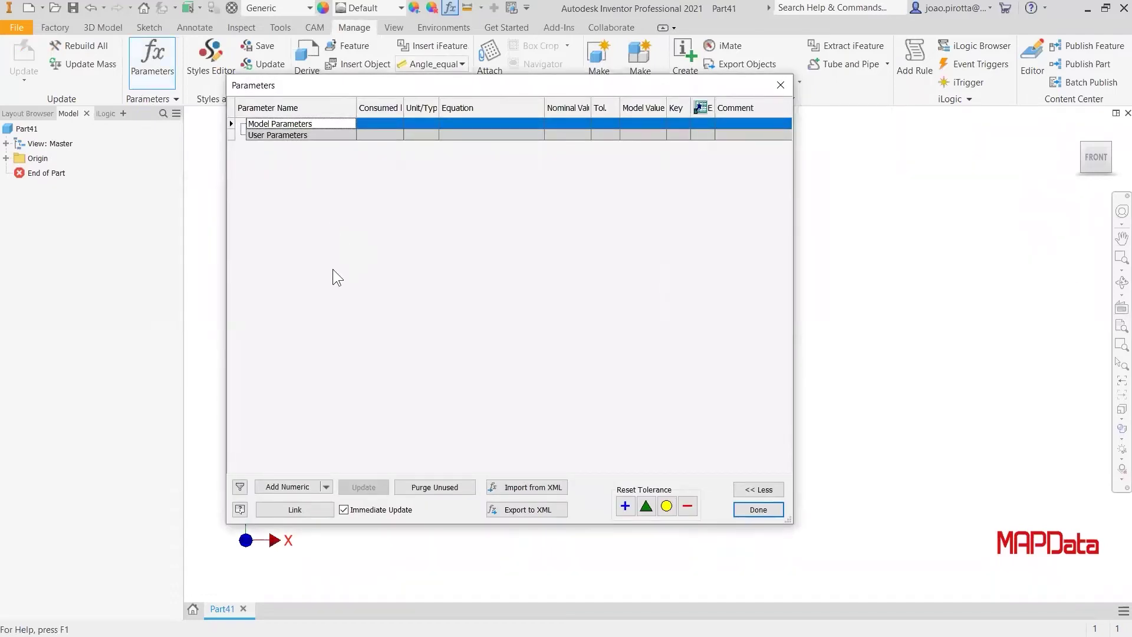
# Step: Add a numeric user parameter named Diametro_Interno
pyautogui.click(299, 484)
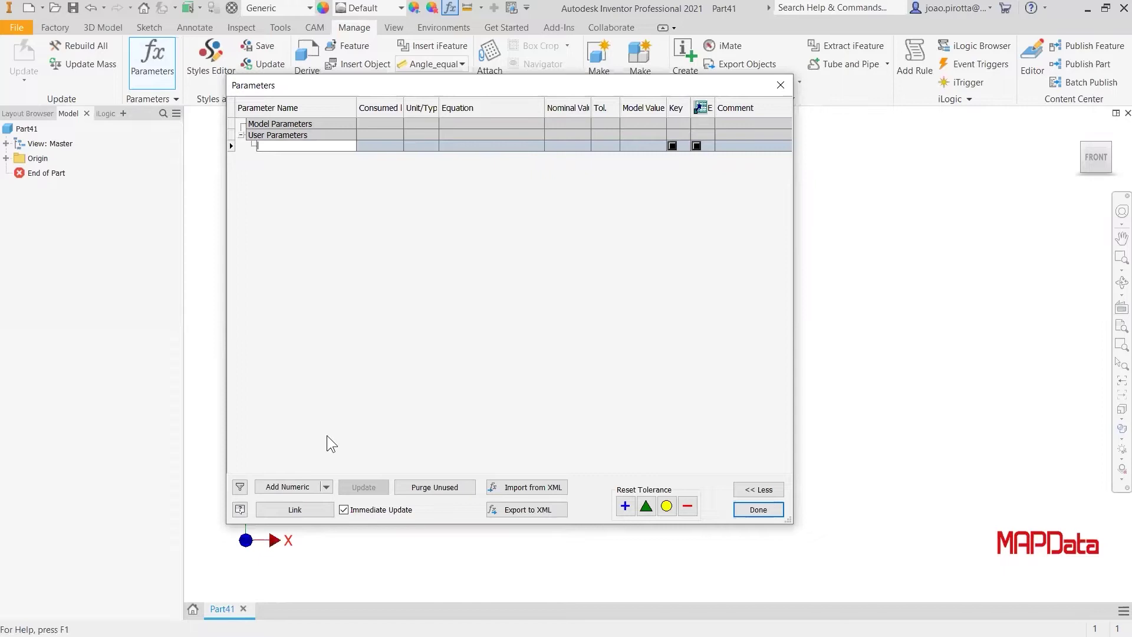
pyautogui.write('Diametro_Interno')
pyautogui.press('Return')
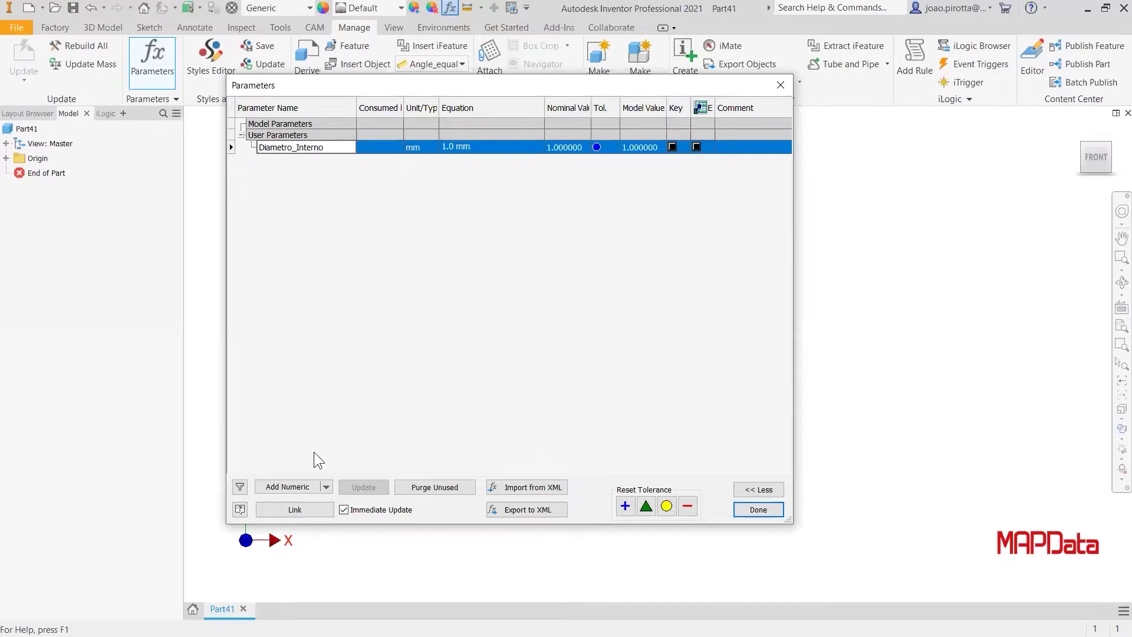
# Step: Add a second numeric user parameter named Diametro_Externo
pyautogui.click(279, 487)
pyautogui.write('Diametro ')
pyautogui.write('Exern')
pyautogui.press('BackSpace')
pyautogui.press('BackSpace')
pyautogui.press('BackSpace')
pyautogui.press('BackSpace')
pyautogui.press('BackSpace')
pyautogui.write('Externo')
pyautogui.press('Return')
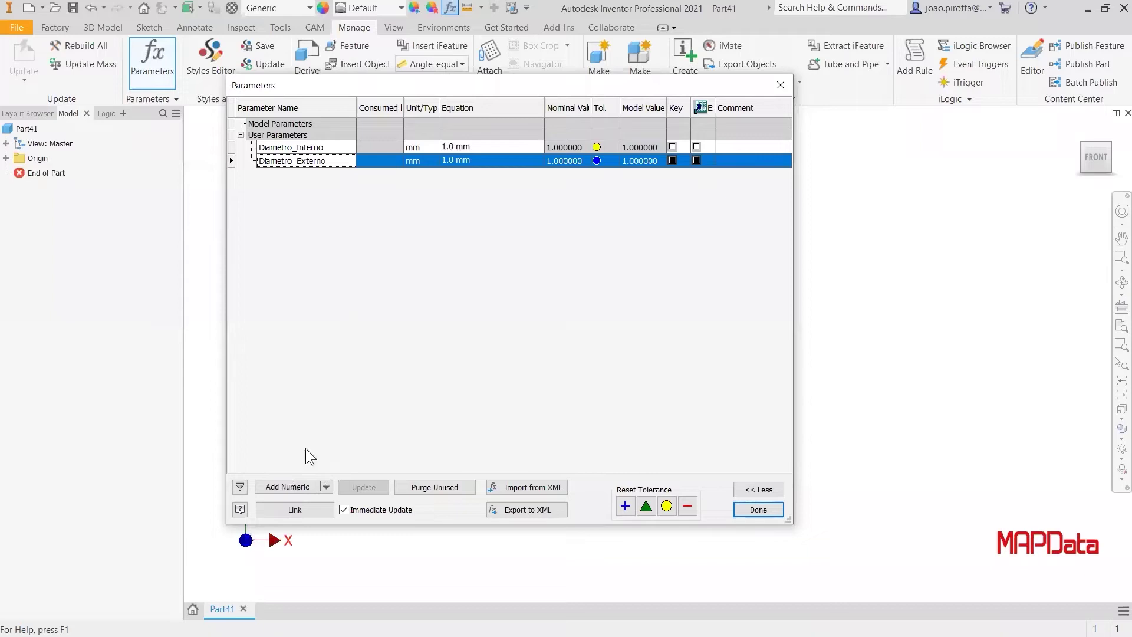
# Step: Add a third numeric user parameter named Comprimento
pyautogui.click(290, 487)
pyautogui.write('Comorimento')
pyautogui.press('Return')
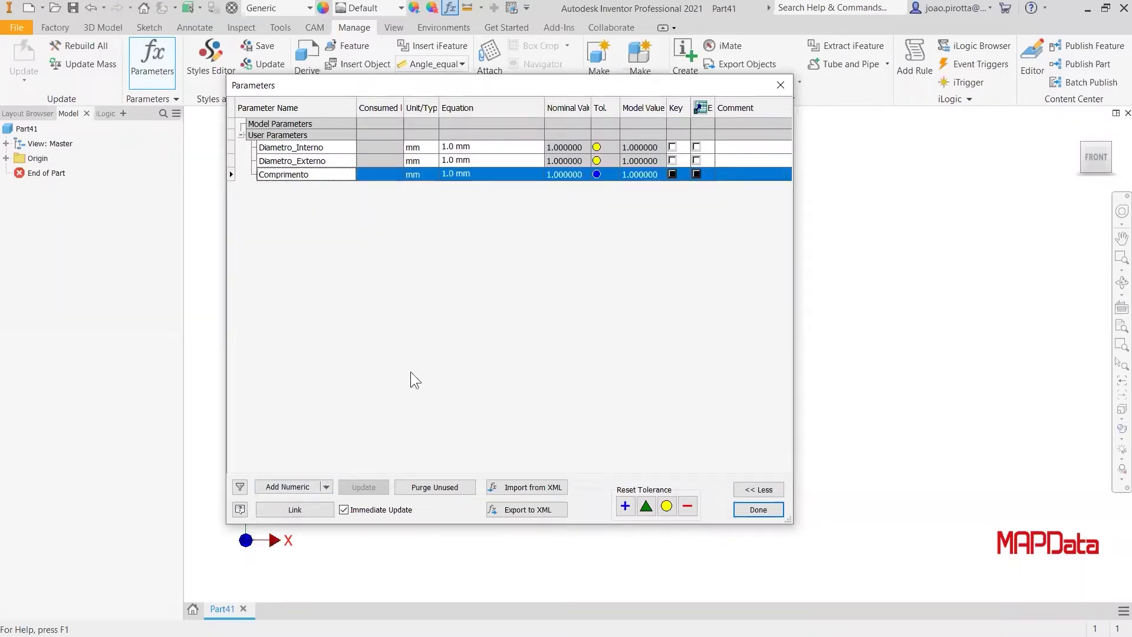
# Step: Set the equation of the Diametro_Interno parameter to 26.64 mm
pyautogui.click(473, 148)
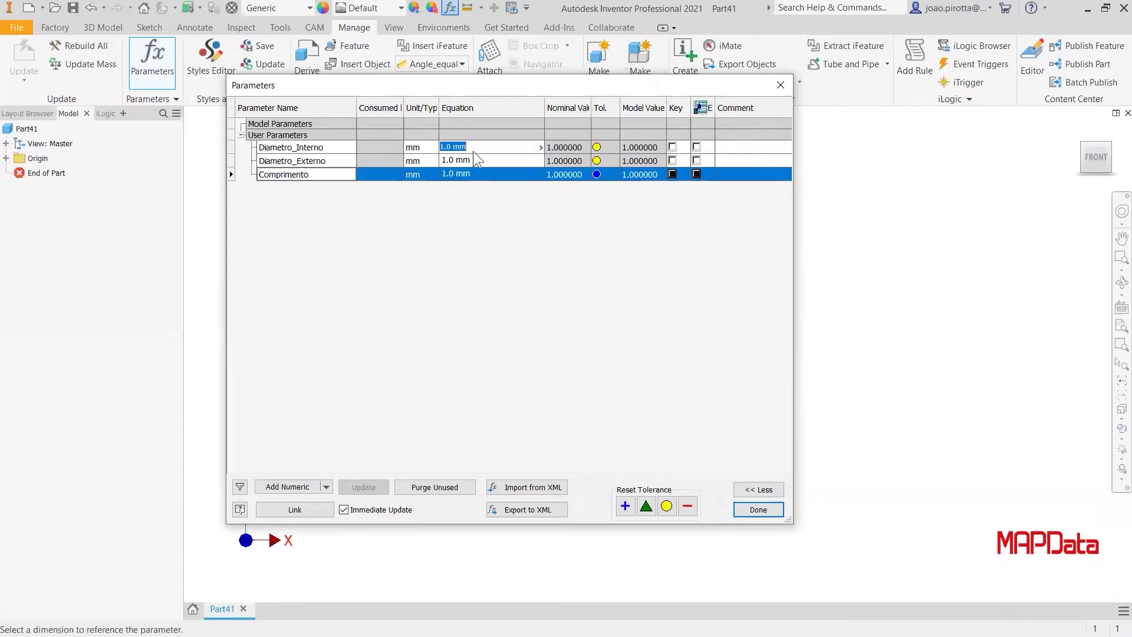
pyautogui.click(475, 147)
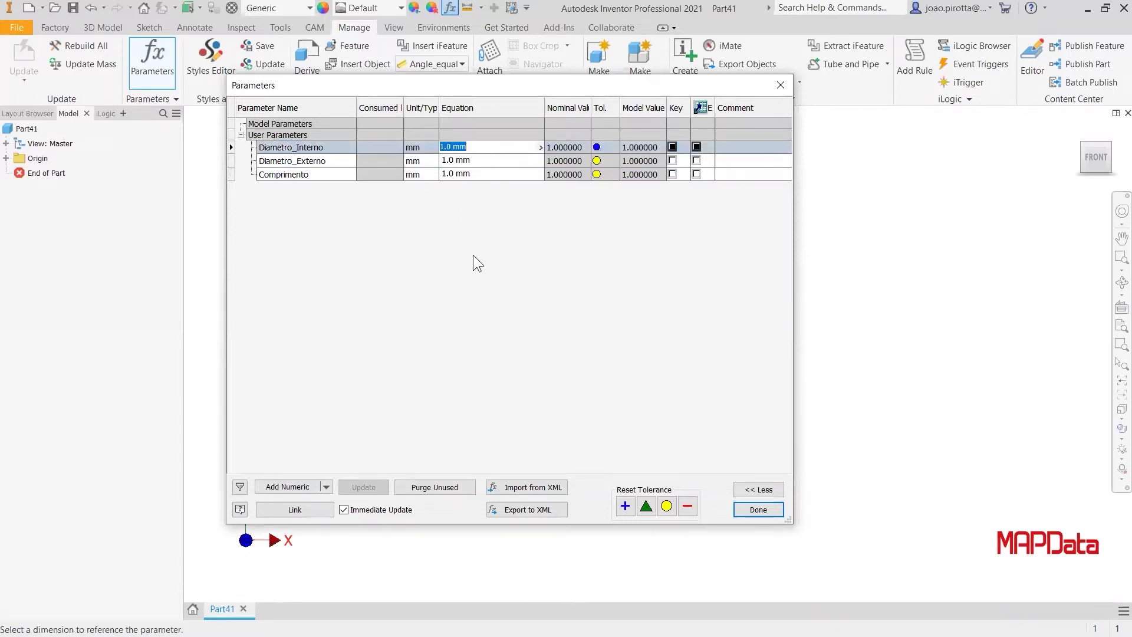
pyautogui.write('26,')
pyautogui.write('64')
pyautogui.press('Return')
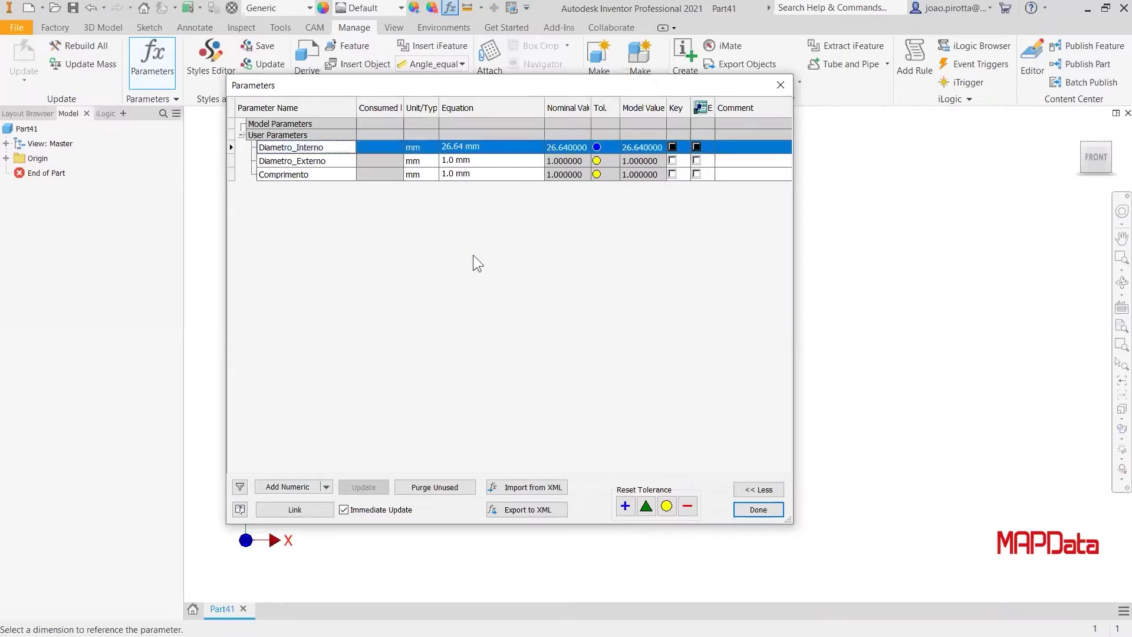
# Step: Set the Diametro_Externo parameter to 52.5 mm and the Comprimento parameter to 77.92 mm
pyautogui.click(481, 161)
pyautogui.hotkey('ctrl', 'a')
pyautogui.write('52,5')
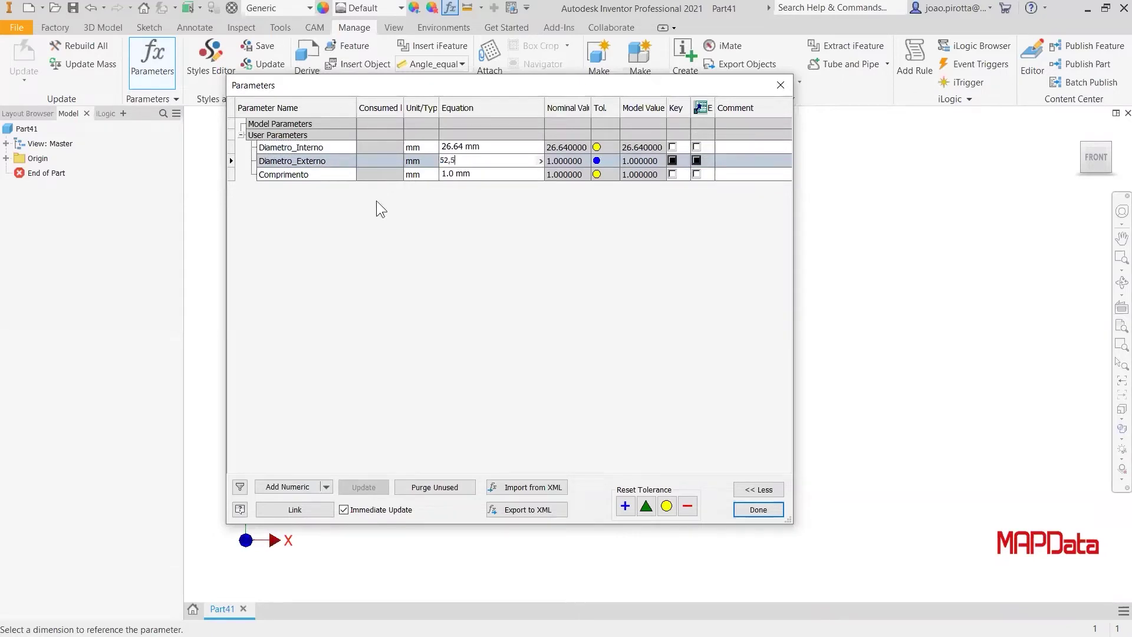
pyautogui.press('Return')
pyautogui.click(480, 175)
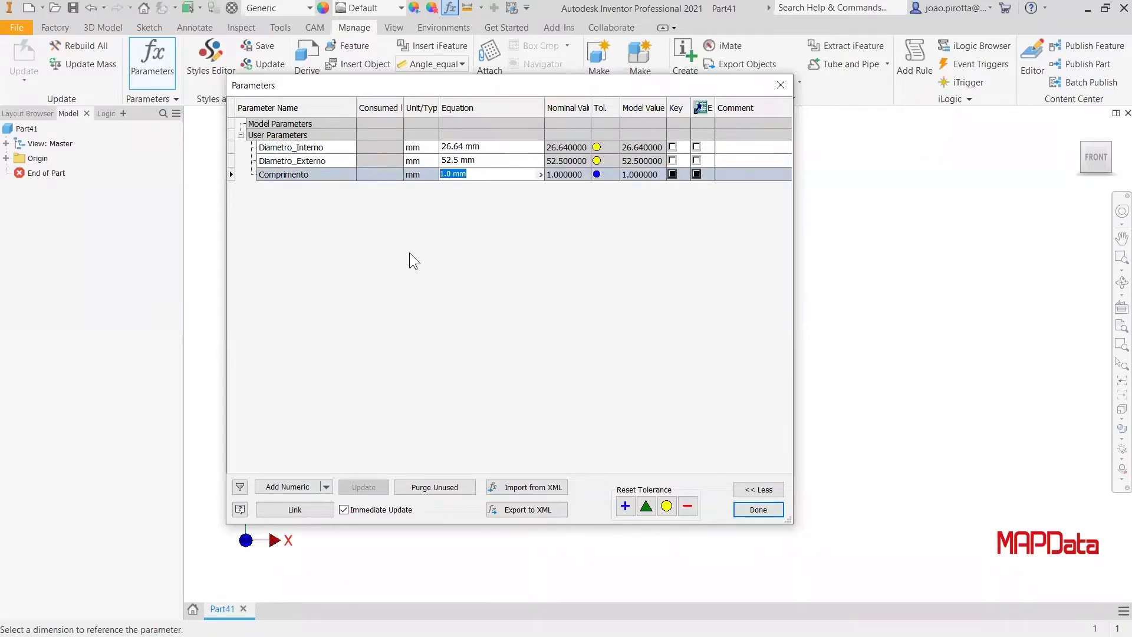
pyautogui.write('77,9')
pyautogui.write('2')
pyautogui.write(' mm')
pyautogui.press('Return')
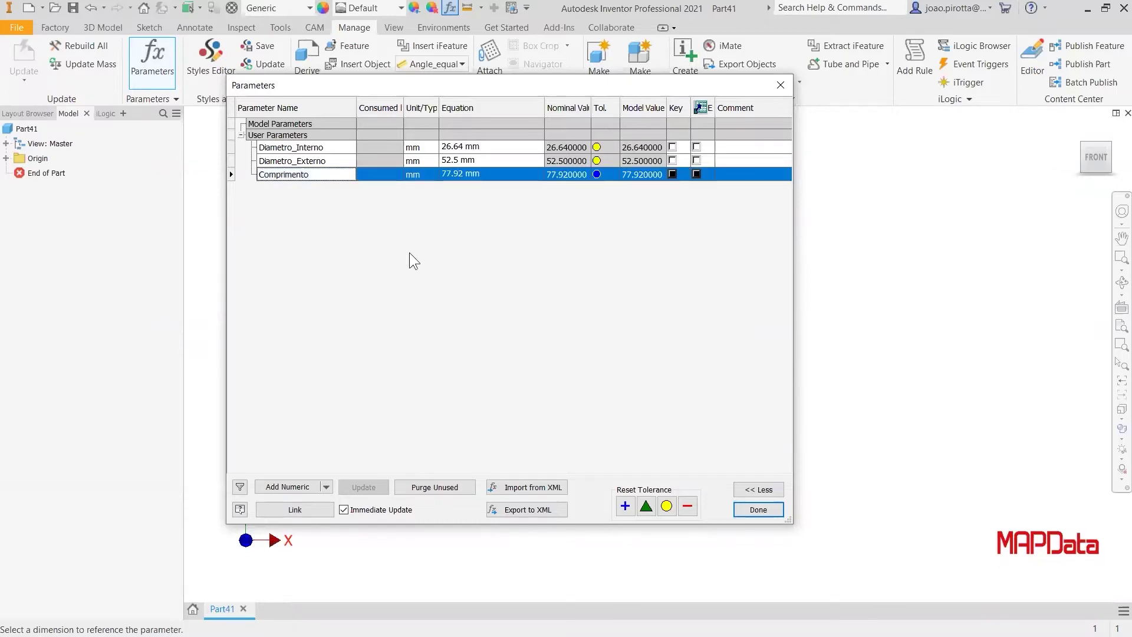
# Step: Change the equation of the Diametro_Externo parameter to 33.4 mm
pyautogui.click(480, 164)
pyautogui.click(487, 174)
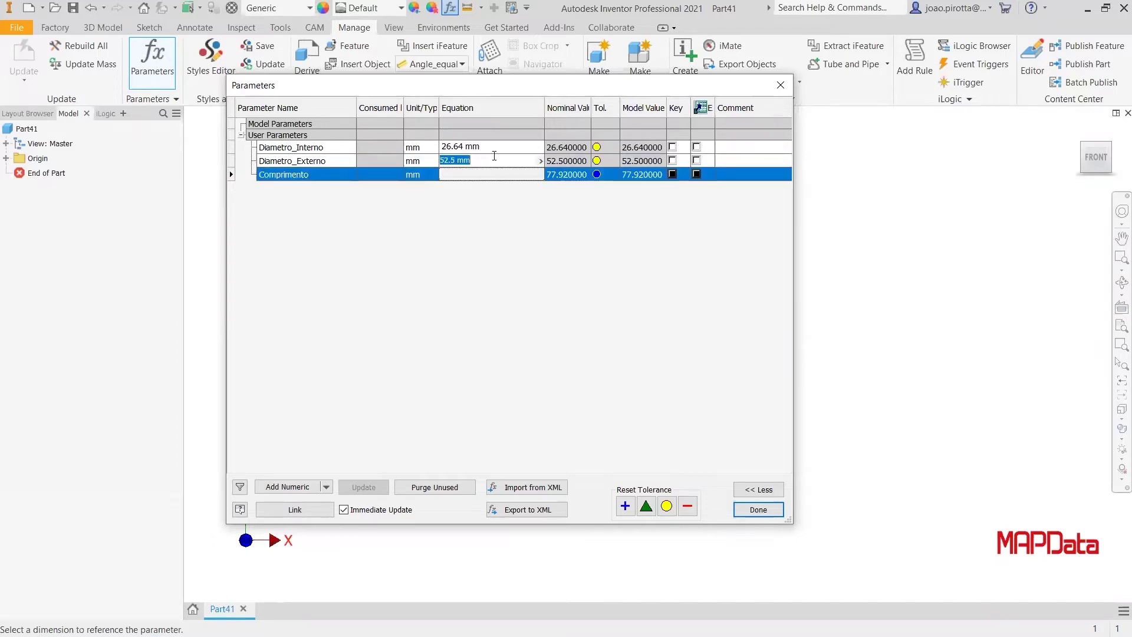
pyautogui.click(427, 161)
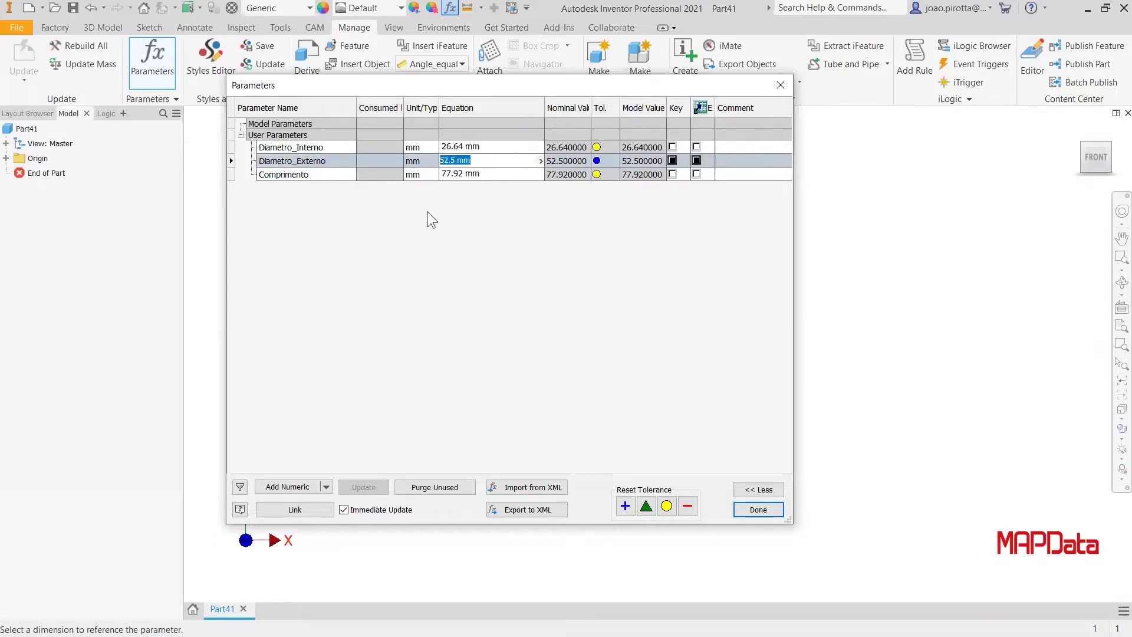
pyautogui.write('33.4')
pyautogui.press('Return')
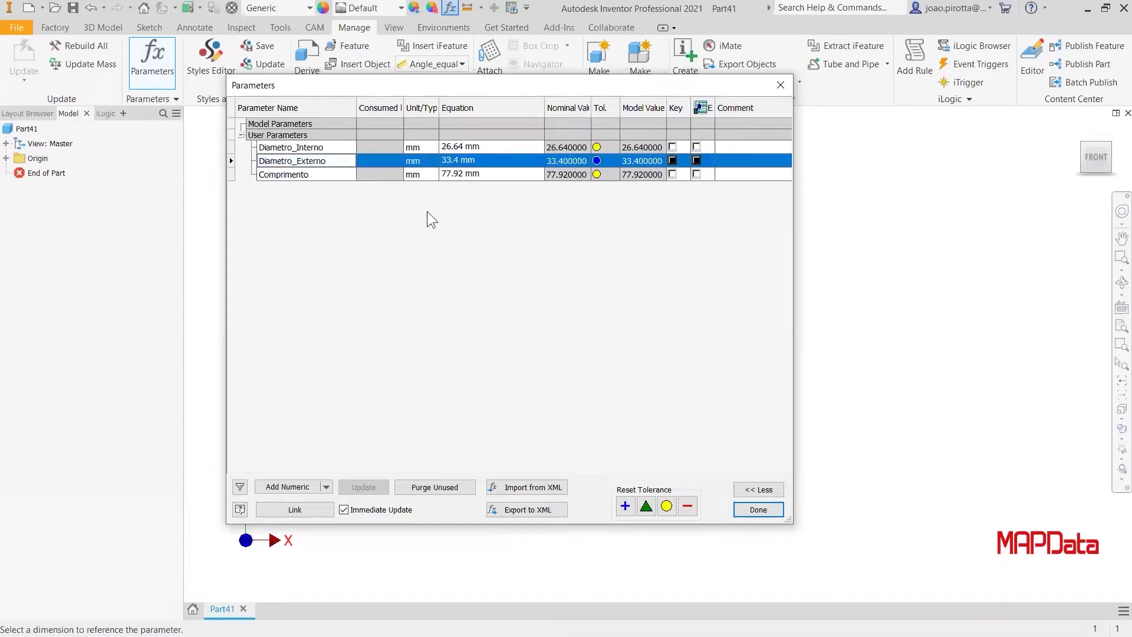
# Step: Change the Comprimento parameter to 200 mm and finish editing the parameters
pyautogui.click(495, 175)
pyautogui.write('Compr')
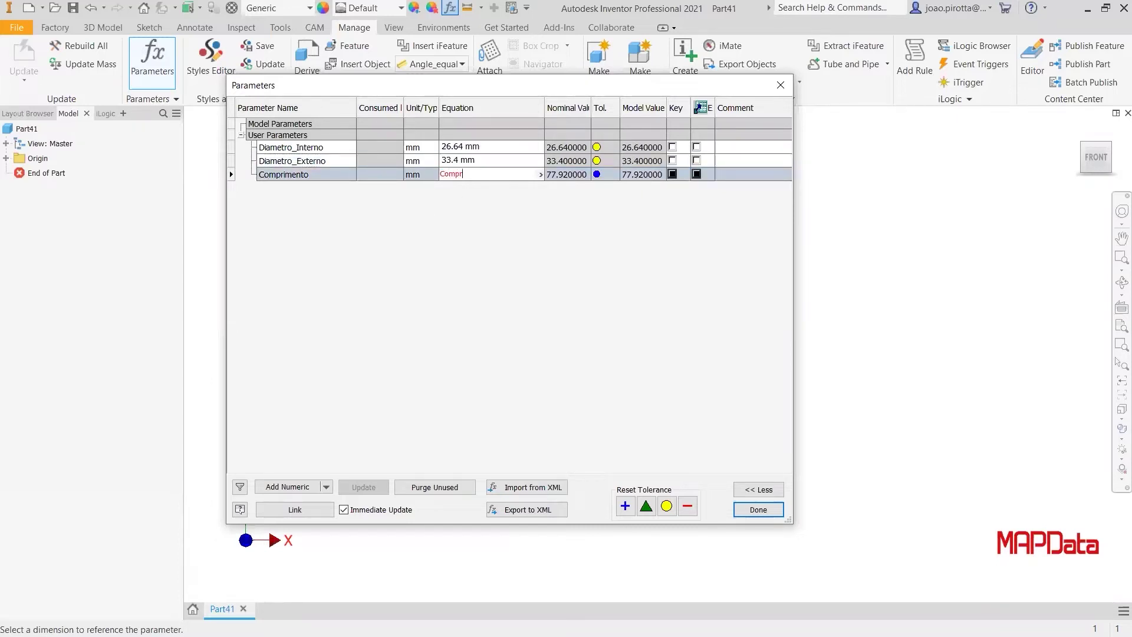
pyautogui.press('BackSpace')
pyautogui.press('BackSpace')
pyautogui.press('BackSpace')
pyautogui.press('BackSpace')
pyautogui.press('BackSpace')
pyautogui.write('200 mm')
pyautogui.press('Return')
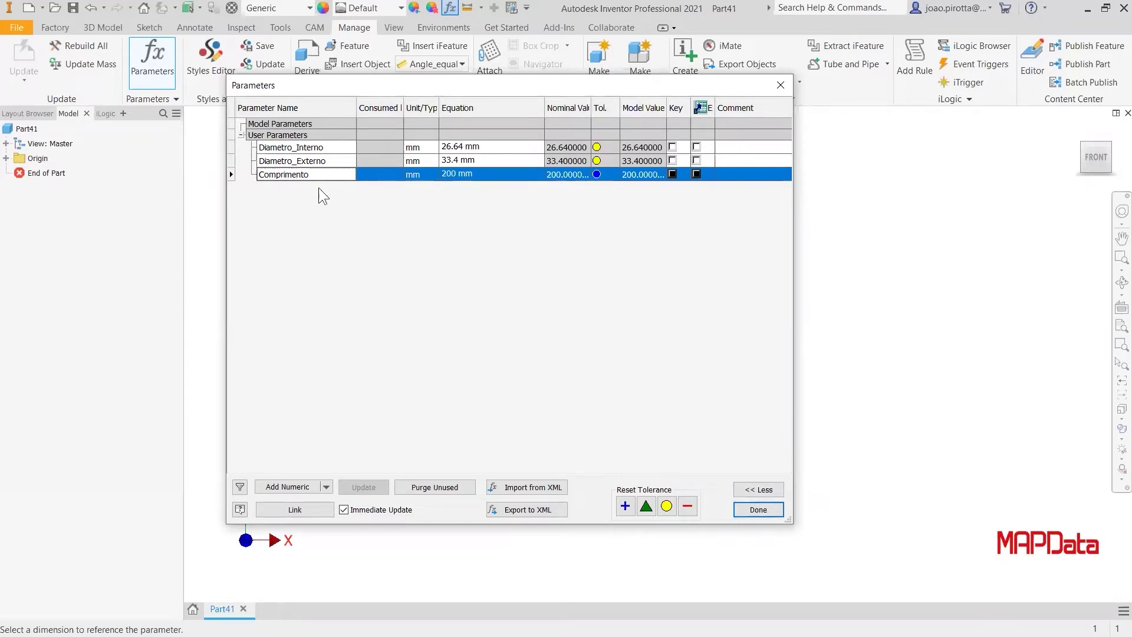
pyautogui.click(779, 507)
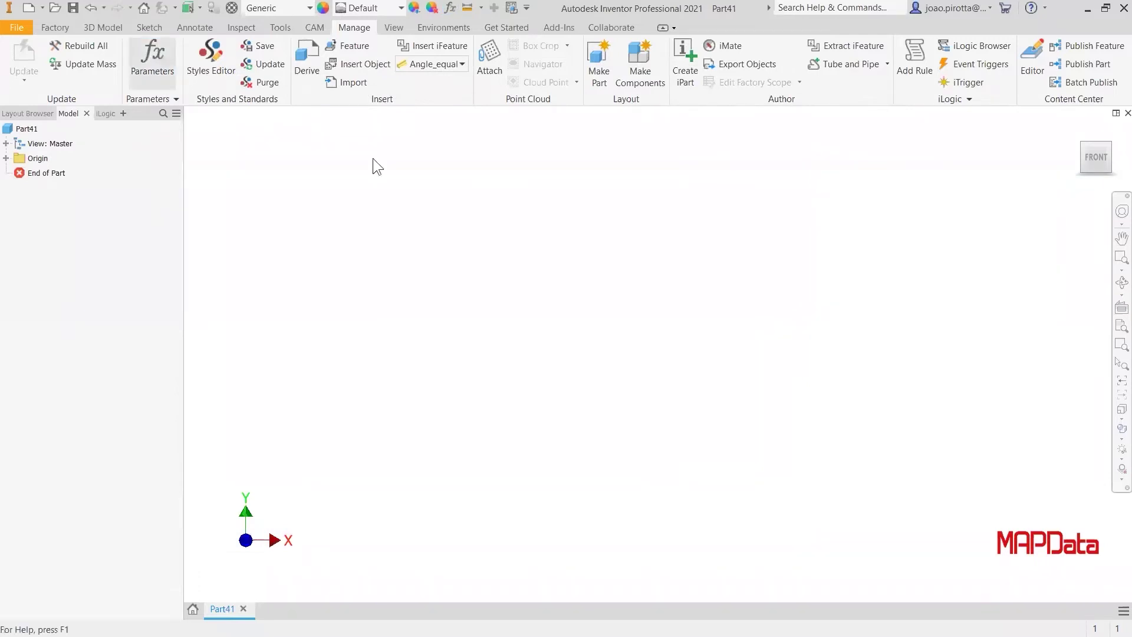
# Step: Start a new 2D sketch on the XY plane facing the front view
pyautogui.click(113, 28)
pyautogui.click(15, 54)
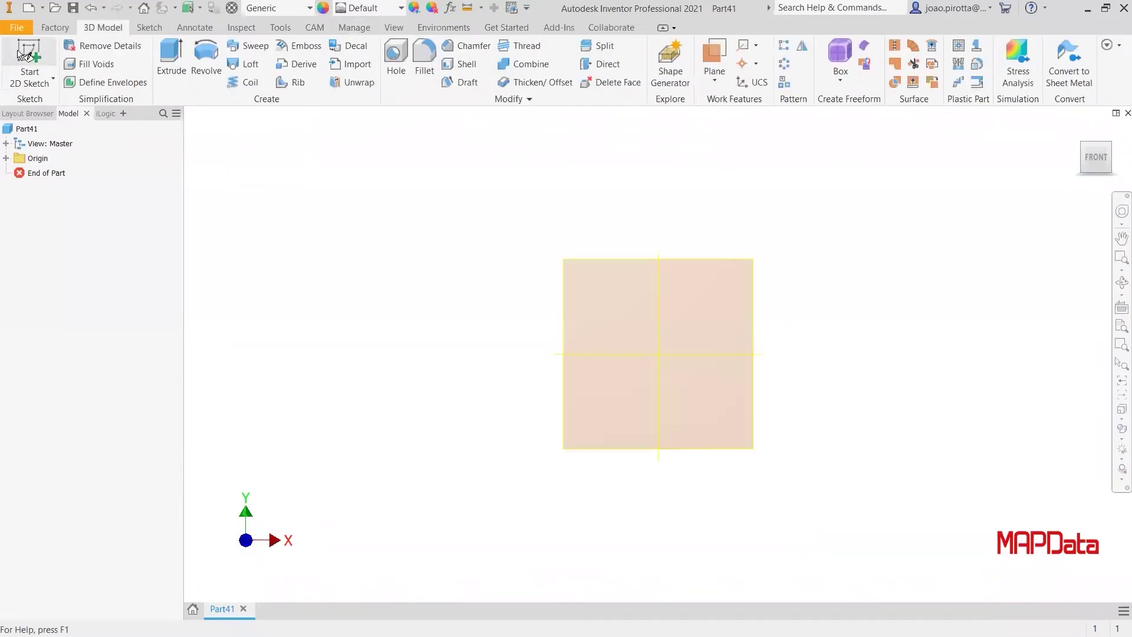
pyautogui.click(609, 200)
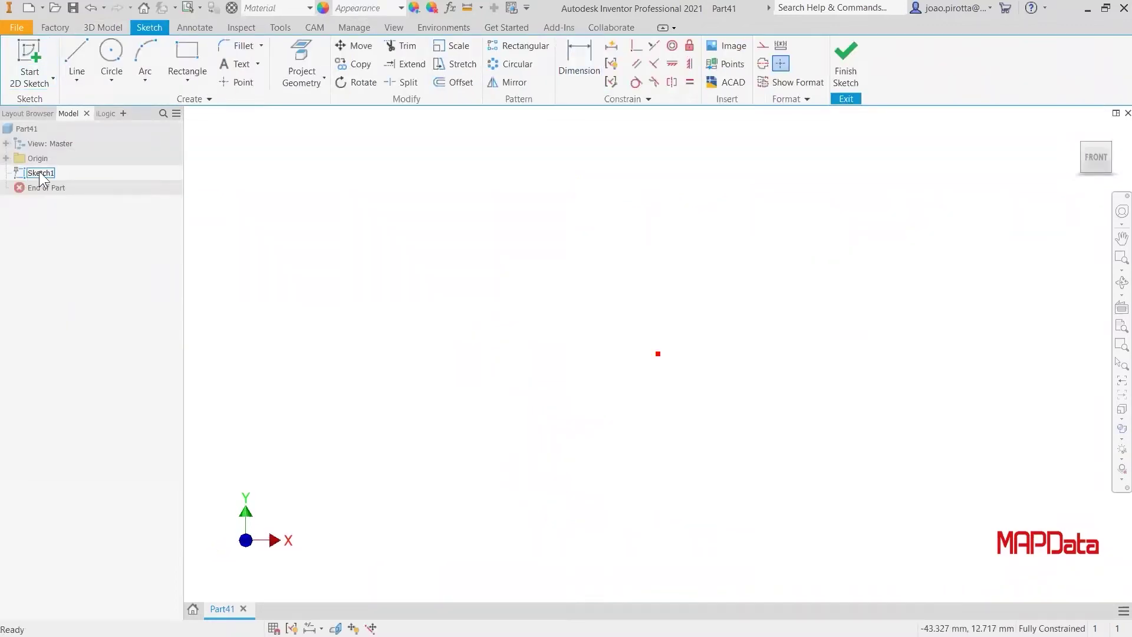
# Step: Sketch two concentric circles centred on the origin, the inner one about 16 mm in diameter and the outer one slightly larger
pyautogui.click(115, 52)
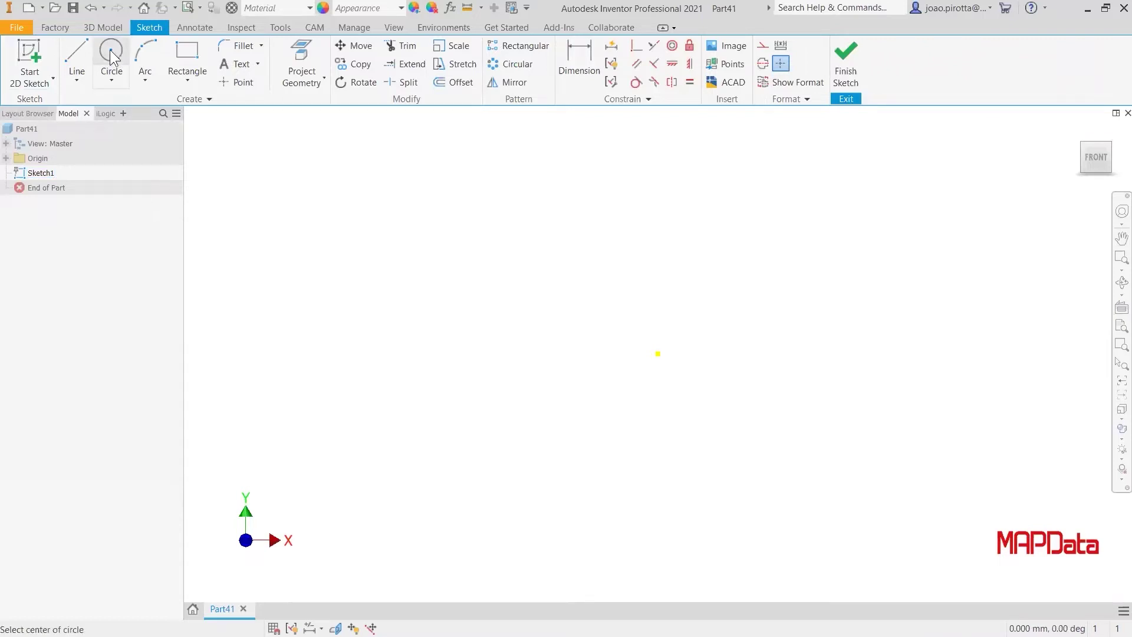
pyautogui.click(658, 353)
pyautogui.click(725, 258)
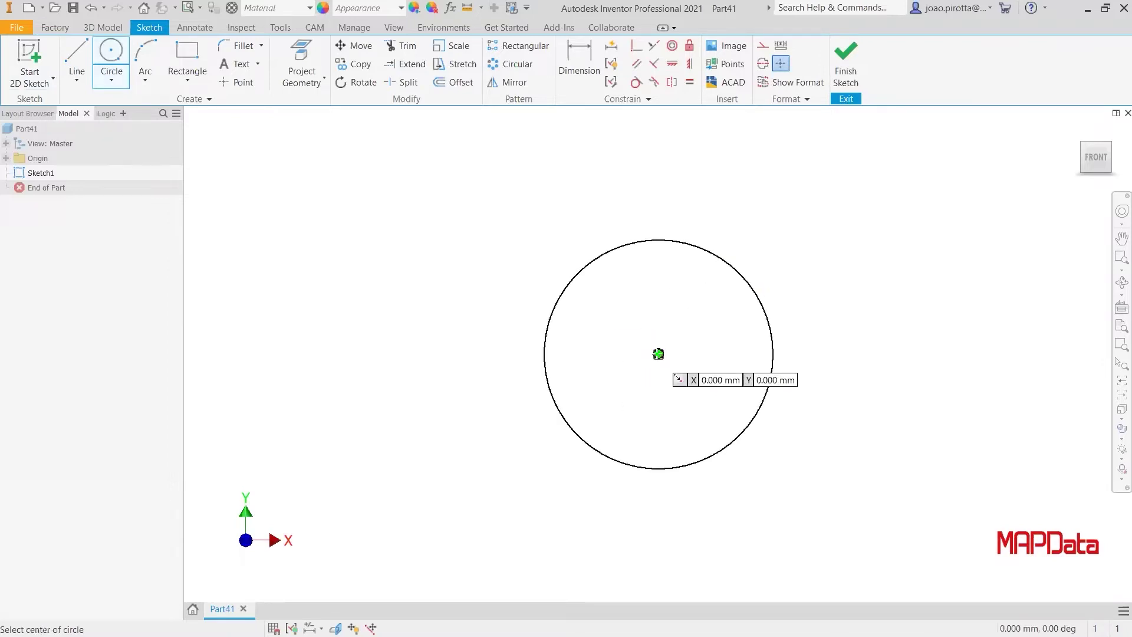
pyautogui.click(658, 353)
pyautogui.click(743, 238)
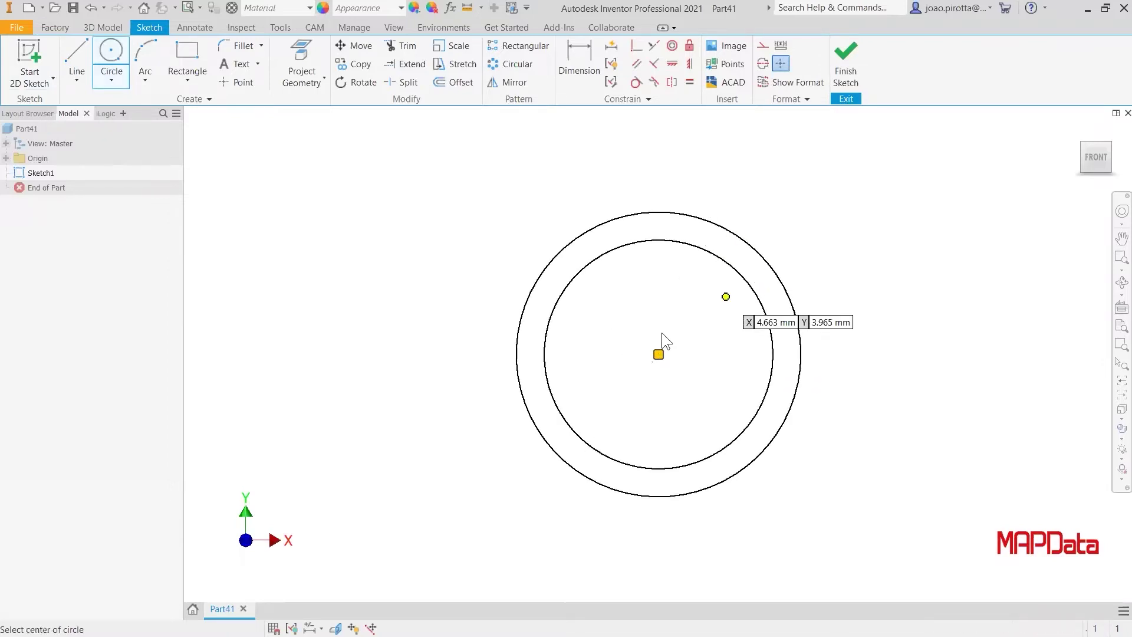
pyautogui.press('Escape')
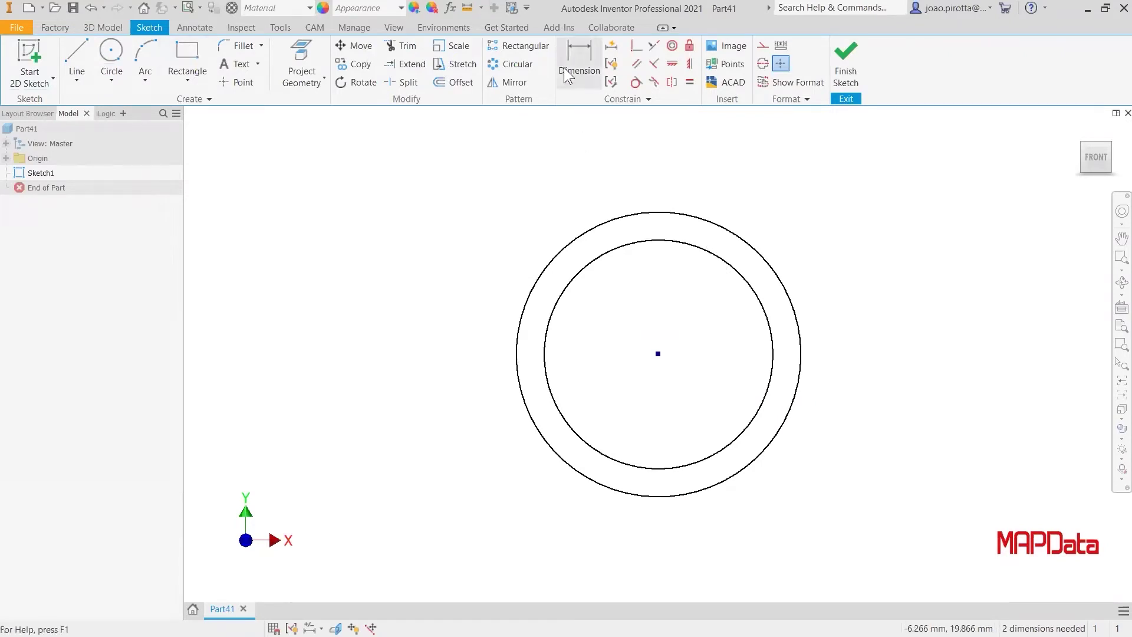
# Step: Dimension the inner circle's diameter and link it to the Diametro_Interno parameter
pyautogui.click(585, 93)
pyautogui.click(717, 257)
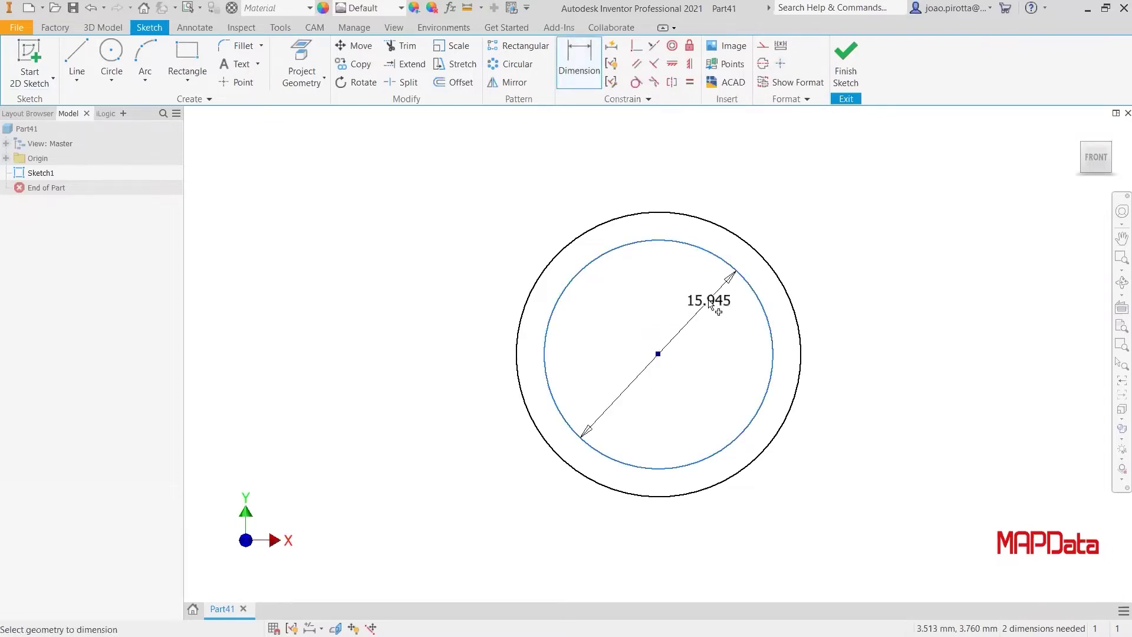
pyautogui.click(709, 303)
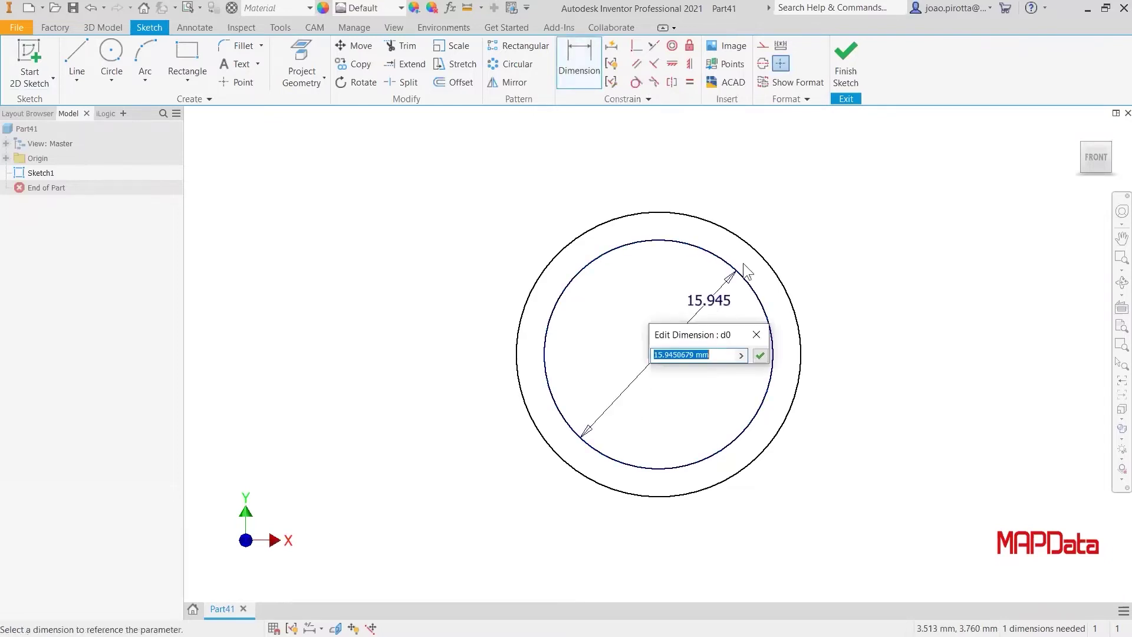
pyautogui.click(741, 356)
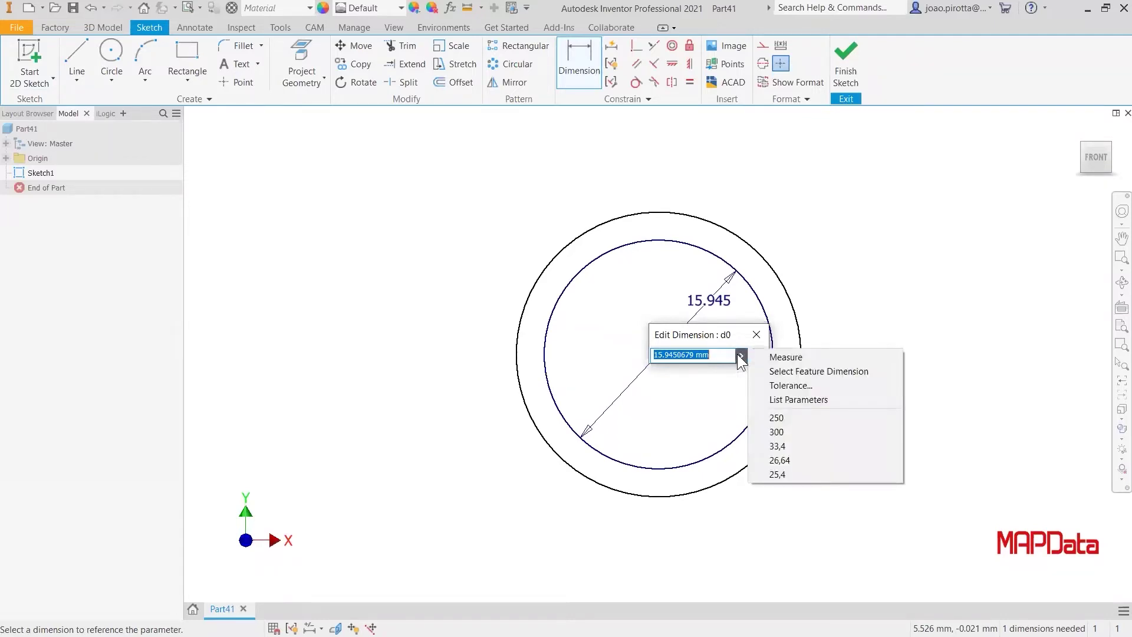
pyautogui.click(783, 400)
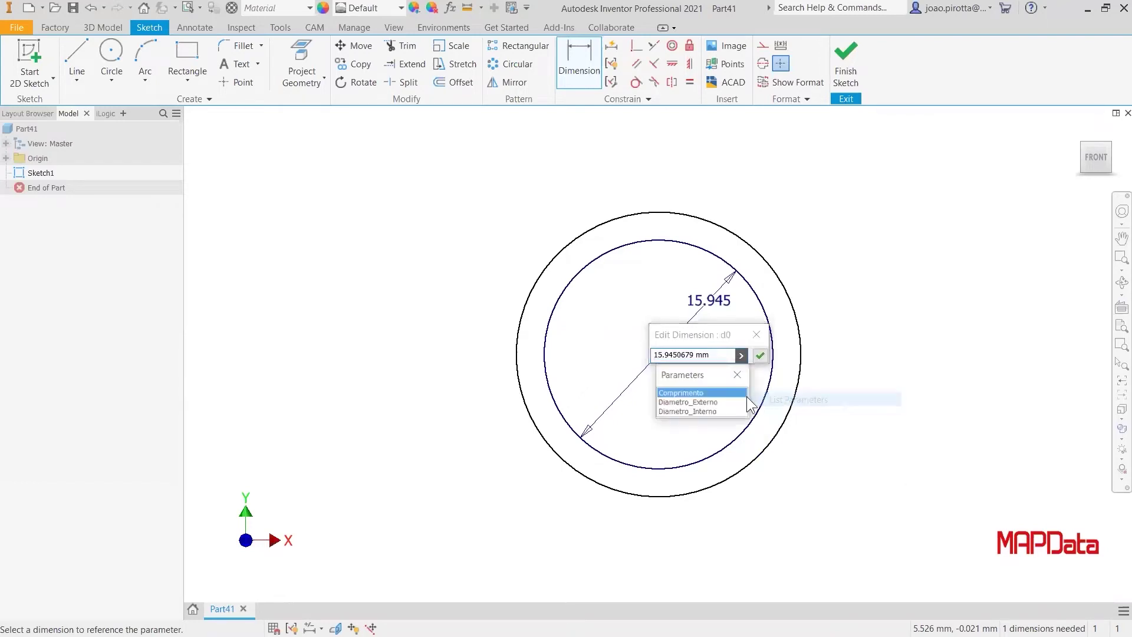
pyautogui.click(685, 412)
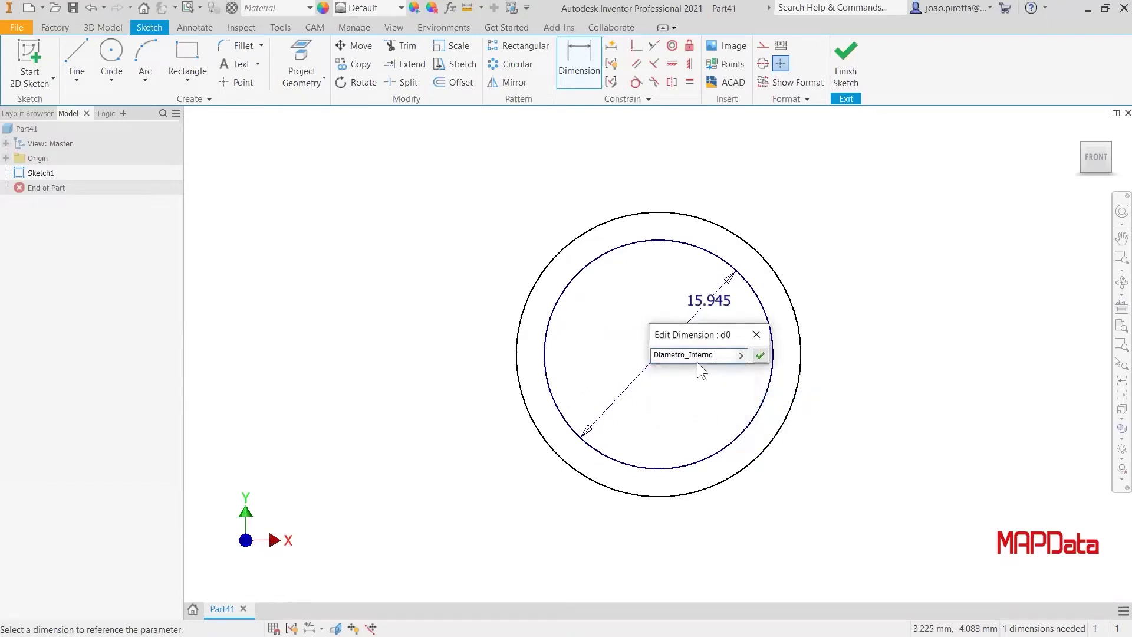
pyautogui.press('Return')
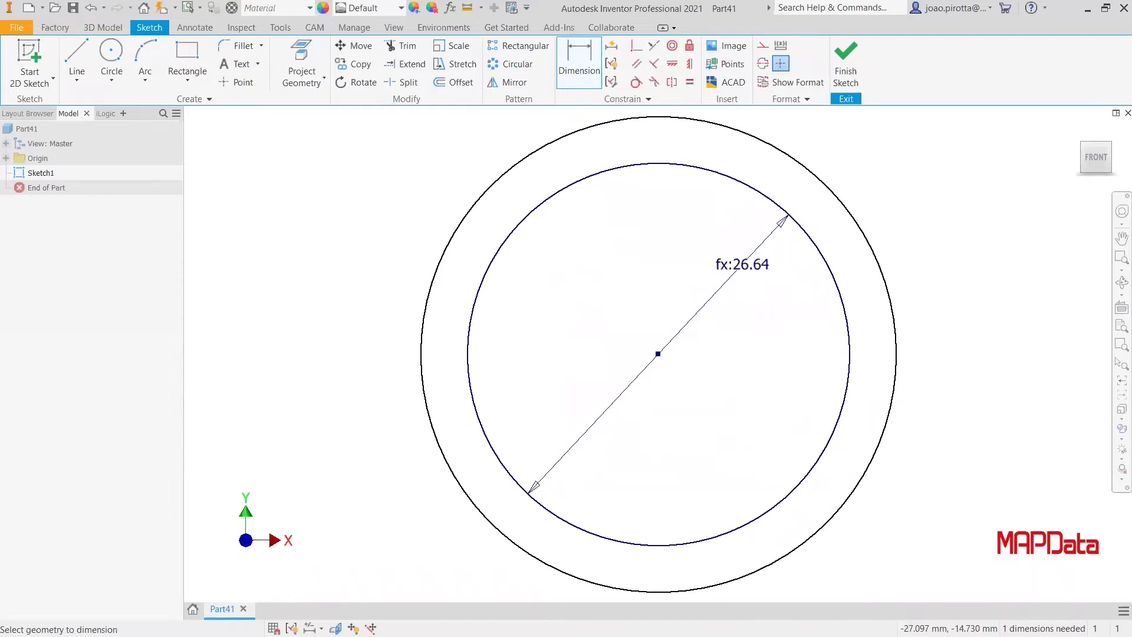
# Step: Switch the sketch dimension display to show expressions instead of plain values
pyautogui.click(310, 628)
pyautogui.click(344, 573)
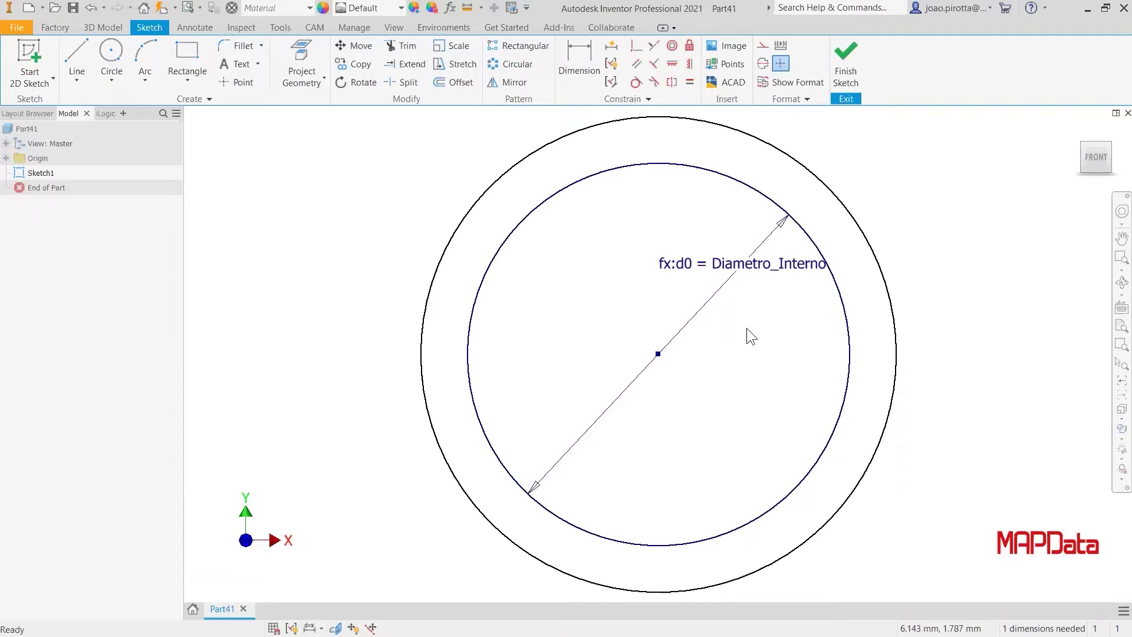
pyautogui.scroll(2, 747, 329)
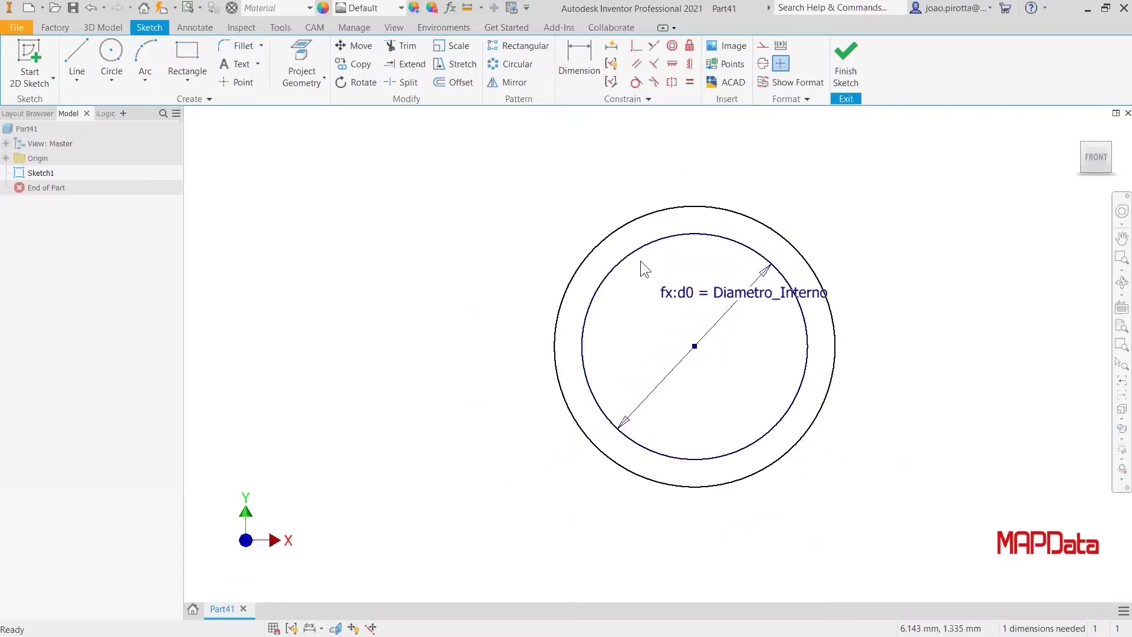
# Step: Dimension the outer circle's diameter, link it to the Diametro_Externo parameter, and finish the sketch
pyautogui.click(579, 62)
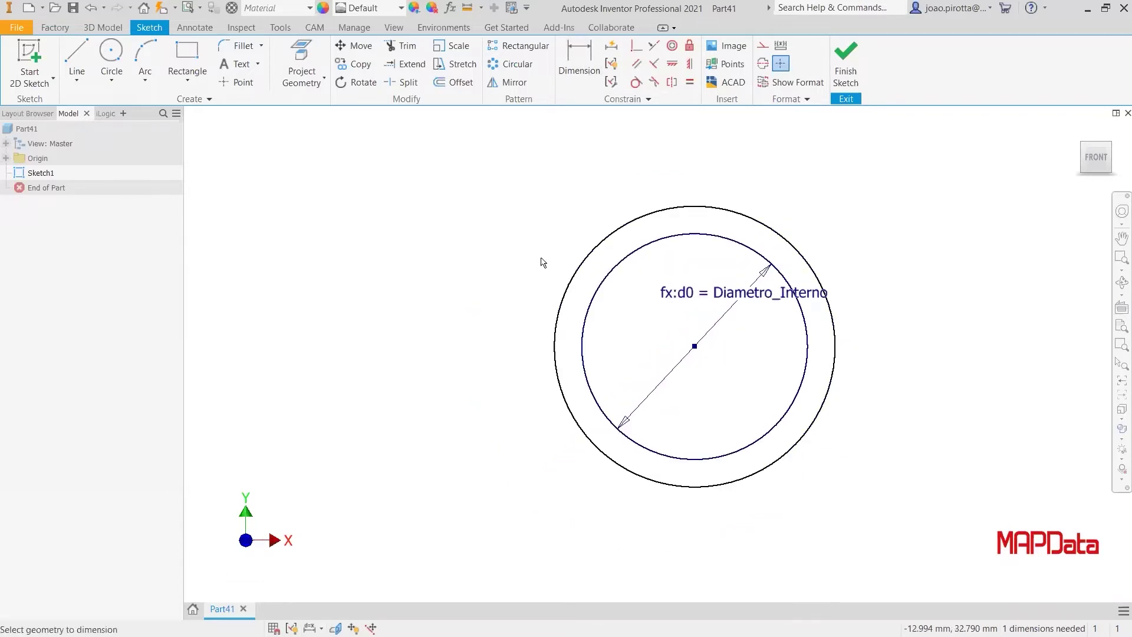
pyautogui.click(572, 278)
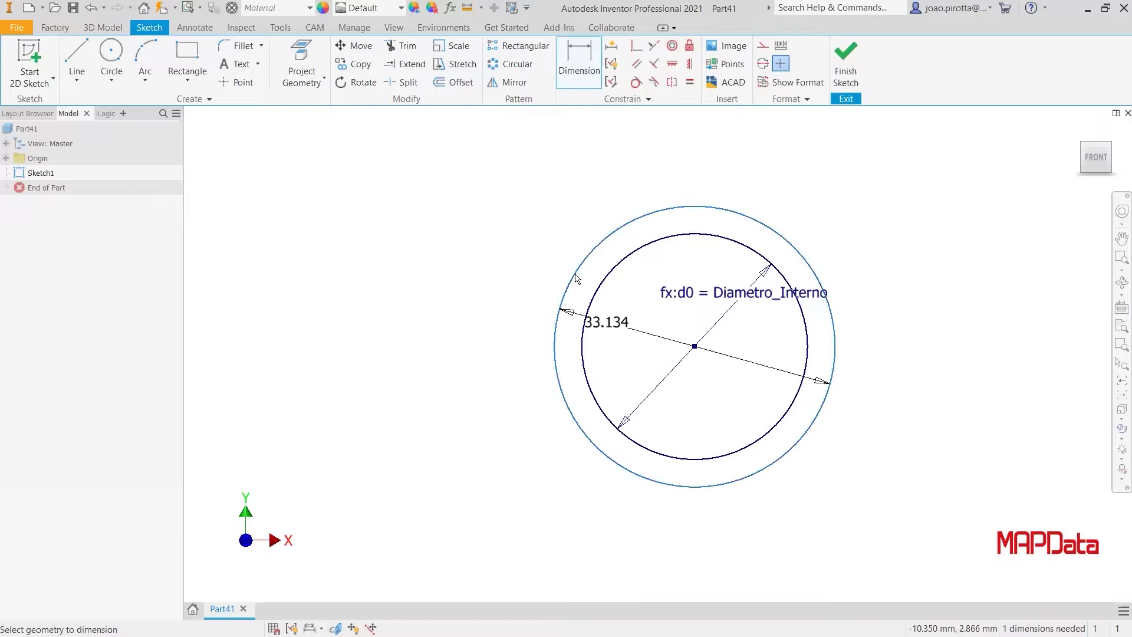
pyautogui.click(664, 382)
pyautogui.click(664, 381)
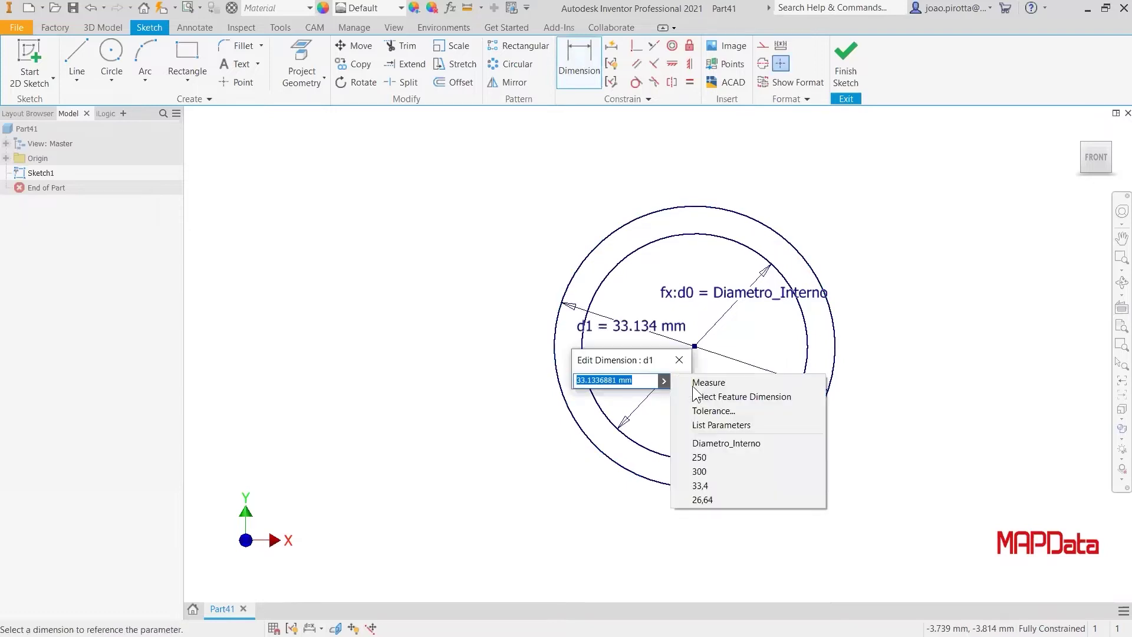
pyautogui.click(717, 425)
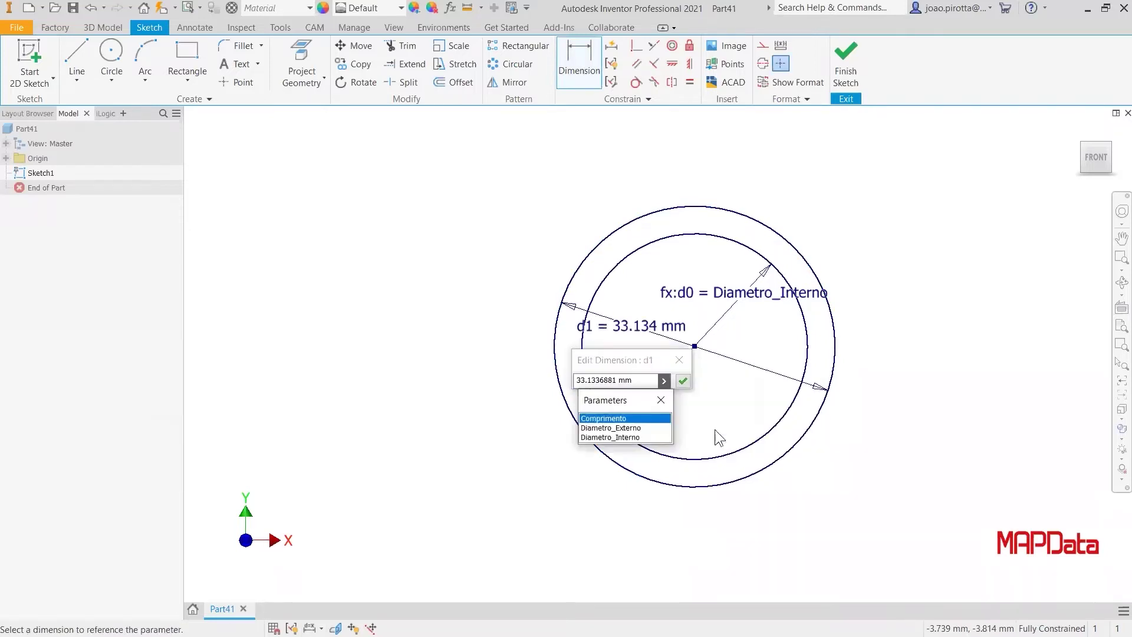
pyautogui.click(630, 428)
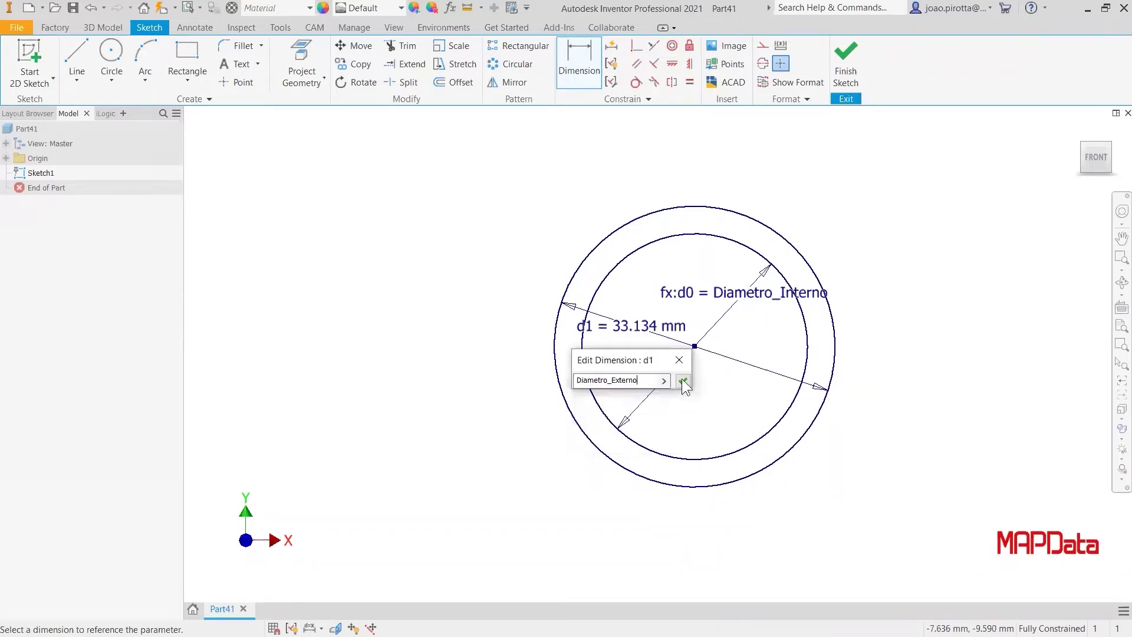
pyautogui.click(683, 381)
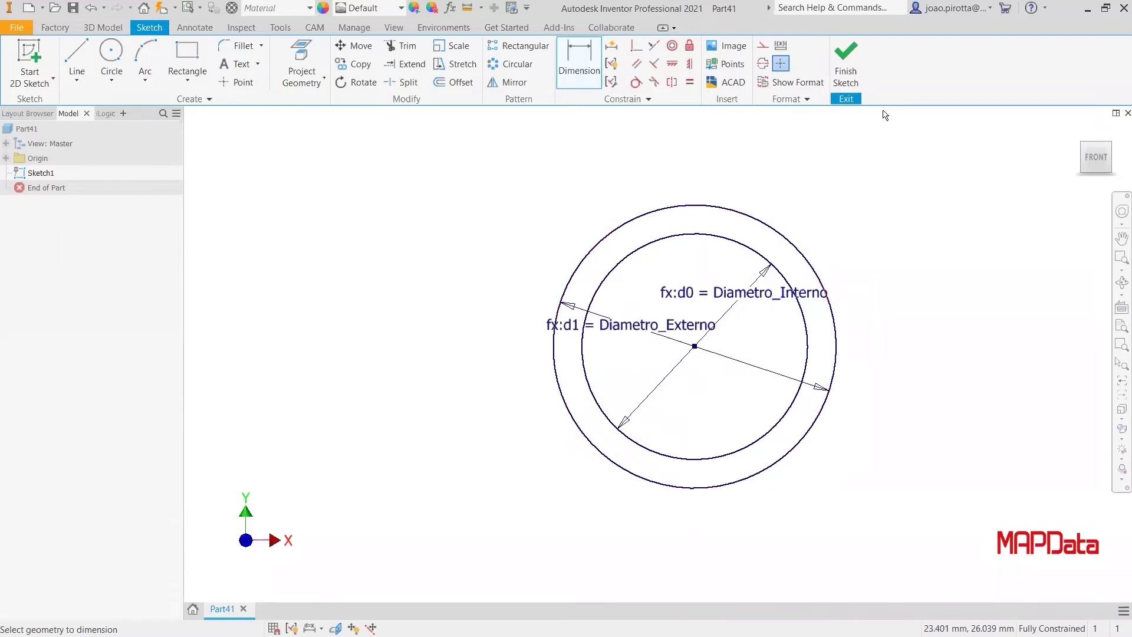
pyautogui.click(852, 65)
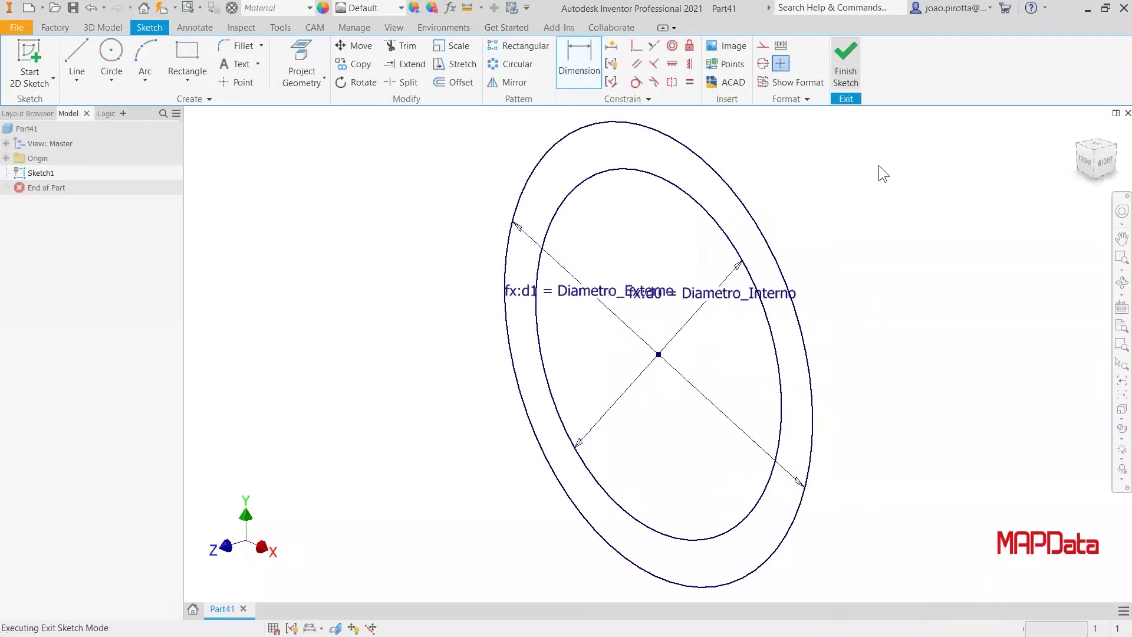
# Step: Extrude the ring between the two circles symmetrically about the sketch plane, with the distance linked to the Comprimento parameter
pyautogui.scroll(-3, 856, 234)
pyautogui.moveTo(856, 235); pyautogui.dragTo(798, 251, button='middle')
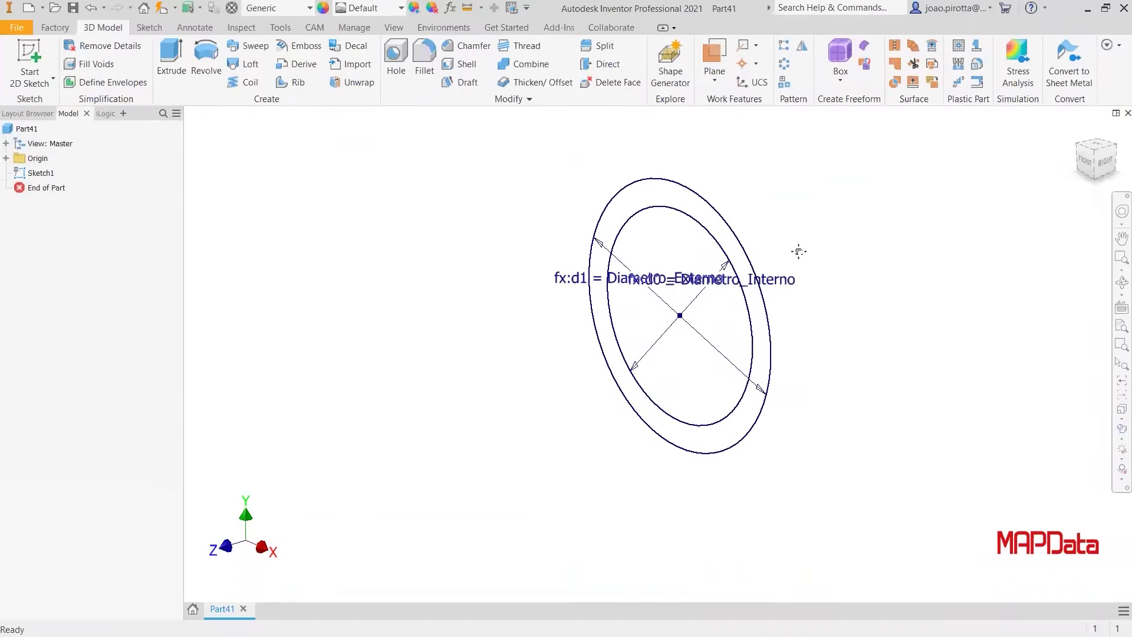
pyautogui.click(171, 65)
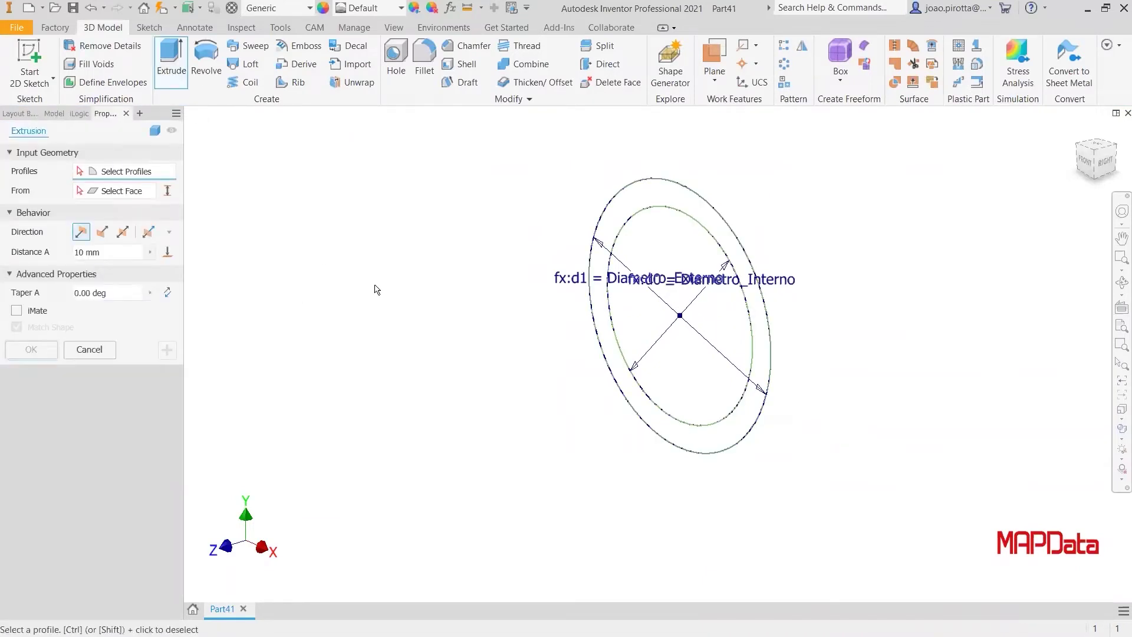
pyautogui.click(644, 202)
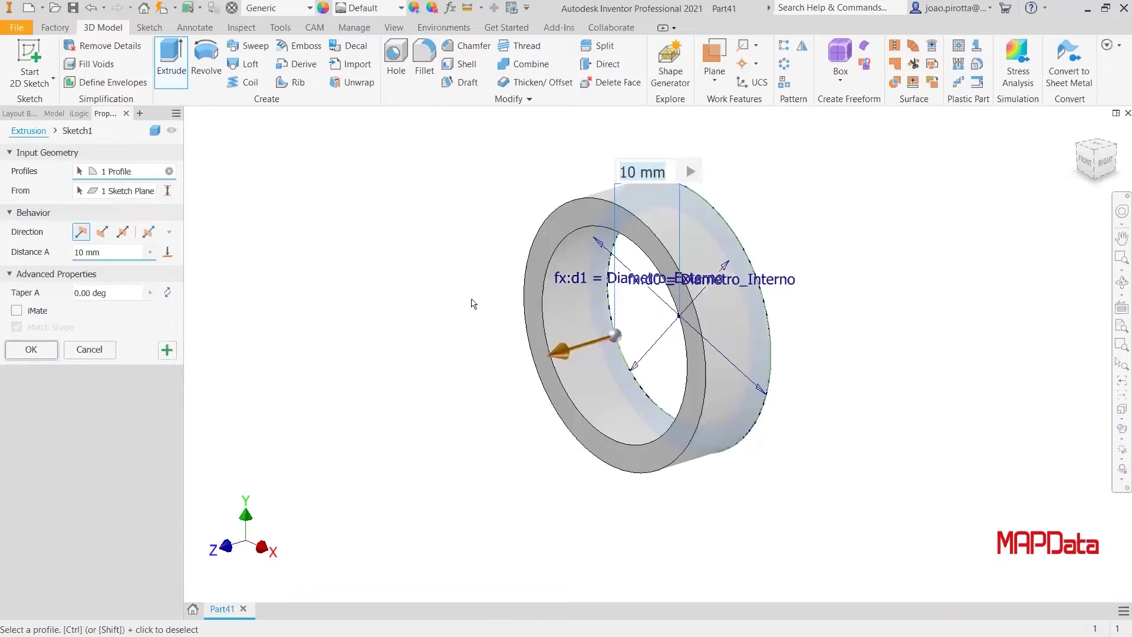
pyautogui.click(122, 232)
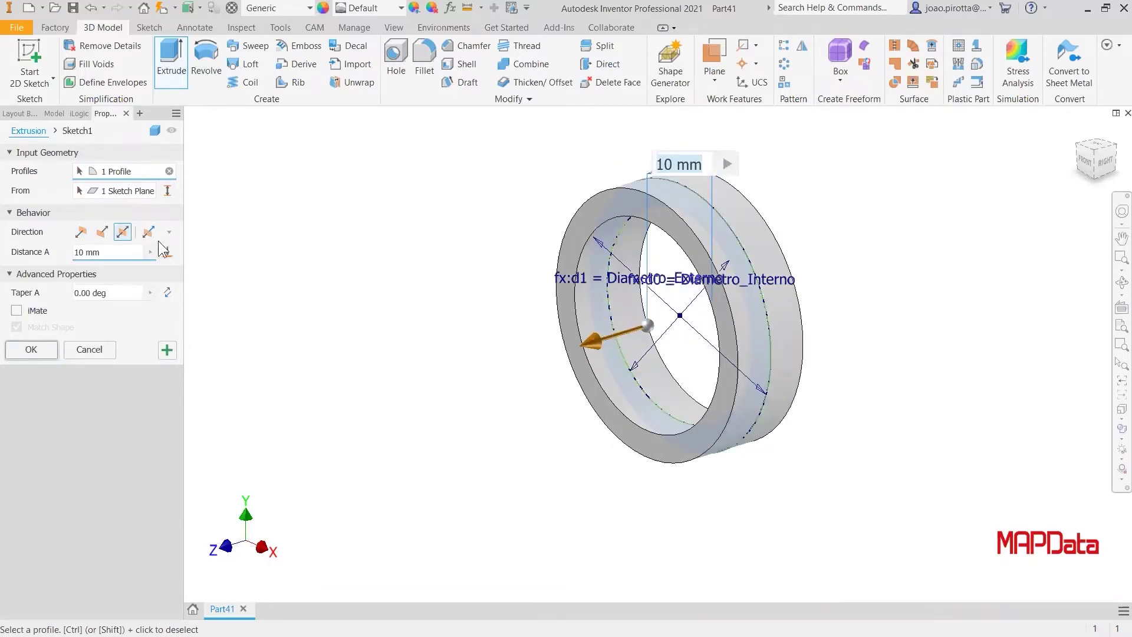
pyautogui.click(136, 257)
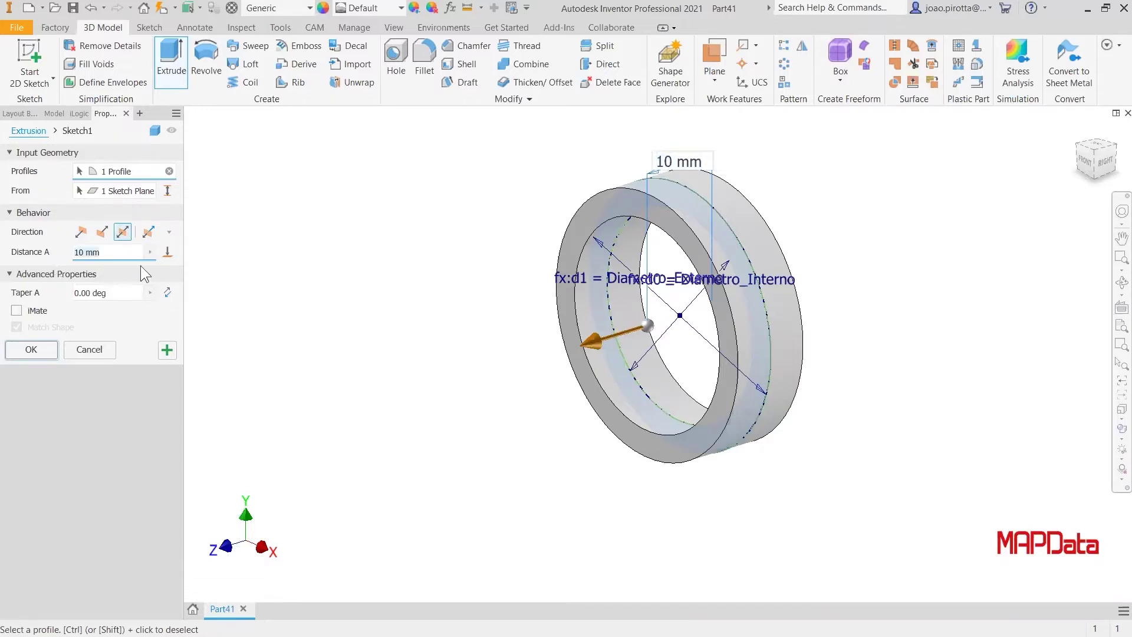
pyautogui.click(150, 251)
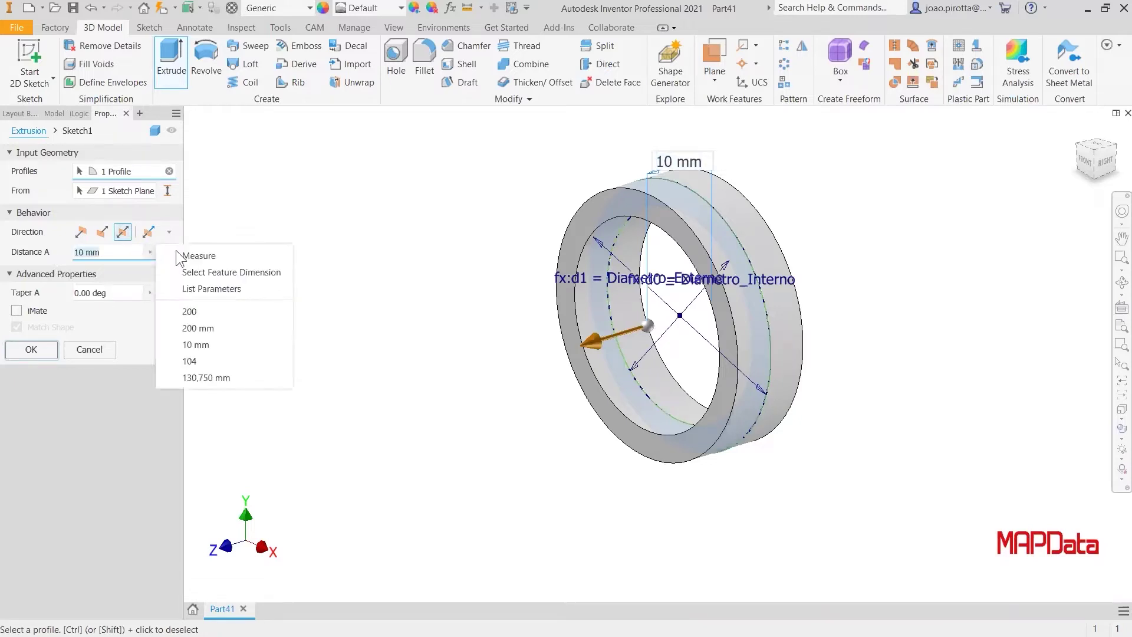
pyautogui.click(204, 289)
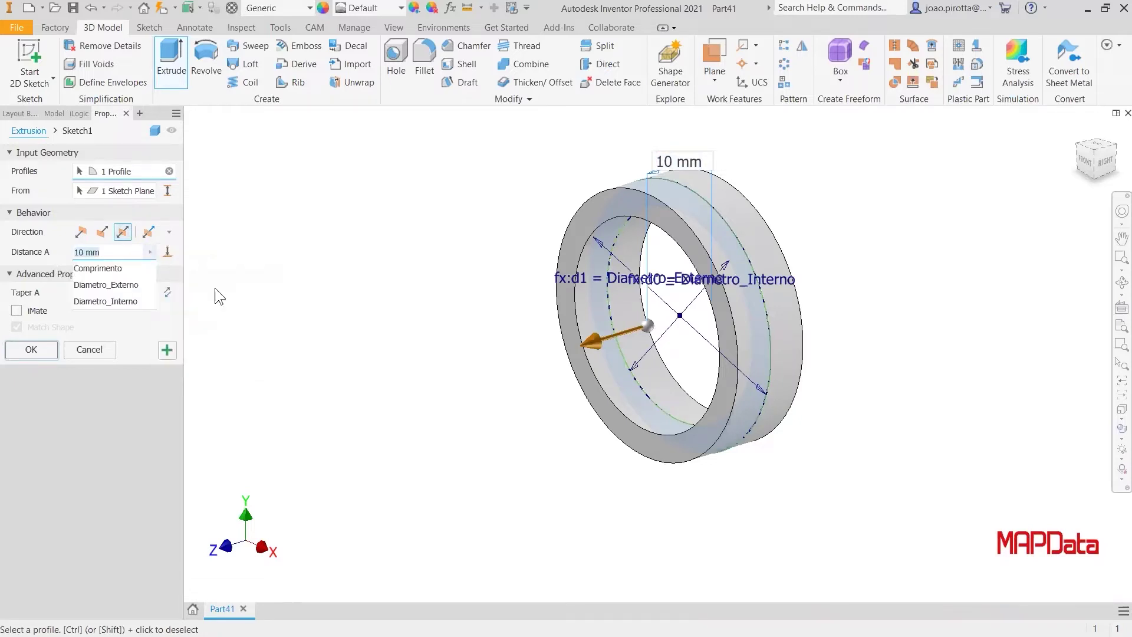
pyautogui.click(122, 269)
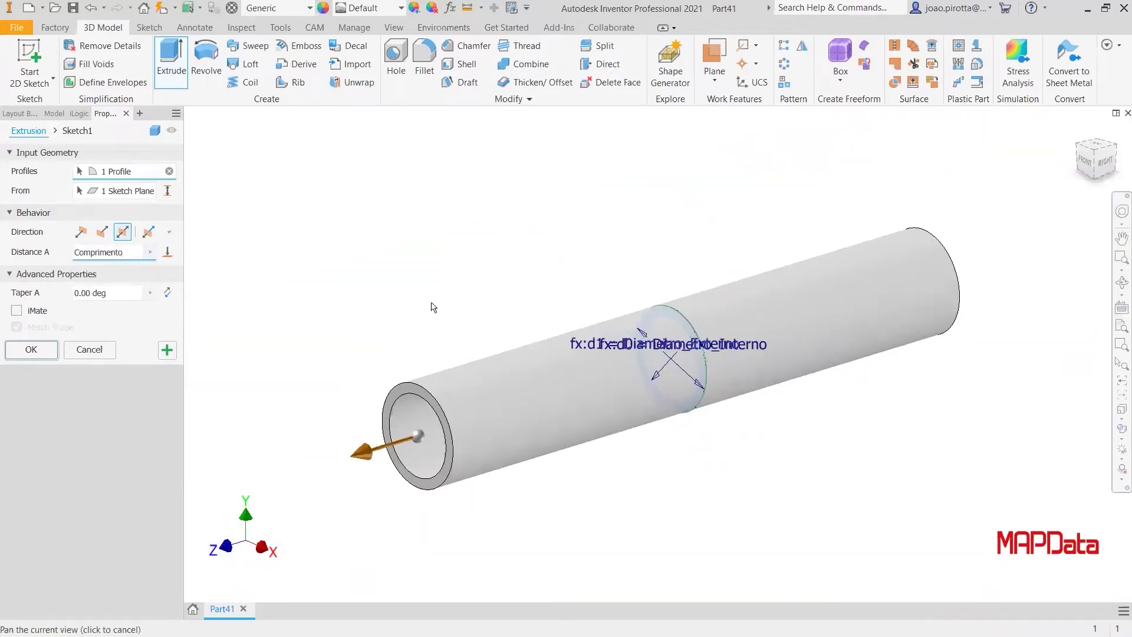
pyautogui.click(57, 345)
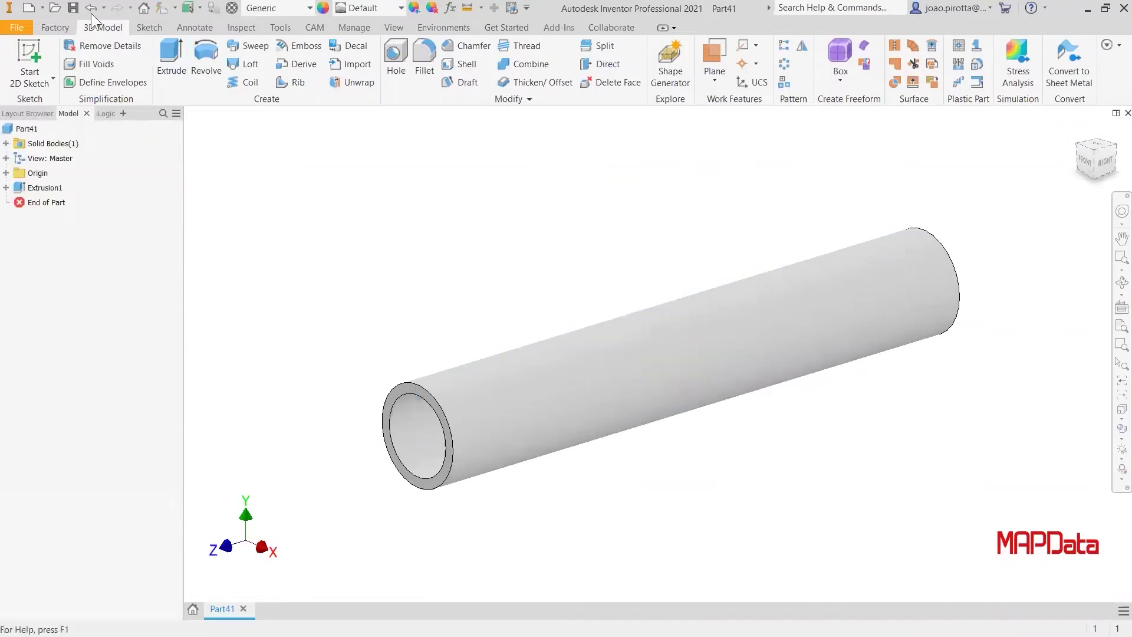
# Step: Save the part as TUBO ADSK MAP in the MAP PART folder of the webinar's T&P files
pyautogui.hotkey('ctrl', 's')
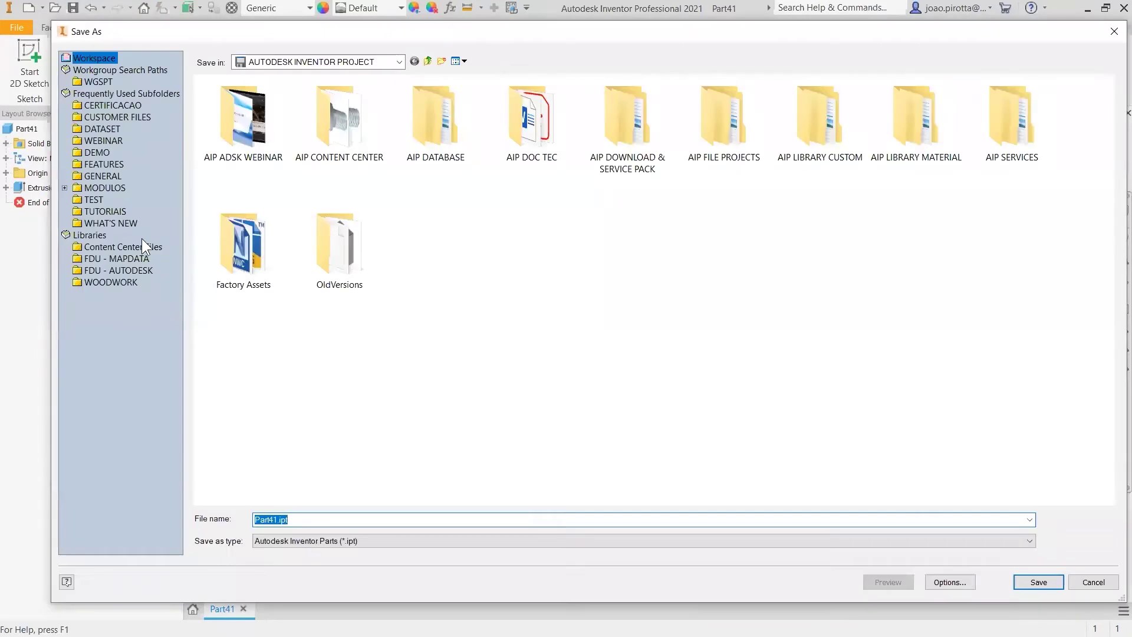
pyautogui.click(107, 140)
pyautogui.doubleClick(336, 123)
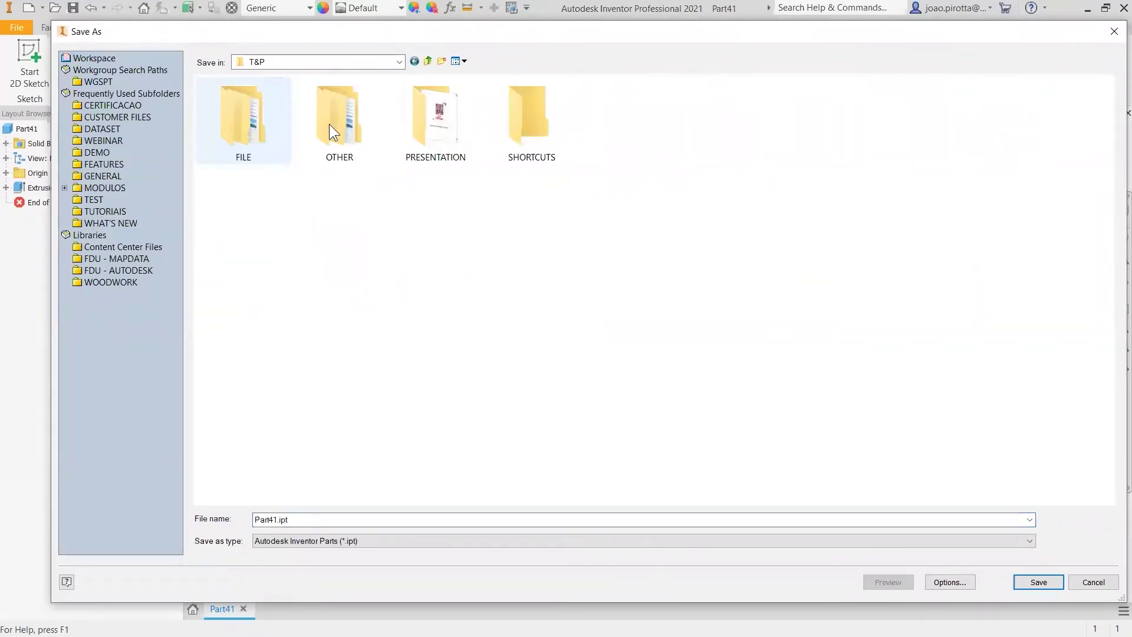
pyautogui.doubleClick(264, 132)
pyautogui.doubleClick(255, 148)
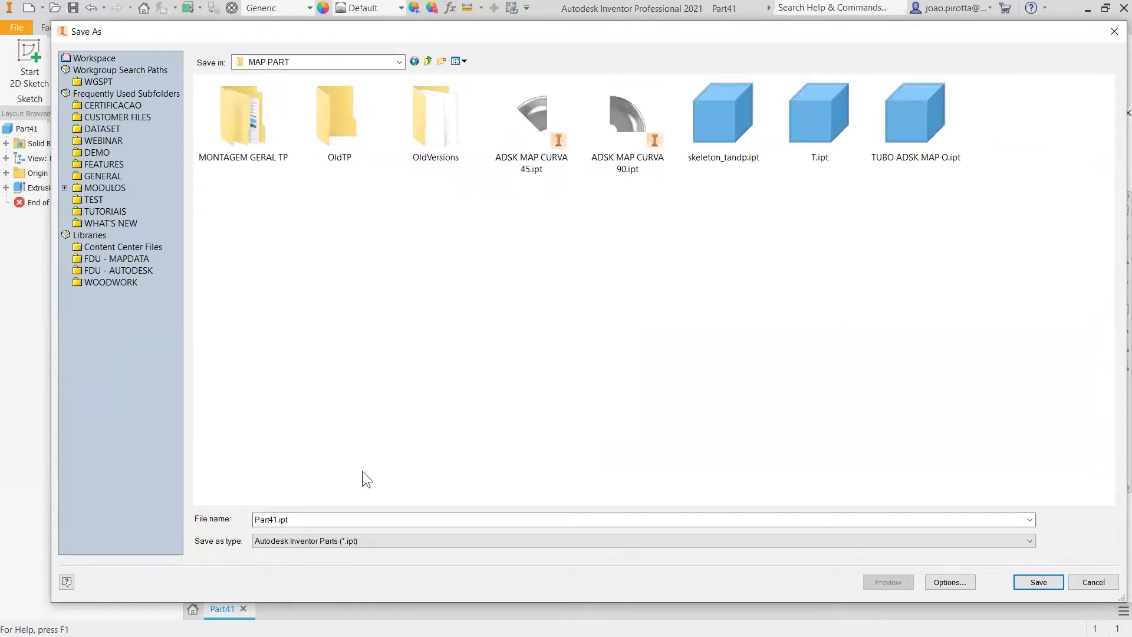
pyautogui.click(291, 519)
pyautogui.click(296, 518)
pyautogui.doubleClick(296, 519)
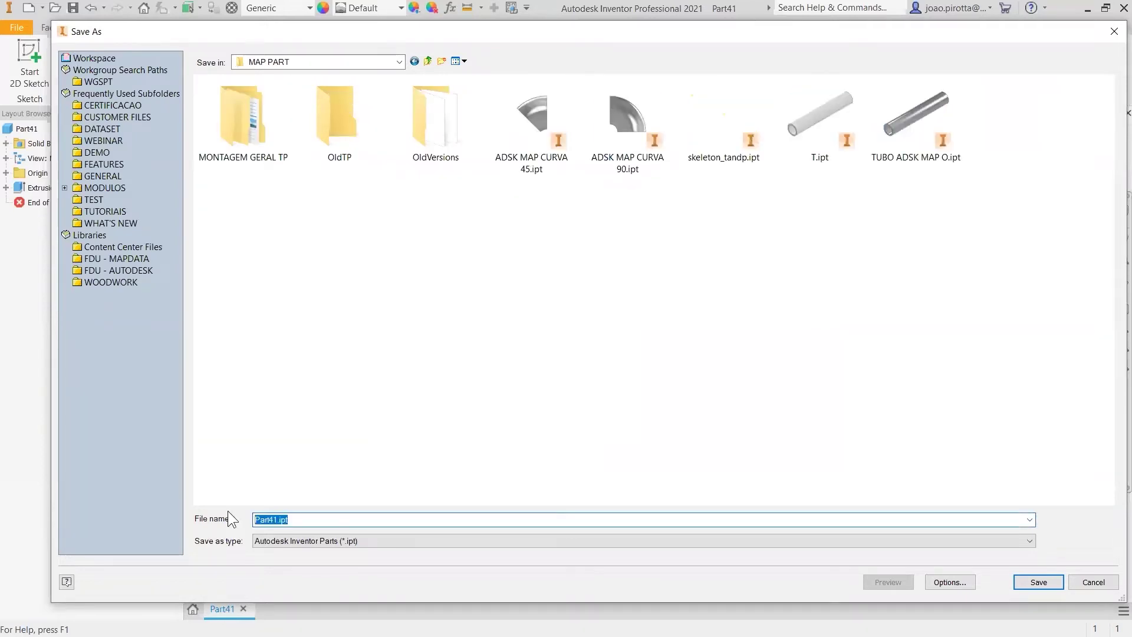
pyautogui.write('TUBO ADSK MAP')
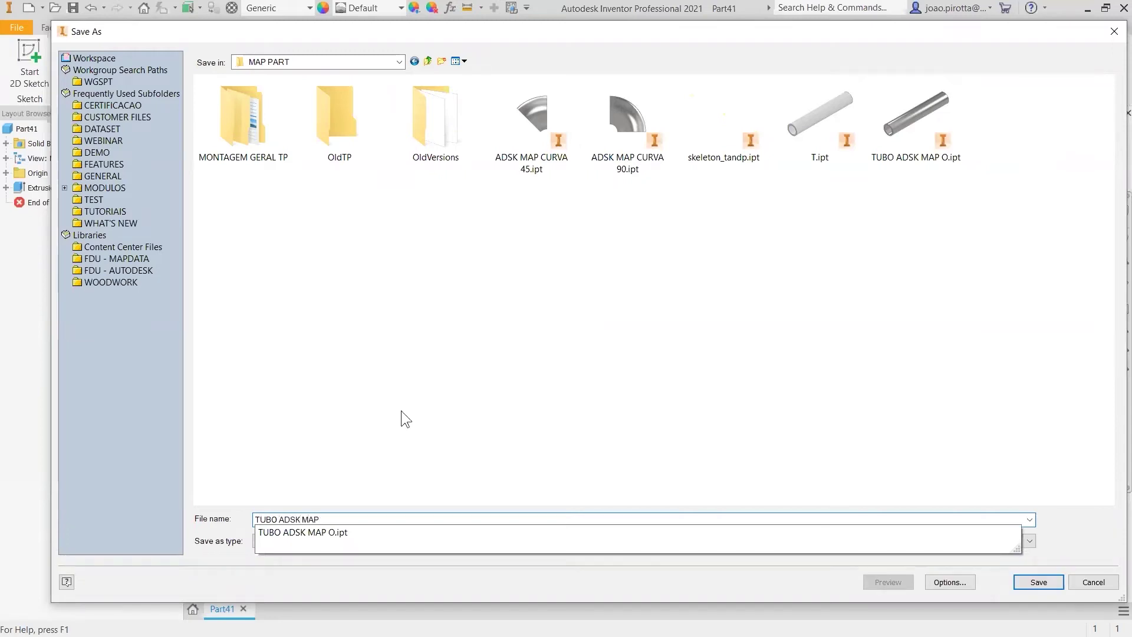
pyautogui.click(425, 373)
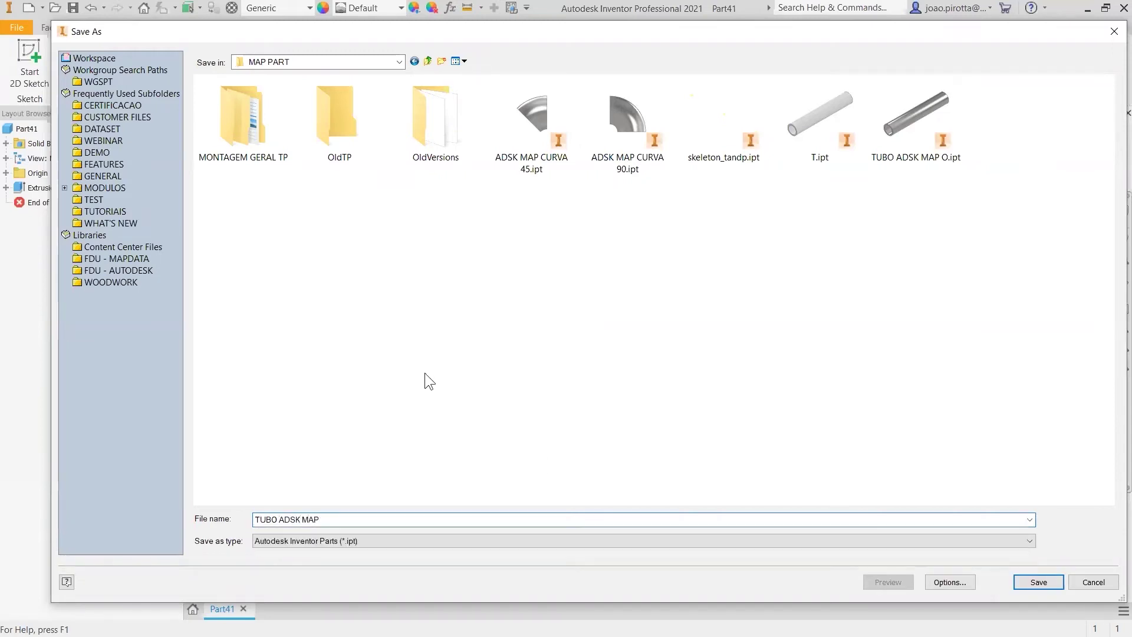
pyautogui.click(1049, 584)
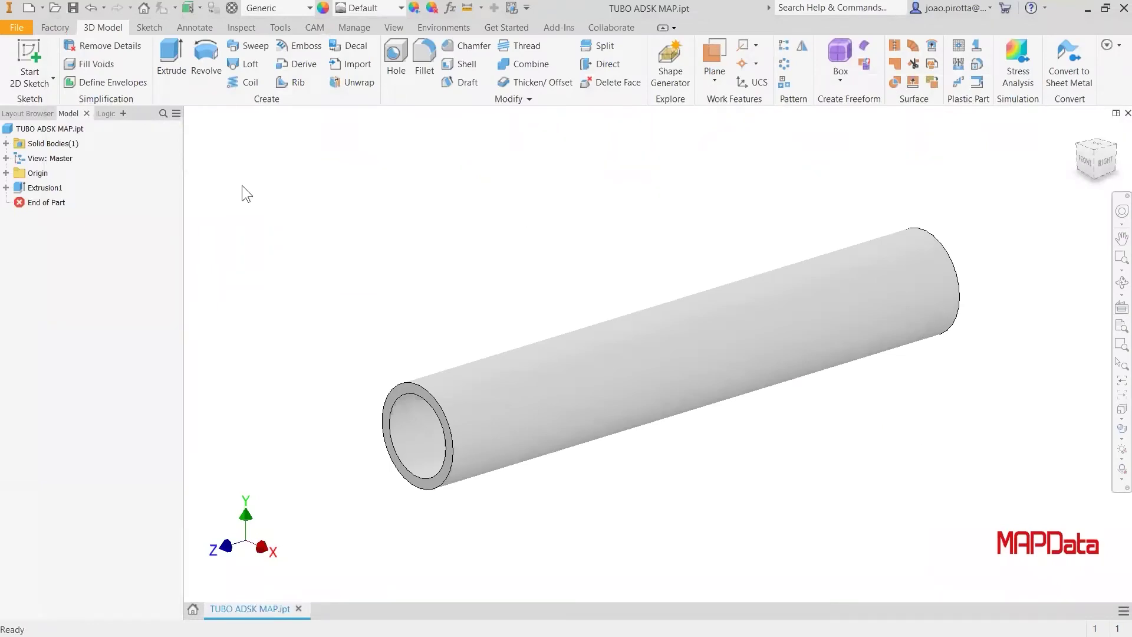
# Step: Assign Stainless Steel from the Metal category of the Inventor Material Library to the whole tube part
pyautogui.click(52, 128)
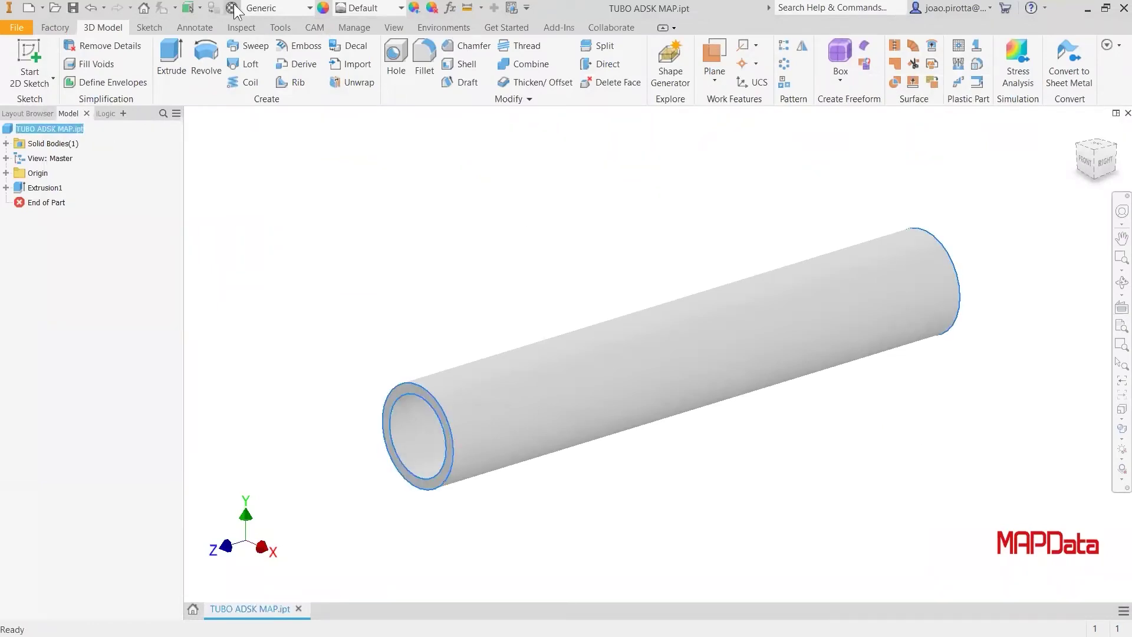
pyautogui.click(232, 9)
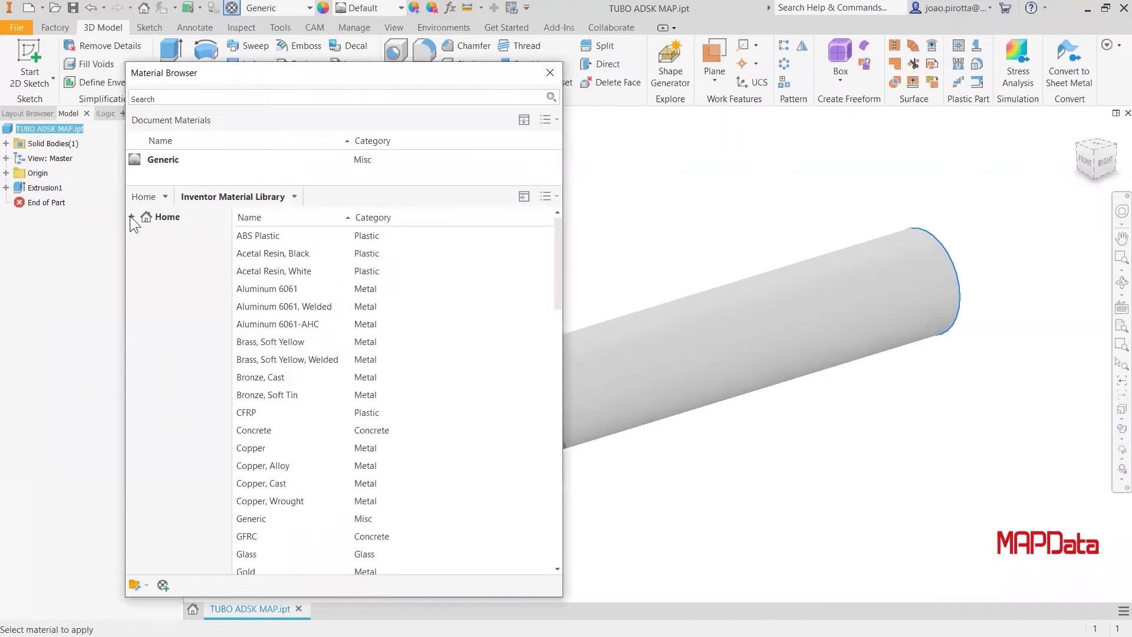
pyautogui.click(131, 216)
pyautogui.click(145, 271)
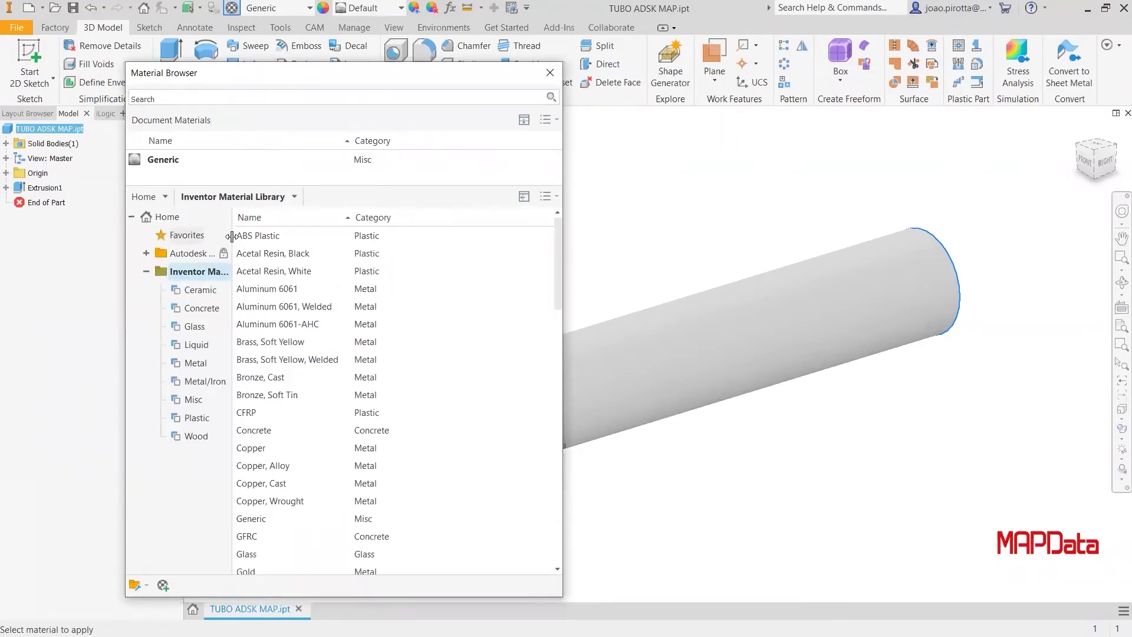
pyautogui.moveTo(231, 236); pyautogui.dragTo(274, 235)
pyautogui.click(195, 363)
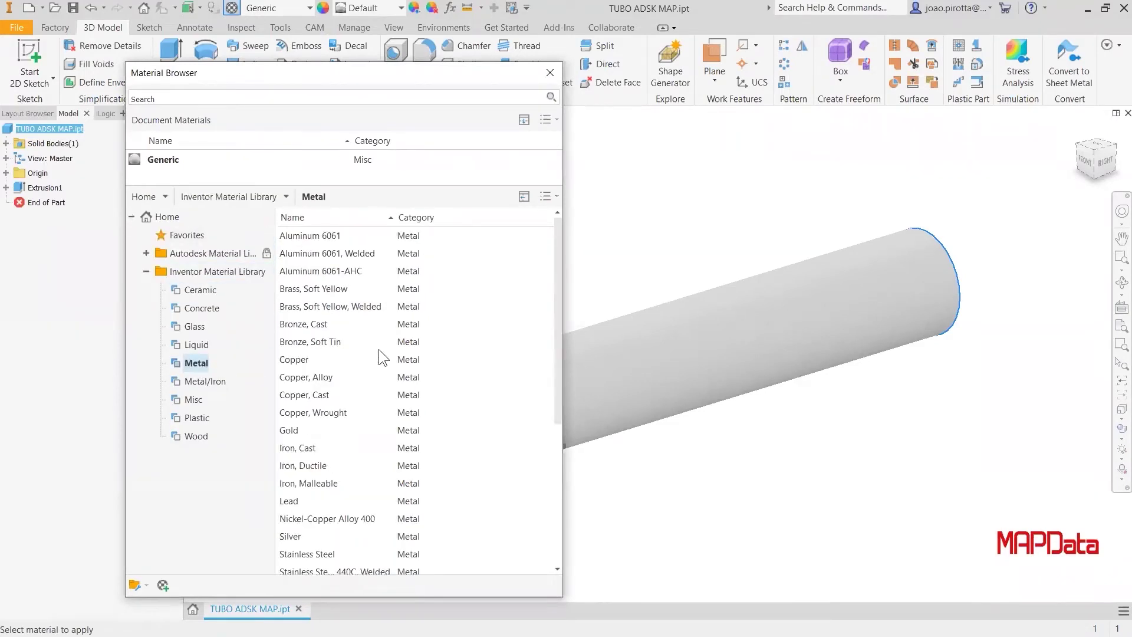
pyautogui.scroll(-1, 395, 407)
pyautogui.click(534, 502)
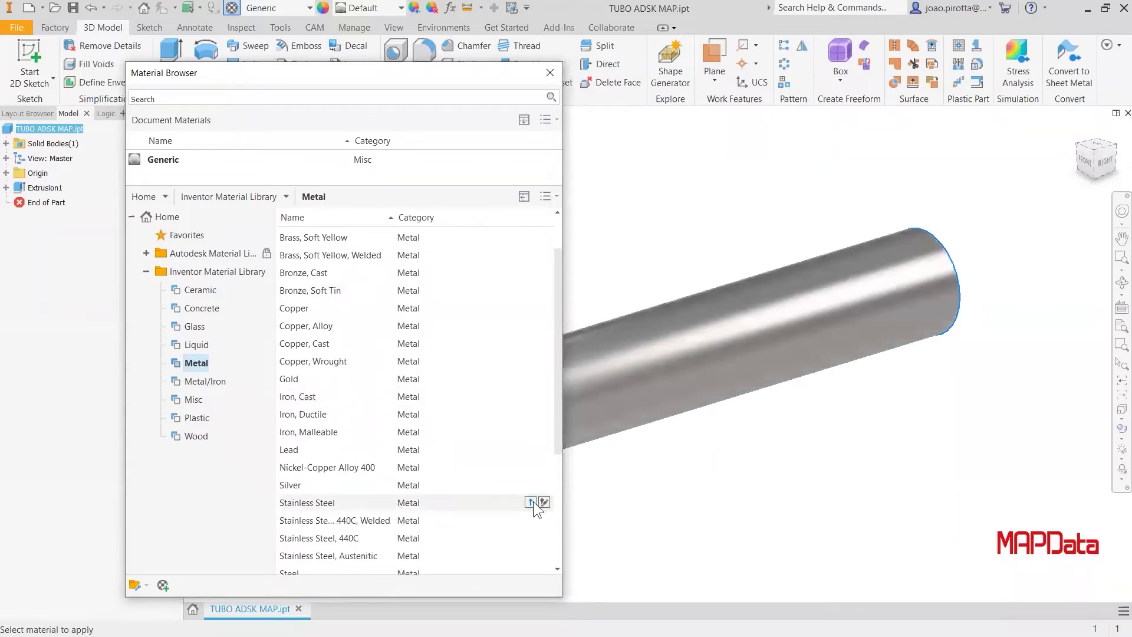
pyautogui.click(549, 73)
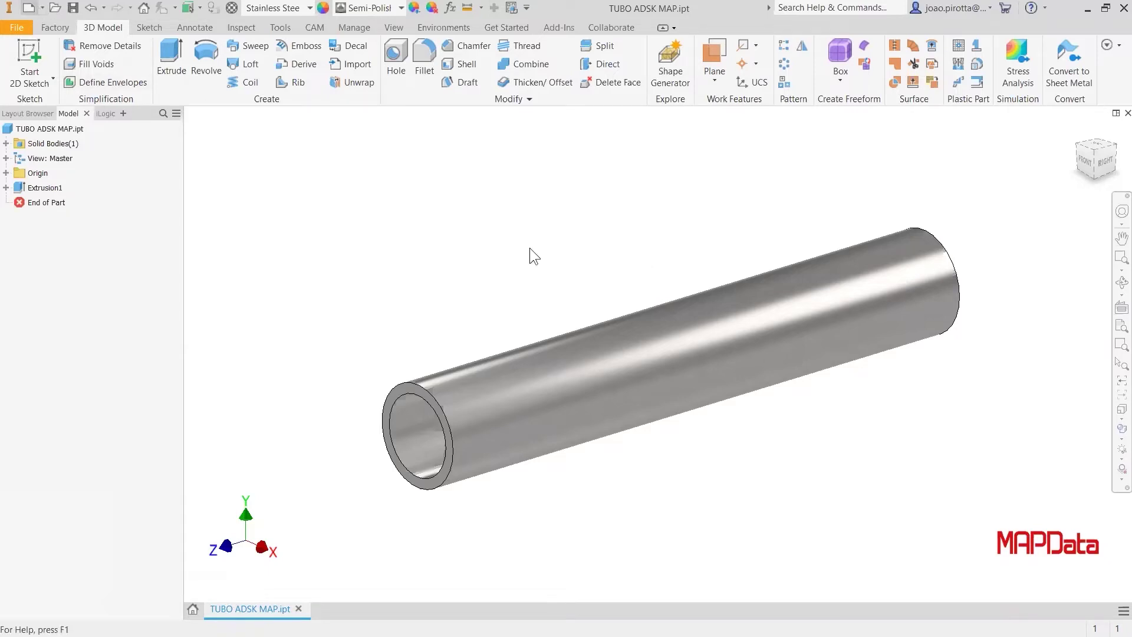
# Step: Create a new assembly from the Standard.iam template
pyautogui.hotkey('ctrl', 'n')
pyautogui.click(580, 264)
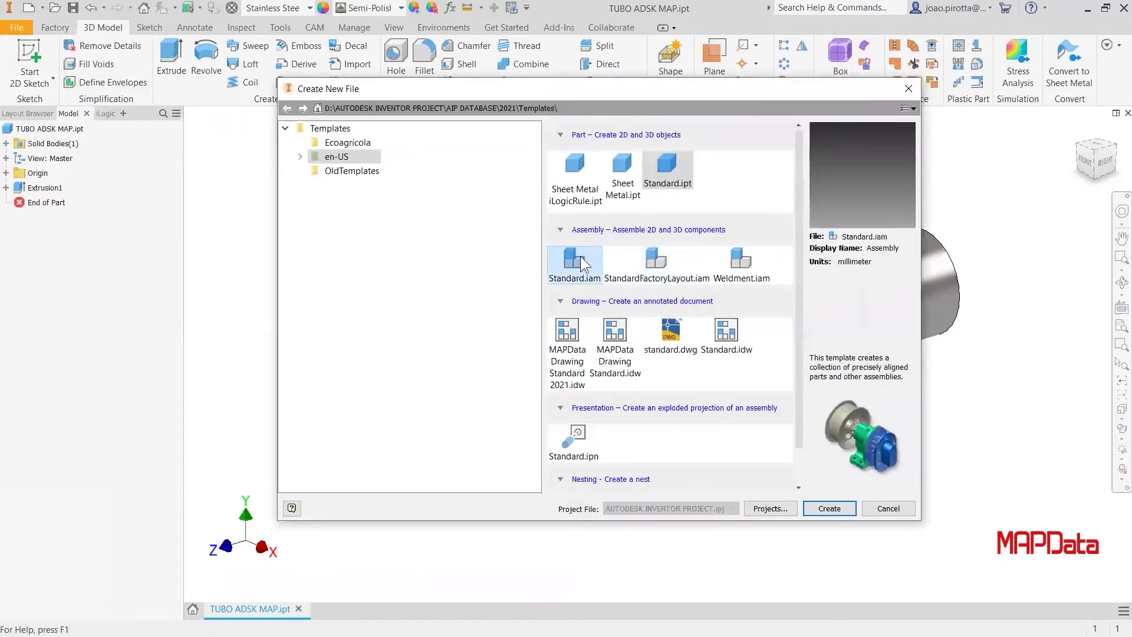
pyautogui.doubleClick(581, 259)
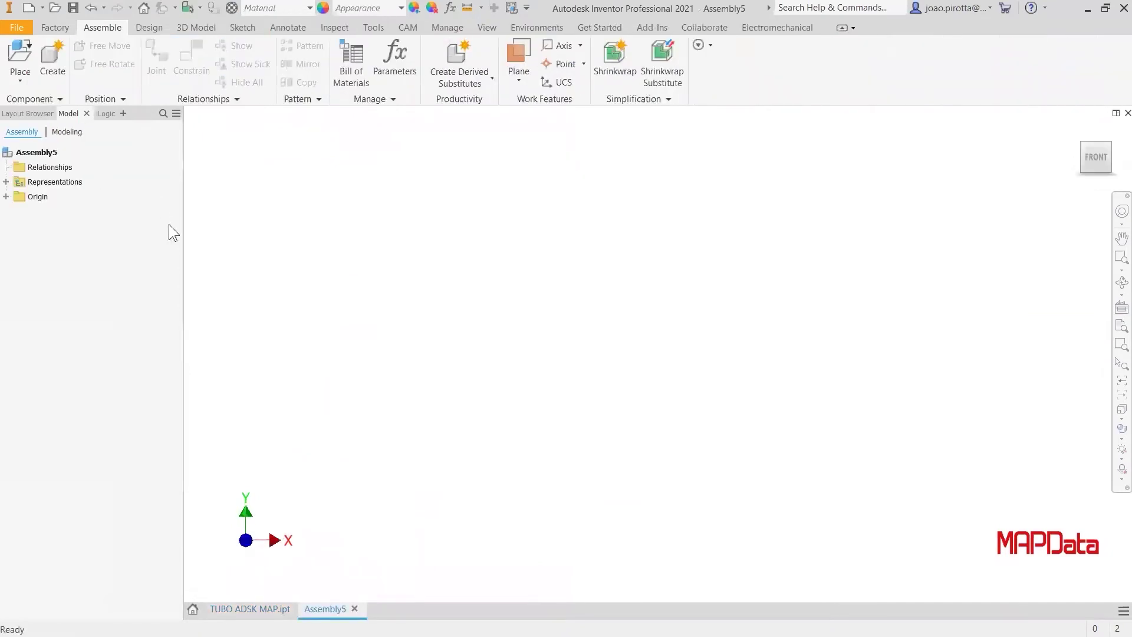
# Step: Place a single instance of the TUBO ADSK MAP part in the new assembly
pyautogui.click(20, 56)
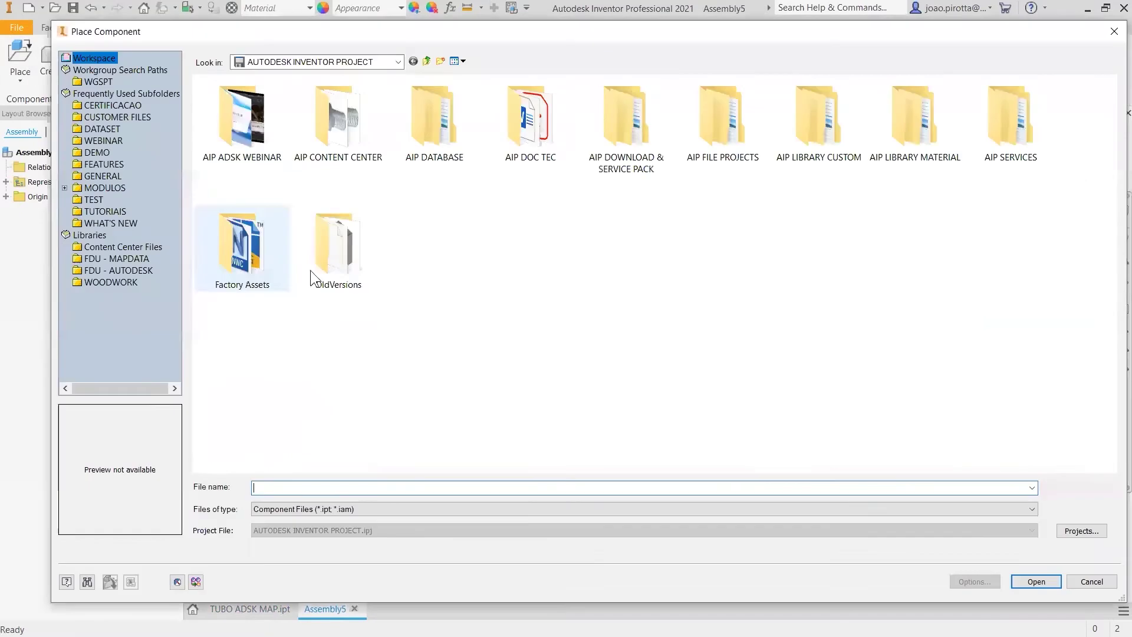
pyautogui.click(1031, 487)
pyautogui.click(911, 355)
pyautogui.click(1059, 580)
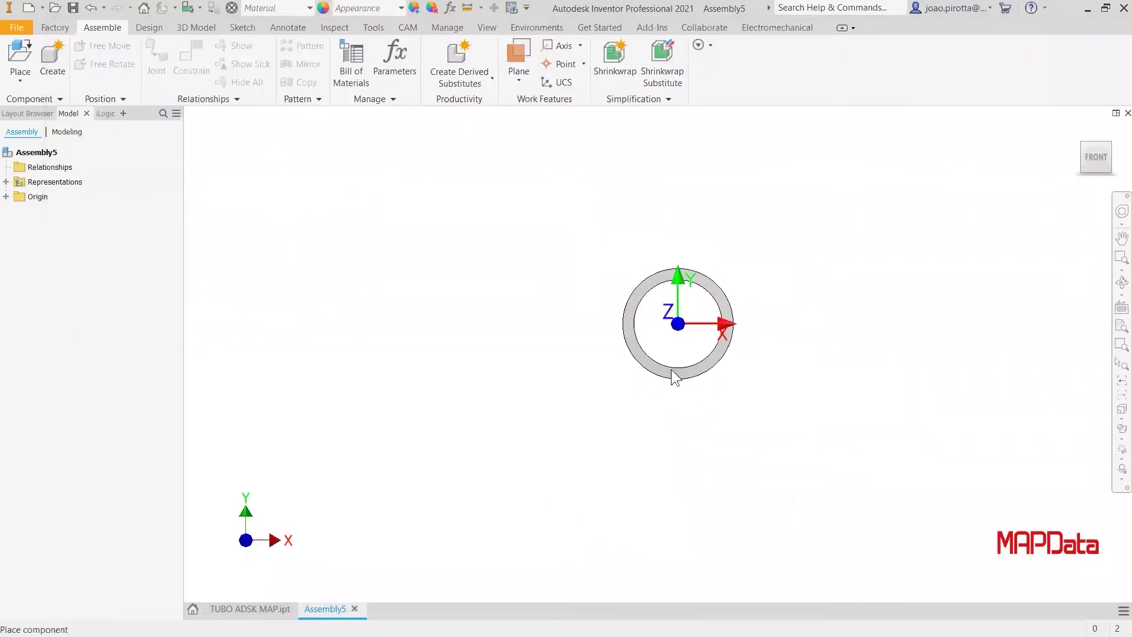
pyautogui.rightClick(678, 324)
pyautogui.click(741, 347)
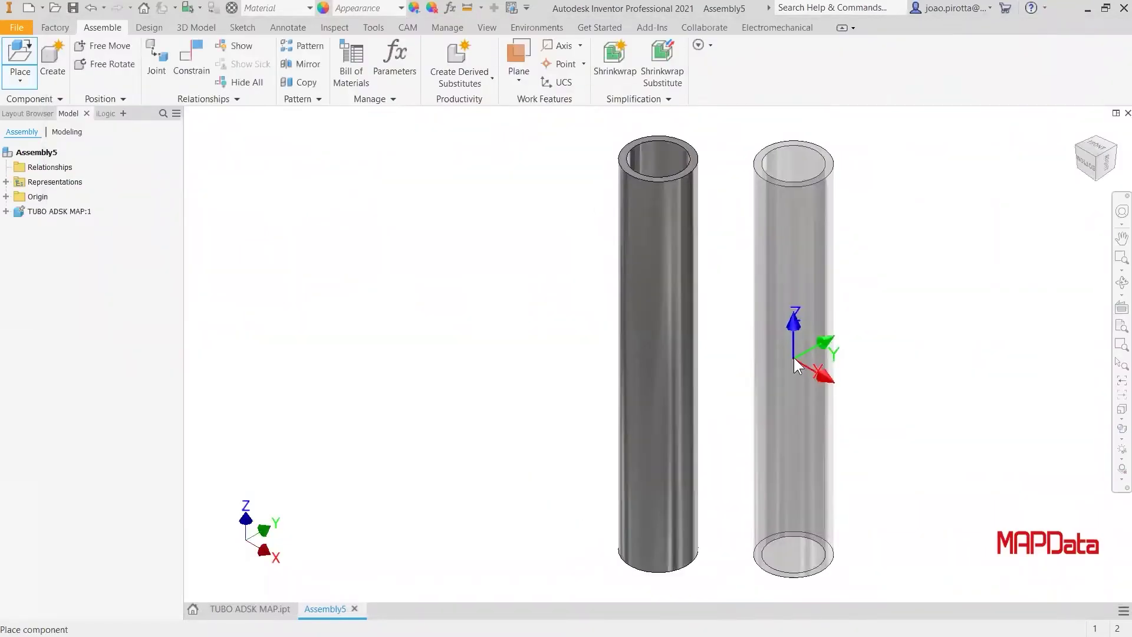
pyautogui.press('Escape')
# Step: Check the part number and quantity of the tube in the assembly's bill of materials
pyautogui.click(360, 87)
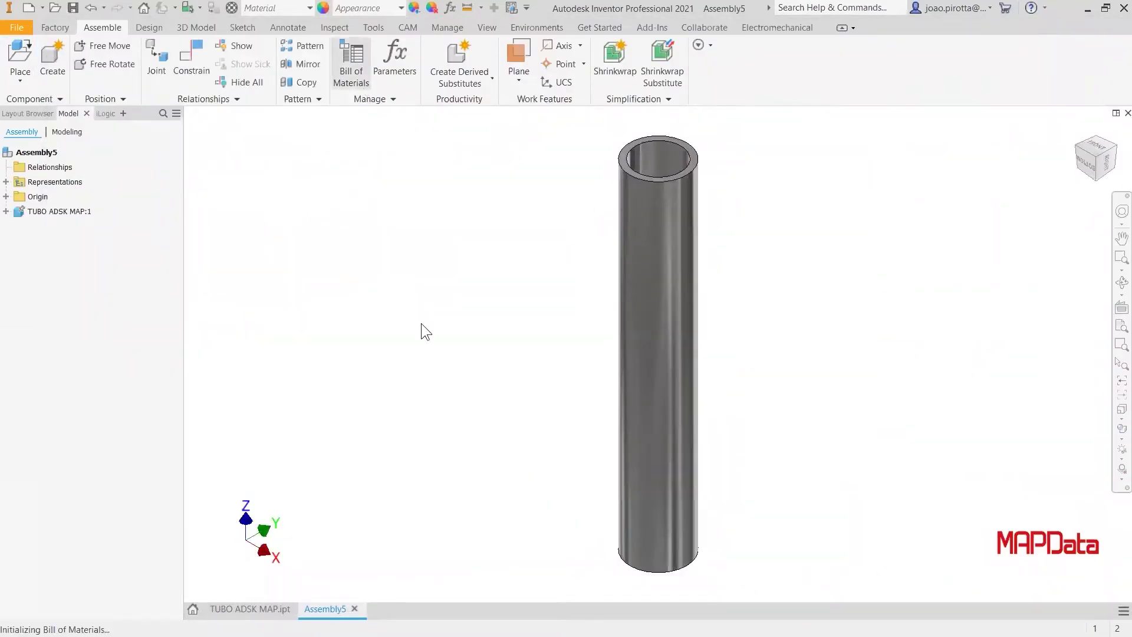
pyautogui.click(103, 114)
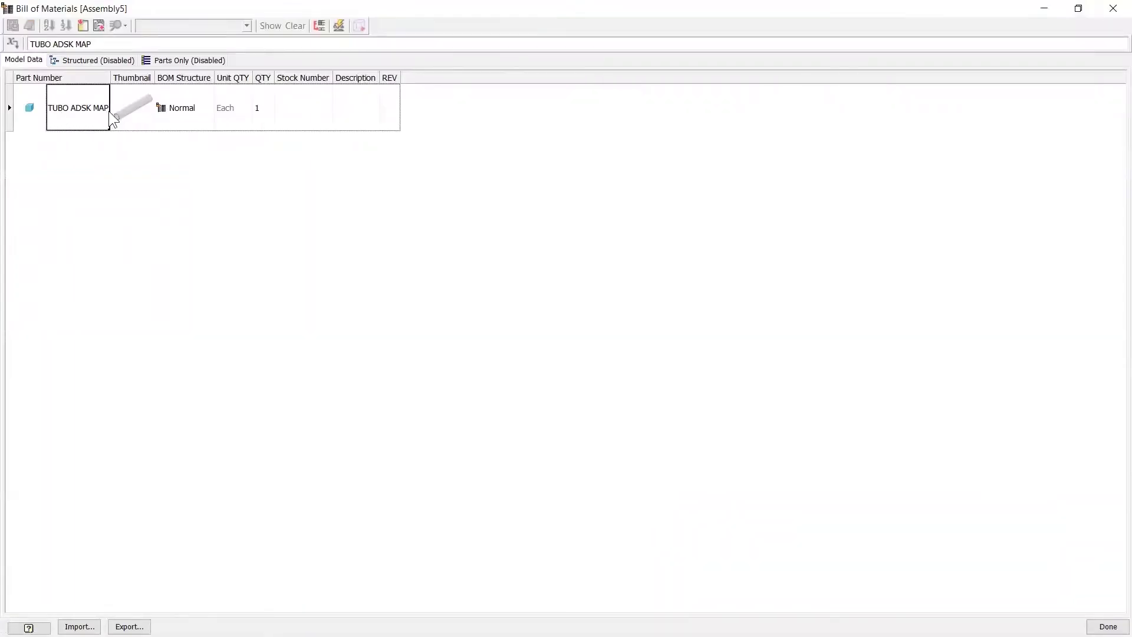
pyautogui.click(259, 91)
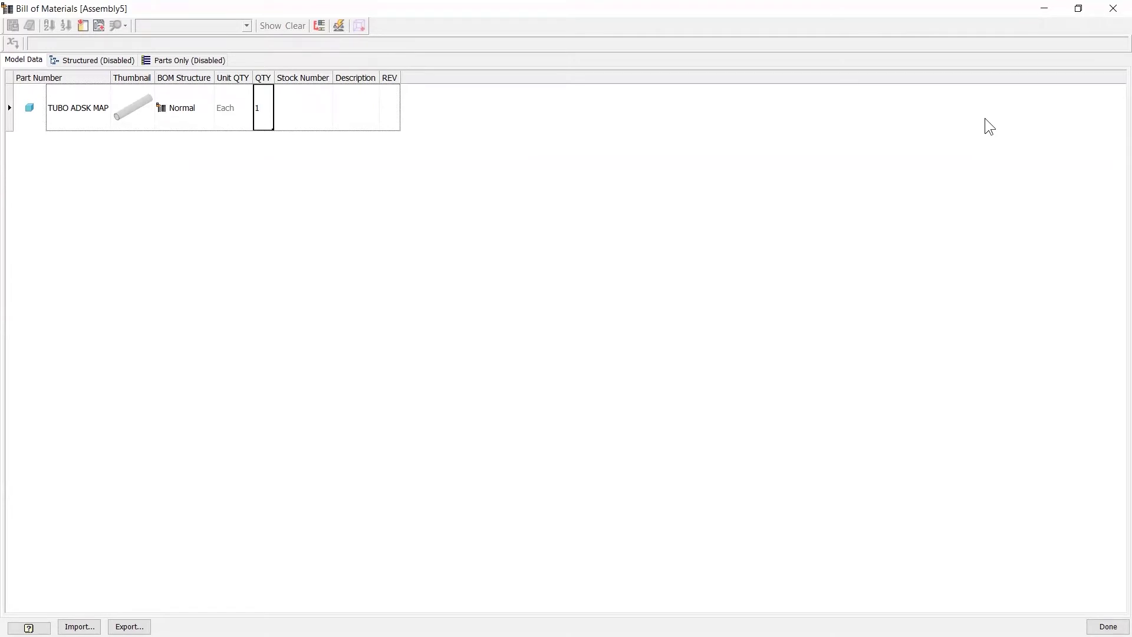
pyautogui.click(1112, 9)
# Step: In the TUBO ADSK MAP part's document settings, set the bill of materials base quantity to the Comprimento user parameter
pyautogui.click(267, 608)
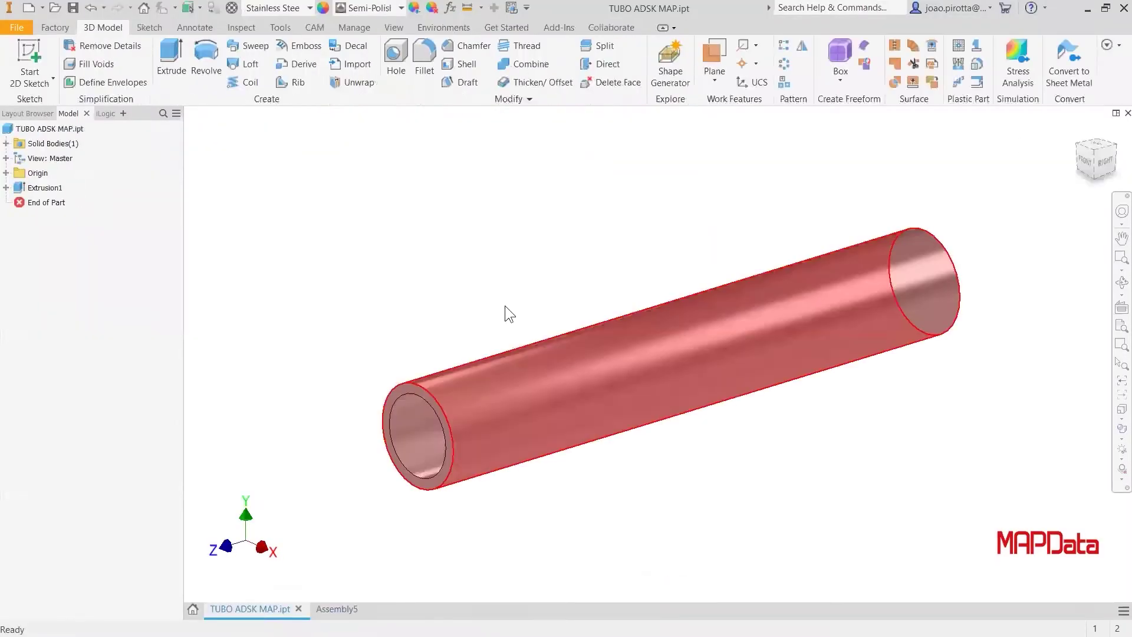
pyautogui.click(505, 306)
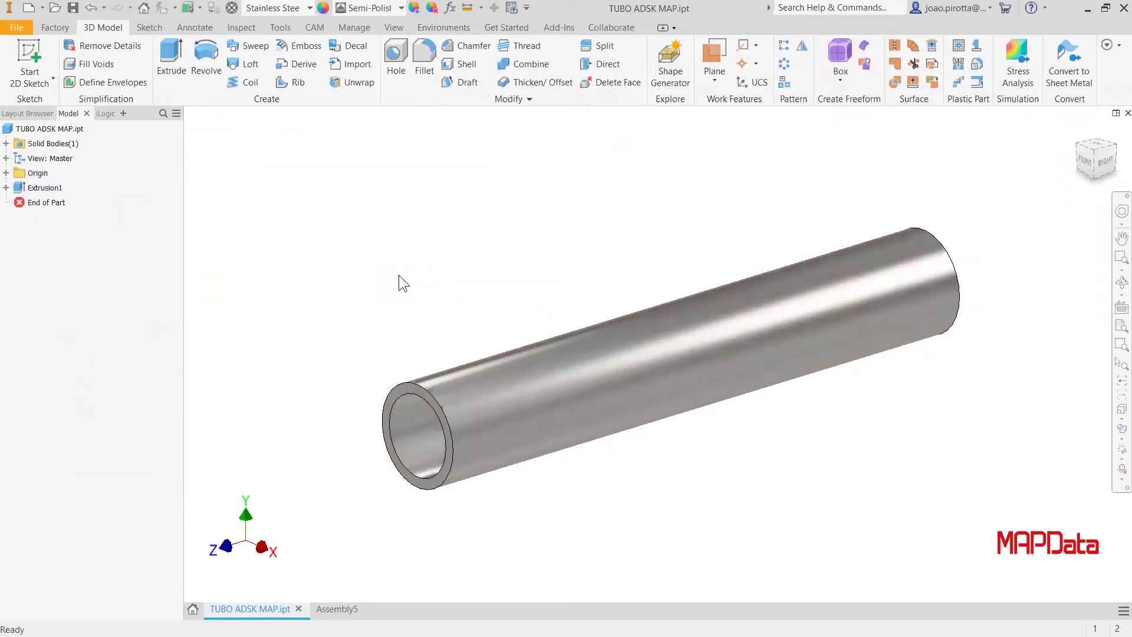
pyautogui.click(288, 31)
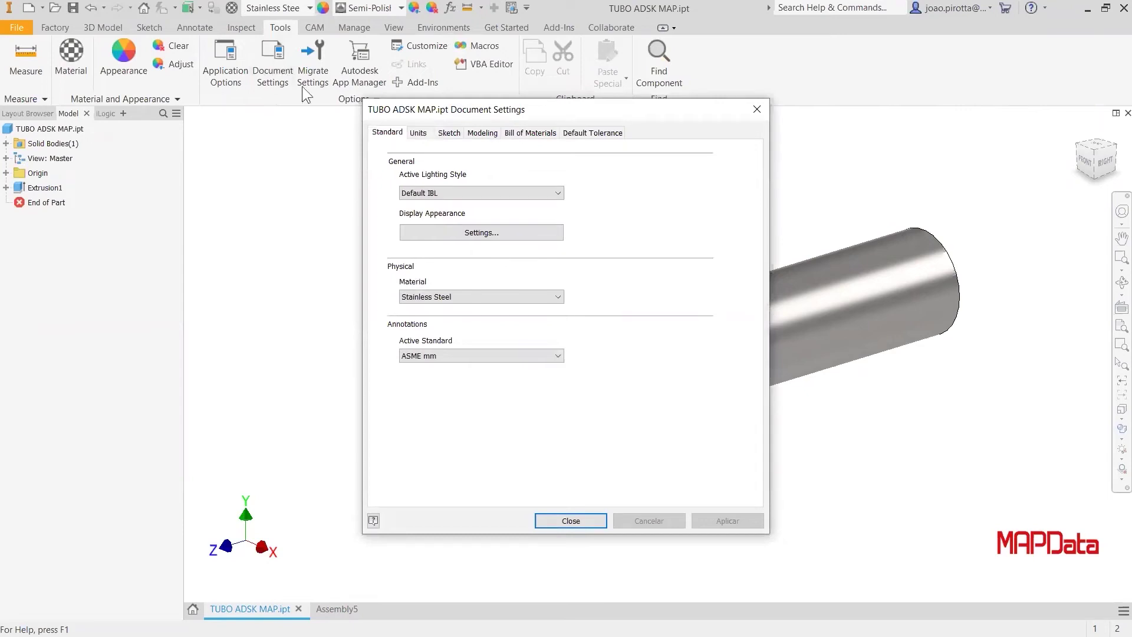
pyautogui.click(537, 135)
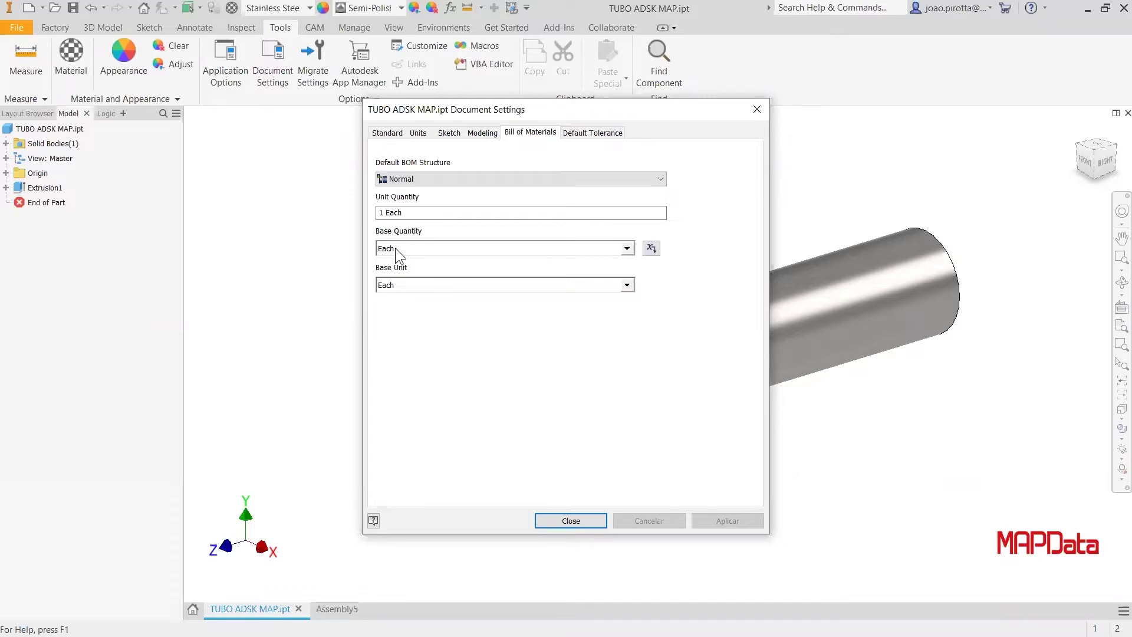
pyautogui.click(626, 248)
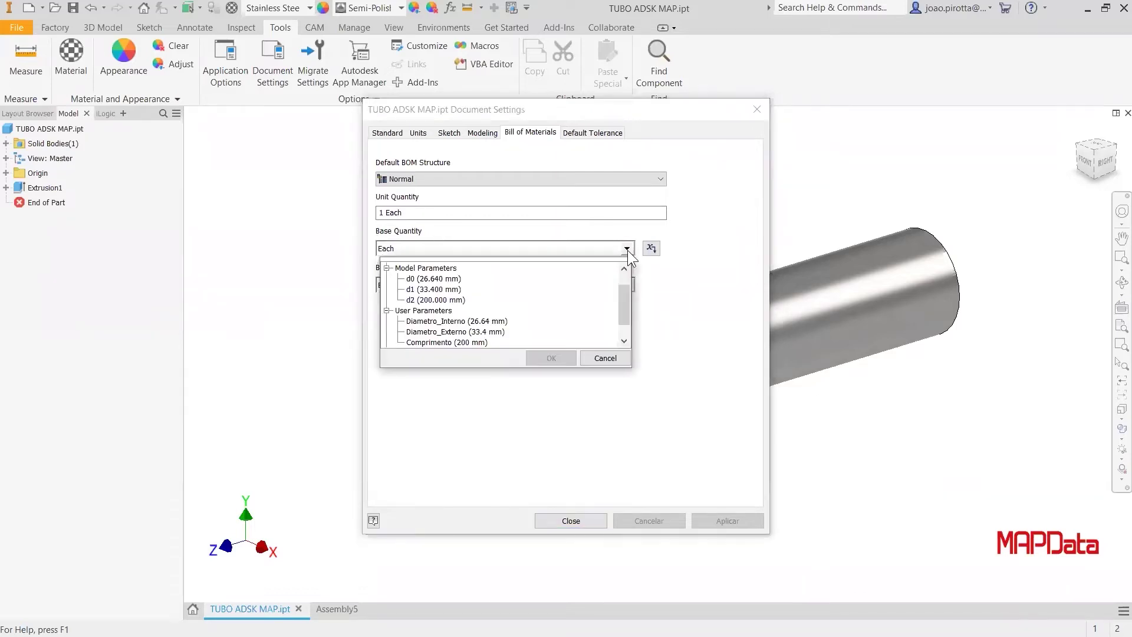
pyautogui.scroll(-1, 587, 283)
pyautogui.click(468, 321)
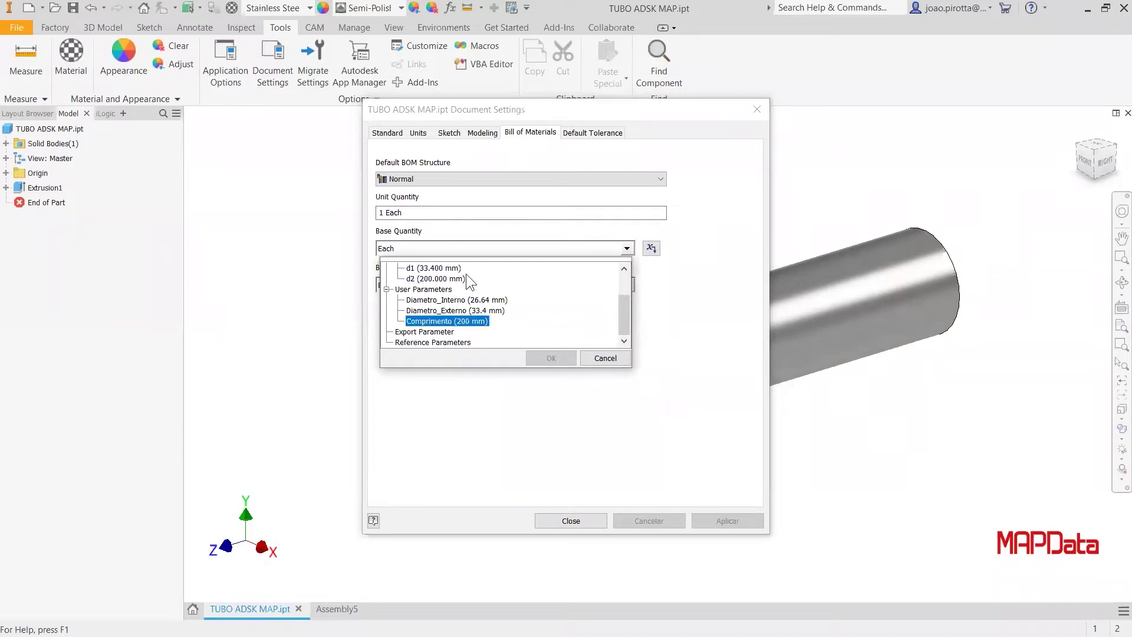
pyautogui.click(550, 357)
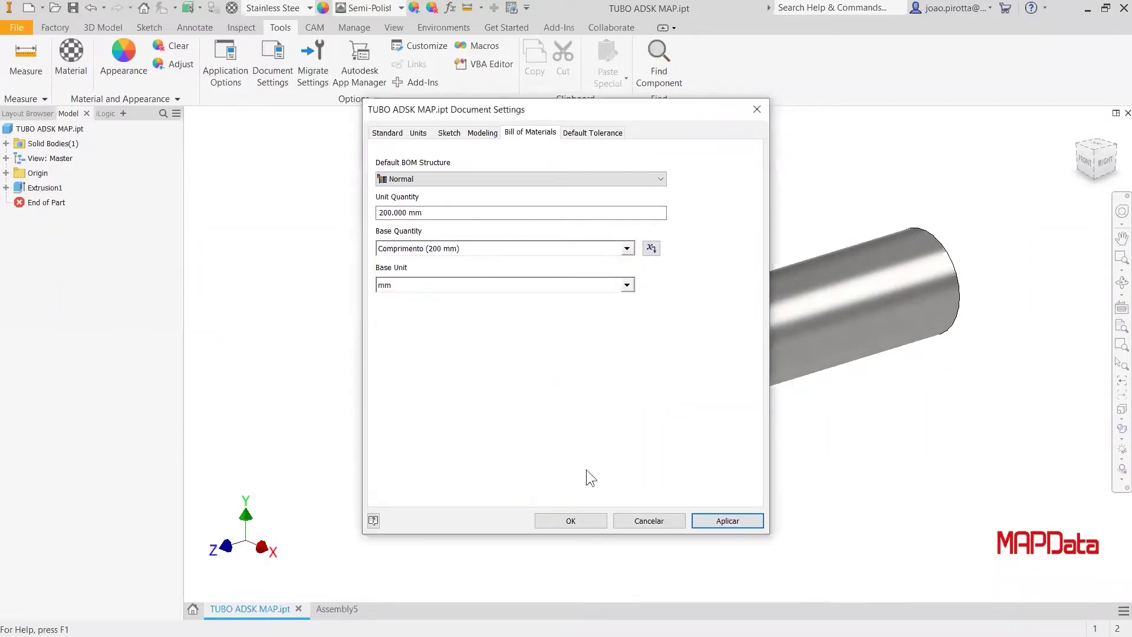
pyautogui.click(727, 520)
pyautogui.click(582, 524)
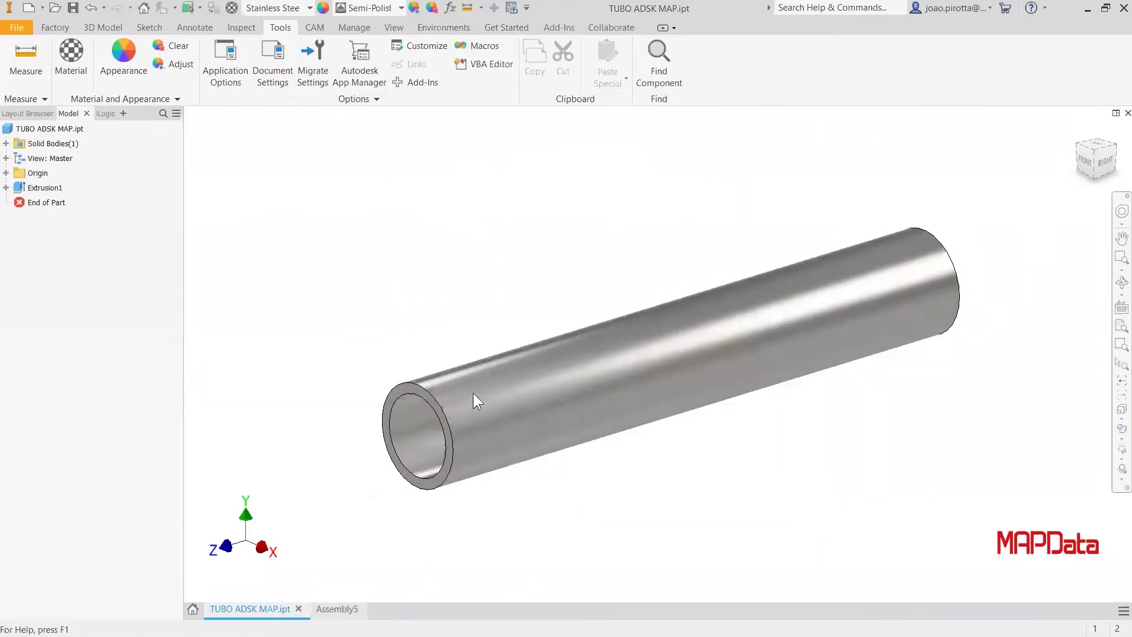
# Step: Return to Assembly5 and check the tube's length-based quantity in its bill of materials
pyautogui.press('F6')
pyautogui.hotkey('ctrl', 'Tab')
pyautogui.click(363, 80)
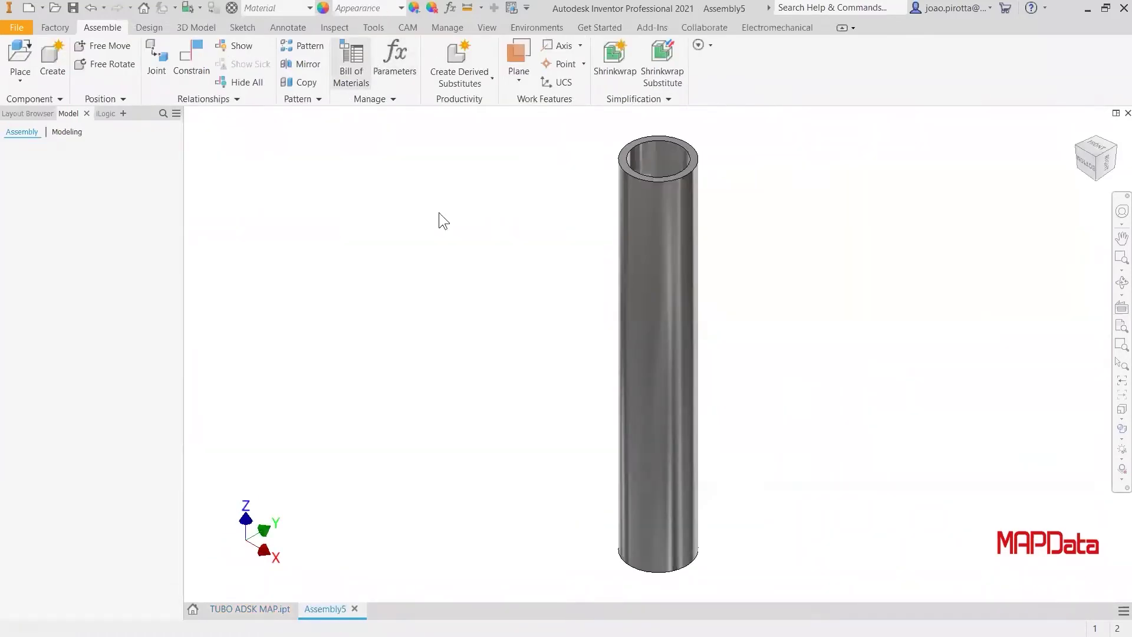
pyautogui.click(291, 90)
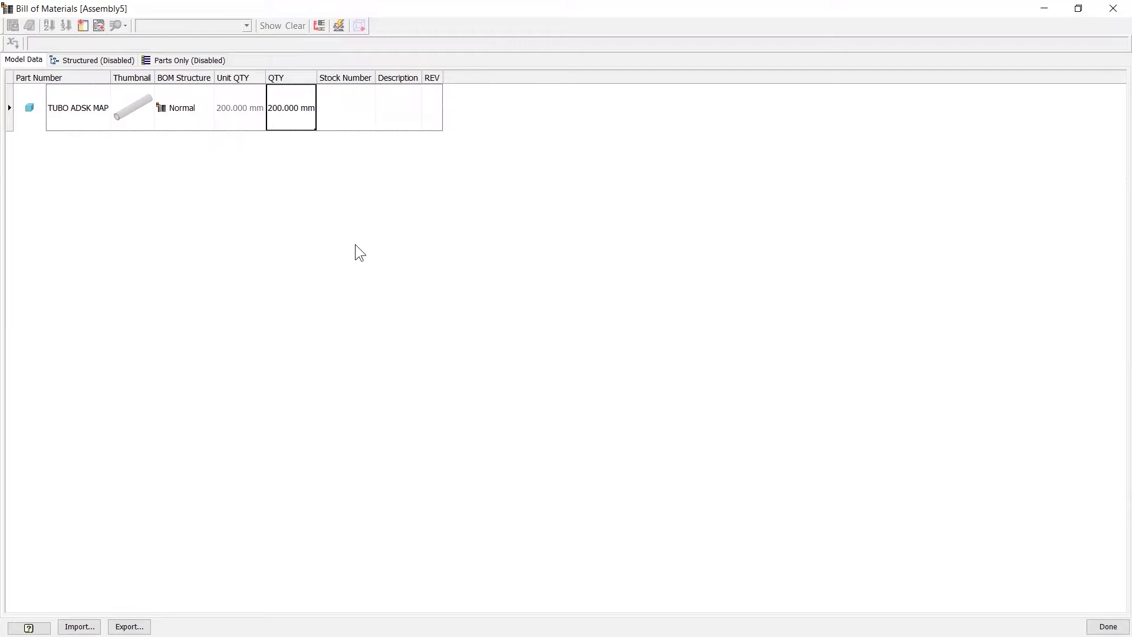
pyautogui.click(1114, 12)
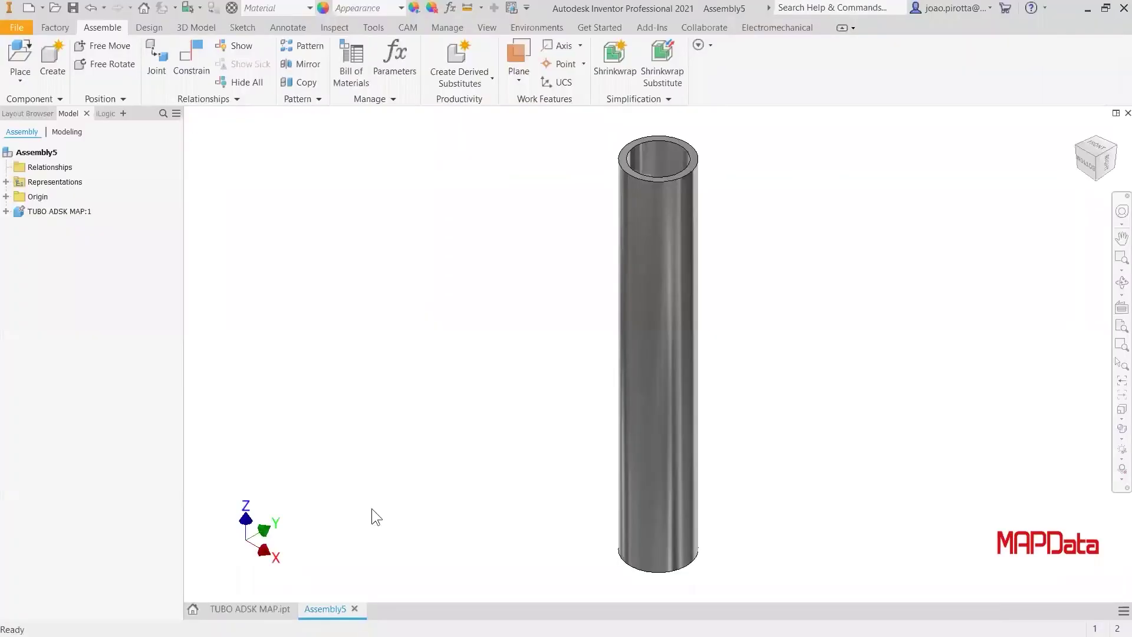
# Step: Set the Comprimento user parameter of the TUBO ADSK MAP part to 250 mm
pyautogui.click(272, 607)
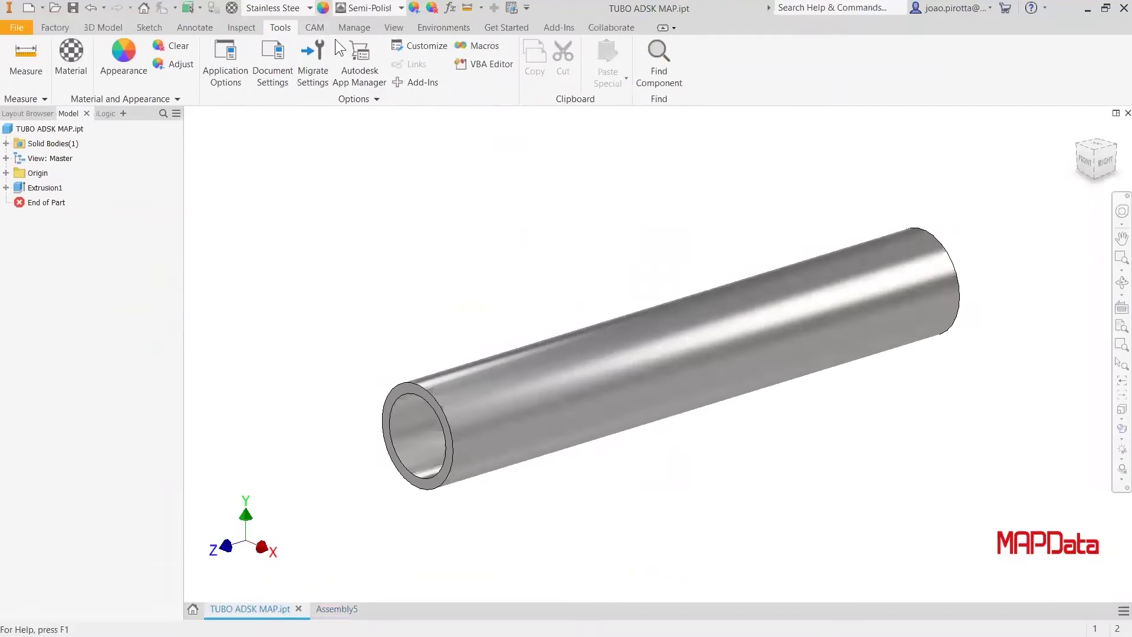
pyautogui.click(353, 28)
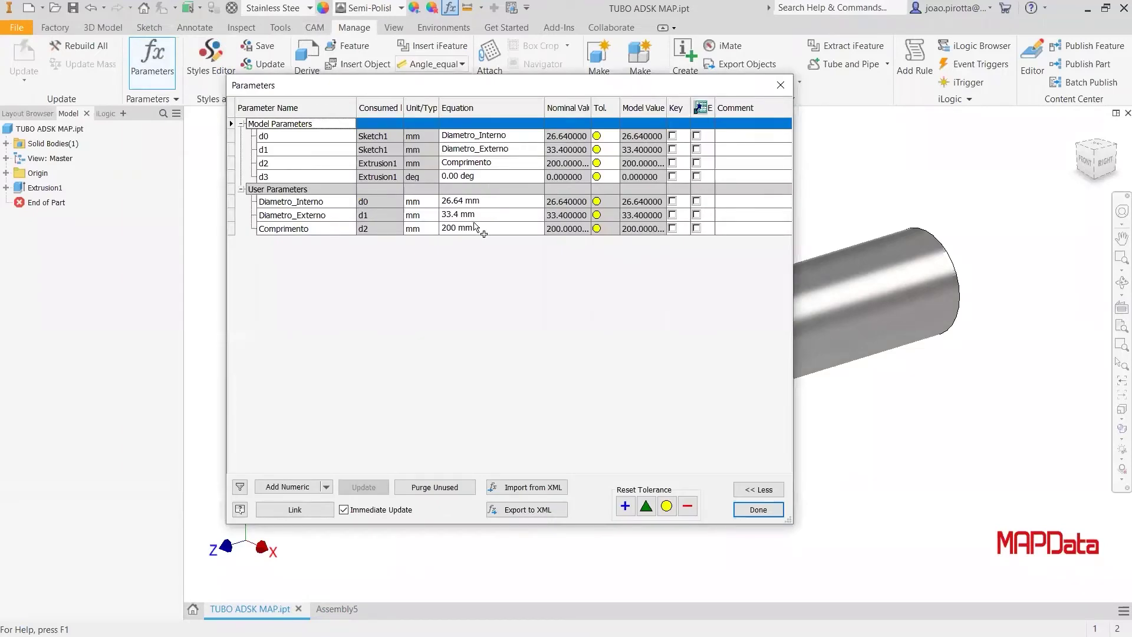
pyautogui.click(478, 228)
pyautogui.write('250')
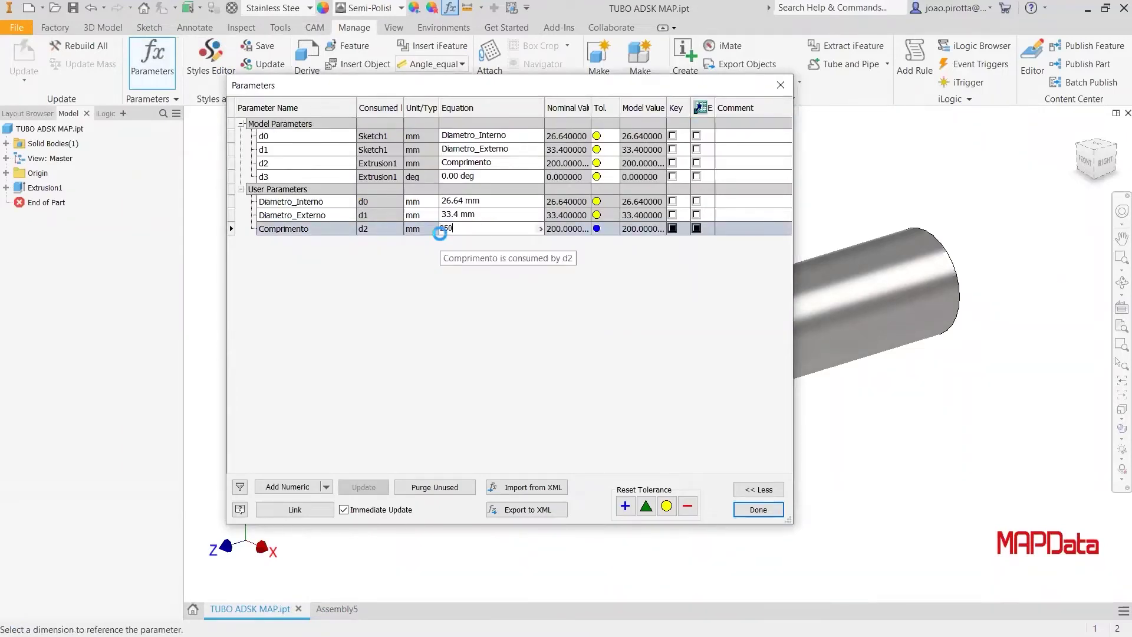
pyautogui.press('Return')
pyautogui.click(758, 510)
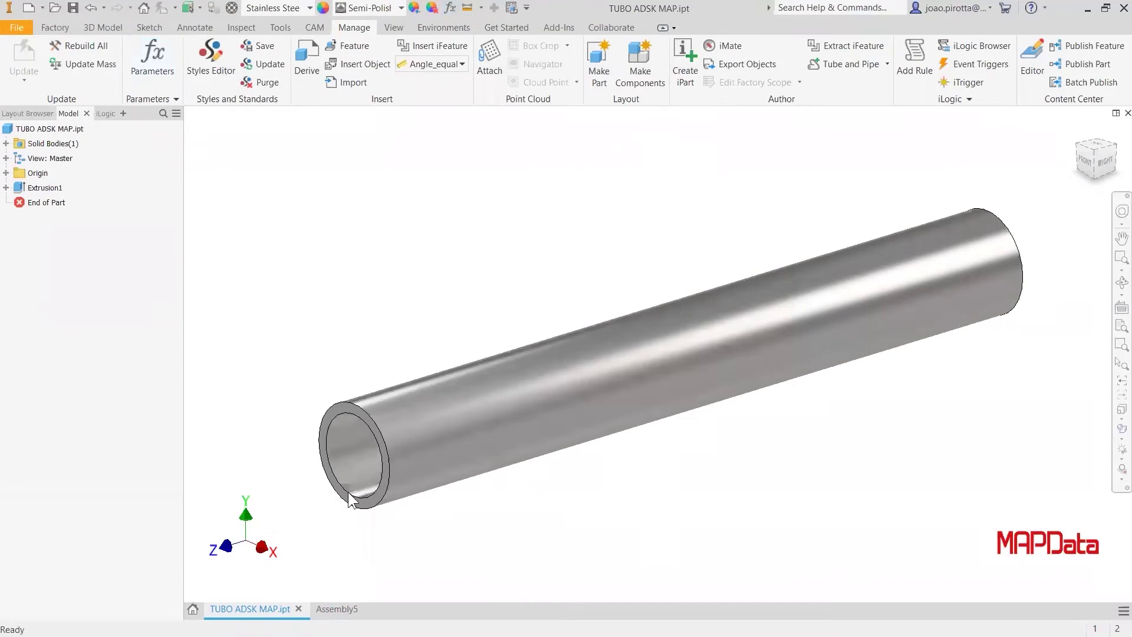
# Step: Check in Assembly5's bill of materials how the tube's unit quantity follows the changed length
pyautogui.click(343, 598)
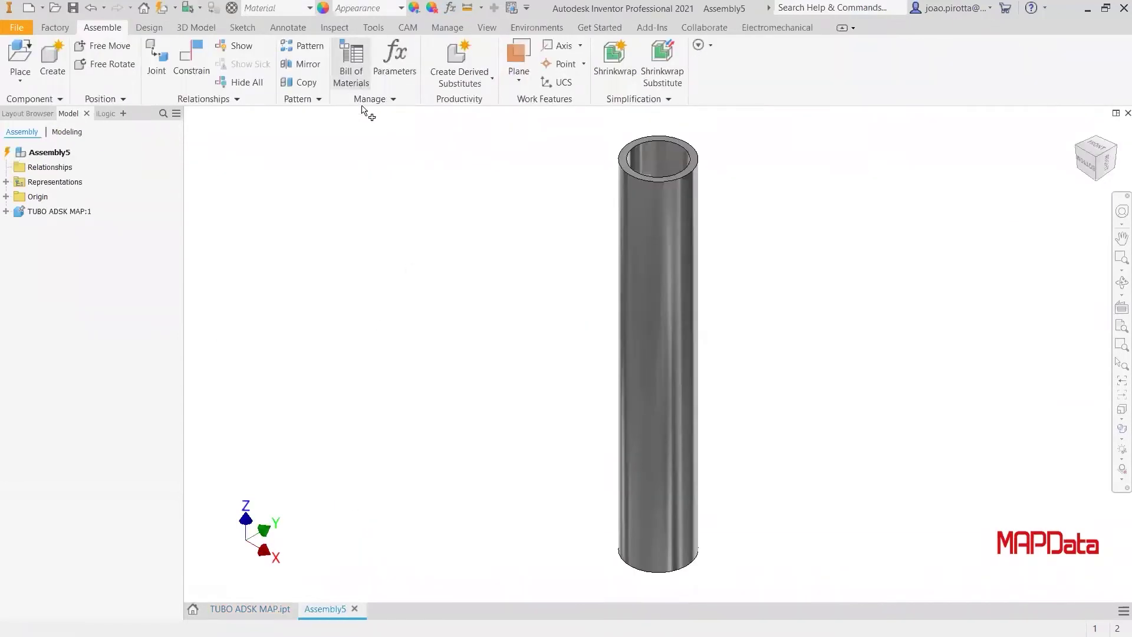
pyautogui.click(235, 125)
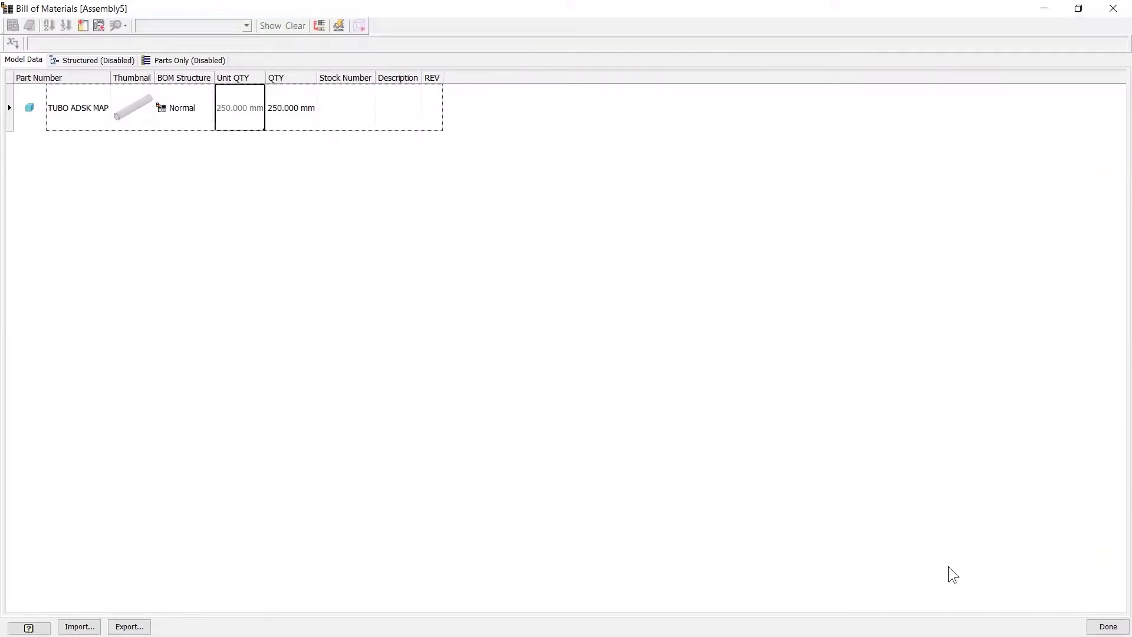
pyautogui.click(1107, 626)
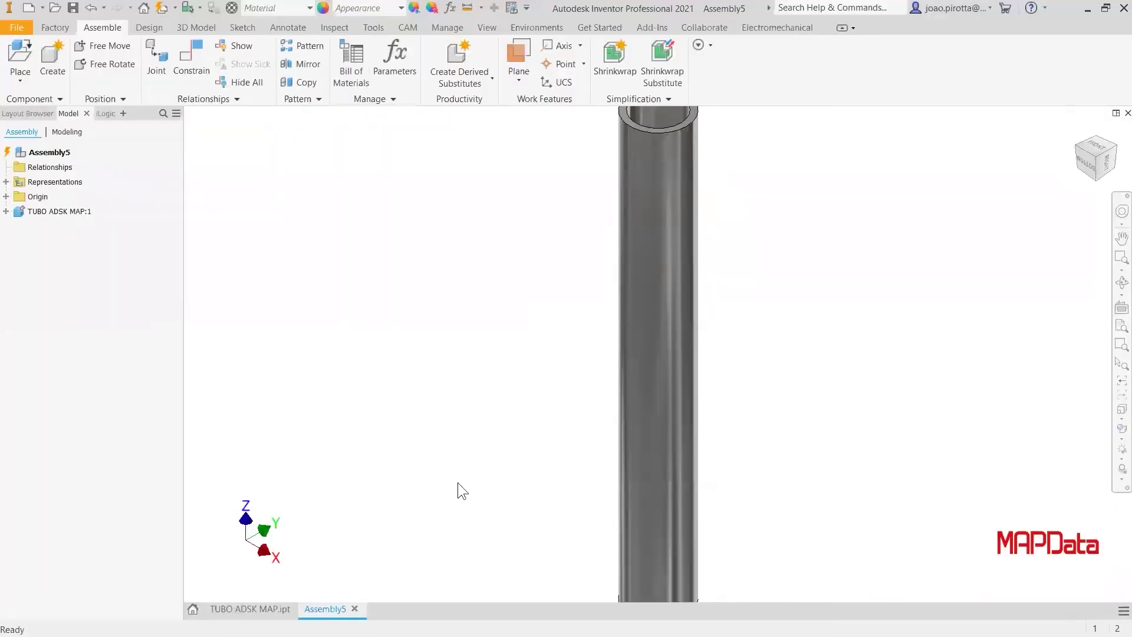
# Step: Close Assembly5 without saving it and return to the tube part
pyautogui.scroll(-2, 457, 486)
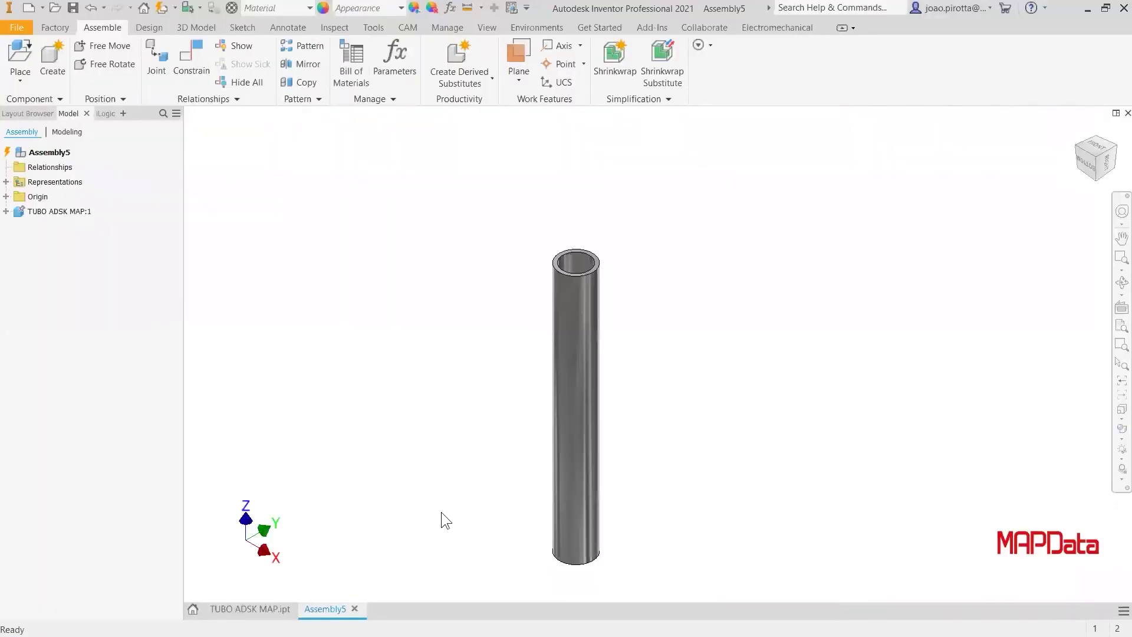
pyautogui.click(355, 609)
pyautogui.click(533, 352)
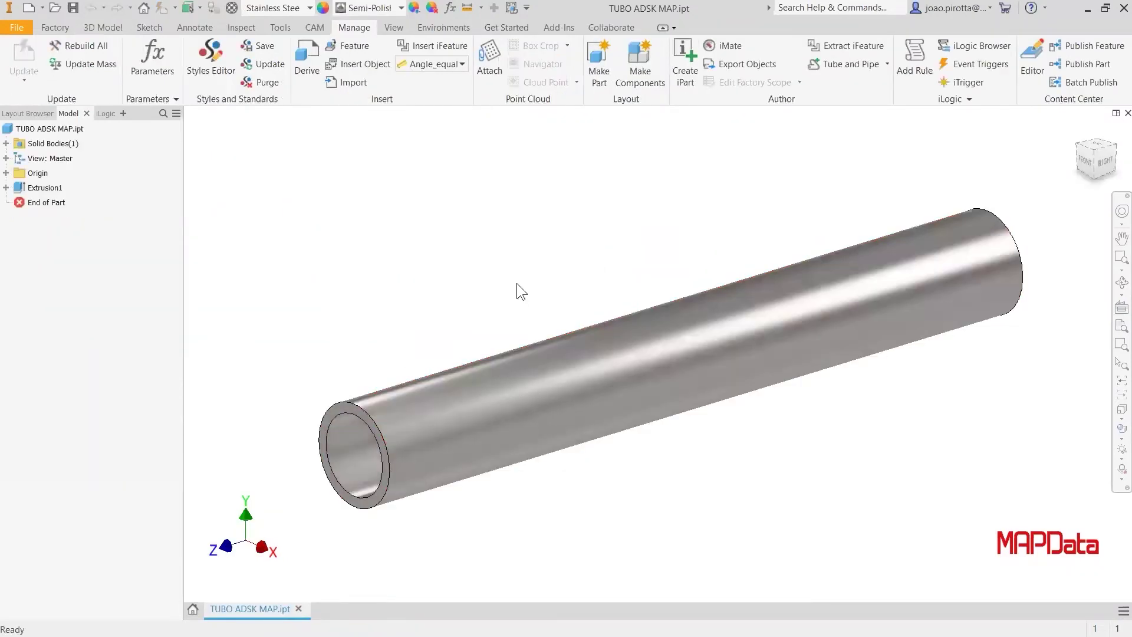
# Step: Set the tube's Comprimento user parameter to 200 mm and save the part
pyautogui.click(96, 30)
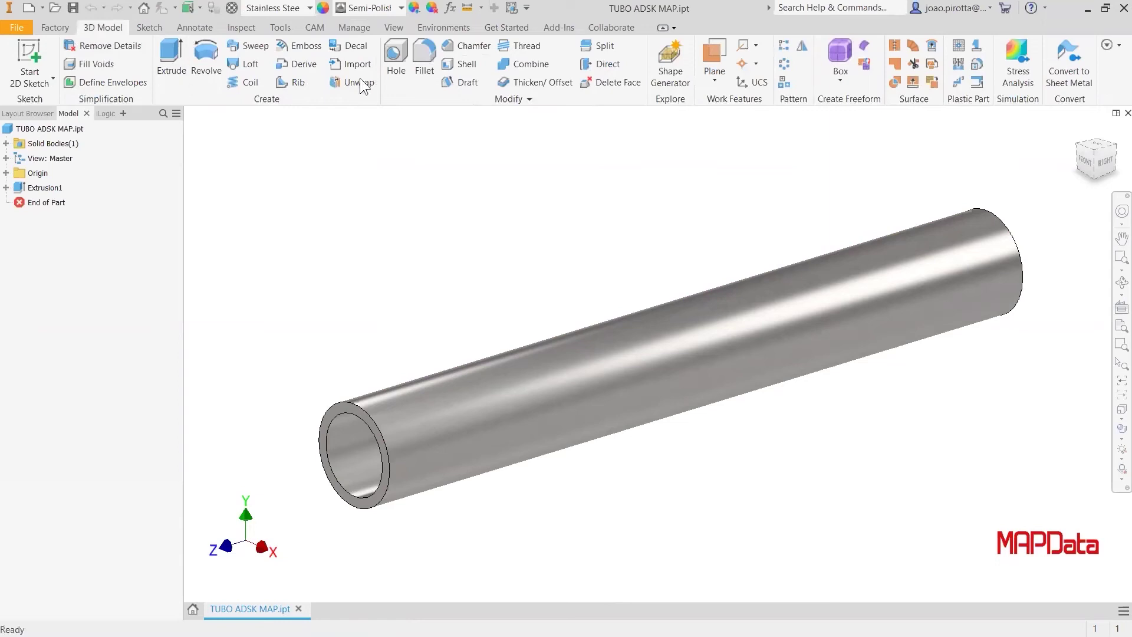
pyautogui.click(339, 27)
pyautogui.click(153, 59)
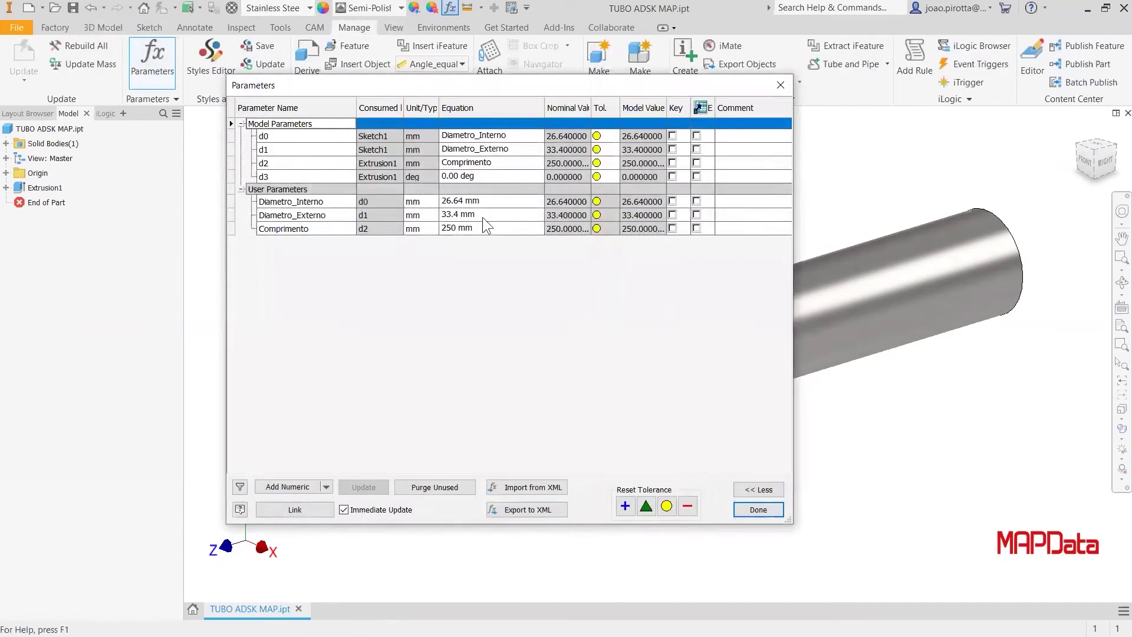
pyautogui.click(479, 230)
pyautogui.write('200')
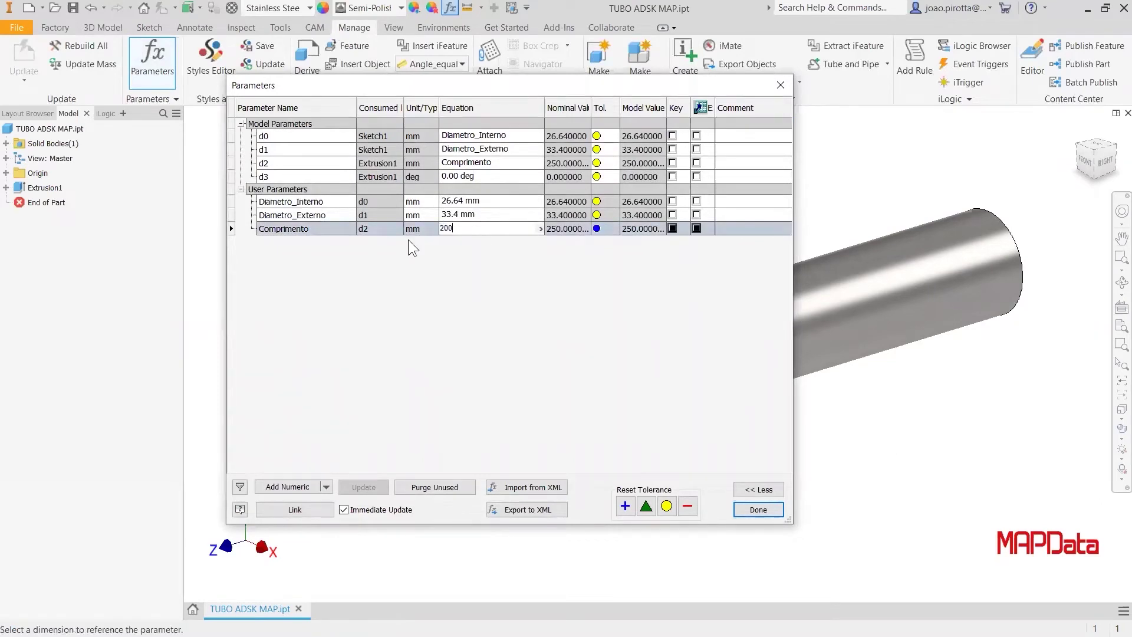
pyautogui.press('Return')
pyautogui.click(765, 511)
pyautogui.click(808, 505)
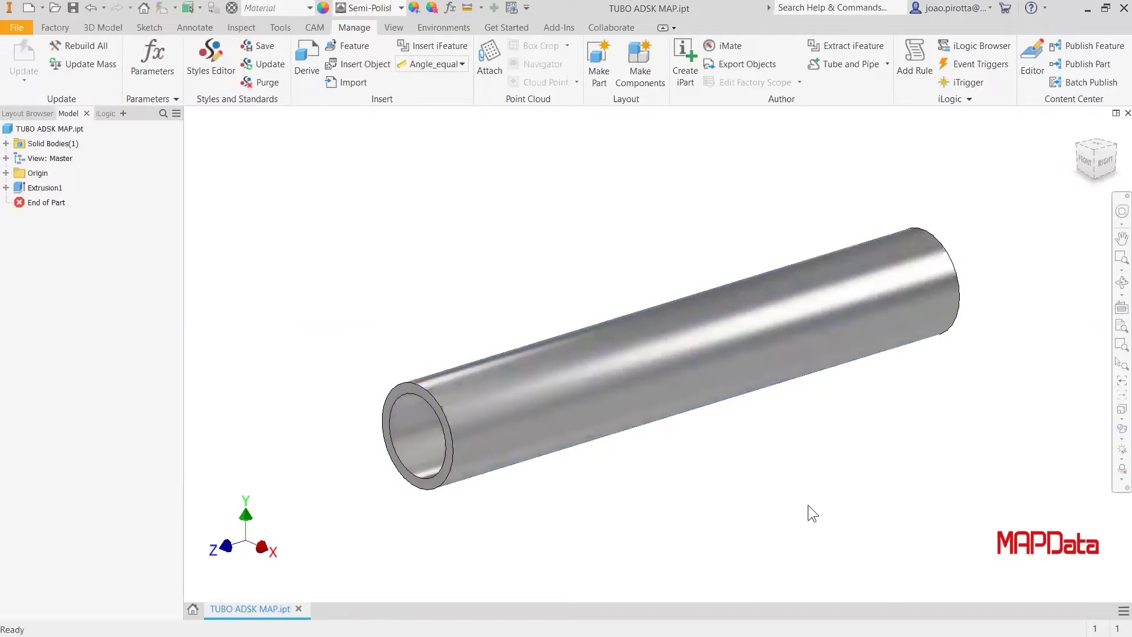
pyautogui.click(102, 28)
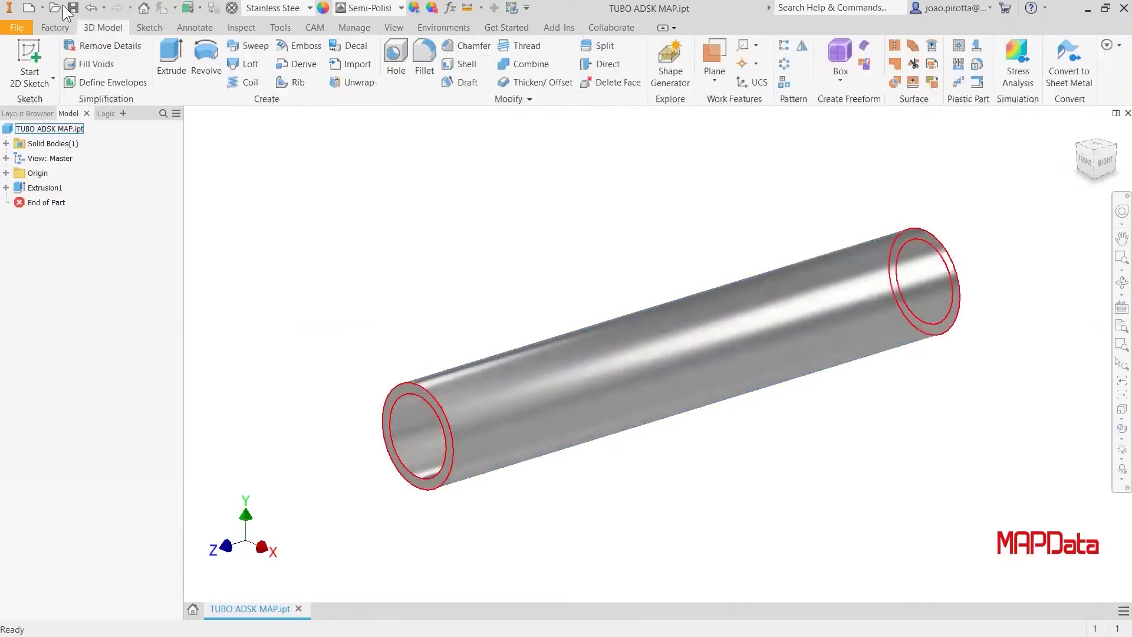
pyautogui.click(70, 9)
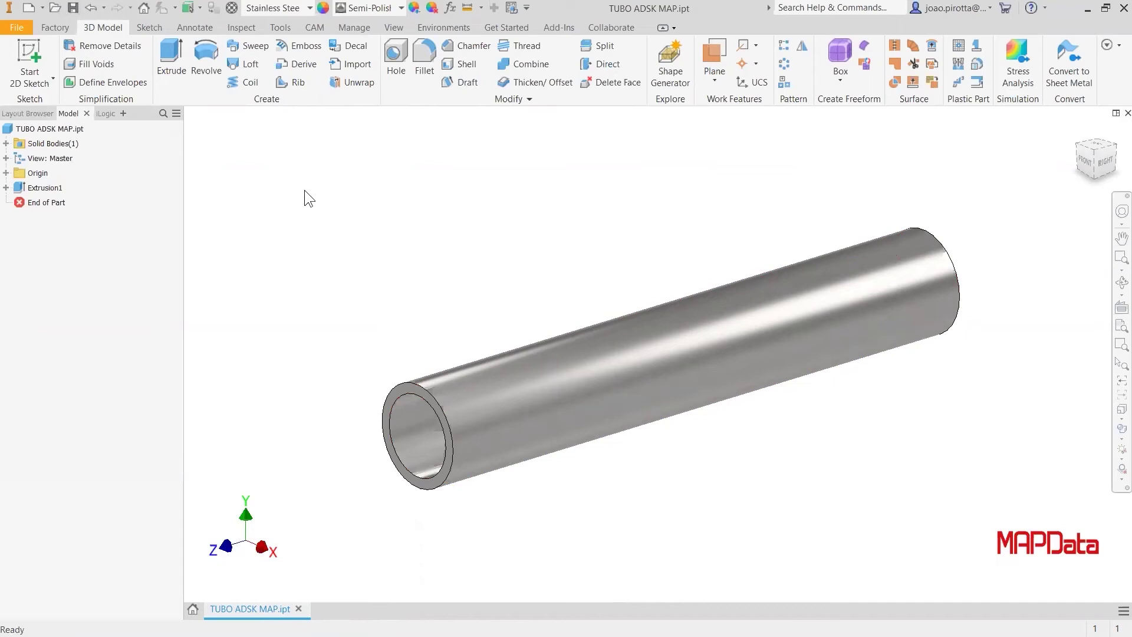
# Step: Turn the tube into an iPart whose table includes the Diametro_Interno, Diametro_Externo and Comprimento parameters
pyautogui.click(367, 28)
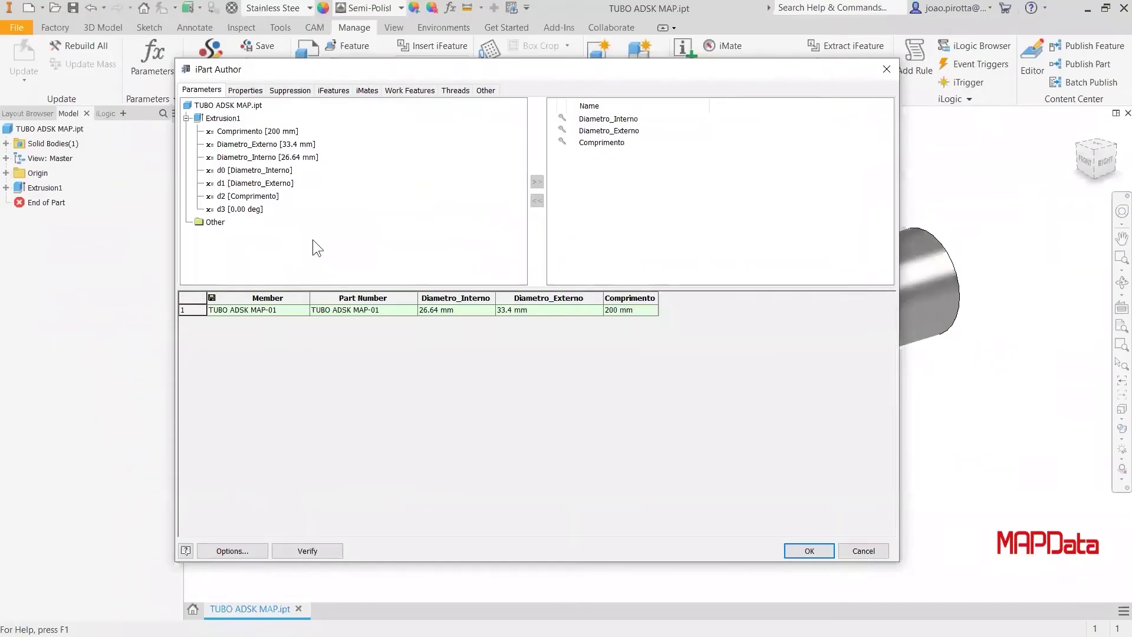
pyautogui.click(803, 552)
pyautogui.click(43, 136)
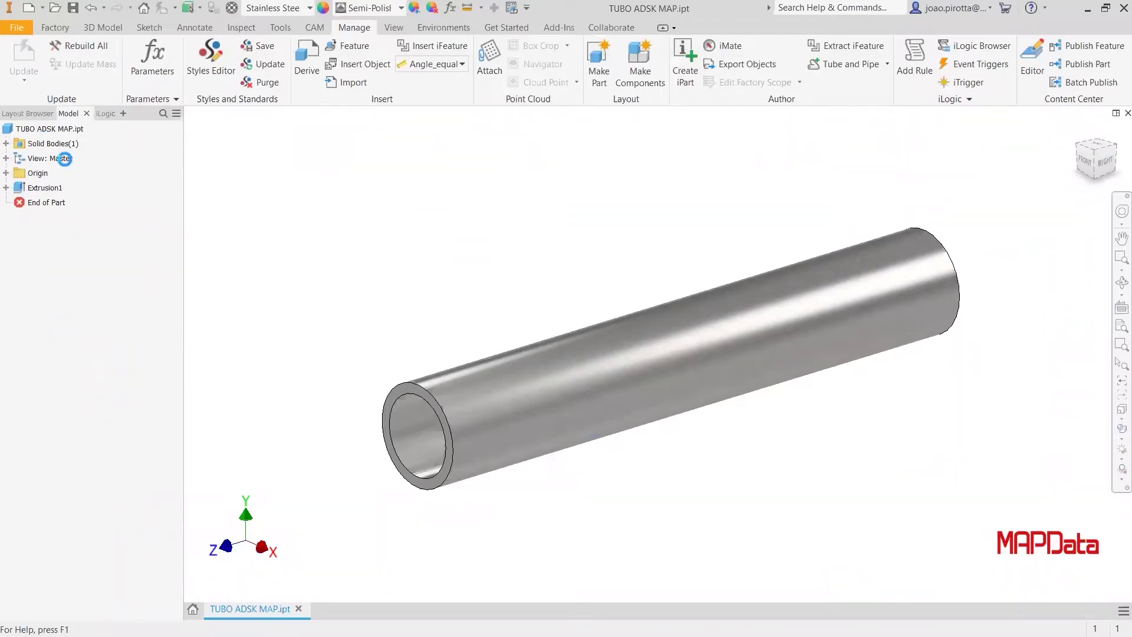
pyautogui.click(50, 129)
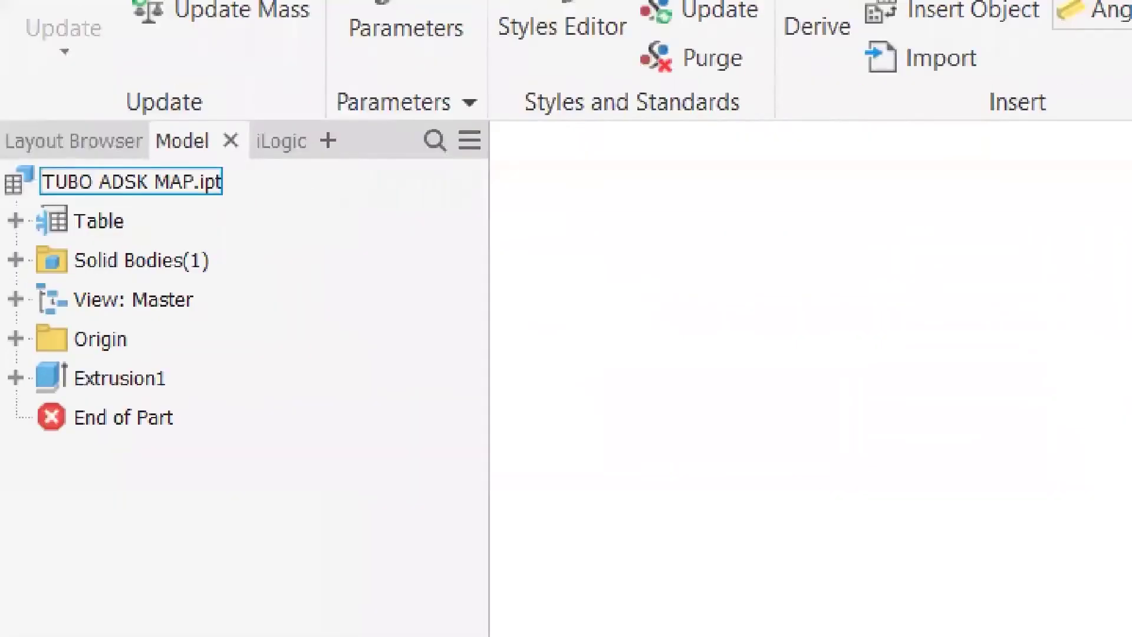
pyautogui.keyDown('ctrl'); pyautogui.keyDown('shift'); pyautogui.moveTo(144, 219); pyautogui.dragTo(195, 218); pyautogui.keyUp('shift'); pyautogui.keyUp('ctrl')
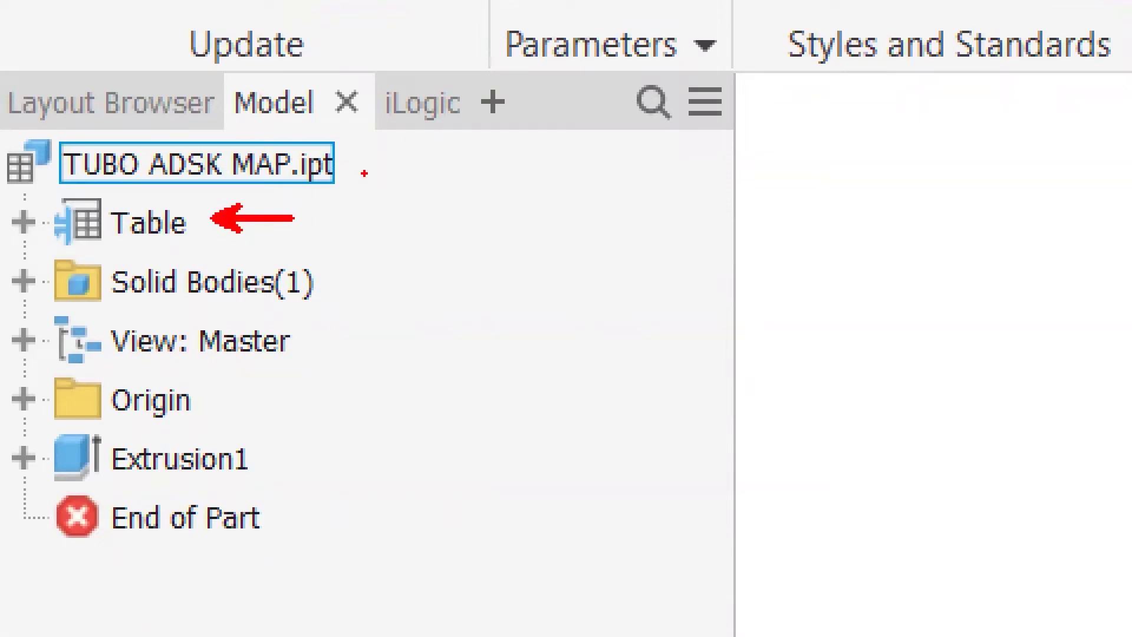
pyautogui.keyDown('ctrl'); pyautogui.keyDown('shift'); pyautogui.moveTo(65, 130); pyautogui.dragTo(110, 101); pyautogui.keyUp('shift'); pyautogui.keyUp('ctrl')
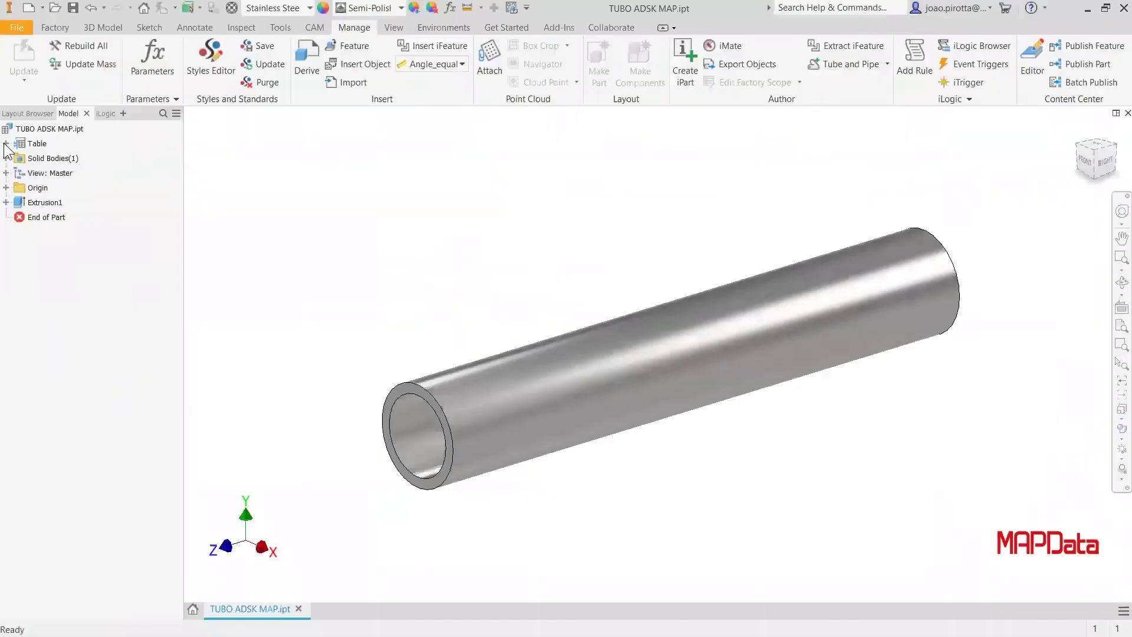
# Step: Reopen the iPart table for editing and insert a second member row
pyautogui.click(23, 223)
pyautogui.rightClick(114, 225)
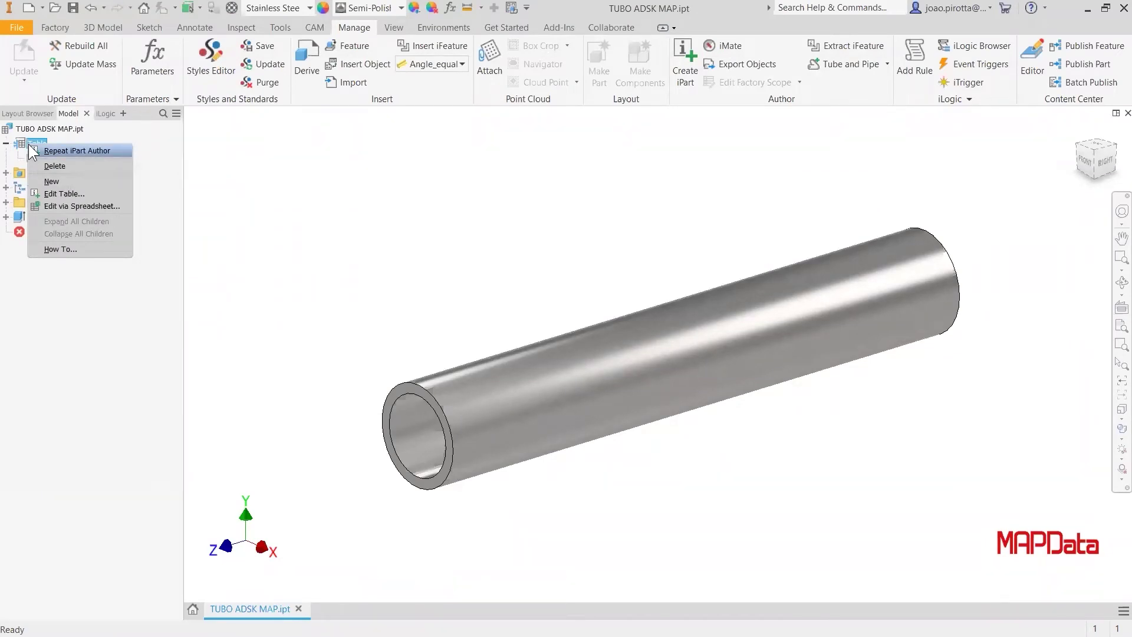
pyautogui.click(63, 194)
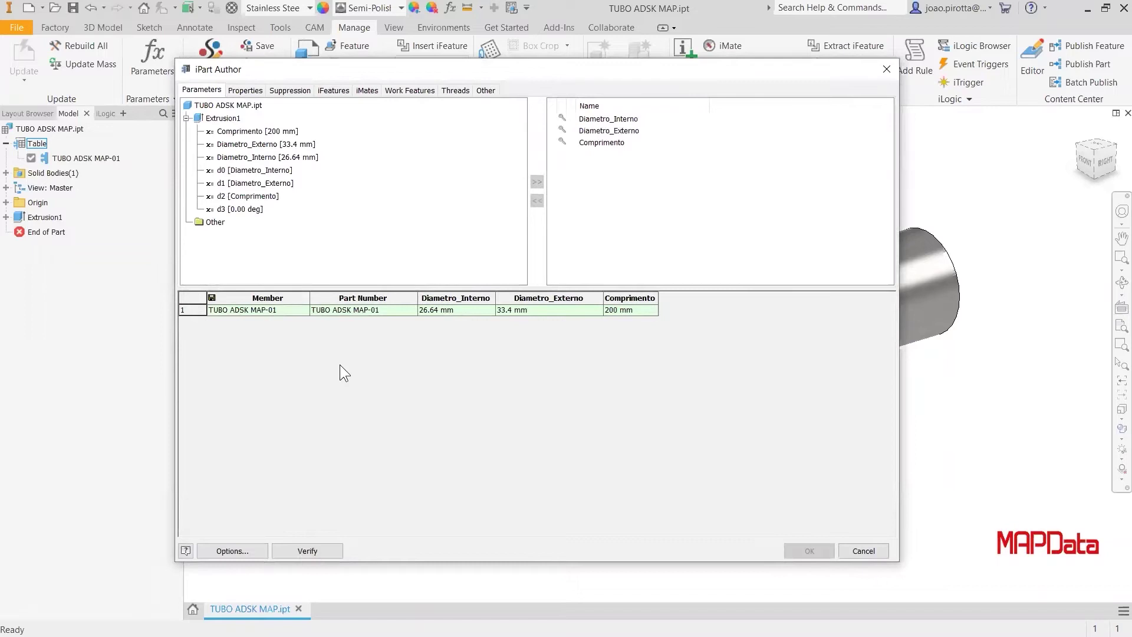
pyautogui.click(187, 311)
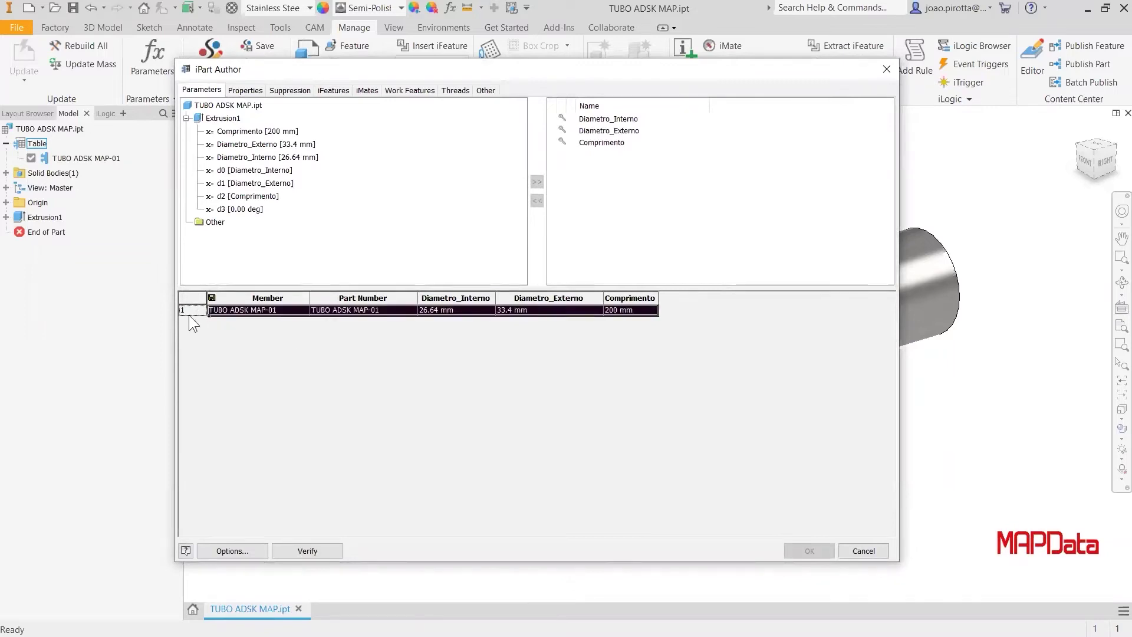
pyautogui.rightClick(193, 312)
pyautogui.click(206, 319)
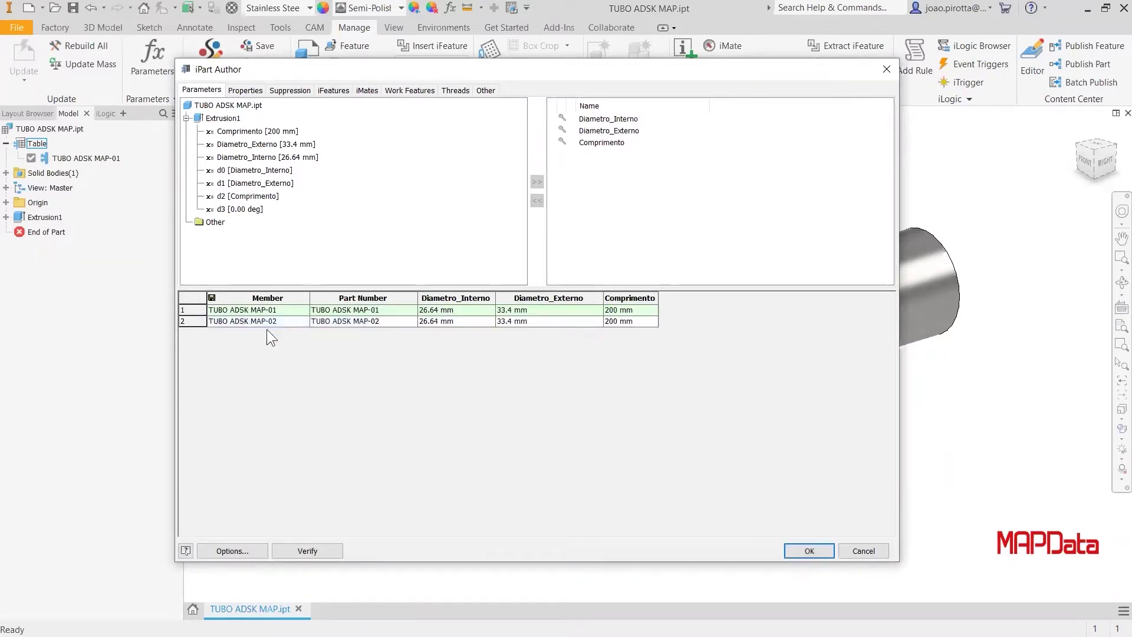
# Step: Set the second row's member name and part number to TUBO ADSK MAP - 1 in, accepting the file name change
pyautogui.moveTo(281, 321); pyautogui.dragTo(199, 321)
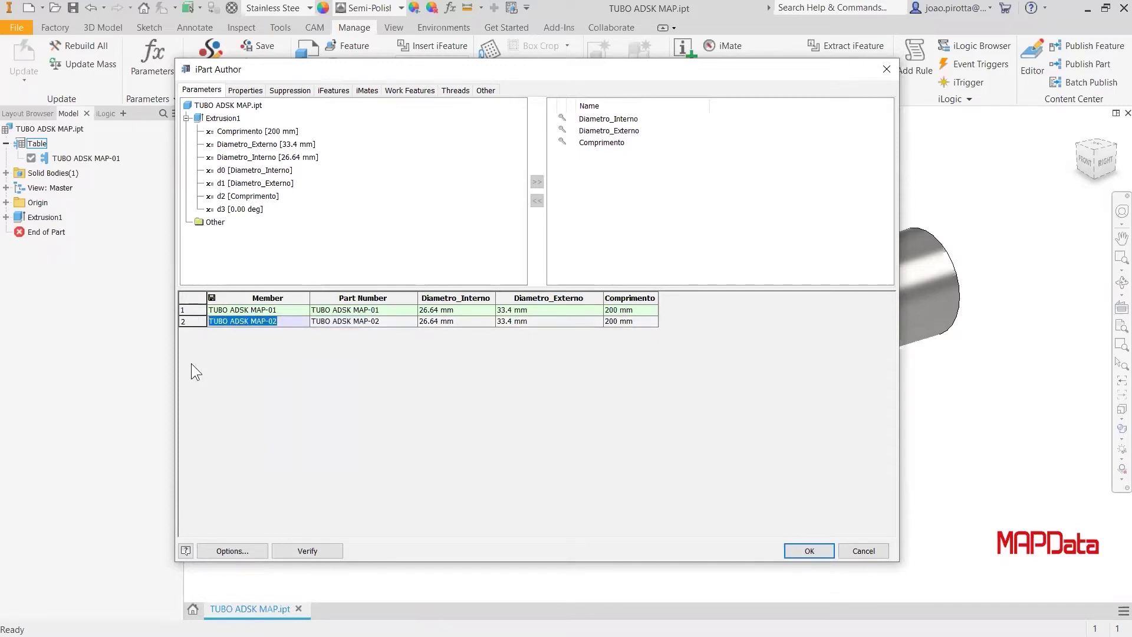
pyautogui.doubleClick(273, 319)
pyautogui.write('TUBO ADSK MAP - 1 in')
pyautogui.press('Return')
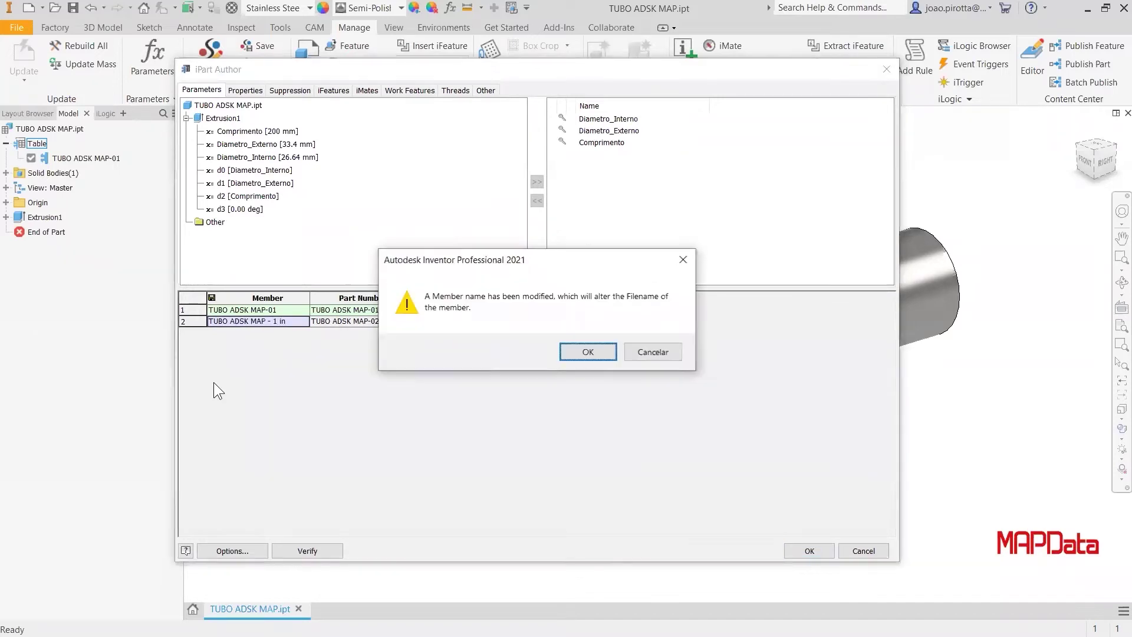
pyautogui.click(588, 352)
pyautogui.doubleClick(303, 325)
pyautogui.hotkey('ctrl', 'c')
pyautogui.doubleClick(375, 324)
pyautogui.hotkey('ctrl', 'v')
pyautogui.press('Tab')
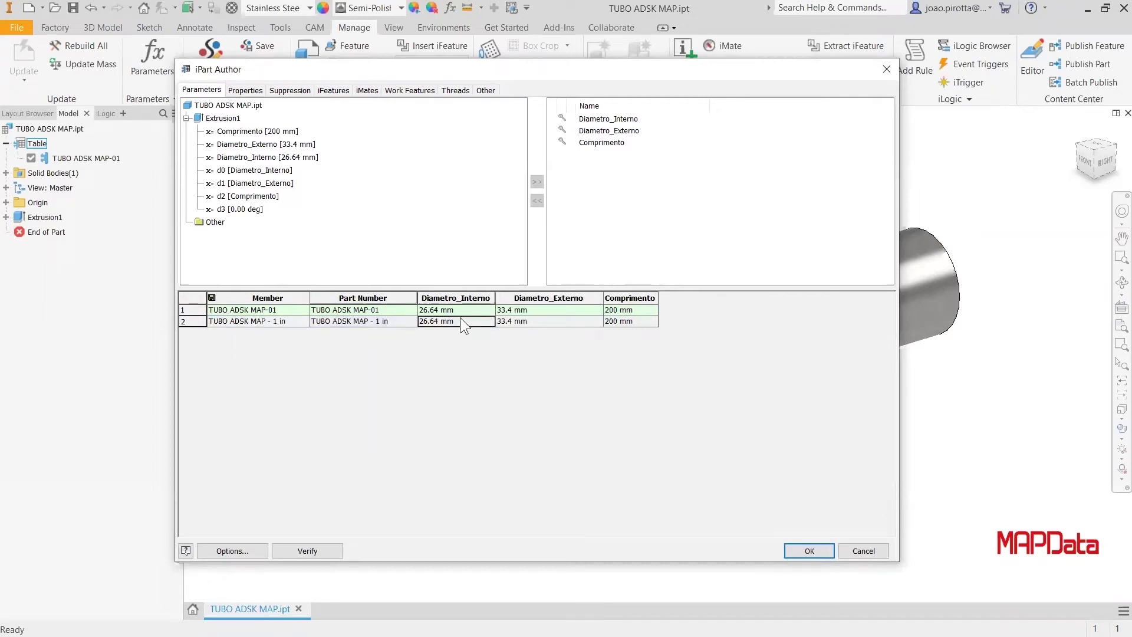
# Step: Delete the Diametro_Interno, Diametro_Externo and Comprimento columns from the iPart table
pyautogui.moveTo(471, 298); pyautogui.dragTo(620, 296)
pyautogui.rightClick(620, 296)
pyautogui.click(682, 308)
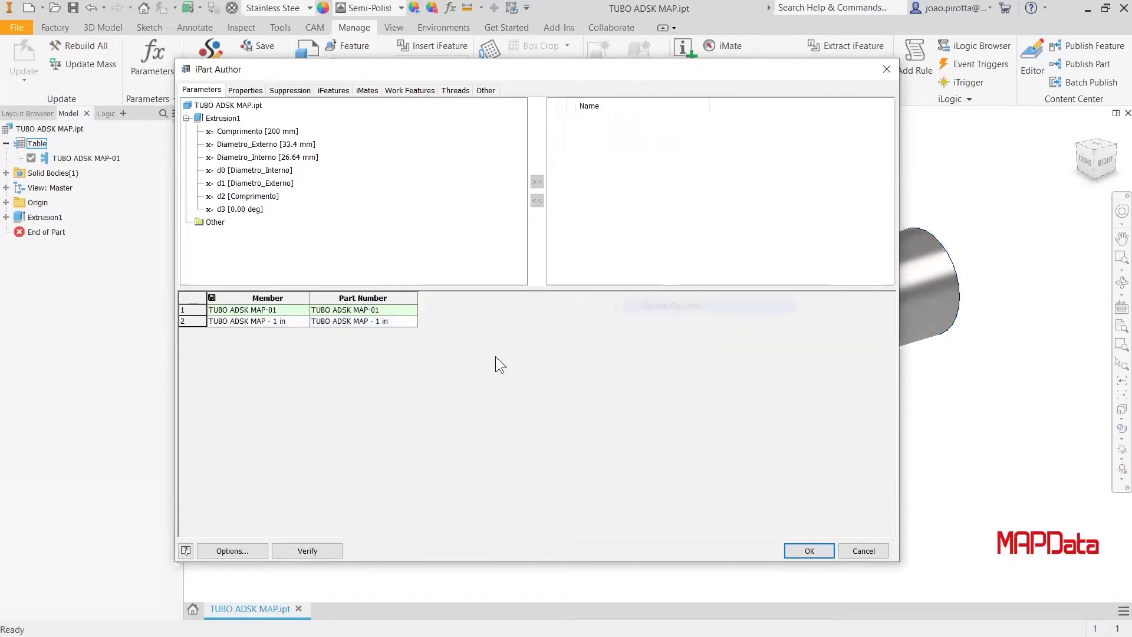
# Step: Add the Stock Number, Description and Material properties as columns of the iPart table
pyautogui.click(247, 91)
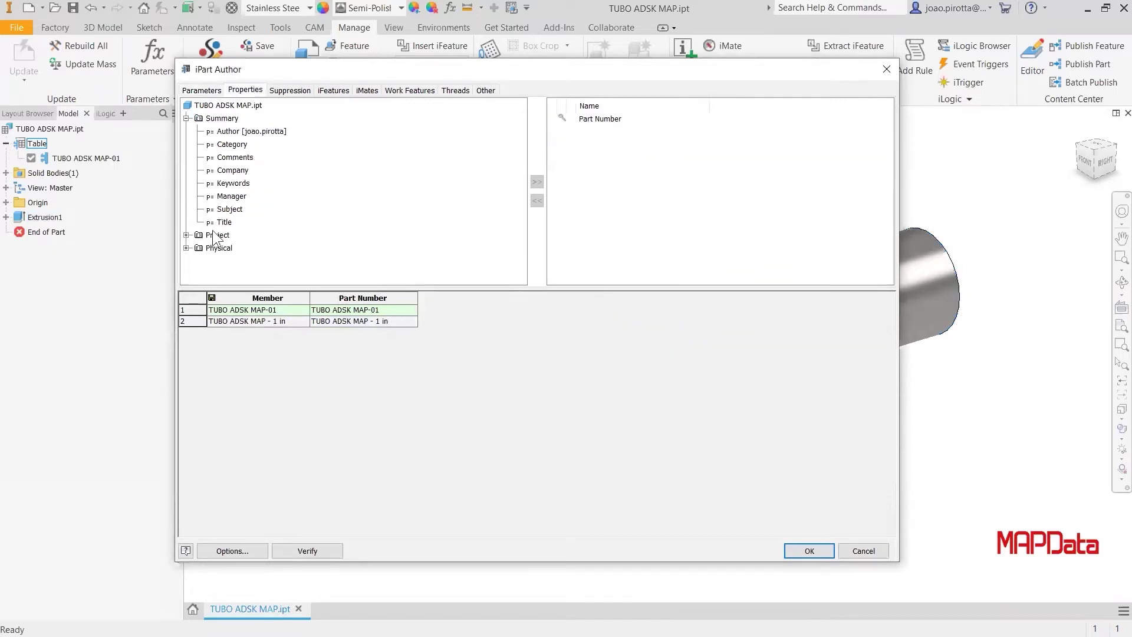
pyautogui.doubleClick(218, 248)
pyautogui.doubleClick(195, 236)
pyautogui.scroll(-1, 278, 247)
pyautogui.scroll(1, 274, 242)
pyautogui.scroll(-1, 253, 224)
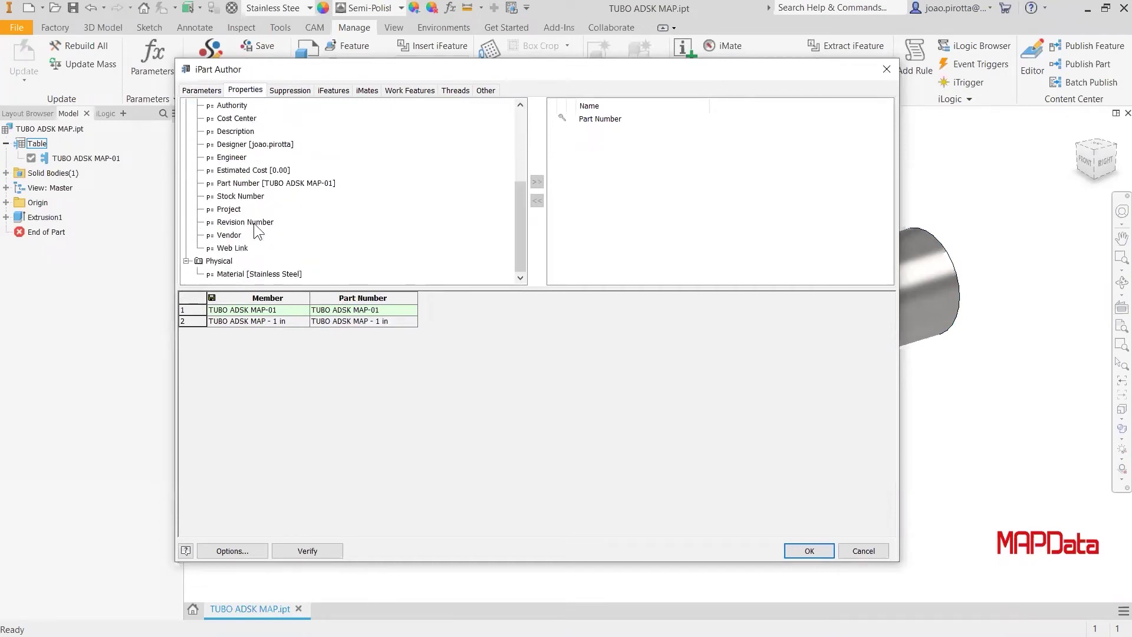
pyautogui.doubleClick(241, 197)
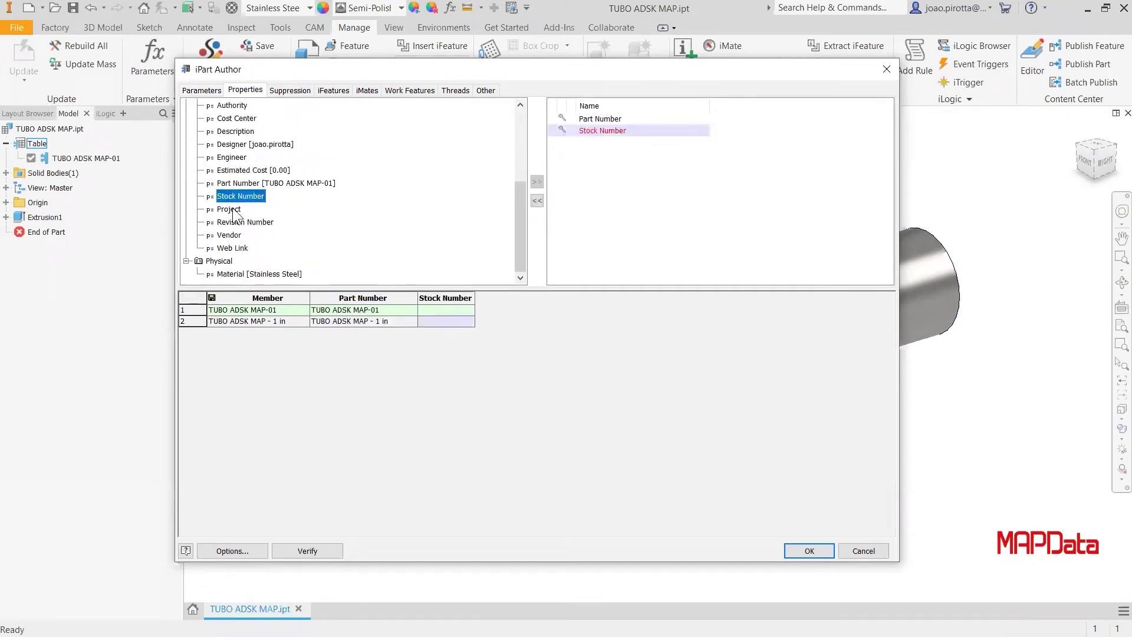
pyautogui.scroll(1, 255, 203)
pyautogui.scroll(-1, 257, 211)
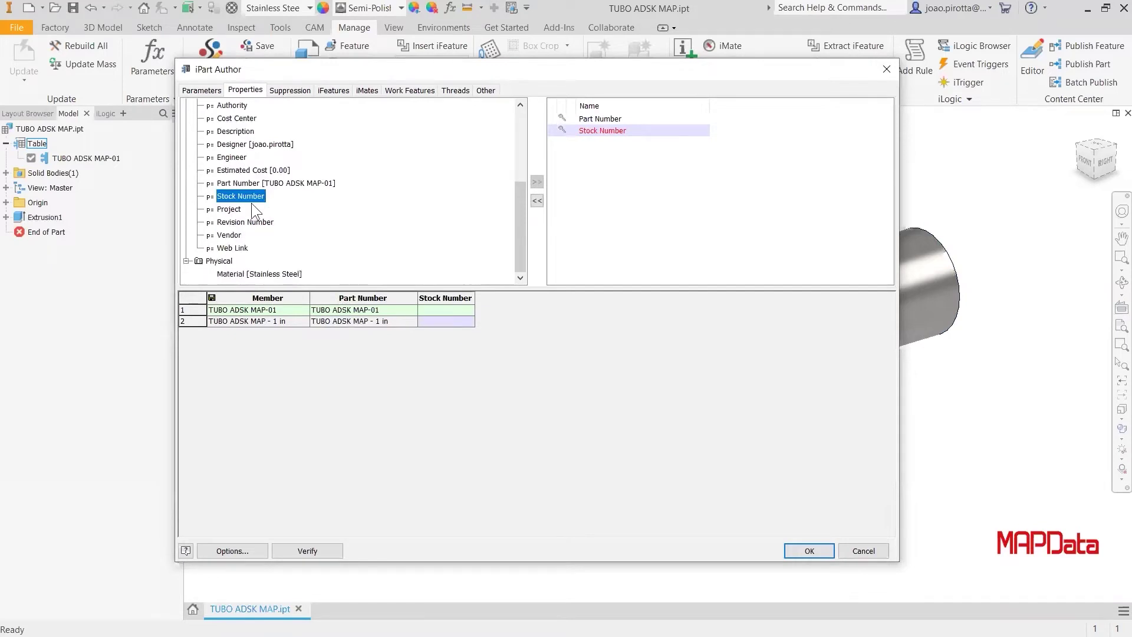
pyautogui.doubleClick(242, 132)
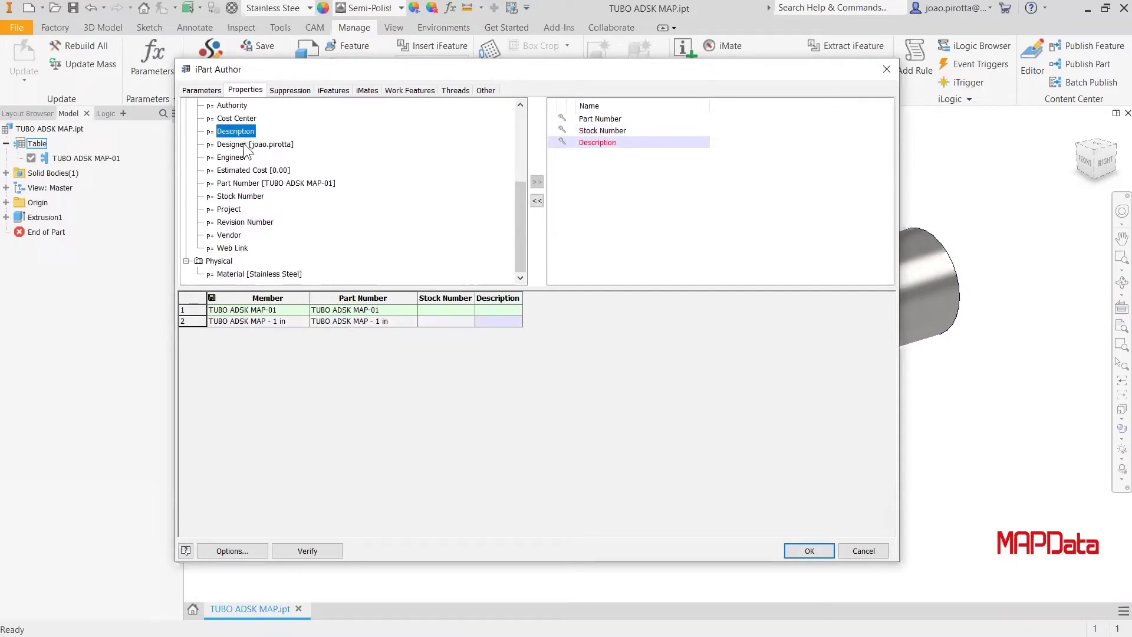
pyautogui.doubleClick(238, 274)
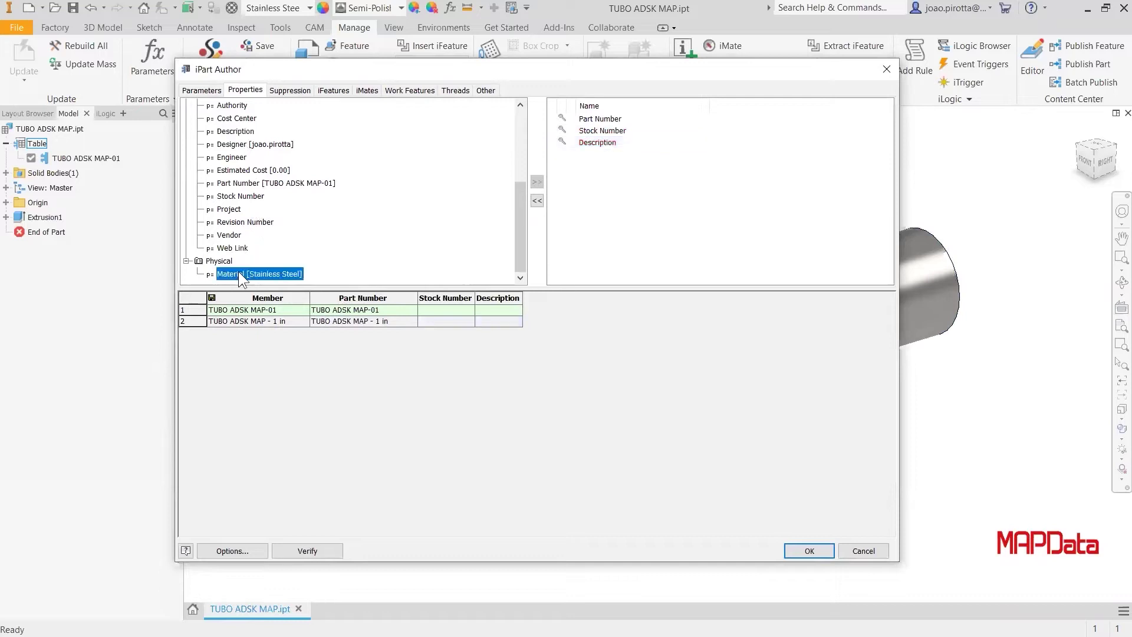
# Step: Fill the second row's stock number and description with TUBO ADSK MAP - 1 in, copied from its part number
pyautogui.click(406, 324)
pyautogui.moveTo(389, 320); pyautogui.dragTo(313, 321)
pyautogui.hotkey('ctrl', 'c')
pyautogui.click(429, 323)
pyautogui.hotkey('ctrl', 'v')
pyautogui.click(493, 320)
pyautogui.hotkey('ctrl', 'v')
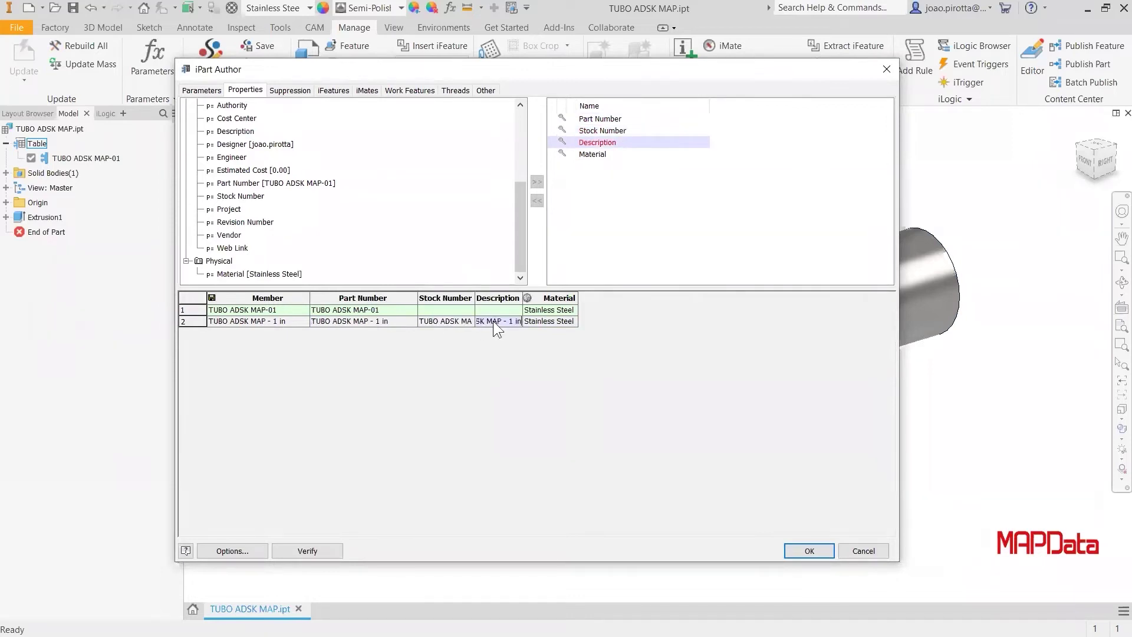
# Step: Add the Diametro_Interno, Diametro_Externo and Comprimento parameters back to the iPart table, after the property columns
pyautogui.scroll(2, 273, 172)
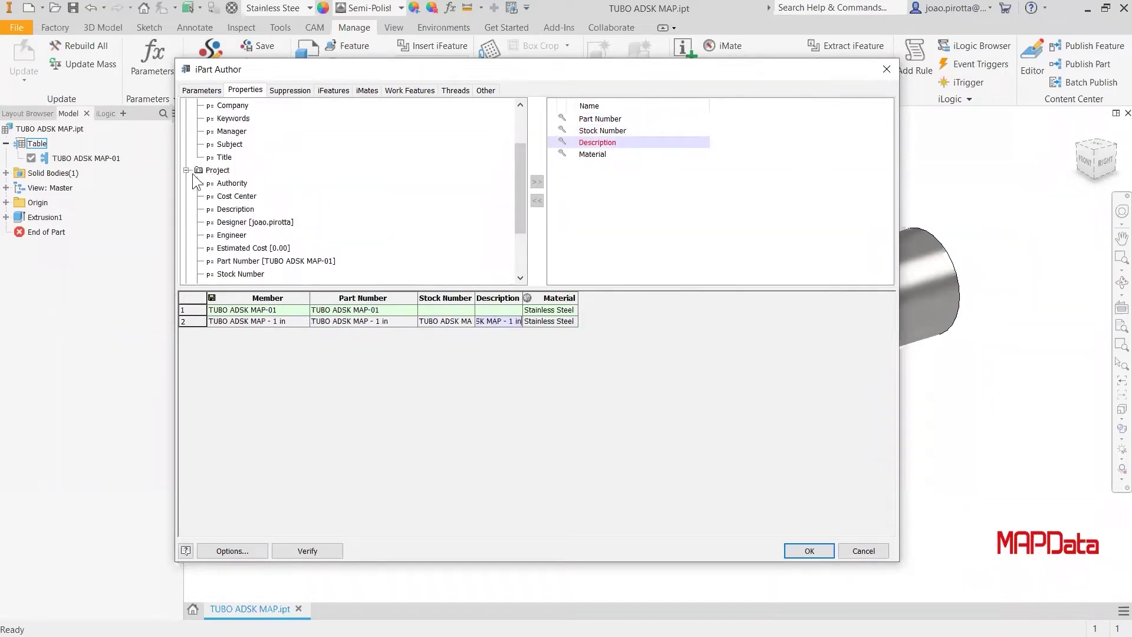
pyautogui.click(222, 90)
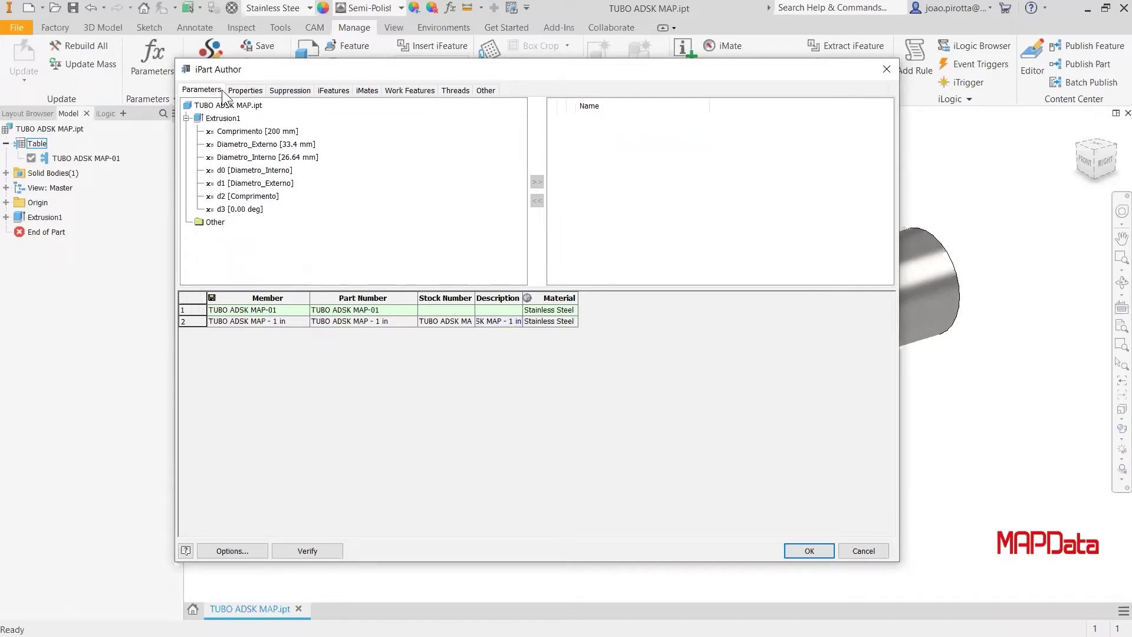
pyautogui.doubleClick(298, 157)
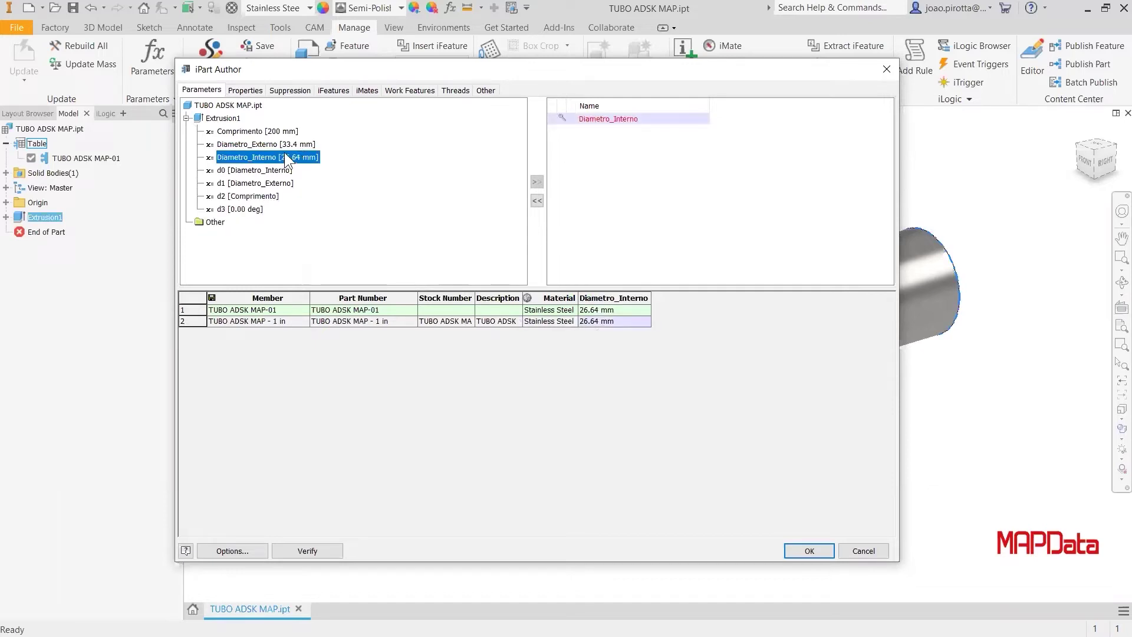
pyautogui.doubleClick(287, 143)
pyautogui.doubleClick(274, 131)
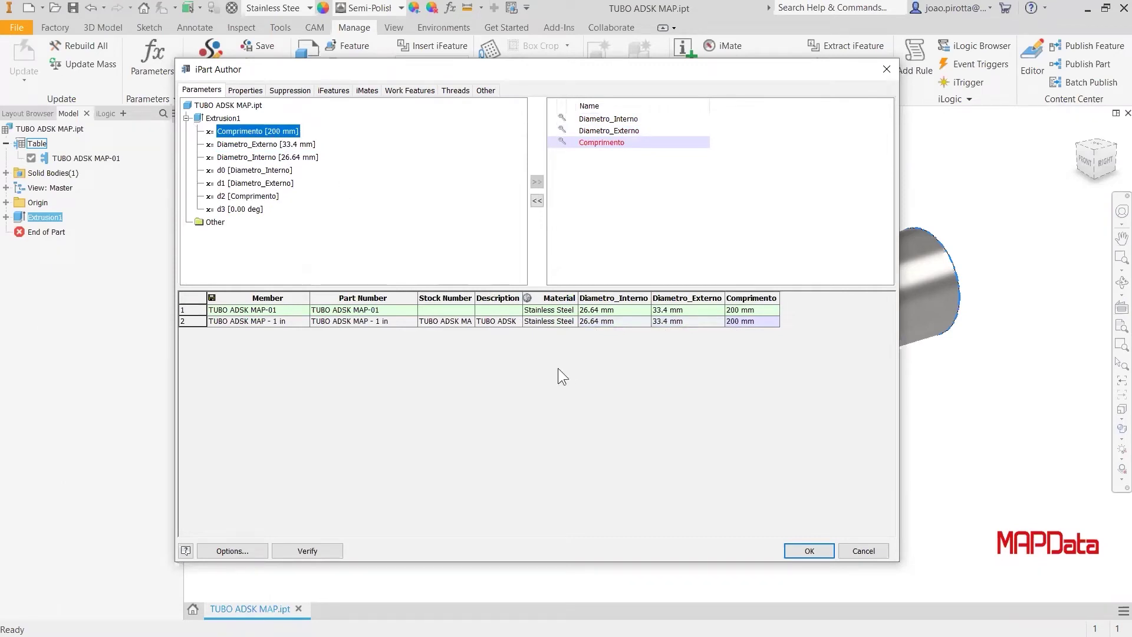
# Step: Delete the original TUBO ADSK MAP-01 row and insert two new rows based on the 1 in member
pyautogui.click(201, 310)
pyautogui.rightClick(201, 310)
pyautogui.click(249, 334)
pyautogui.rightClick(202, 312)
pyautogui.click(221, 317)
pyautogui.rightClick(189, 322)
pyautogui.click(227, 330)
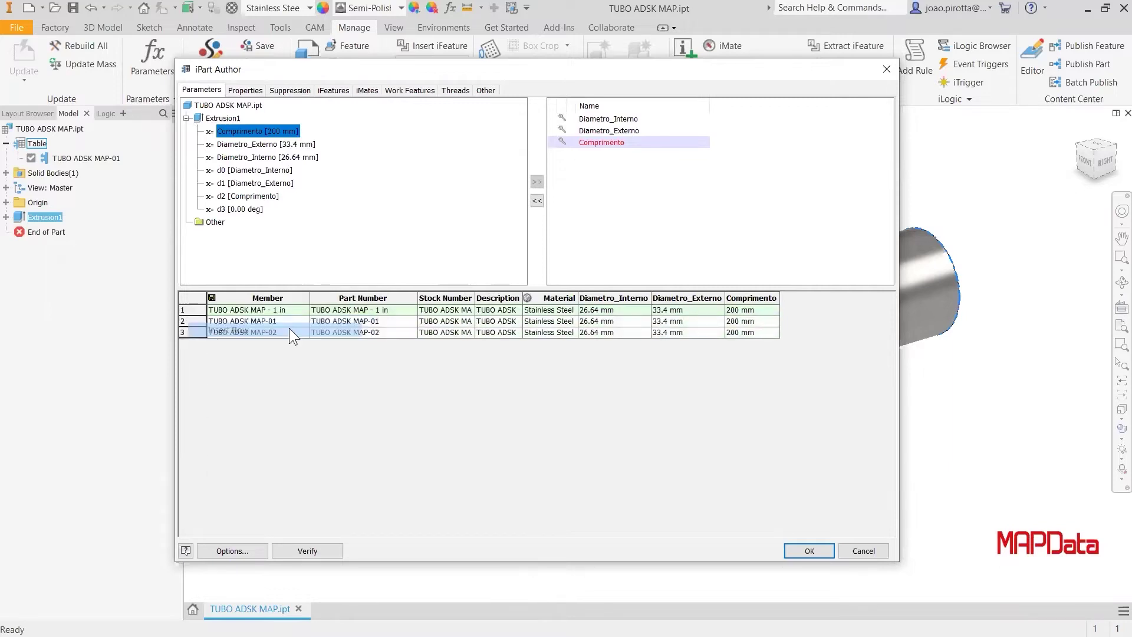
# Step: Set the second row's Diametro_Interno to 52,5 mm and Diametro_Externo to 60,32 mm
pyautogui.click(597, 321)
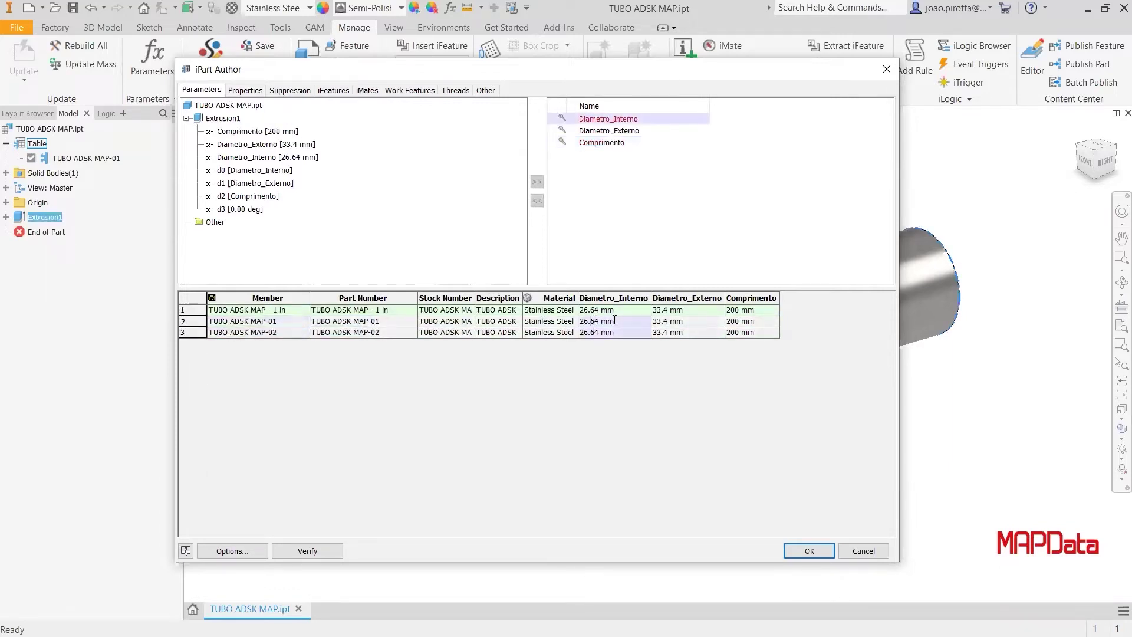
pyautogui.doubleClick(597, 321)
pyautogui.write('52,5')
pyautogui.press('Tab')
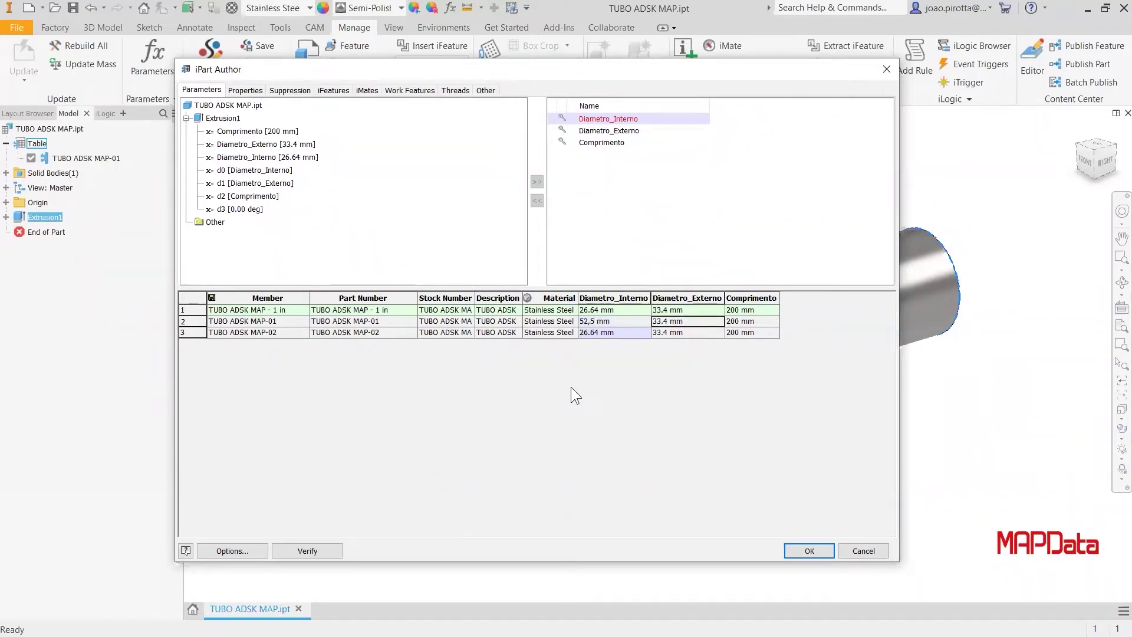
pyautogui.doubleClick(660, 321)
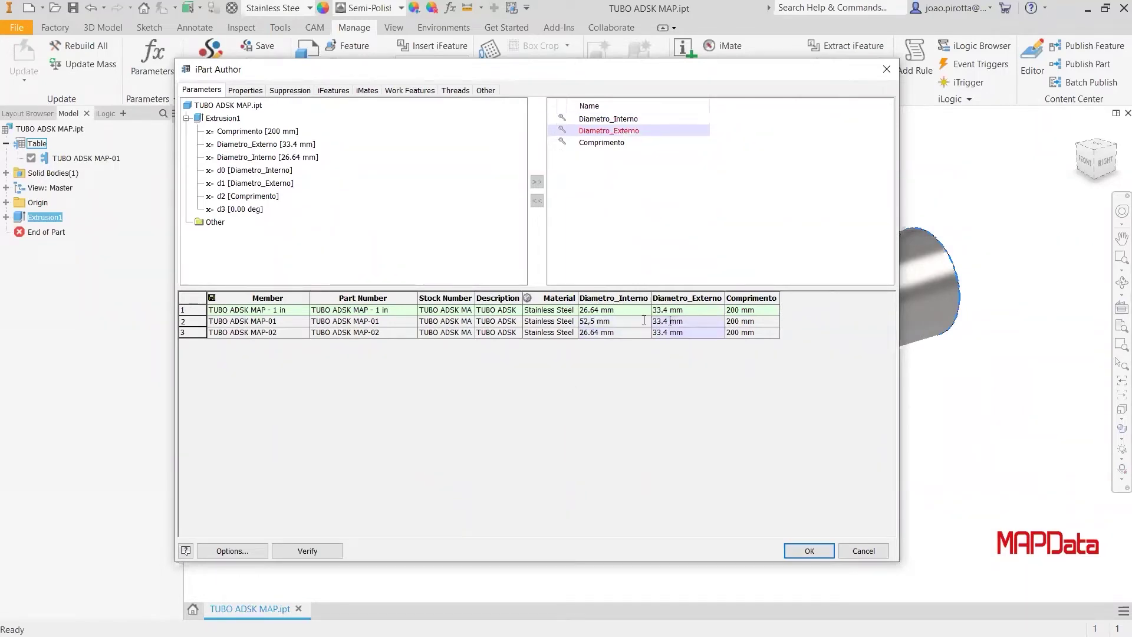
pyautogui.write('60,32')
# Step: Set the third row's Diametro_Interno to 77,92 mm and Diametro_Externo to 88,9 mm
pyautogui.click(621, 331)
pyautogui.doubleClick(621, 331)
pyautogui.click(595, 333)
pyautogui.moveTo(598, 333); pyautogui.dragTo(580, 335)
pyautogui.write('77,')
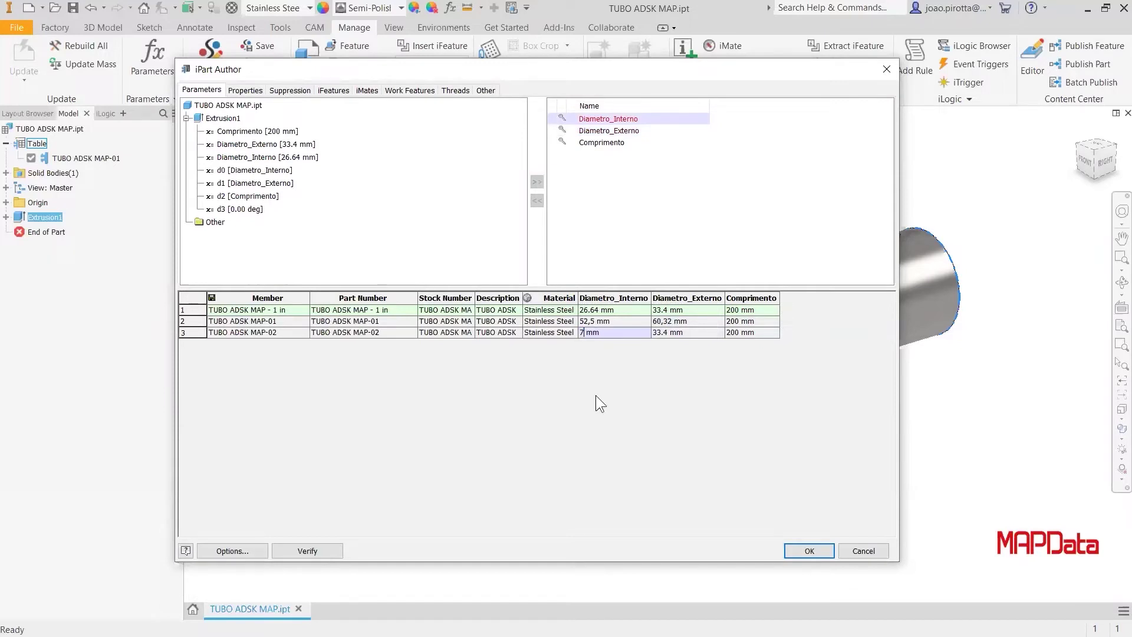
pyautogui.write('92')
pyautogui.click(667, 335)
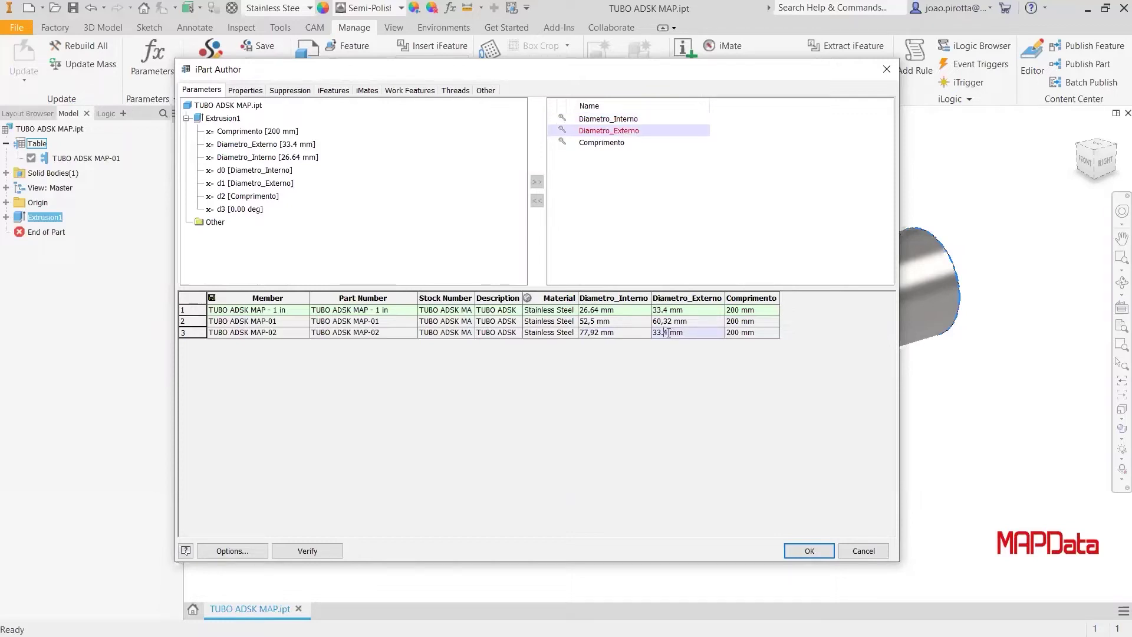
pyautogui.moveTo(667, 334); pyautogui.dragTo(633, 340)
pyautogui.press('BackSpace')
pyautogui.write('88,9')
pyautogui.press('Tab')
# Step: Rename the second row's member to TUBO ADSK MAP - 2 in, based on the first member's name
pyautogui.click(292, 316)
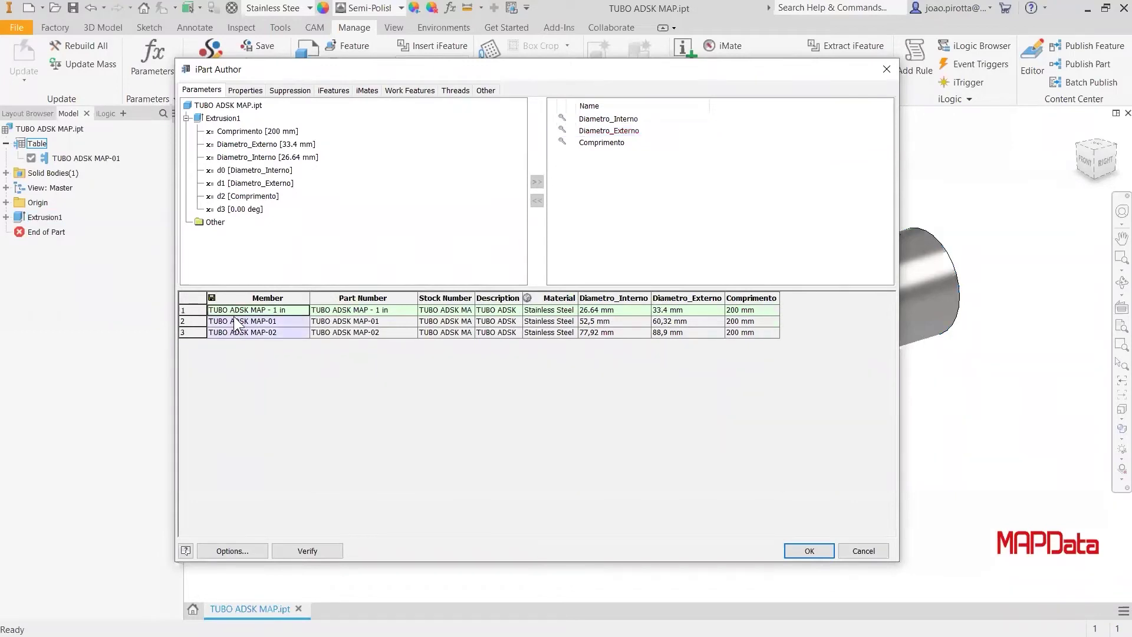
pyautogui.doubleClick(293, 312)
pyautogui.moveTo(294, 313); pyautogui.dragTo(222, 318)
pyautogui.hotkey('ctrl', 'c')
pyautogui.click(282, 322)
pyautogui.click(281, 322)
pyautogui.hotkey('ctrl', 'v')
pyautogui.press('BackSpace')
pyautogui.write('2')
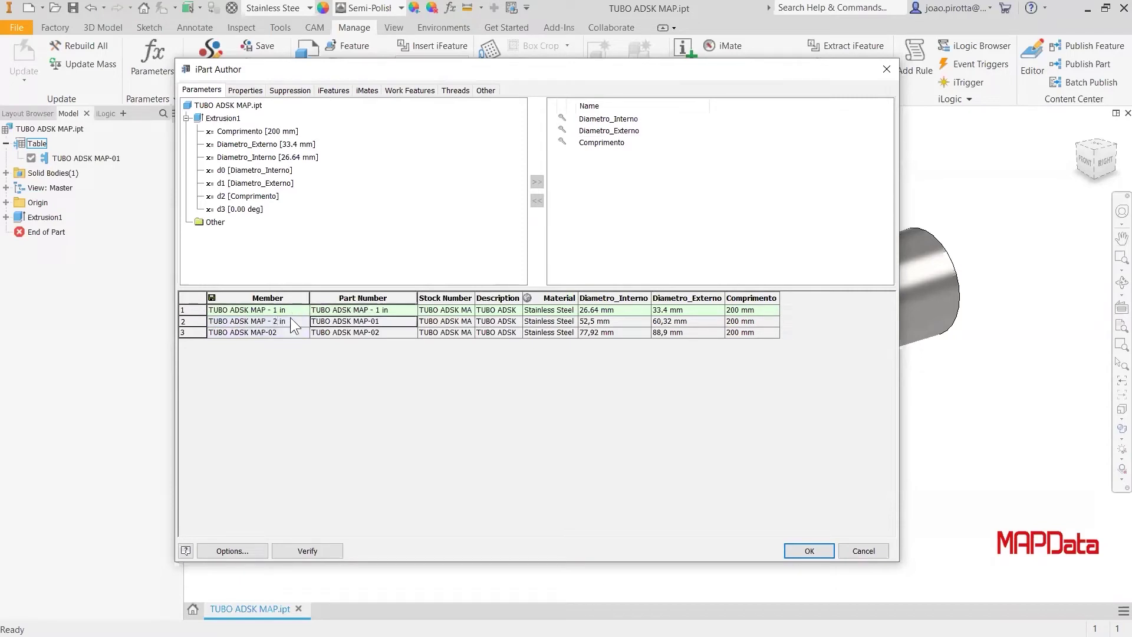
# Step: Rename the third row's member to TUBO ADSK MAP - 3 in
pyautogui.click(285, 332)
pyautogui.click(286, 332)
pyautogui.hotkey('ctrl', 'v')
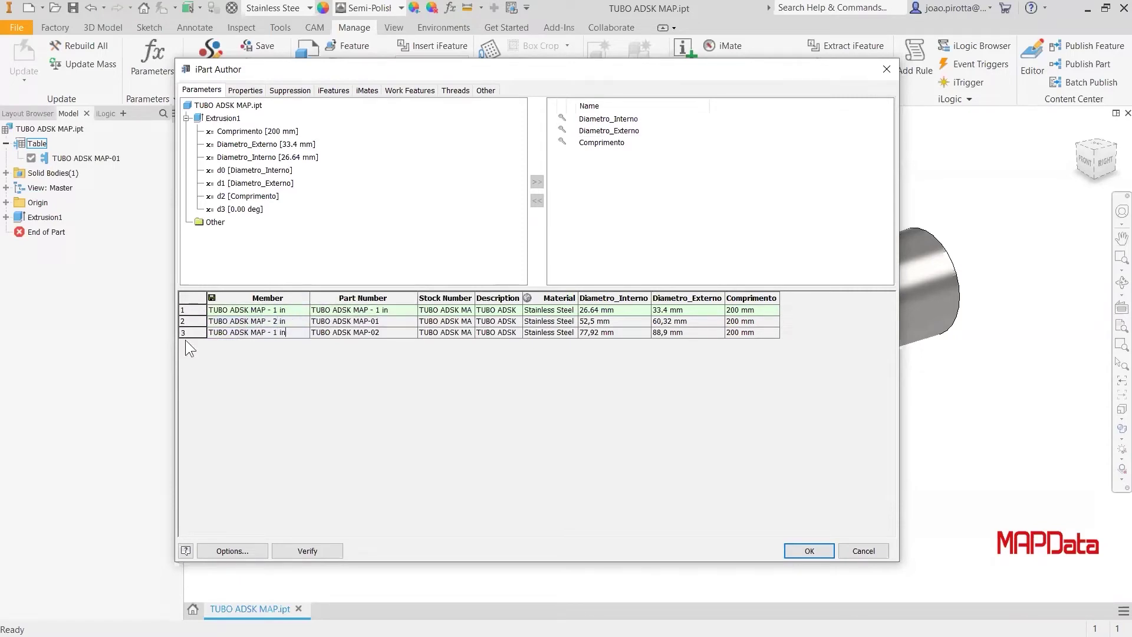
pyautogui.press('BackSpace')
pyautogui.write('3')
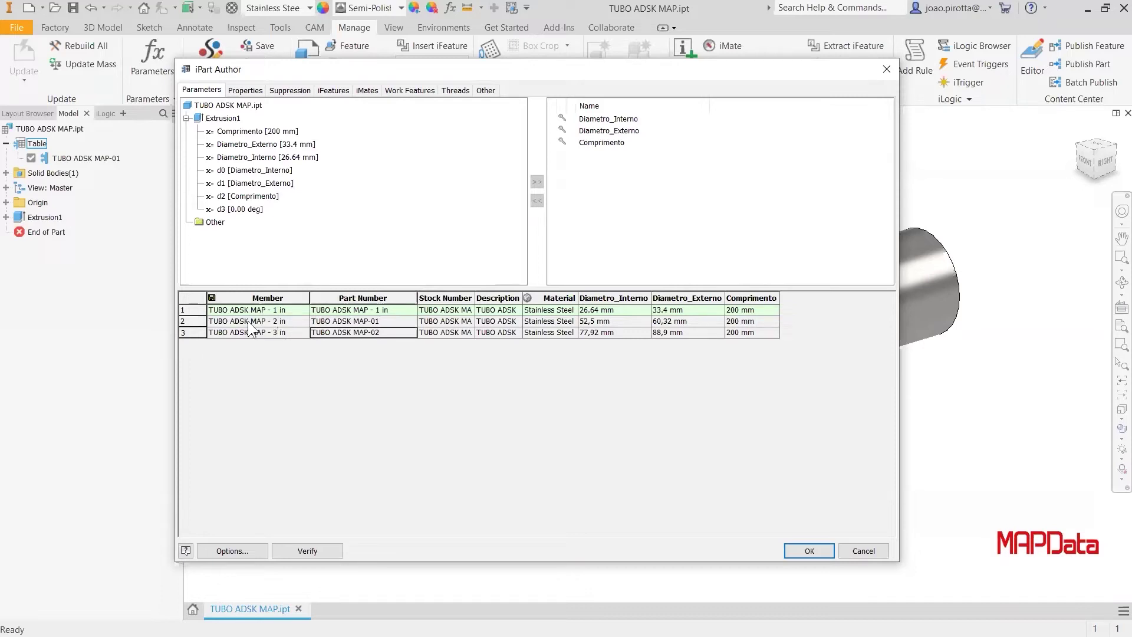
# Step: Set the second row's part number, stock number and description to TUBO ADSK MAP - 2 in, widening the narrow columns
pyautogui.click(290, 321)
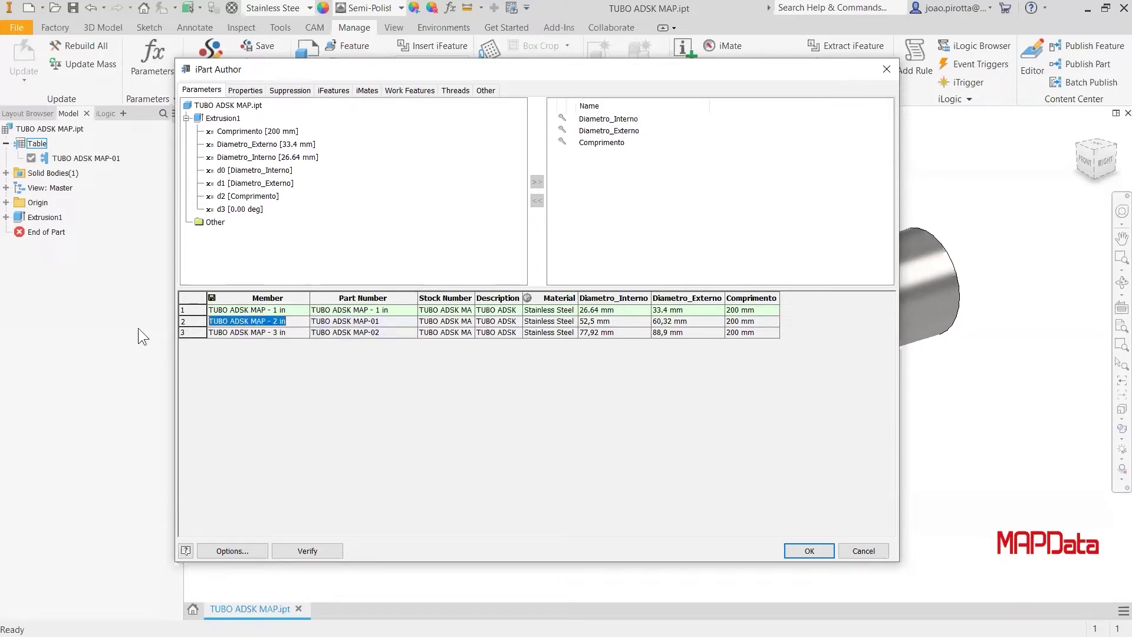
pyautogui.click(352, 323)
pyautogui.hotkey('ctrl', 'v')
pyautogui.click(374, 330)
pyautogui.click(468, 322)
pyautogui.moveTo(507, 295); pyautogui.dragTo(403, 329)
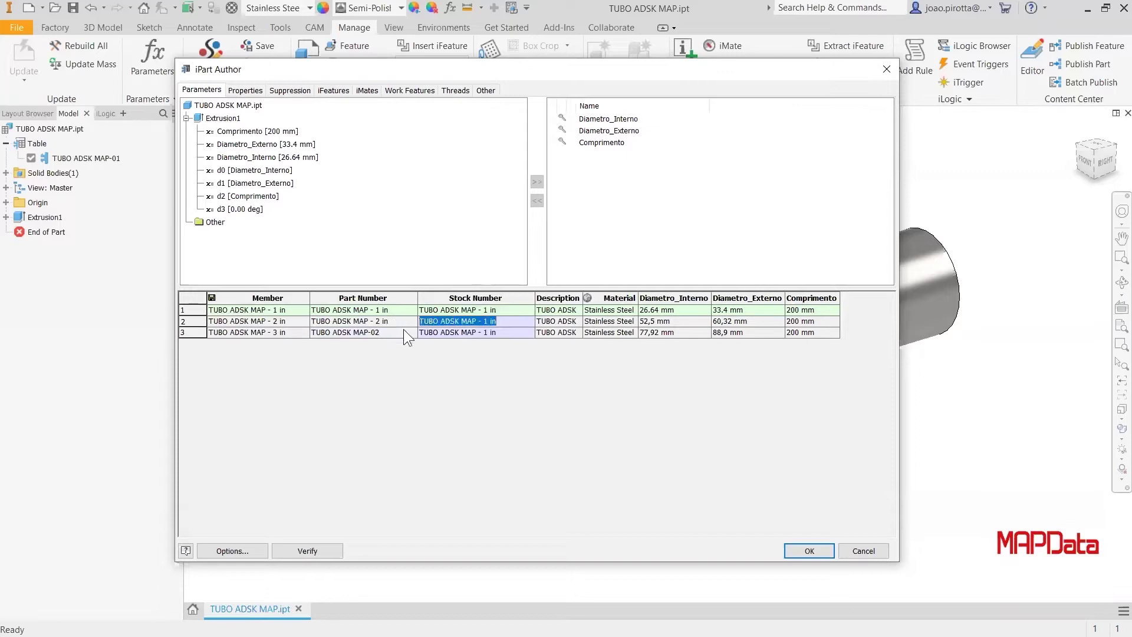
pyautogui.doubleClick(582, 298)
pyautogui.click(619, 320)
pyautogui.hotkey('ctrl', 'v')
# Step: Set the third row's part number, stock number and description to TUBO ADSK MAP - 3 in
pyautogui.click(296, 332)
pyautogui.moveTo(296, 333); pyautogui.dragTo(180, 348)
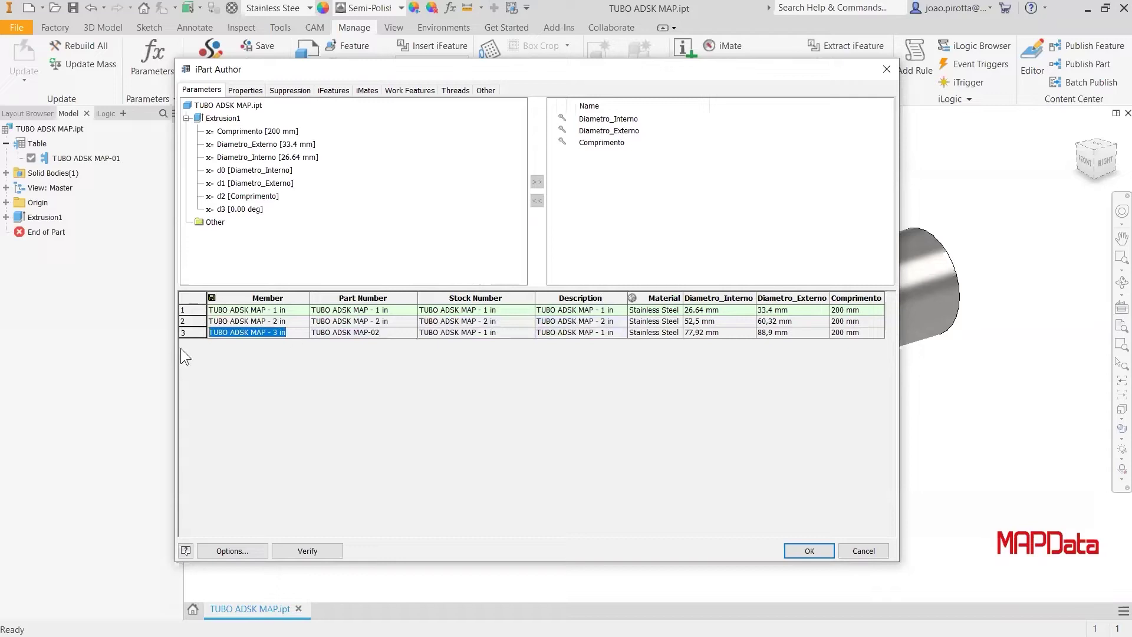
pyautogui.click(385, 327)
pyautogui.click(368, 331)
pyautogui.moveTo(389, 333); pyautogui.dragTo(354, 333)
pyautogui.hotkey('ctrl', 'v')
pyautogui.doubleClick(569, 333)
pyautogui.hotkey('ctrl', 'v')
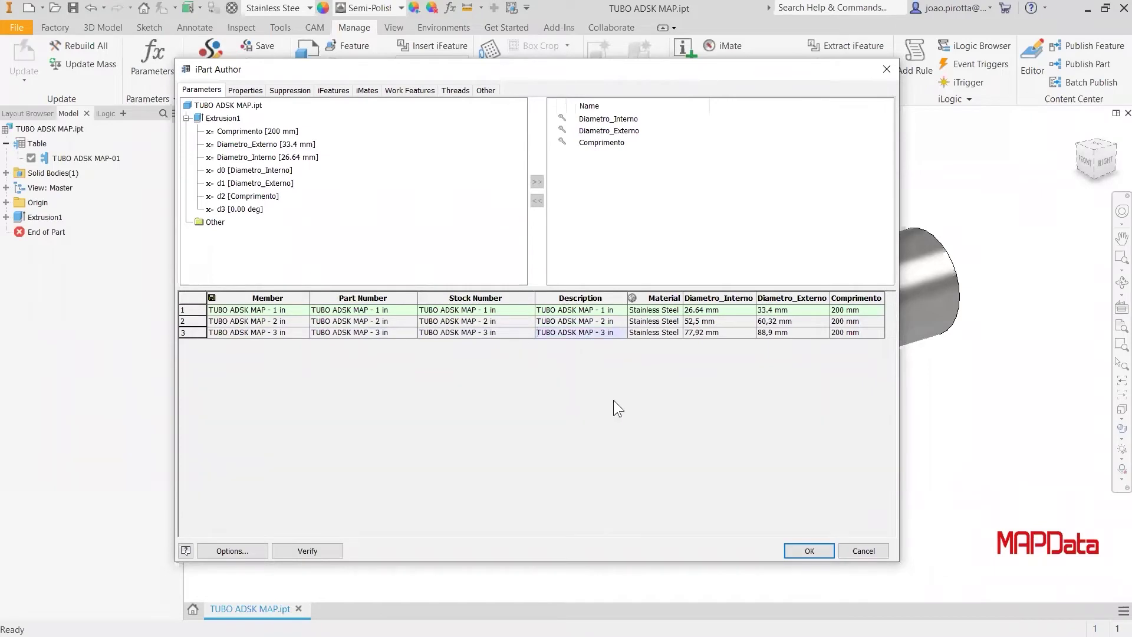
pyautogui.click(687, 298)
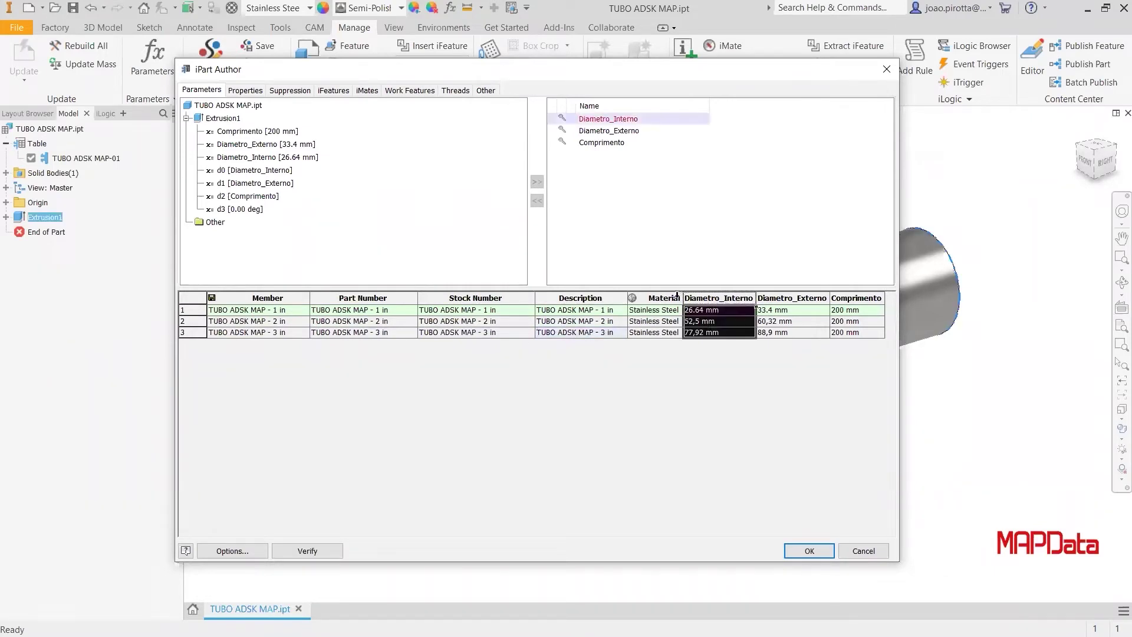
pyautogui.click(675, 298)
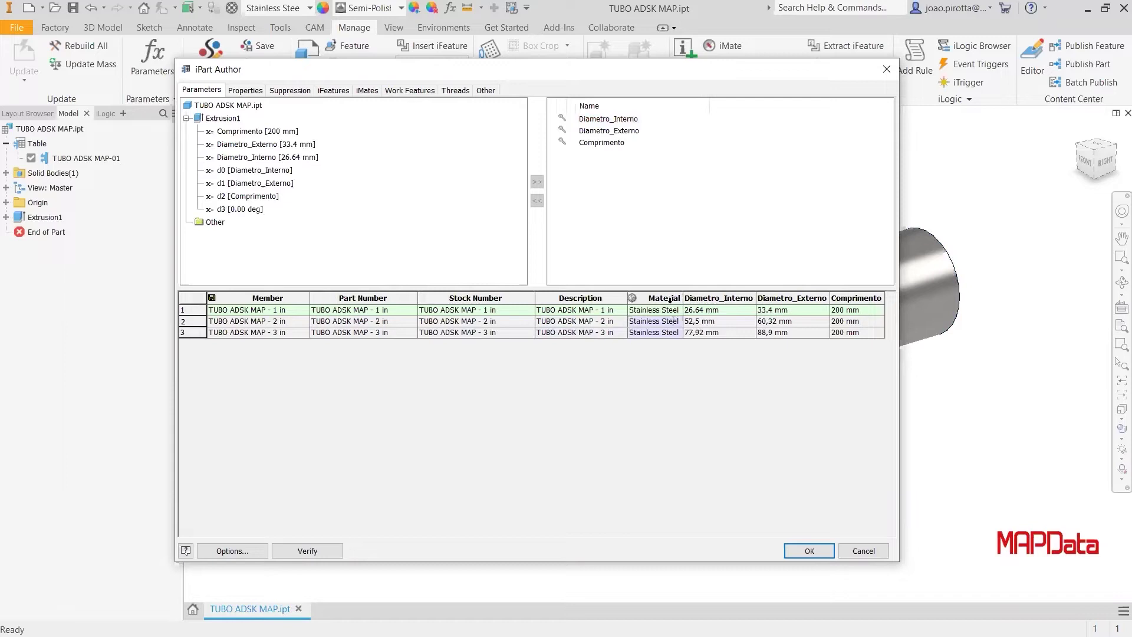
# Step: Widen the iPart Author window and add an extra table column named DIN
pyautogui.click(672, 299)
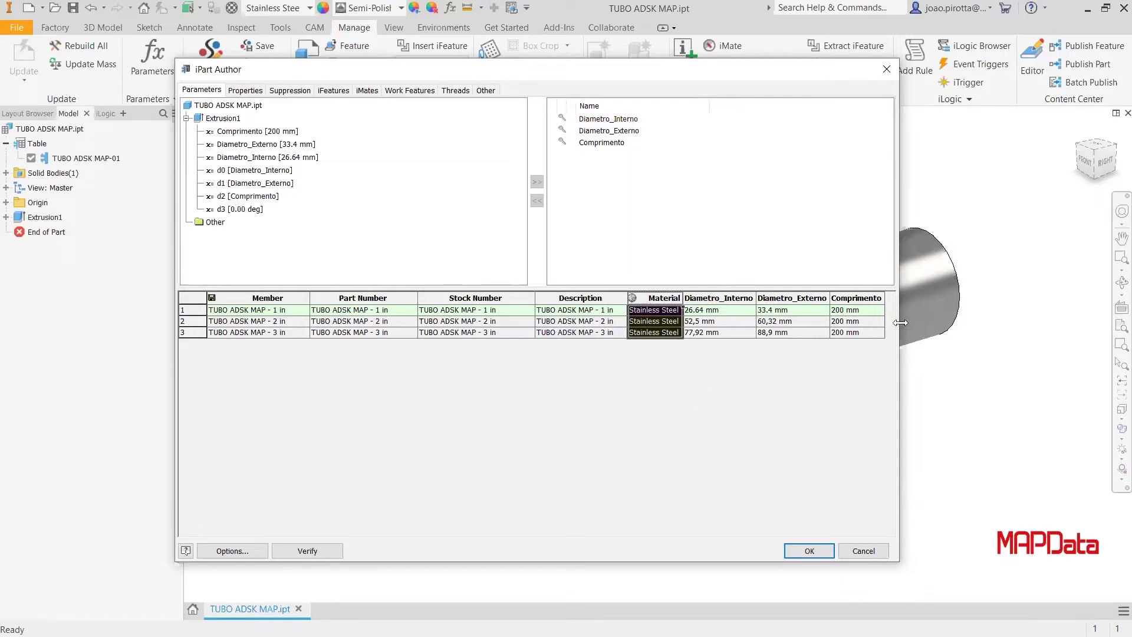
pyautogui.moveTo(900, 322); pyautogui.dragTo(1026, 304)
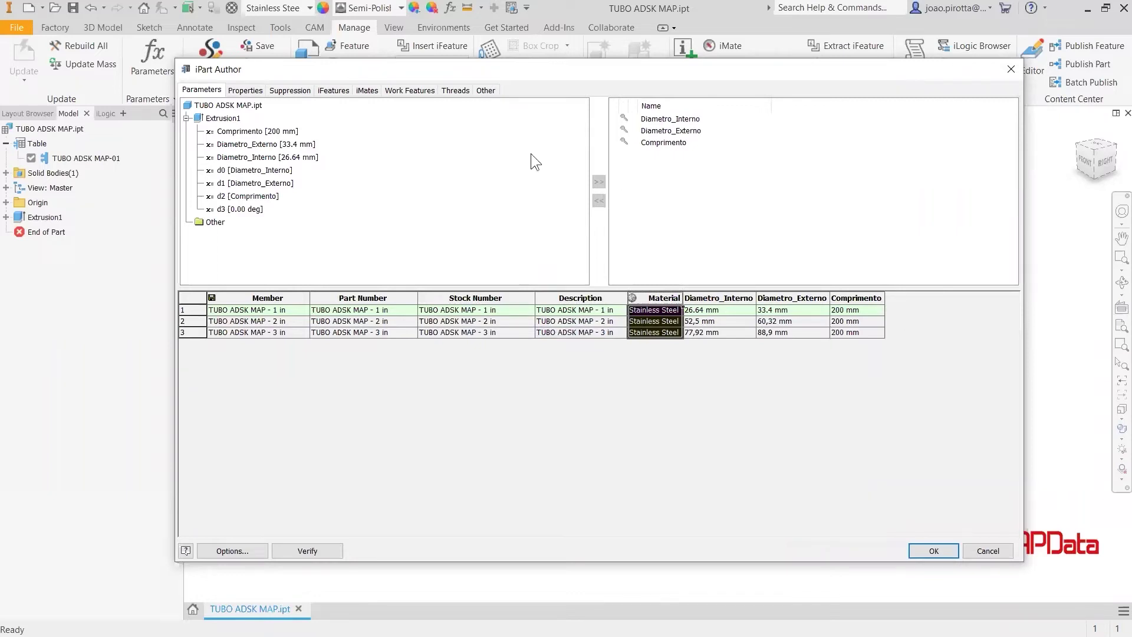
pyautogui.click(490, 91)
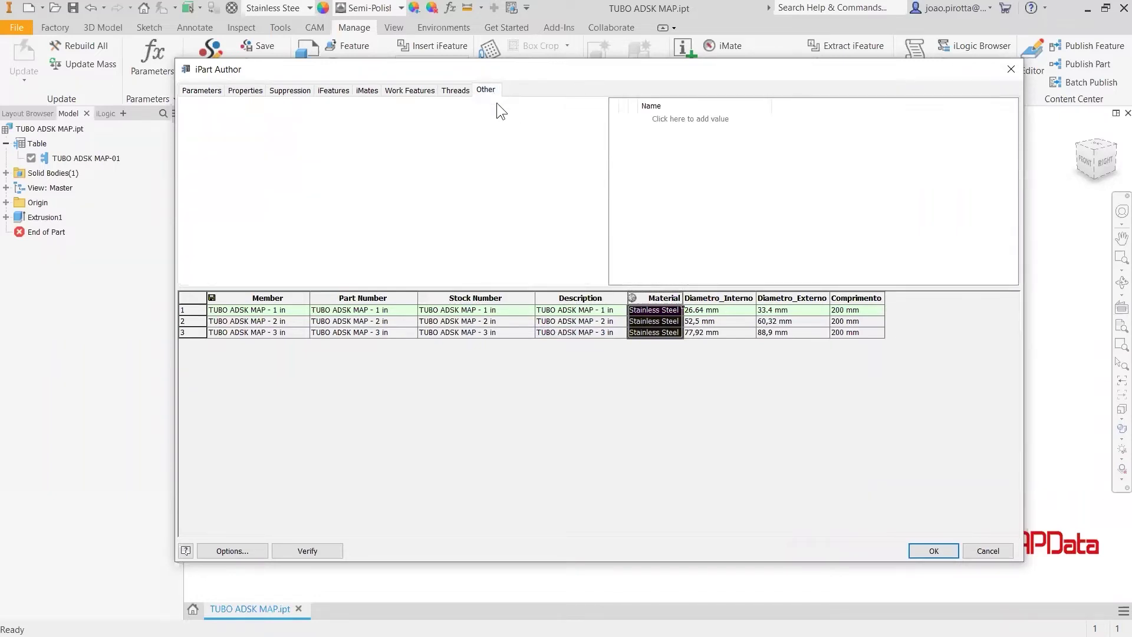
pyautogui.click(696, 120)
pyautogui.write('DIN')
pyautogui.press('Return')
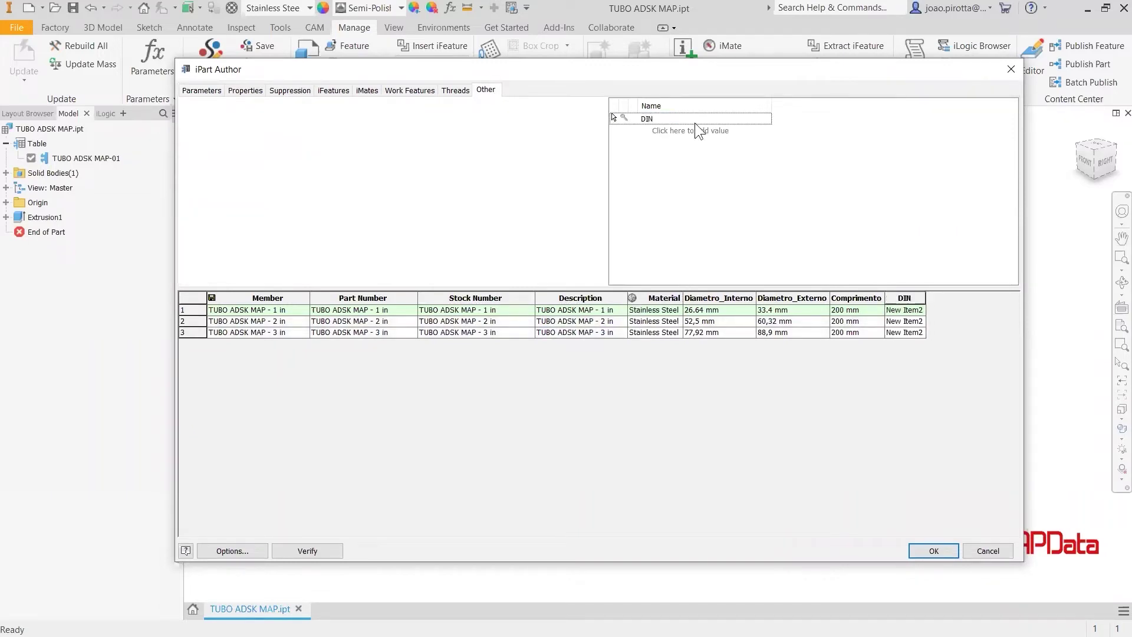
# Step: Fill the DIN column with 1 in, 2 in and 3 in for the first, second and third rows
pyautogui.click(612, 116)
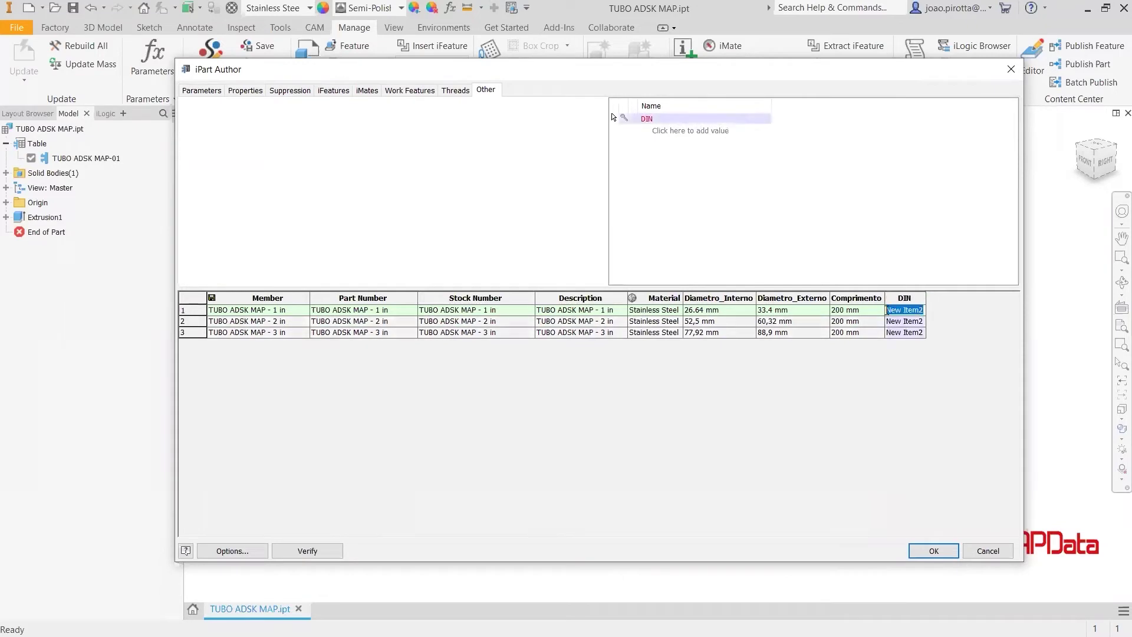
pyautogui.write('1 in')
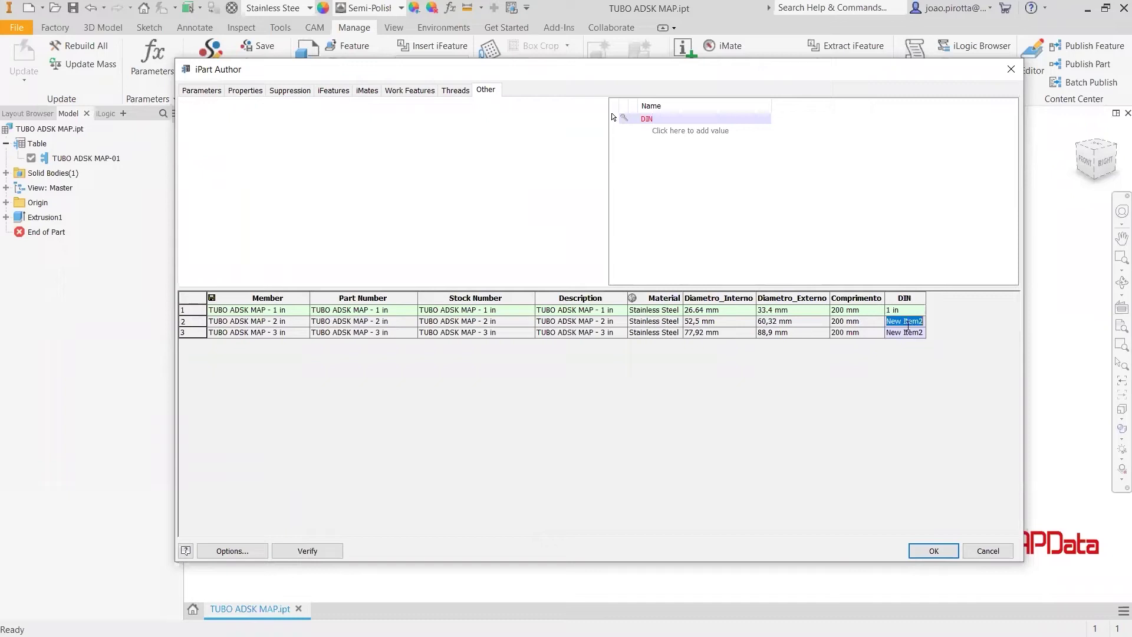
pyautogui.write('2 in')
pyautogui.write('3 in')
pyautogui.press('Return')
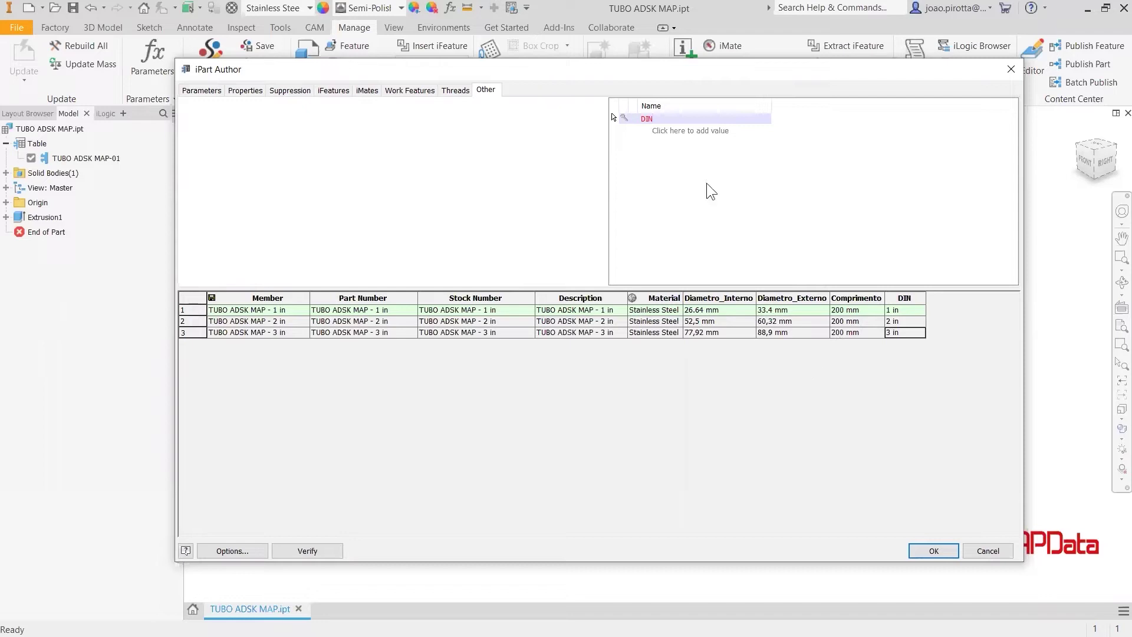
# Step: Add another custom column named SCH to the iPart table
pyautogui.click(679, 133)
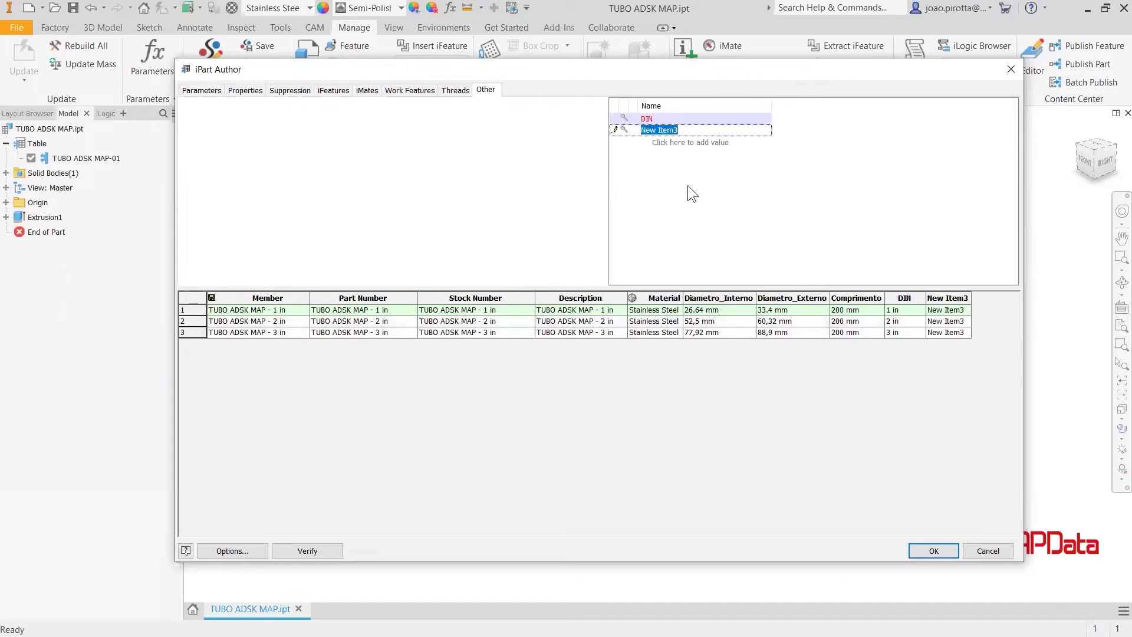
pyautogui.write('S')
pyautogui.write('S')
pyautogui.write('CH')
pyautogui.press('Return')
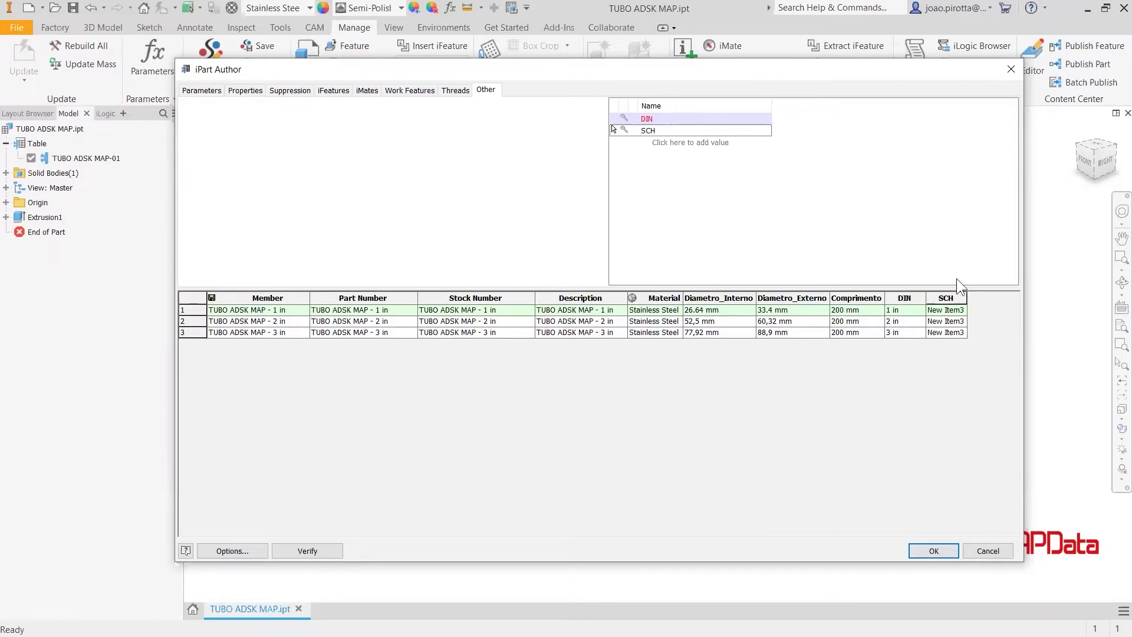
# Step: Set the SCH value to 40 in all three rows and accept the iPart table
pyautogui.click(961, 309)
pyautogui.write('40')
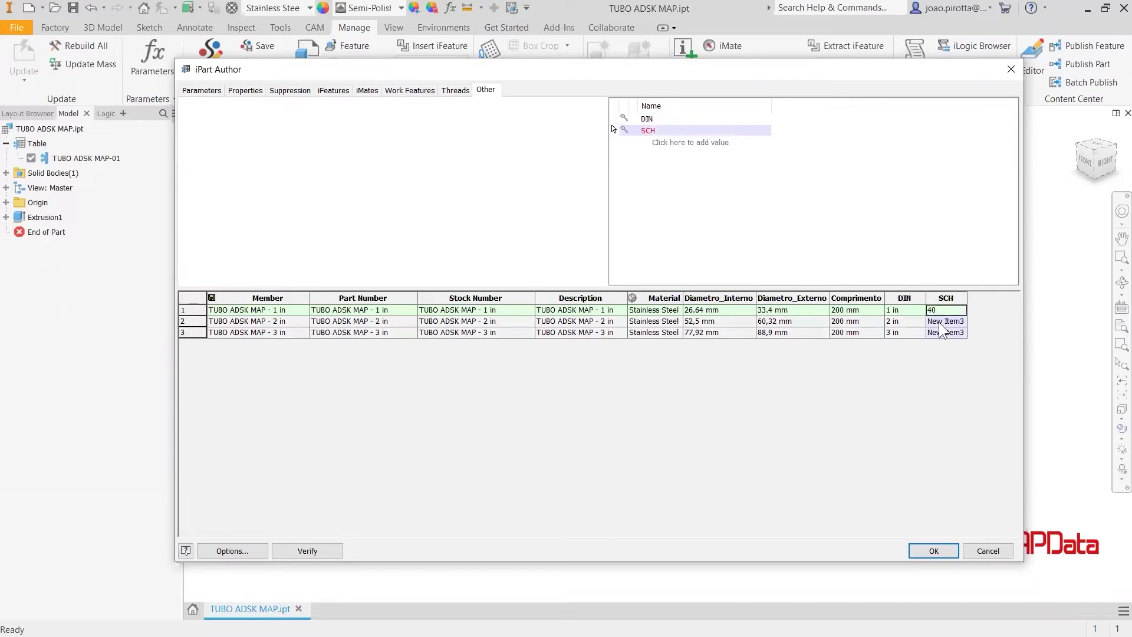
pyautogui.press('Return')
pyautogui.write('40')
pyautogui.press('Return')
pyautogui.write('40')
pyautogui.press('Return')
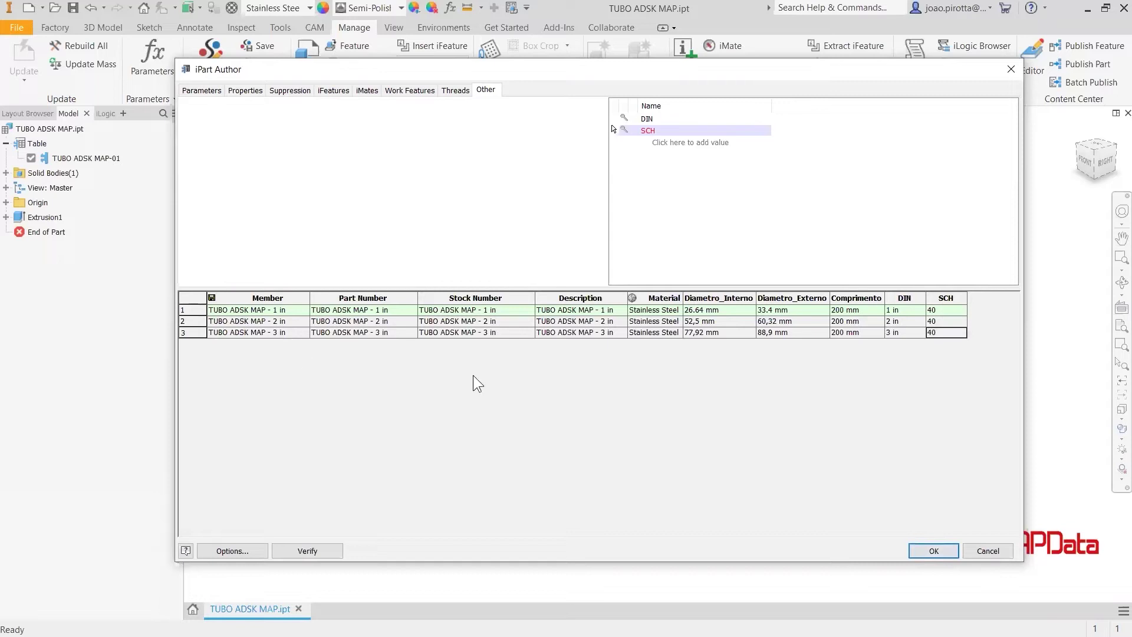
pyautogui.click(210, 89)
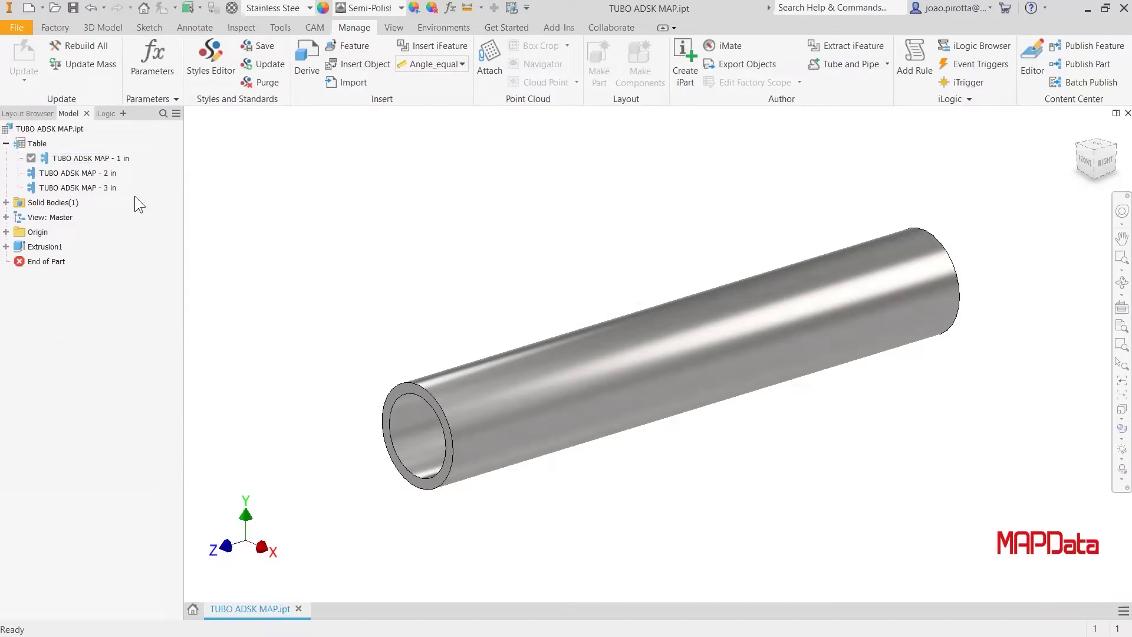
# Step: Check the iPart by activating the 2 in and 3 in members in turn, and return to the 1 in member
pyautogui.click(113, 173)
pyautogui.doubleClick(112, 173)
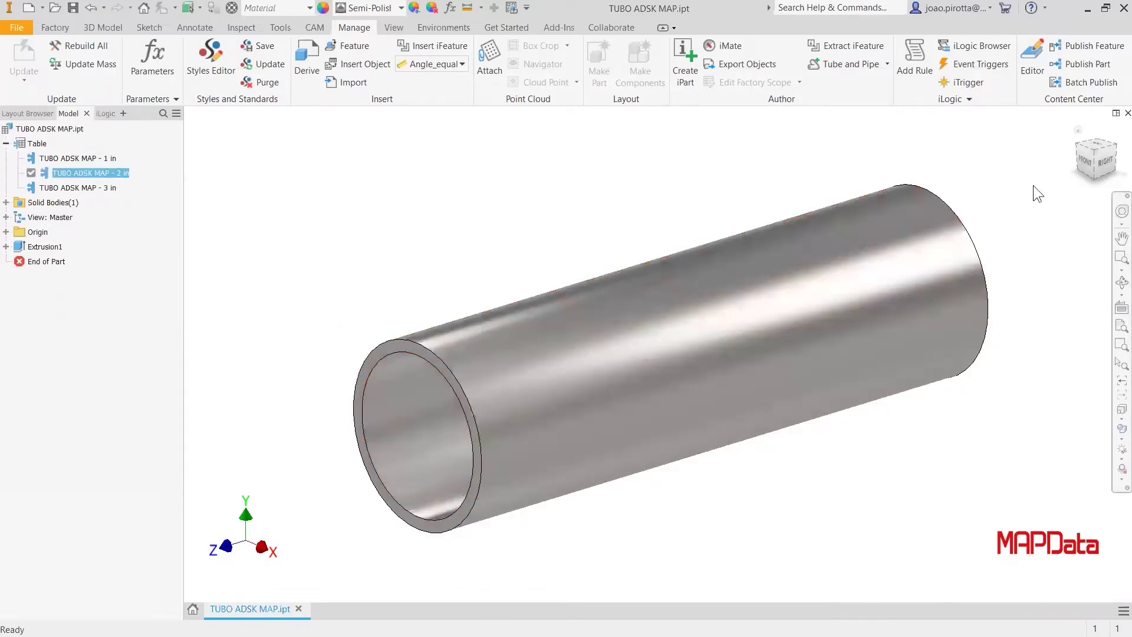
pyautogui.doubleClick(78, 187)
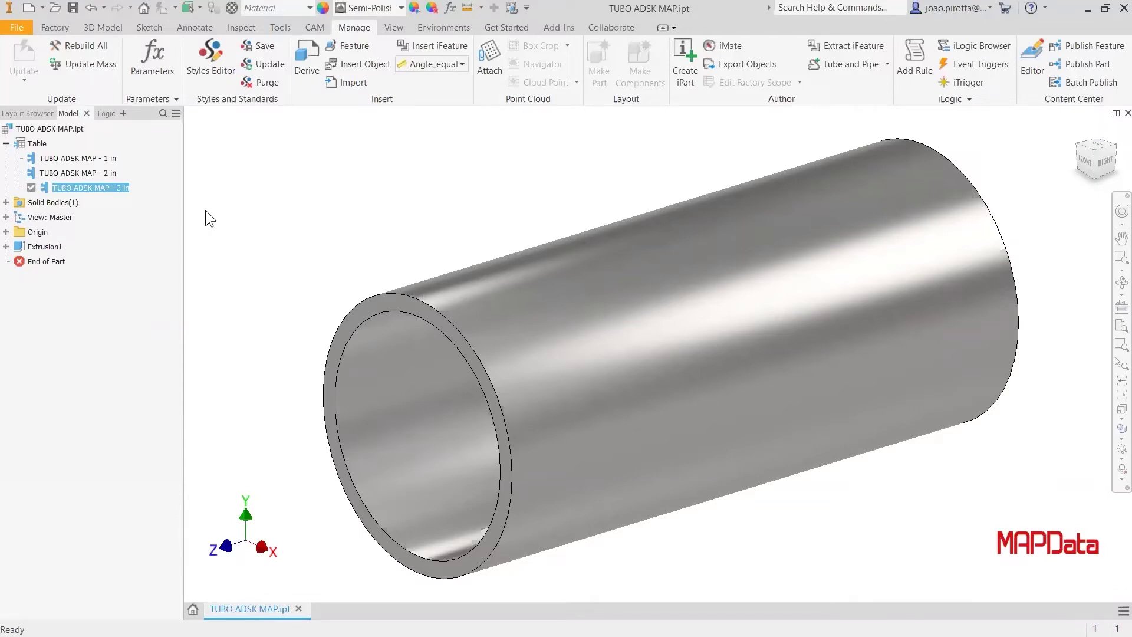
pyautogui.doubleClick(76, 158)
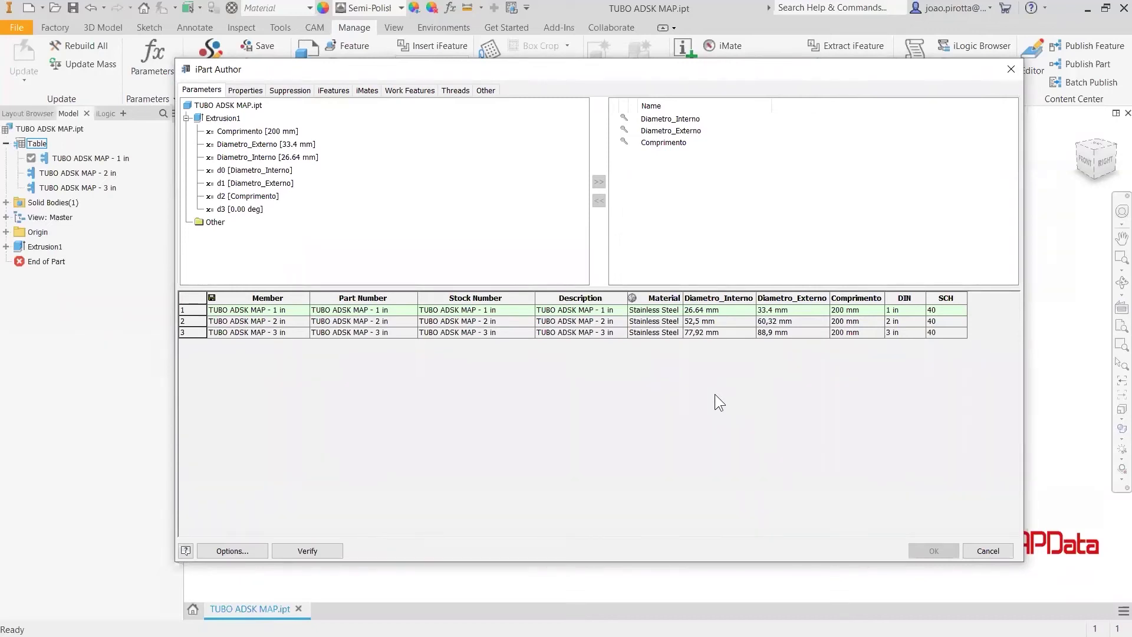
pyautogui.click(868, 296)
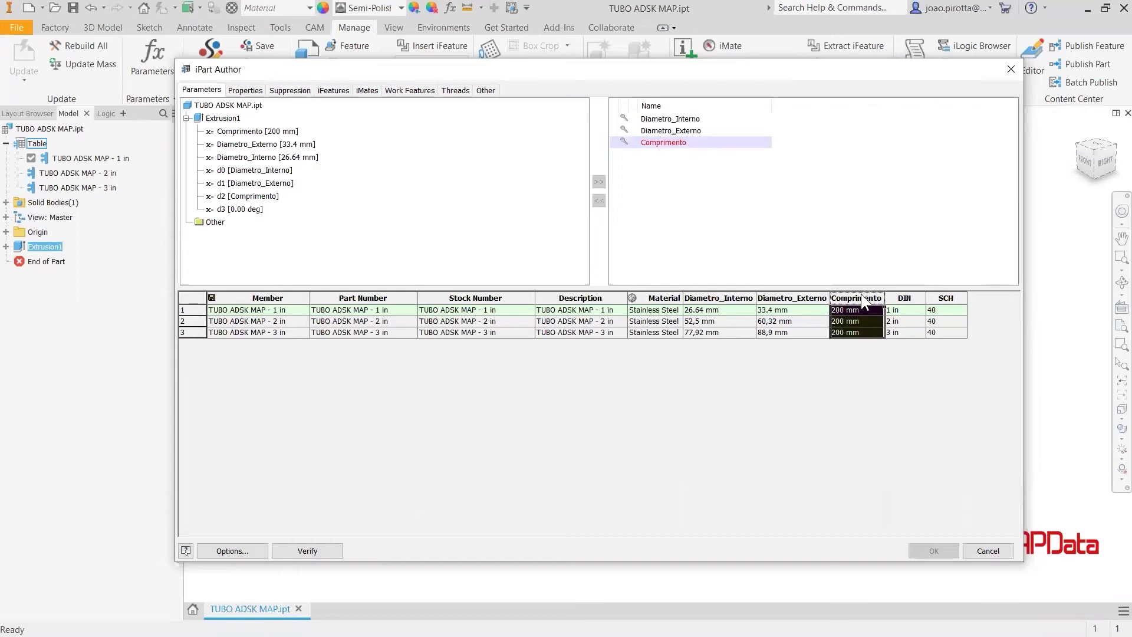
pyautogui.rightClick(856, 300)
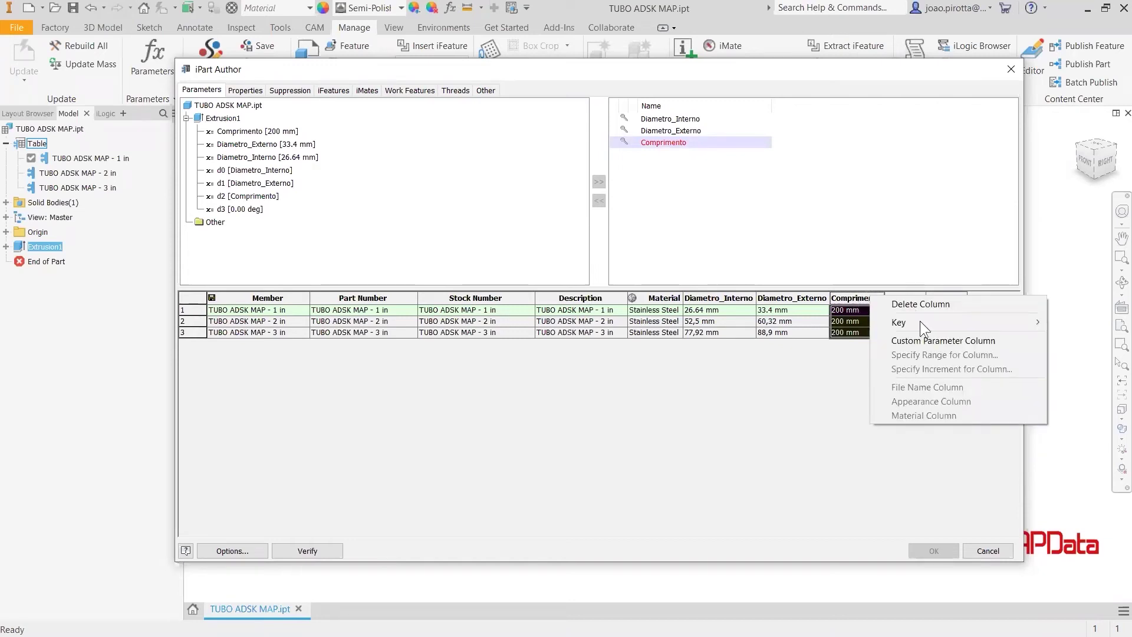
pyautogui.click(922, 339)
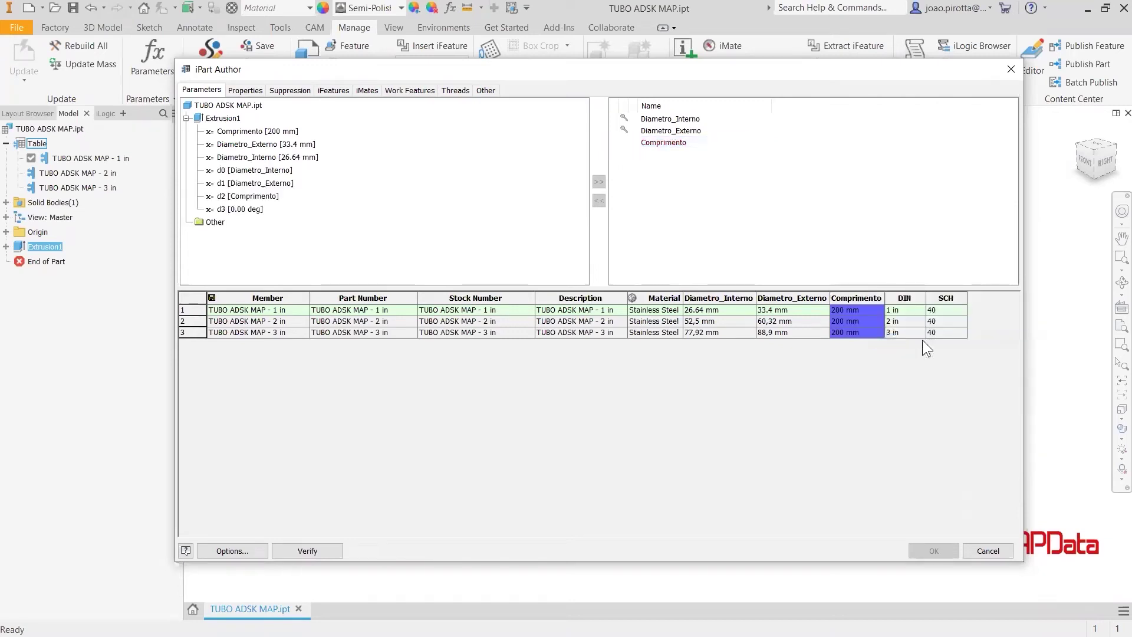
pyautogui.rightClick(859, 298)
pyautogui.click(898, 356)
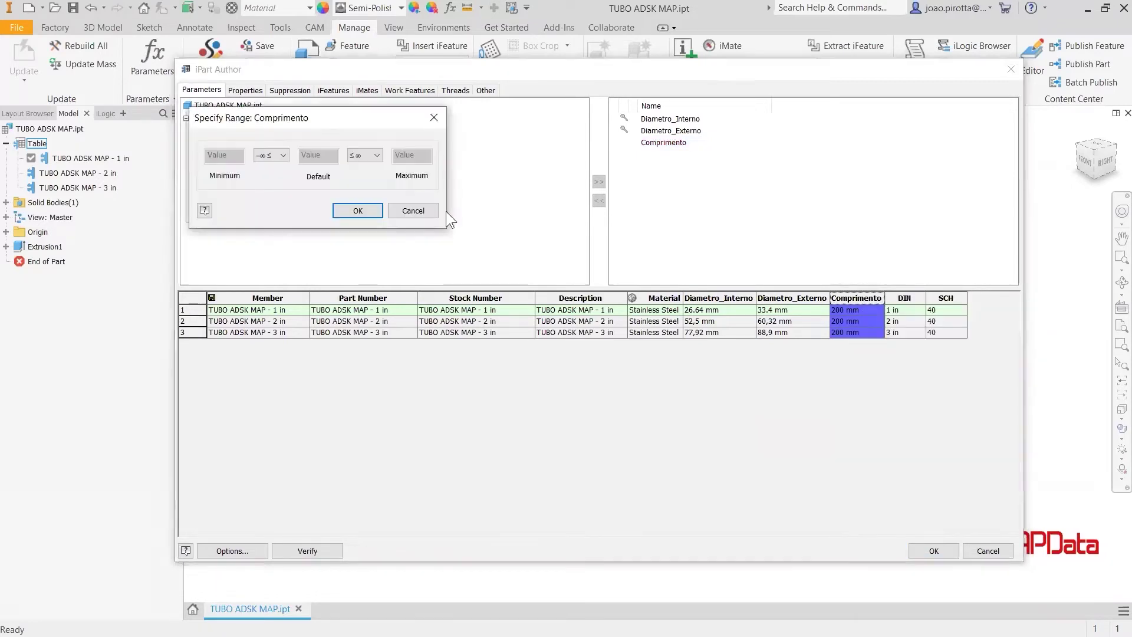
pyautogui.click(276, 156)
pyautogui.click(272, 167)
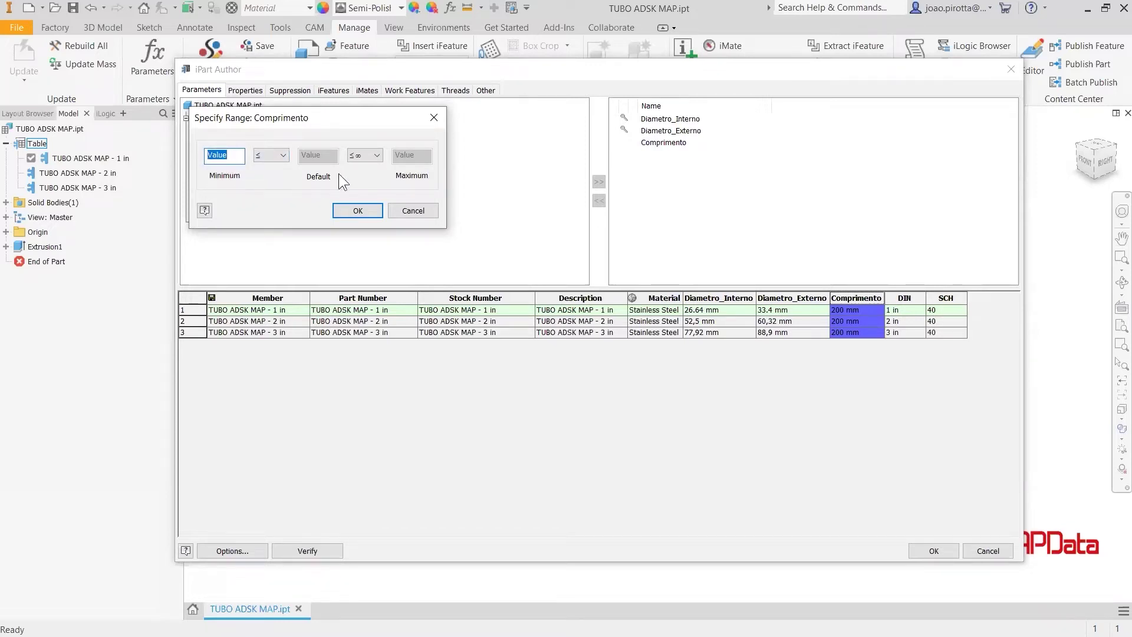
pyautogui.click(369, 156)
pyautogui.click(360, 167)
pyautogui.click(413, 157)
pyautogui.write('6000')
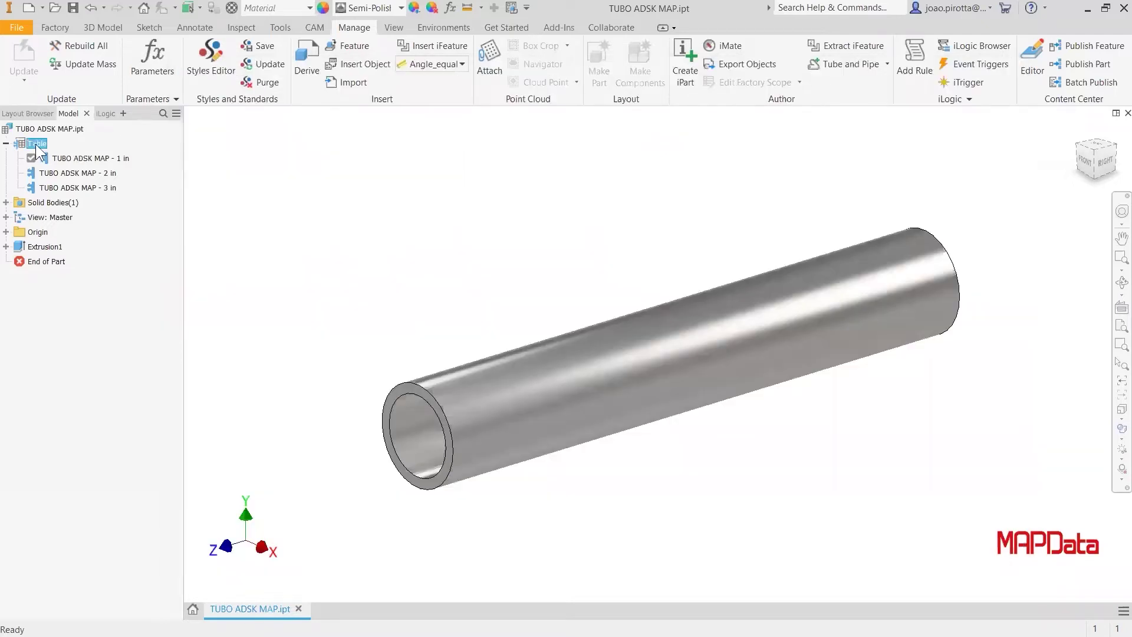
# Step: Reopen the iPart table, make Comprimento a custom parameter column and accept the table
pyautogui.doubleClick(36, 144)
pyautogui.click(852, 298)
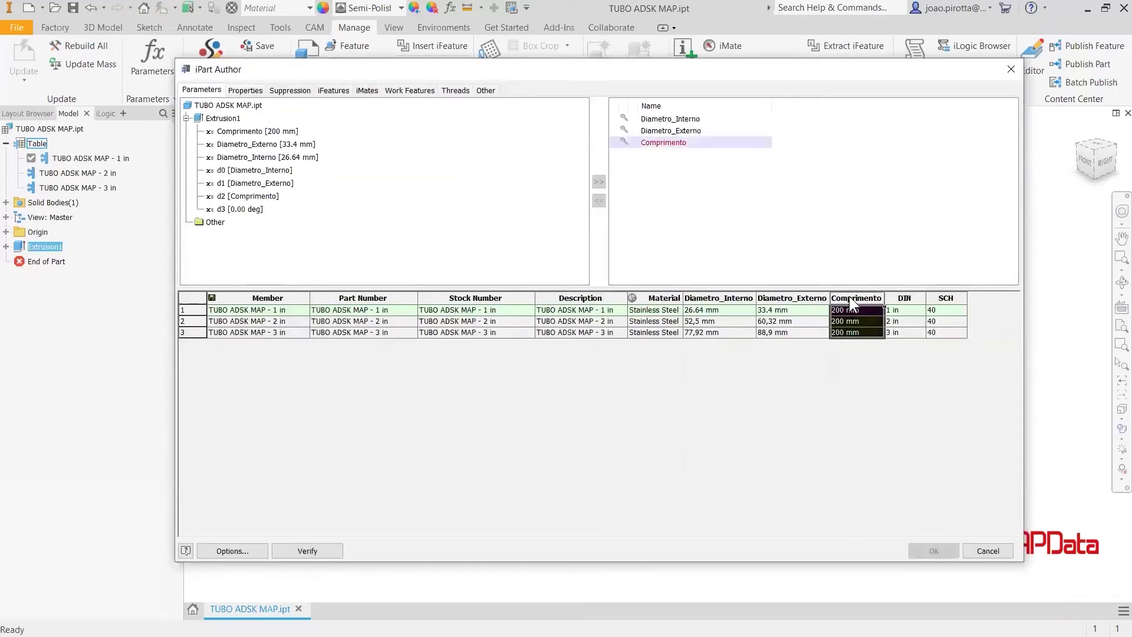
pyautogui.rightClick(849, 296)
pyautogui.click(895, 342)
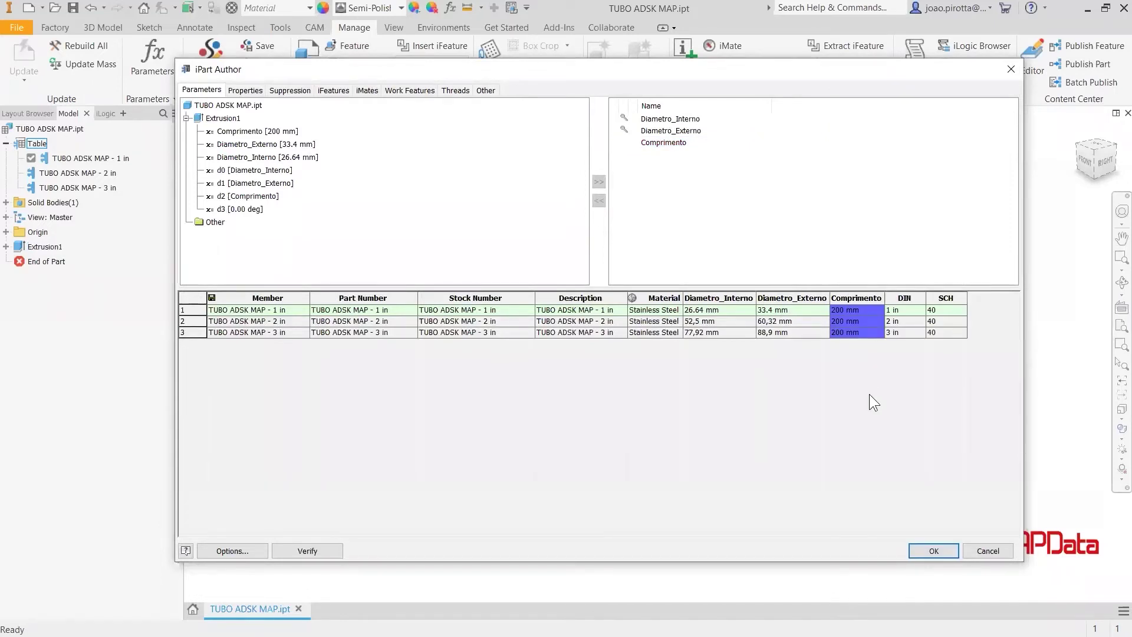
pyautogui.click(938, 549)
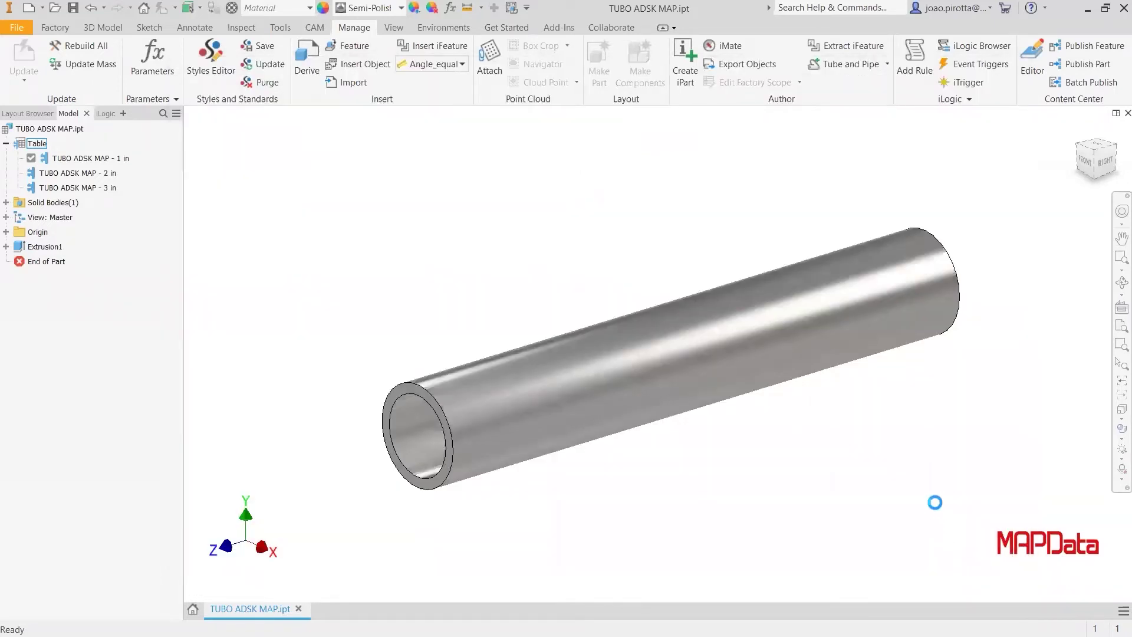
# Step: Activate the TUBO ADSK MAP - 2 in member with a custom Comprimento of 236,4 mm
pyautogui.click(113, 174)
pyautogui.doubleClick(113, 176)
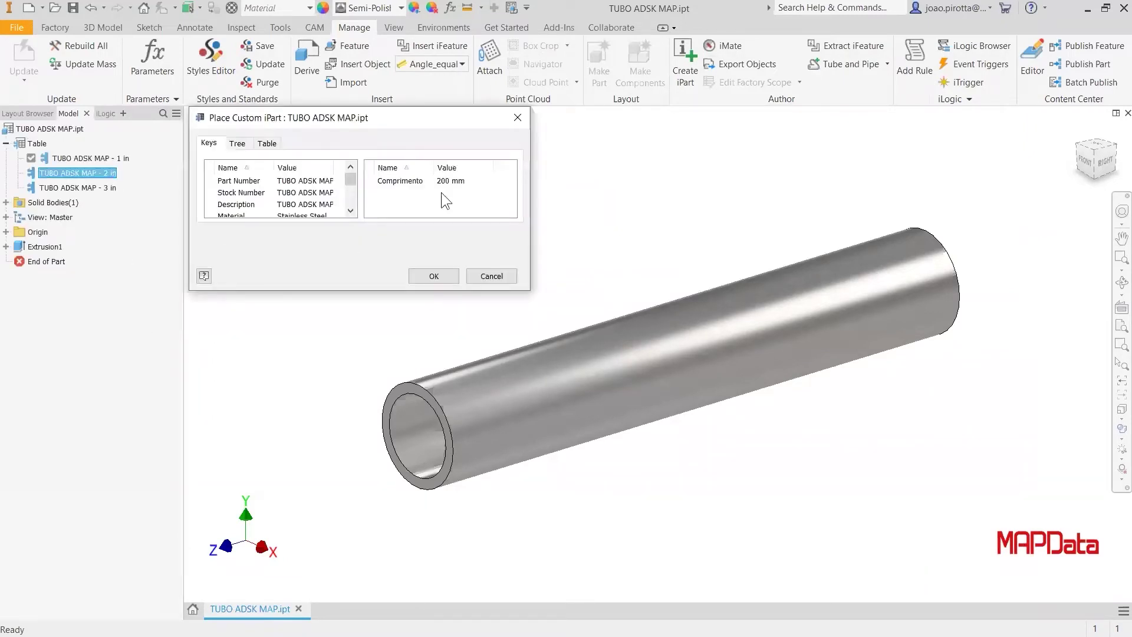
pyautogui.click(451, 181)
pyautogui.write('236,4')
pyautogui.click(431, 275)
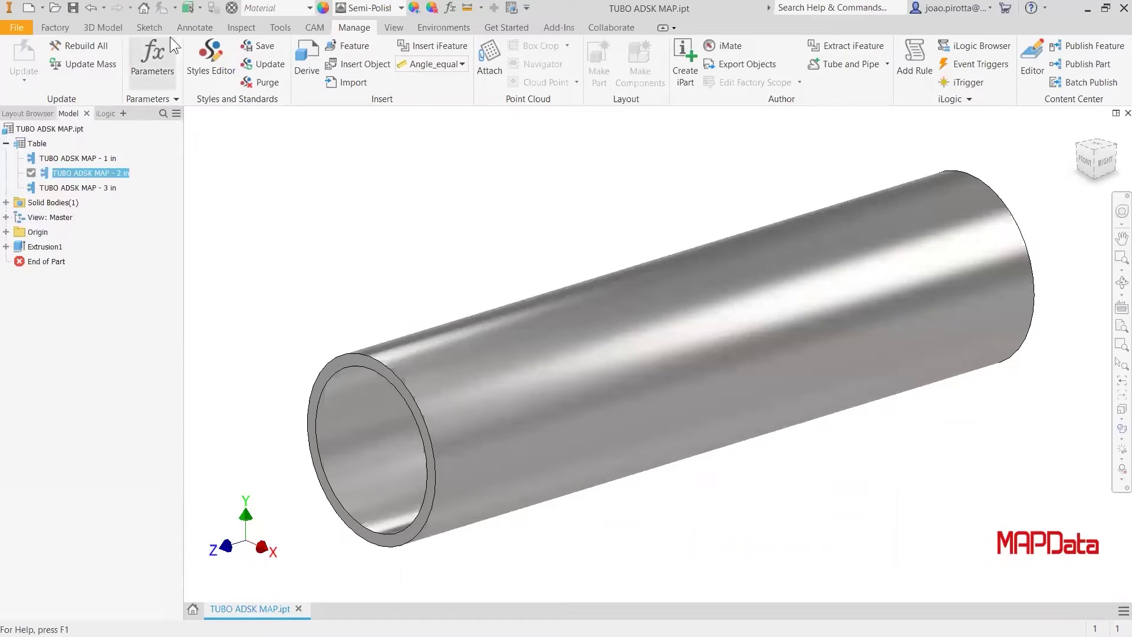
# Step: Measure the tube's length between the circular edges at its two ends
pyautogui.click(289, 29)
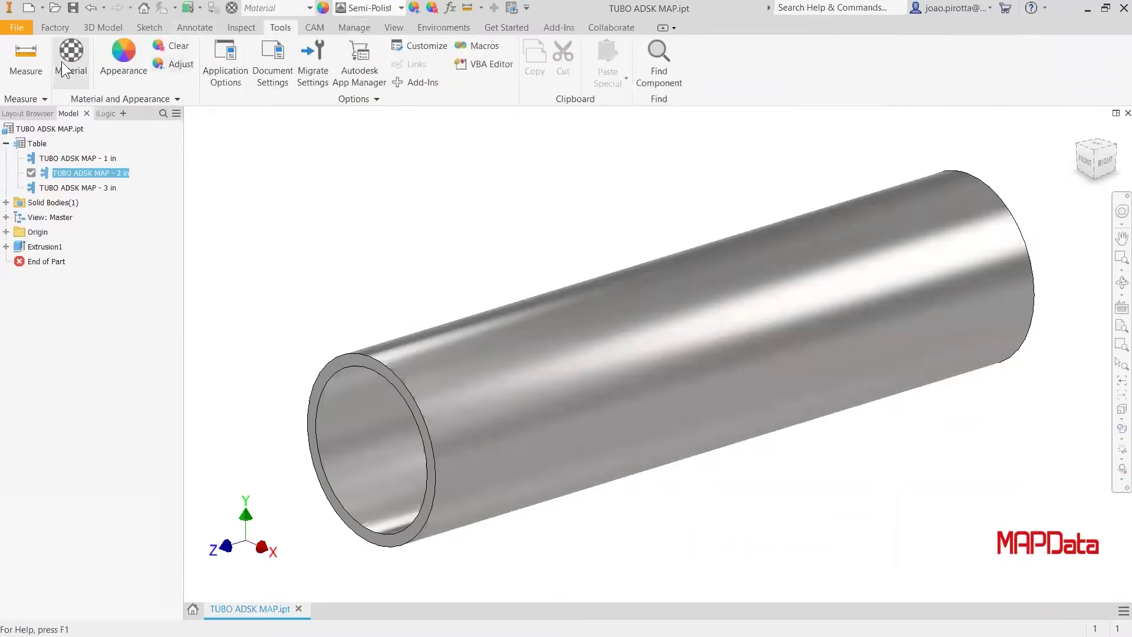
pyautogui.click(25, 58)
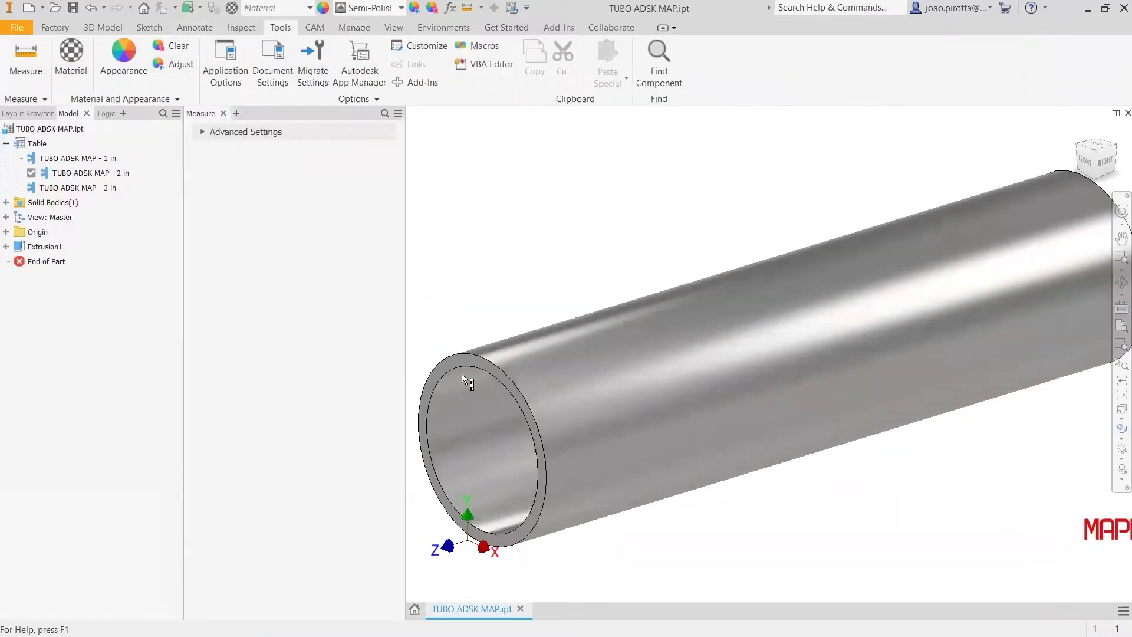
pyautogui.click(466, 364)
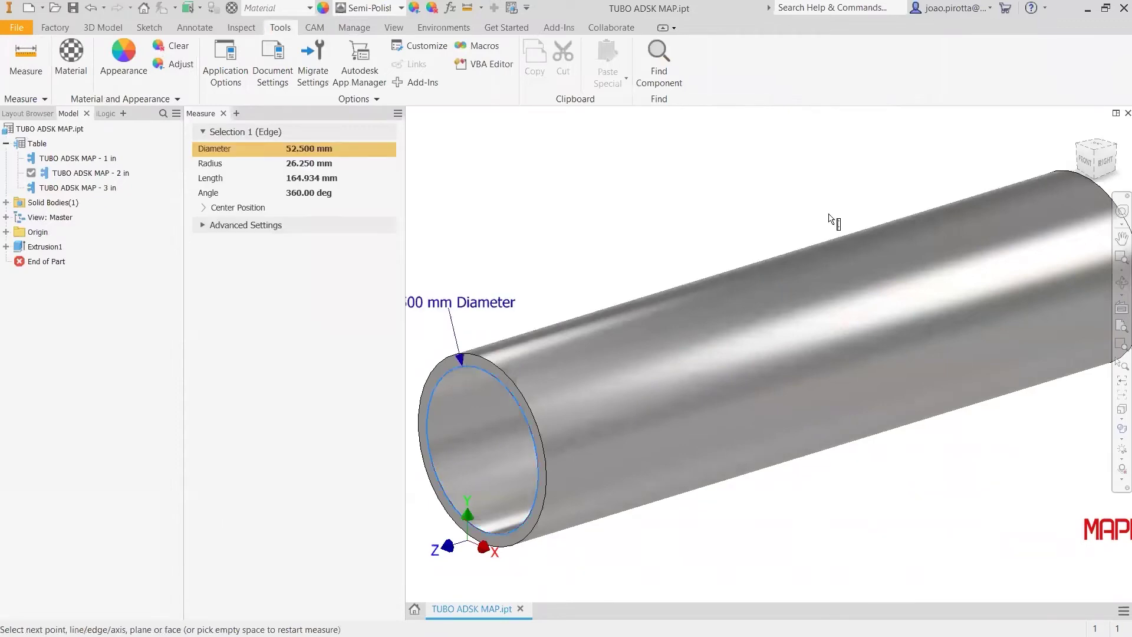
pyautogui.click(1062, 167)
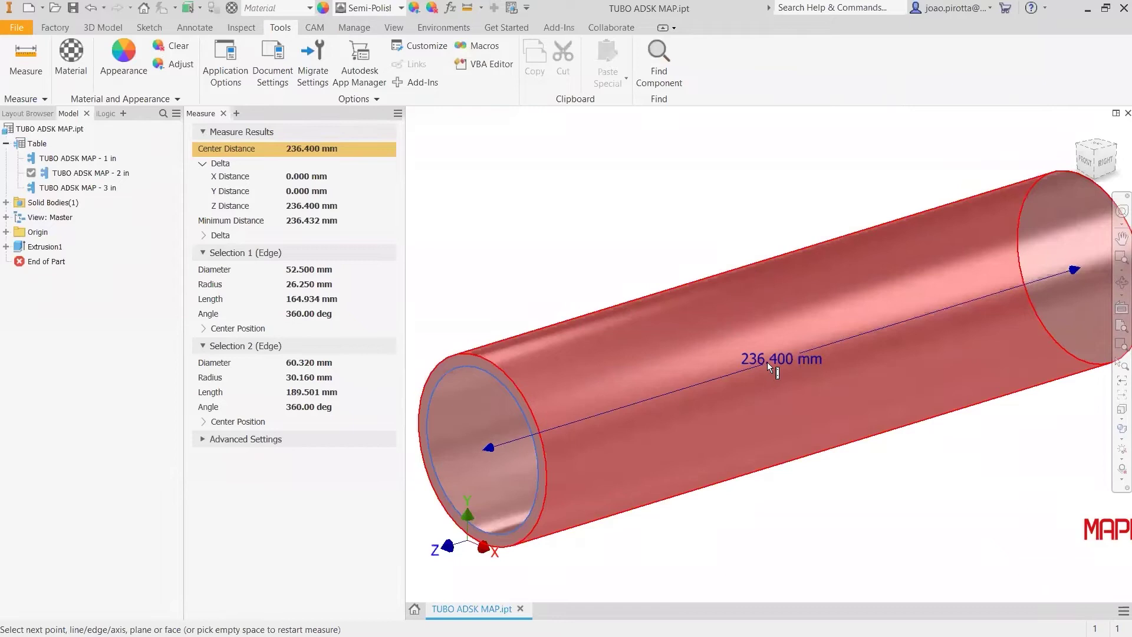
pyautogui.press('Escape')
# Step: Switch to the 1 in member, and reactivate the 2 in member with its Comprimento set to 200 mm
pyautogui.doubleClick(69, 158)
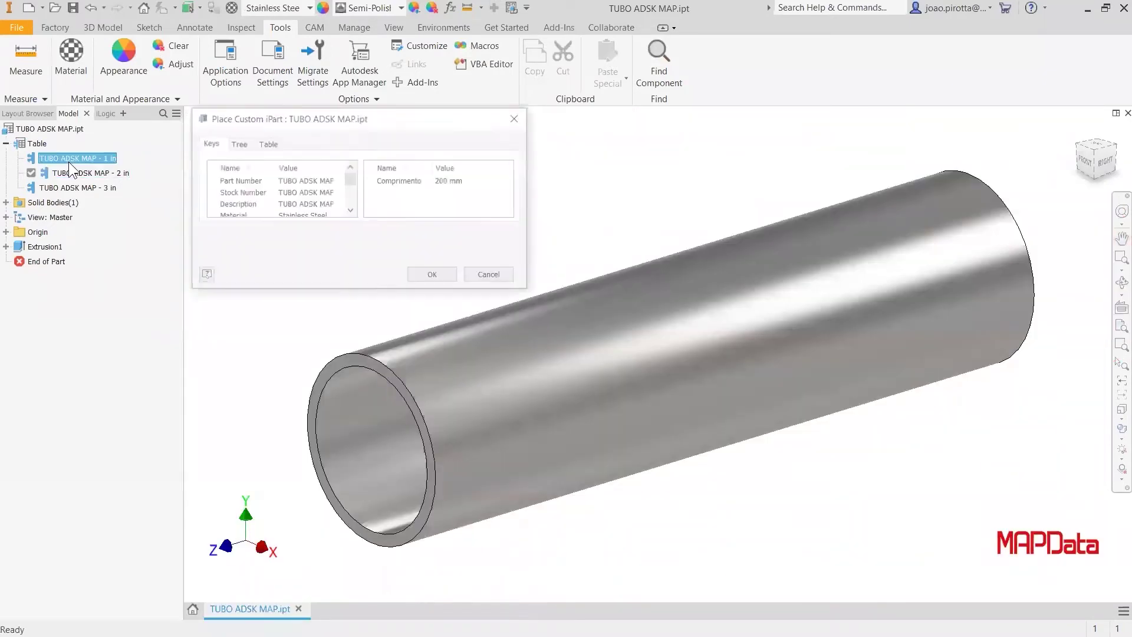
pyautogui.click(436, 267)
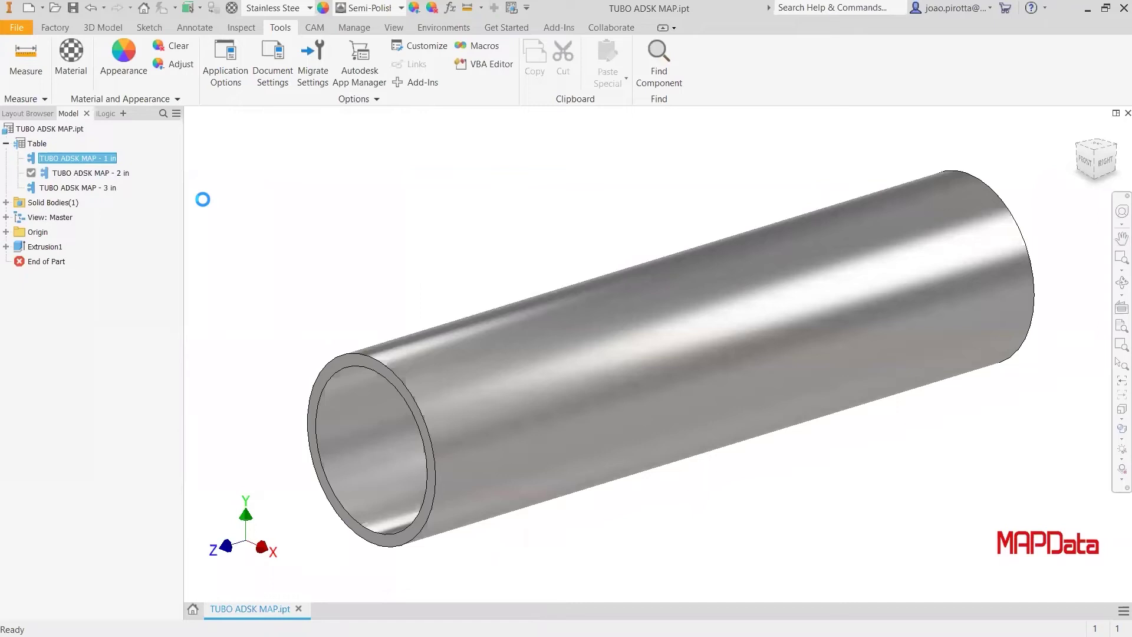
pyautogui.doubleClick(77, 173)
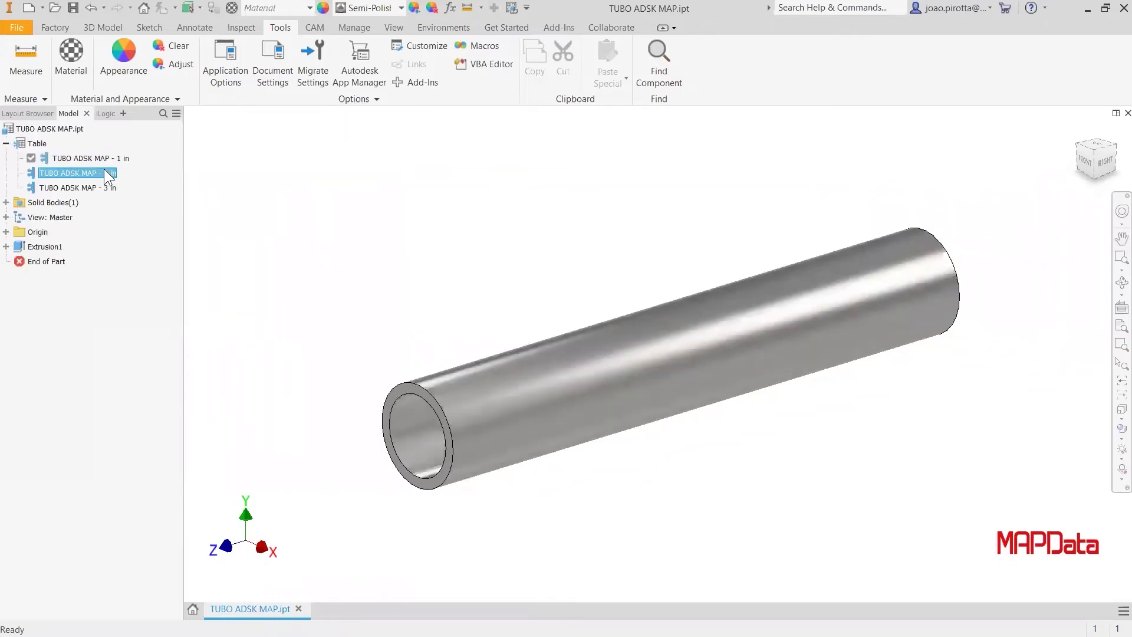
pyautogui.click(454, 180)
pyautogui.write('200')
pyautogui.press('Return')
pyautogui.click(438, 277)
# Step: Make TUBO ADSK MAP - 1 in the active member again, accepting its existing length
pyautogui.doubleClick(92, 159)
pyautogui.click(430, 275)
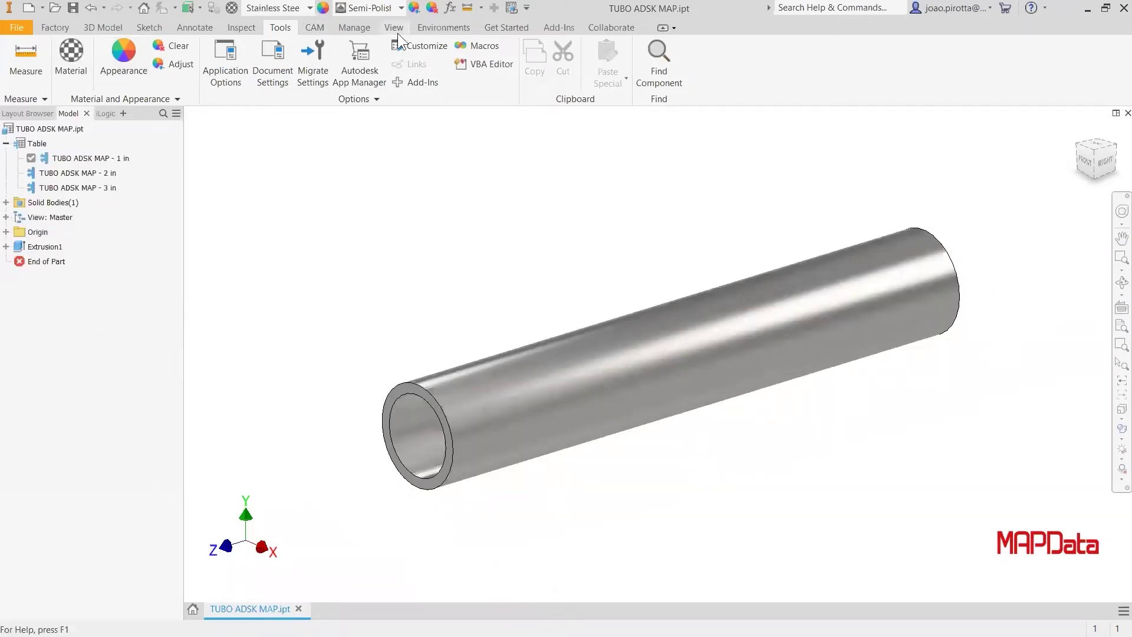
pyautogui.click(373, 27)
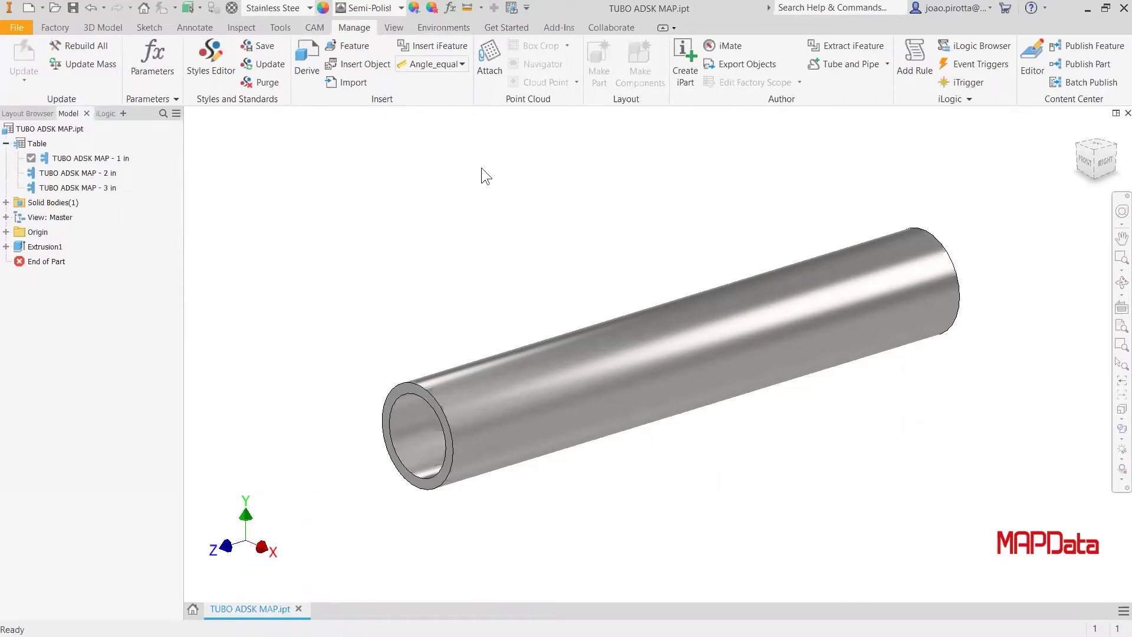
pyautogui.click(888, 62)
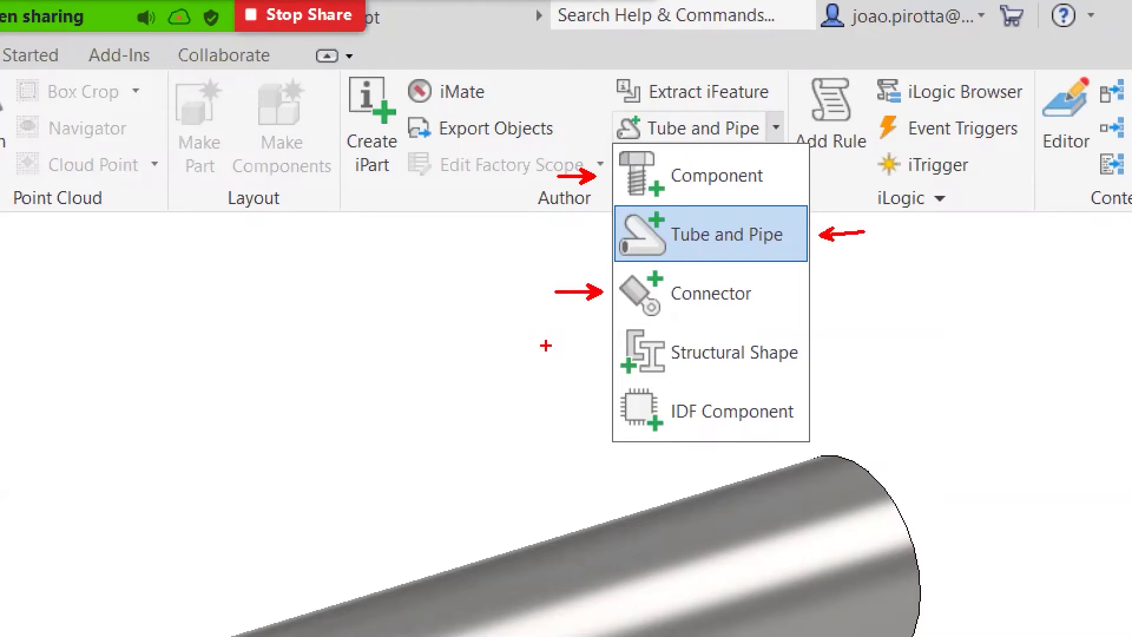
pyautogui.moveTo(832, 357); pyautogui.dragTo(873, 356)
pyautogui.moveTo(532, 414); pyautogui.dragTo(587, 407)
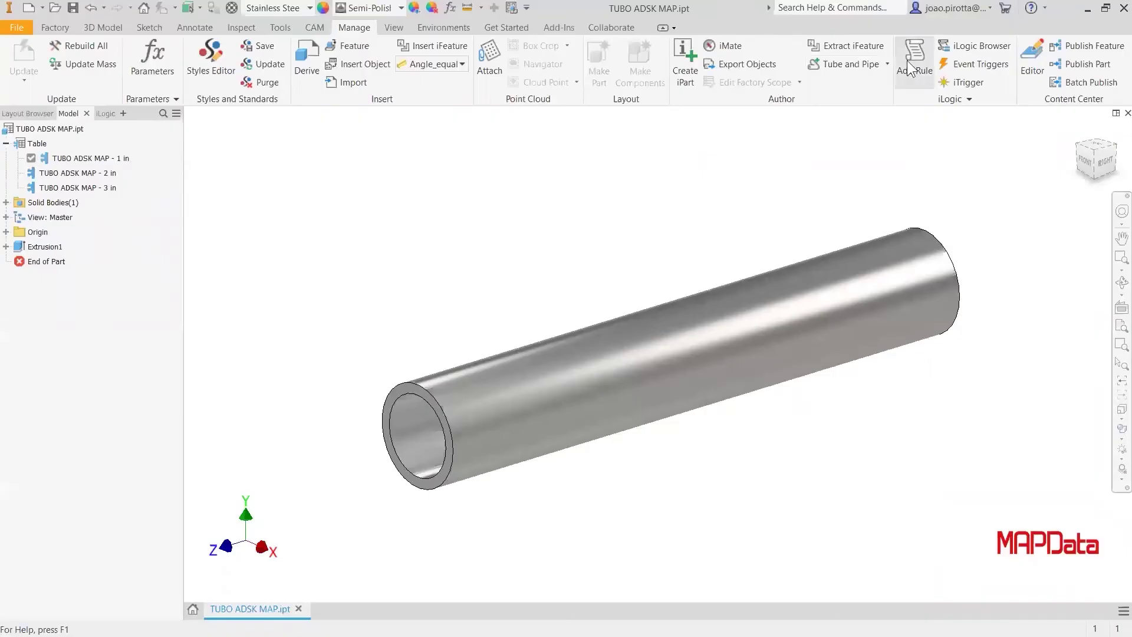
# Step: Start Tube and Pipe authoring for the tube and set its component type to Pipes
pyautogui.click(890, 62)
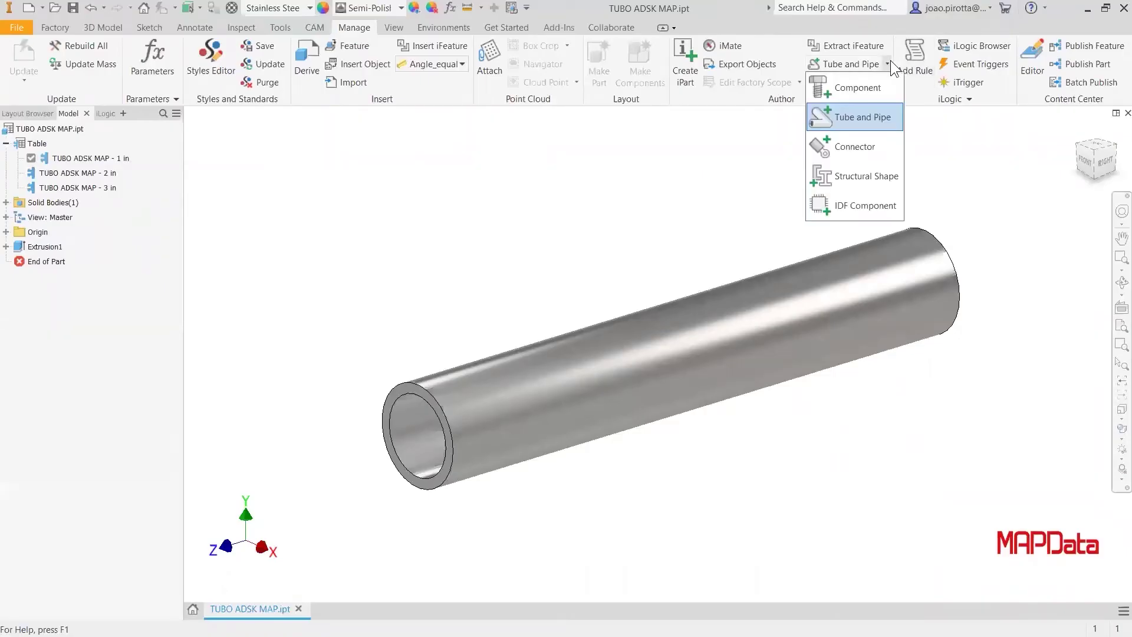
pyautogui.click(864, 118)
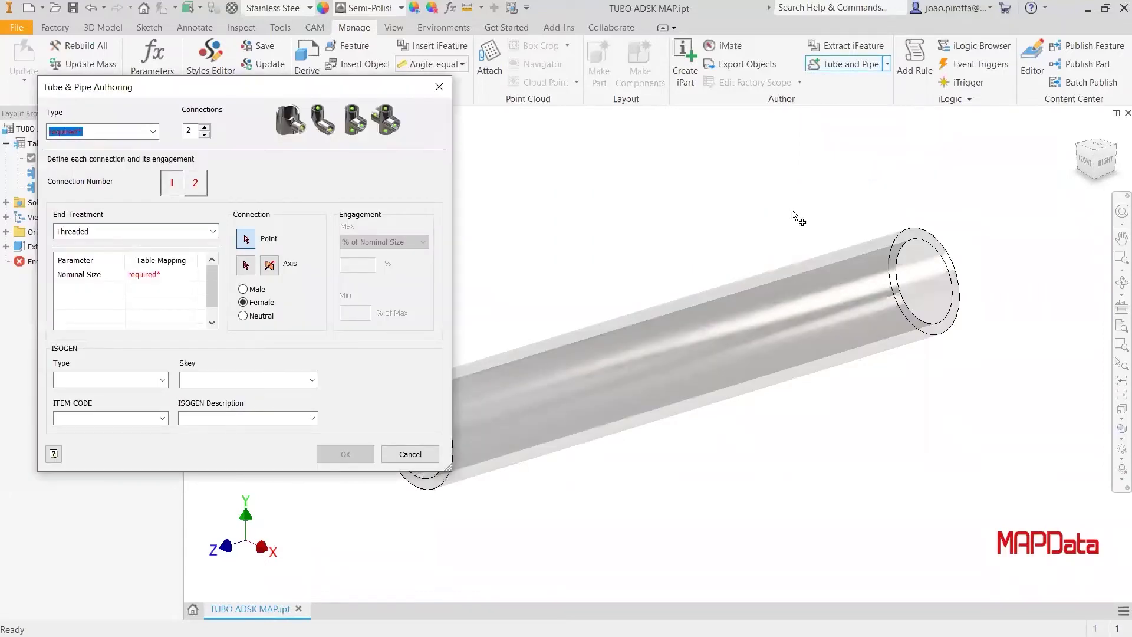
pyautogui.moveTo(69, 93); pyautogui.dragTo(177, 97)
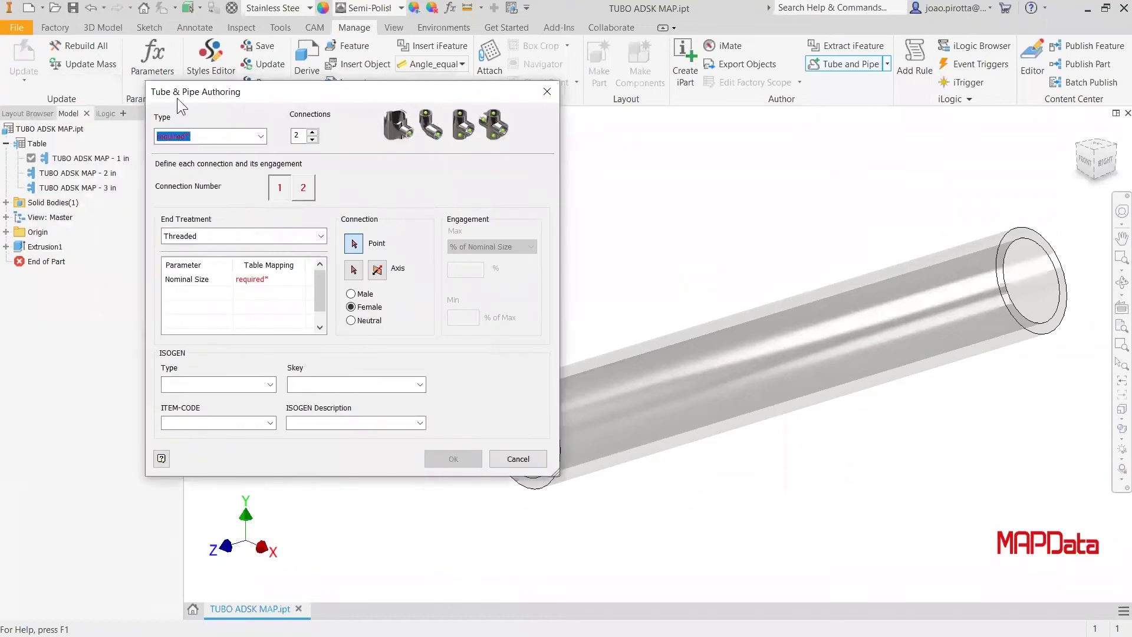
pyautogui.click(263, 136)
pyautogui.scroll(-2, 229, 228)
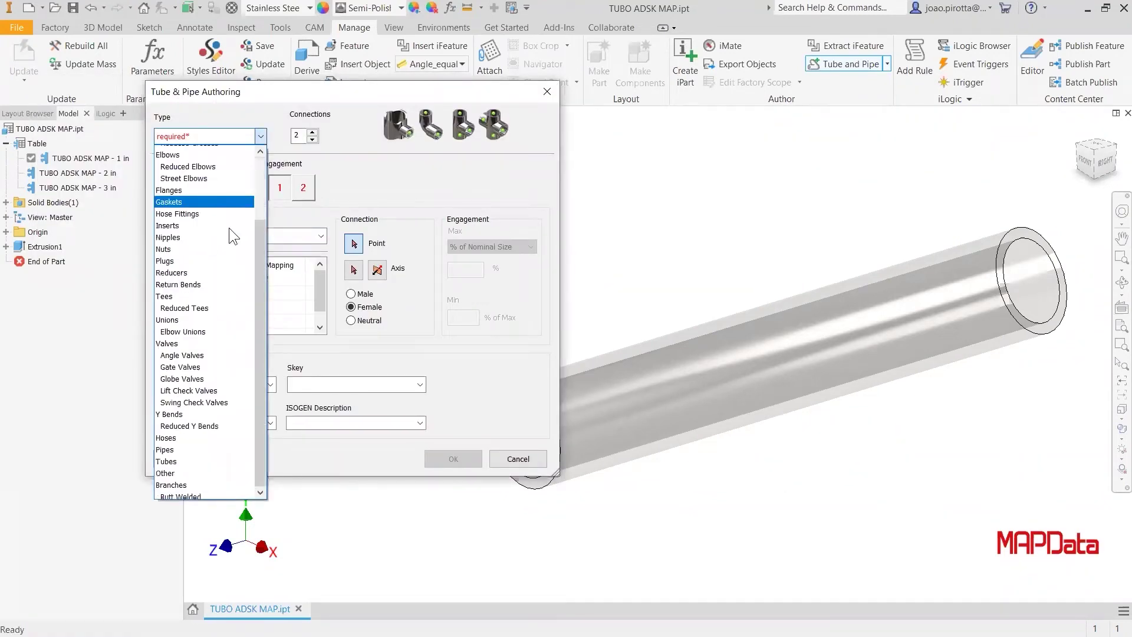
pyautogui.scroll(3, 209, 440)
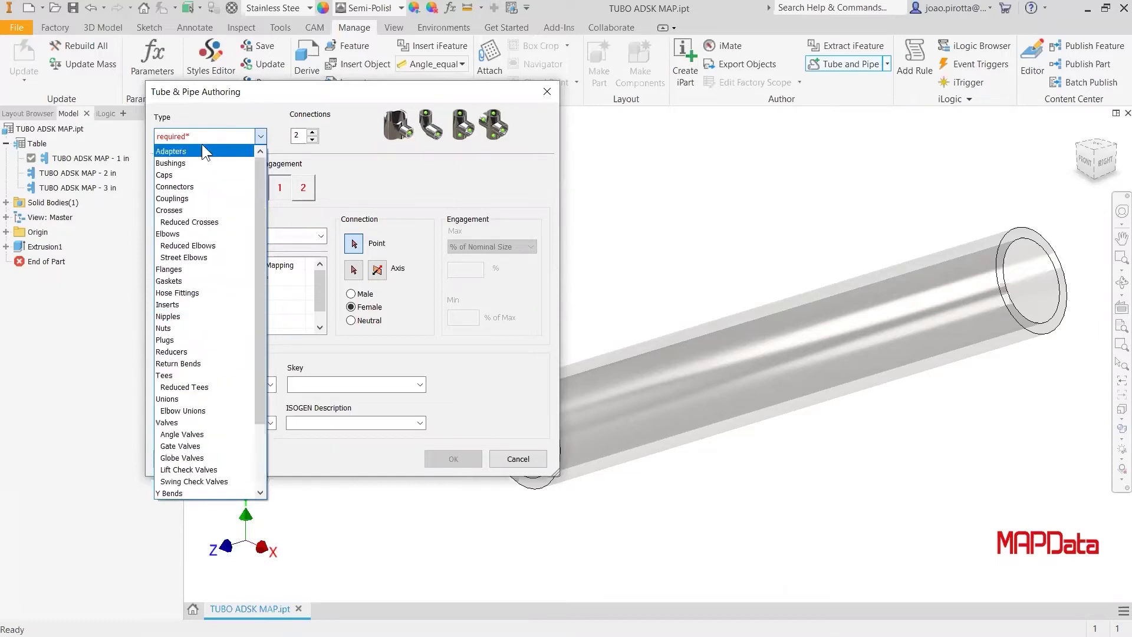
pyautogui.scroll(-2, 203, 363)
pyautogui.scroll(-1, 203, 362)
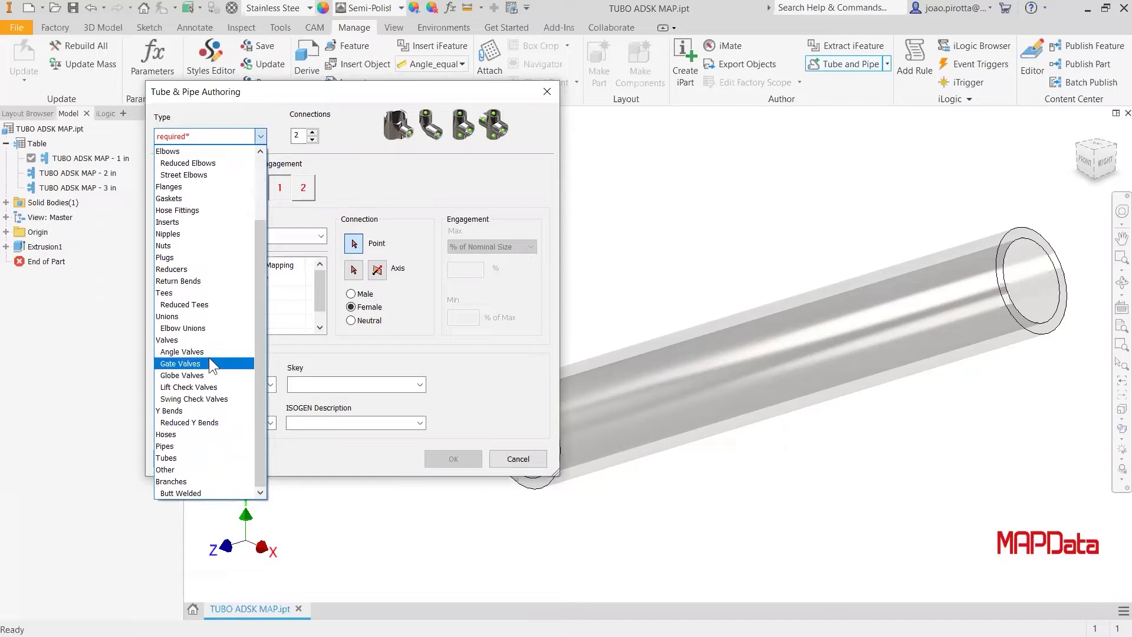
pyautogui.scroll(1, 209, 357)
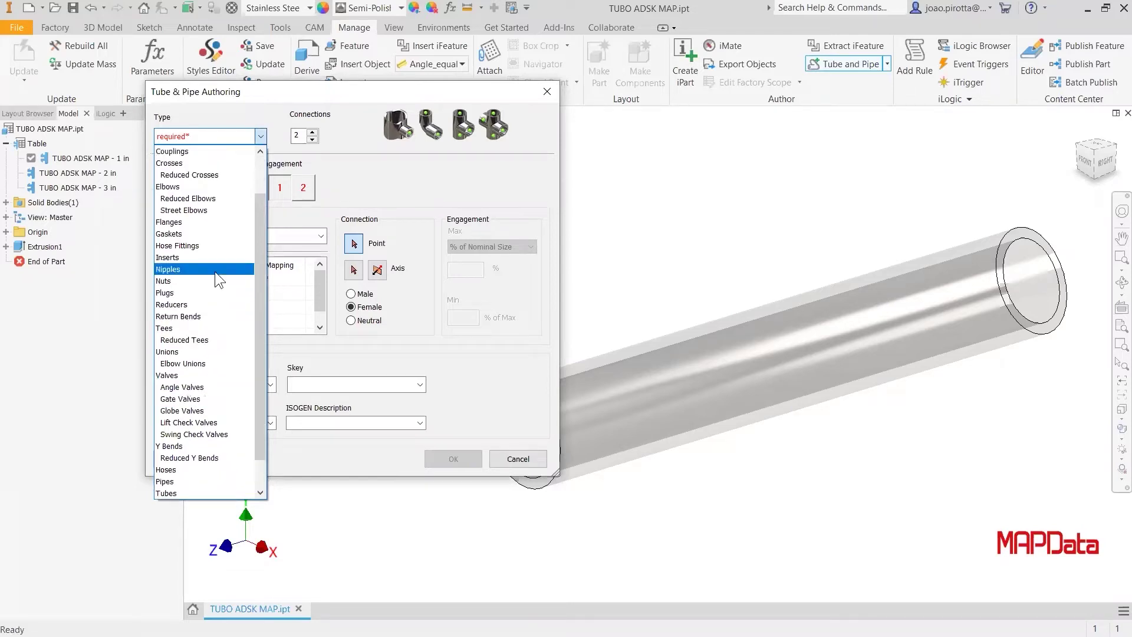
pyautogui.scroll(1, 215, 271)
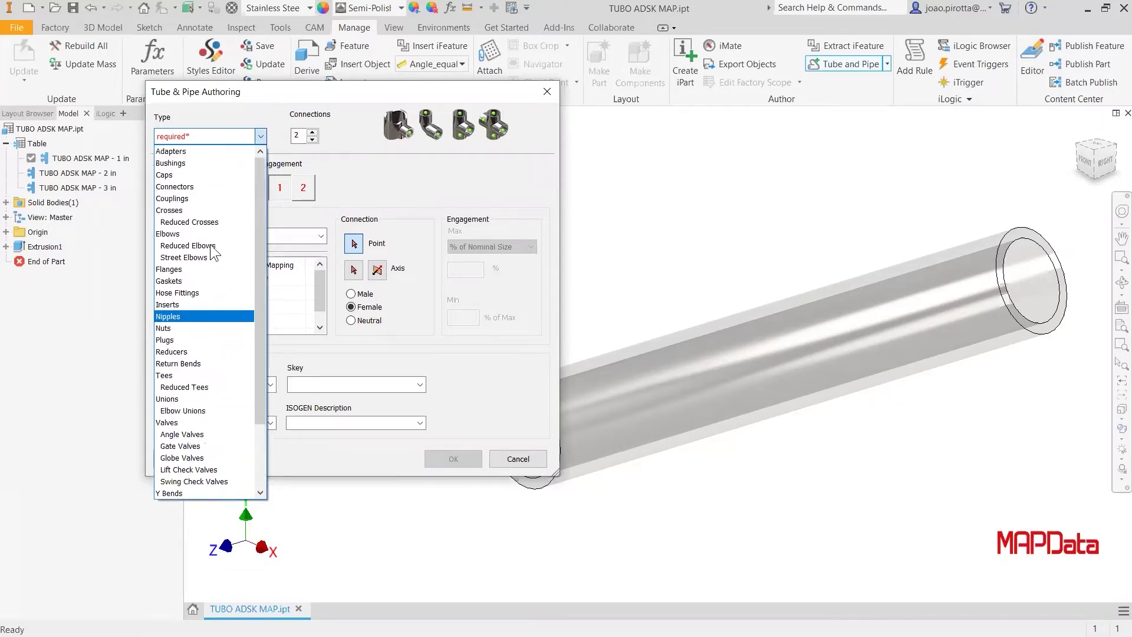
pyautogui.scroll(-1, 204, 284)
pyautogui.scroll(-1, 204, 284)
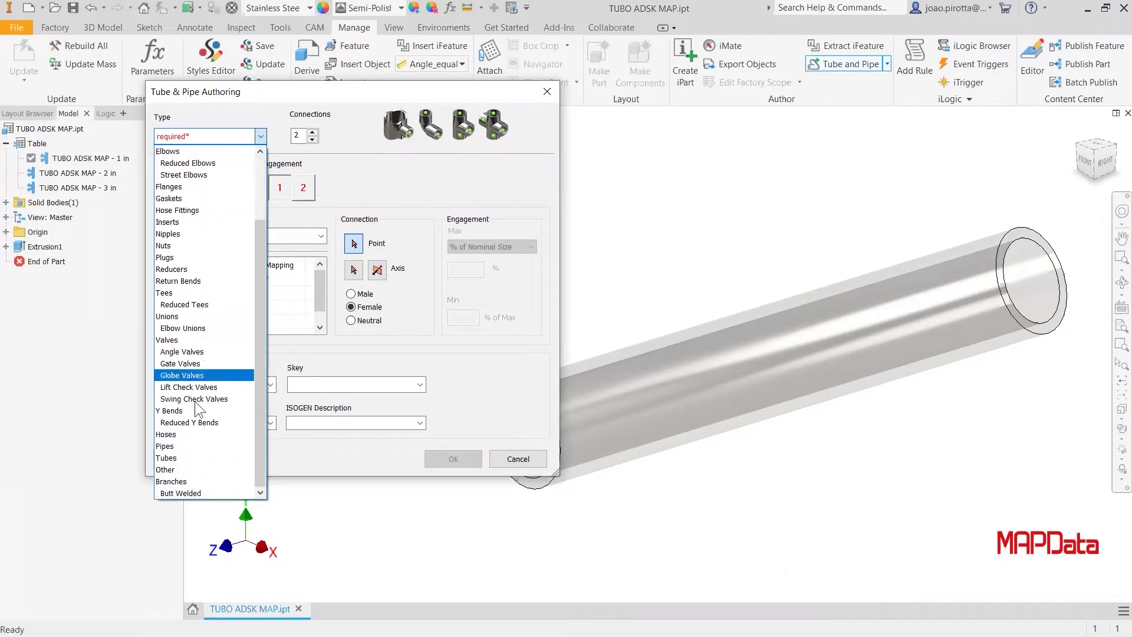
pyautogui.click(181, 443)
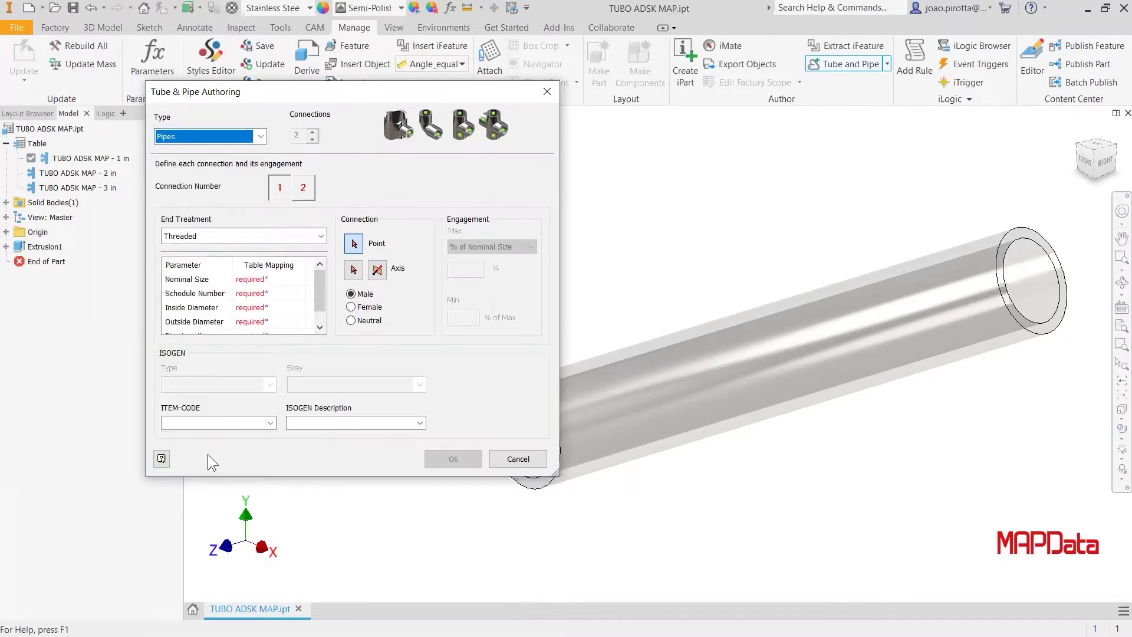
# Step: Set the end treatment of connection 1 to Welded
pyautogui.click(300, 280)
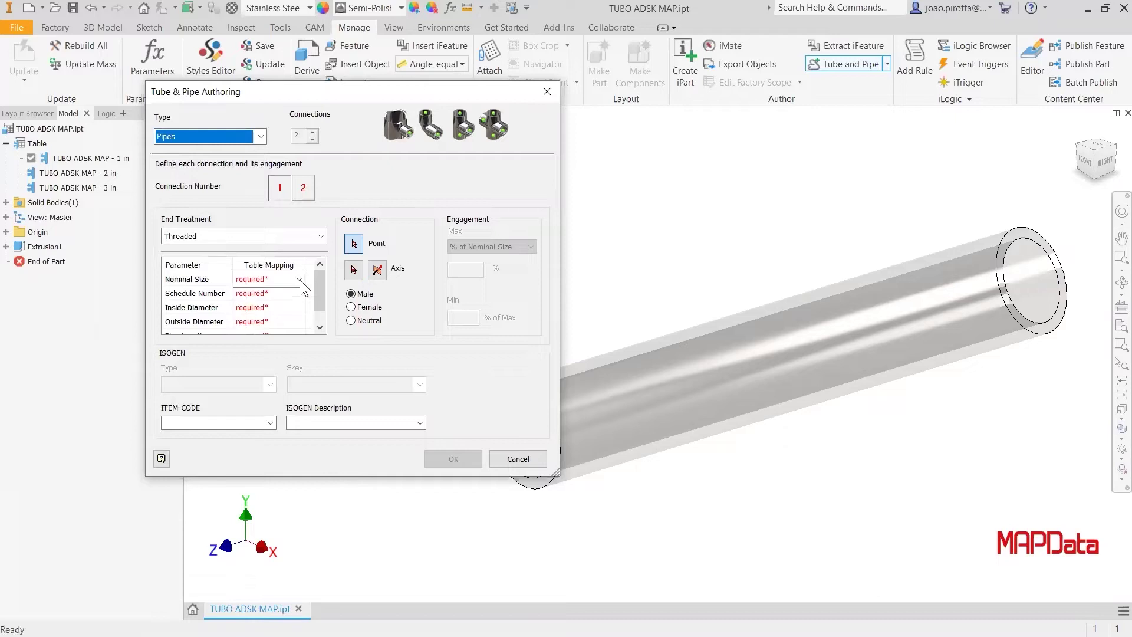
pyautogui.click(300, 279)
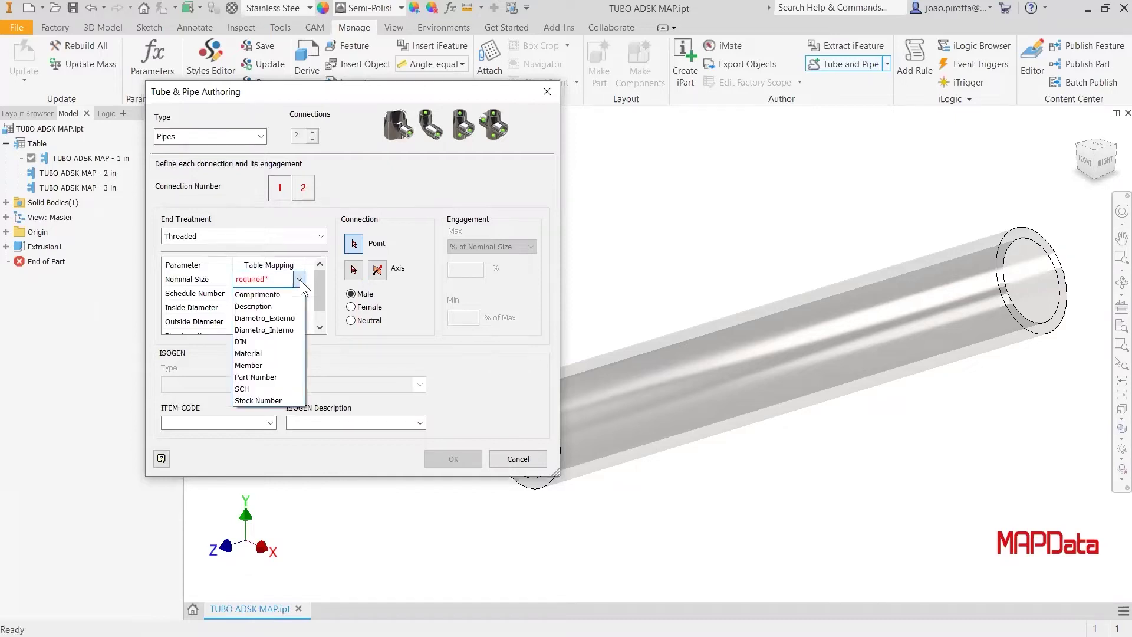
pyautogui.click(299, 279)
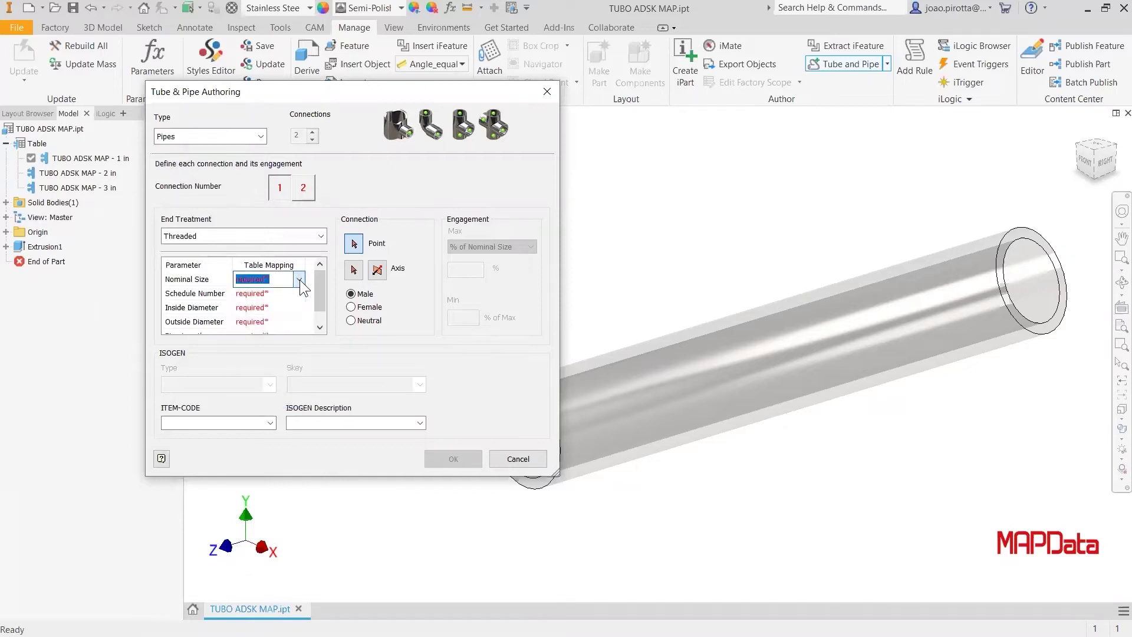
pyautogui.click(203, 235)
pyautogui.click(198, 246)
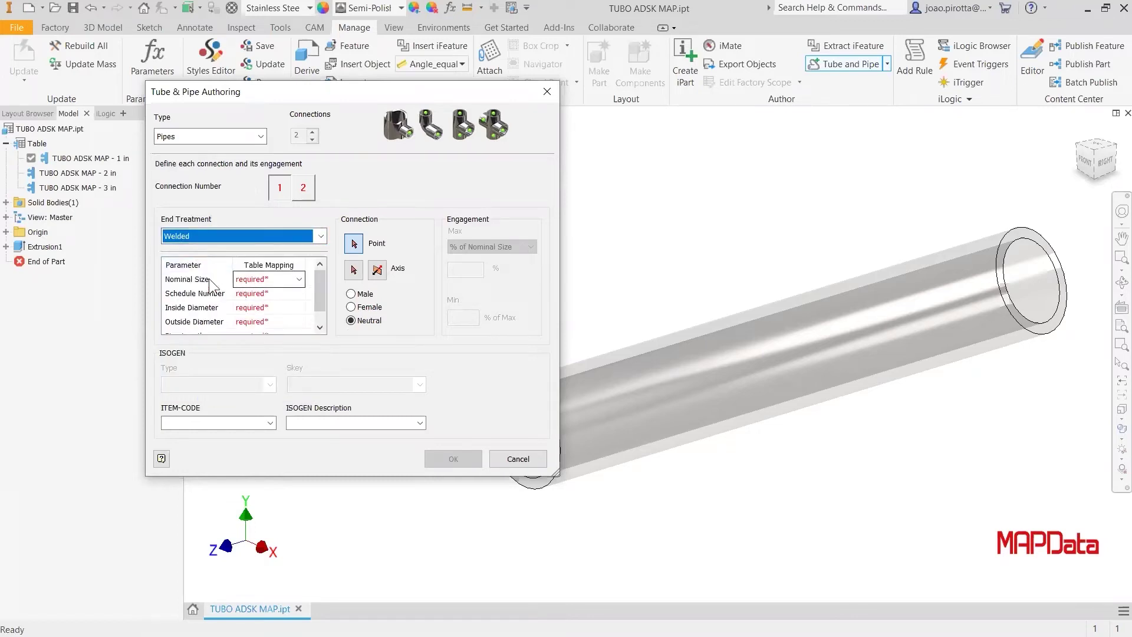
# Step: Map the Nominal Size parameter to DIN and Schedule Number to SCH
pyautogui.click(299, 279)
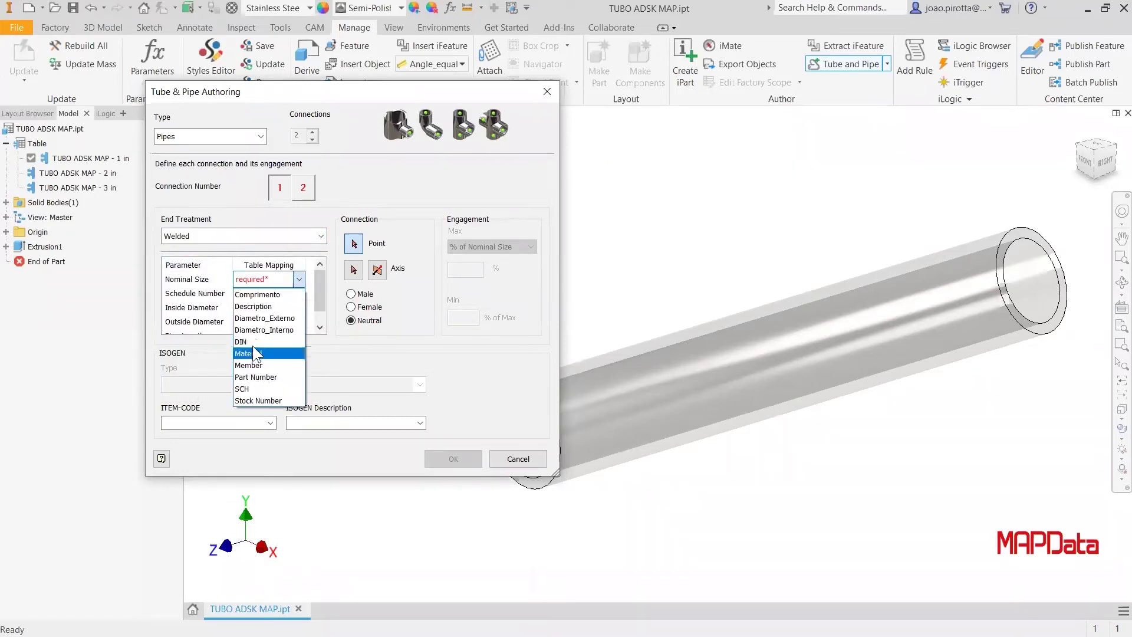
pyautogui.click(254, 345)
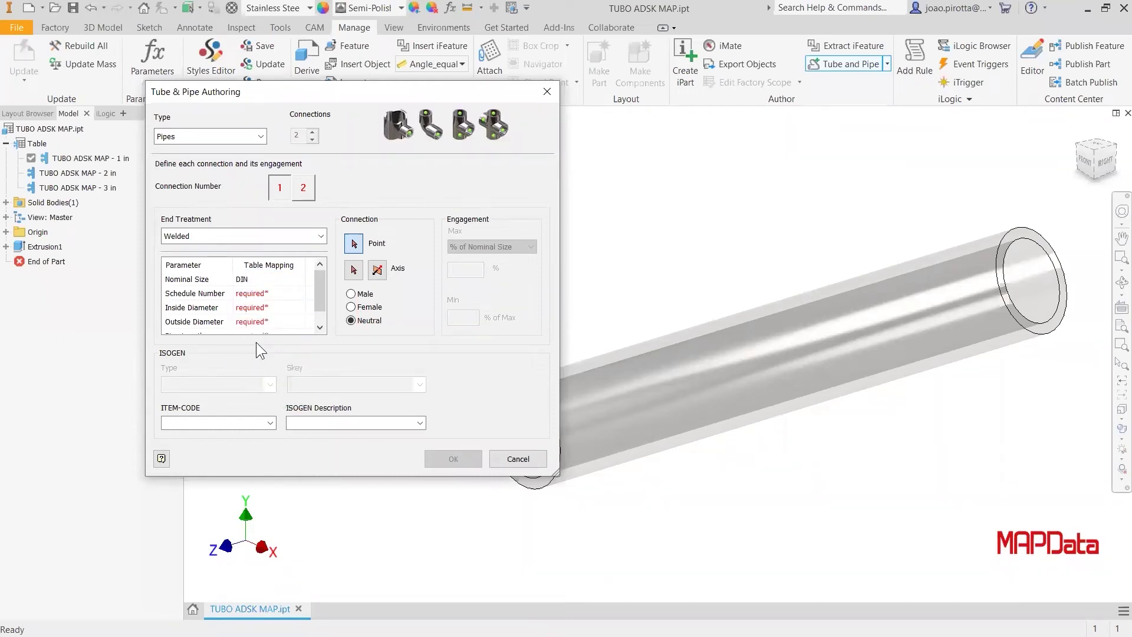
pyautogui.click(300, 293)
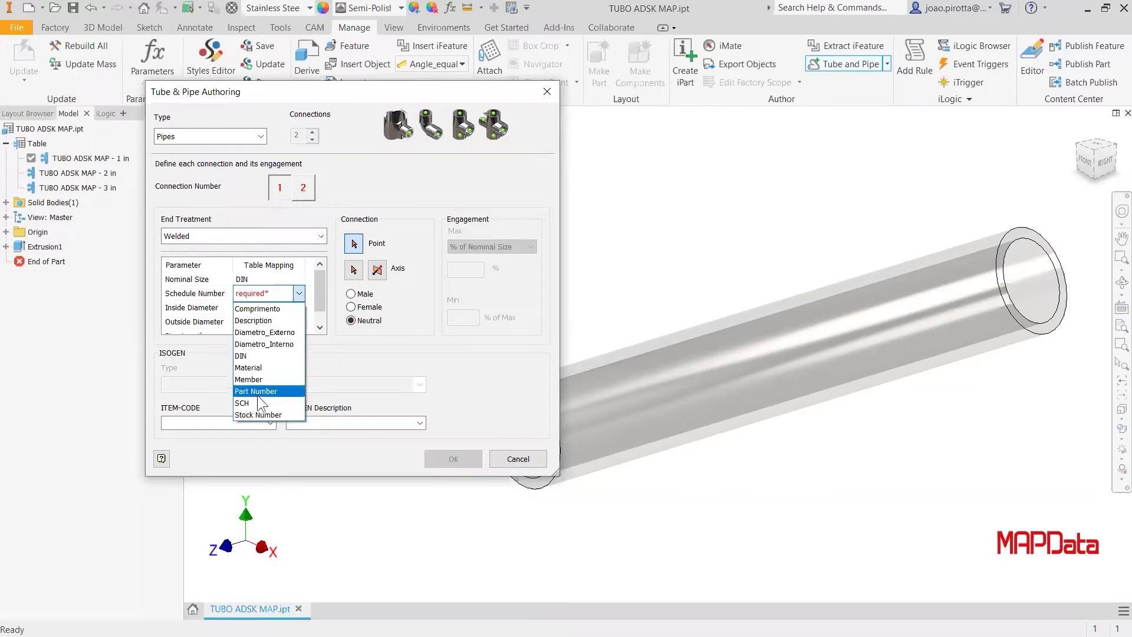
pyautogui.click(262, 389)
# Step: Map Inside Diameter to Diametro_Interno and Outside Diameter to Diametro_Externo
pyautogui.click(282, 307)
pyautogui.click(299, 307)
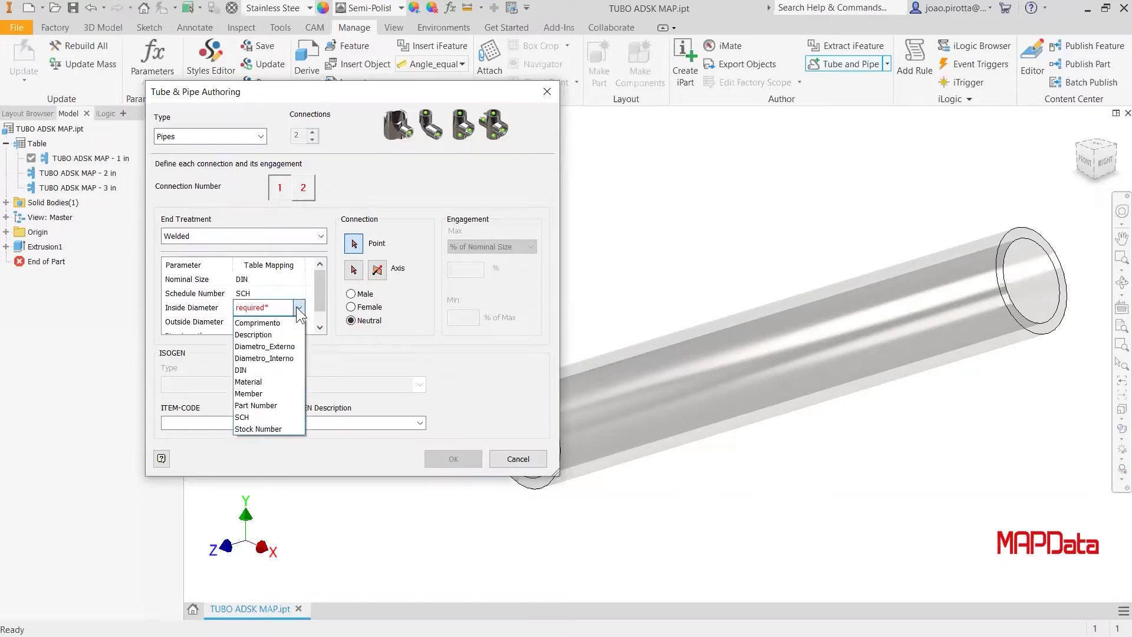
pyautogui.click(276, 358)
pyautogui.click(285, 323)
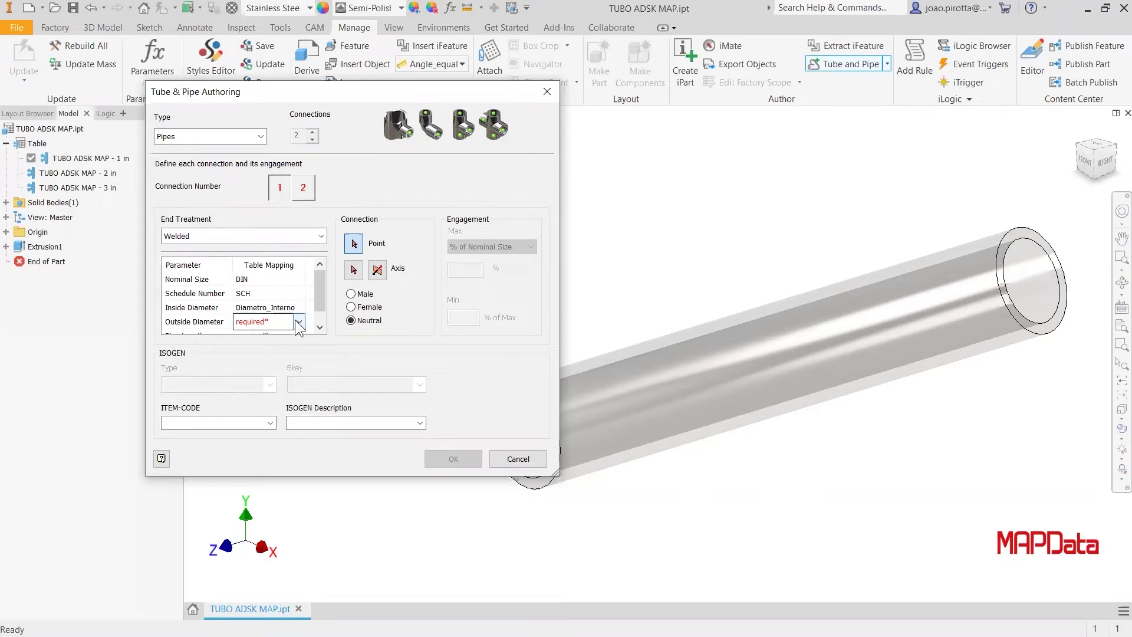
pyautogui.click(298, 321)
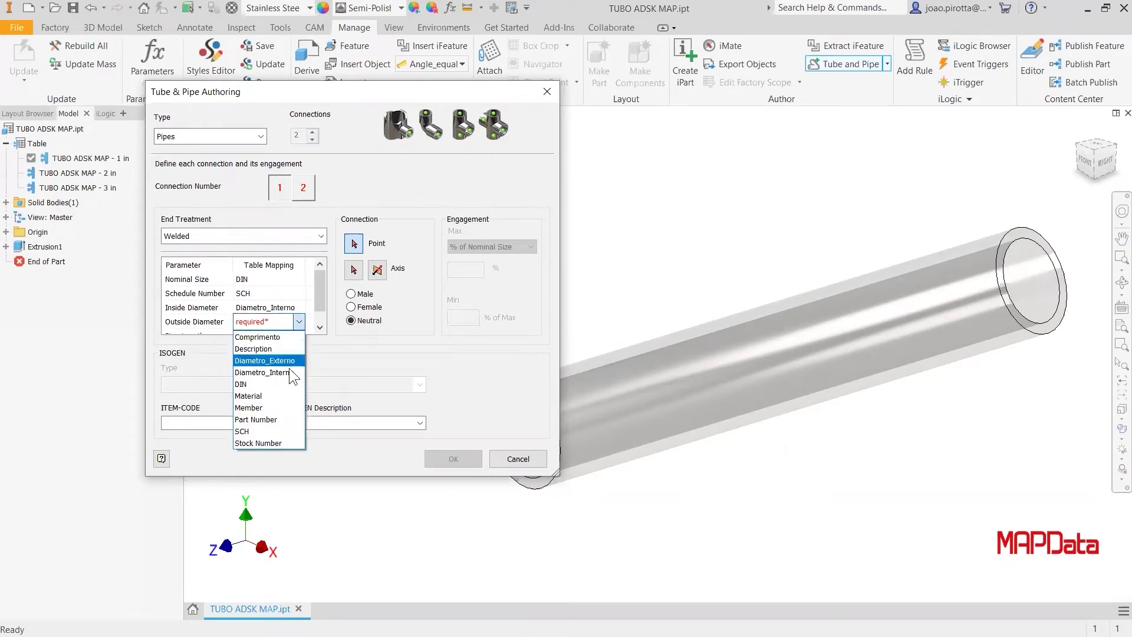
# Step: Map the Pipe Length parameter to Comprimento
pyautogui.click(311, 327)
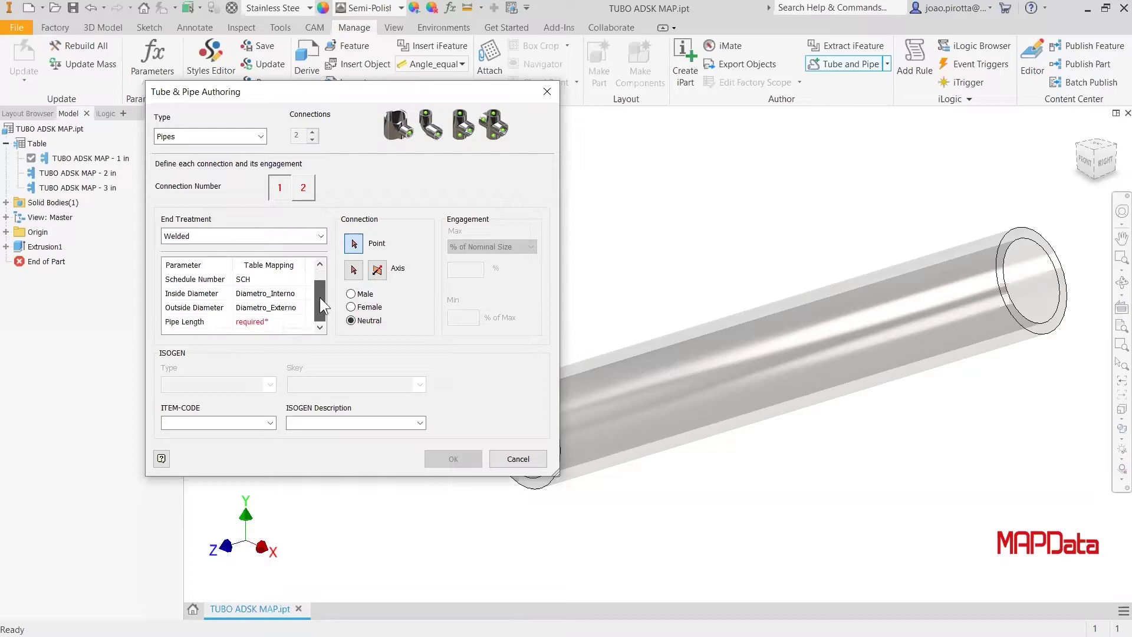
pyautogui.click(251, 323)
pyautogui.click(299, 321)
pyautogui.click(295, 337)
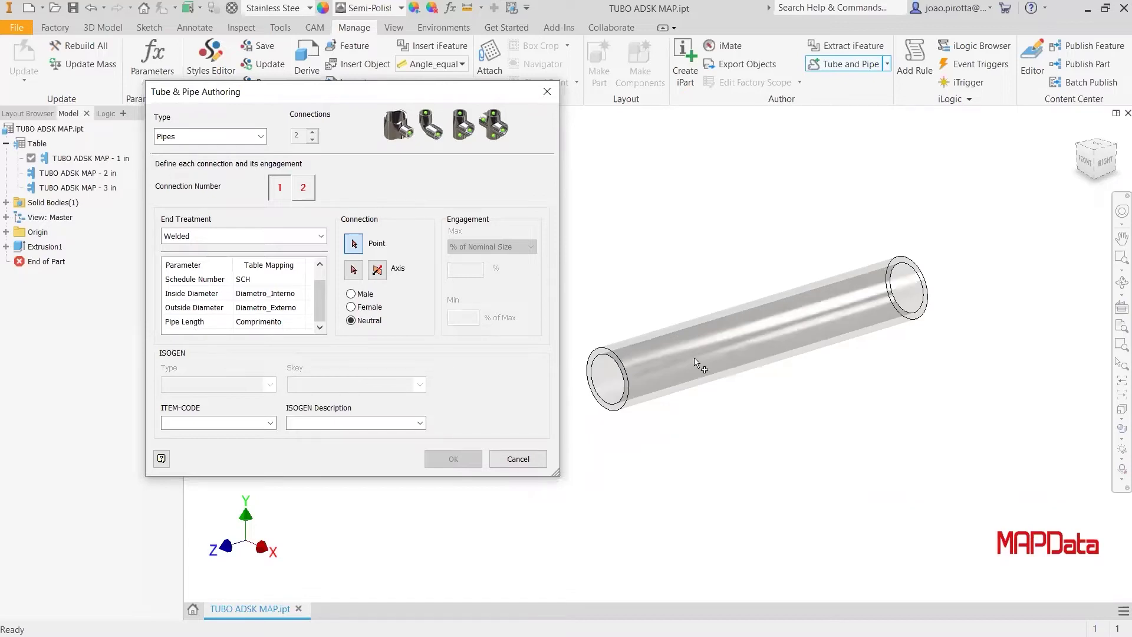
# Step: Define connection 1 on the tube's front end, taking its point and axis from the inner circular edge
pyautogui.press('F6')
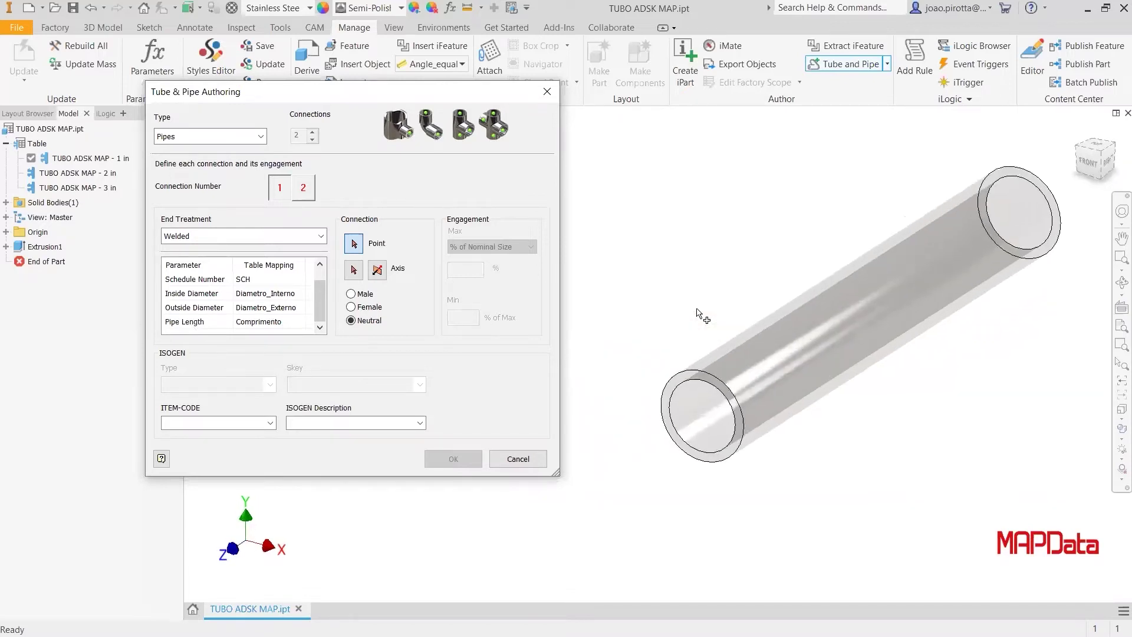
pyautogui.click(288, 190)
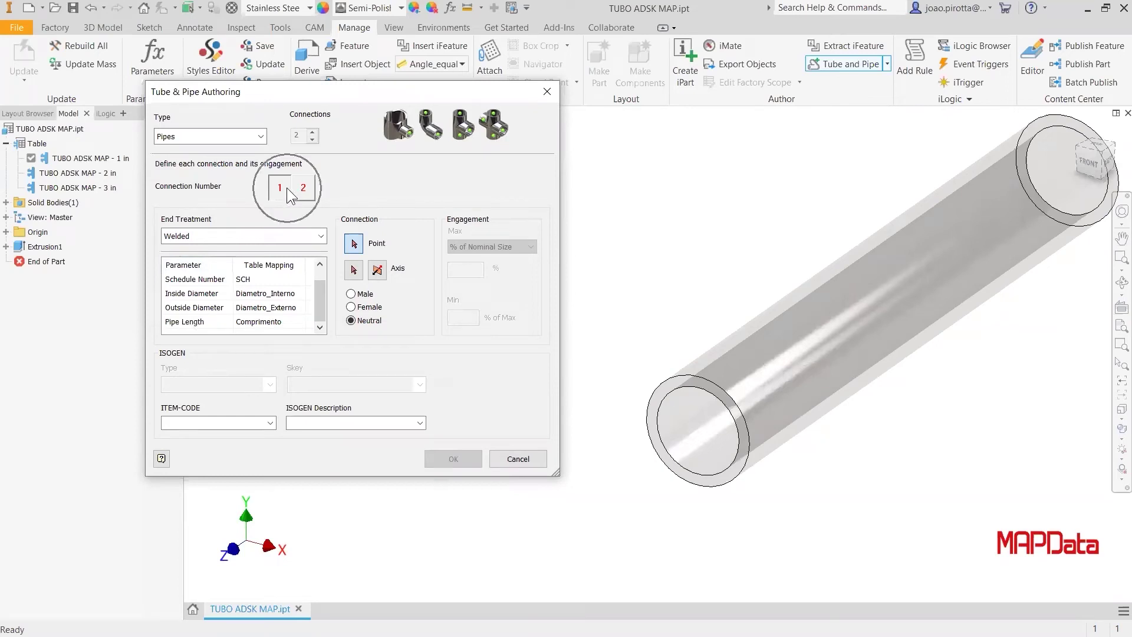
pyautogui.click(354, 247)
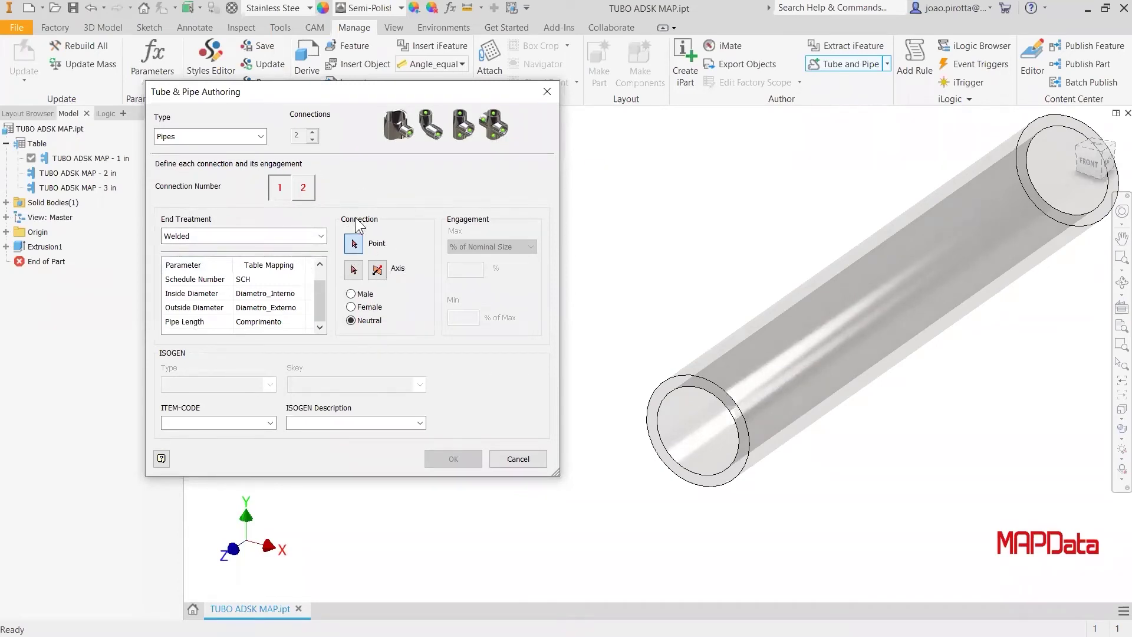
pyautogui.click(664, 406)
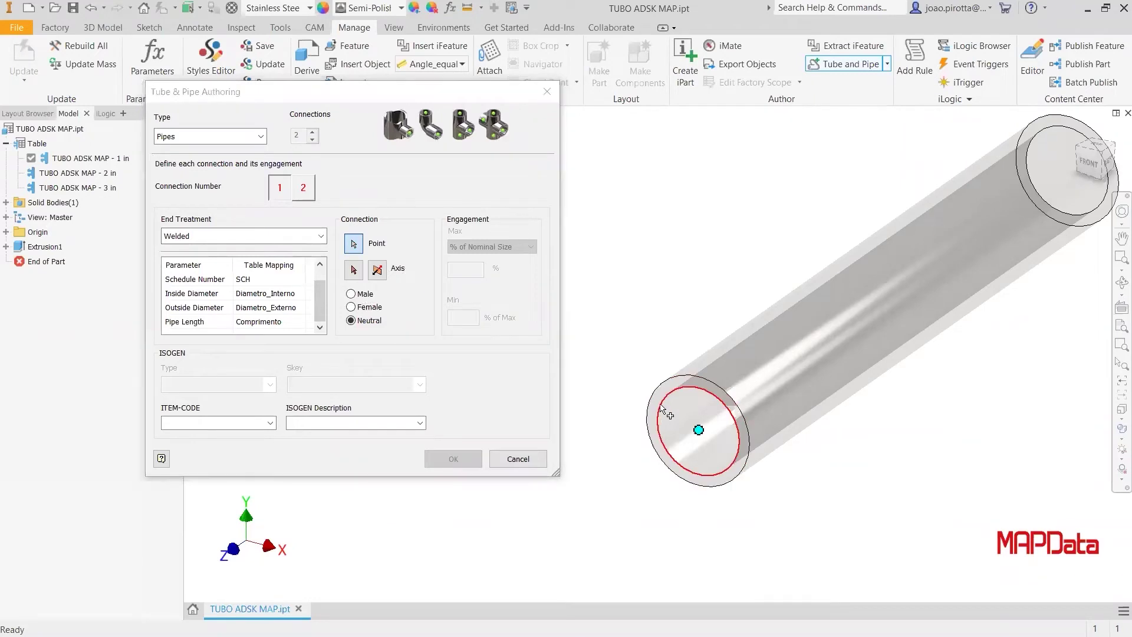
pyautogui.click(354, 269)
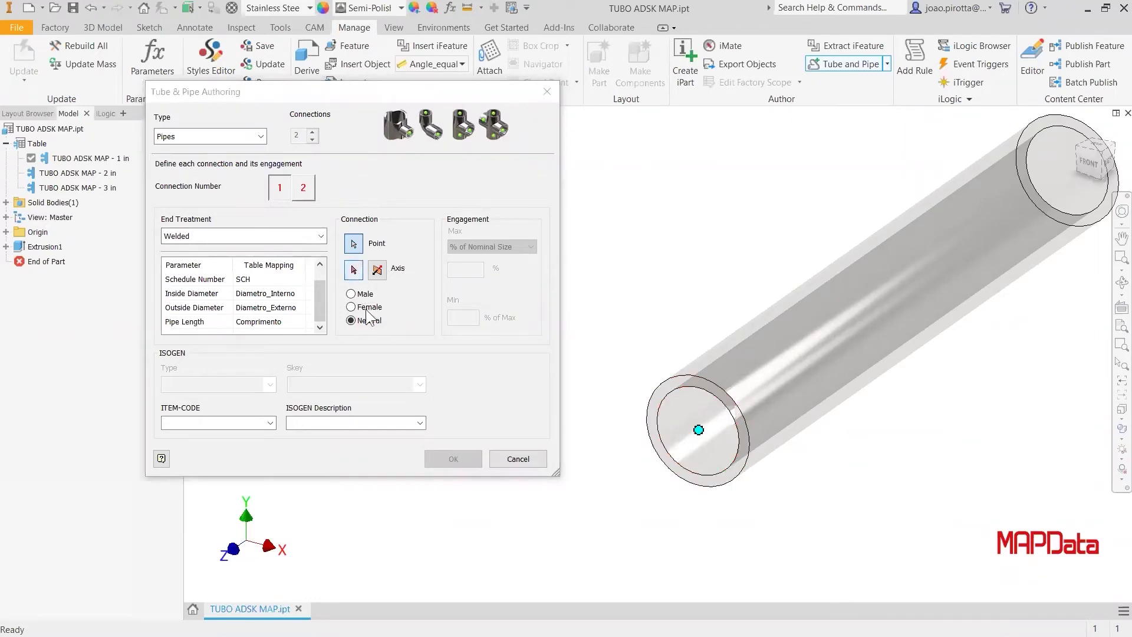
pyautogui.click(684, 466)
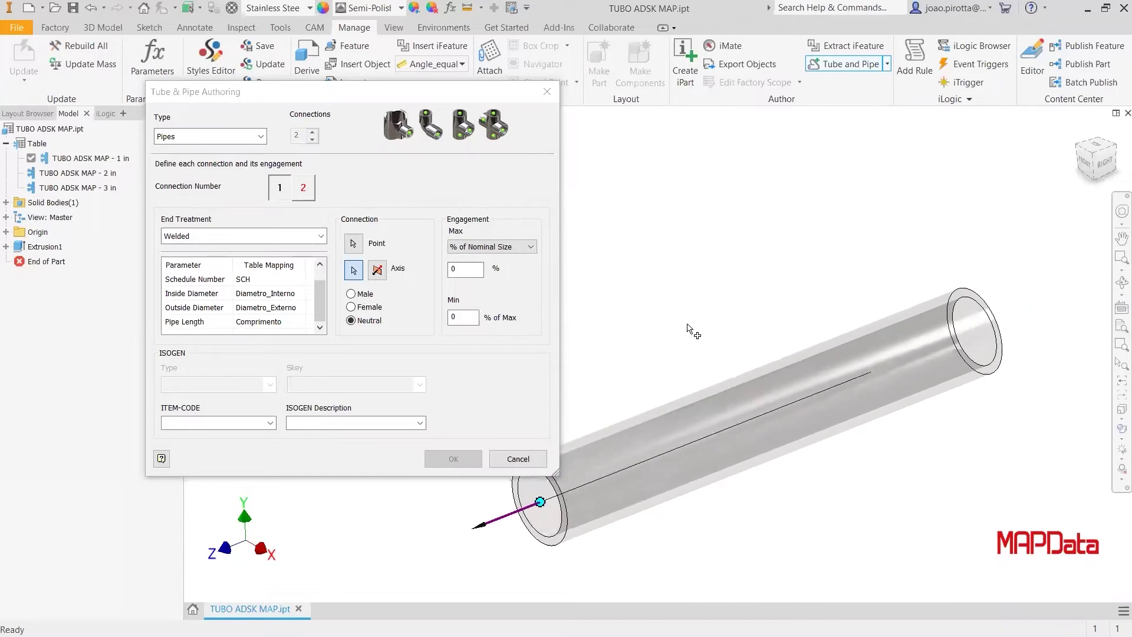
# Step: Switch to connection 2 and set its end treatment to Welded
pyautogui.click(314, 186)
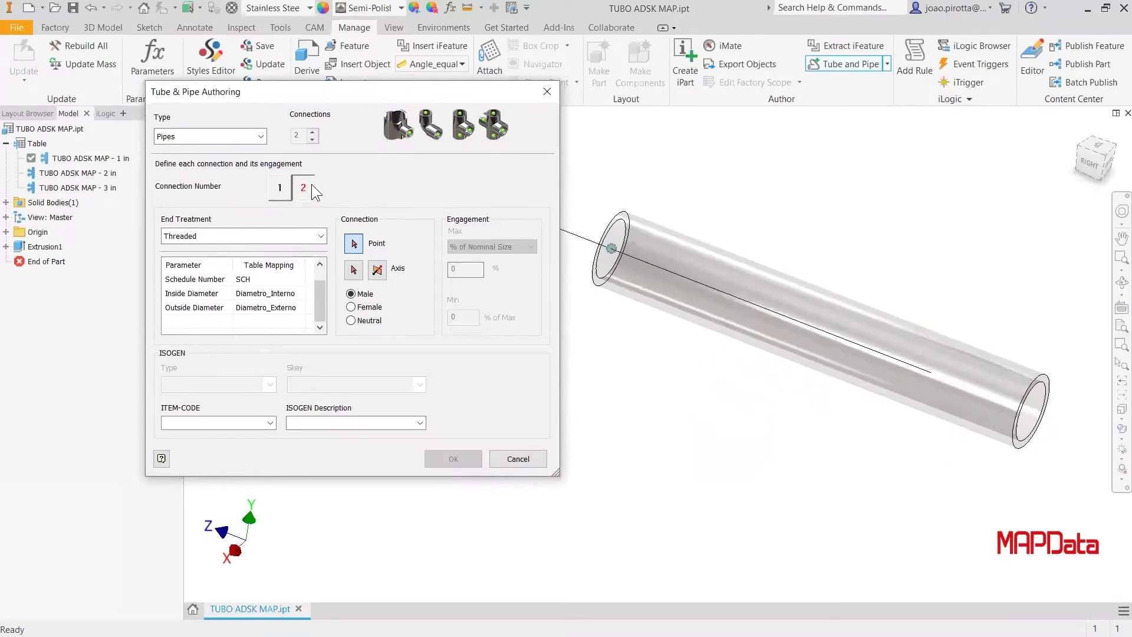
pyautogui.click(227, 236)
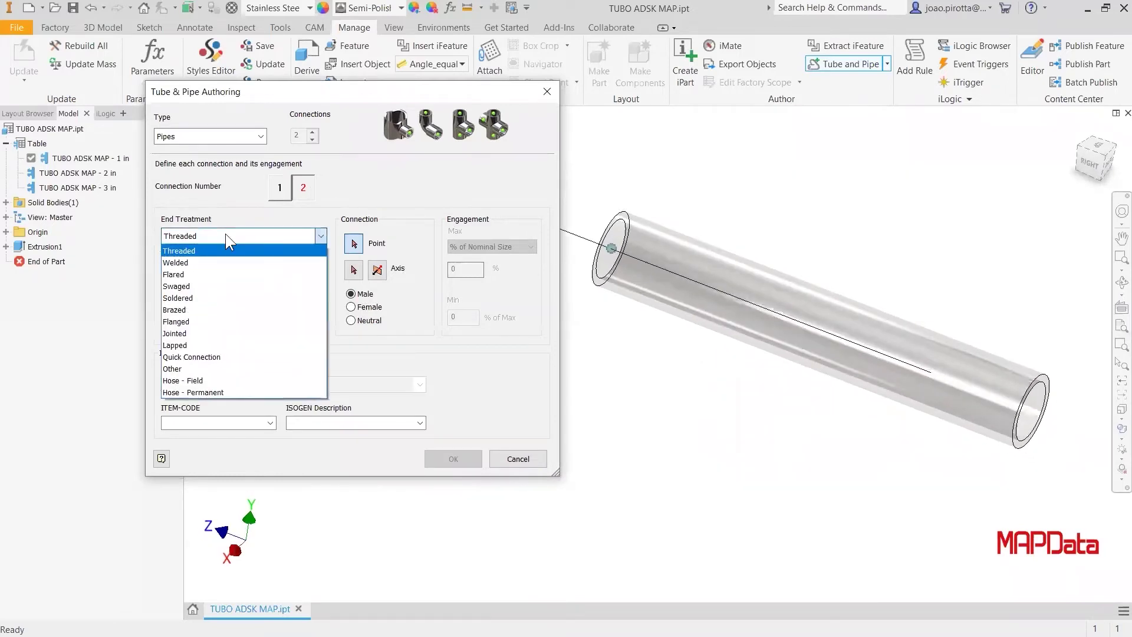
pyautogui.click(213, 263)
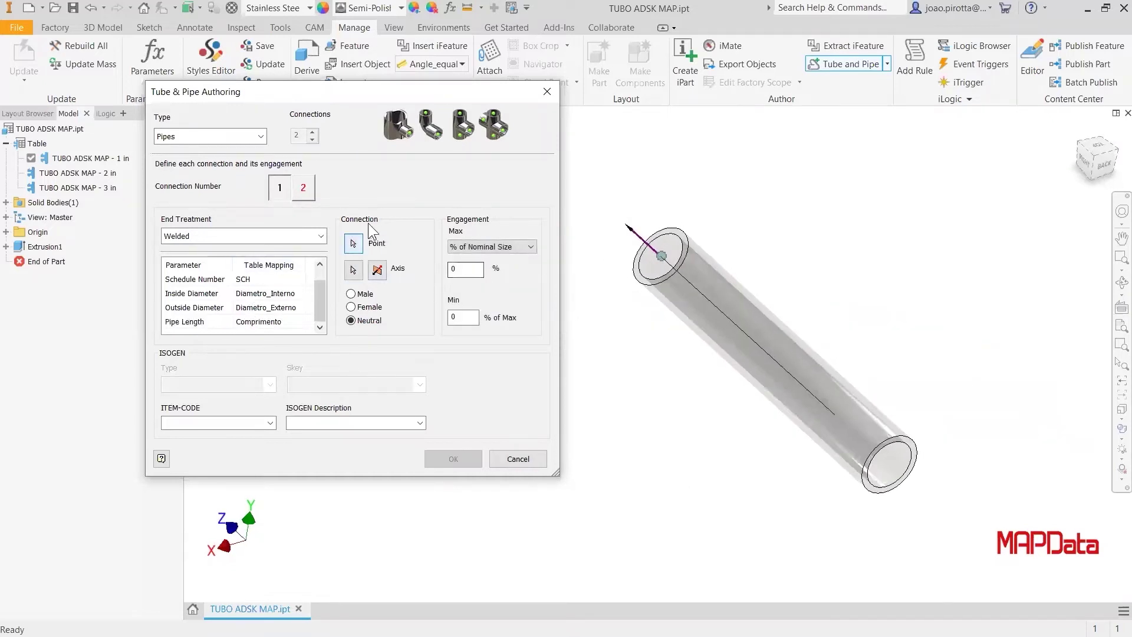
# Step: Move connection 1's point to the opposite end of the tube and flip its axis outward
pyautogui.click(354, 243)
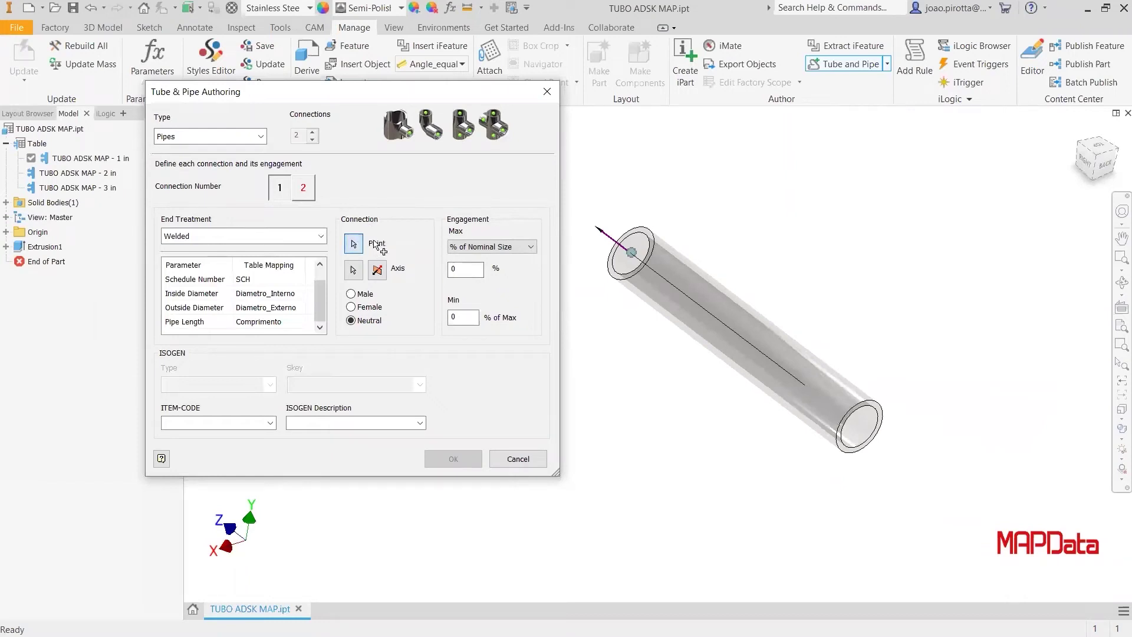
pyautogui.click(887, 412)
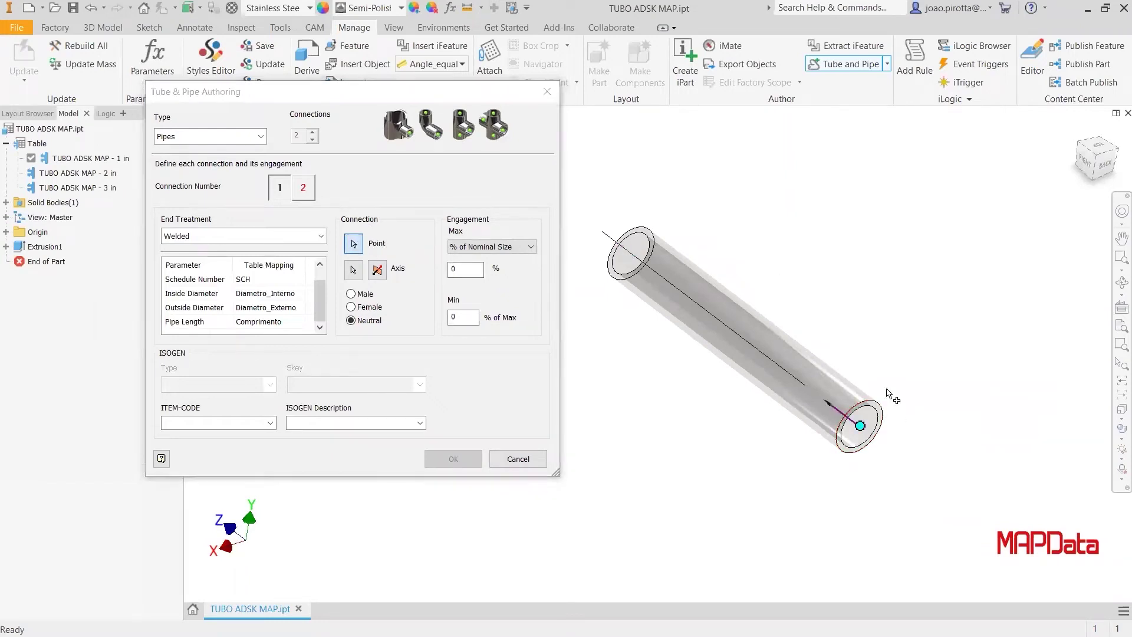
pyautogui.click(378, 271)
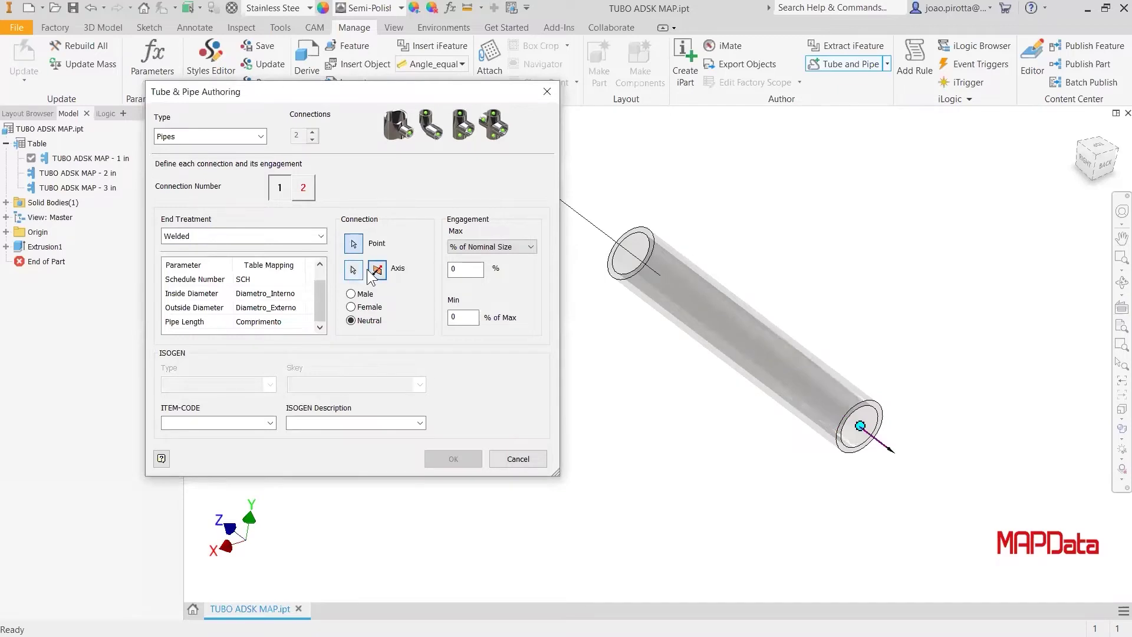
pyautogui.scroll(4, 862, 432)
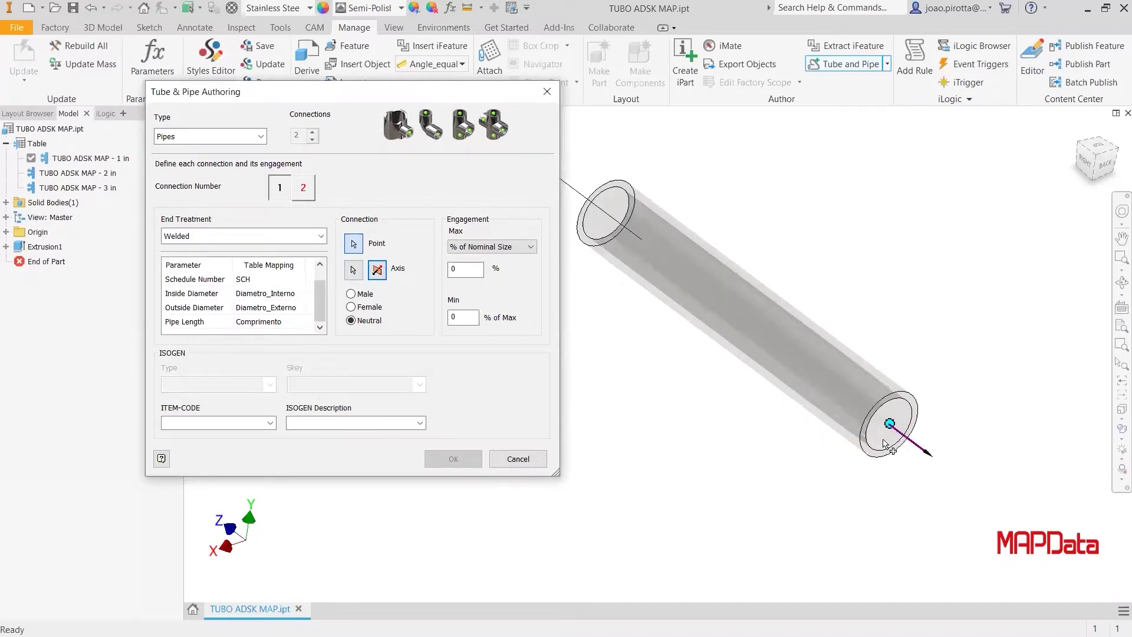
pyautogui.click(356, 271)
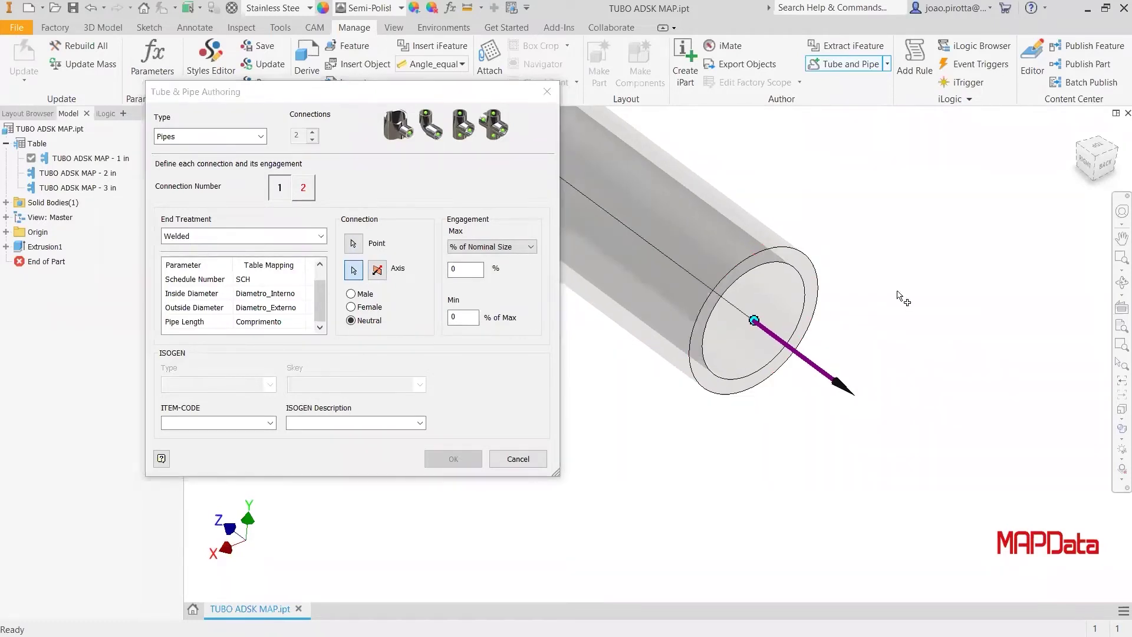
pyautogui.scroll(-5, 902, 298)
# Step: Redefine connection 1 from the circular edge at the tube's other end, with its axis pointing outward
pyautogui.click(303, 186)
pyautogui.click(281, 186)
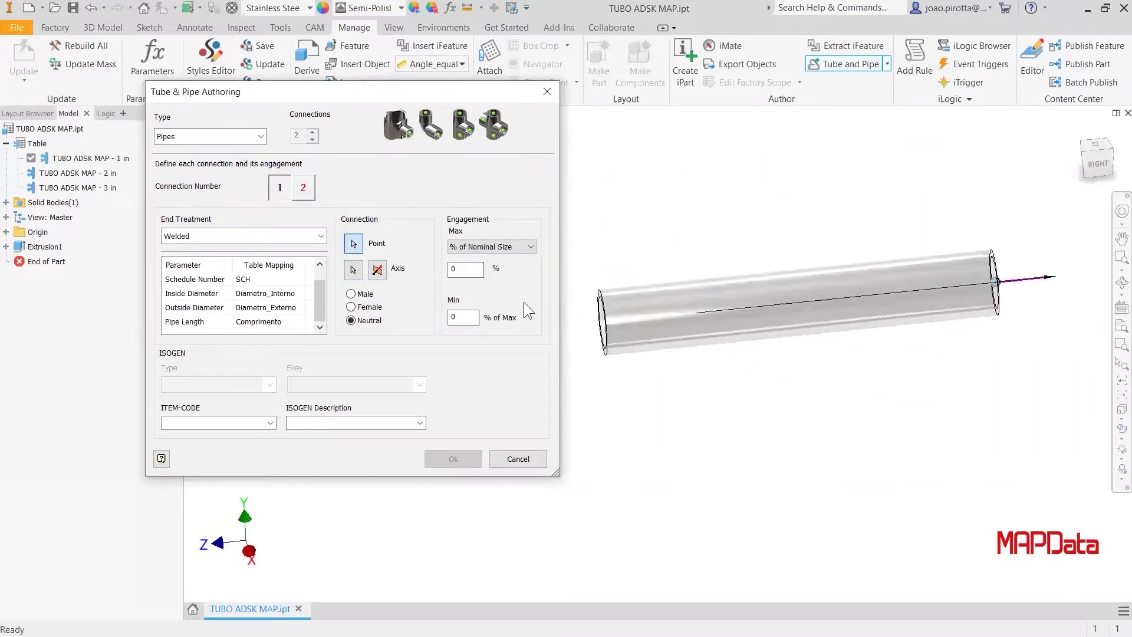
pyautogui.click(599, 323)
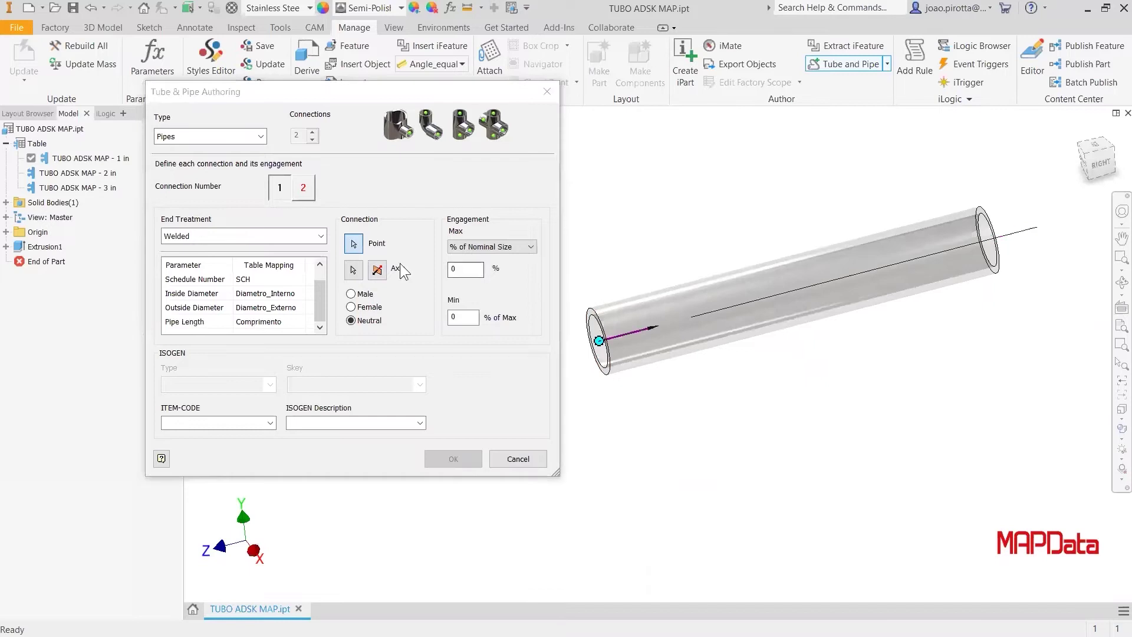
pyautogui.click(353, 270)
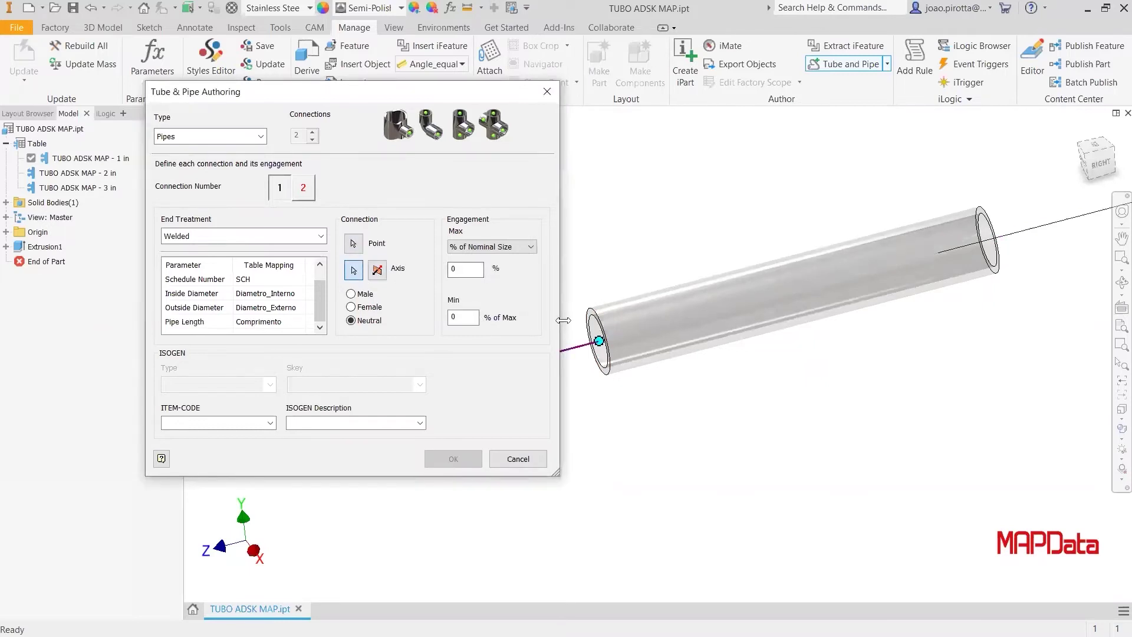
pyautogui.click(596, 310)
pyautogui.click(377, 270)
# Step: Define connection 2 at the opposite tube end, taking point and axis from its circular edges and flipping the axis outward
pyautogui.click(307, 190)
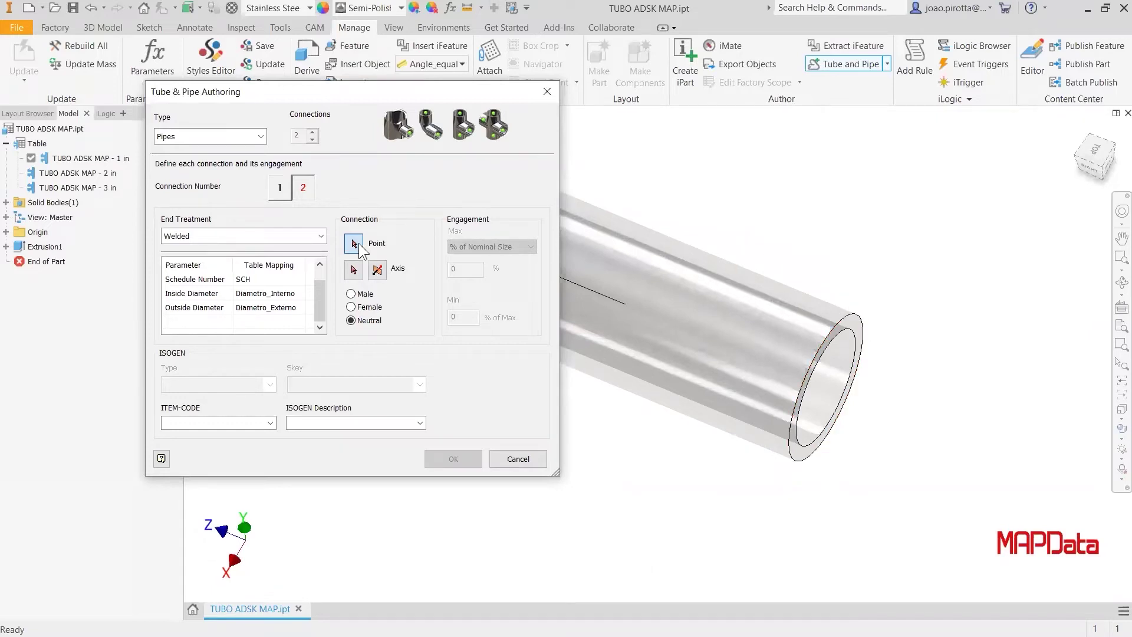
pyautogui.click(856, 323)
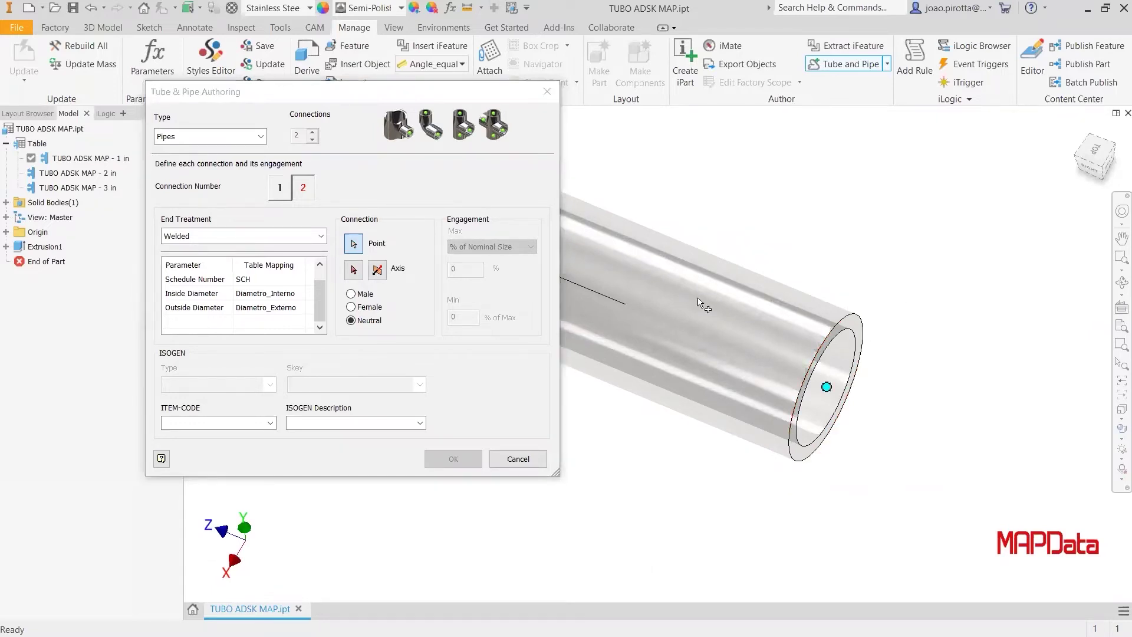
pyautogui.click(355, 271)
pyautogui.click(864, 318)
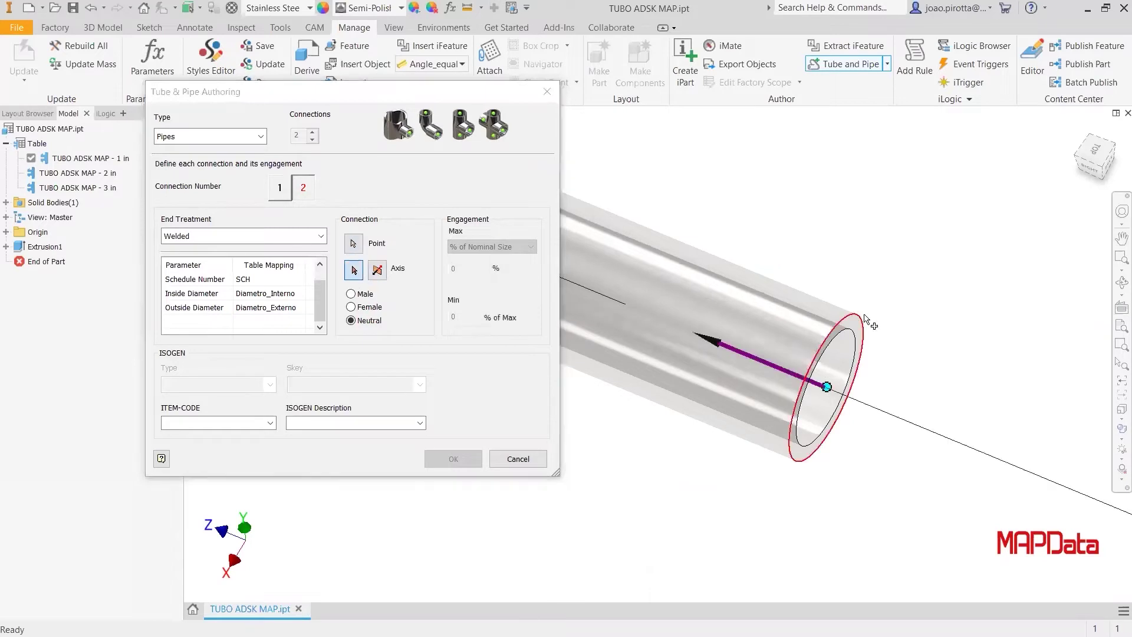
pyautogui.click(377, 270)
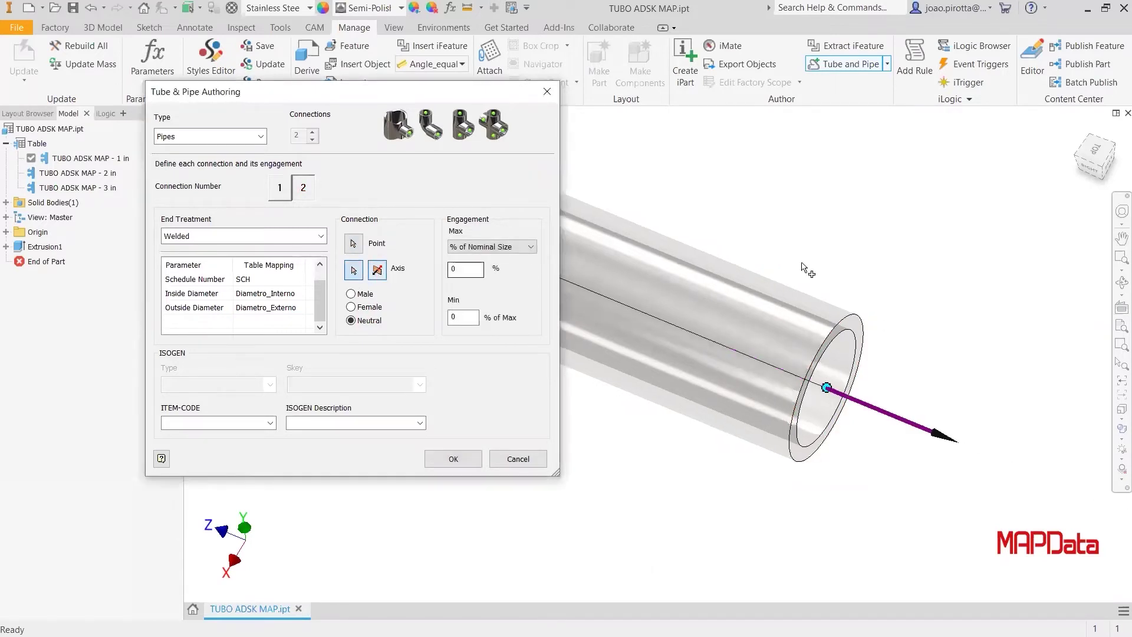
pyautogui.press('F6')
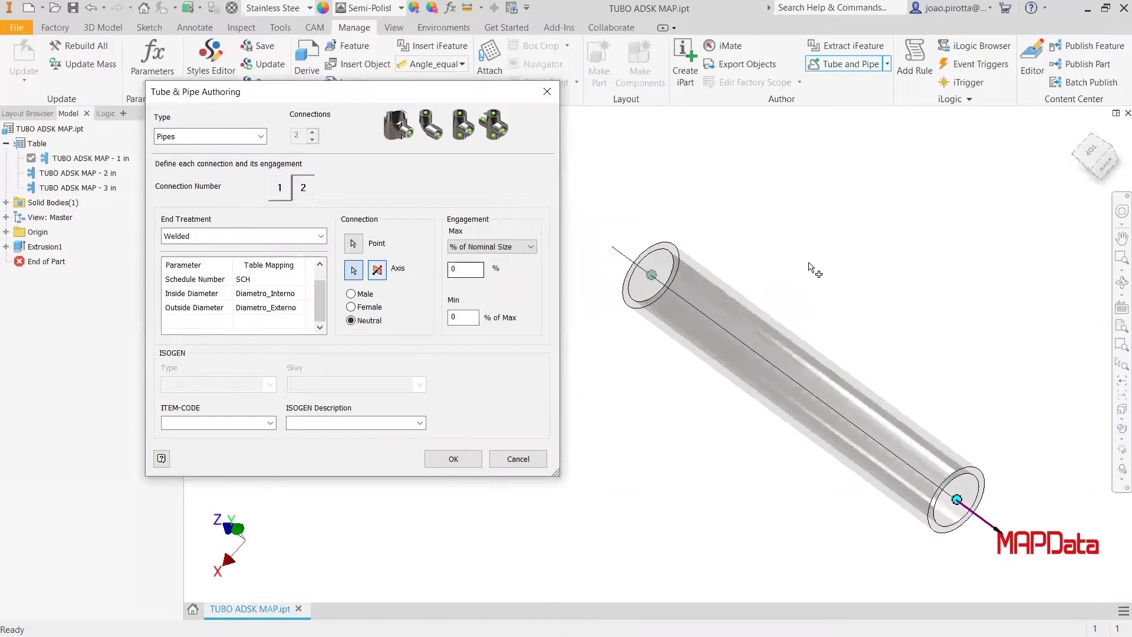
# Step: Compare connections 1 and 2, checking their end treatment, mapped parameters, points and axis directions
pyautogui.click(278, 197)
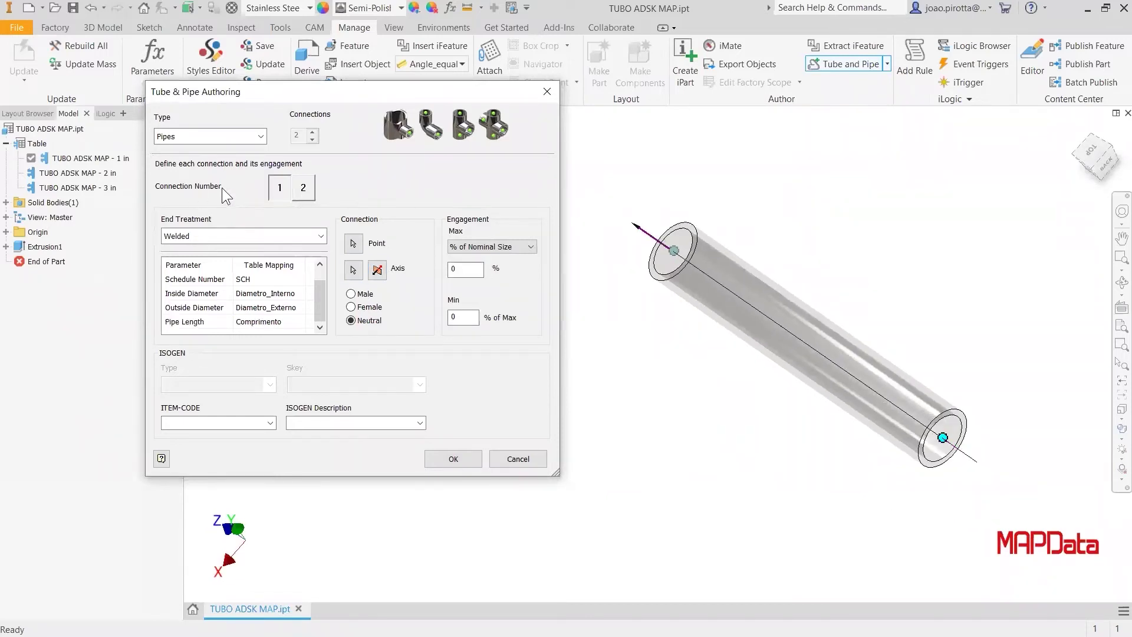
pyautogui.click(301, 190)
pyautogui.click(281, 195)
pyautogui.click(298, 195)
pyautogui.click(281, 195)
pyautogui.click(301, 194)
pyautogui.click(282, 192)
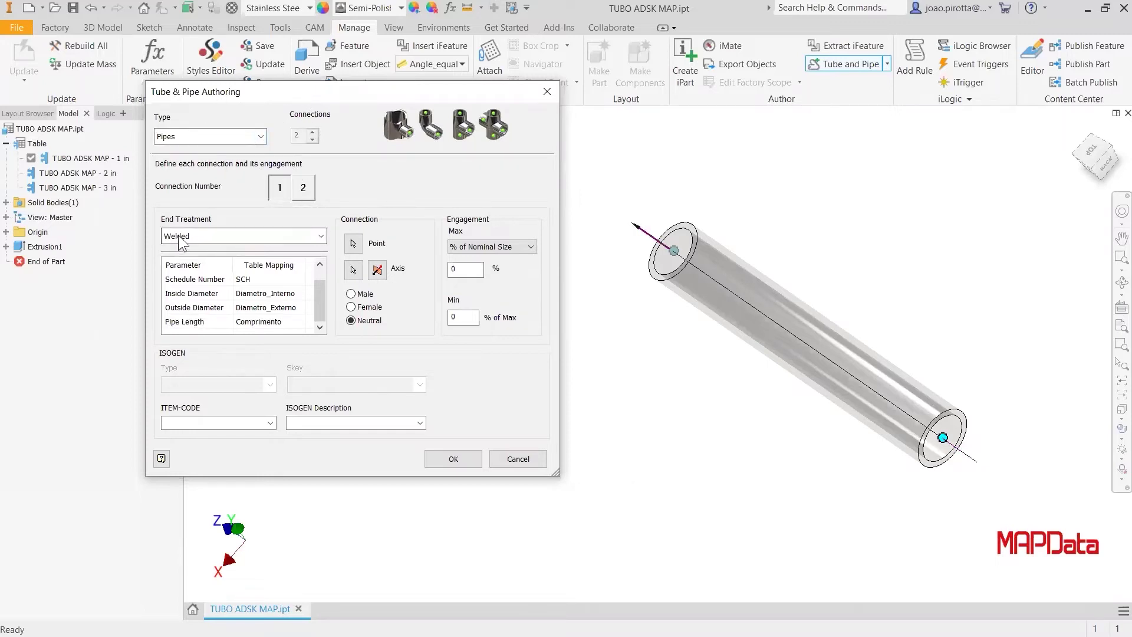
pyautogui.click(297, 193)
pyautogui.click(281, 190)
pyautogui.click(301, 190)
pyautogui.click(281, 190)
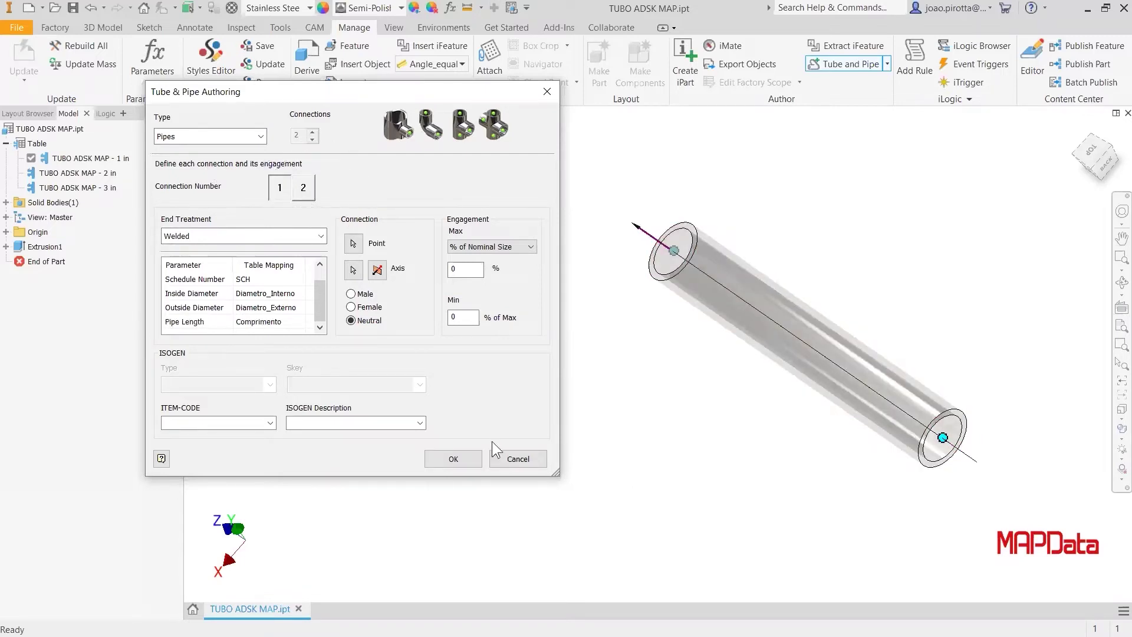
# Step: Complete the Tube & Pipe authoring of the part and dismiss the result message
pyautogui.click(452, 459)
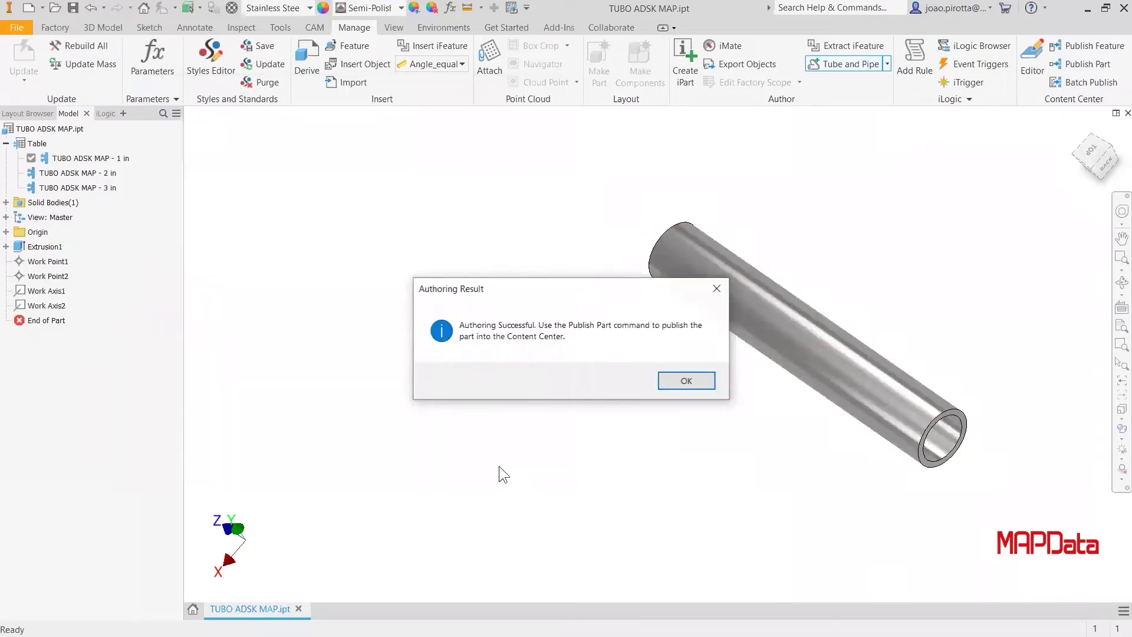
pyautogui.click(691, 383)
# Step: Orient the tube to the Back view and set its iProperties preview picture to Active Window on Save
pyautogui.click(1104, 170)
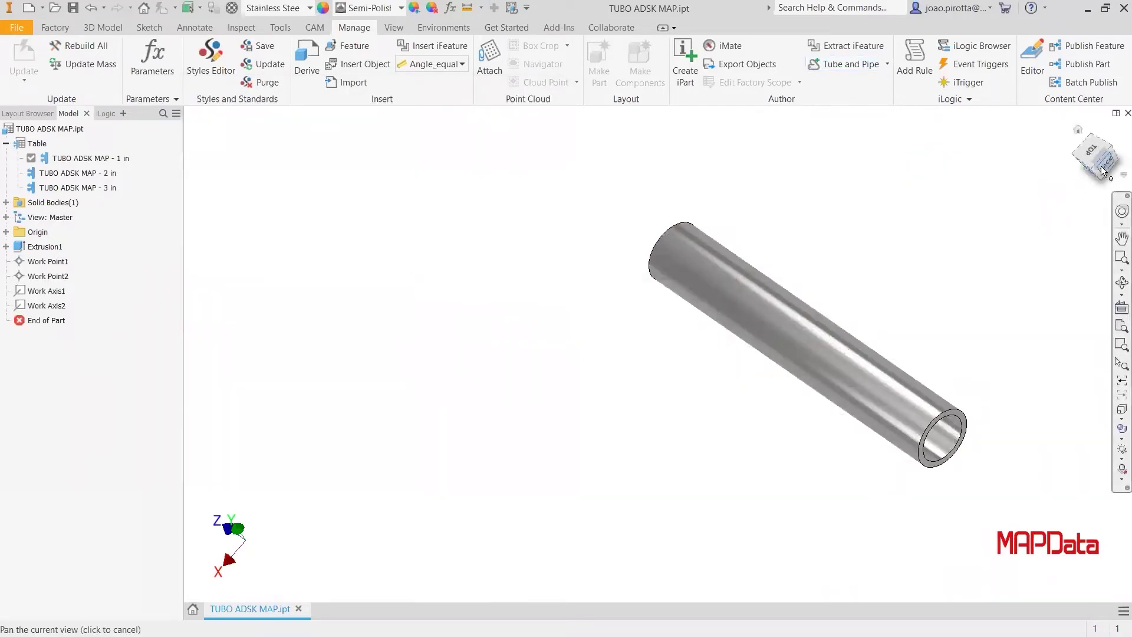
pyautogui.click(30, 127)
pyautogui.rightClick(31, 128)
pyautogui.click(73, 314)
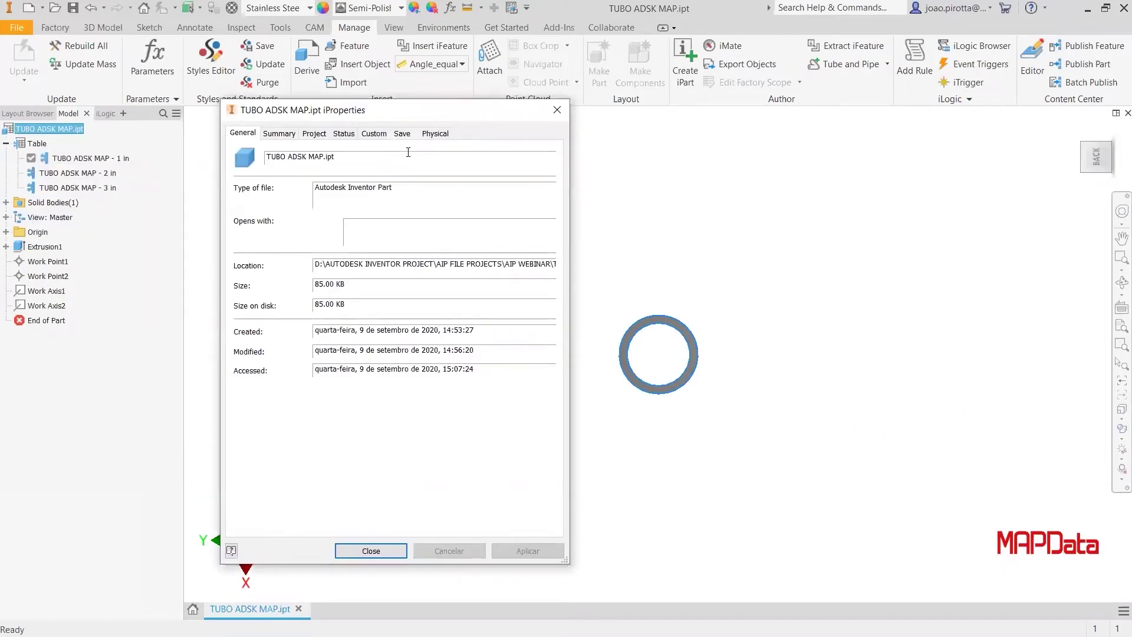
pyautogui.click(405, 133)
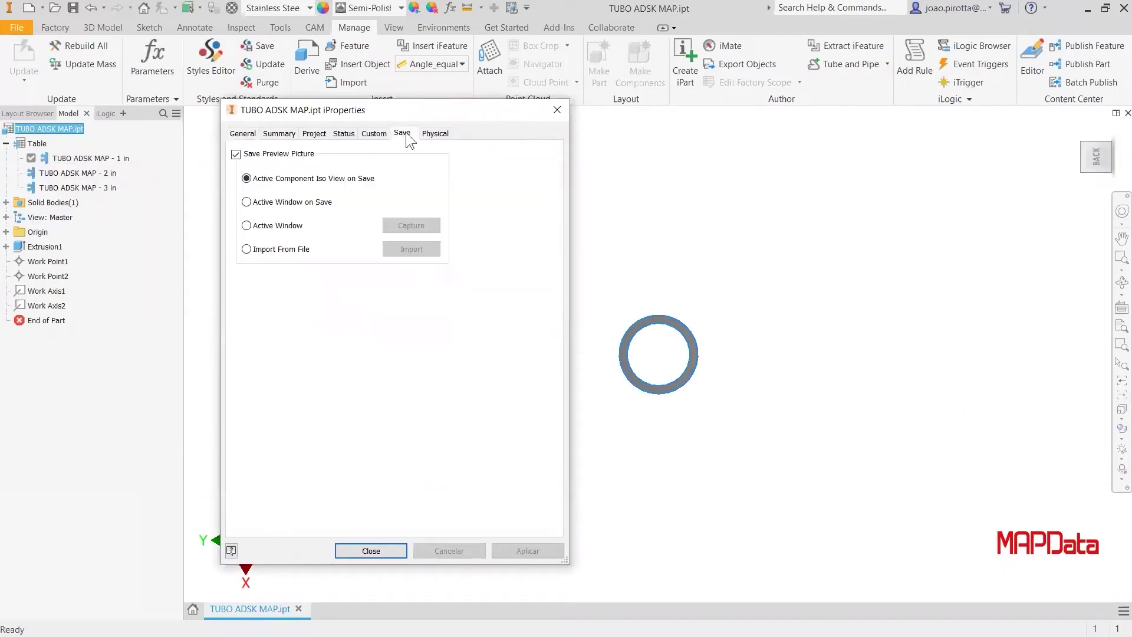
pyautogui.click(274, 201)
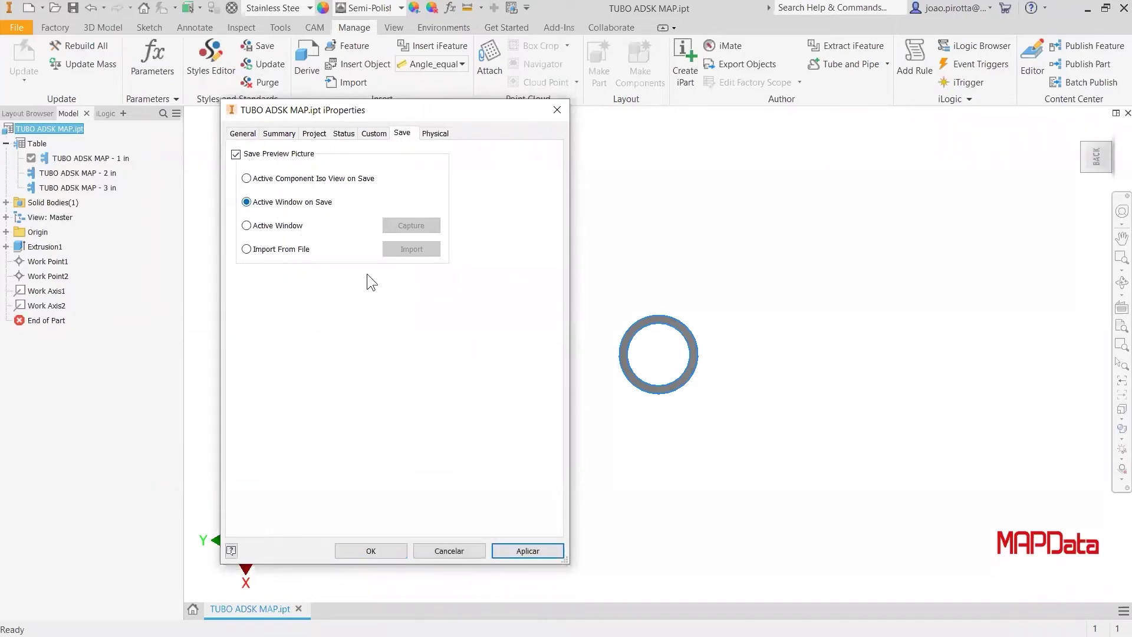
pyautogui.click(519, 550)
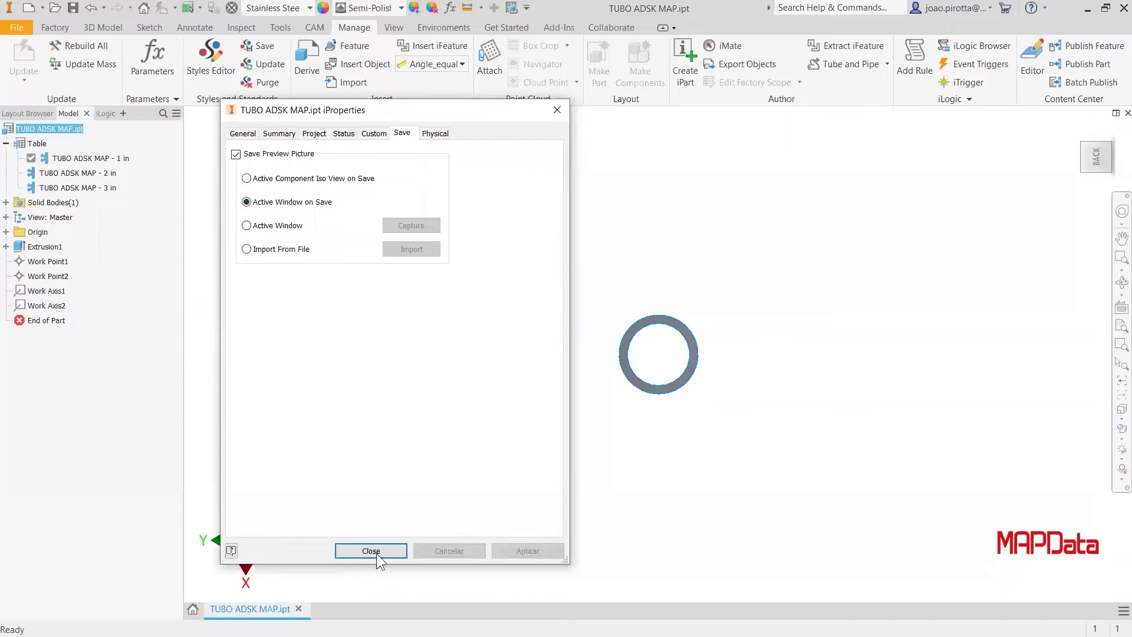
pyautogui.click(373, 552)
pyautogui.middleClick(833, 525)
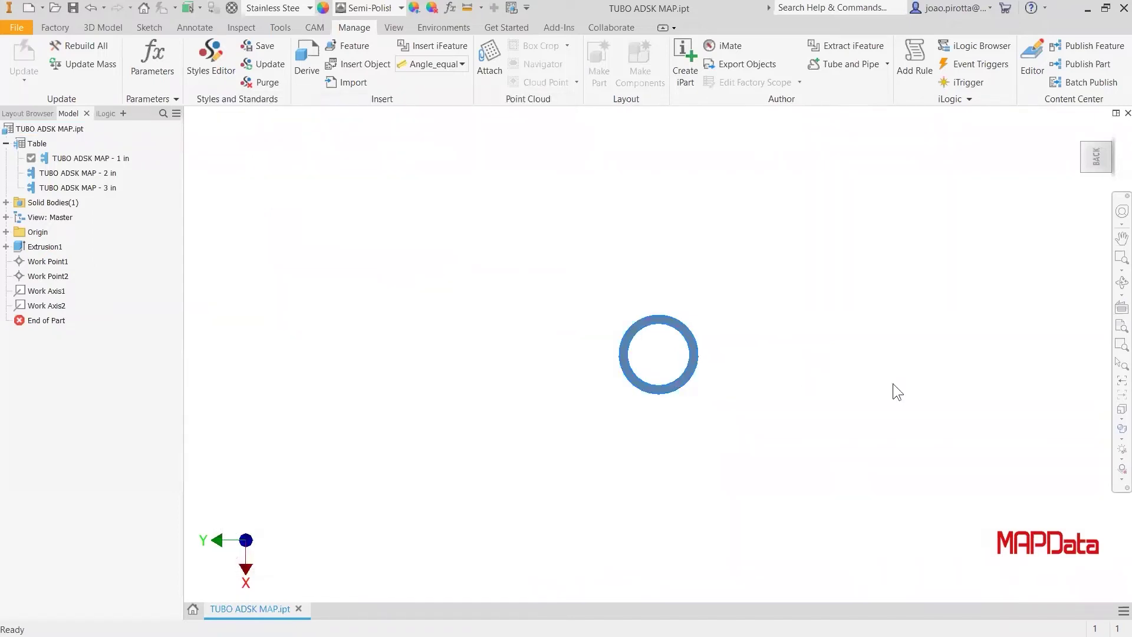
# Step: Start publishing the part to the Inventor T&P Webinar library with English as the language
pyautogui.click(281, 353)
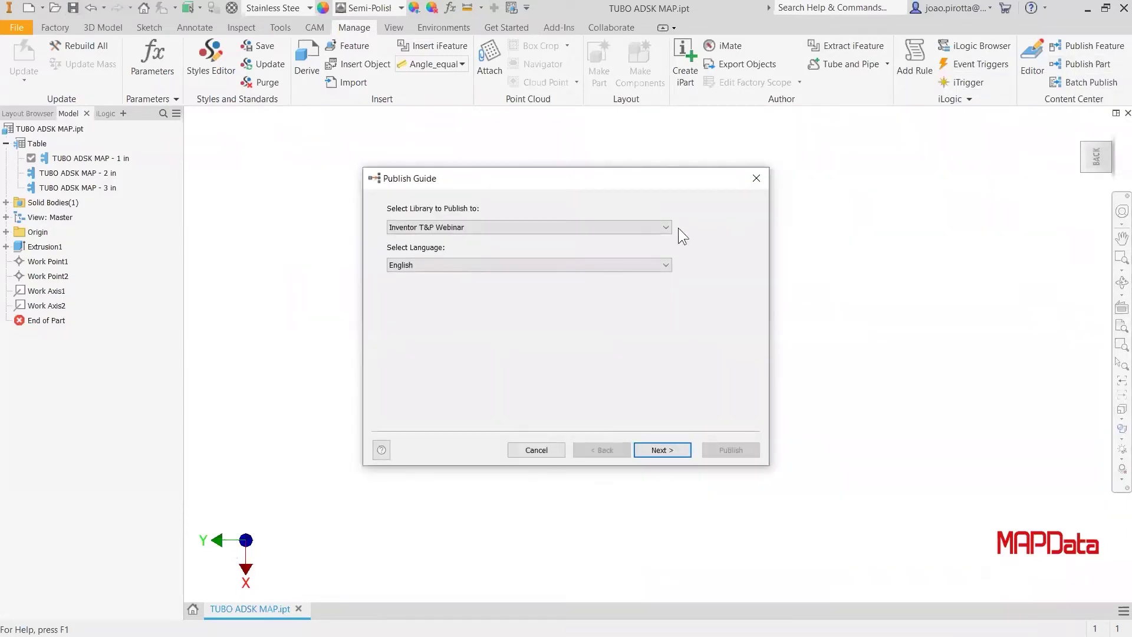
pyautogui.click(647, 230)
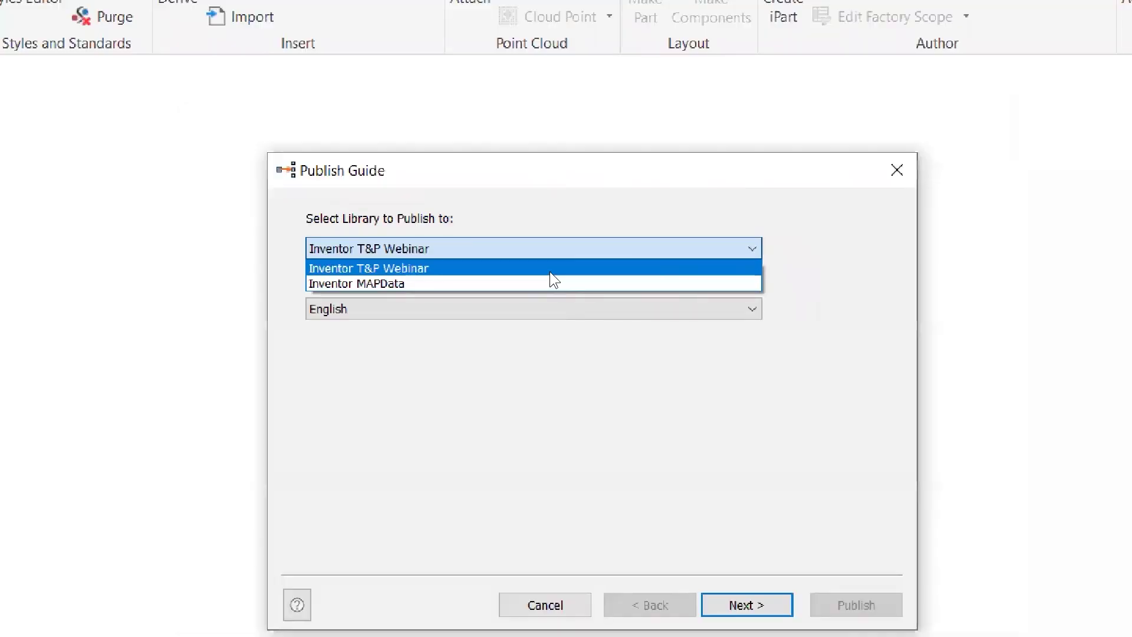
pyautogui.click(567, 320)
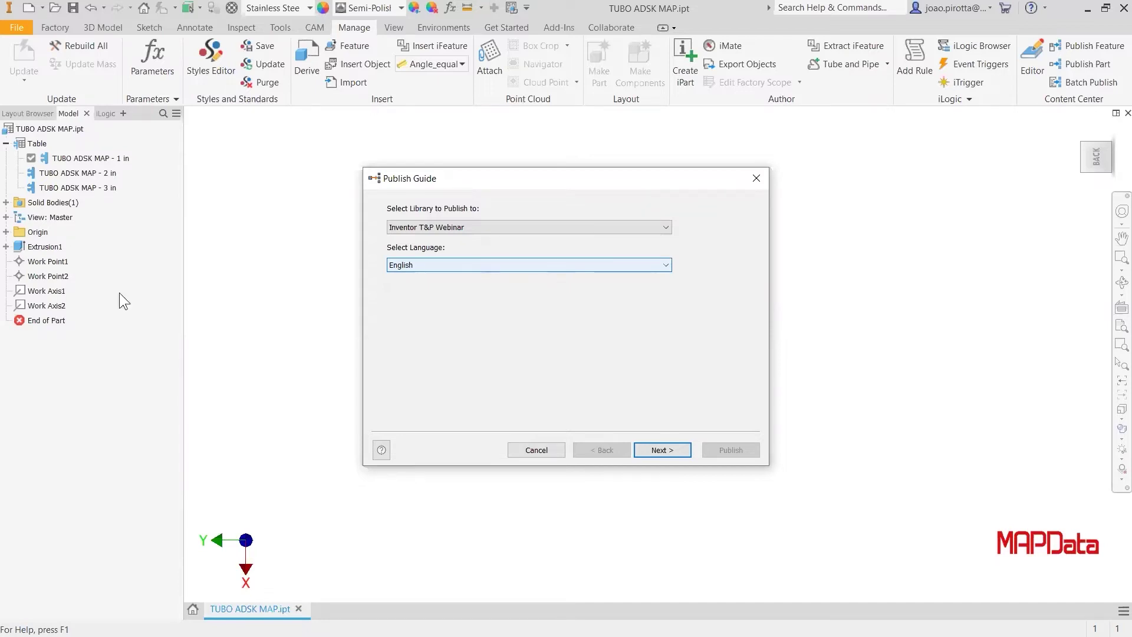
pyautogui.click(431, 228)
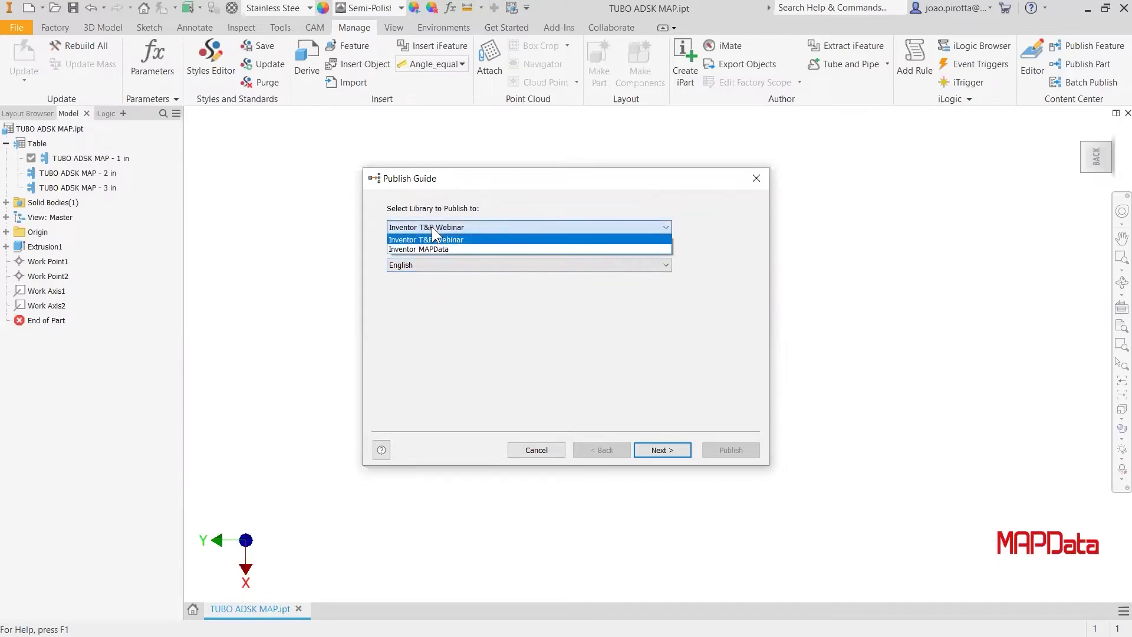
pyautogui.click(473, 237)
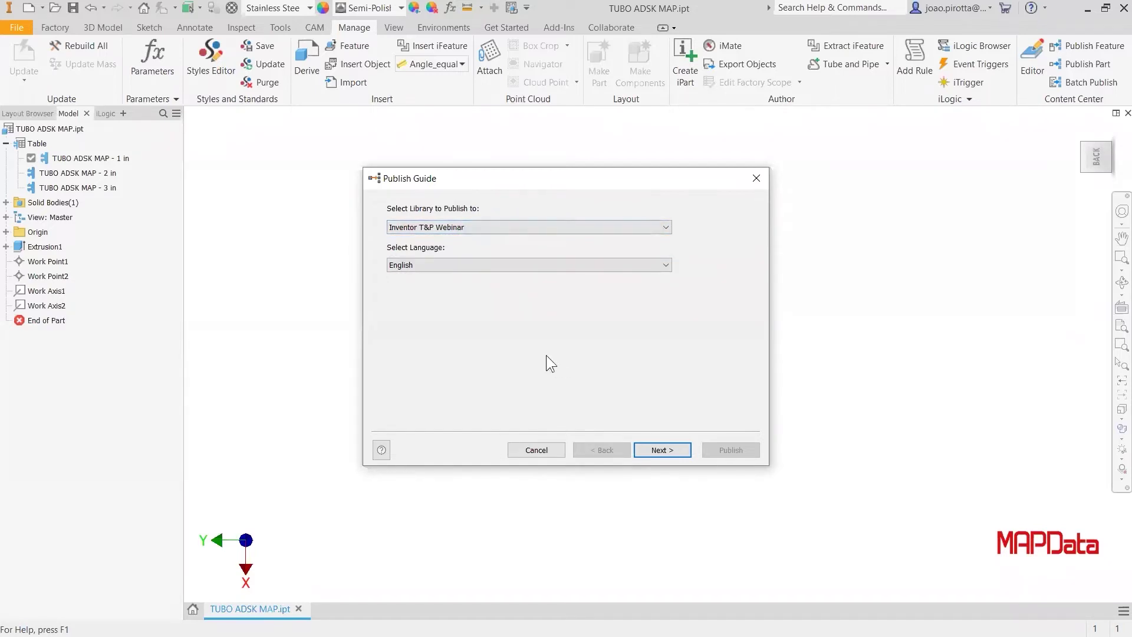
pyautogui.click(399, 266)
pyautogui.click(399, 267)
pyautogui.click(399, 267)
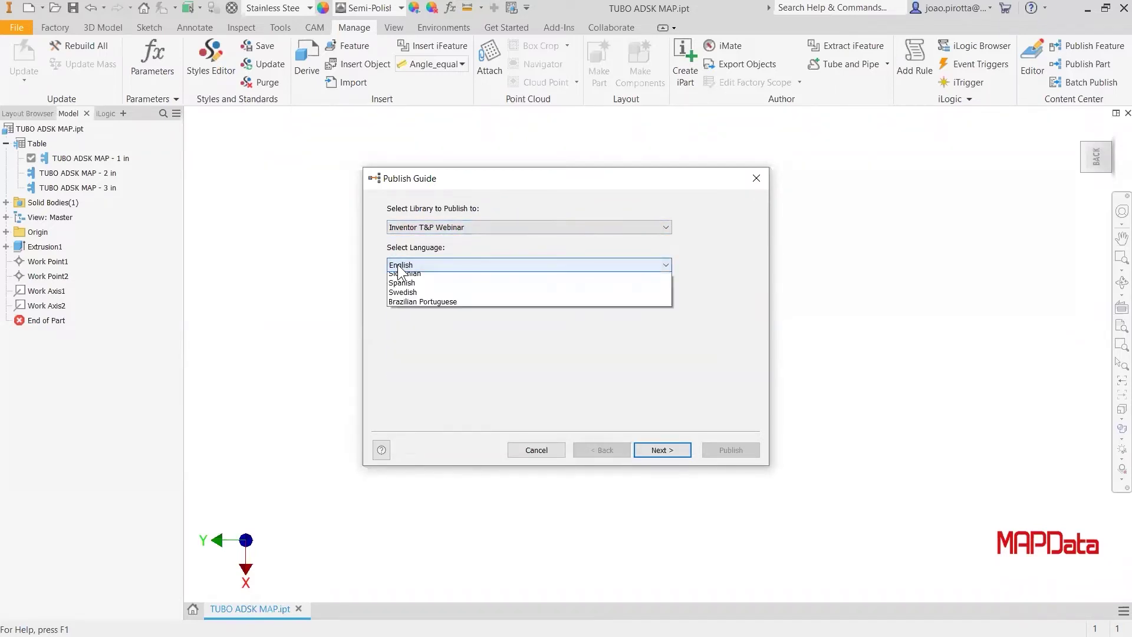
pyautogui.click(398, 266)
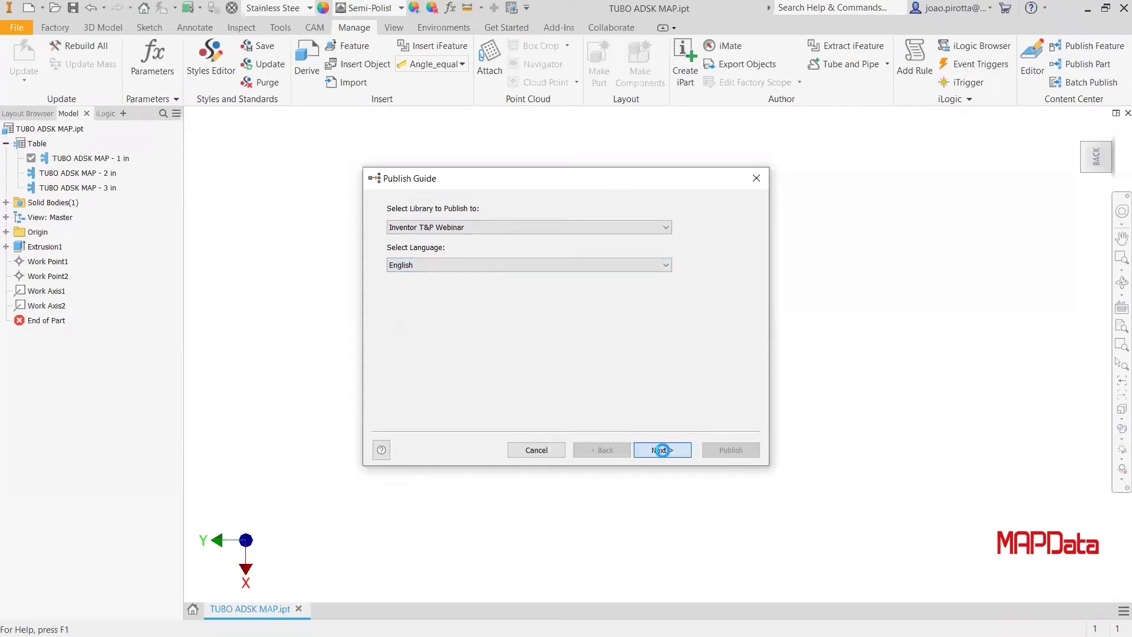
pyautogui.click(662, 450)
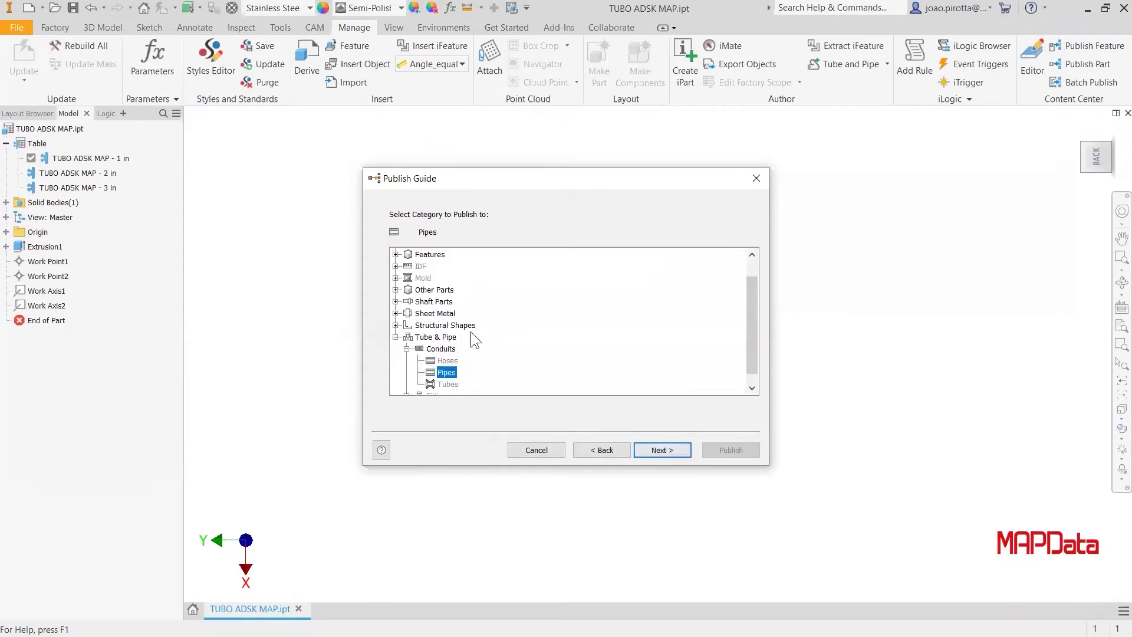
# Step: Publish under the Pipes category of Tube & Pipe conduits and accept the mapping of family columns to category parameters
pyautogui.scroll(1, 471, 338)
pyautogui.scroll(-1, 471, 338)
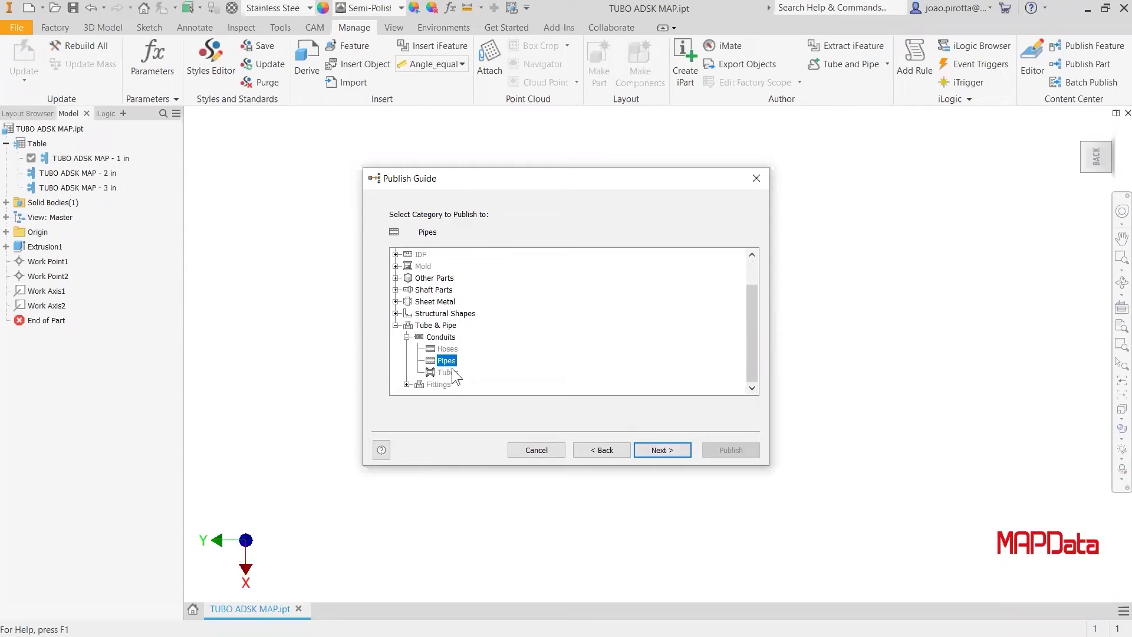
pyautogui.click(676, 451)
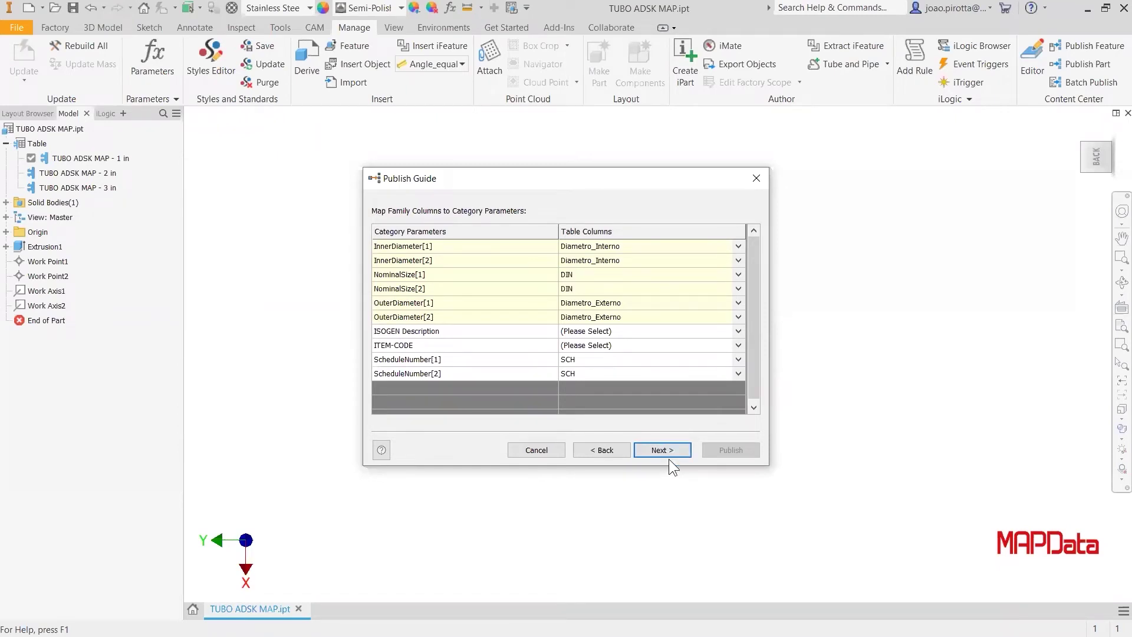
pyautogui.click(669, 452)
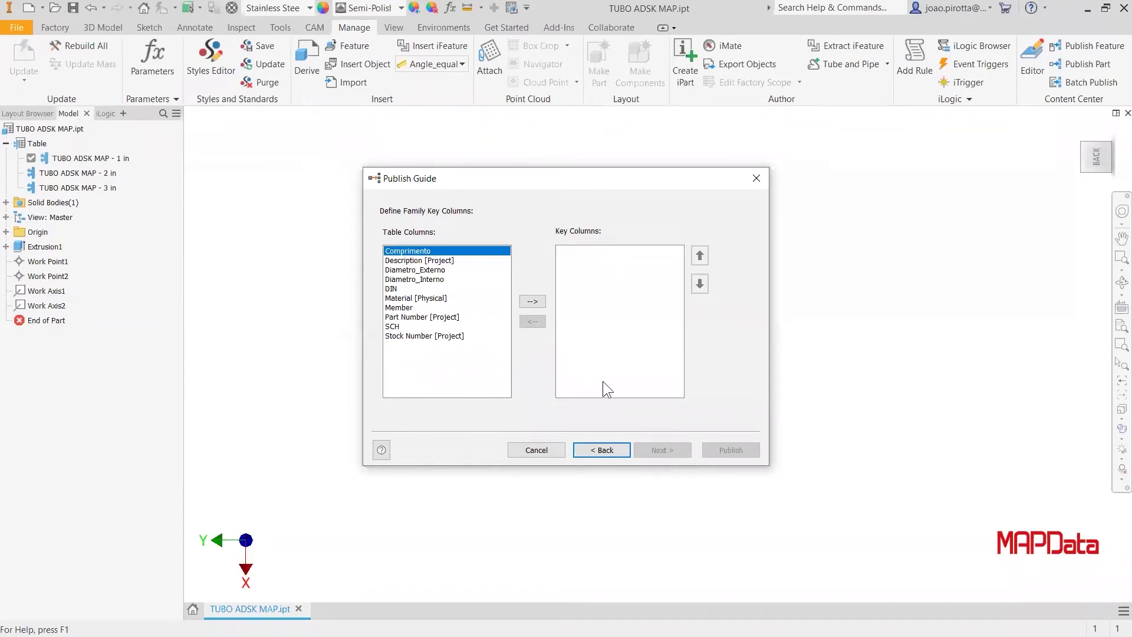
# Step: Add Part Number, DIN and Comprimento as key columns of the family
pyautogui.click(444, 317)
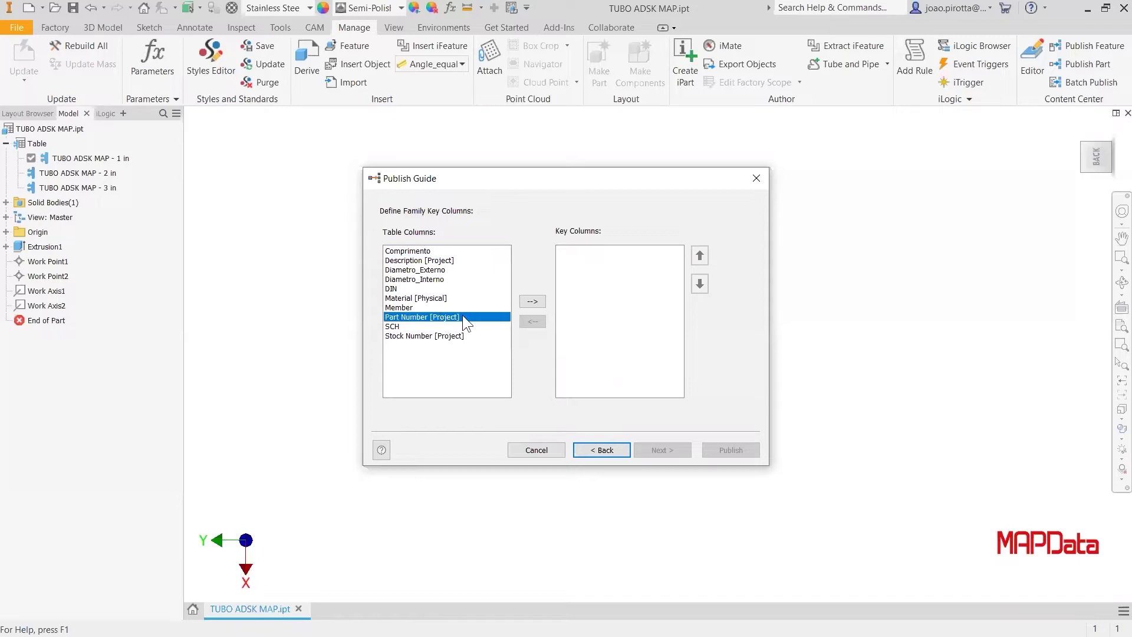
pyautogui.click(521, 303)
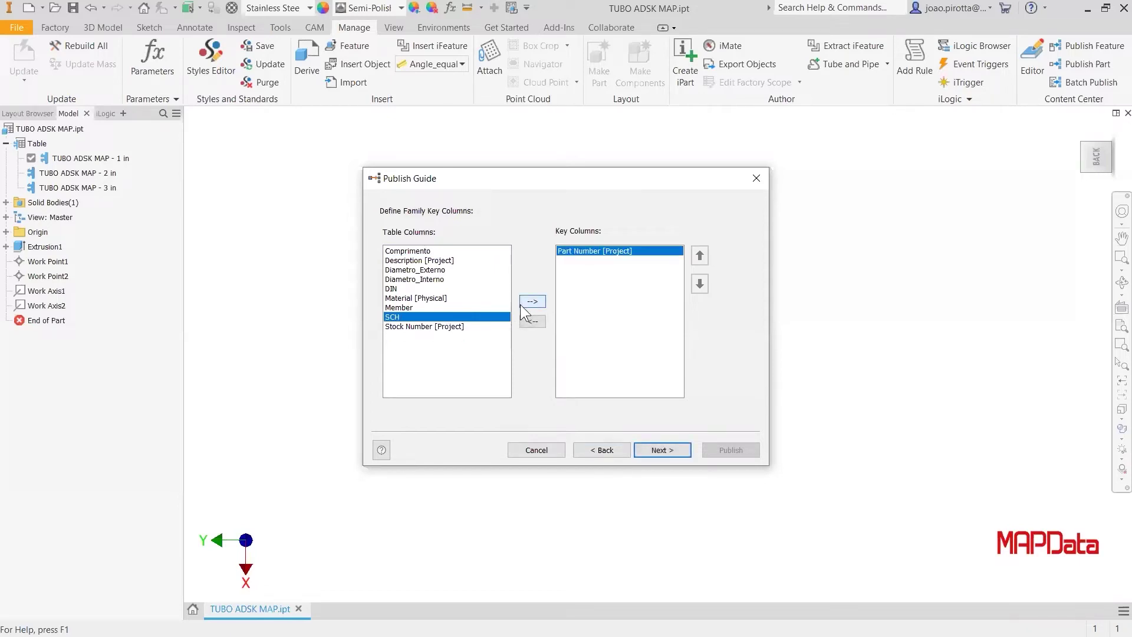
pyautogui.click(410, 288)
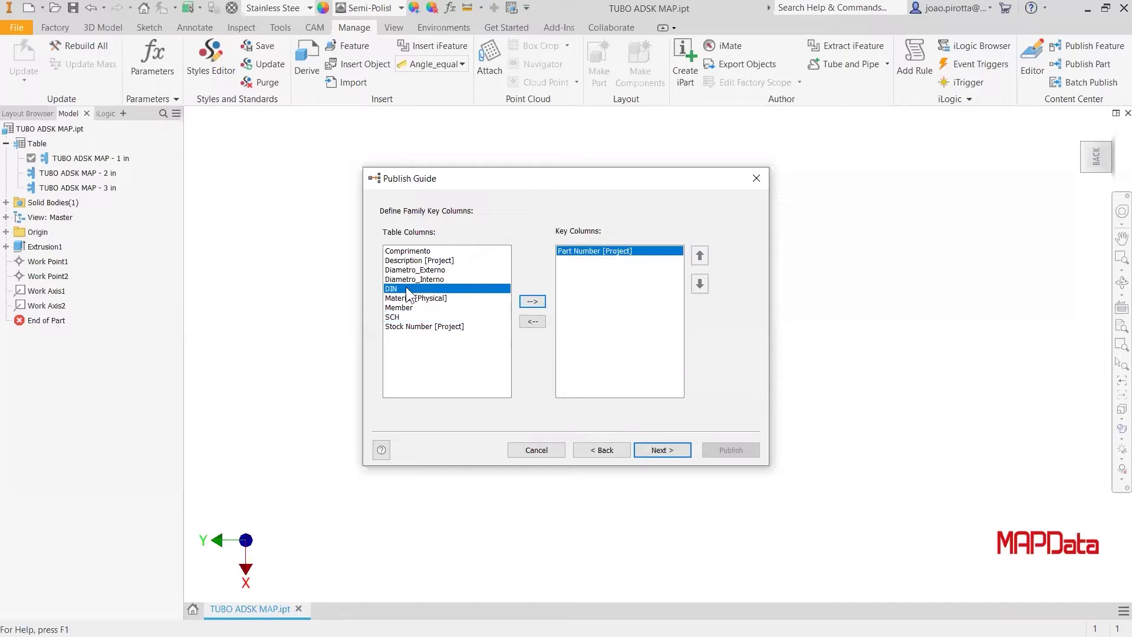
pyautogui.click(531, 302)
pyautogui.click(428, 251)
pyautogui.click(532, 301)
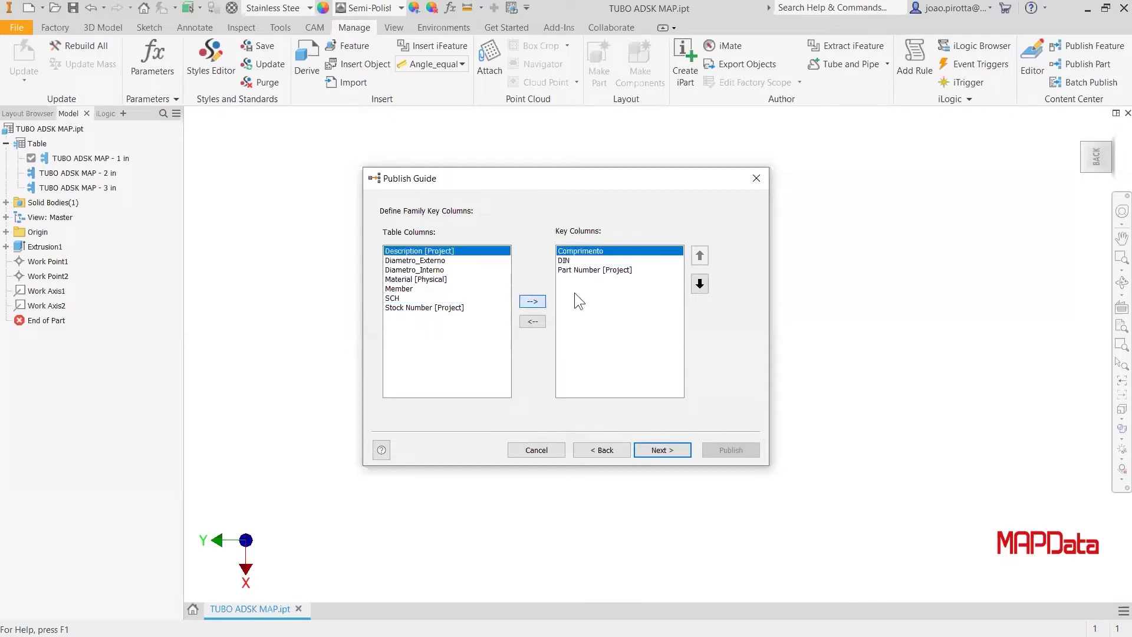
# Step: Move Comprimento to the end of the key columns, after DIN and Part Number, and accept the key column definition
pyautogui.click(699, 284)
pyautogui.click(700, 284)
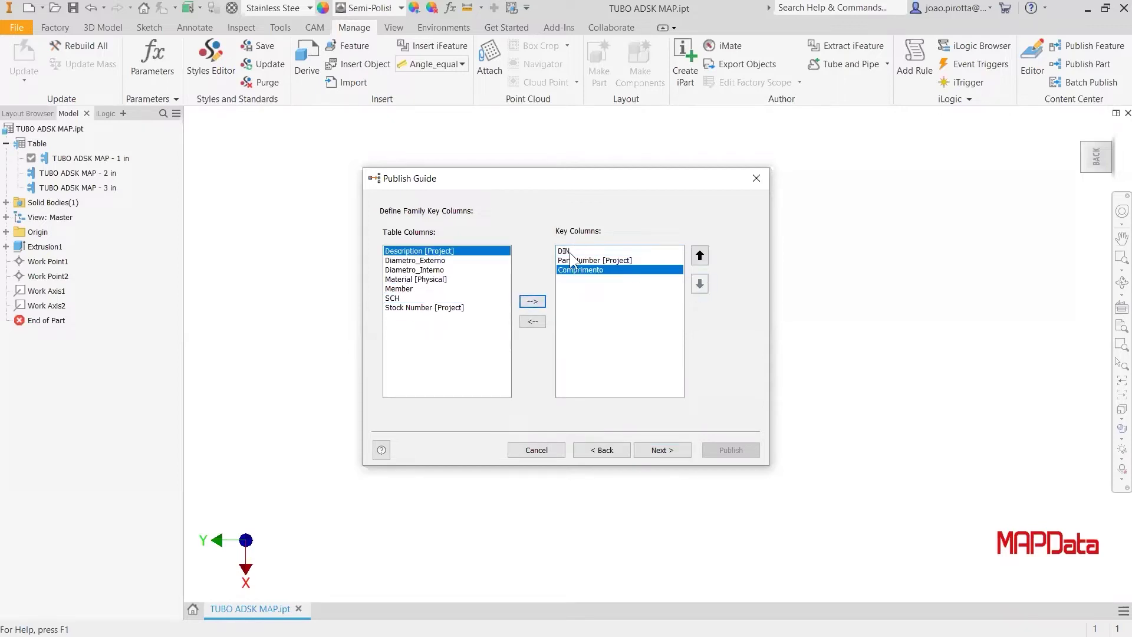
pyautogui.click(575, 252)
pyautogui.click(589, 260)
pyautogui.click(590, 269)
pyautogui.click(682, 450)
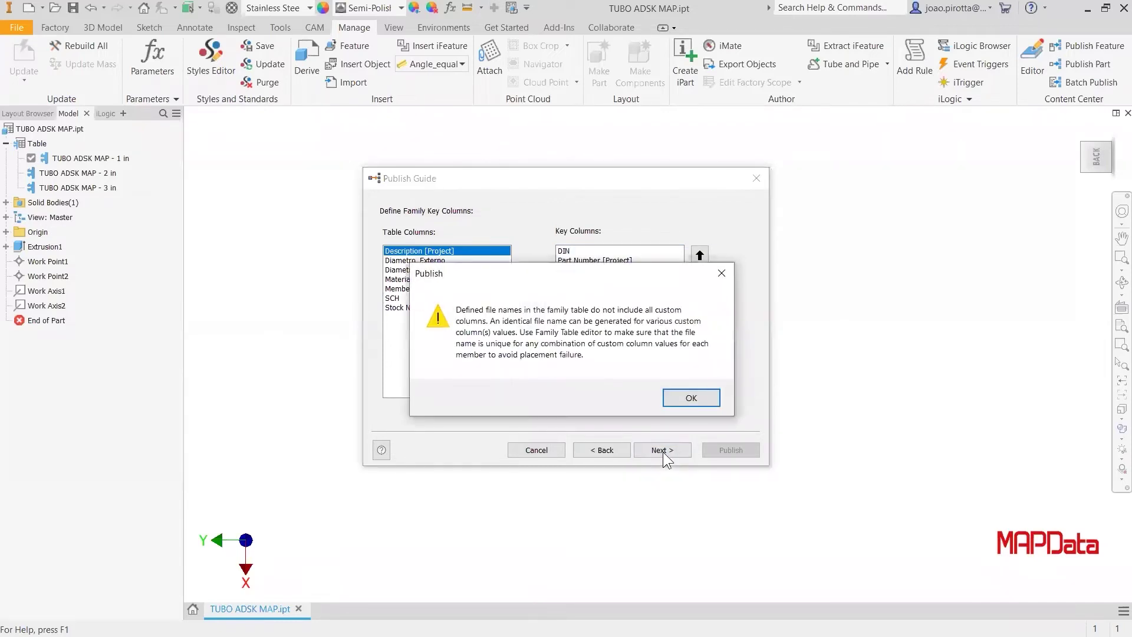
pyautogui.click(693, 397)
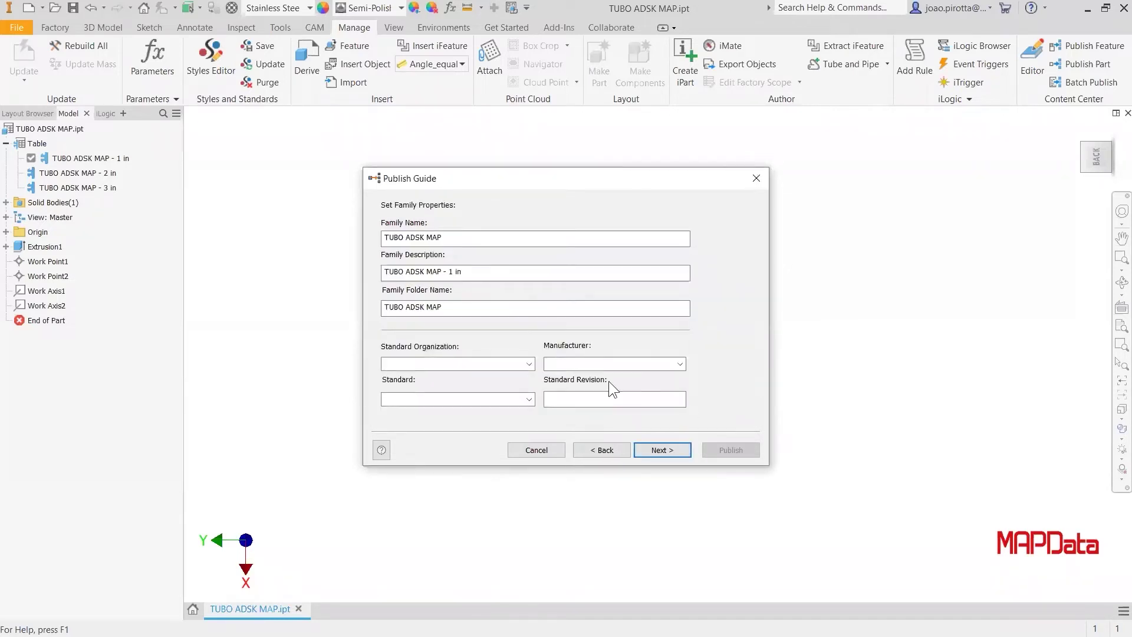
# Step: Set the family's Standard Organization, Manufacturer and Standard to ADSK MAP, copied from the family name
pyautogui.moveTo(405, 237); pyautogui.dragTo(458, 236)
pyautogui.hotkey('ctrl', 'c')
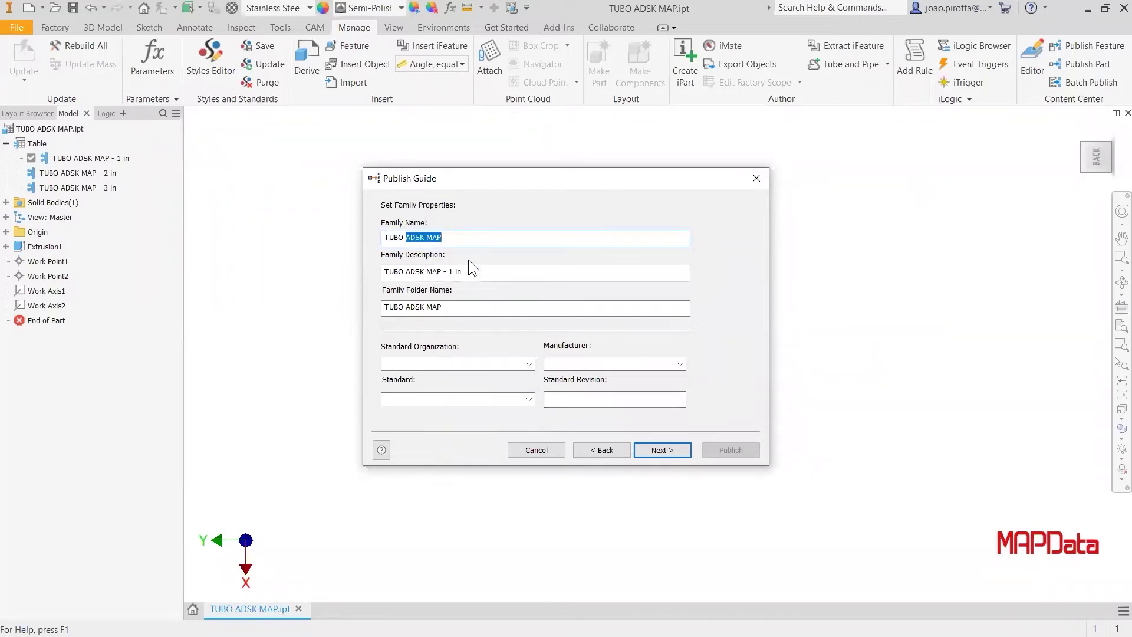
pyautogui.click(413, 365)
pyautogui.hotkey('ctrl', 'v')
pyautogui.click(557, 366)
pyautogui.hotkey('ctrl', 'v')
pyautogui.click(475, 401)
pyautogui.hotkey('ctrl', 'v')
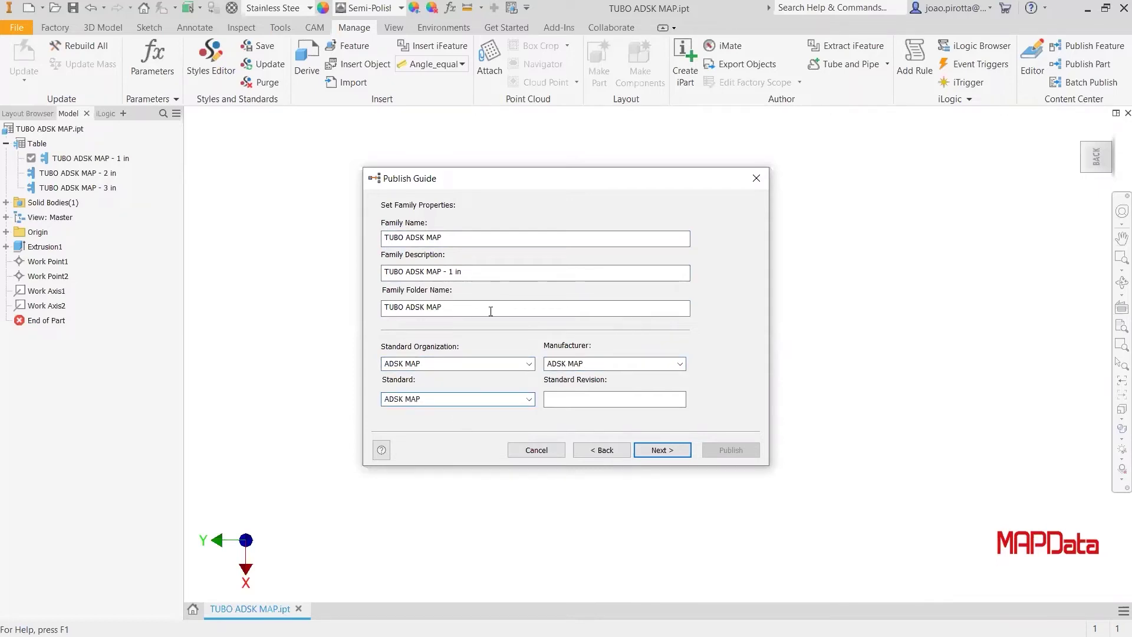
# Step: Clear the Family Description and accept the family properties
pyautogui.hotkey('shift', 'Tab')
pyautogui.hotkey('shift', 'Tab')
pyautogui.hotkey('shift', 'Tab')
pyautogui.hotkey('shift', 'Tab')
pyautogui.press('BackSpace')
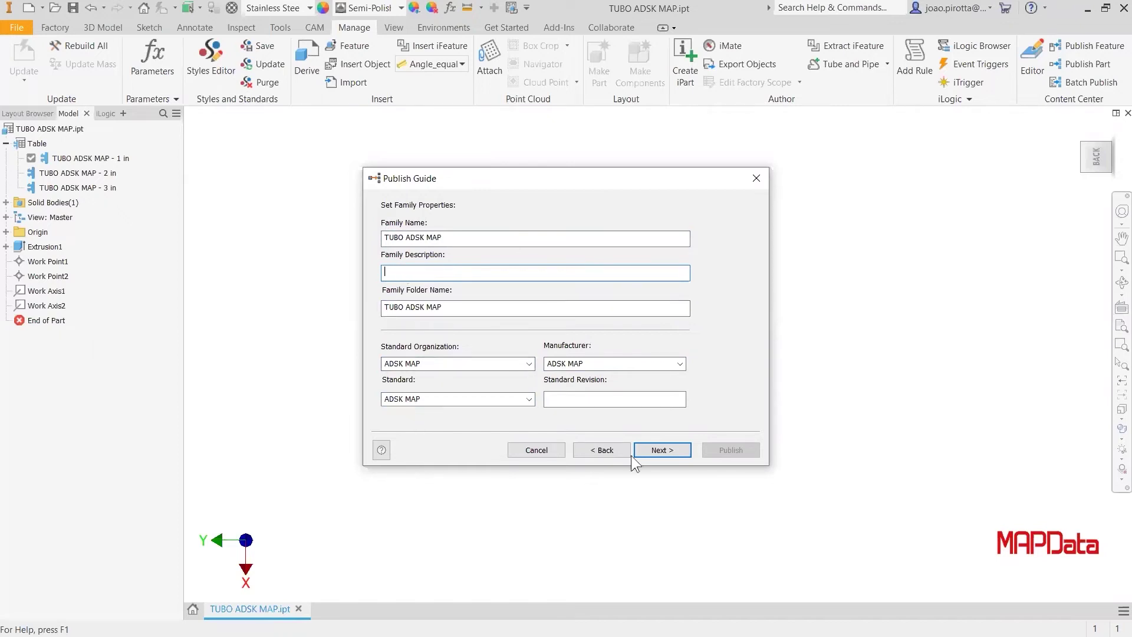
pyautogui.click(649, 450)
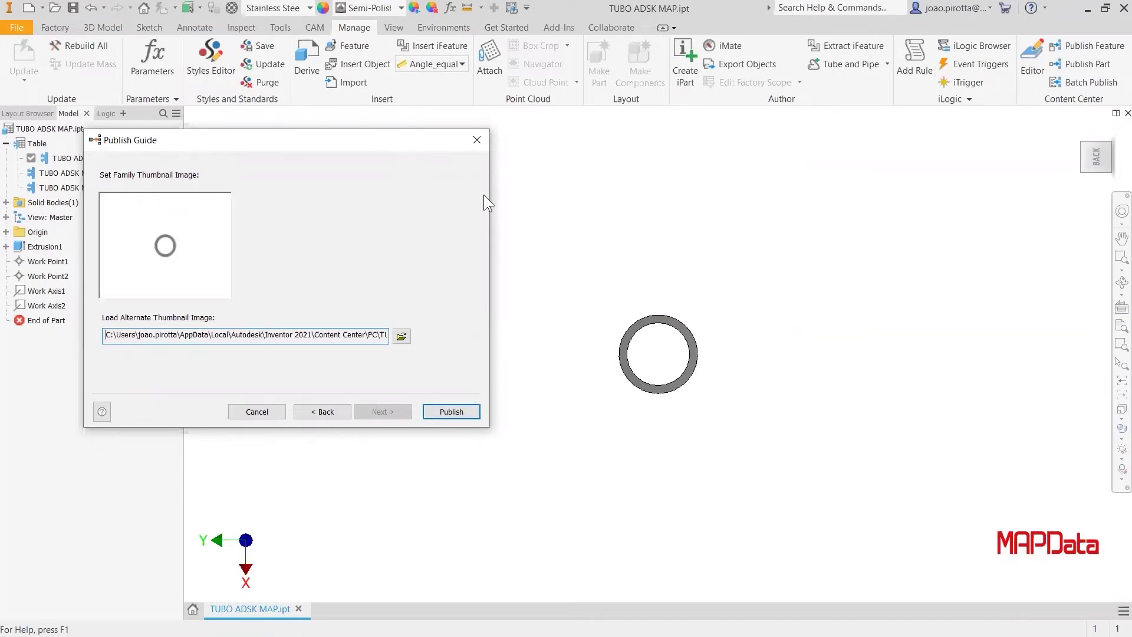
# Step: Publish the family with the tube's front-on ring image as its thumbnail and dismiss the result message
pyautogui.moveTo(423, 400); pyautogui.dragTo(724, 392)
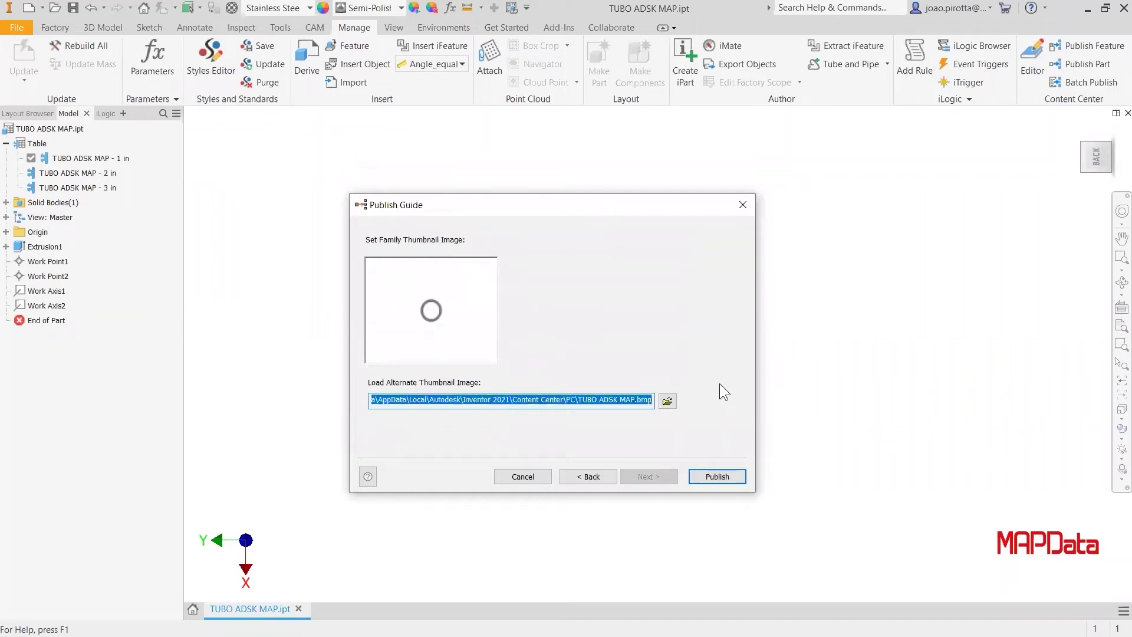
pyautogui.click(712, 476)
pyautogui.click(623, 375)
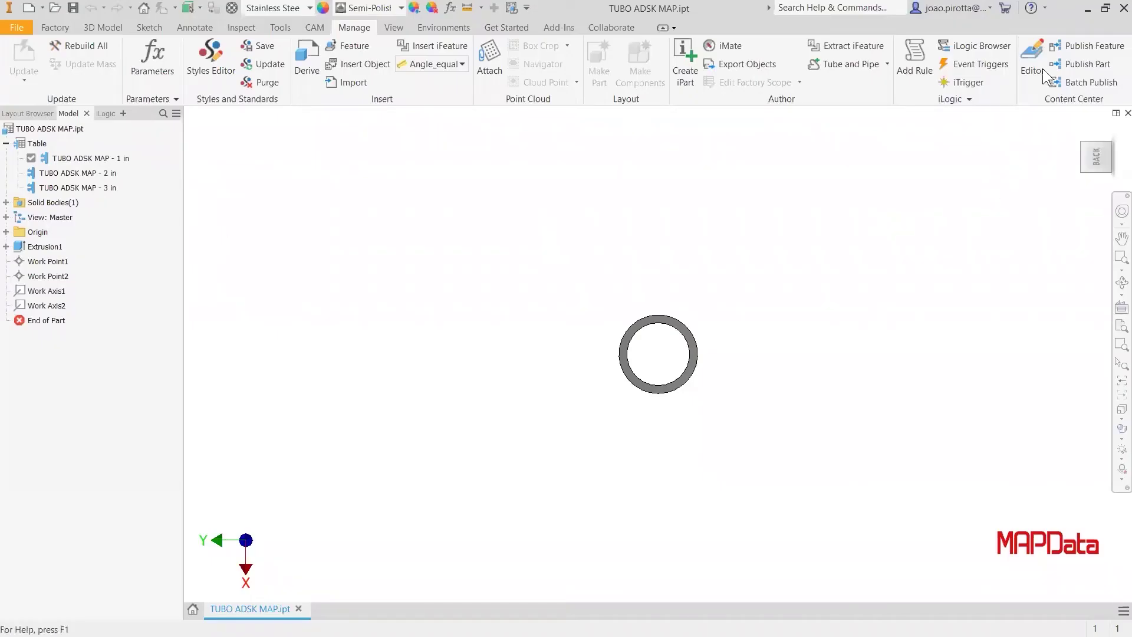
# Step: Open the Content Center Editor and switch the library to Inventor ISO
pyautogui.click(1035, 57)
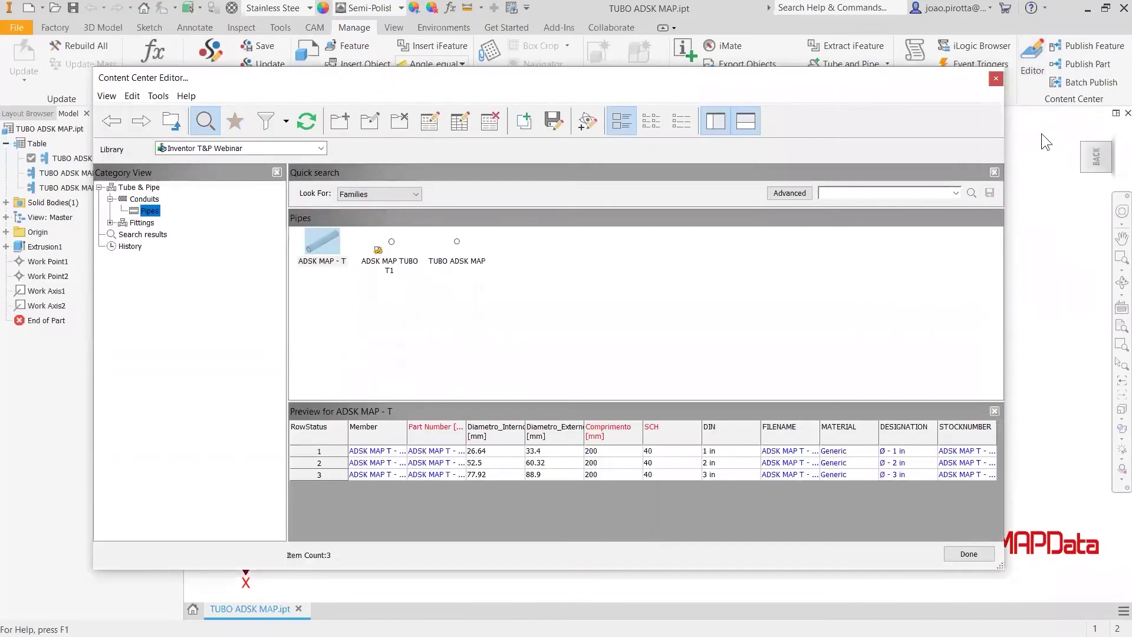
pyautogui.click(182, 148)
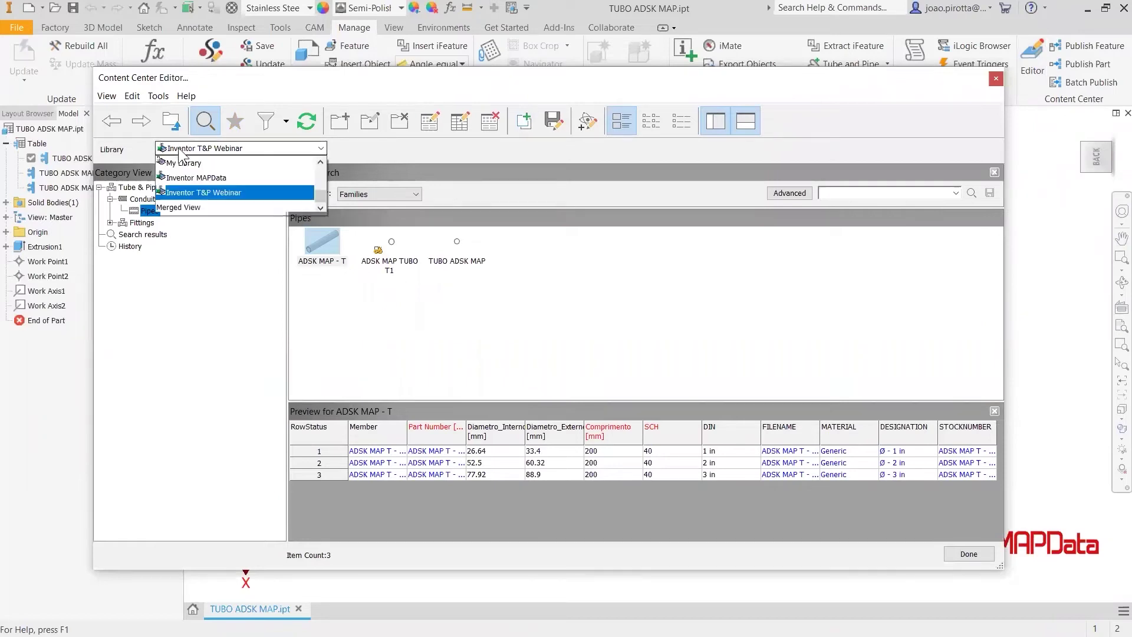
pyautogui.click(193, 147)
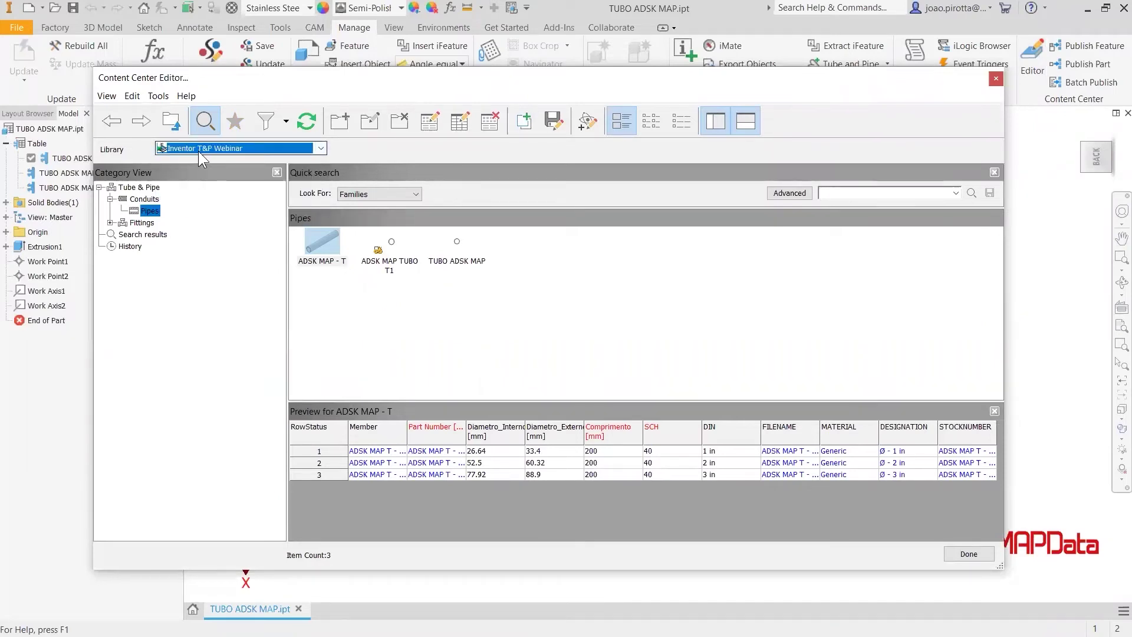
pyautogui.click(216, 151)
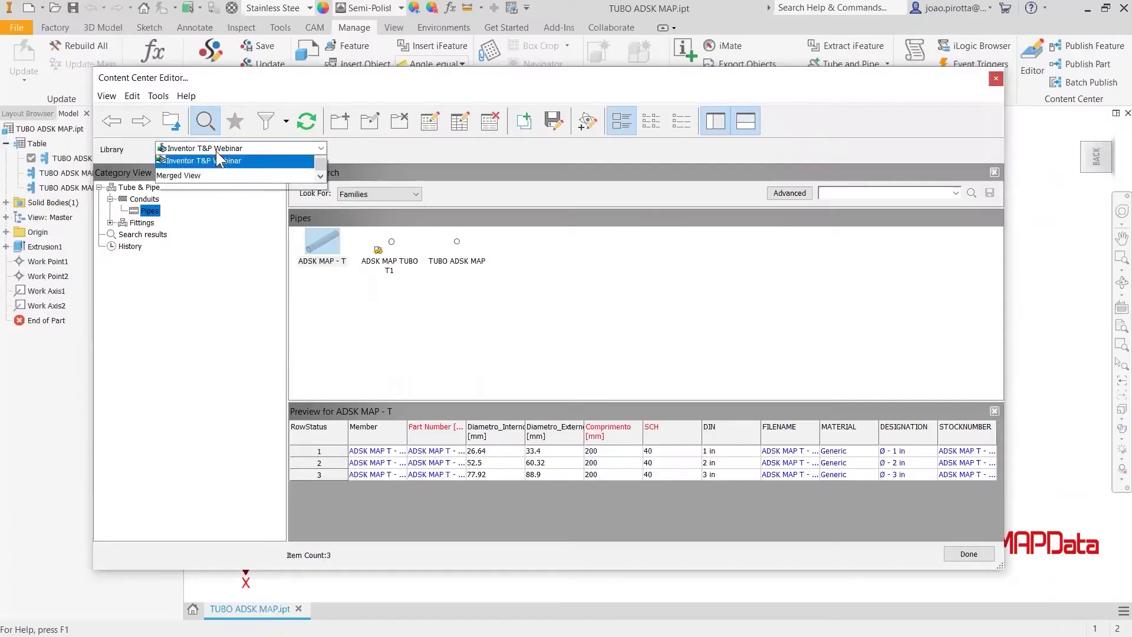
pyautogui.scroll(5, 468, 258)
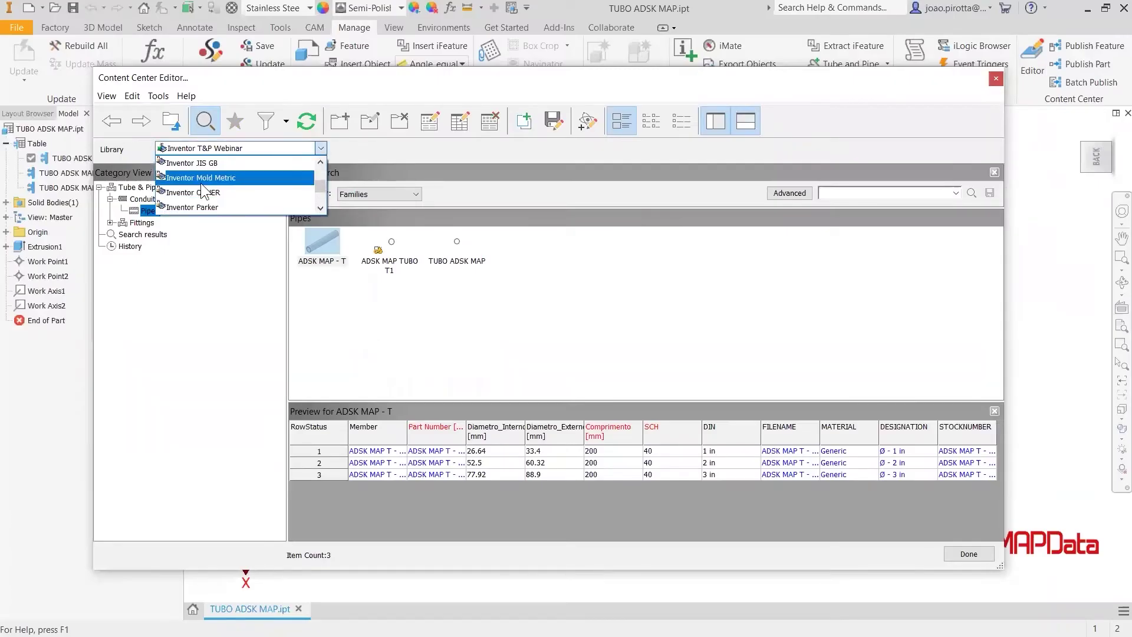
pyautogui.click(202, 183)
pyautogui.click(277, 151)
pyautogui.scroll(1, 227, 180)
pyautogui.click(215, 178)
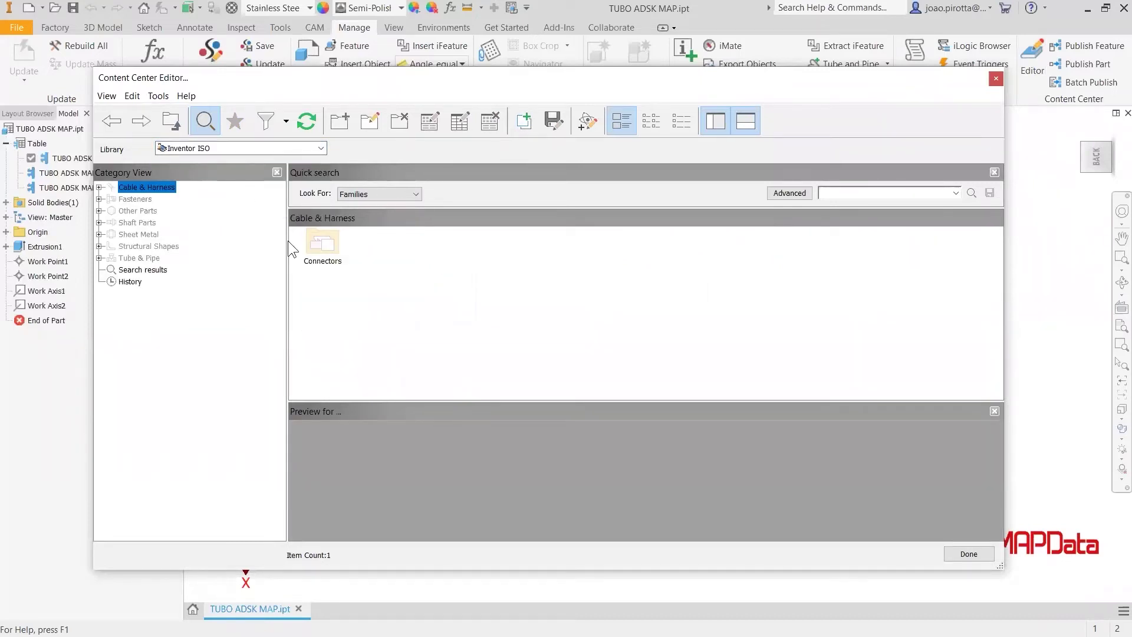
# Step: Copy the ISO 4162 family from the Fasteners > Bolts > Hex Head - Flanged category to the Inventor T&P Webinar library
pyautogui.click(154, 201)
pyautogui.doubleClick(322, 242)
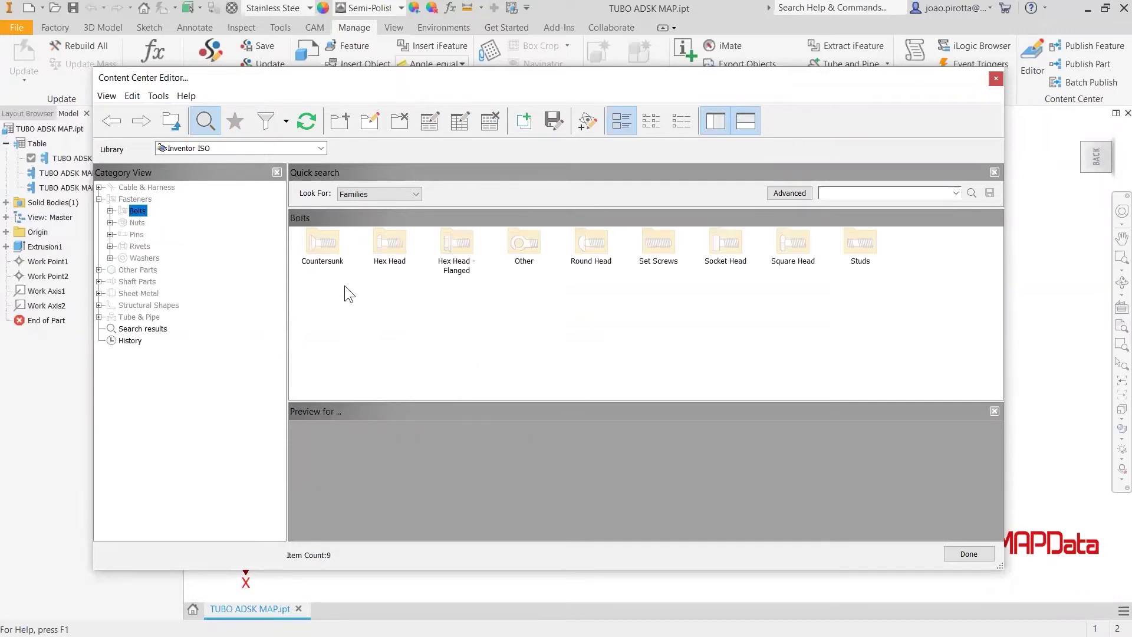
pyautogui.doubleClick(444, 244)
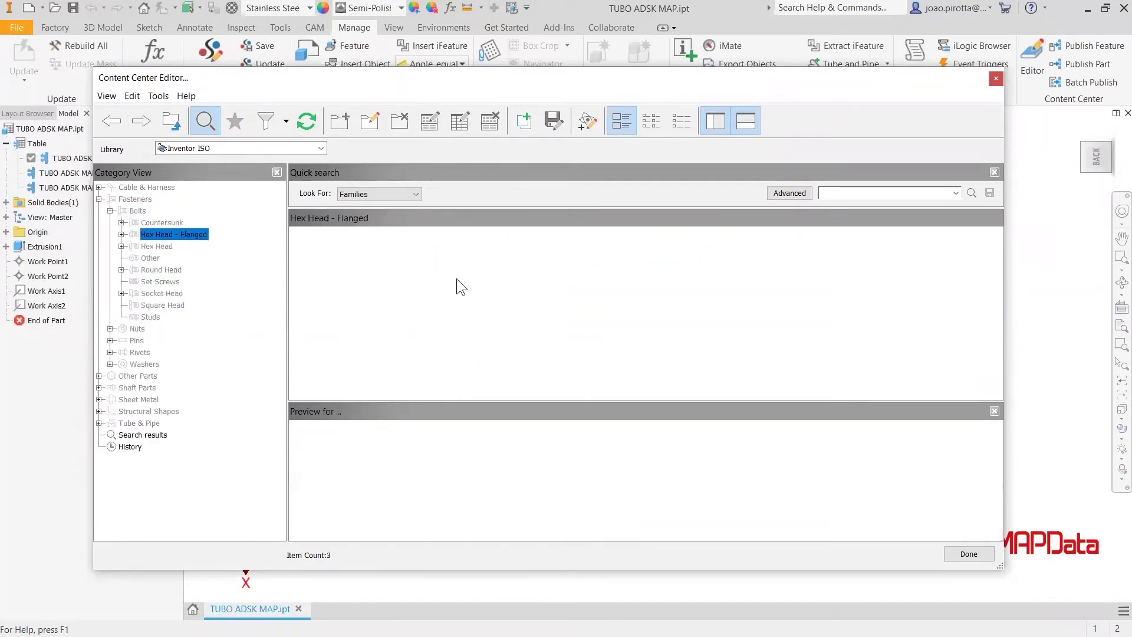
pyautogui.click(459, 260)
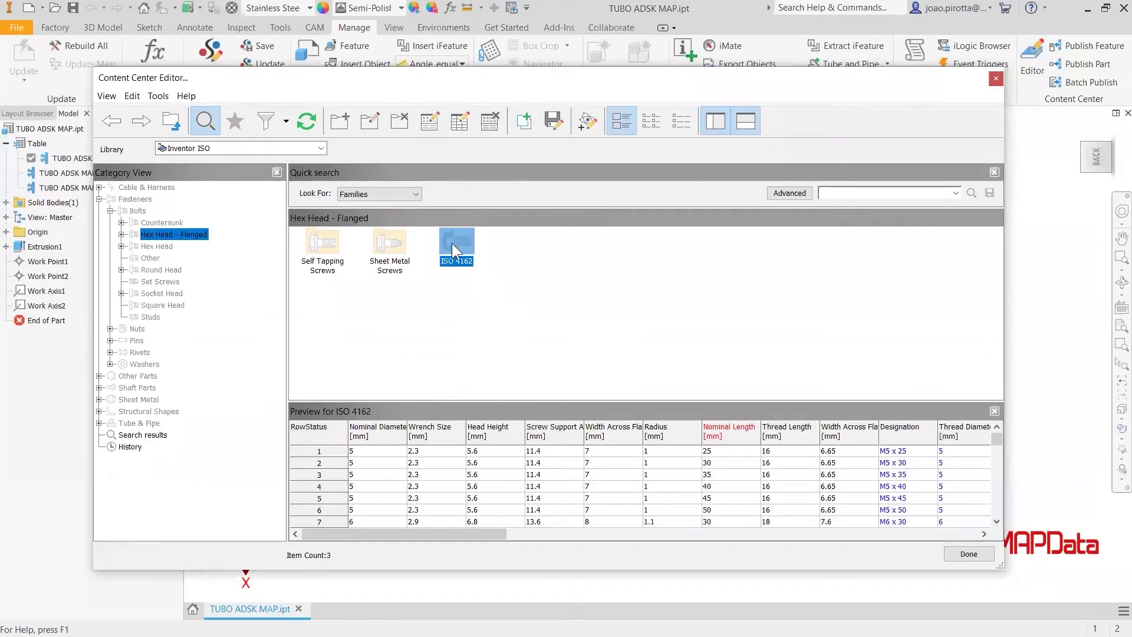
pyautogui.rightClick(453, 244)
pyautogui.moveTo(505, 291)
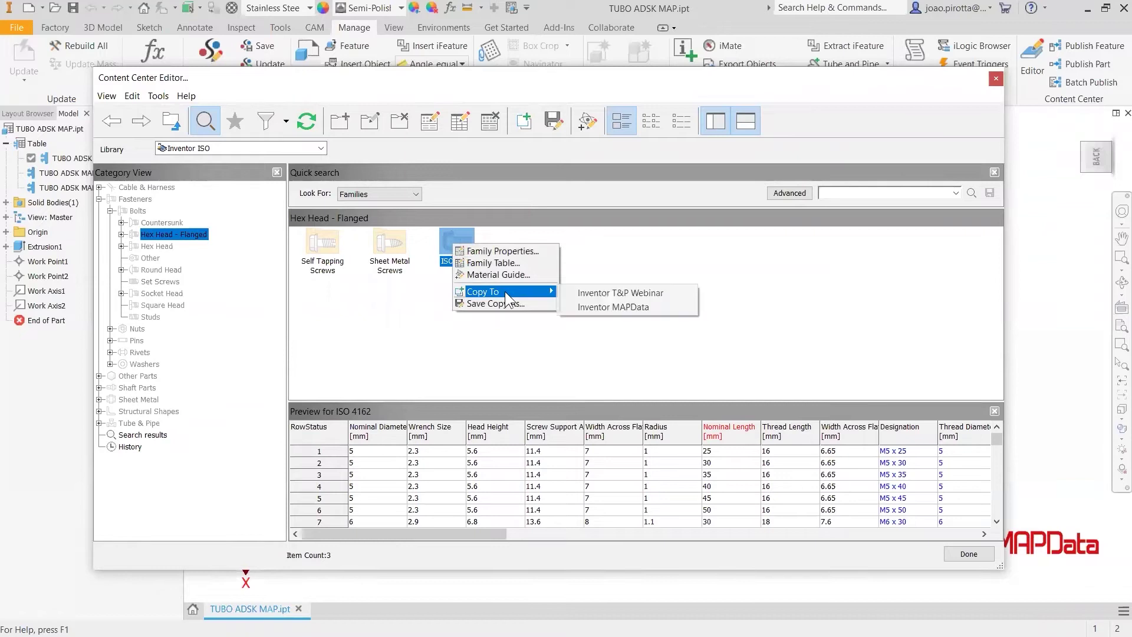
pyautogui.click(599, 307)
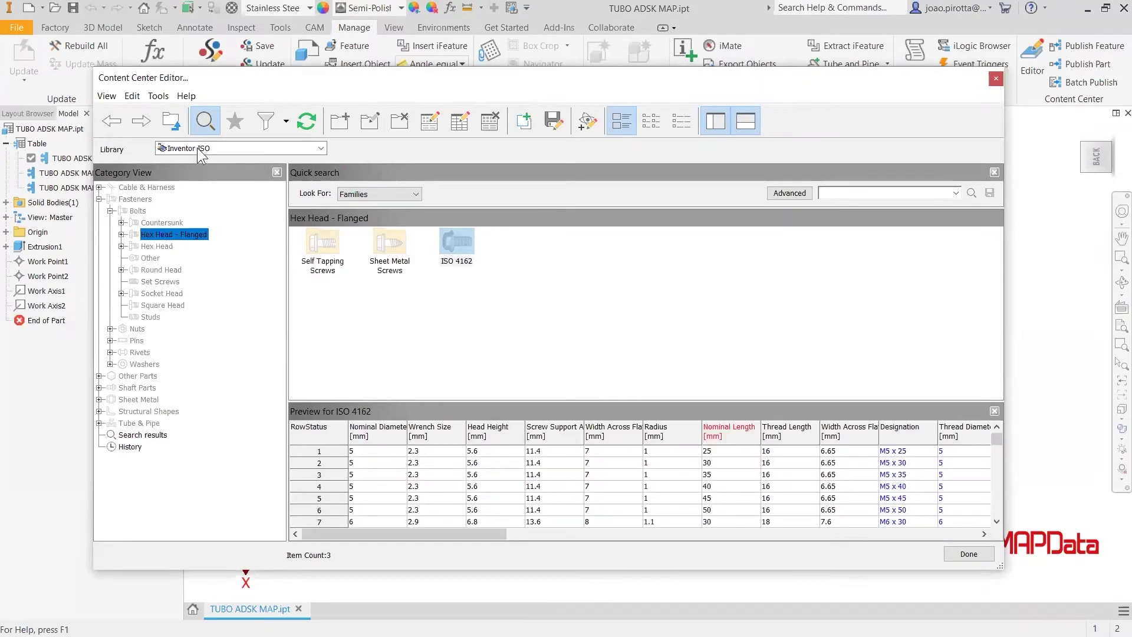
# Step: Switch to the Inventor T&P Webinar library and examine the ISO 4162 family under Hex Head - Flanged bolts
pyautogui.click(322, 147)
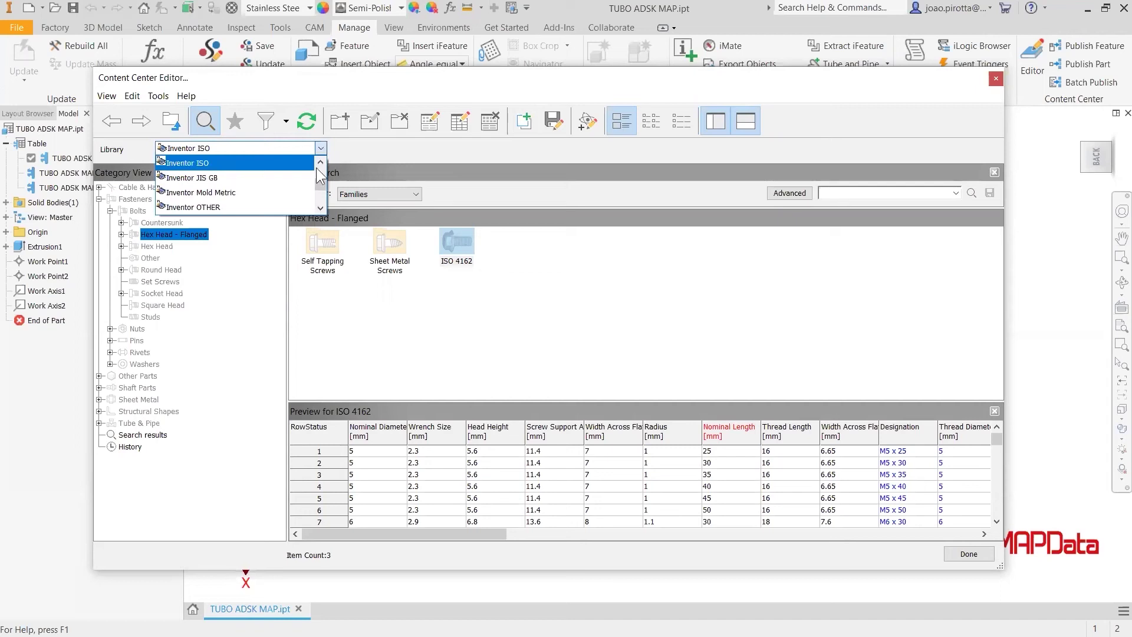
pyautogui.scroll(-2, 283, 202)
pyautogui.click(273, 202)
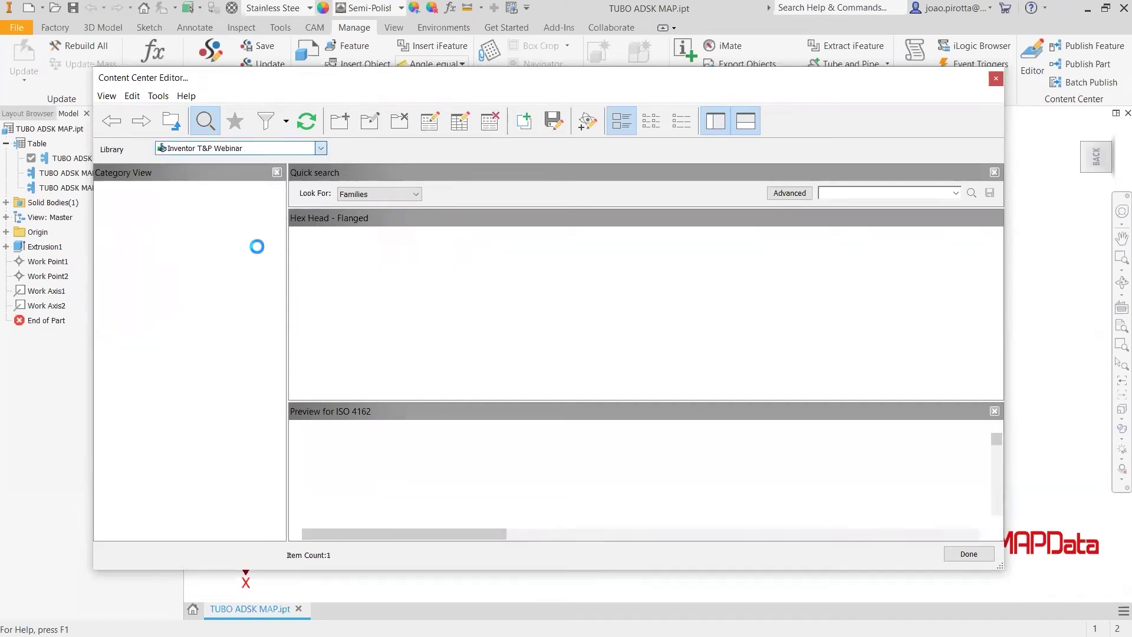
pyautogui.click(140, 188)
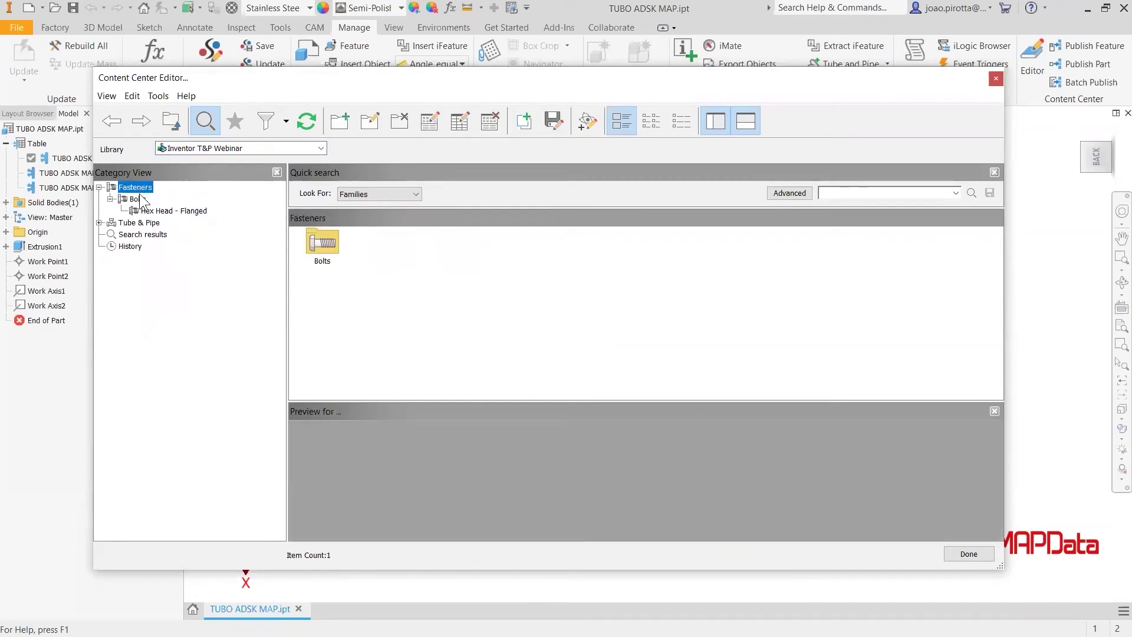
pyautogui.click(141, 200)
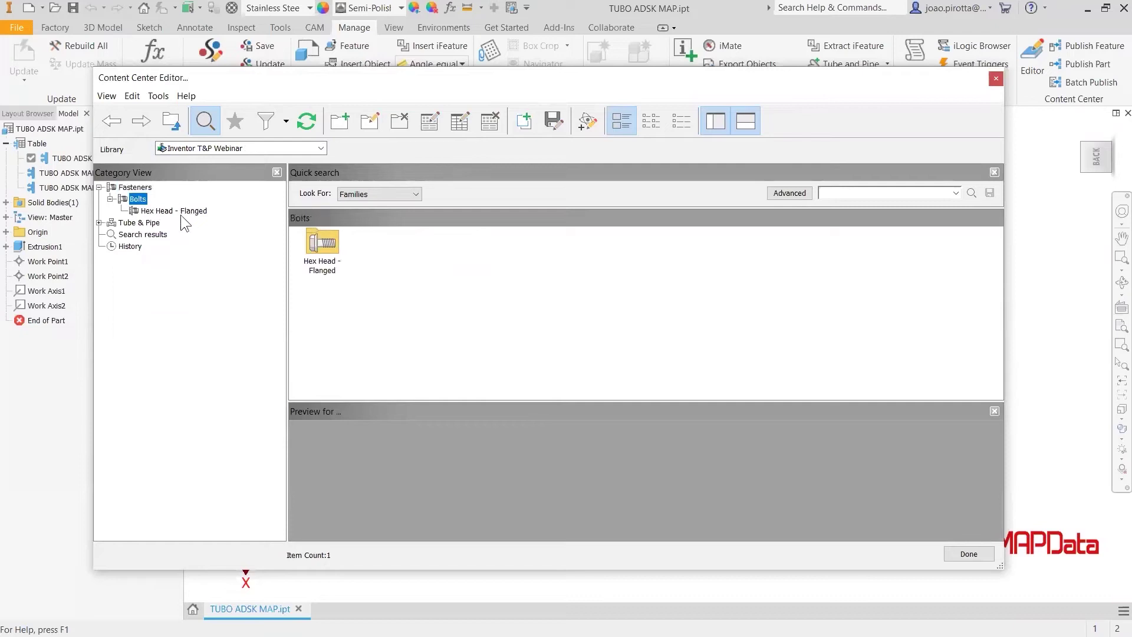
pyautogui.click(181, 213)
pyautogui.click(323, 246)
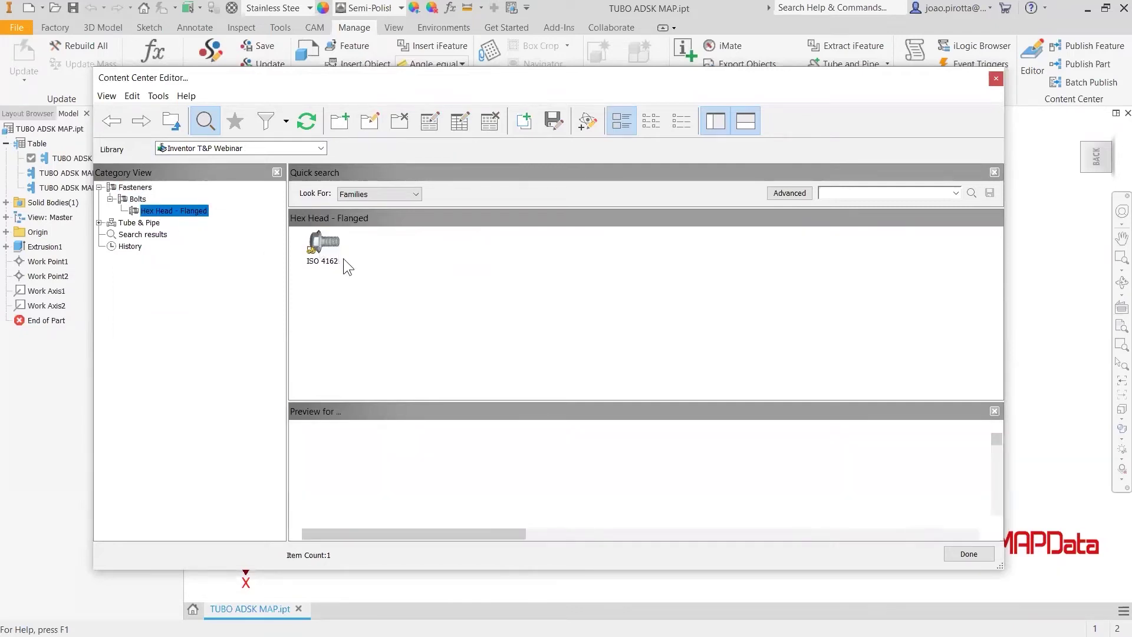
pyautogui.moveTo(489, 531); pyautogui.dragTo(362, 522)
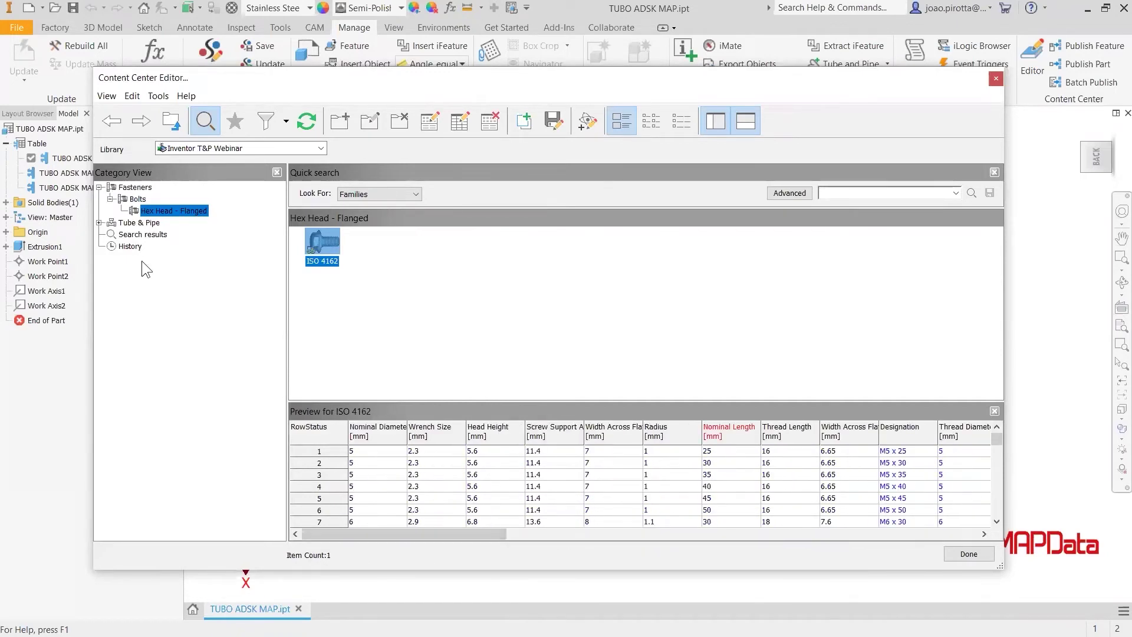
# Step: Examine the ADSK MAP CURVA 45 and ADSK MAP CURVA 90 families in the Elbows category of Tube & Pipe fittings
pyautogui.click(99, 223)
pyautogui.click(143, 224)
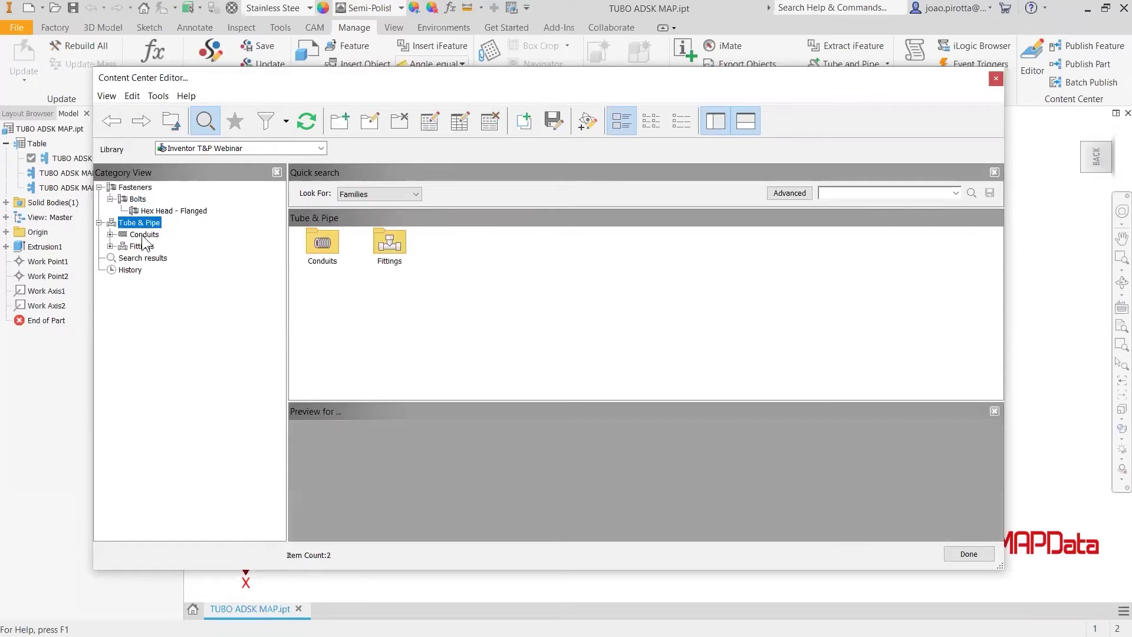
pyautogui.doubleClick(136, 248)
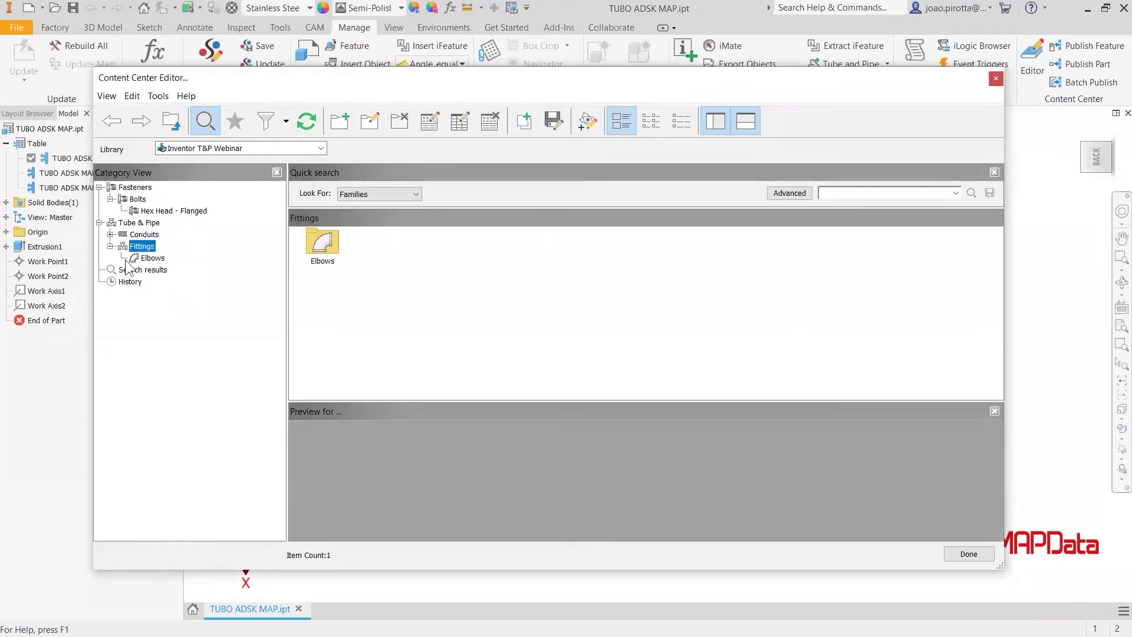
pyautogui.click(334, 235)
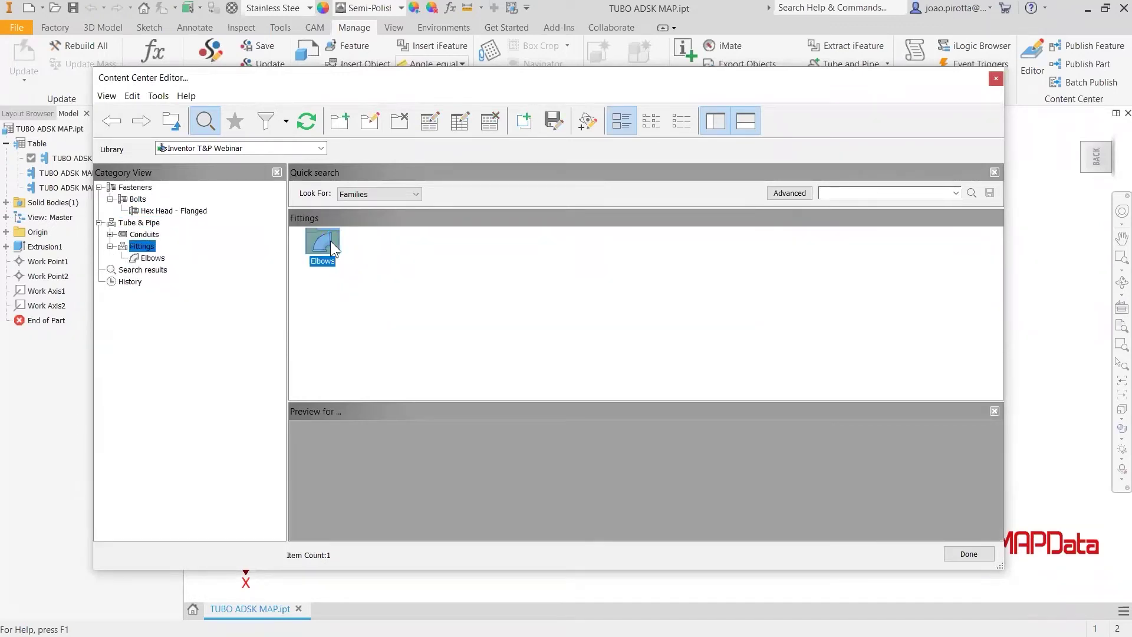
pyautogui.doubleClick(332, 248)
pyautogui.click(323, 266)
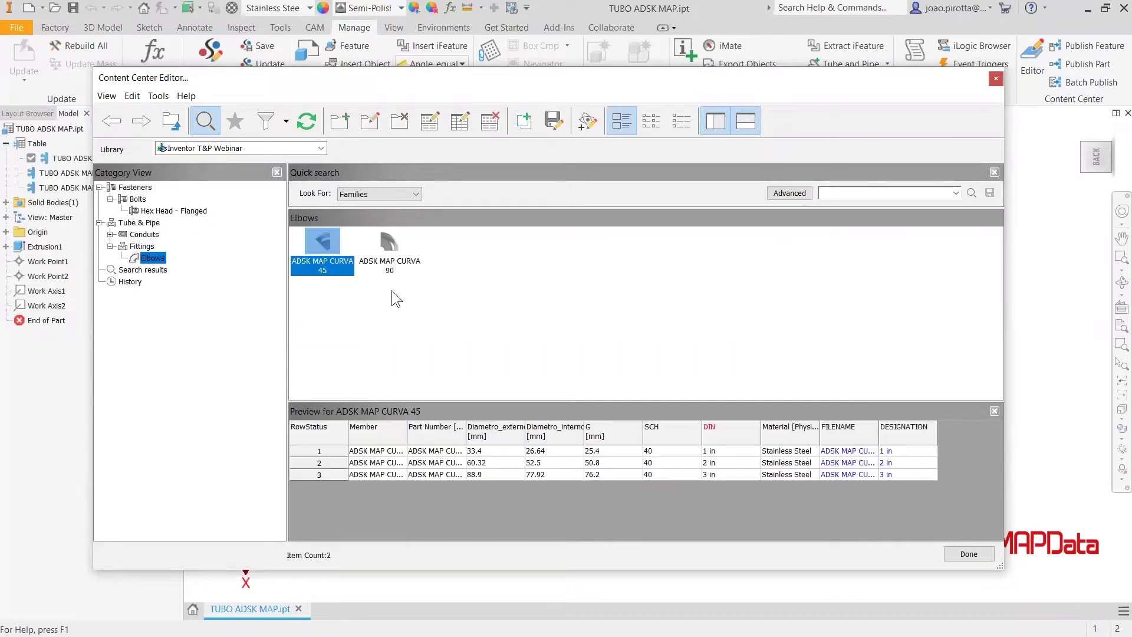
pyautogui.click(389, 253)
pyautogui.click(327, 267)
pyautogui.click(405, 265)
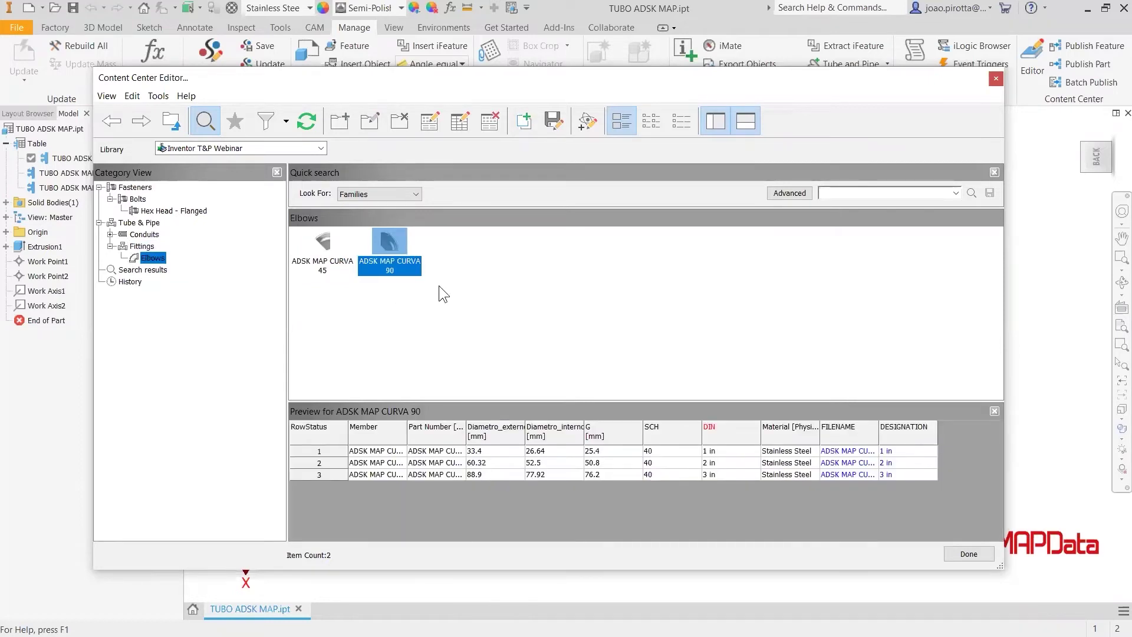
# Step: Open the family table of TUBO ADSK MAP from the Pipes category and check the DESIGNATION column's properties
pyautogui.click(111, 234)
pyautogui.click(150, 247)
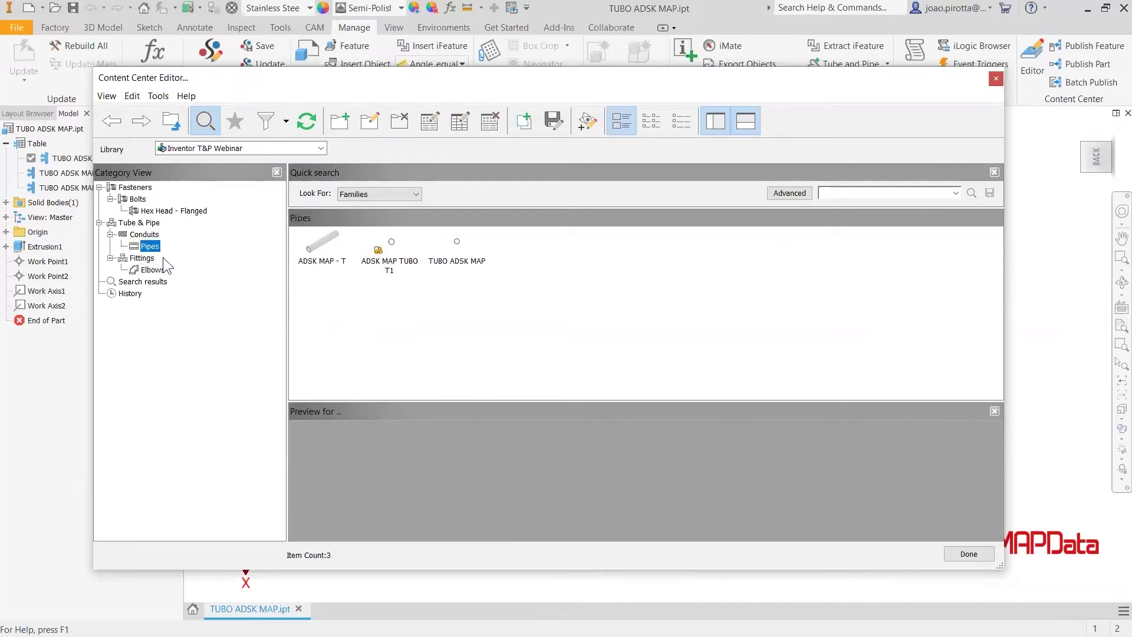
pyautogui.click(460, 250)
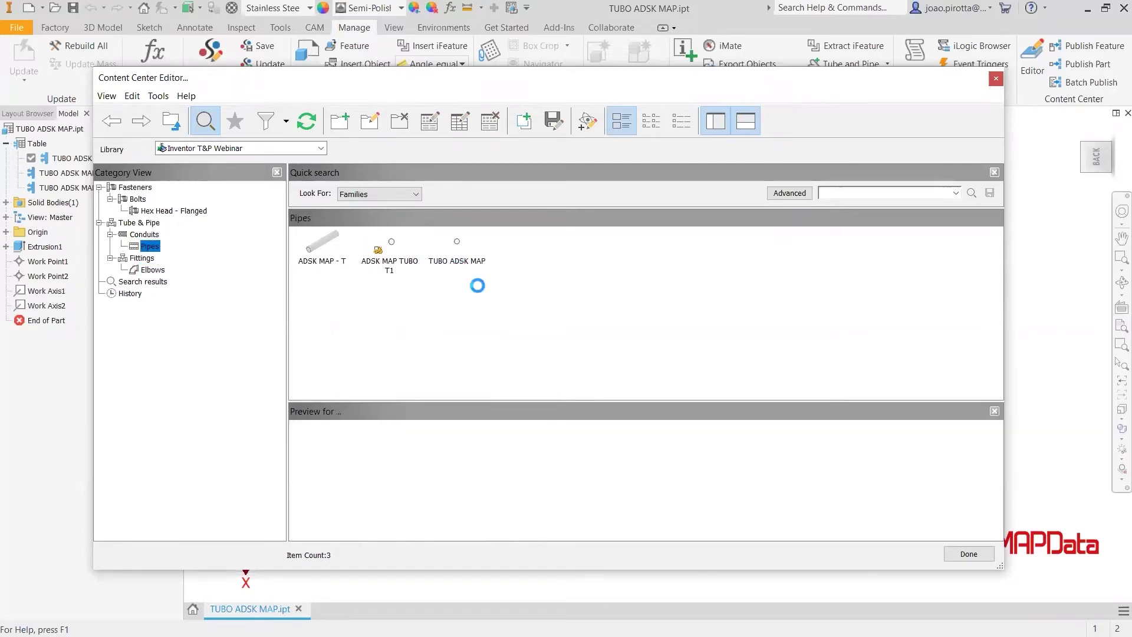
pyautogui.rightClick(461, 244)
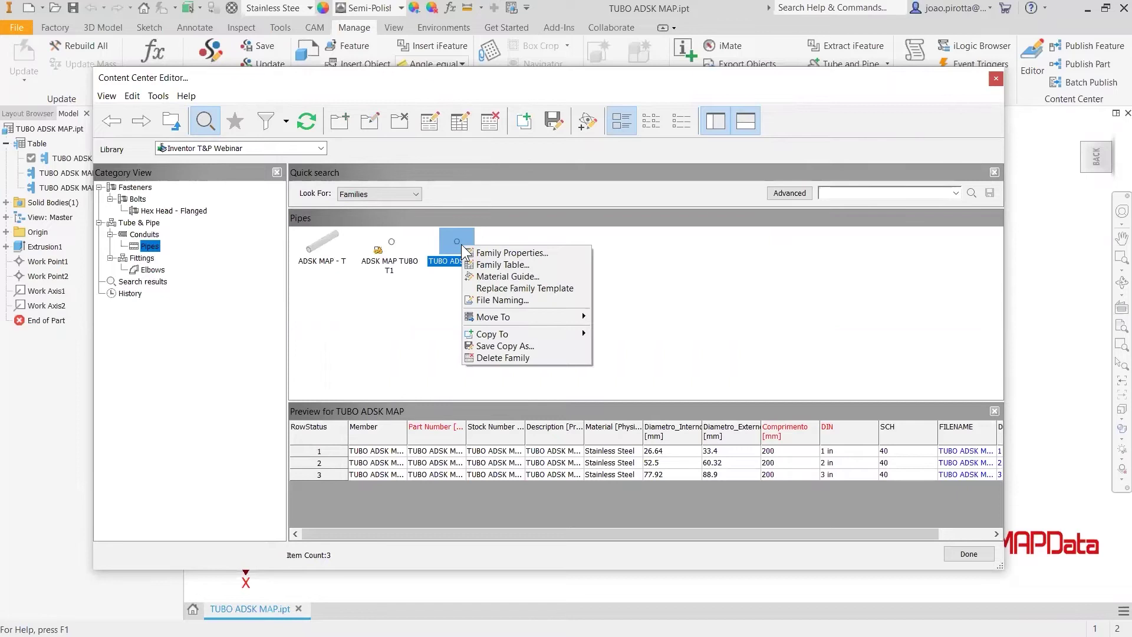
pyautogui.click(501, 264)
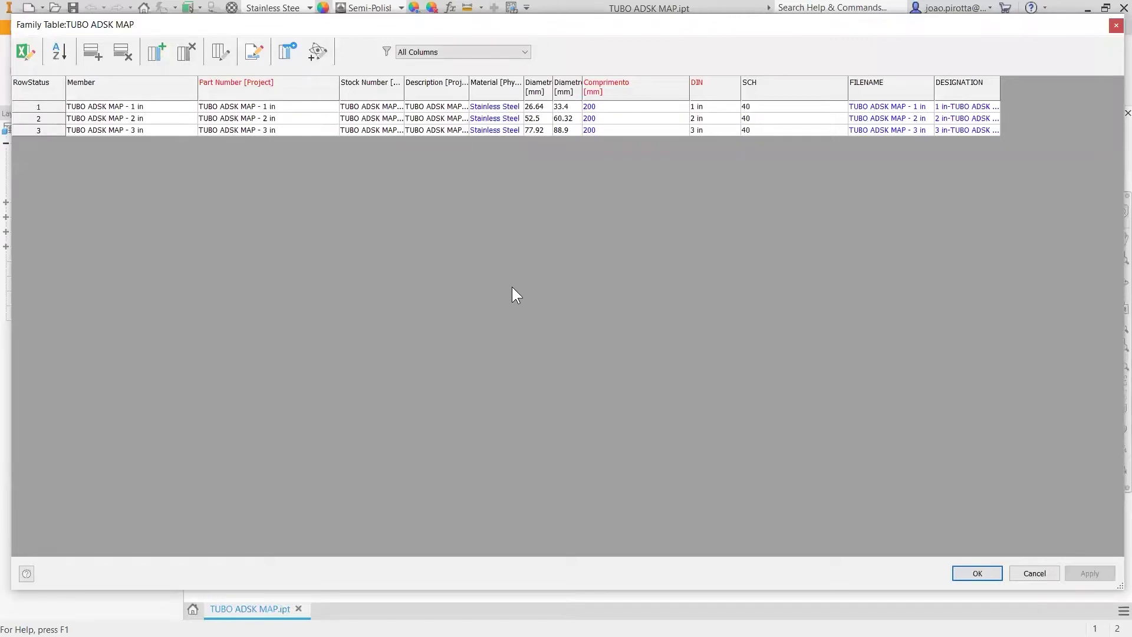
pyautogui.doubleClick(981, 82)
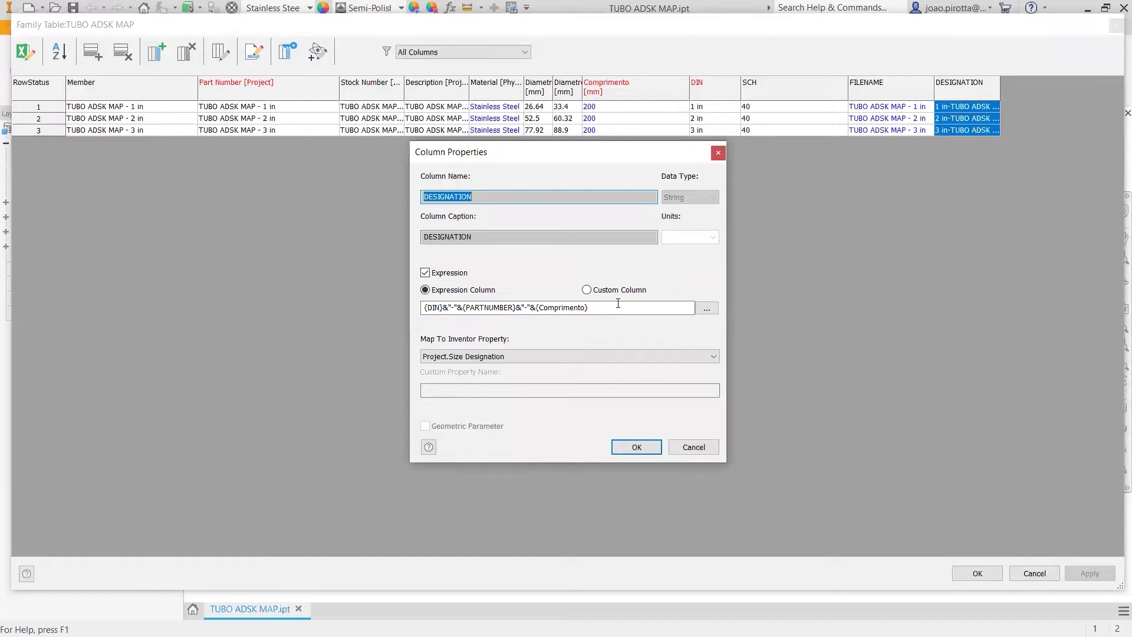
pyautogui.click(718, 152)
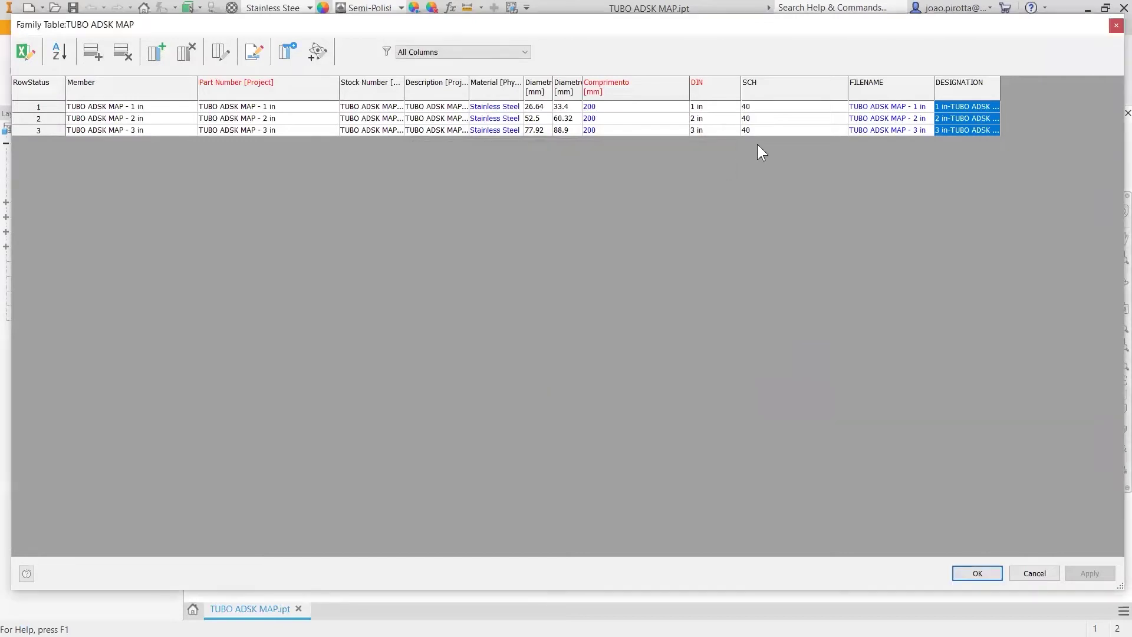
# Step: Clear the DESIGNATION column's expression and start the new one with "Ø "&, inserting the diameter symbol as quoted text
pyautogui.doubleClick(953, 125)
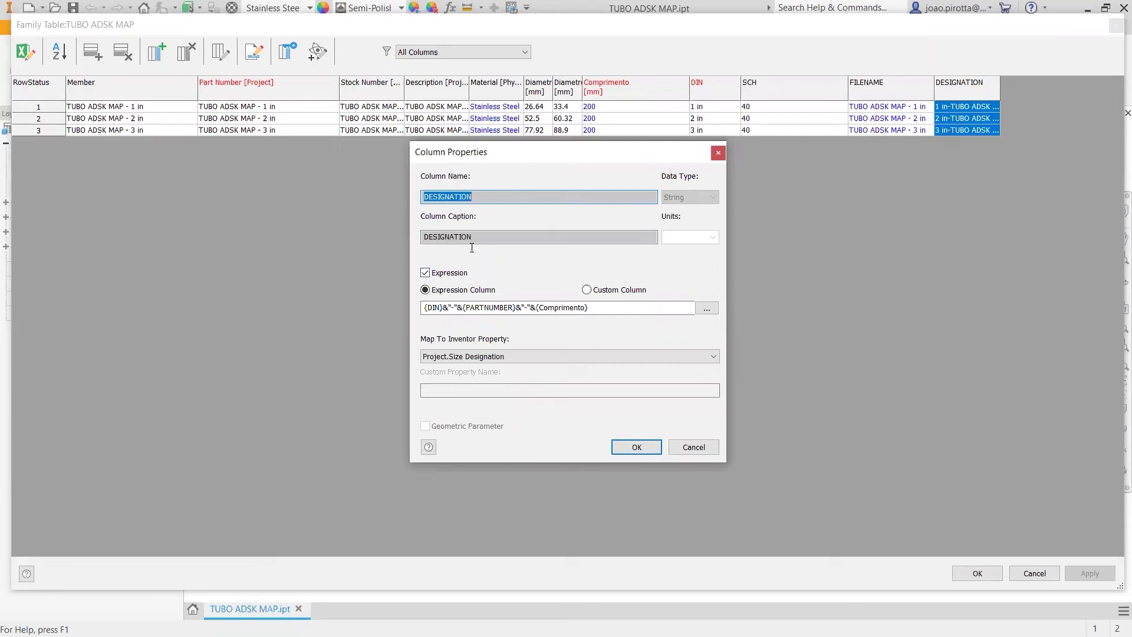
pyautogui.moveTo(623, 307); pyautogui.dragTo(420, 308)
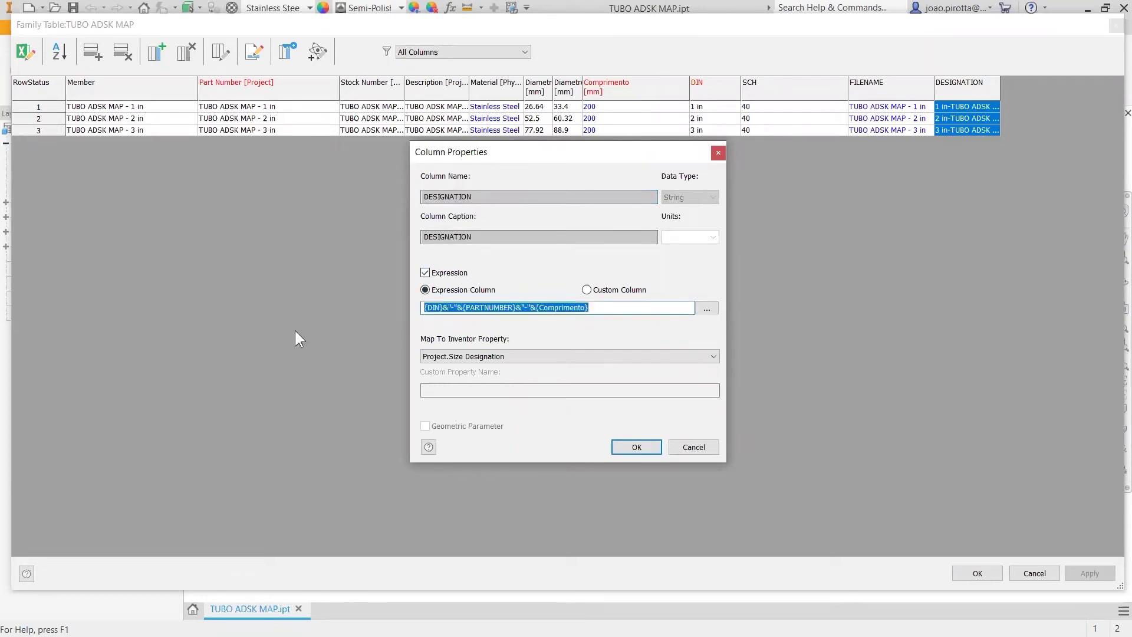
pyautogui.press('Delete')
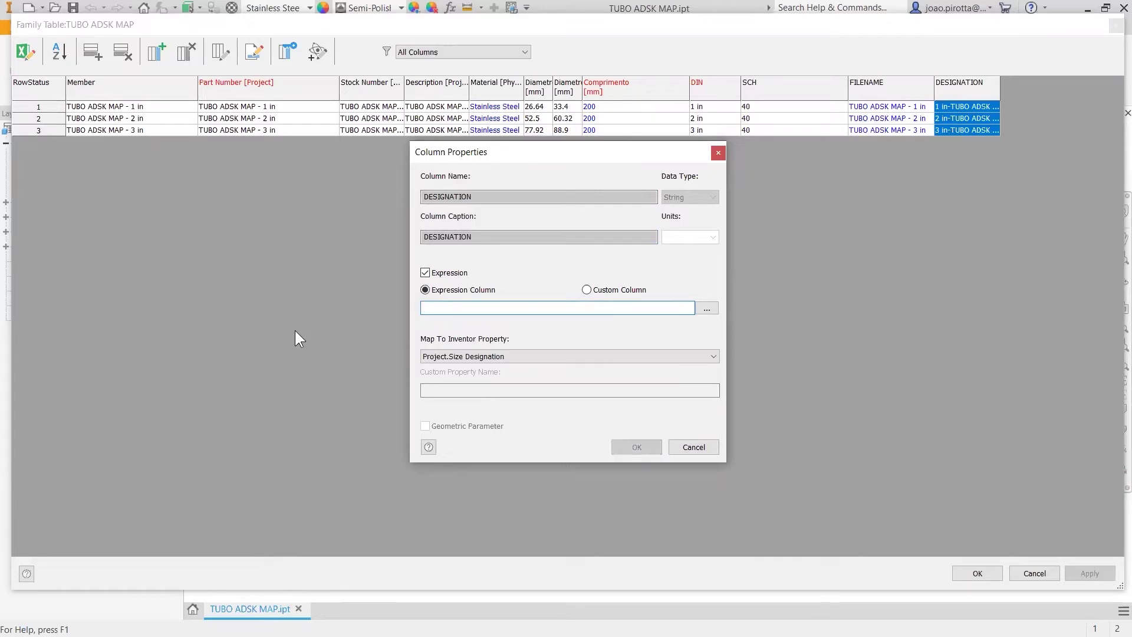
pyautogui.write('""')
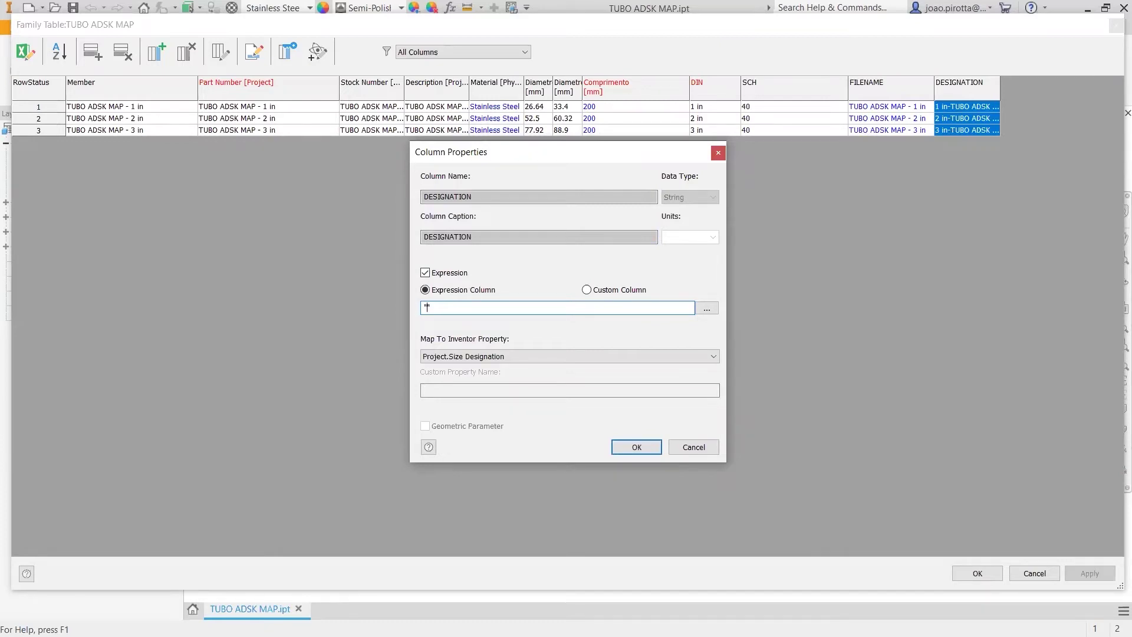
pyautogui.press('super+v')
pyautogui.press('Down')
pyautogui.press('Down')
pyautogui.press('Down')
pyautogui.press('Down')
pyautogui.press('Down')
pyautogui.press('Down')
pyautogui.press('Up')
pyautogui.press('Return')
pyautogui.write('&')
# Step: Add the DIN parameter to the end of the DESIGNATION expression and apply the column properties
pyautogui.click(706, 307)
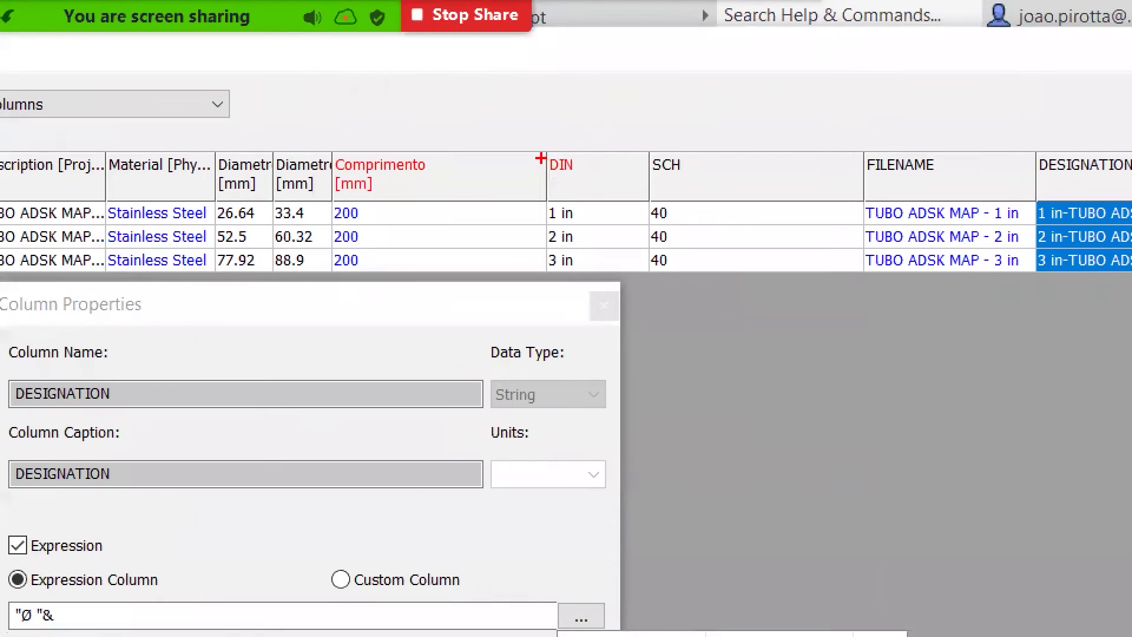
pyautogui.moveTo(690, 75); pyautogui.dragTo(736, 129)
pyautogui.moveTo(638, 258); pyautogui.dragTo(649, 273)
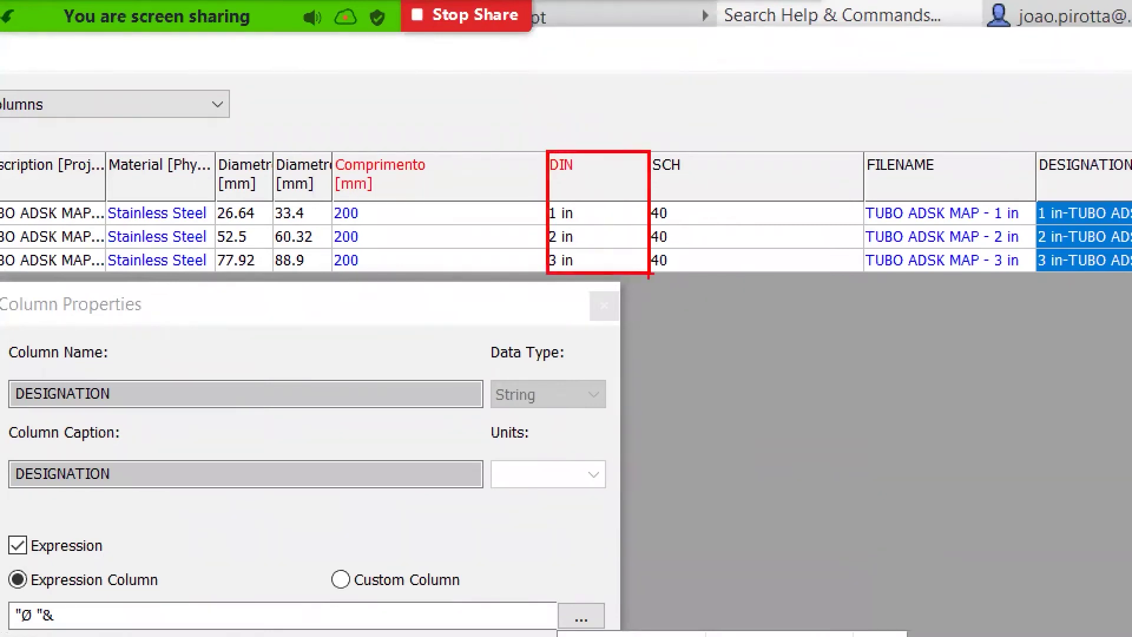
pyautogui.moveTo(546, 123); pyautogui.dragTo(560, 152)
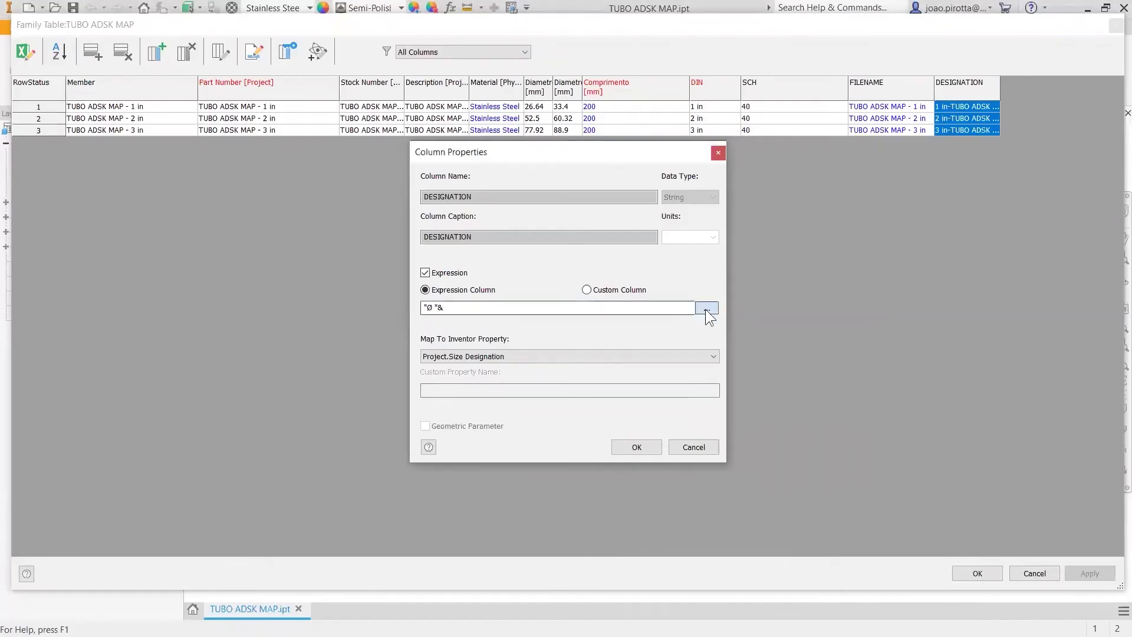
pyautogui.click(580, 616)
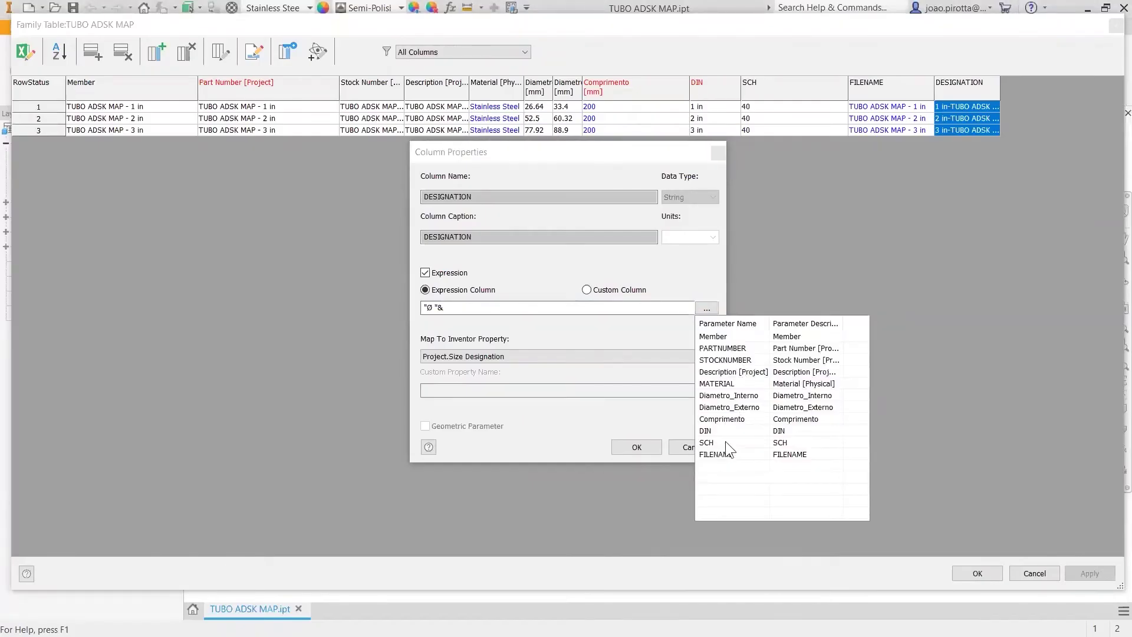
pyautogui.doubleClick(706, 431)
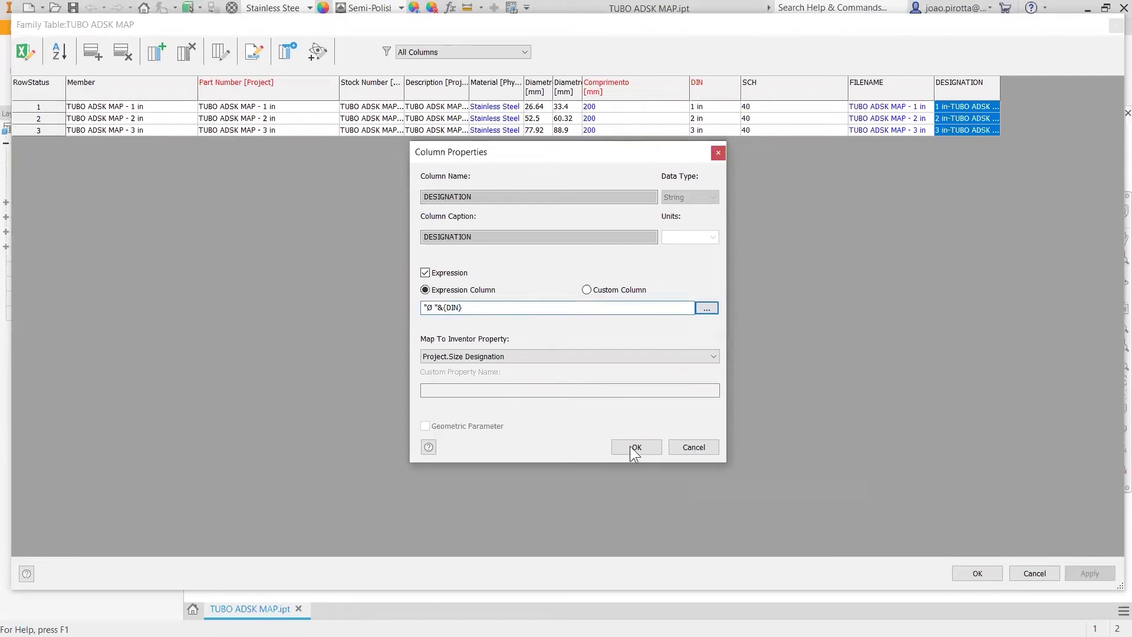
pyautogui.click(634, 447)
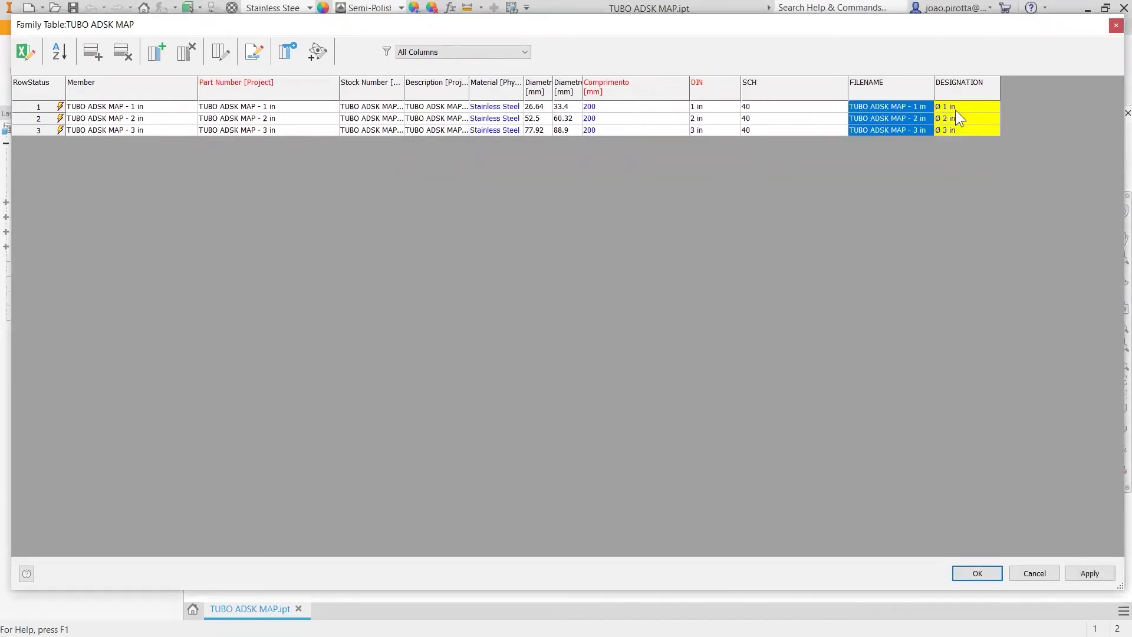
pyautogui.doubleClick(955, 111)
pyautogui.click(719, 154)
# Step: Turn the Member column into an expression column and bring up the parameters available for its expression
pyautogui.doubleClick(124, 89)
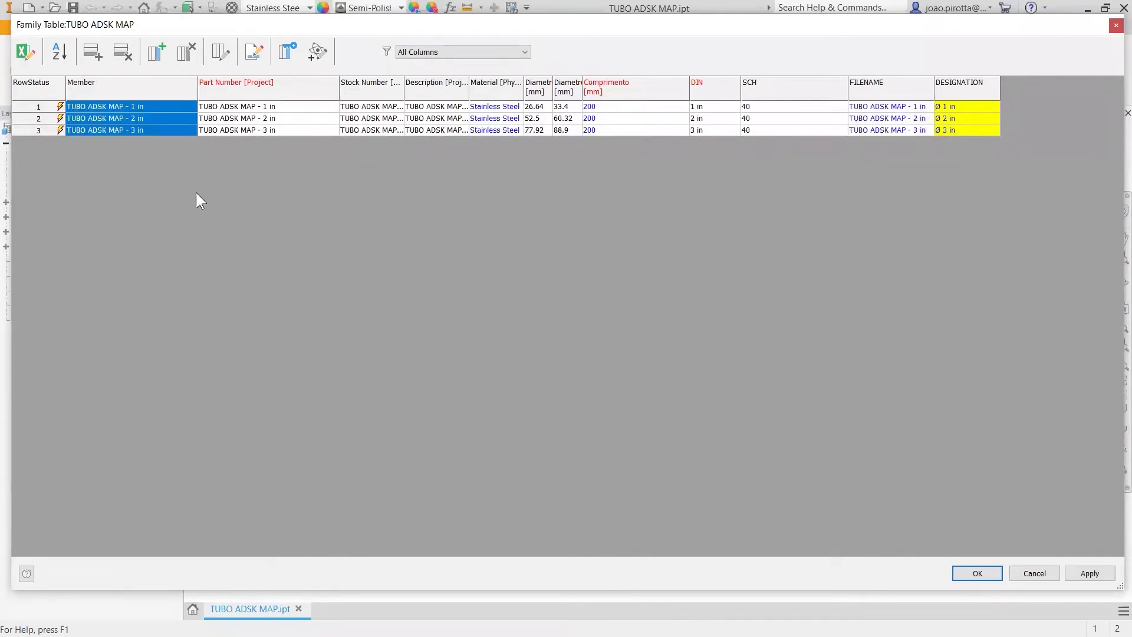
pyautogui.click(425, 273)
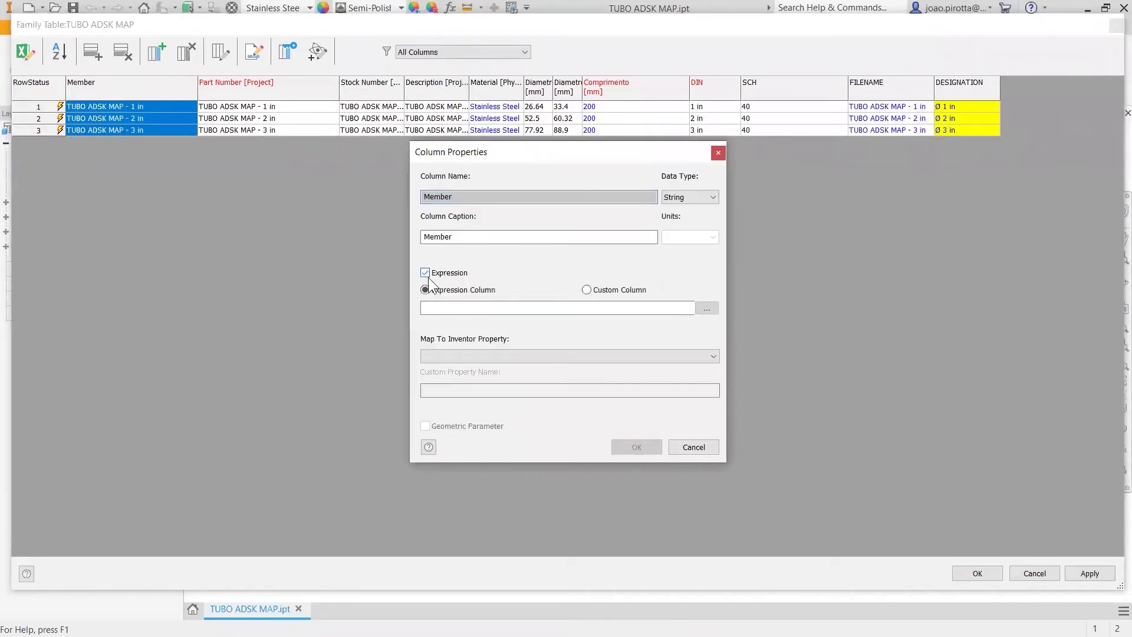
pyautogui.click(446, 308)
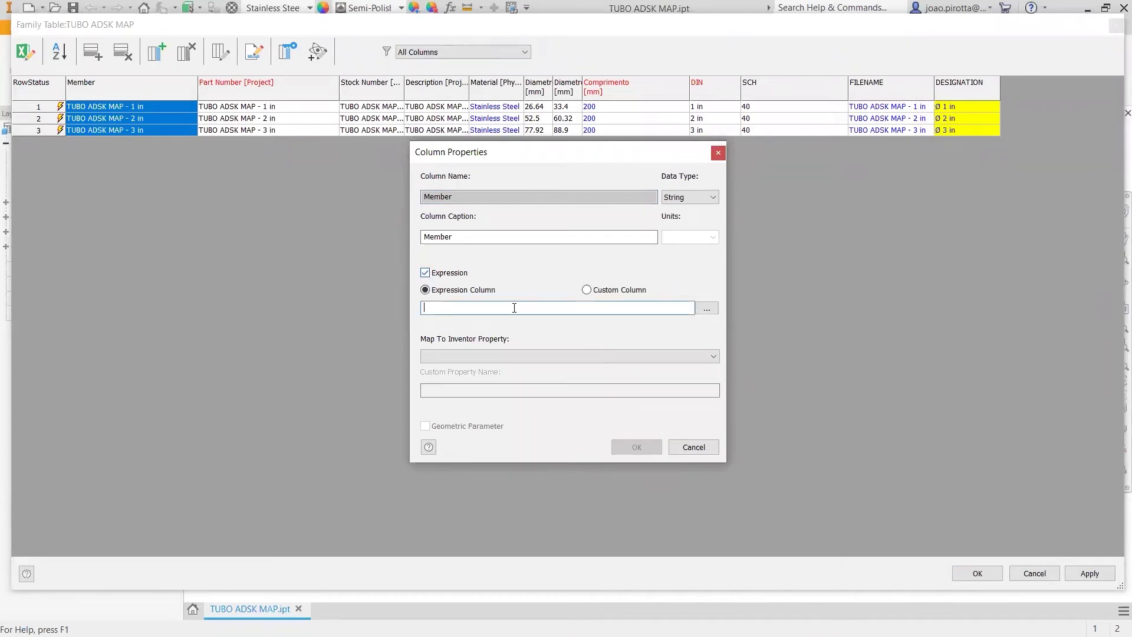
pyautogui.click(706, 308)
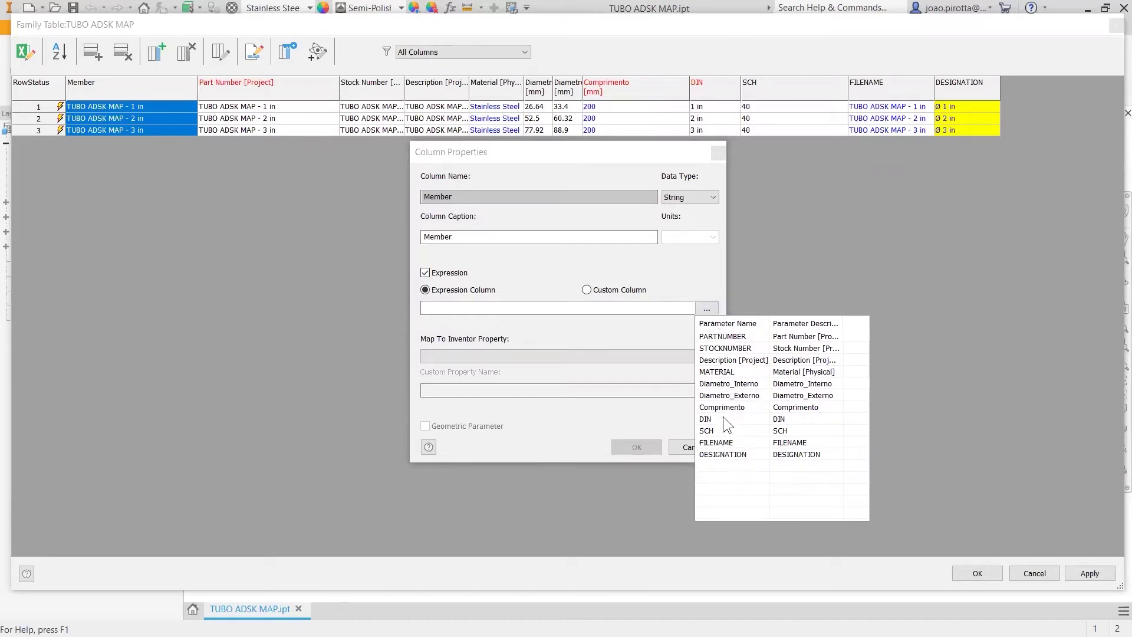
# Step: Build the Member column's expression from "TUBO ADSK MAP "&" - "& and pick the DESIGNATION parameter to follow it
pyautogui.click(476, 308)
pyautogui.write('""')
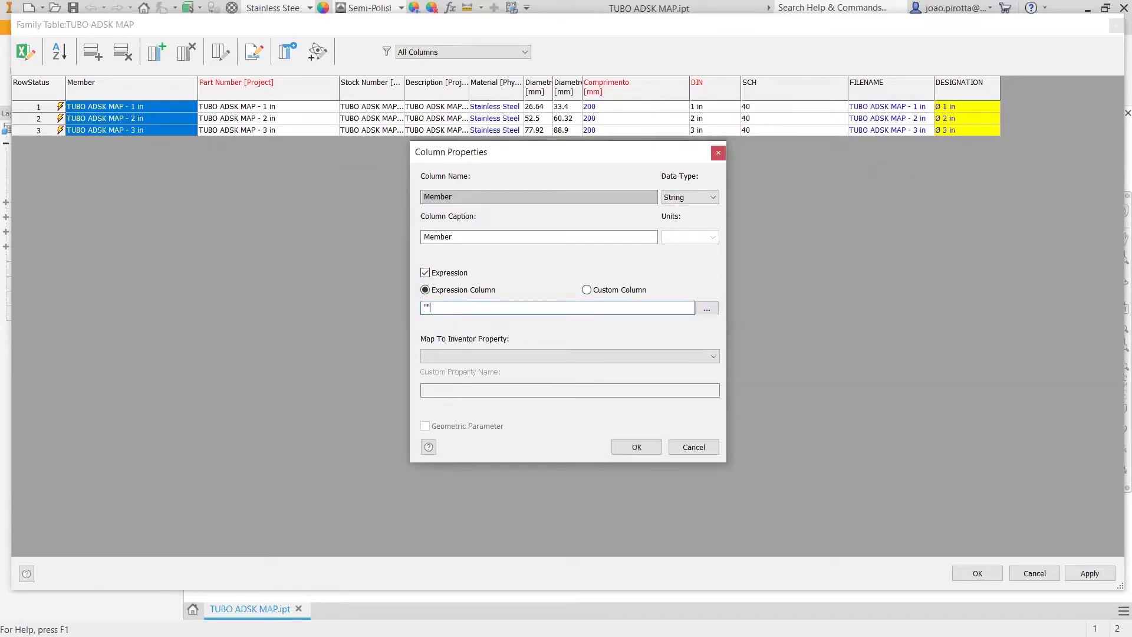
pyautogui.write('ADS')
pyautogui.press('BackSpace')
pyautogui.press('BackSpace')
pyautogui.write('DSK MAP')
pyautogui.write('&')
pyautogui.write('"')
pyautogui.write('TUBO')
pyautogui.click(499, 308)
pyautogui.click(508, 307)
pyautogui.write('&')
pyautogui.click(707, 307)
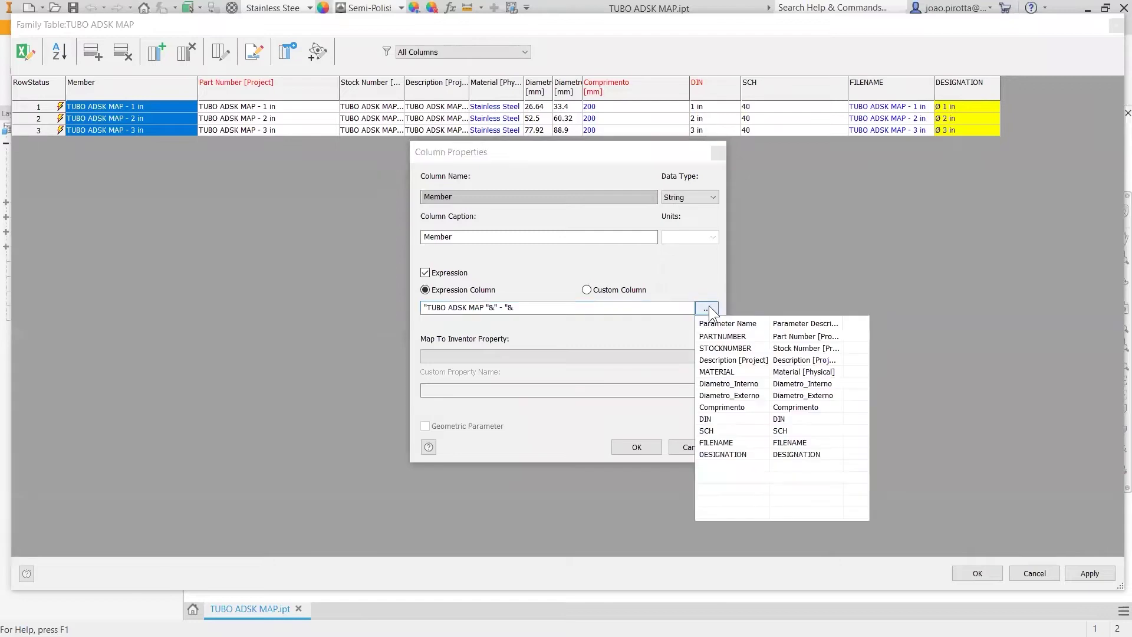
pyautogui.click(713, 454)
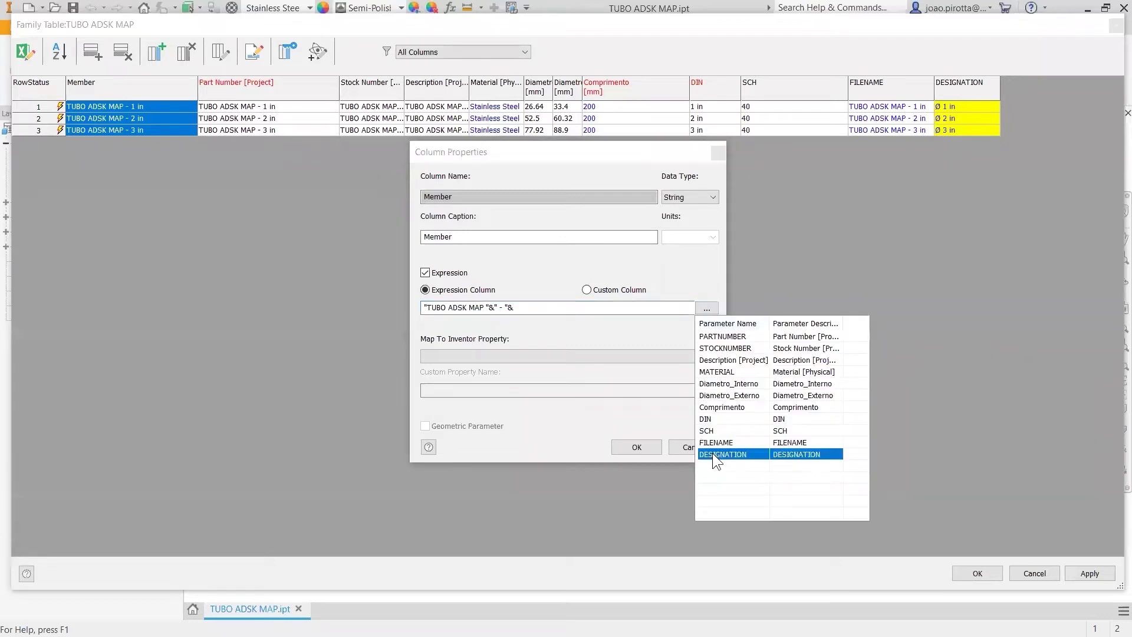
# Step: Complete the Member column expression as "TUBO ADSK MAP "&" - "&{DESIGNATION}&" x "{Comprimento}, copying it before confirming
pyautogui.doubleClick(713, 454)
pyautogui.moveTo(567, 307); pyautogui.dragTo(593, 308)
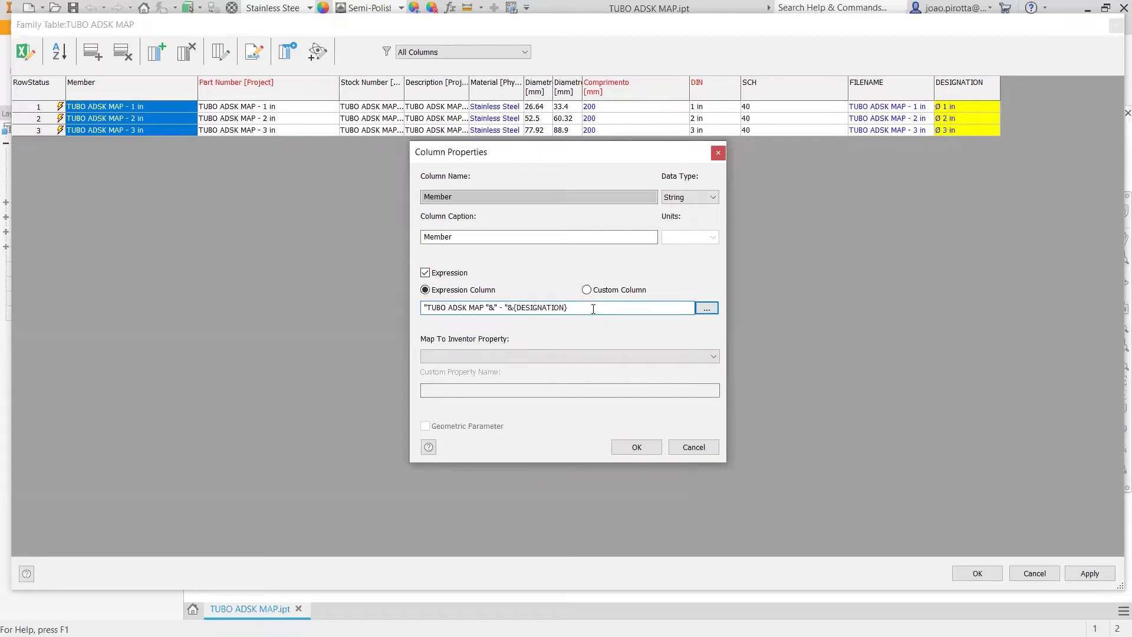
pyautogui.write('&" x')
pyautogui.click(707, 308)
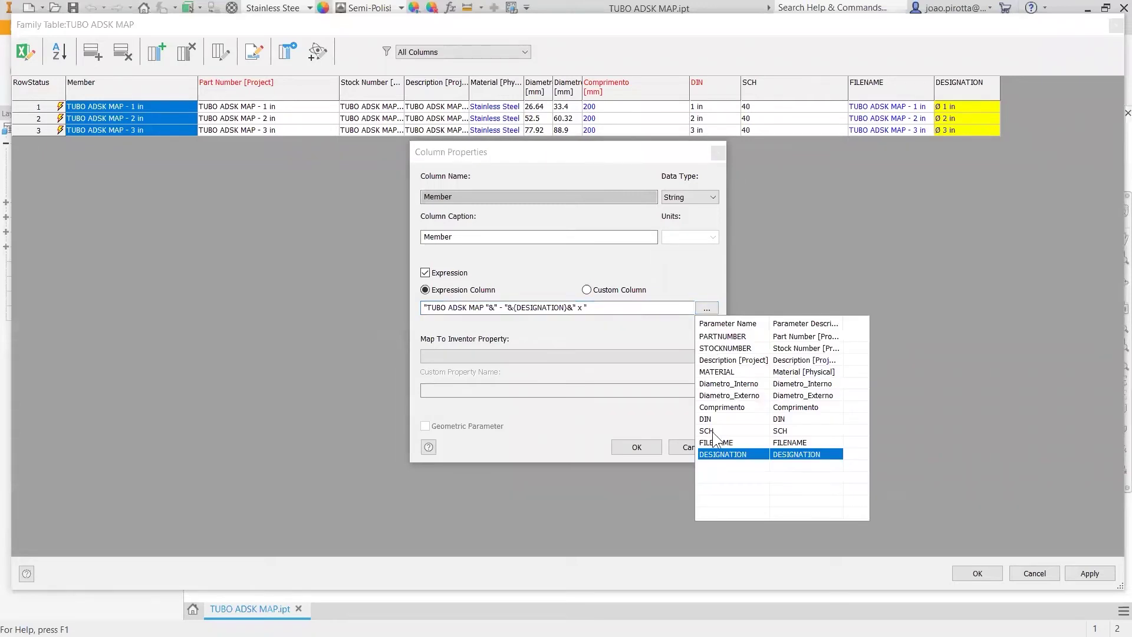
pyautogui.doubleClick(734, 408)
pyautogui.moveTo(641, 307); pyautogui.dragTo(335, 318)
pyautogui.hotkey('ctrl', 'c')
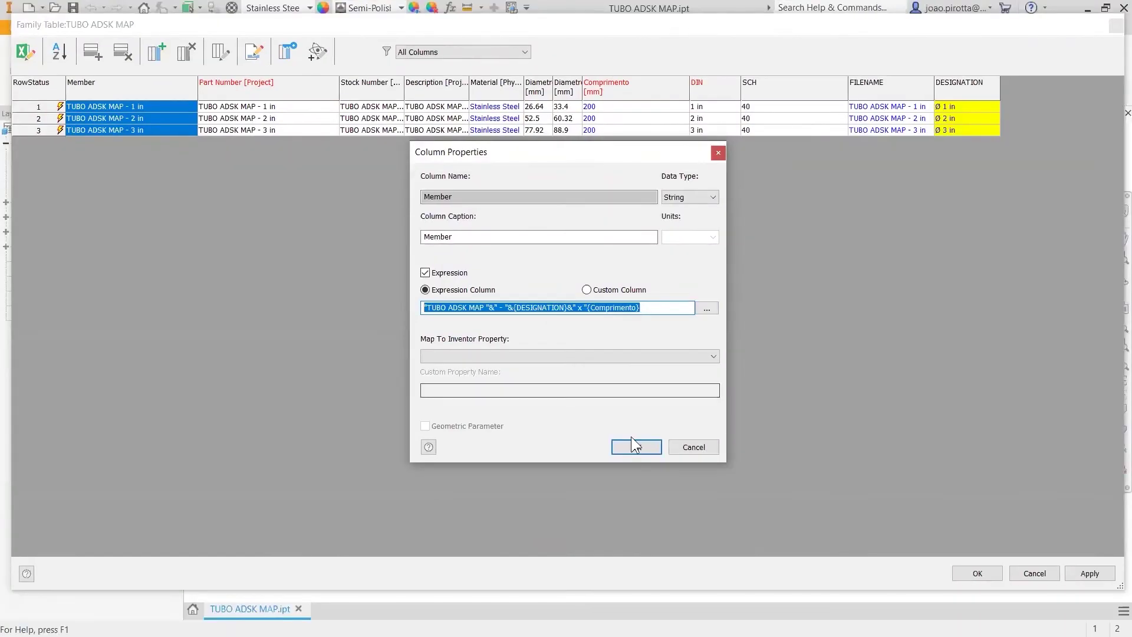
pyautogui.click(633, 447)
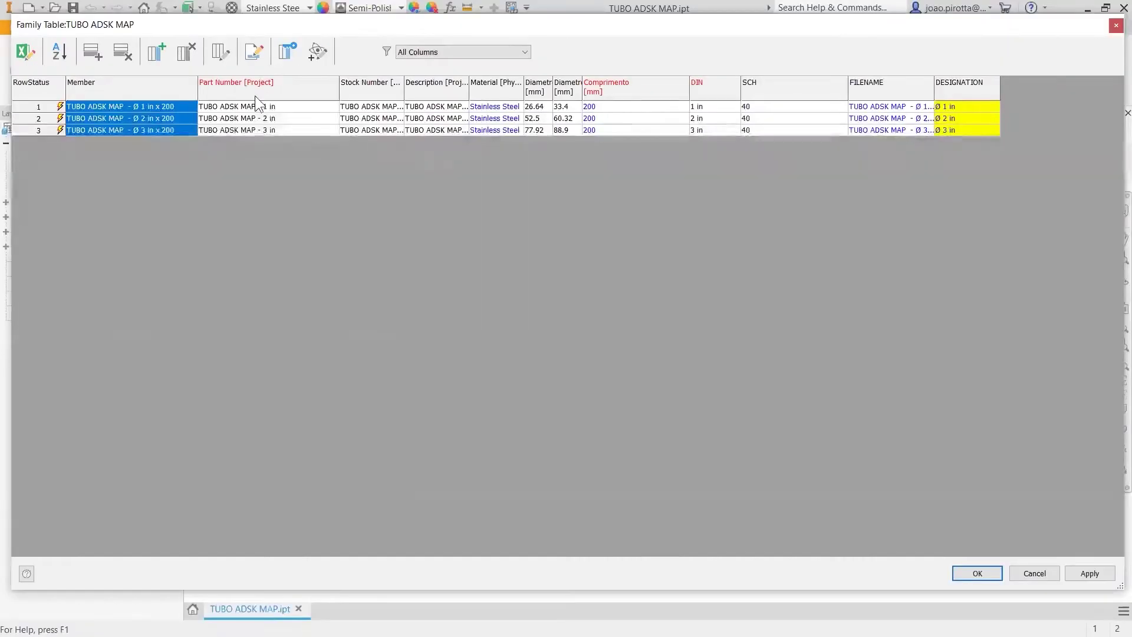
# Step: Make Part Number [Project] an expression column using the copied Member expression with DESIGNATION and Comprimento
pyautogui.doubleClick(515, 166)
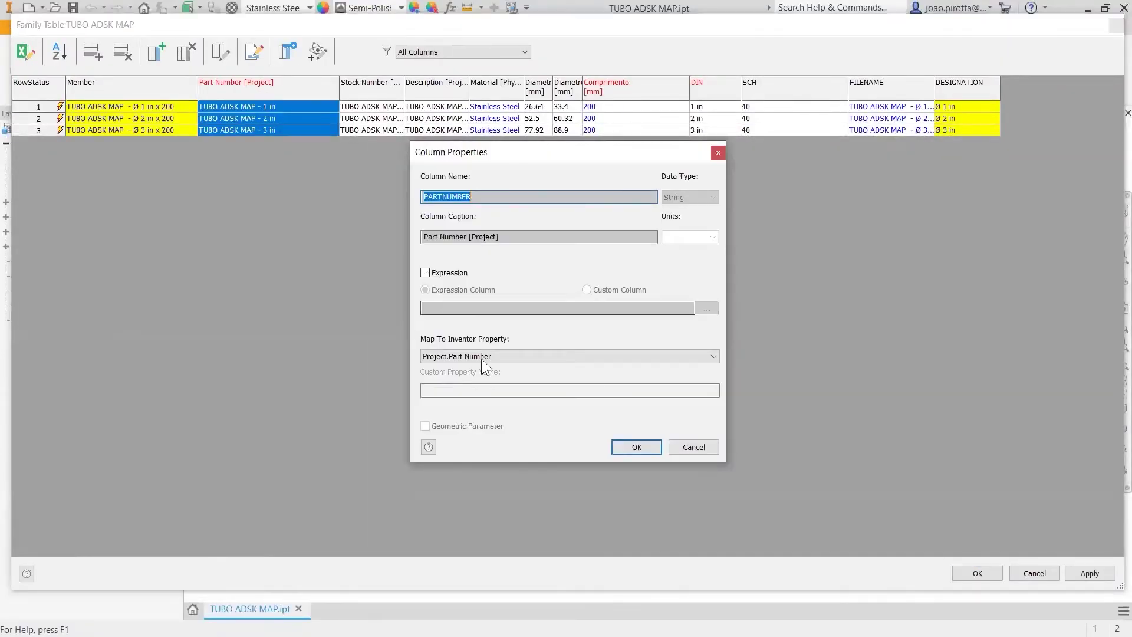
pyautogui.click(456, 275)
pyautogui.hotkey('ctrl', 'v')
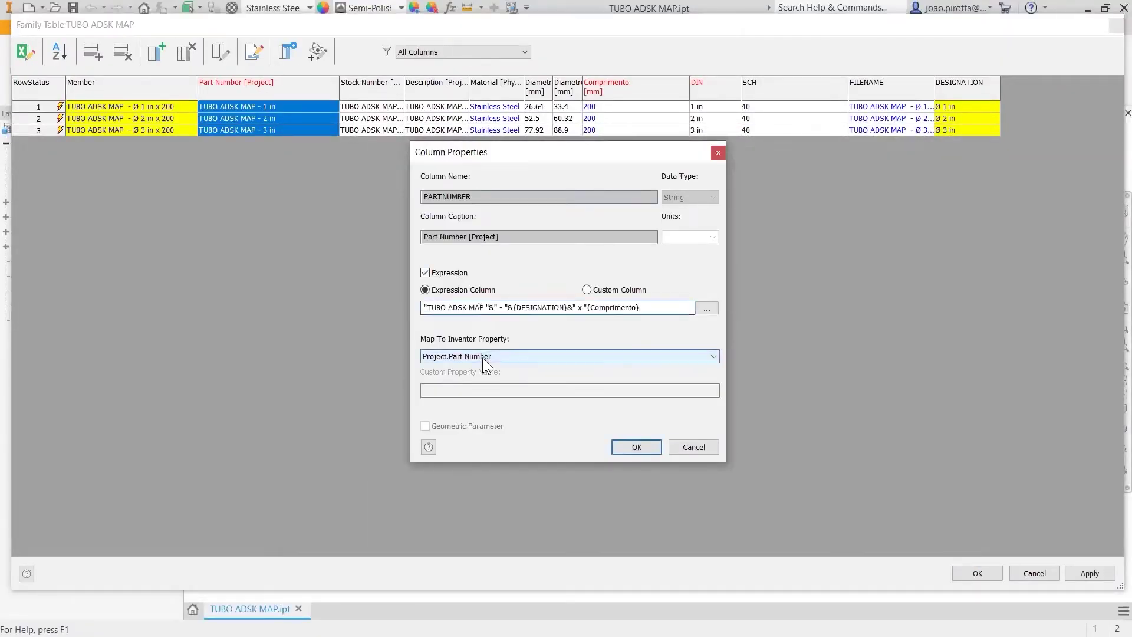
pyautogui.click(632, 446)
# Step: Make Stock Number [Project] an expression column with the copied expression, shortened to "TUBO ADSK MAP "&" - "&{DESIGNATION}
pyautogui.doubleClick(392, 89)
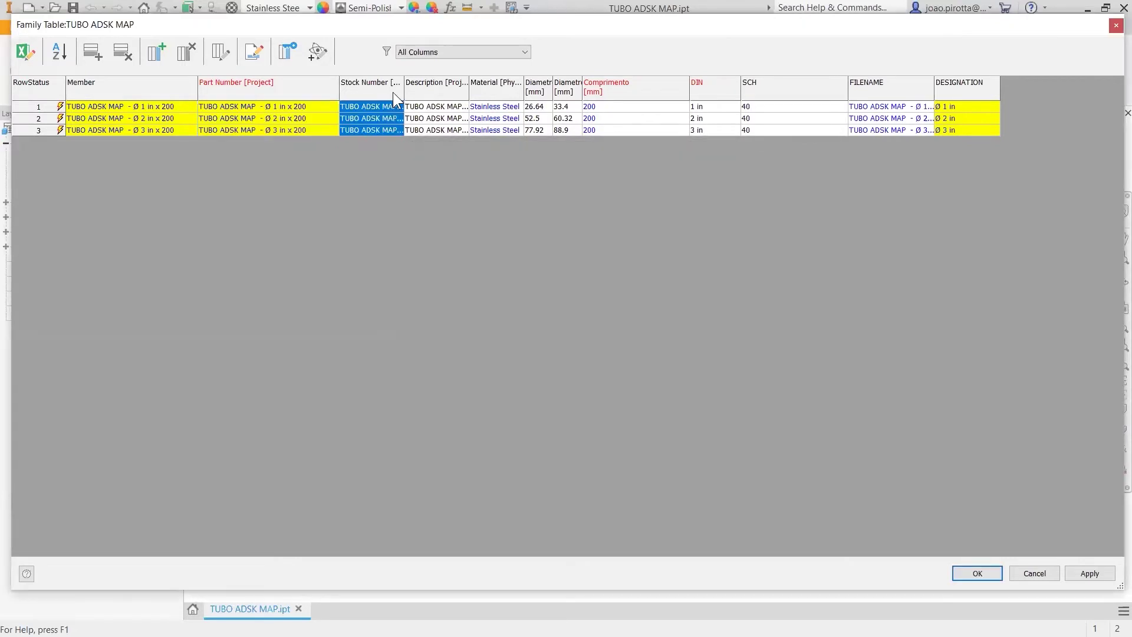
pyautogui.click(446, 273)
pyautogui.hotkey('ctrl', 'v')
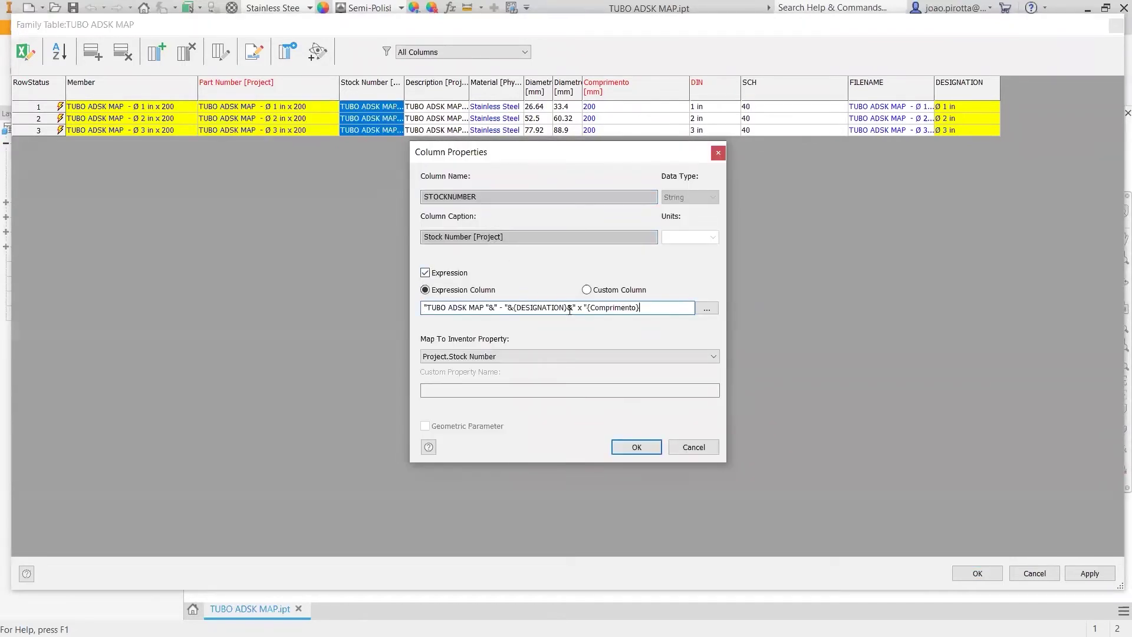
pyautogui.keyDown('shift'); pyautogui.click(670, 306); pyautogui.keyUp('shift')
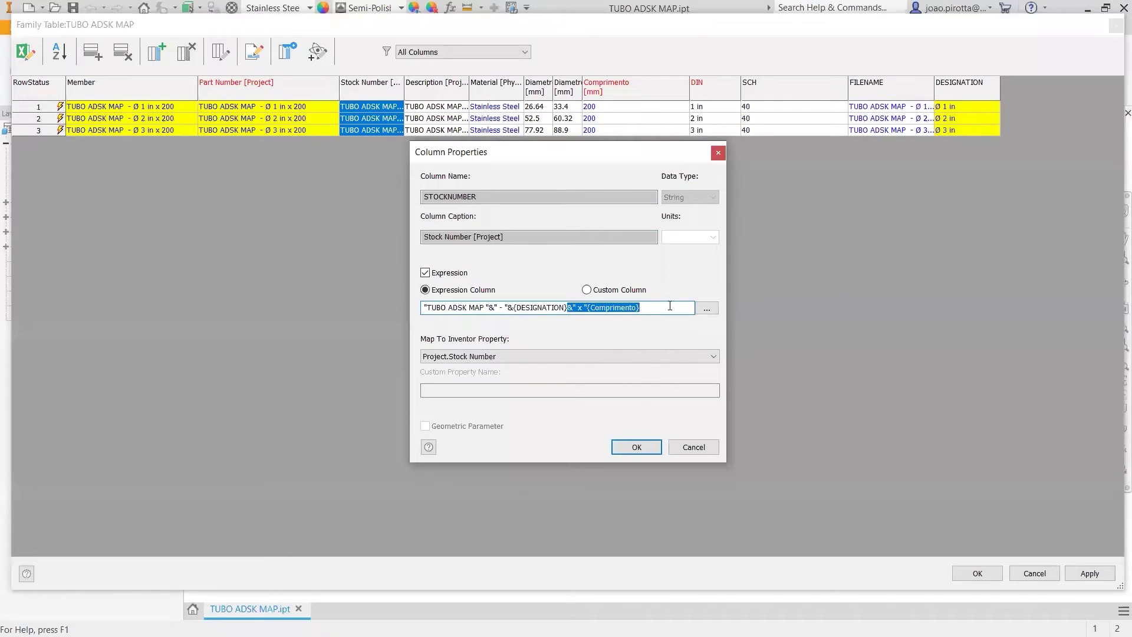
pyautogui.press('Delete')
pyautogui.keyDown('shift'); pyautogui.click(518, 306); pyautogui.keyUp('shift')
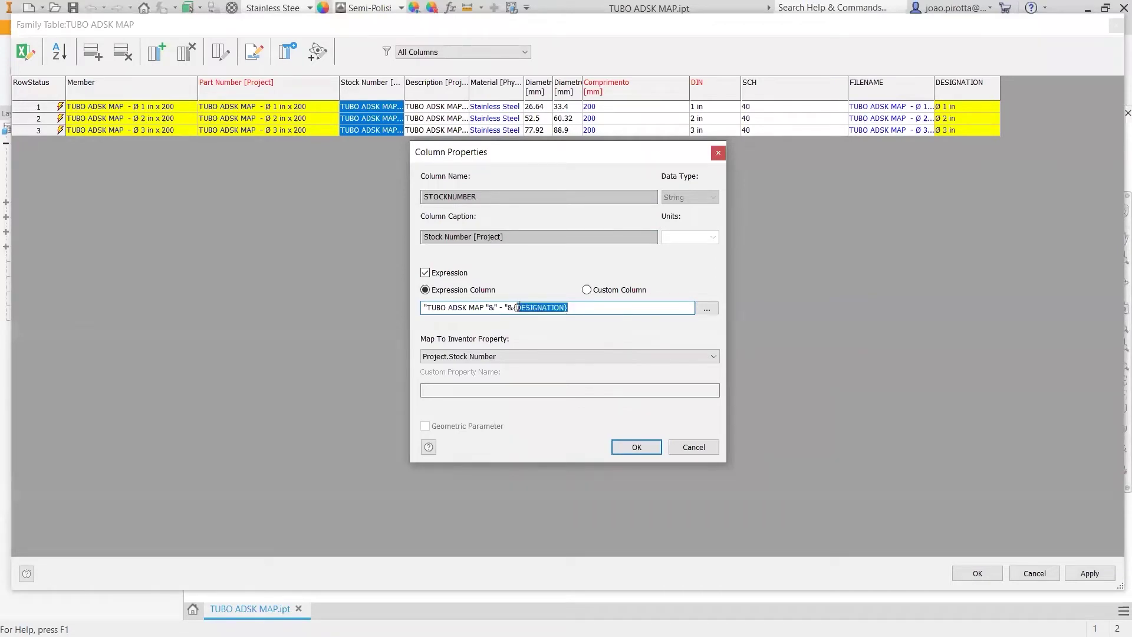
pyautogui.click(587, 309)
pyautogui.click(637, 447)
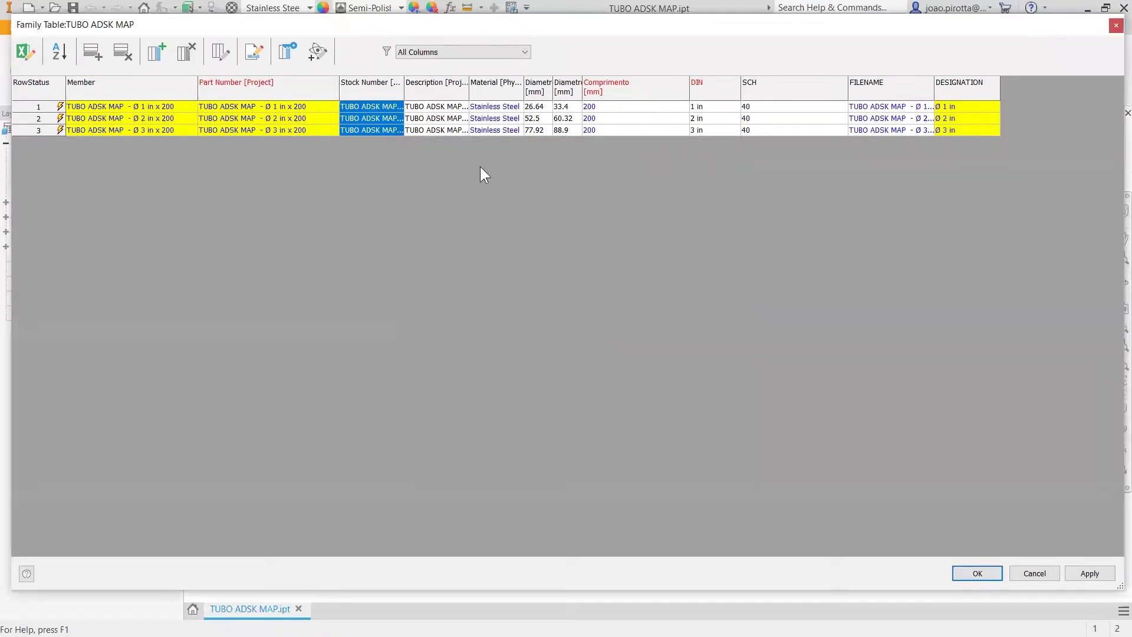
# Step: Make Description [Project] an expression column that takes its value from {STOCKNUMBER}
pyautogui.doubleClick(444, 88)
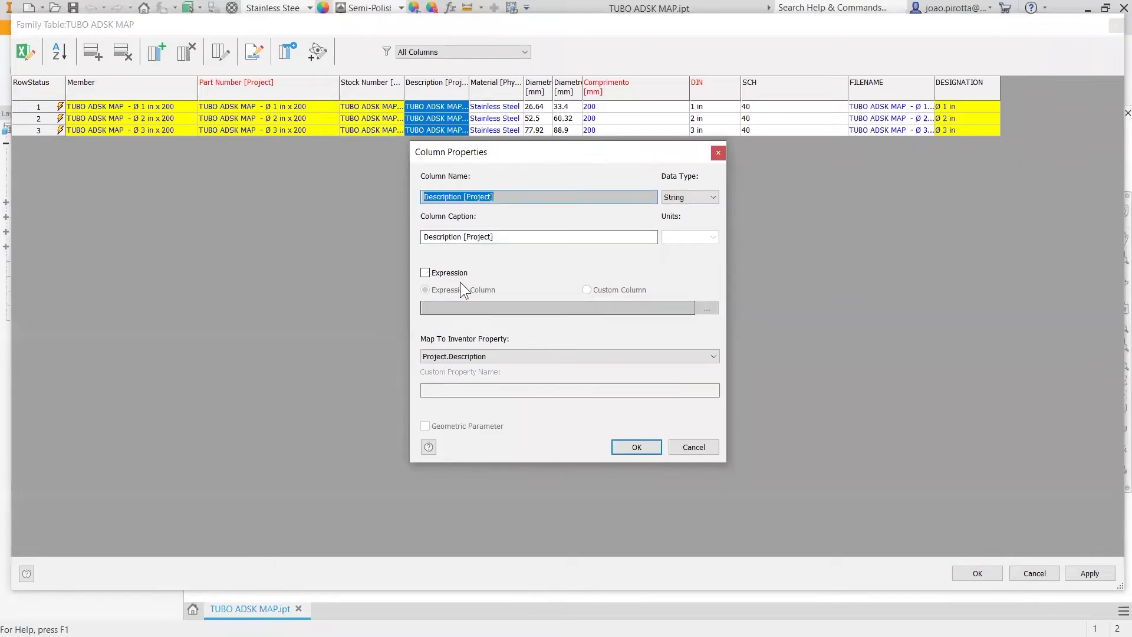
pyautogui.click(425, 272)
pyautogui.click(707, 308)
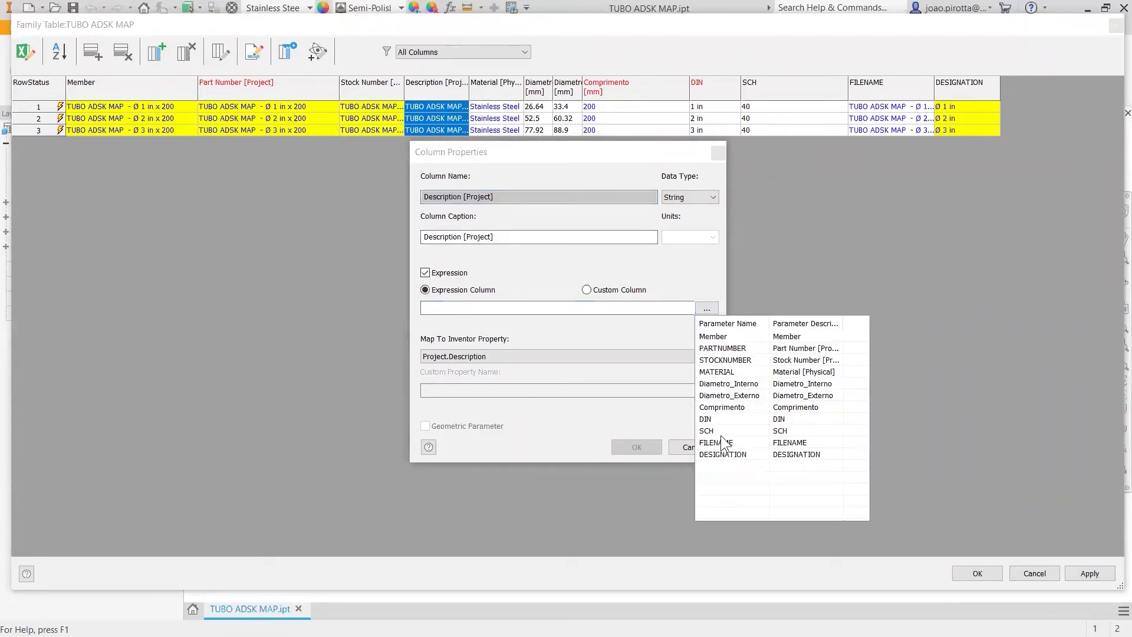
pyautogui.click(725, 359)
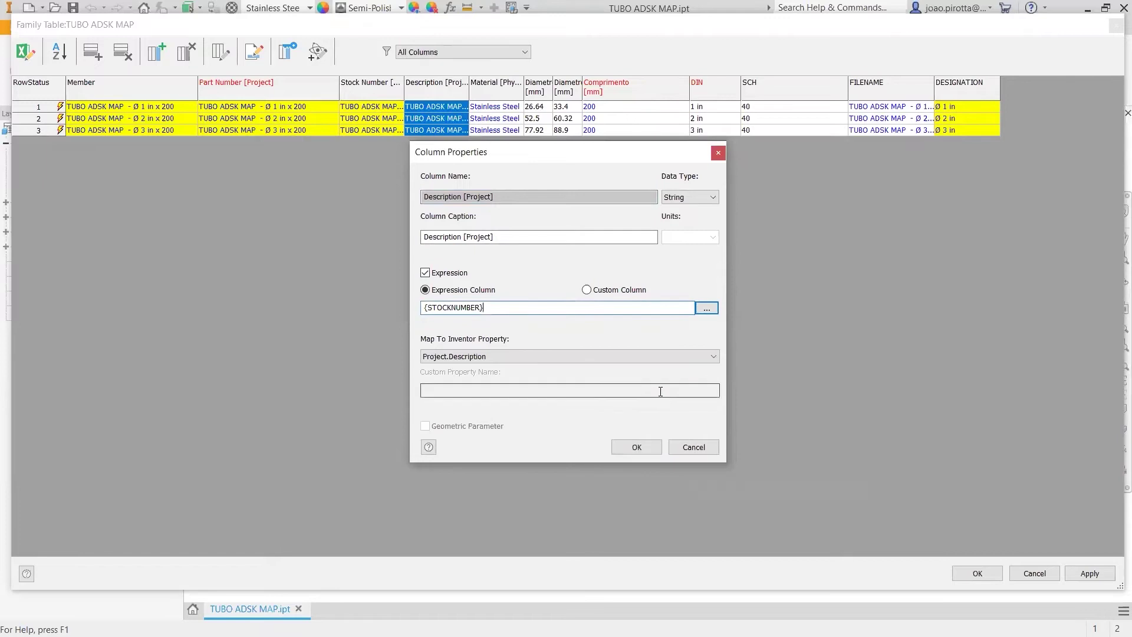
pyautogui.click(637, 447)
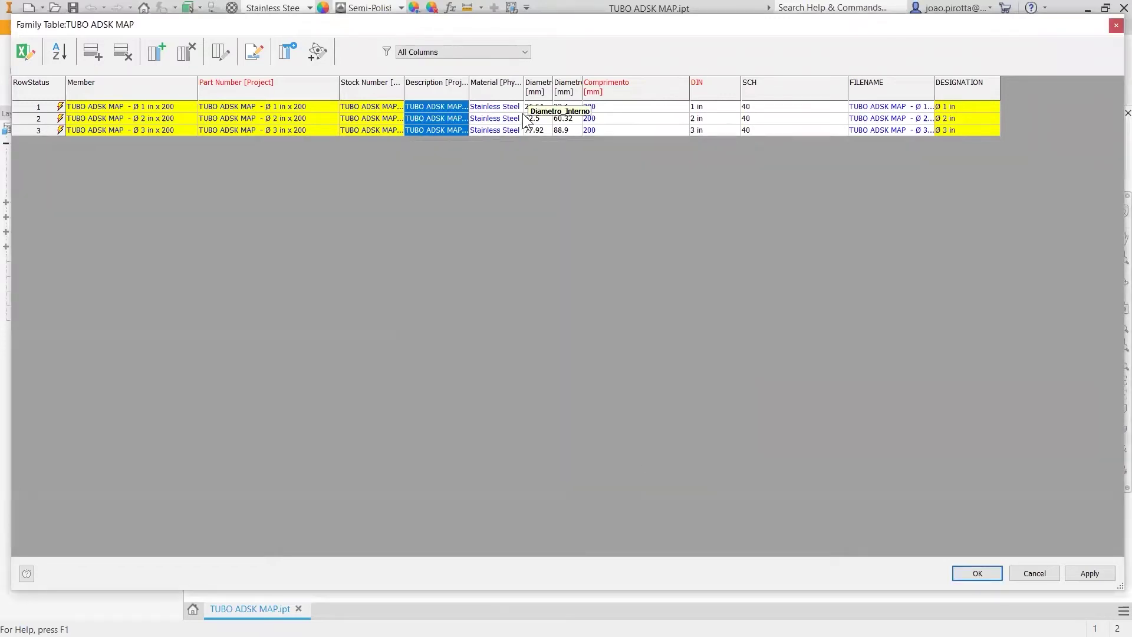
# Step: Map the Comprimento column to a Custom Inventor property named Comprimento
pyautogui.click(600, 93)
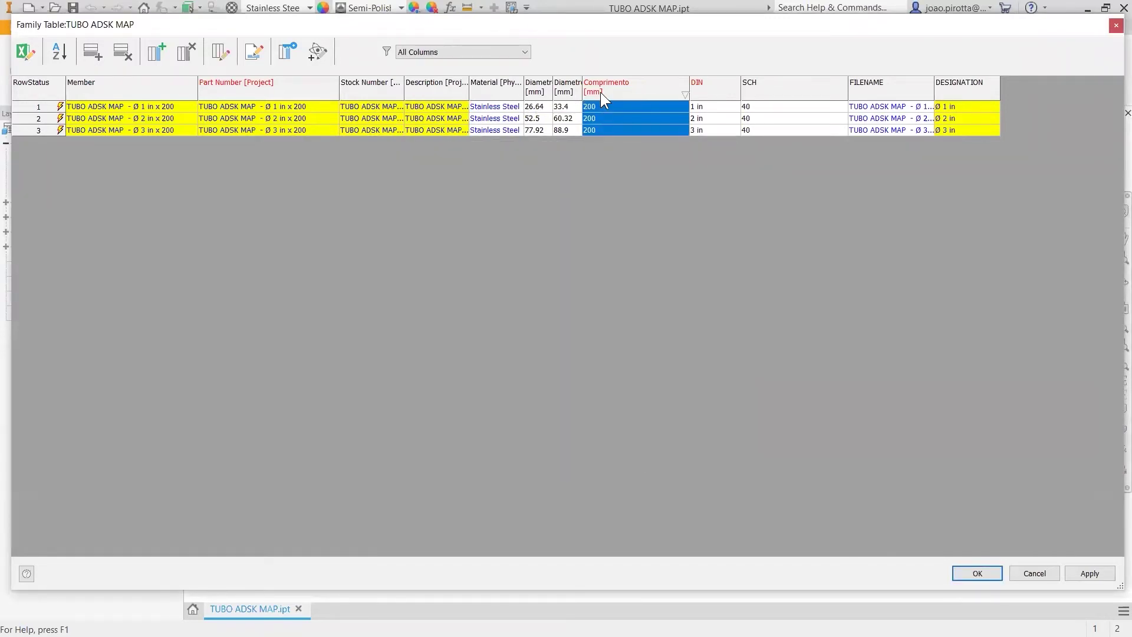
pyautogui.doubleClick(600, 91)
pyautogui.click(489, 355)
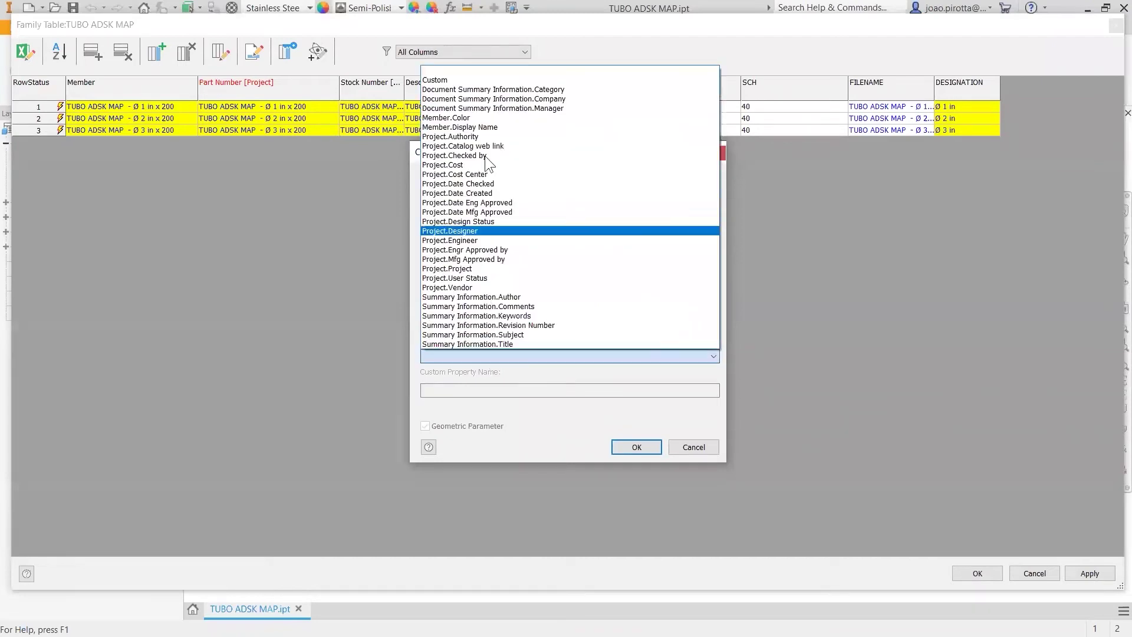
pyautogui.click(488, 80)
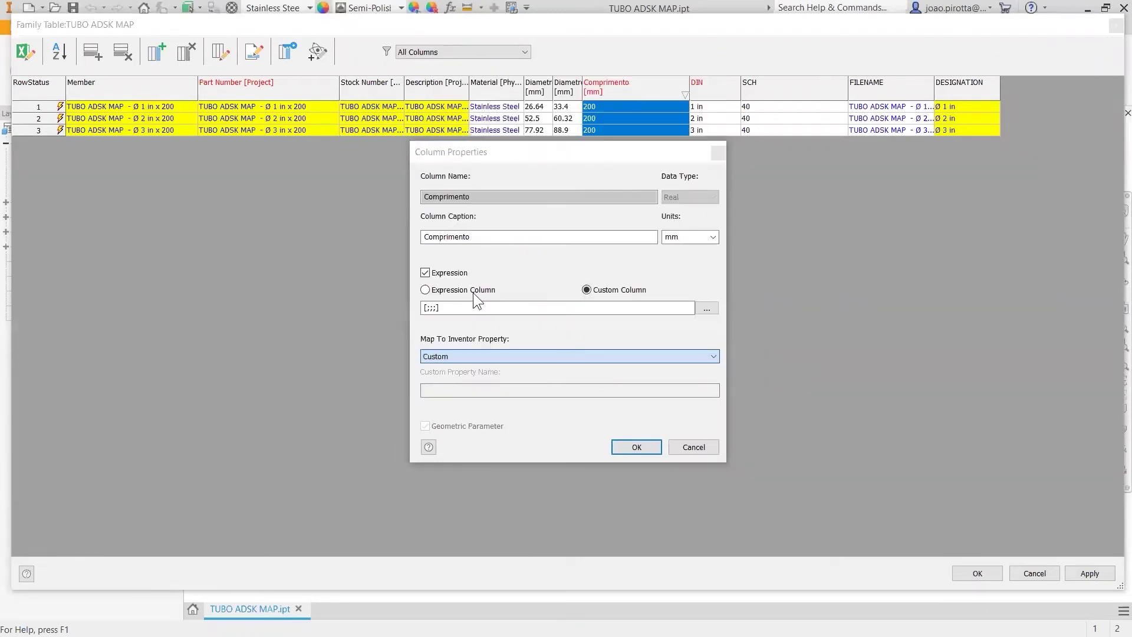
pyautogui.click(525, 352)
pyautogui.click(480, 391)
pyautogui.write('Comprimento')
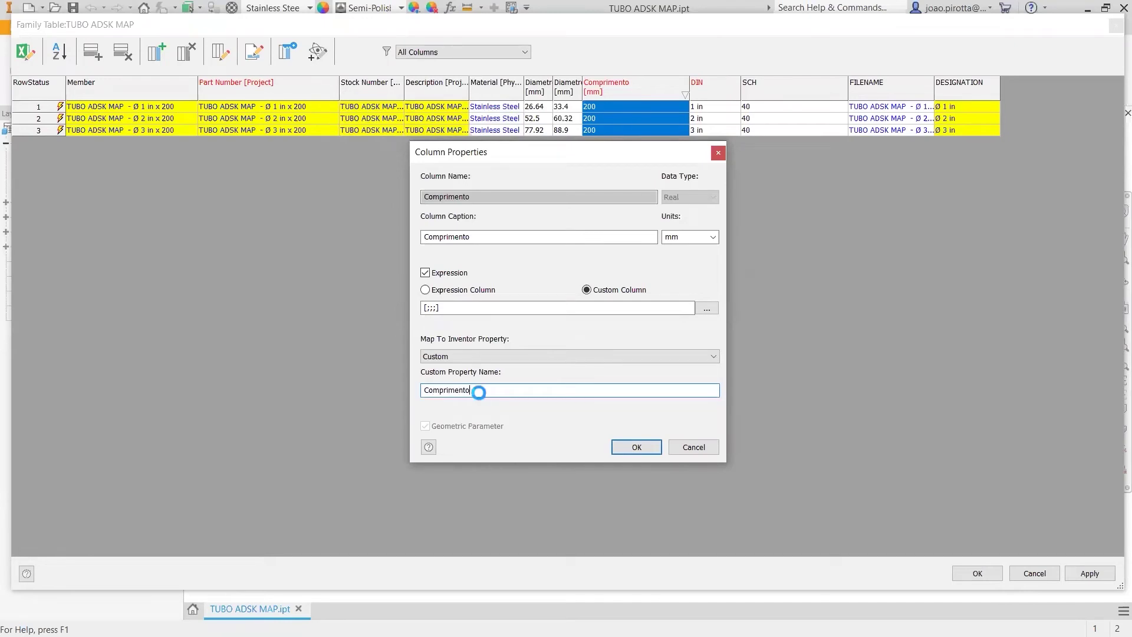
pyautogui.press('Return')
# Step: Widen the FILENAME column, map it to the Member.Display Name property, and apply the family table changes
pyautogui.click(704, 90)
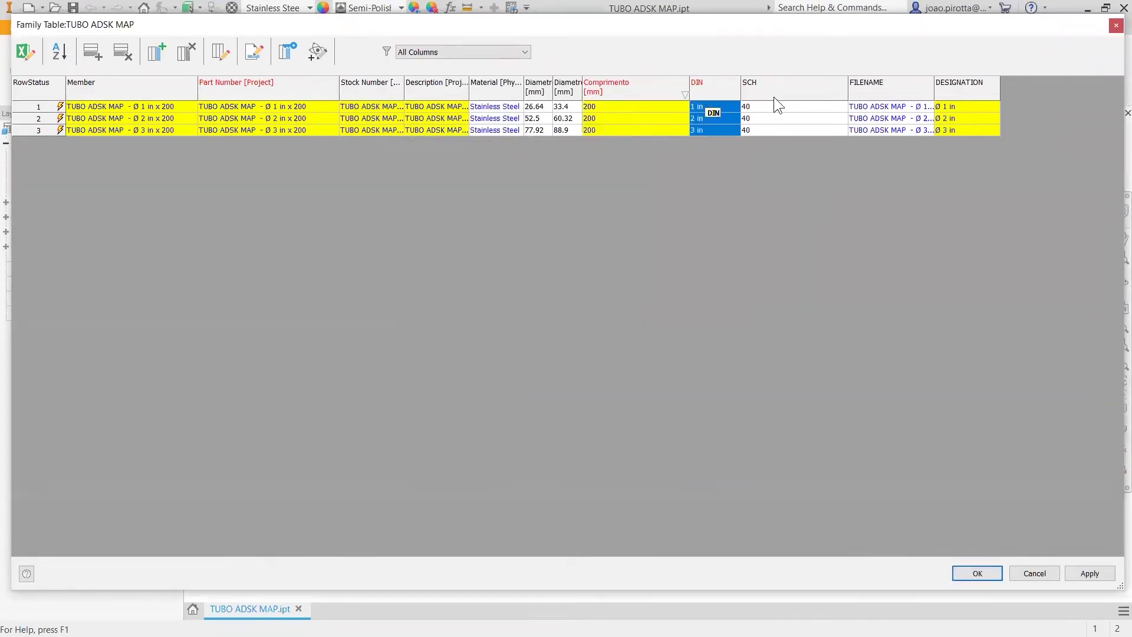
pyautogui.click(773, 95)
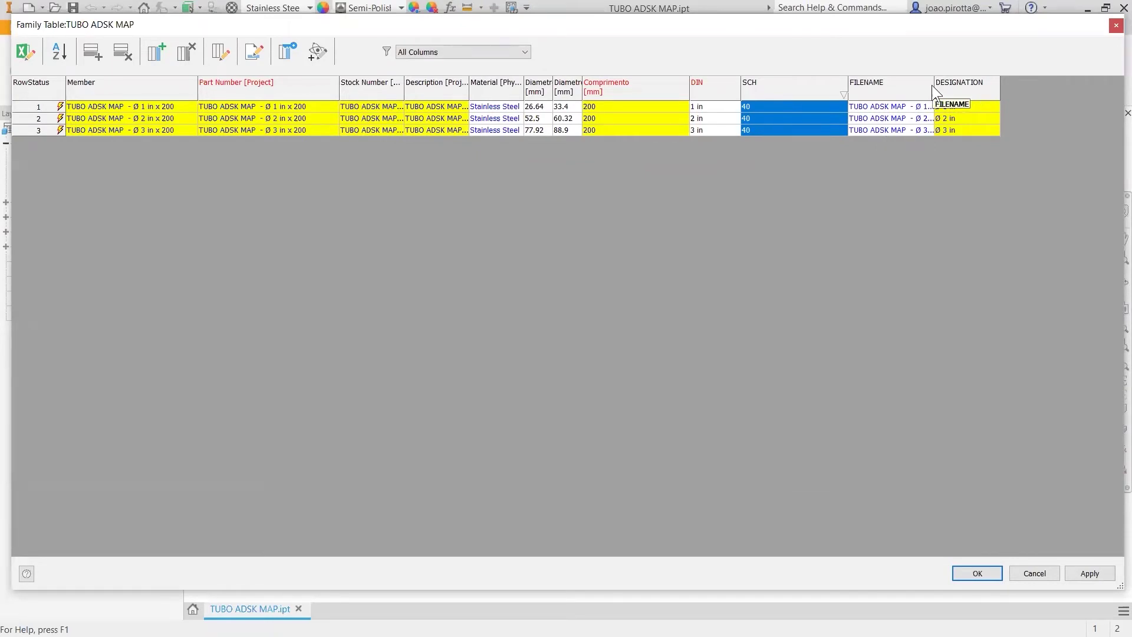
pyautogui.moveTo(934, 86); pyautogui.dragTo(983, 86)
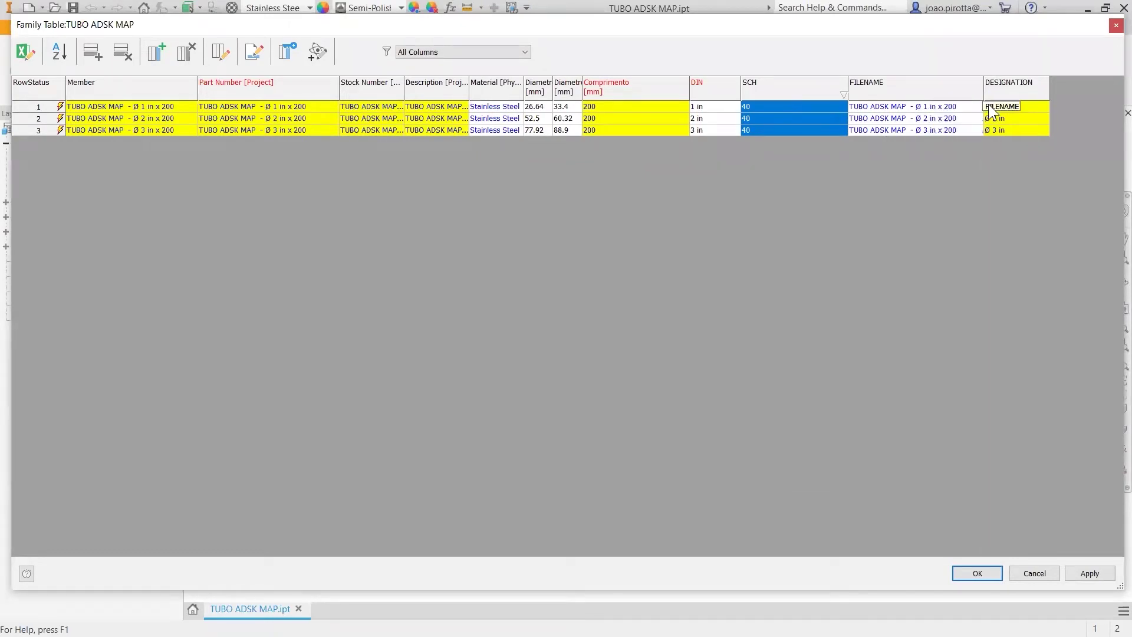
pyautogui.doubleClick(915, 90)
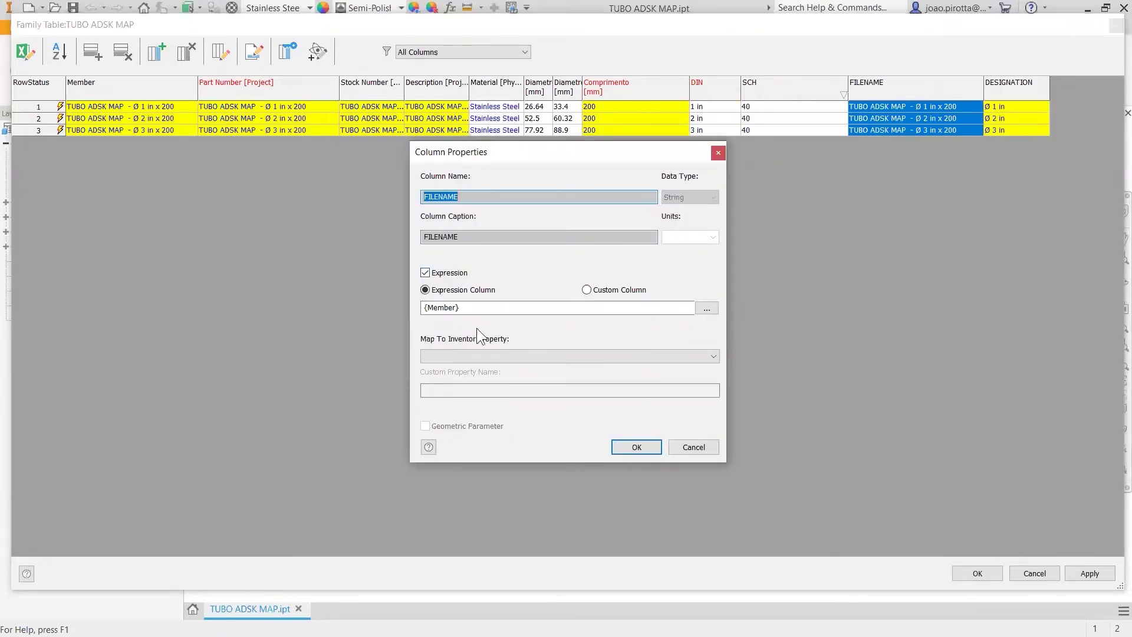
pyautogui.click(496, 357)
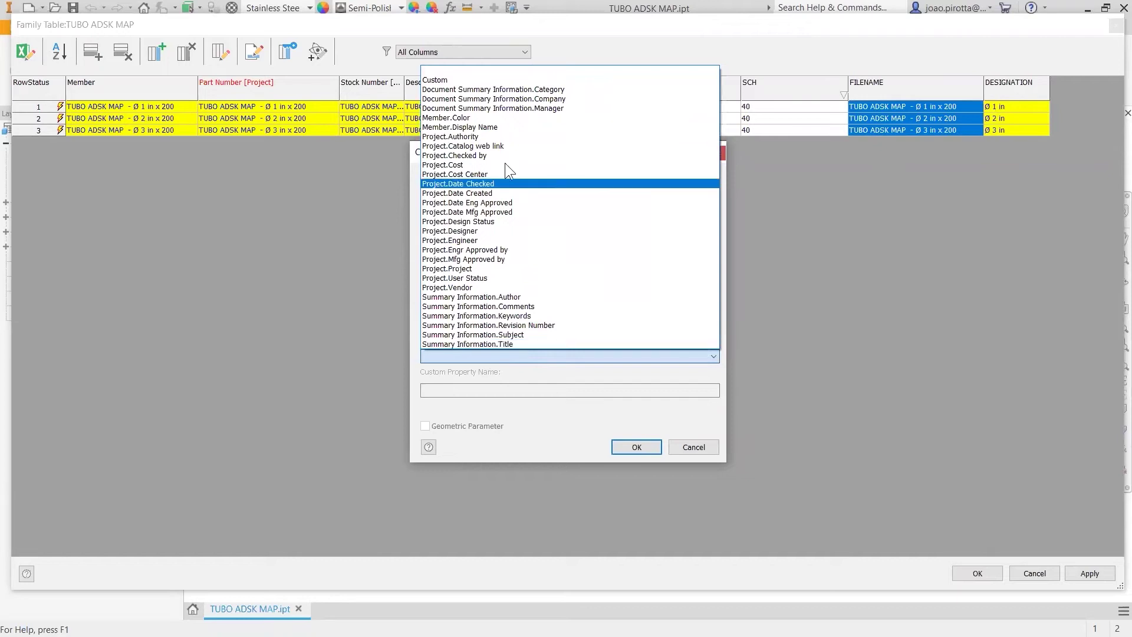
pyautogui.click(498, 128)
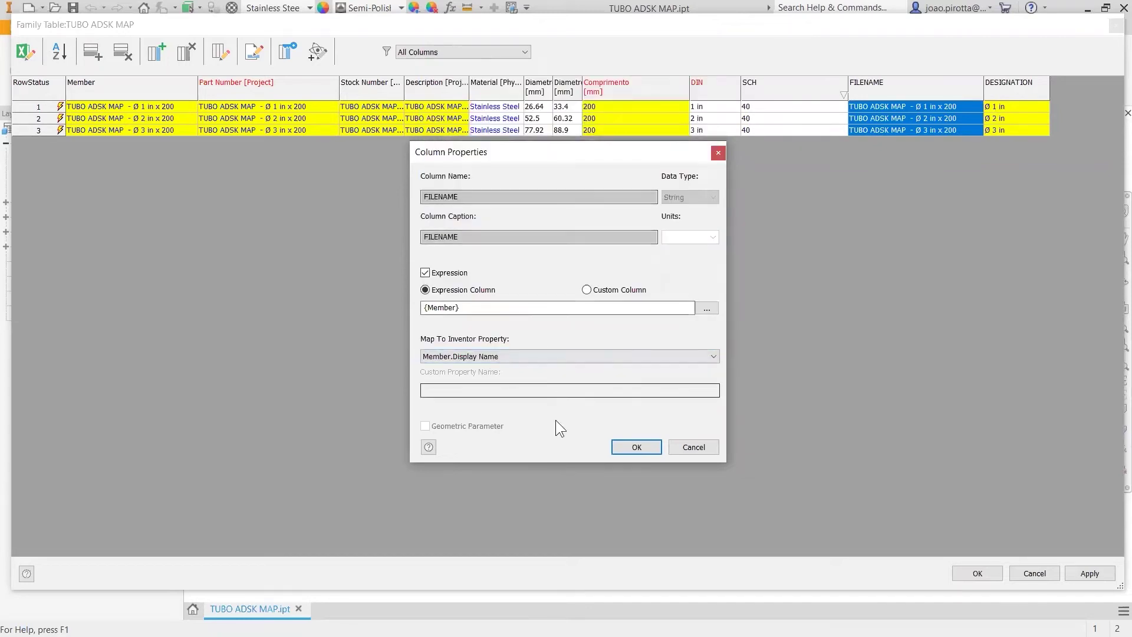
pyautogui.click(636, 447)
pyautogui.click(1088, 572)
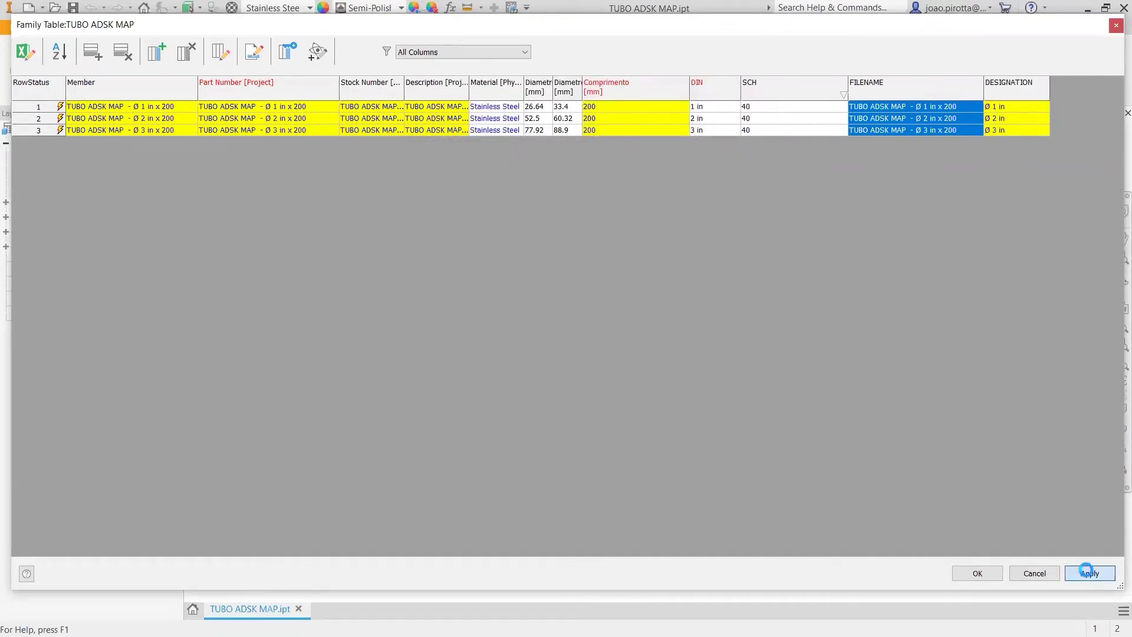
pyautogui.click(625, 376)
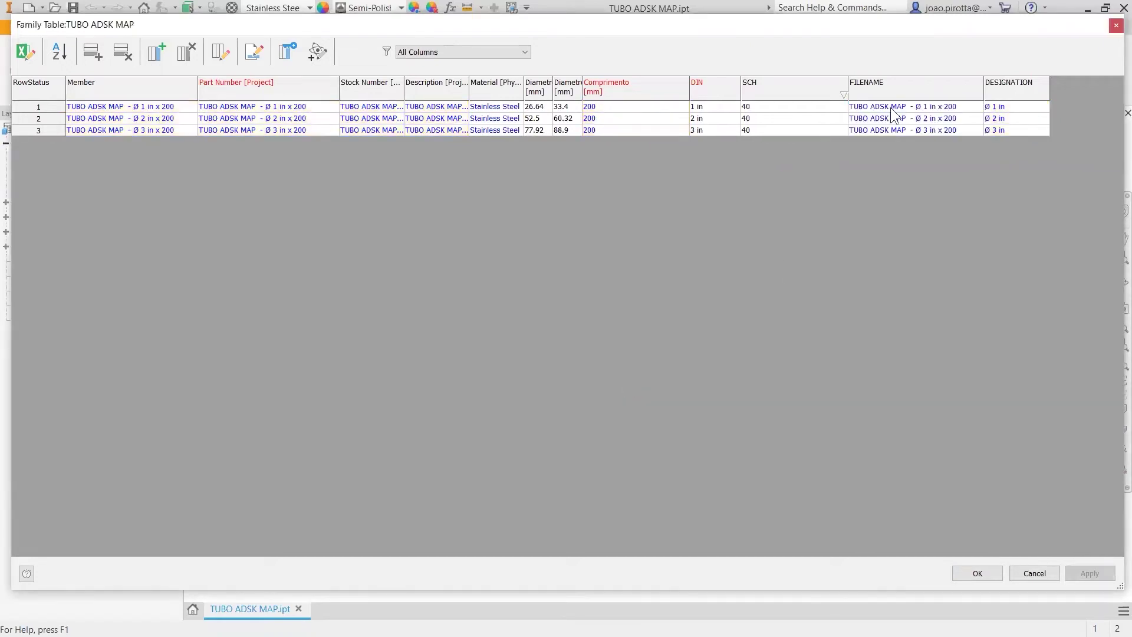
# Step: Review the Inventor property mapping options available for the FILENAME column
pyautogui.click(896, 93)
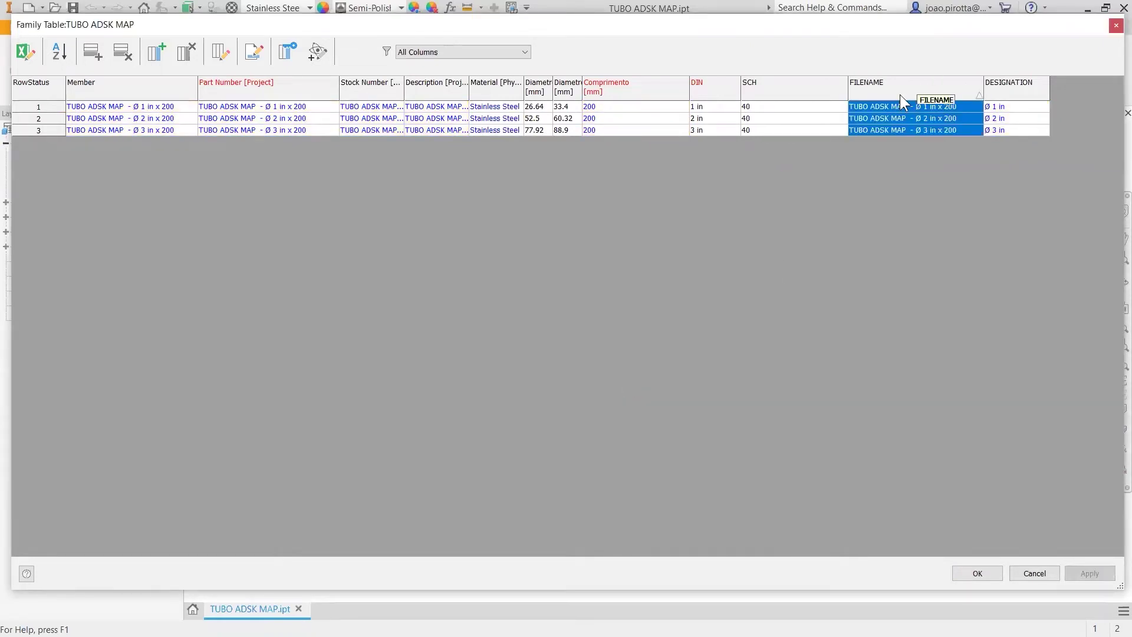
pyautogui.doubleClick(900, 98)
pyautogui.click(557, 356)
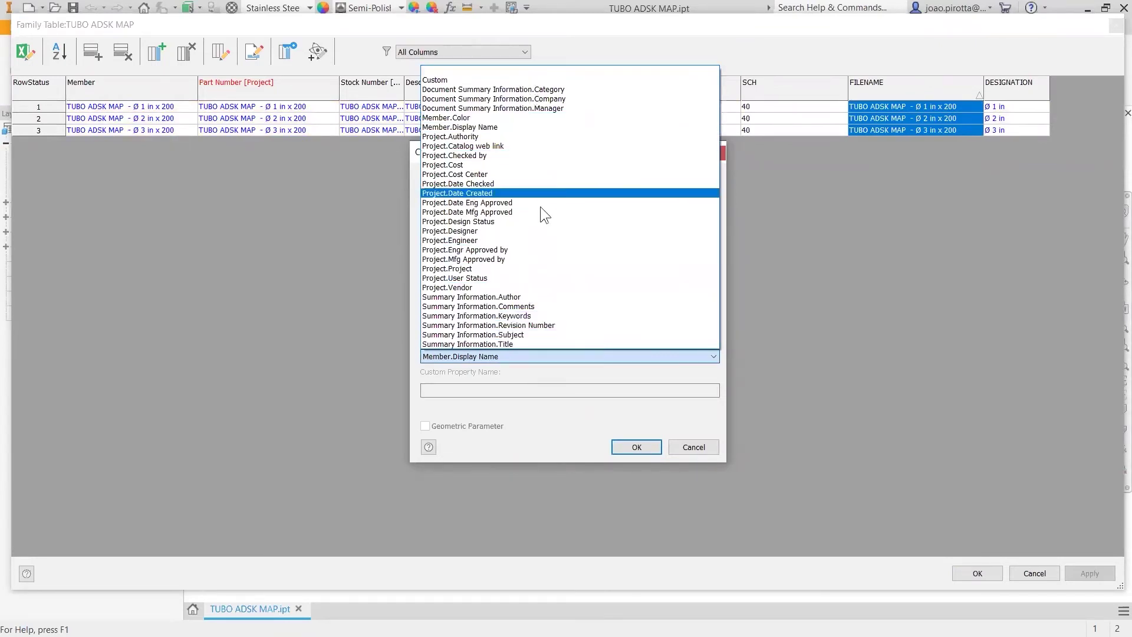
pyautogui.click(554, 434)
pyautogui.click(693, 446)
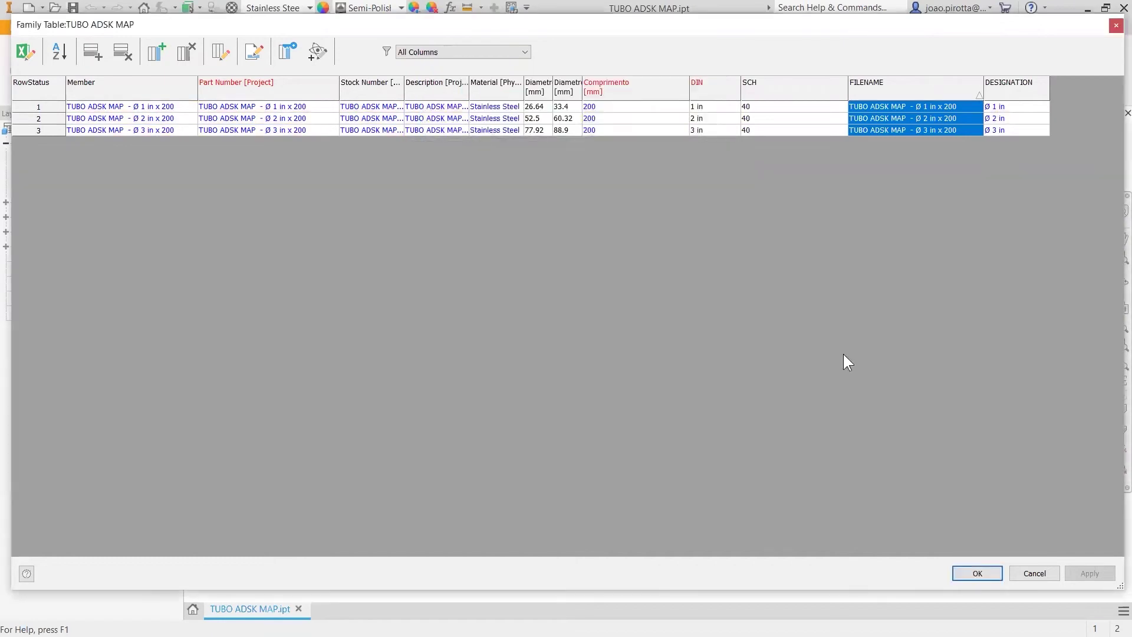
pyautogui.click(1008, 90)
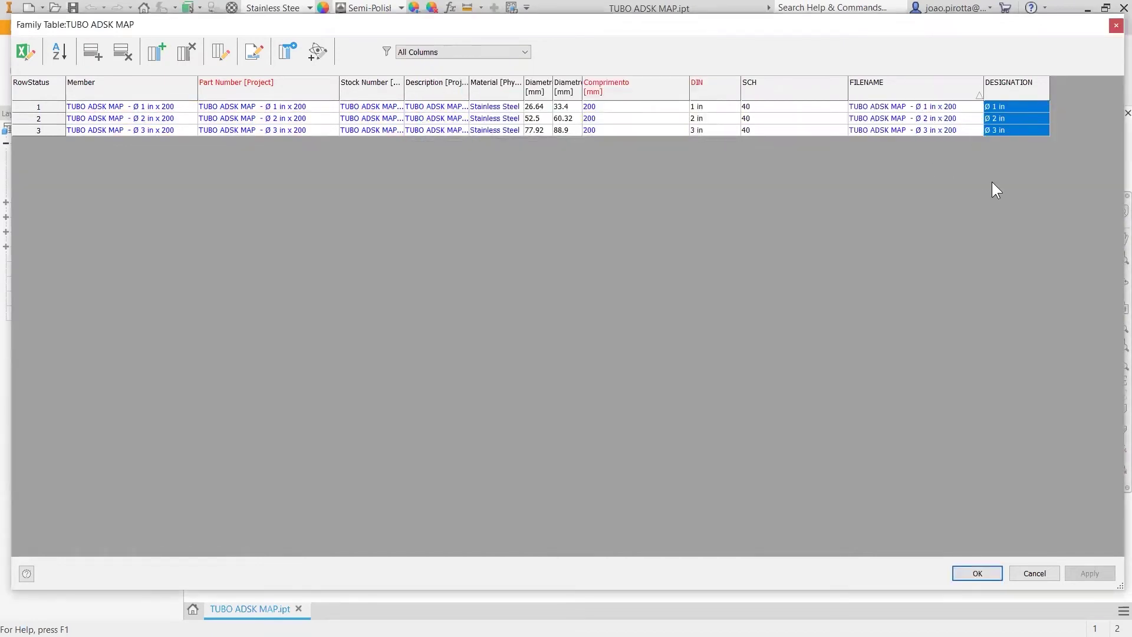
pyautogui.click(919, 90)
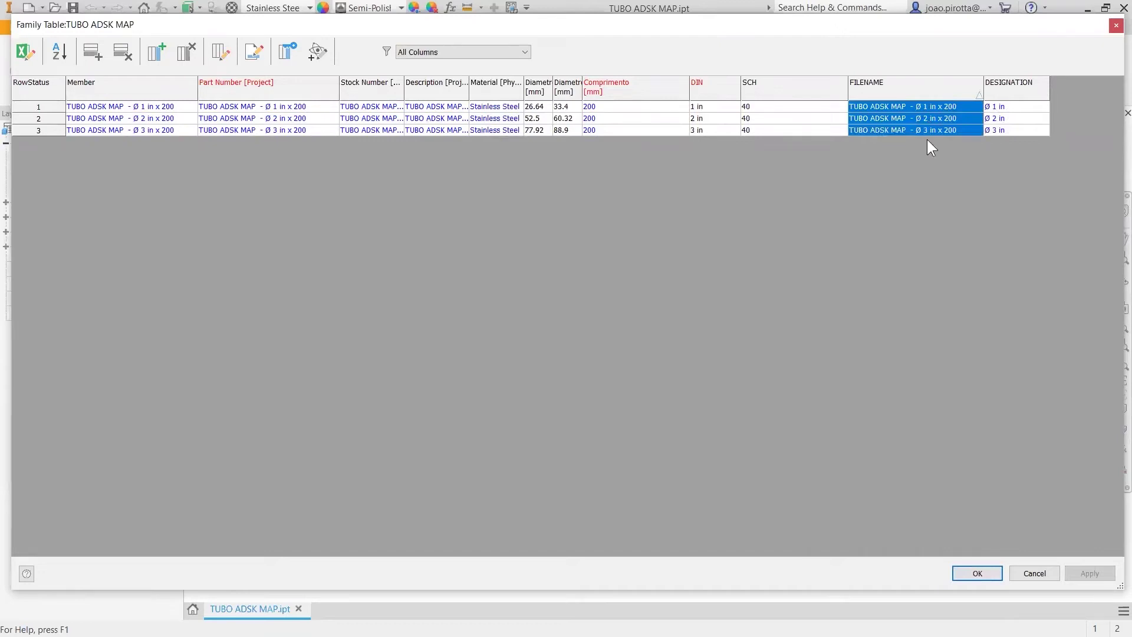
# Step: Accept the family table, finish the Content Center editing session and close the TUBO ADSK MAP.ipt part
pyautogui.click(982, 569)
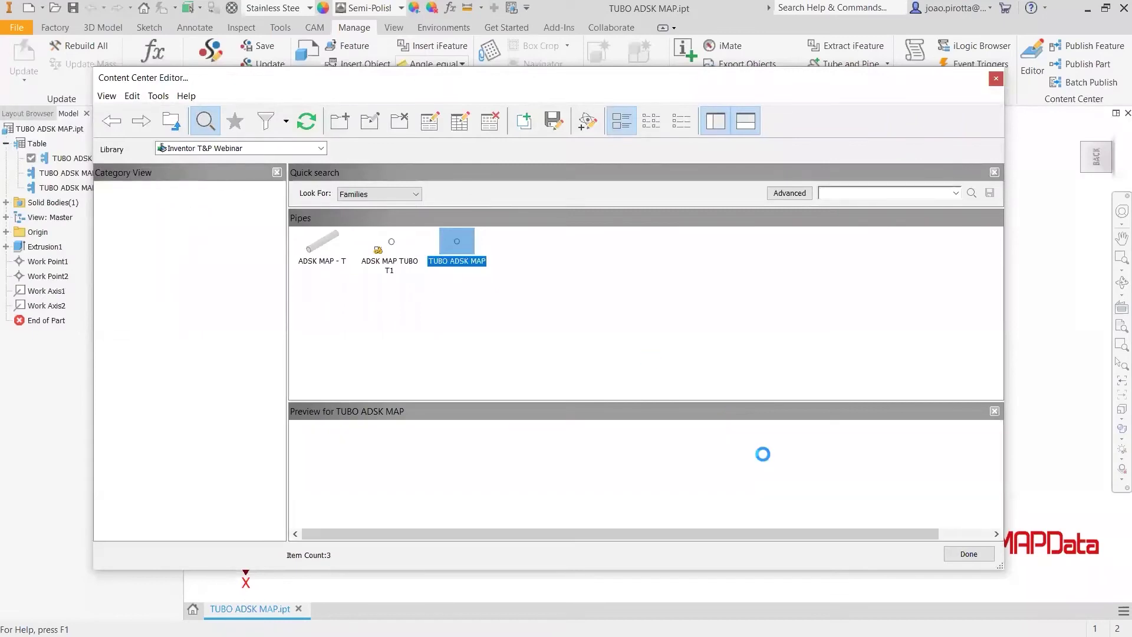
pyautogui.click(969, 558)
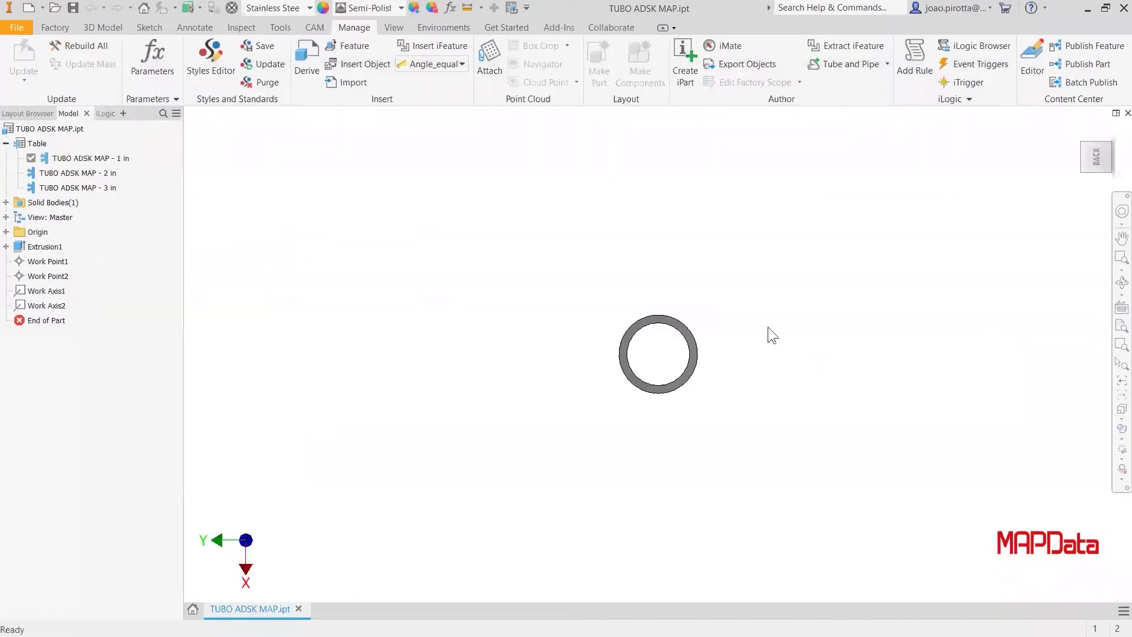
pyautogui.click(299, 608)
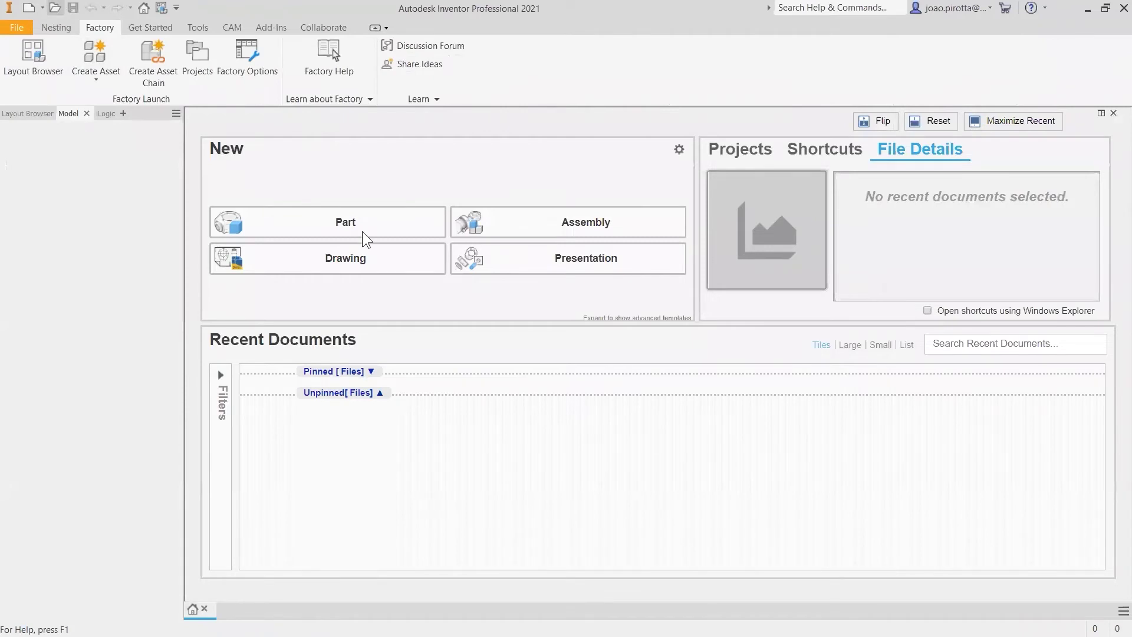
# Step: Open the MONTAGEM GERAL TP.iam assembly from the MAP PART folder under WEBINAR, T&P, FILE
pyautogui.hotkey('ctrl', 'o')
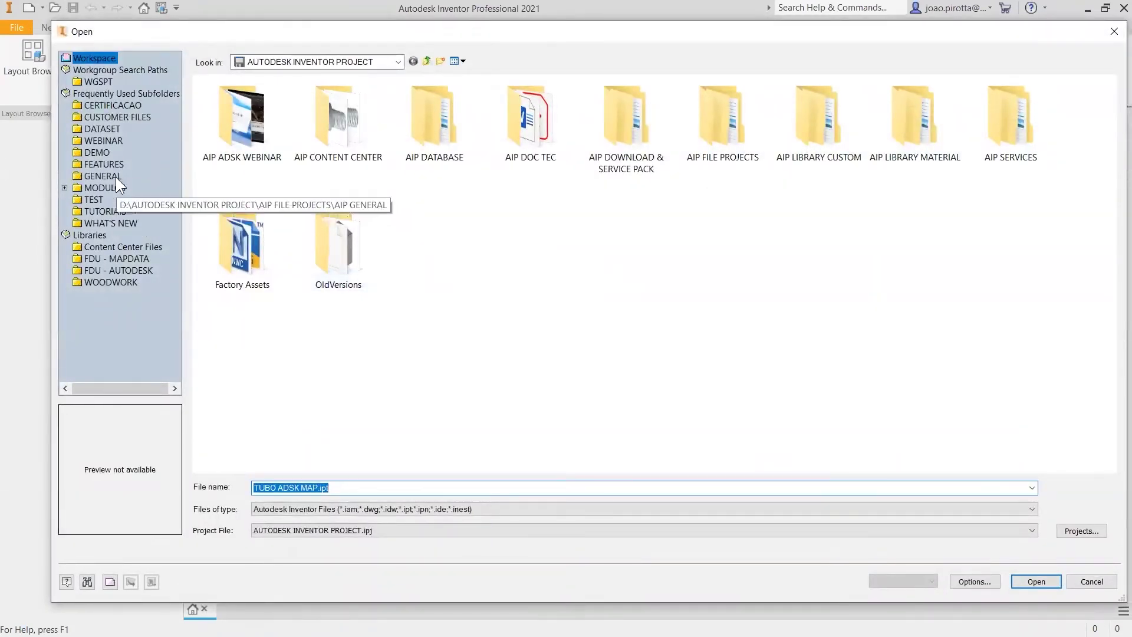
pyautogui.click(99, 140)
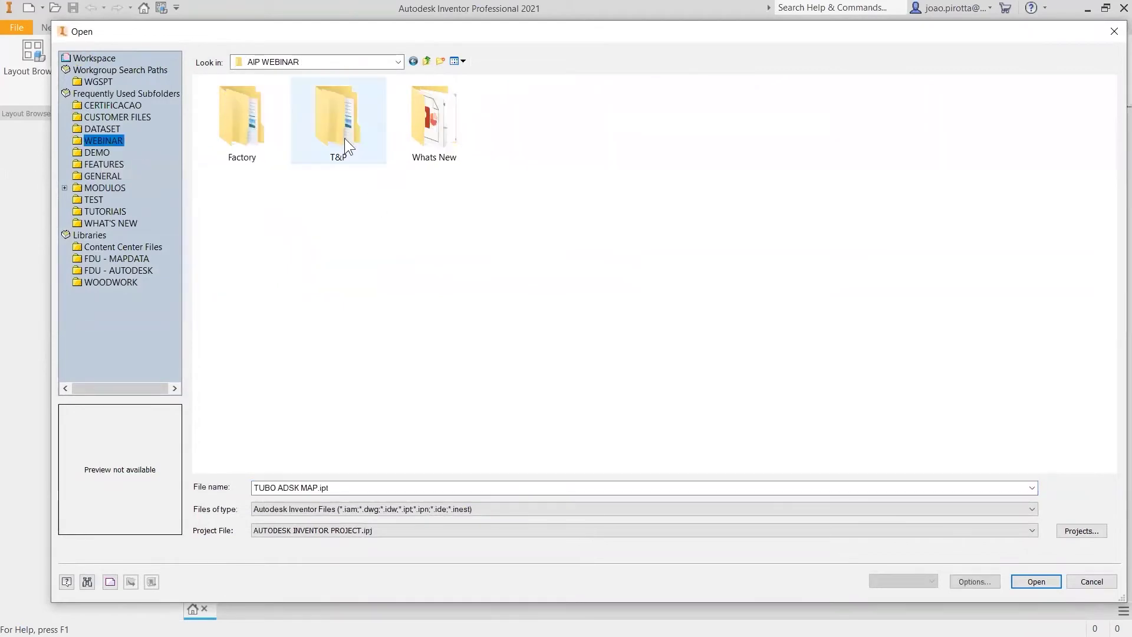
pyautogui.doubleClick(345, 139)
pyautogui.doubleClick(254, 131)
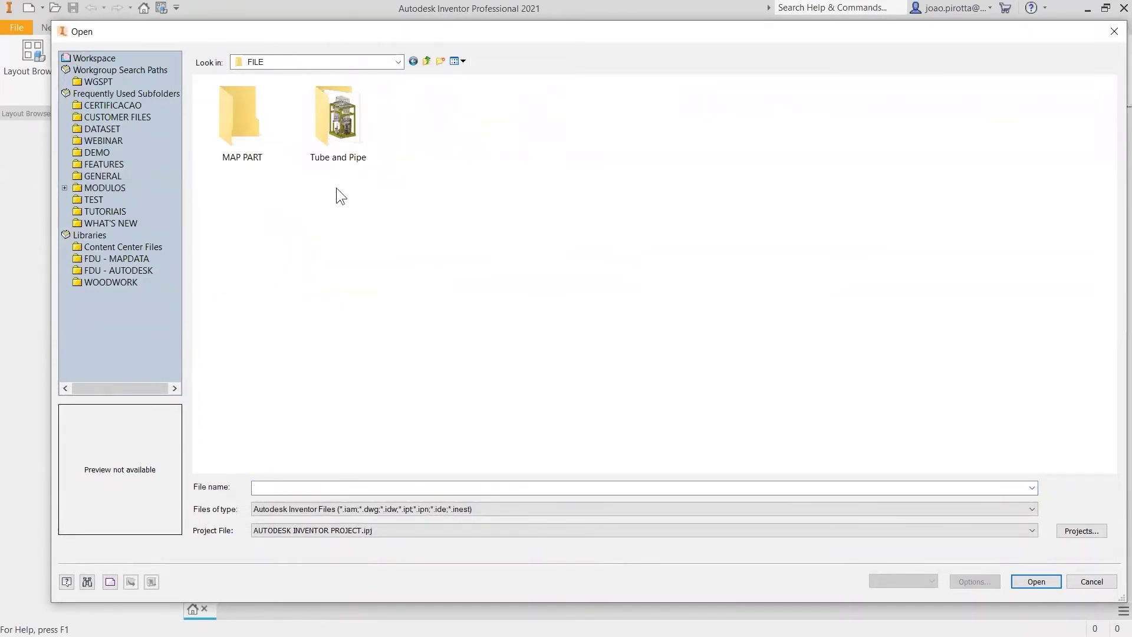
pyautogui.doubleClick(240, 135)
pyautogui.click(705, 130)
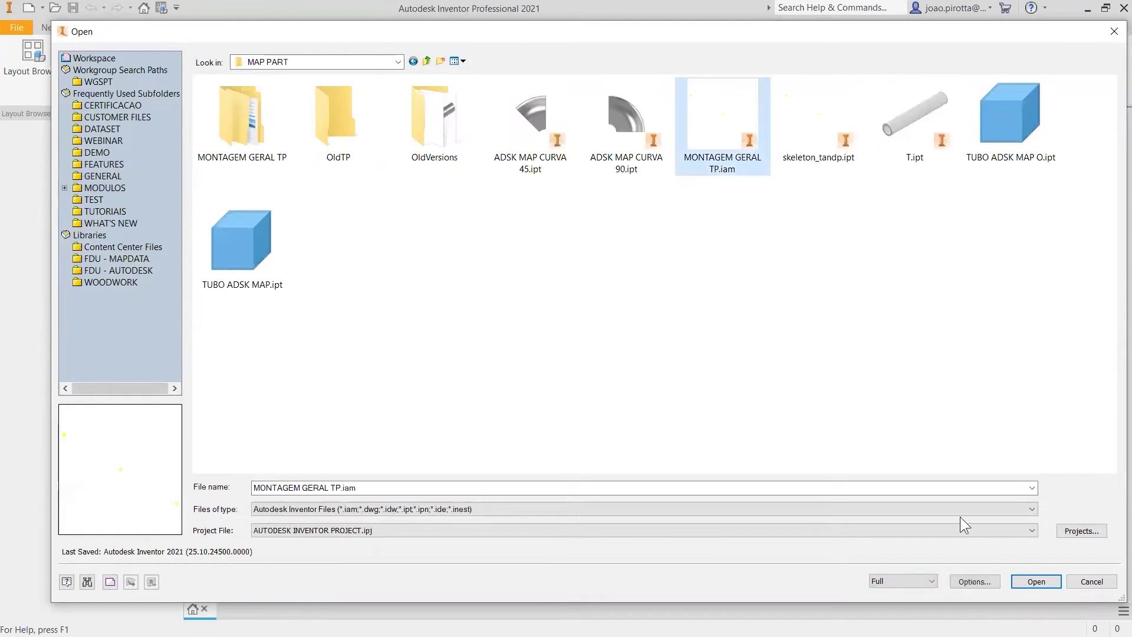
pyautogui.click(1033, 581)
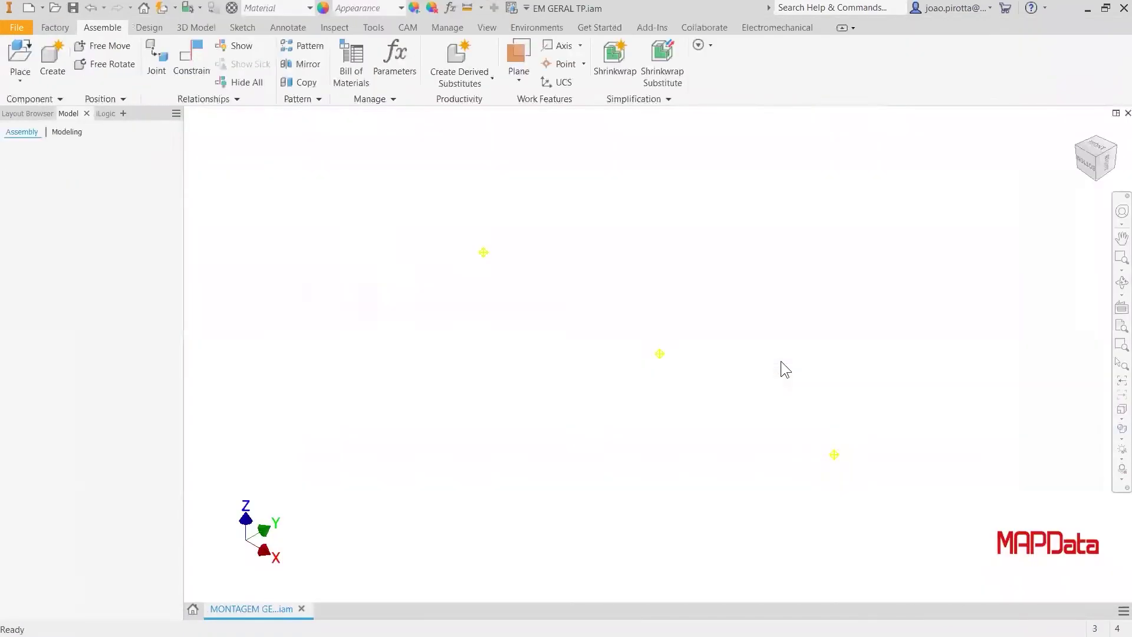
# Step: Activate Run 01 within Tube & Pipe Runs for editing and open the Tube and Pipe Styles editor
pyautogui.click(73, 226)
pyautogui.click(64, 285)
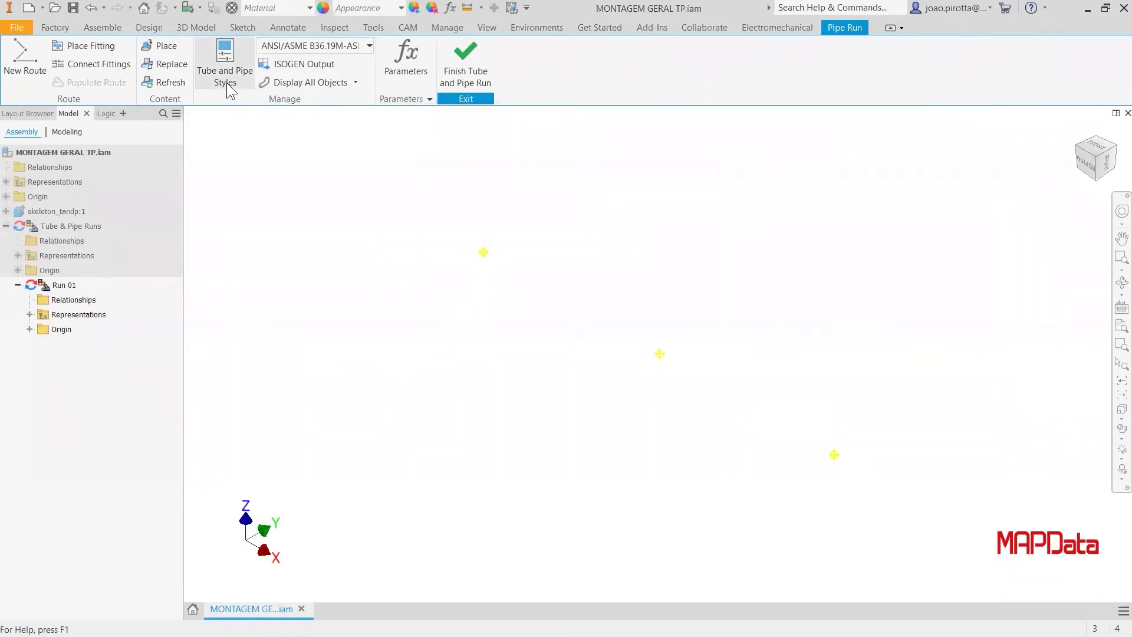
pyautogui.click(226, 83)
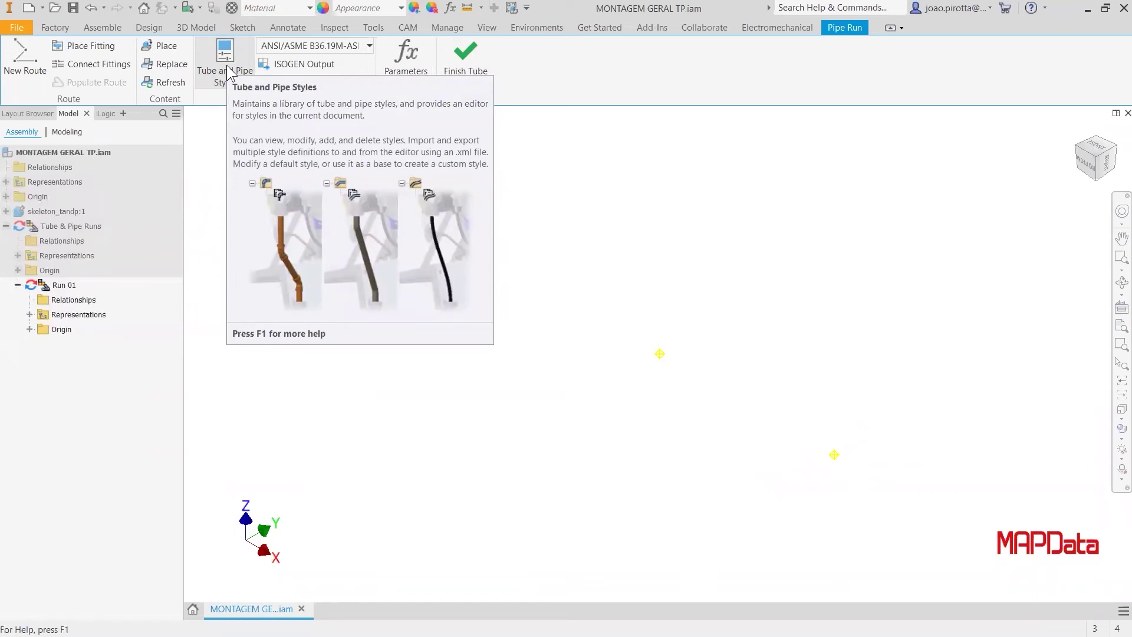
pyautogui.click(247, 53)
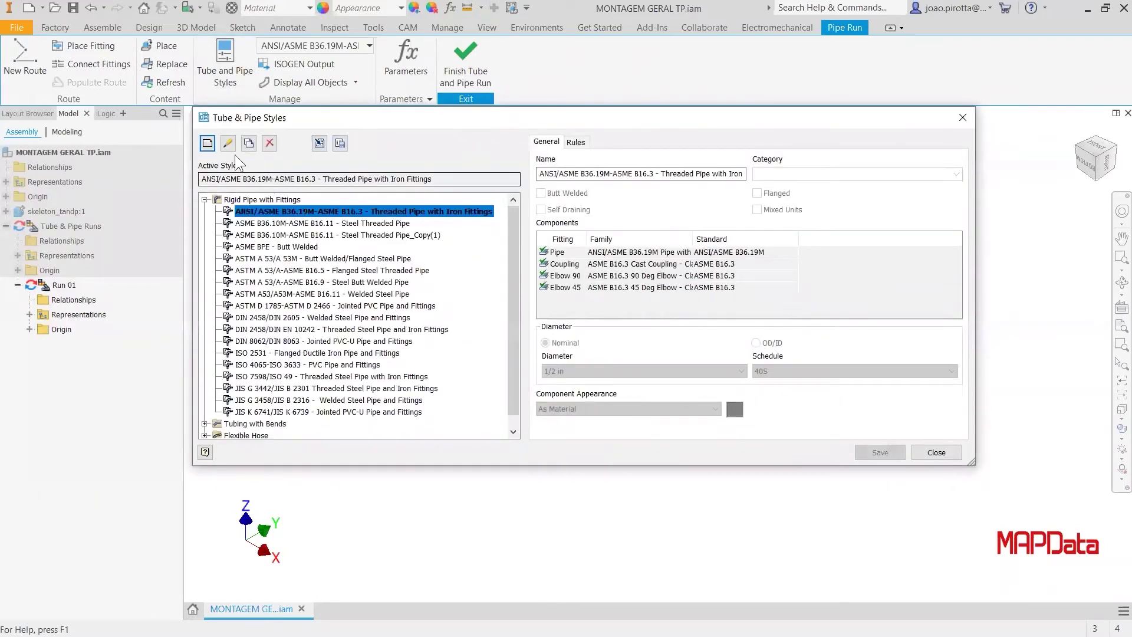
# Step: Create a new rigid pipe style named ADSK MAP - Ø 1", inserting the Ø symbol from the clipboard history
pyautogui.click(210, 145)
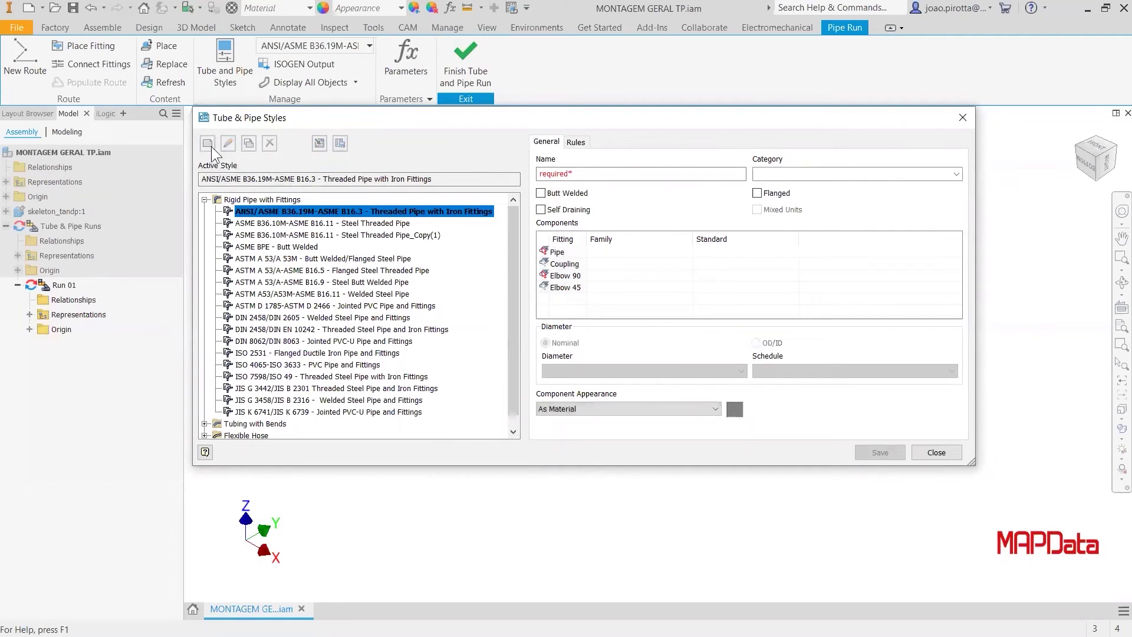
pyautogui.click(602, 171)
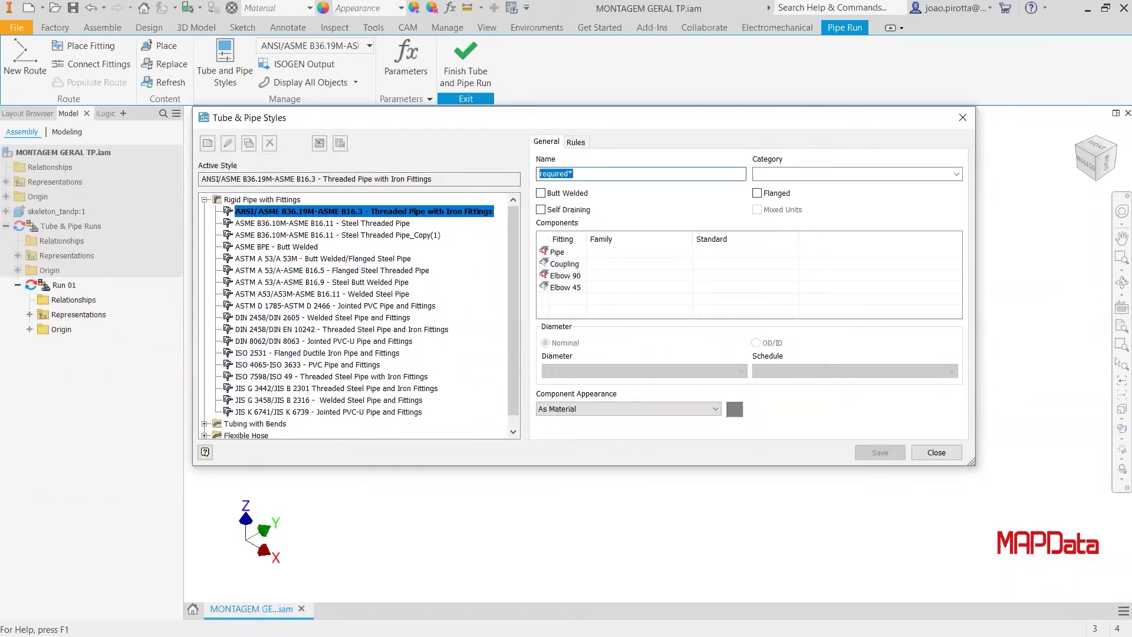
pyautogui.write('ADSK MAP - 1')
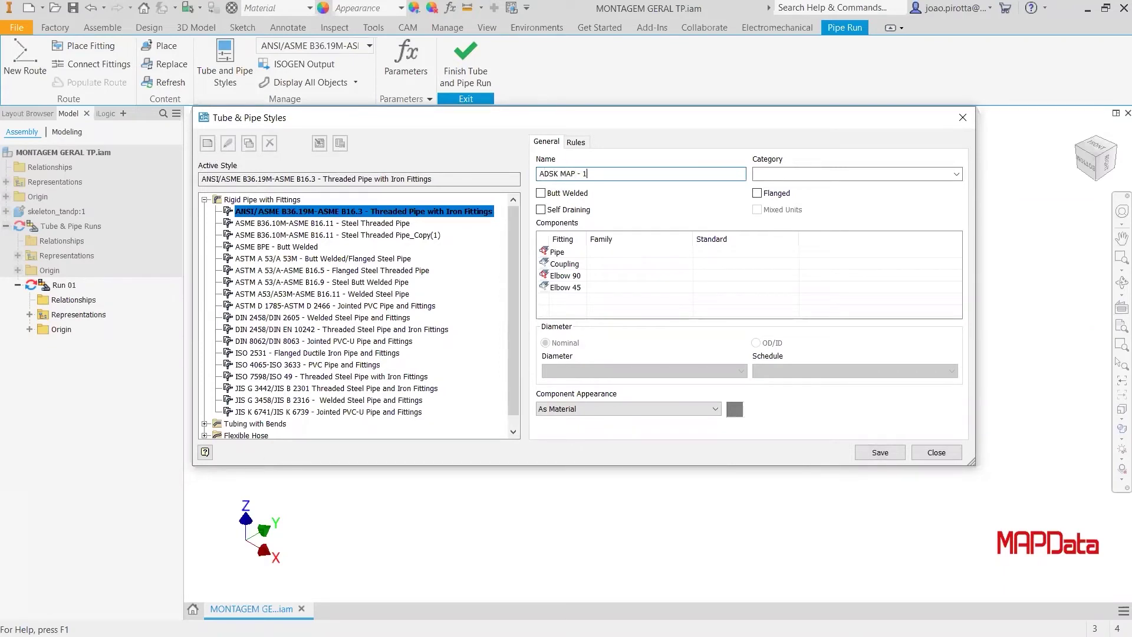
pyautogui.write('""')
pyautogui.press('BackSpace')
pyautogui.press('Return')
pyautogui.press('Escape')
pyautogui.press('super+v')
pyautogui.scroll(-3, 619, 330)
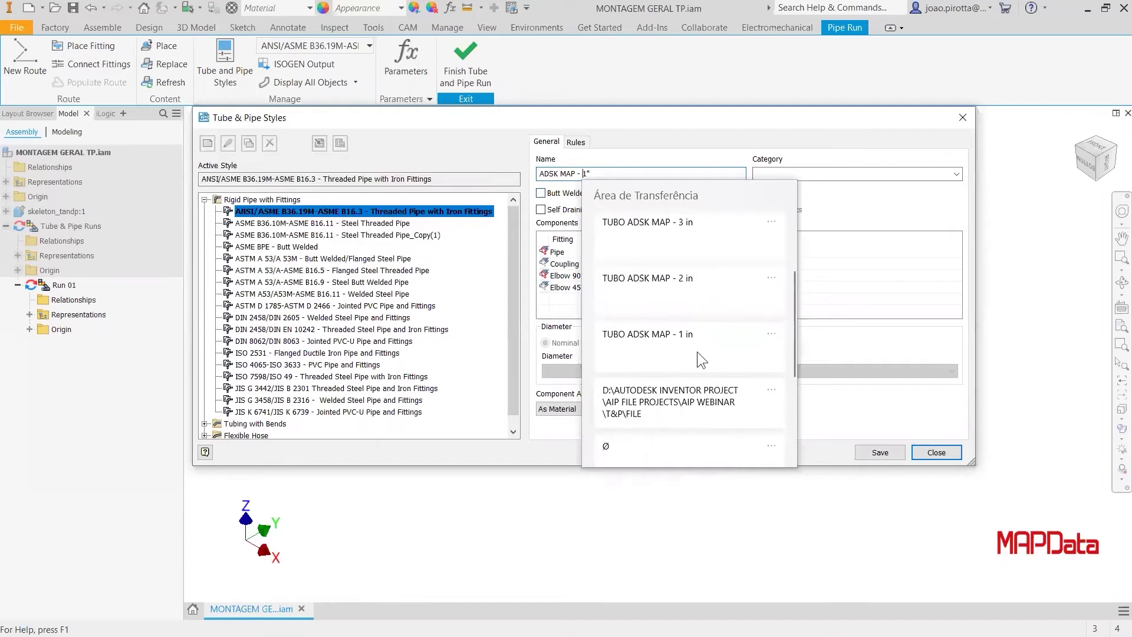
pyautogui.click(606, 445)
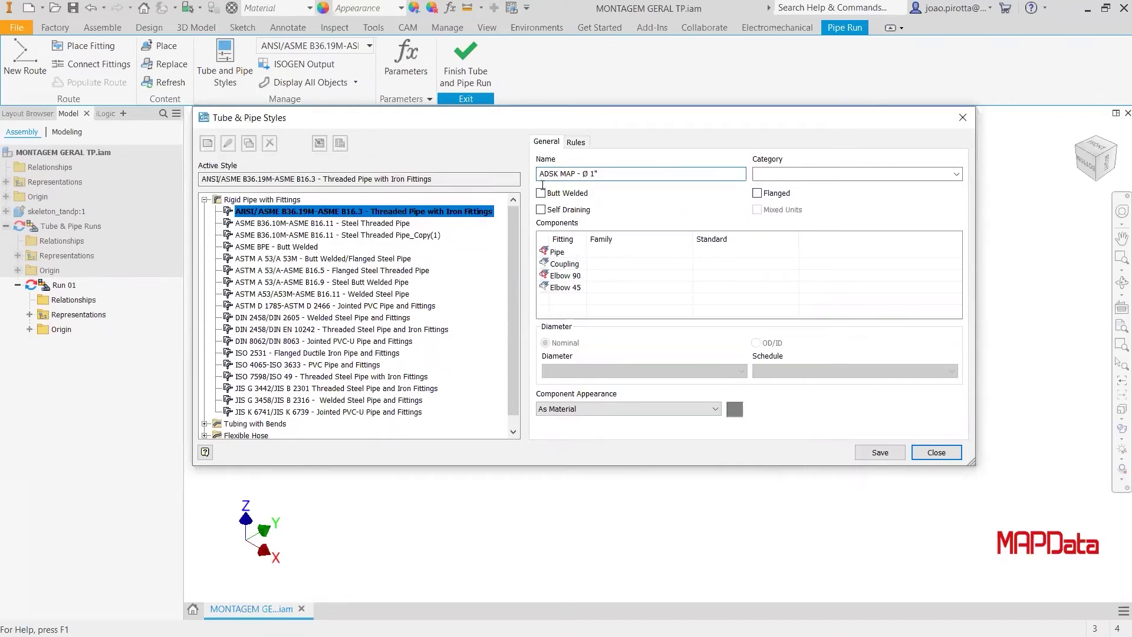
pyautogui.moveTo(599, 173); pyautogui.dragTo(547, 178)
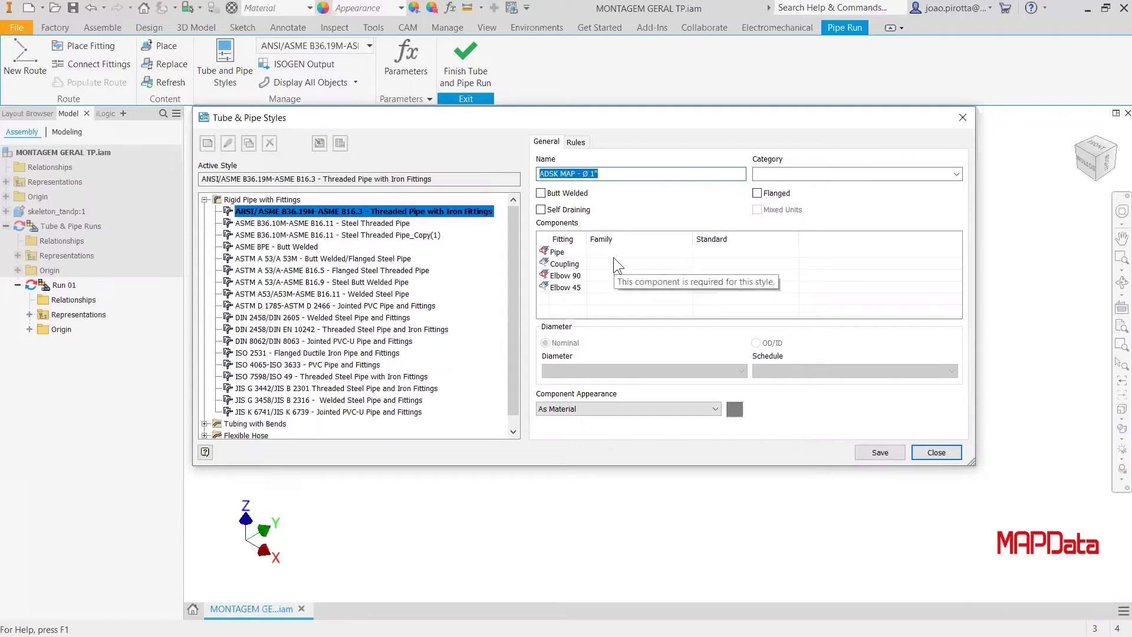
# Step: Assign the TUBO ADSK MAP family from the library as the style's Pipe component
pyautogui.click(571, 252)
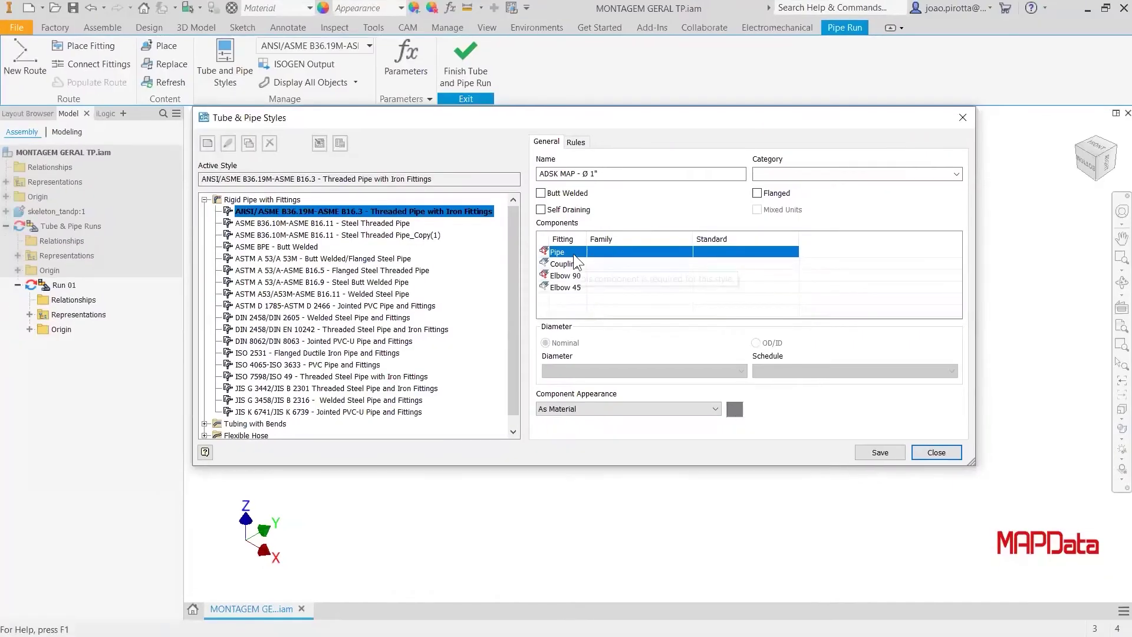
pyautogui.rightClick(612, 335)
pyautogui.click(608, 341)
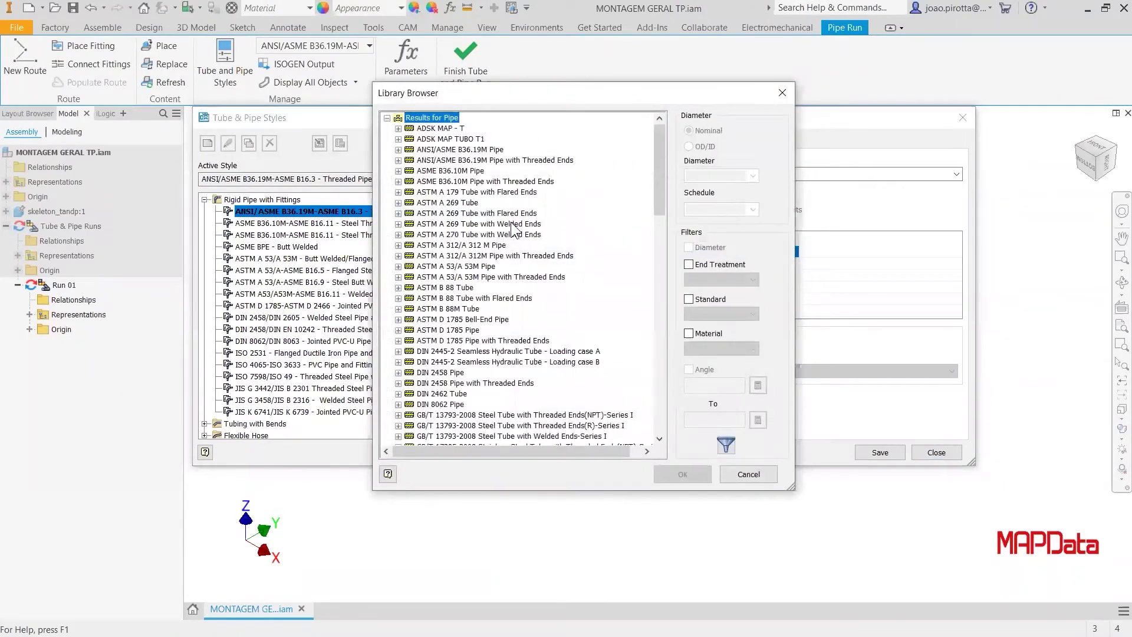
pyautogui.scroll(-3, 499, 206)
pyautogui.scroll(3, 499, 207)
pyautogui.scroll(-8, 500, 217)
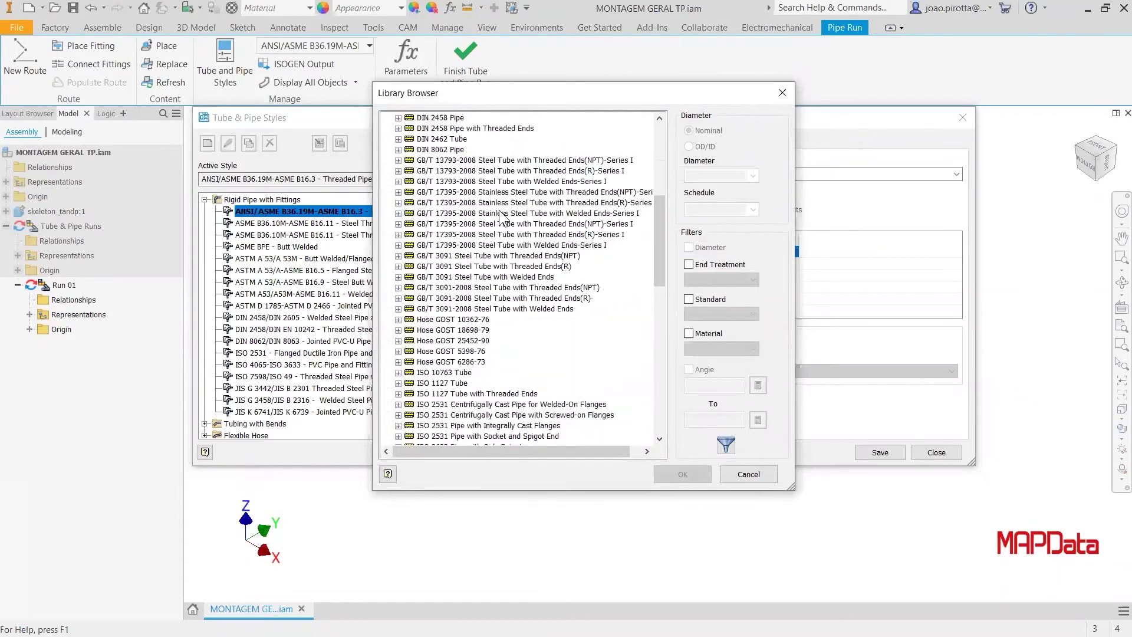
pyautogui.scroll(-15, 499, 217)
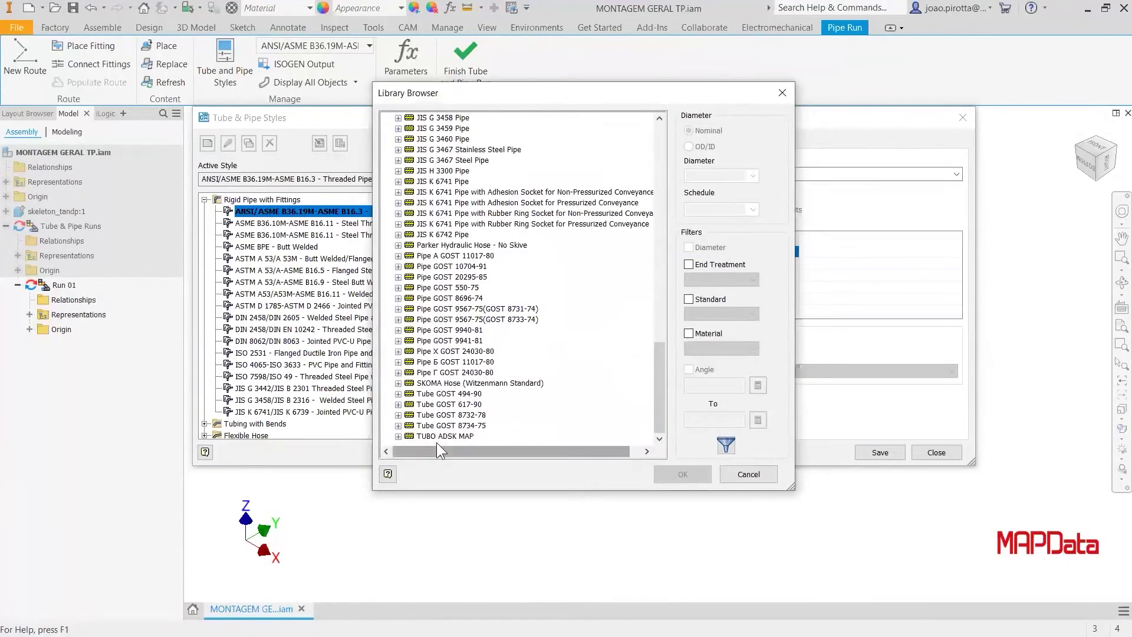
pyautogui.click(445, 436)
pyautogui.click(398, 437)
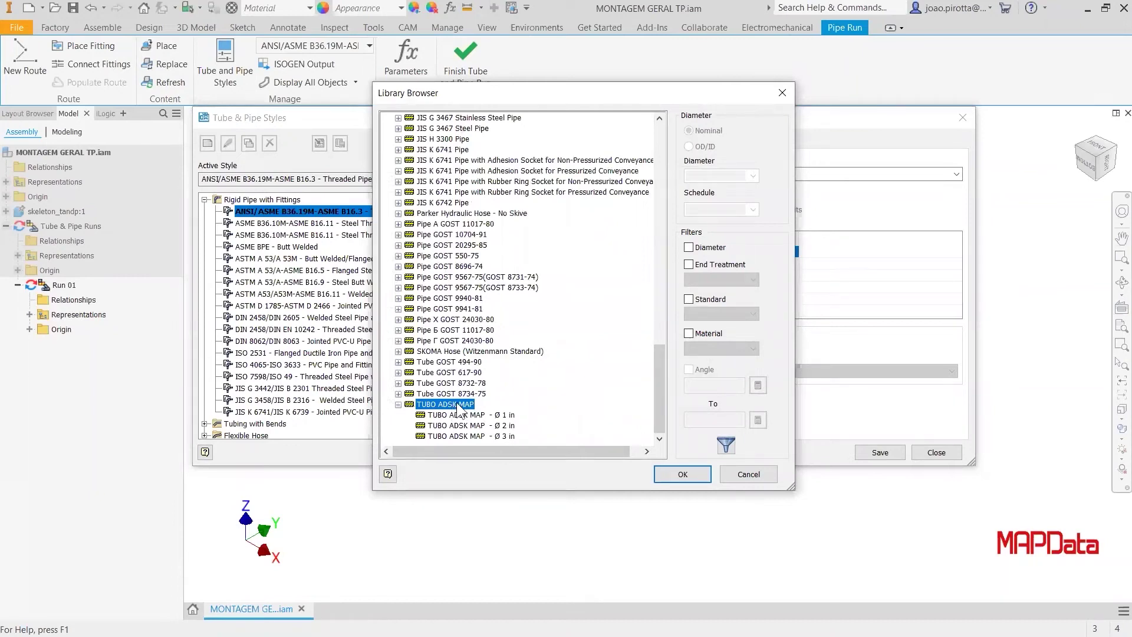
pyautogui.click(681, 473)
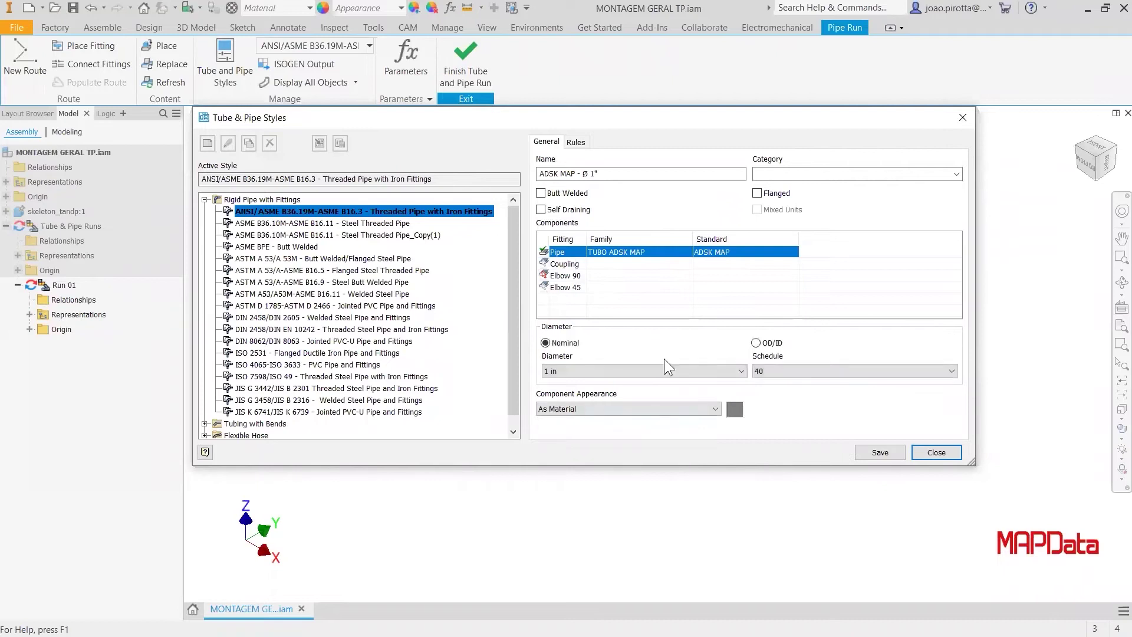
# Step: Assign the ADSK MAP CURVA 90 family as the style's Elbow 90 component
pyautogui.click(566, 275)
pyautogui.rightClick(566, 274)
pyautogui.click(588, 282)
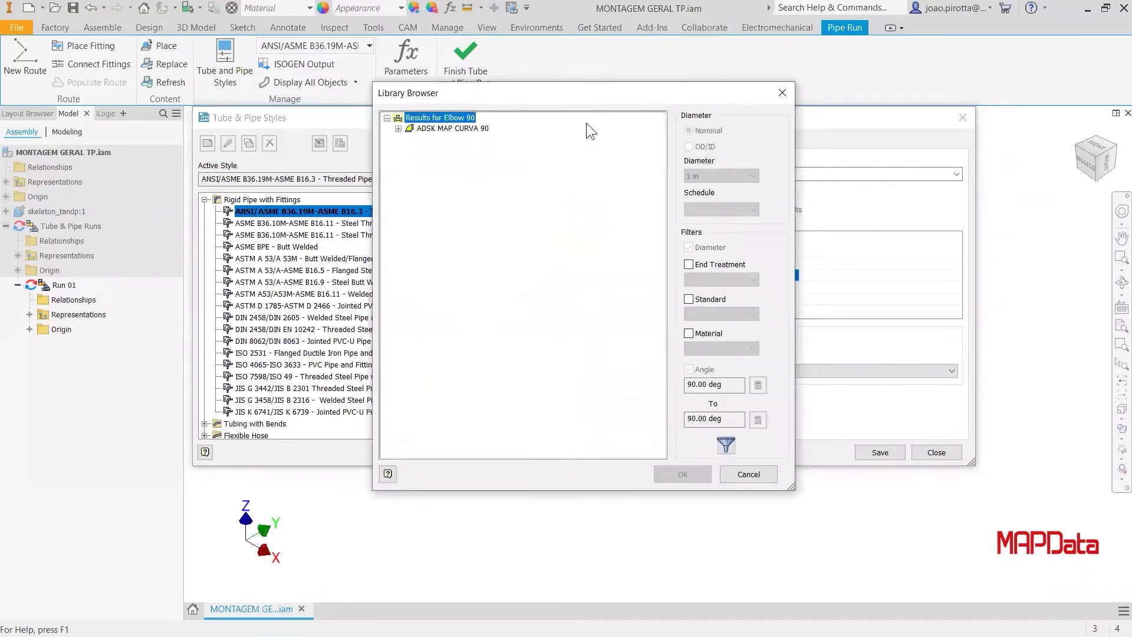
pyautogui.click(781, 256)
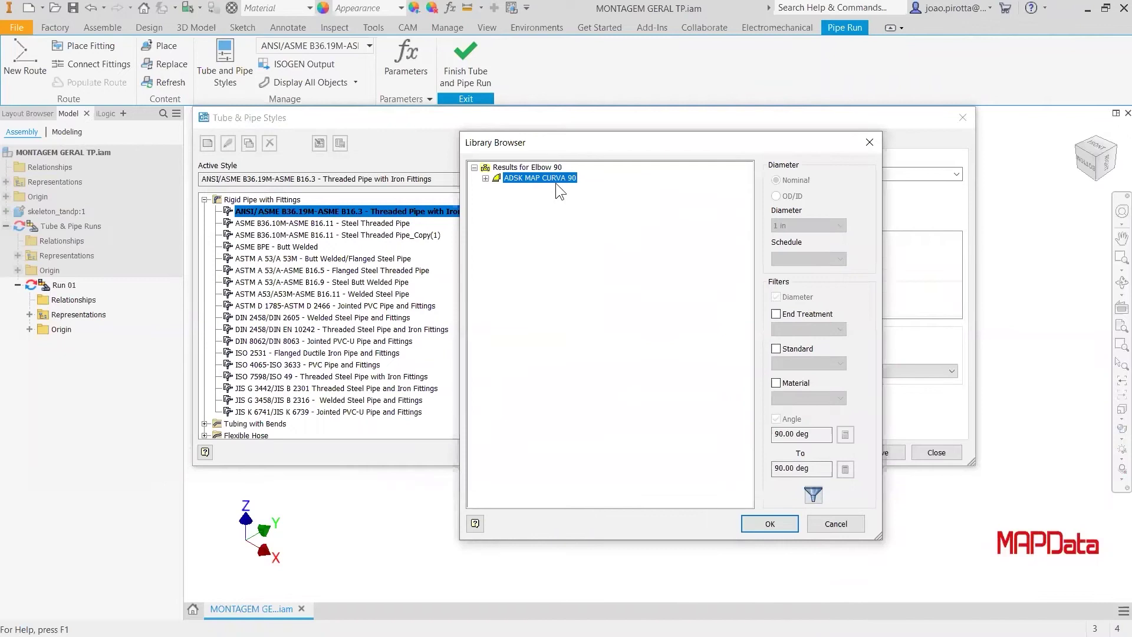
pyautogui.click(763, 523)
# Step: Assign the ADSK MAP CURVA 45 family as the Elbow 45 component and keep the nominal diameter at 1 in
pyautogui.click(572, 287)
pyautogui.rightClick(579, 287)
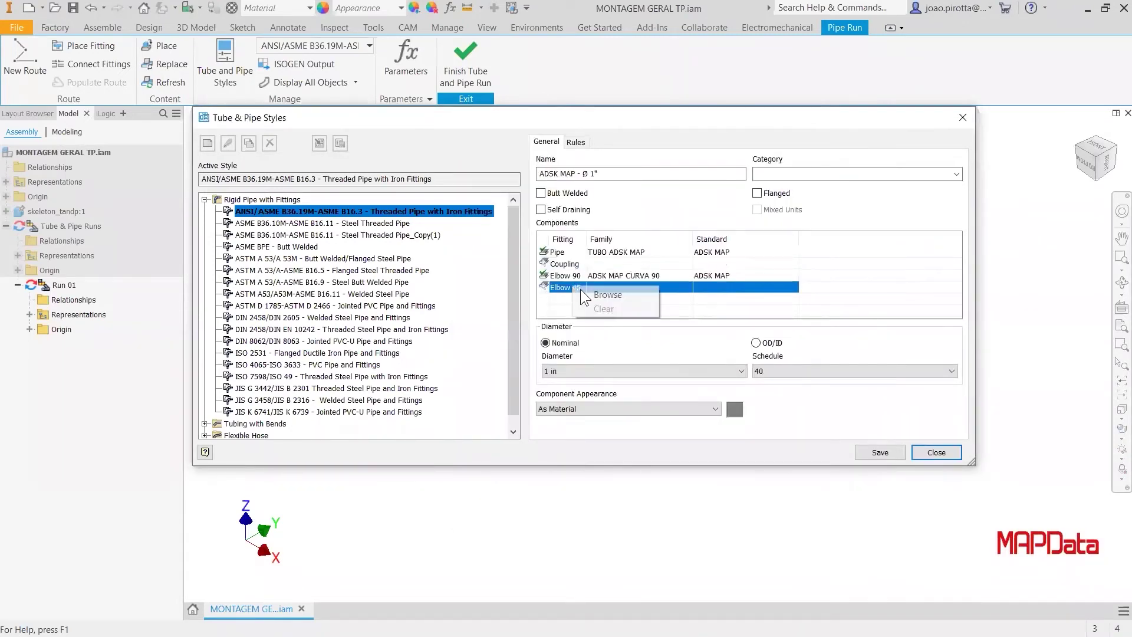
pyautogui.click(601, 294)
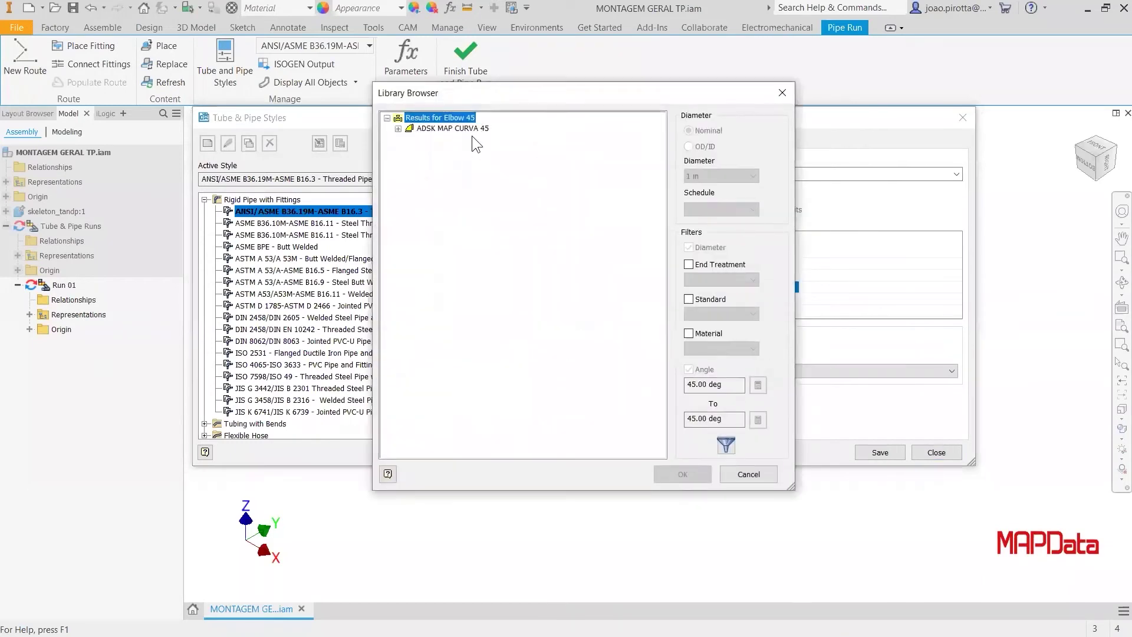
pyautogui.click(472, 129)
pyautogui.click(683, 473)
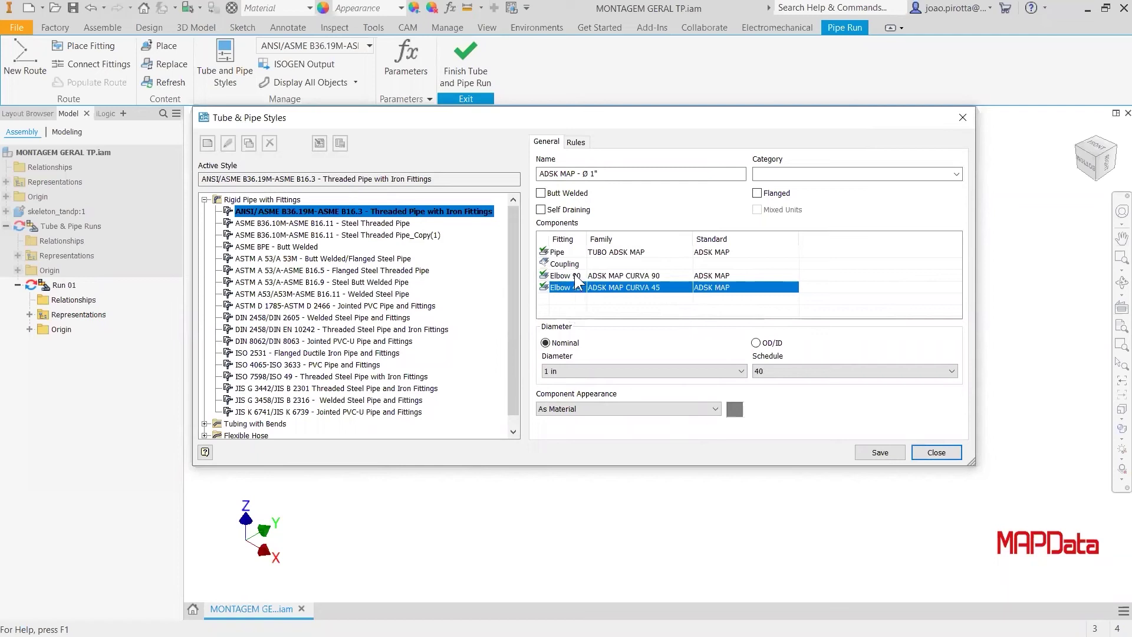
pyautogui.click(579, 370)
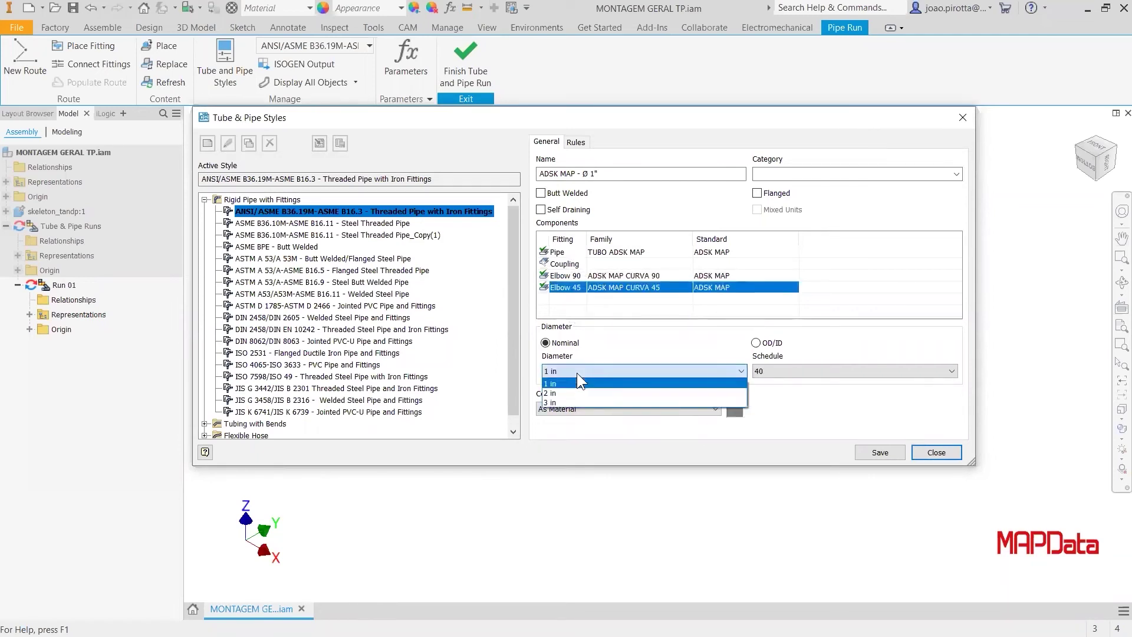
pyautogui.click(577, 373)
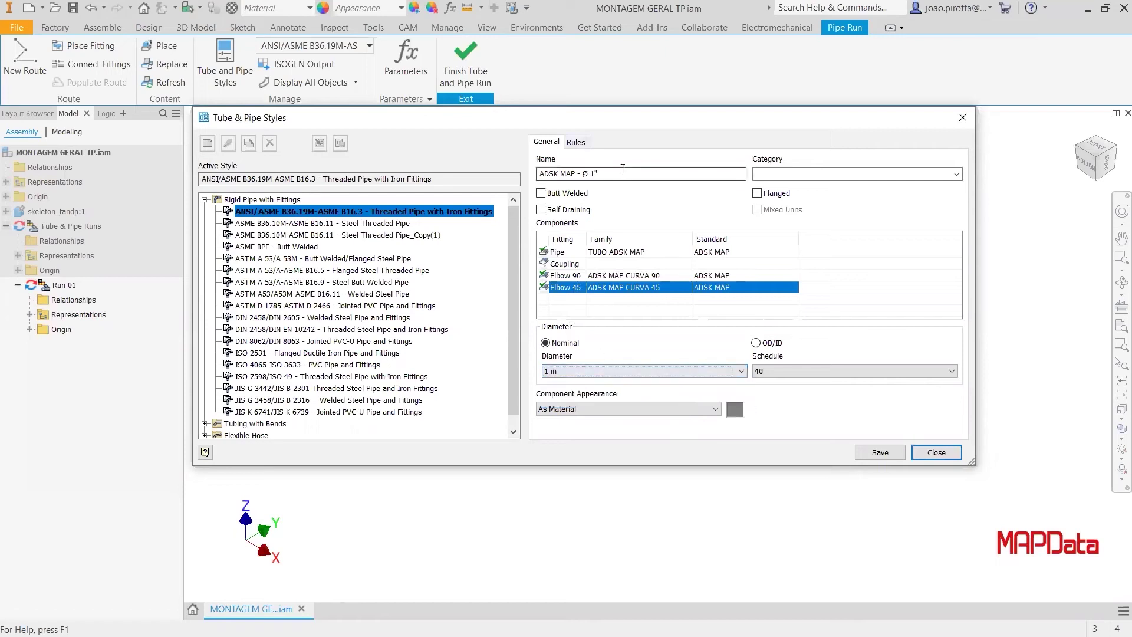
# Step: Set the segment length rules to minimum 100 mm, maximum 2000 mm and increment 0.1 mm, and save the style
pyautogui.click(576, 142)
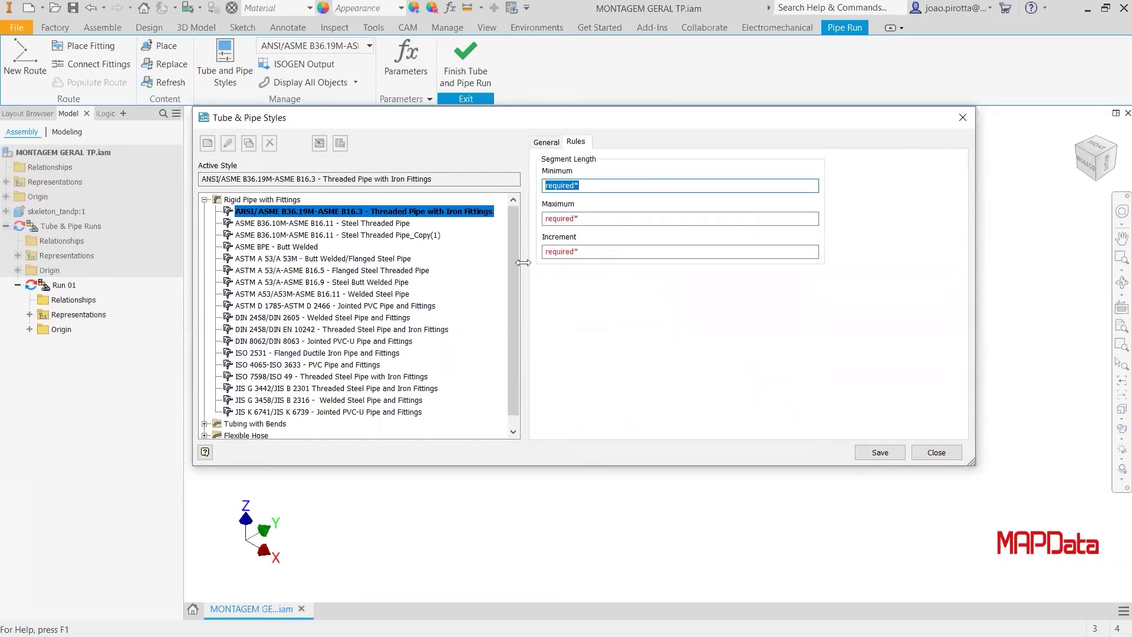
pyautogui.write('100.000 mm')
pyautogui.press('Tab')
pyautogui.write('2000')
pyautogui.press('Tab')
pyautogui.write('0,1')
pyautogui.click(609, 217)
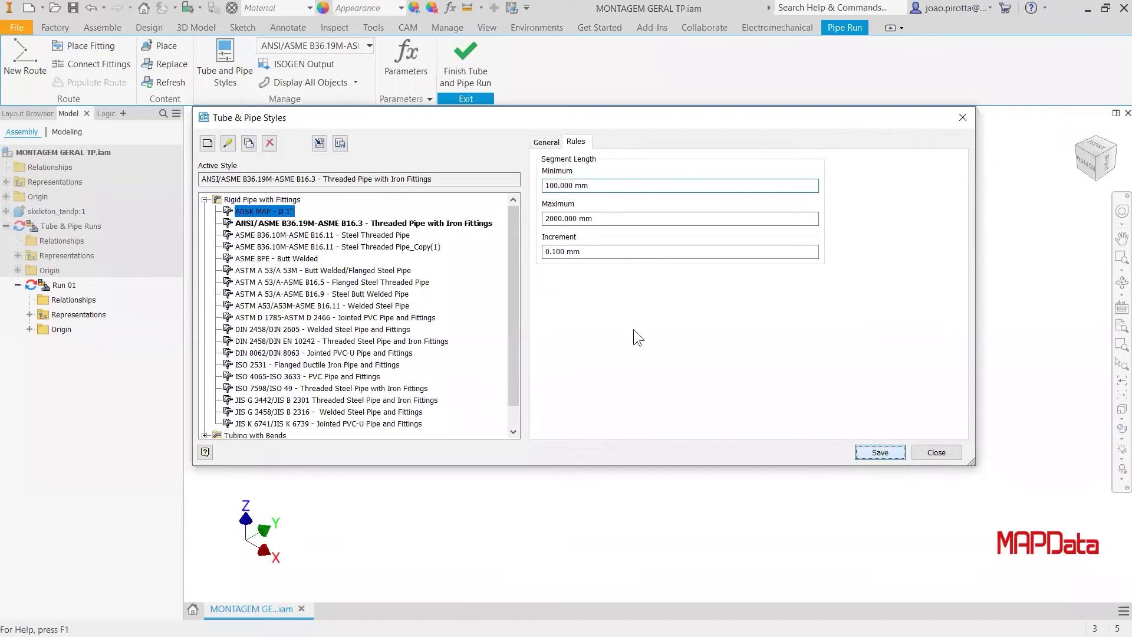
# Step: Make ADSK MAP - Ø 1" the active tube and pipe style
pyautogui.click(273, 213)
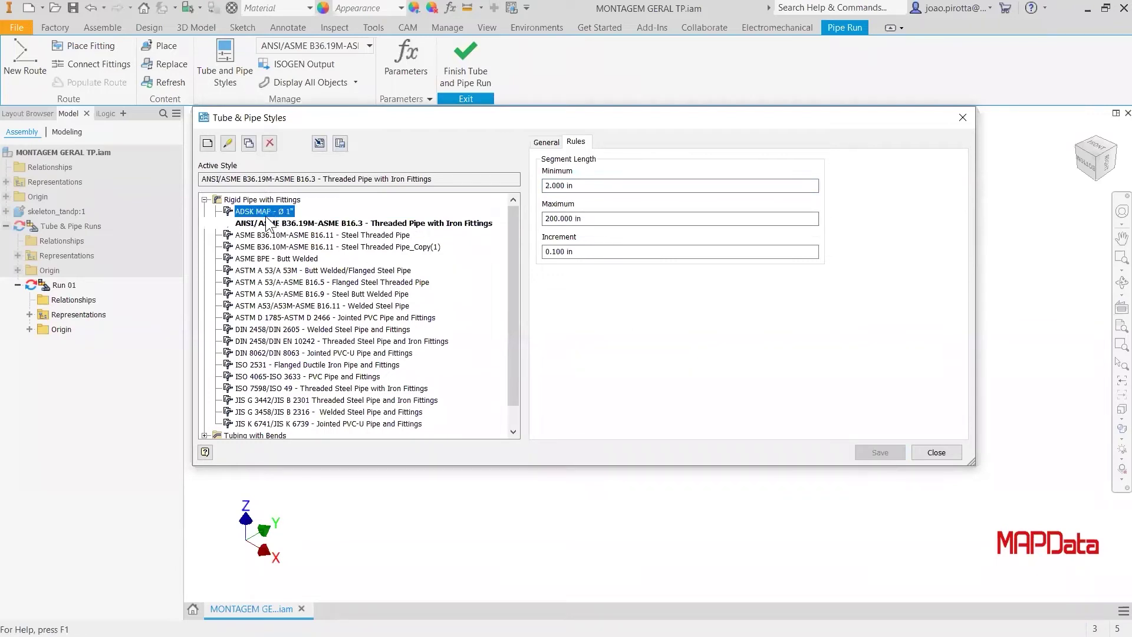
pyautogui.rightClick(266, 220)
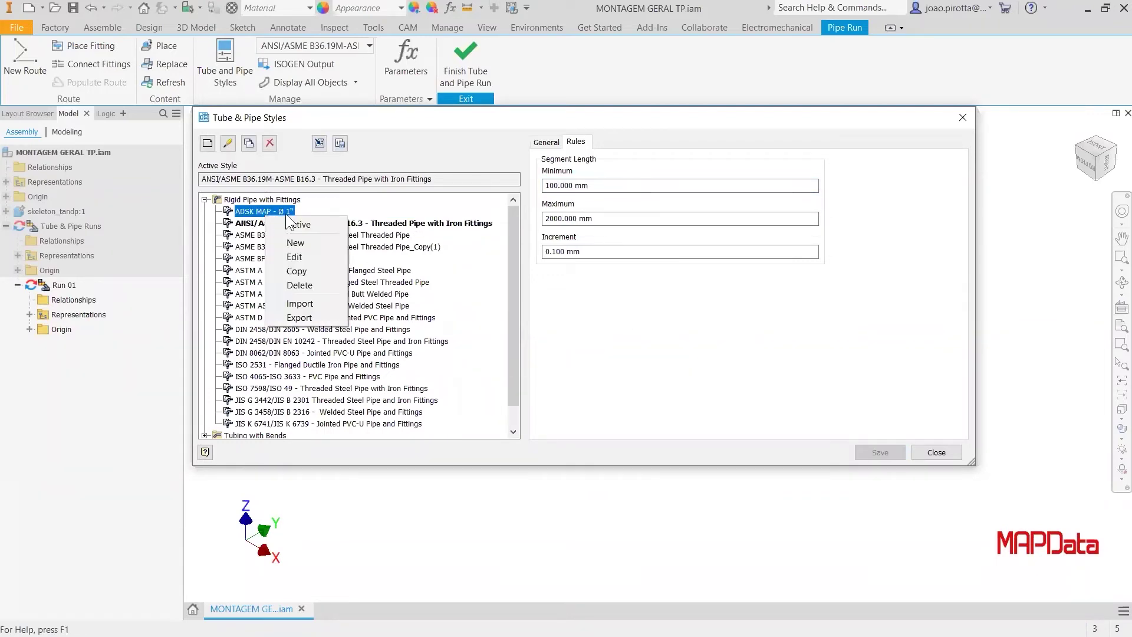
pyautogui.click(316, 224)
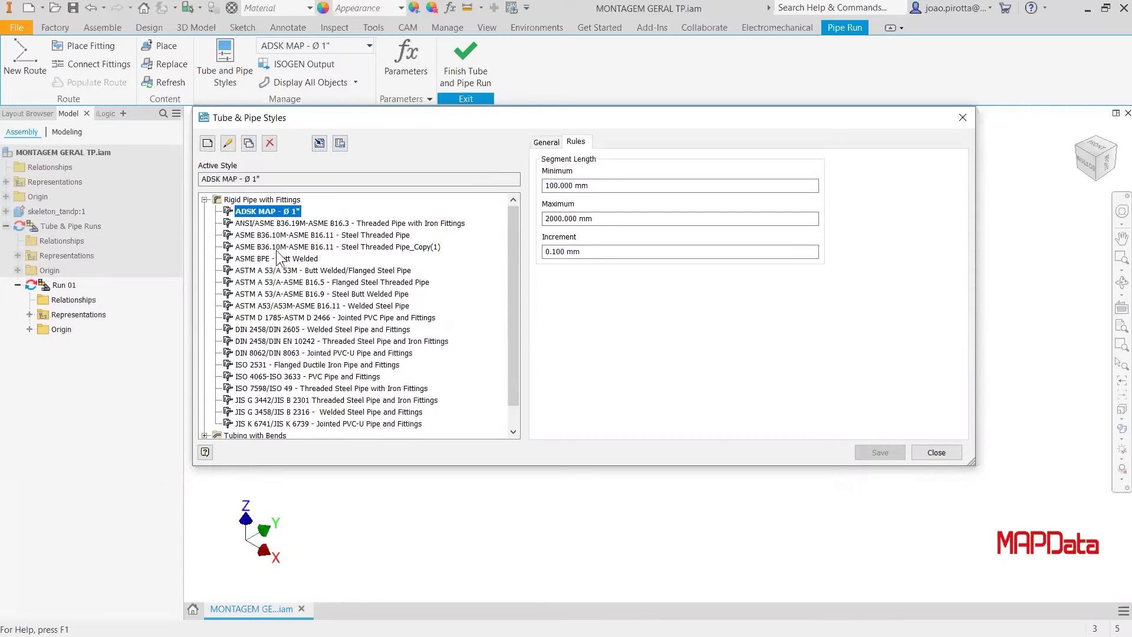
# Step: Copy the ADSK MAP - Ø 1" style and rename the copy to ADSK MAP - Ø 2"
pyautogui.rightClick(295, 217)
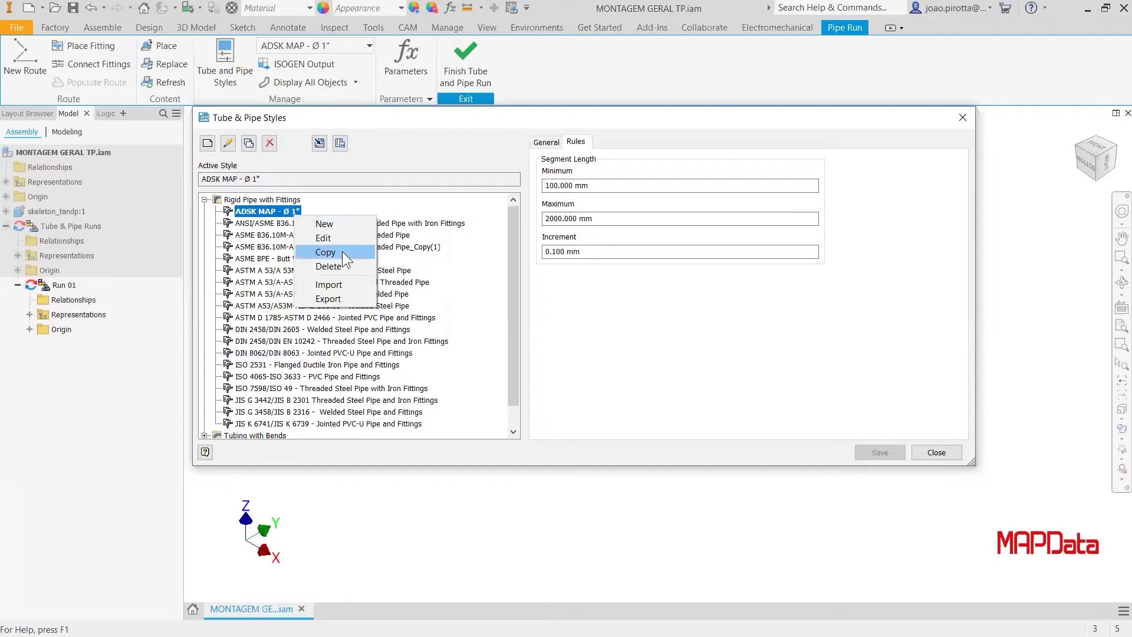
pyautogui.click(342, 251)
pyautogui.rightClick(310, 222)
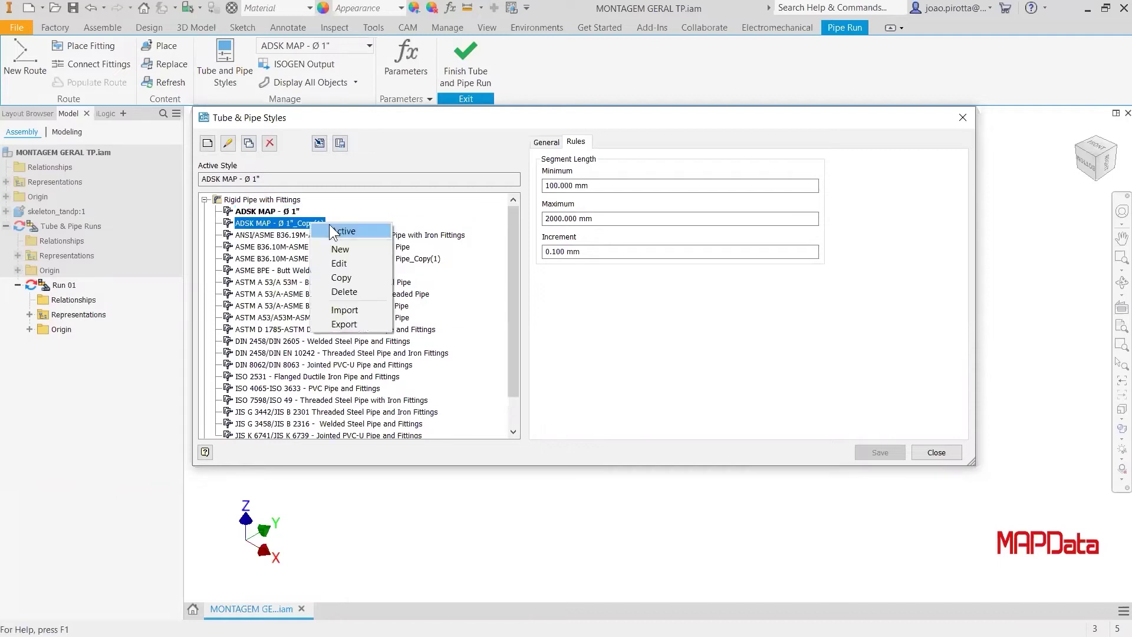
pyautogui.click(345, 258)
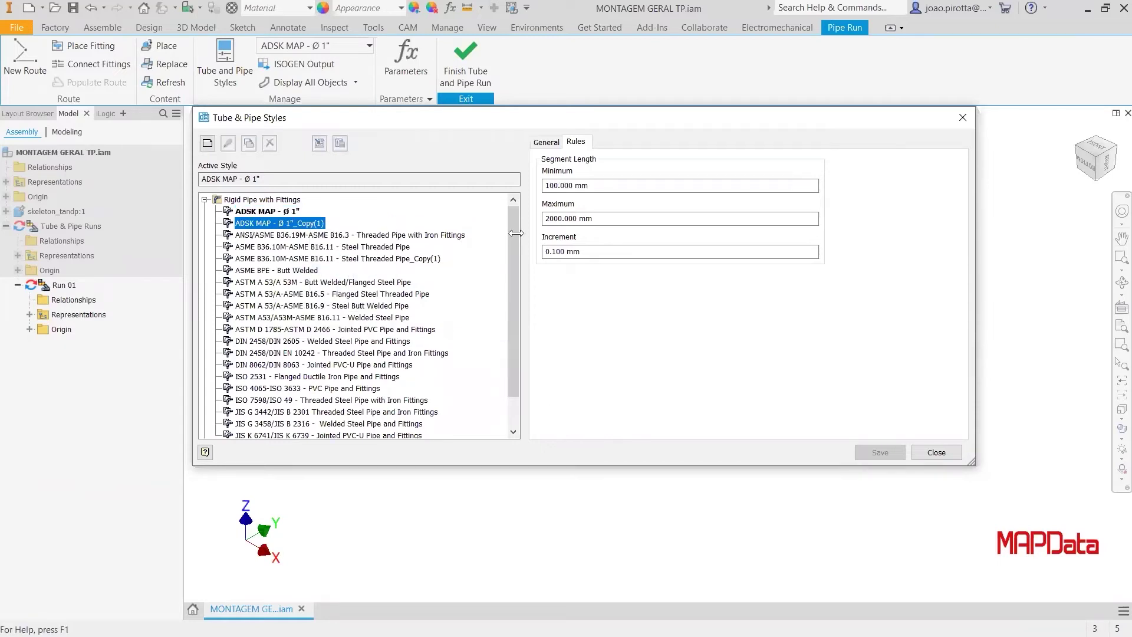
pyautogui.click(546, 142)
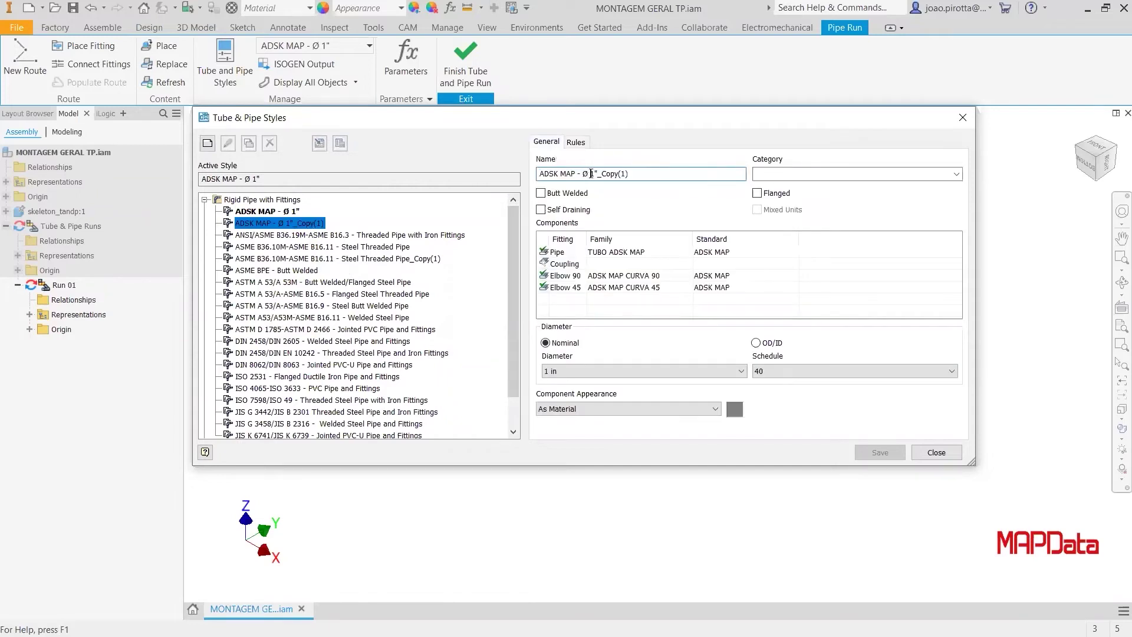
pyautogui.doubleClick(592, 173)
pyautogui.write('2')
pyautogui.moveTo(597, 175); pyautogui.dragTo(674, 175)
pyautogui.press('Delete')
pyautogui.write('"')
# Step: Set the copied style's nominal diameter to 2 in, save it and close the tube and pipe styles
pyautogui.click(620, 375)
pyautogui.click(596, 392)
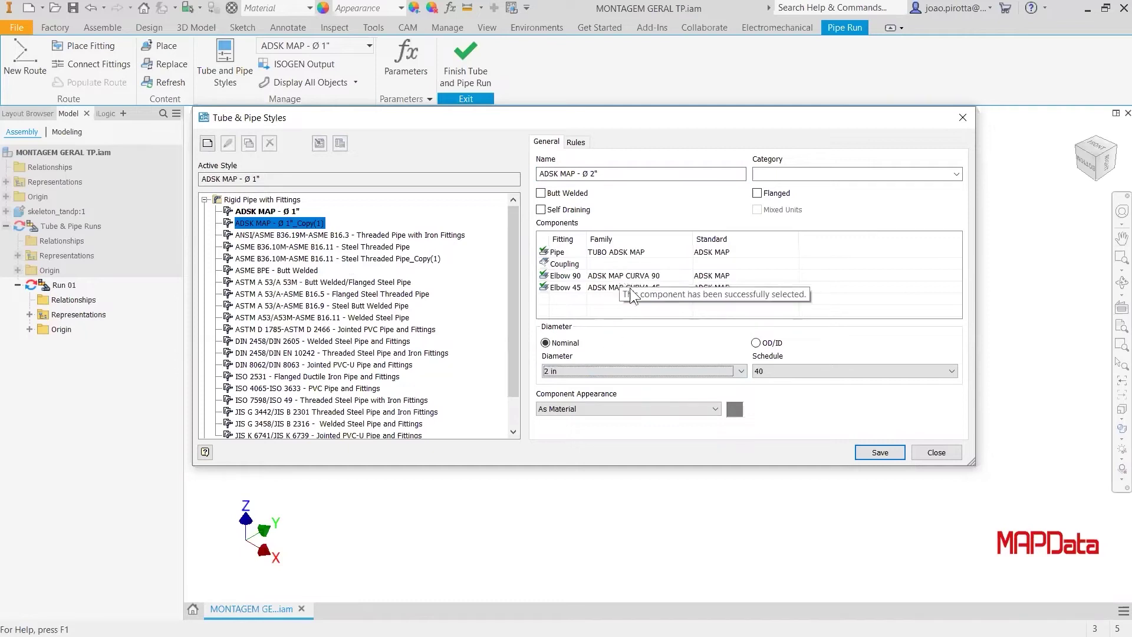
pyautogui.click(587, 145)
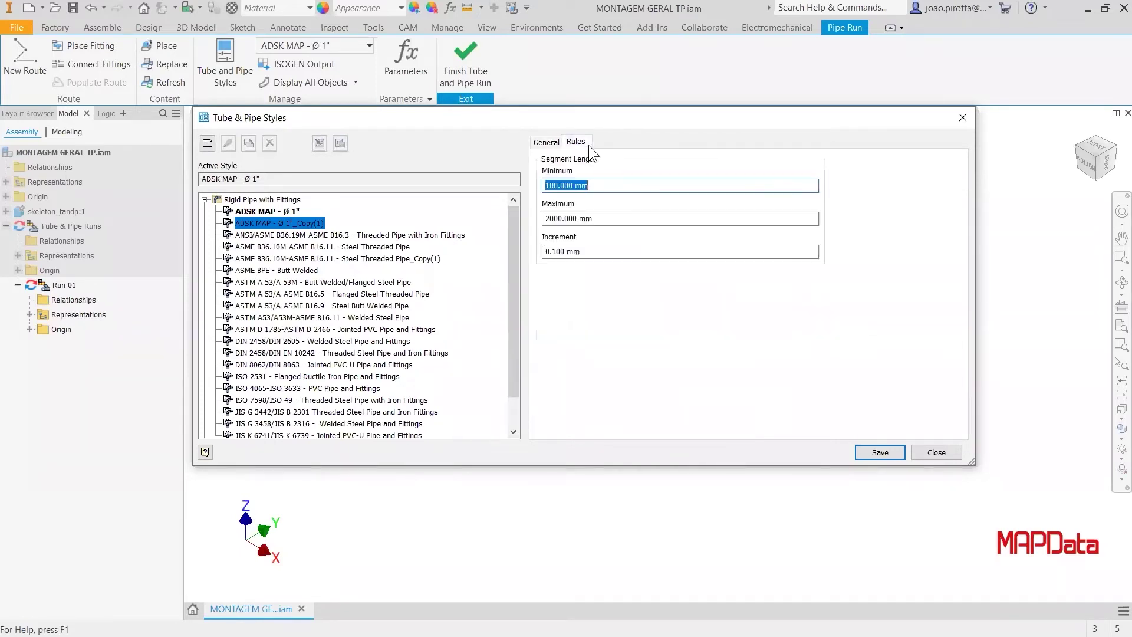
pyautogui.click(559, 140)
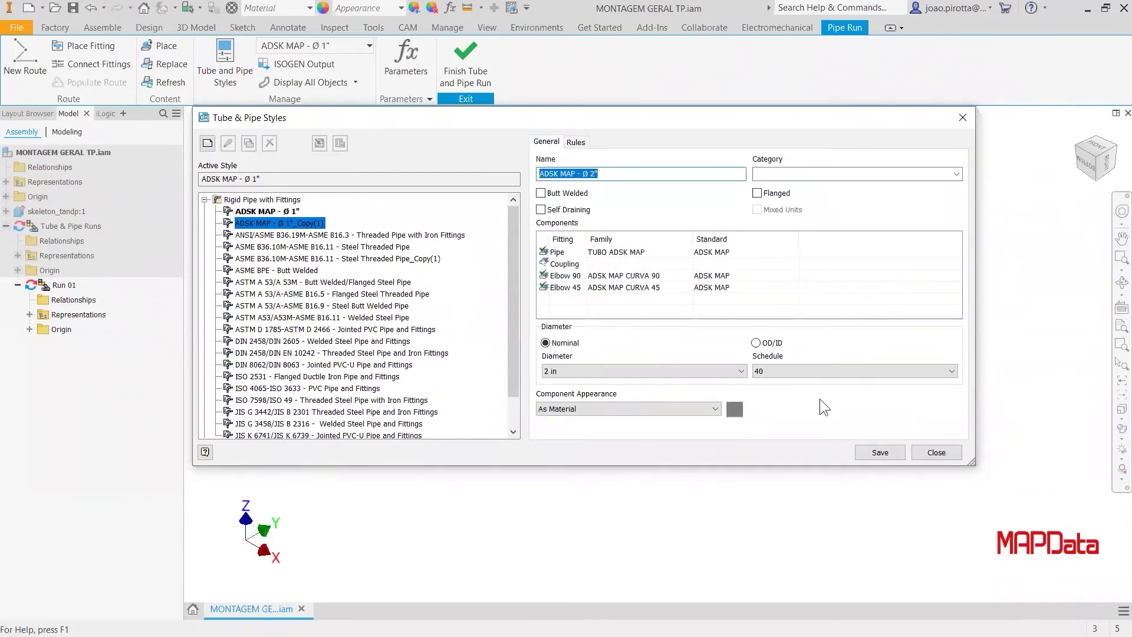
pyautogui.click(879, 454)
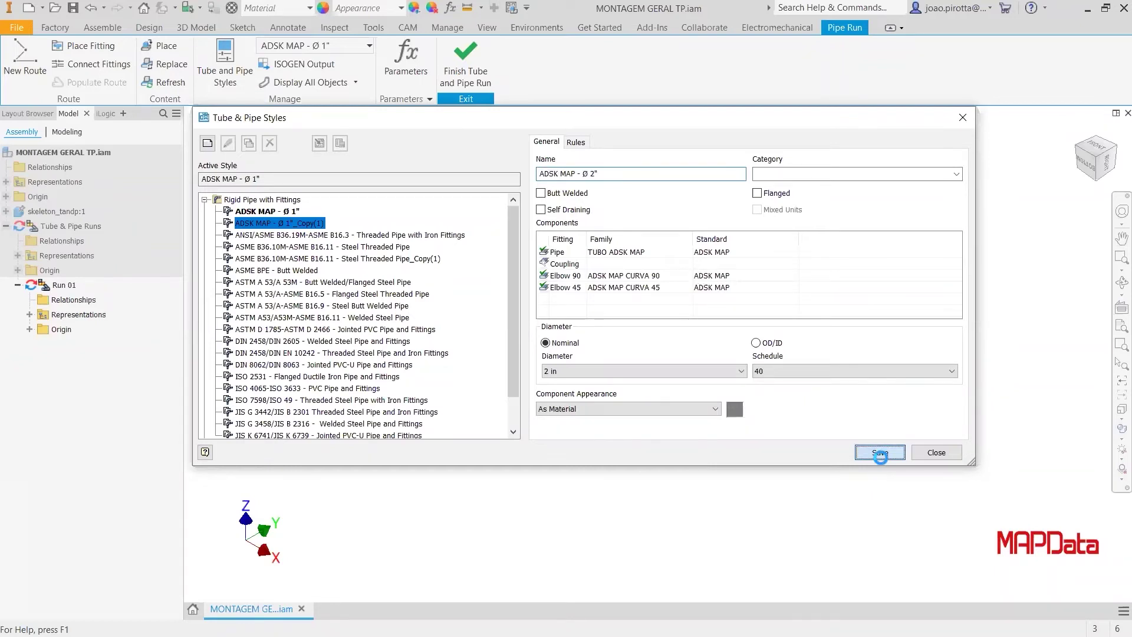
pyautogui.click(296, 211)
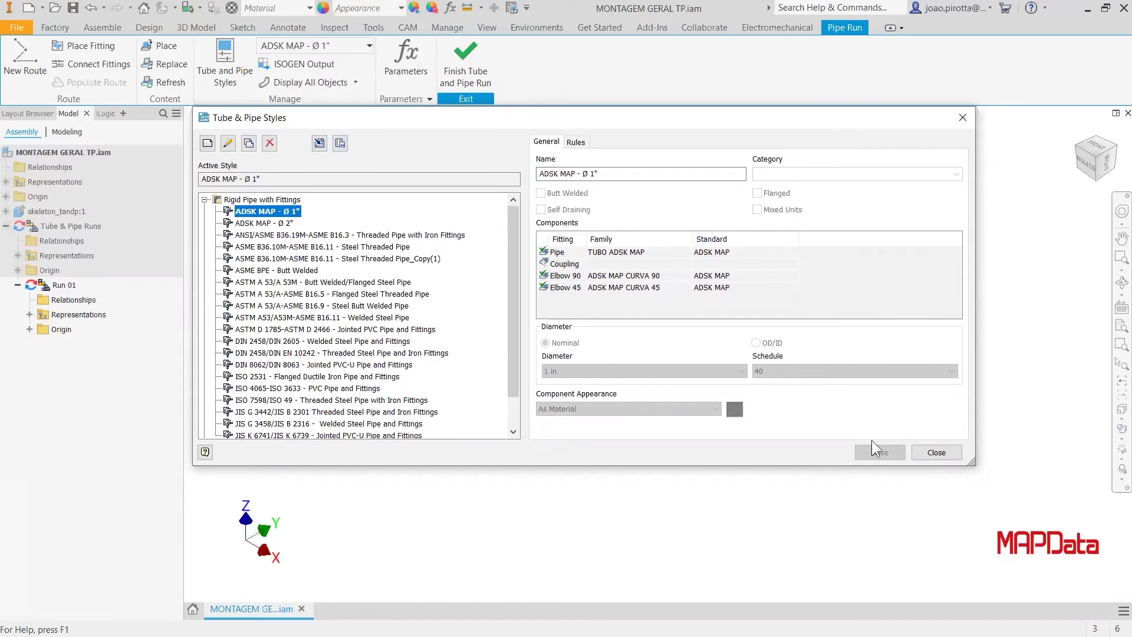
pyautogui.press('Escape')
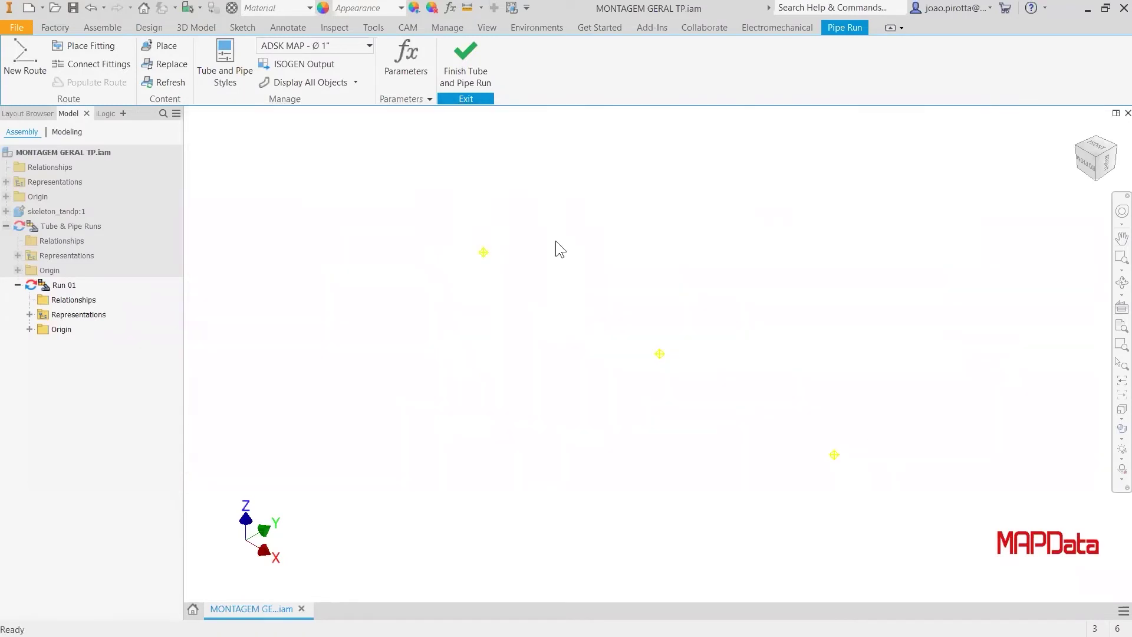
# Step: Create a new route in Run 01 with the file name MONTAGEM GERAL TP.Route02
pyautogui.click(25, 74)
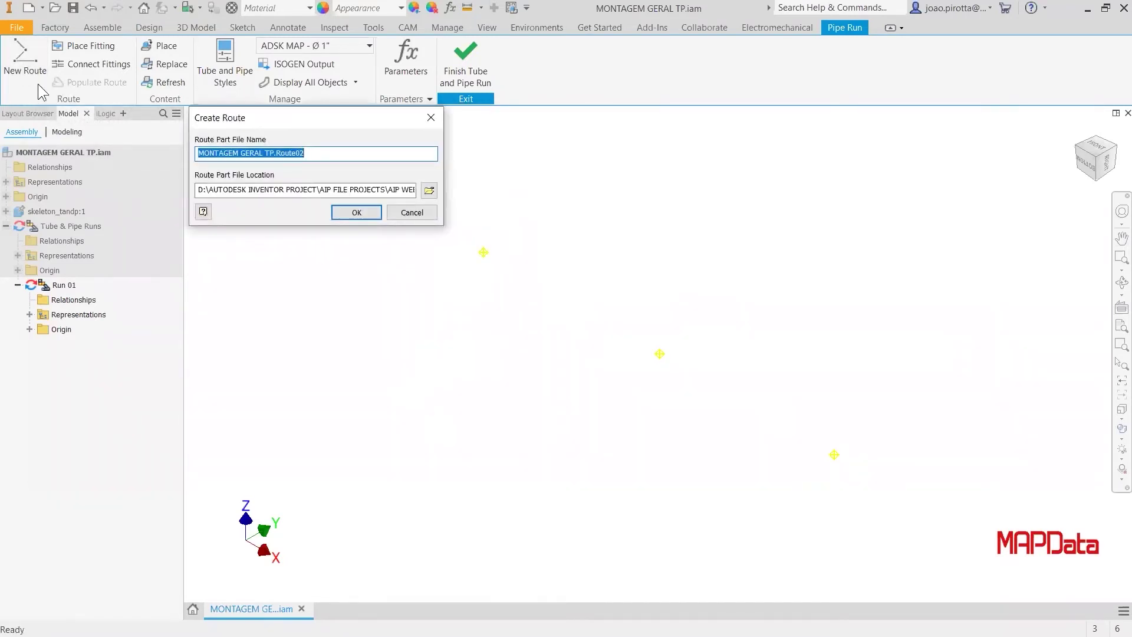
pyautogui.click(307, 153)
pyautogui.moveTo(306, 153); pyautogui.dragTo(182, 220)
pyautogui.click(357, 213)
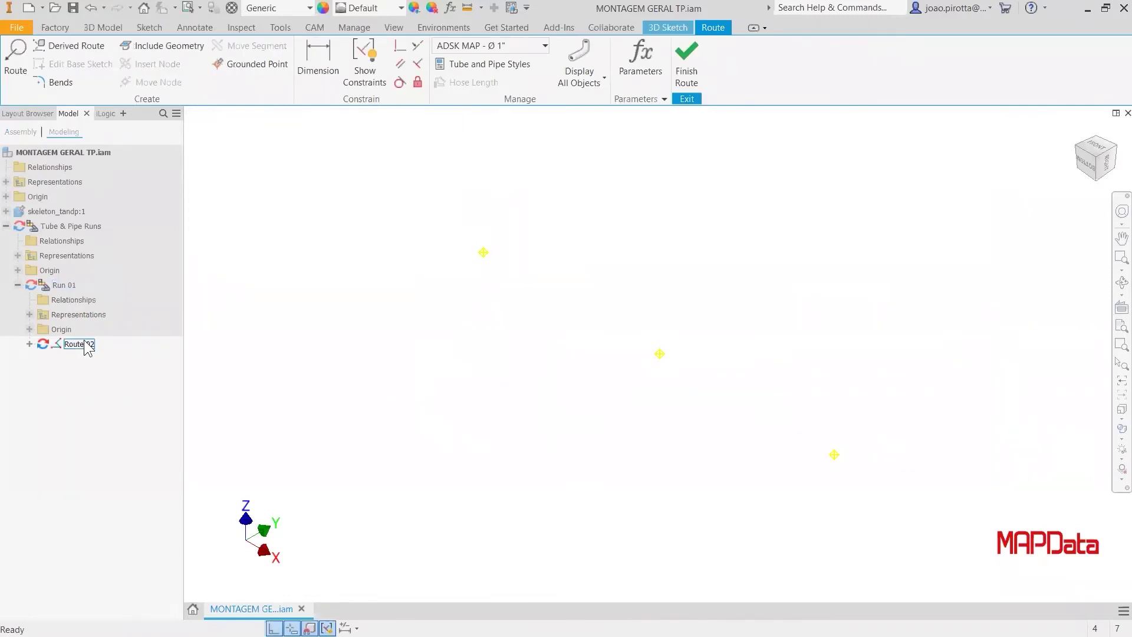
# Step: Start the pipe route at the skeleton point at the negative X end and add a segment about 670 mm long along positive Y
pyautogui.click(15, 66)
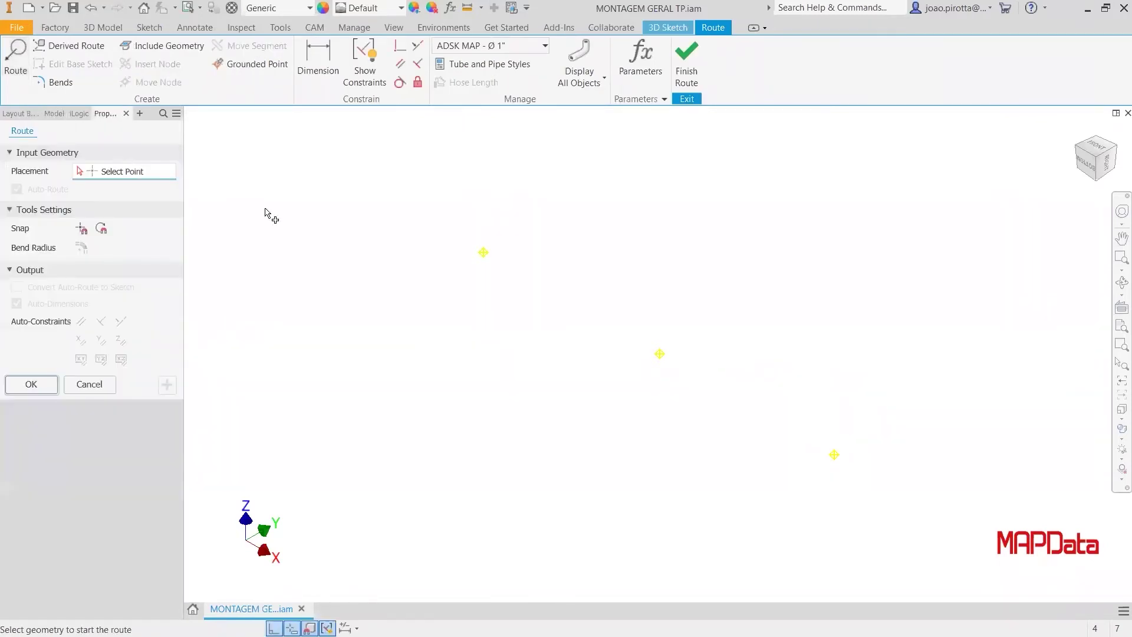
pyautogui.click(487, 258)
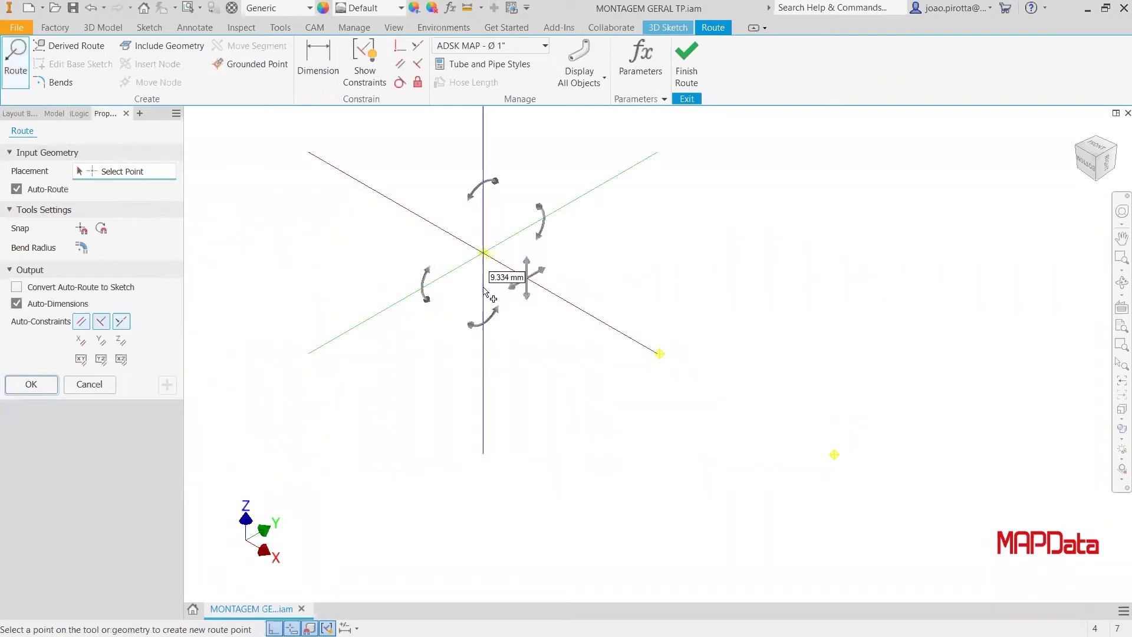
pyautogui.moveTo(566, 298); pyautogui.dragTo(604, 445, button='middle')
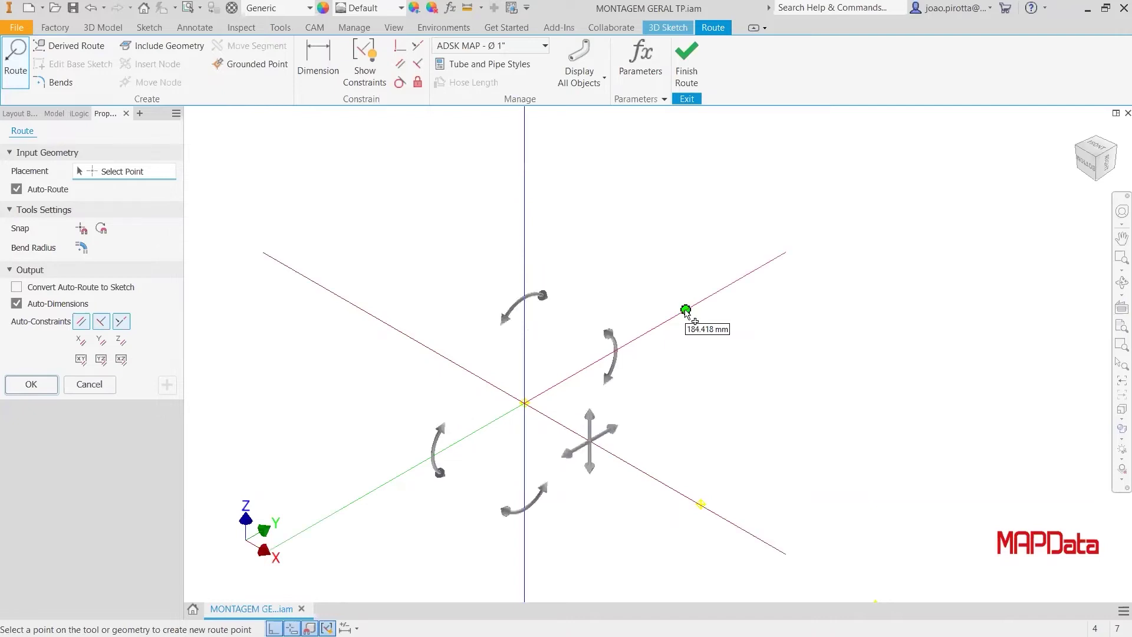
pyautogui.scroll(2, 686, 311)
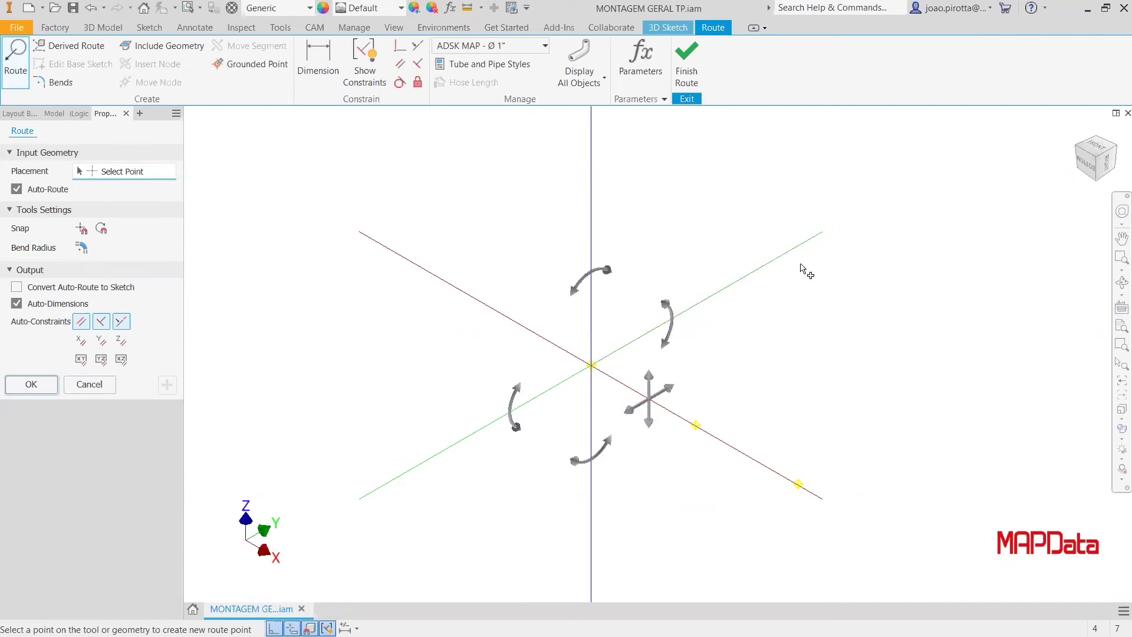
pyautogui.click(1105, 167)
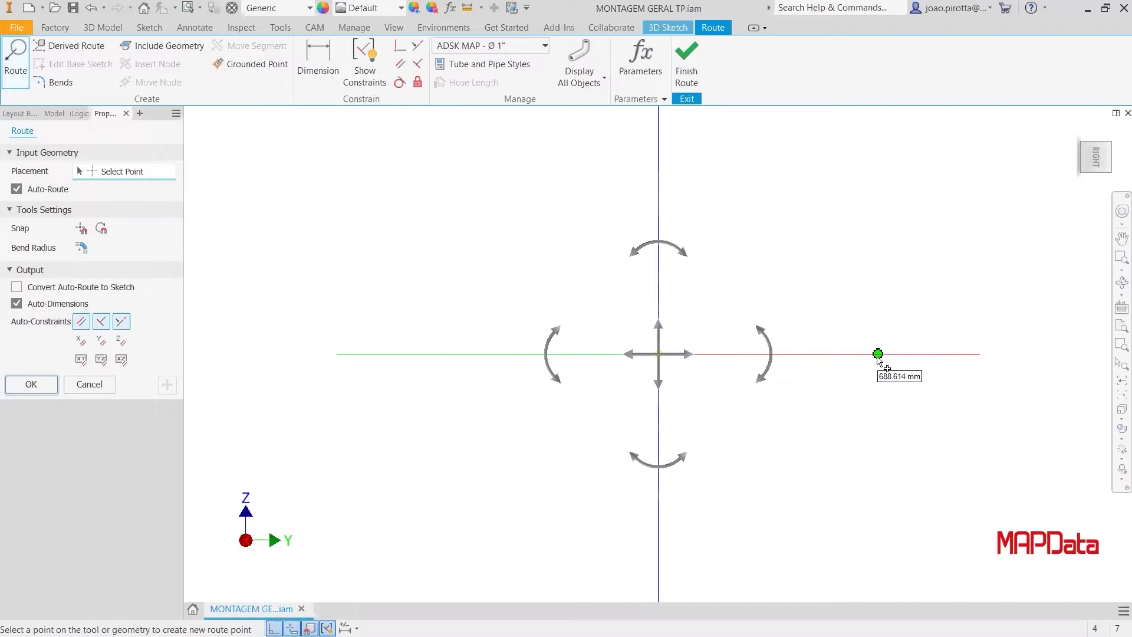
pyautogui.click(1083, 147)
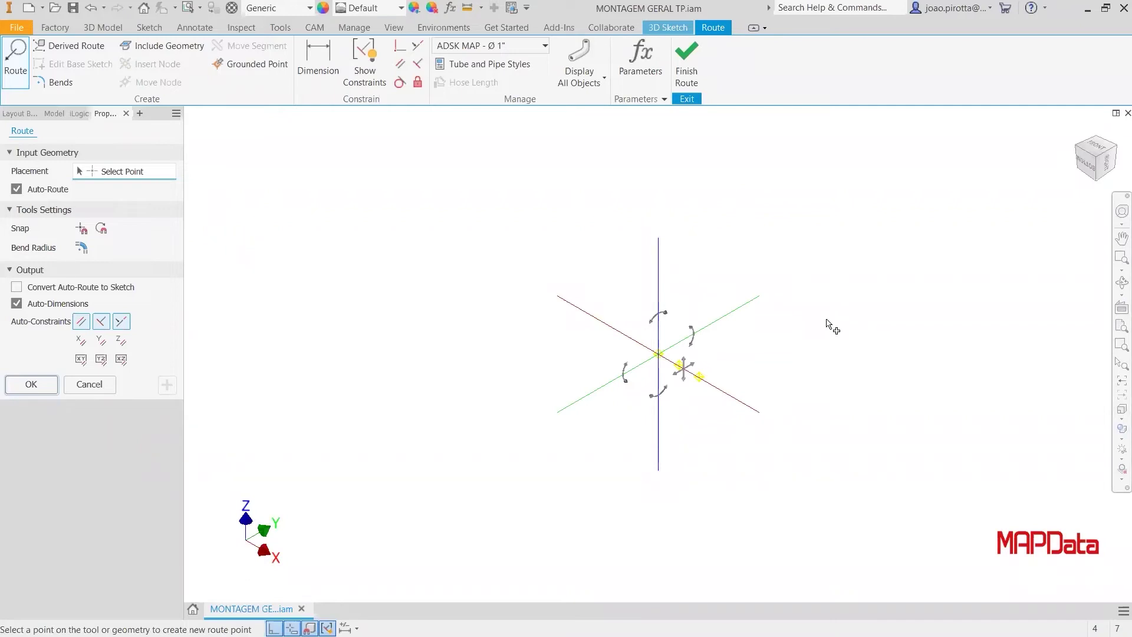
pyautogui.scroll(-2, 748, 323)
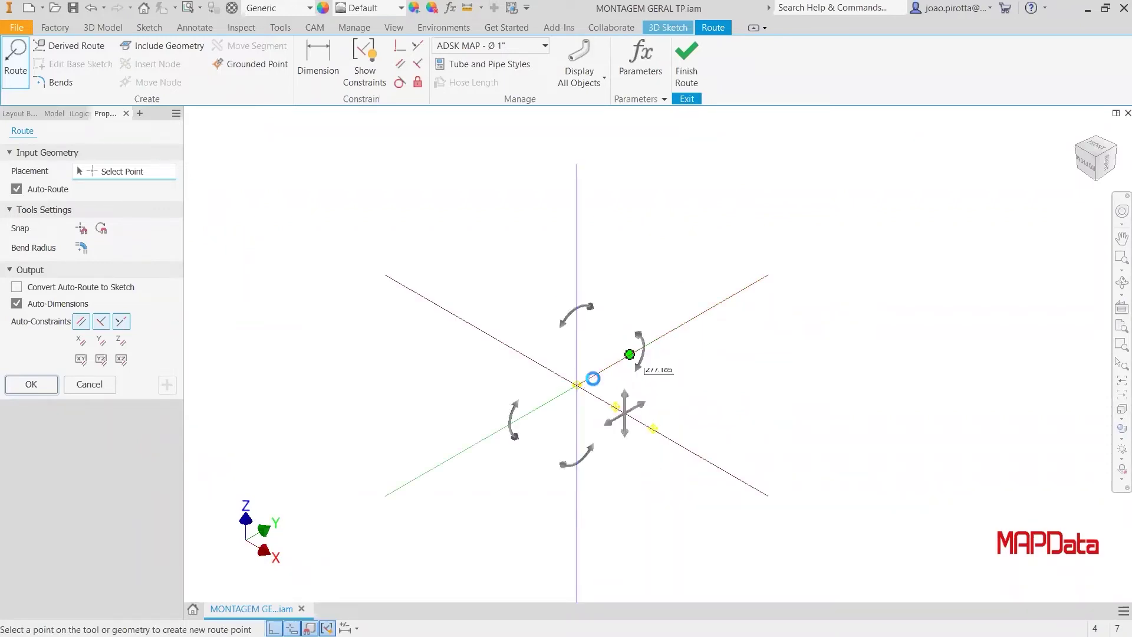
pyautogui.click(704, 311)
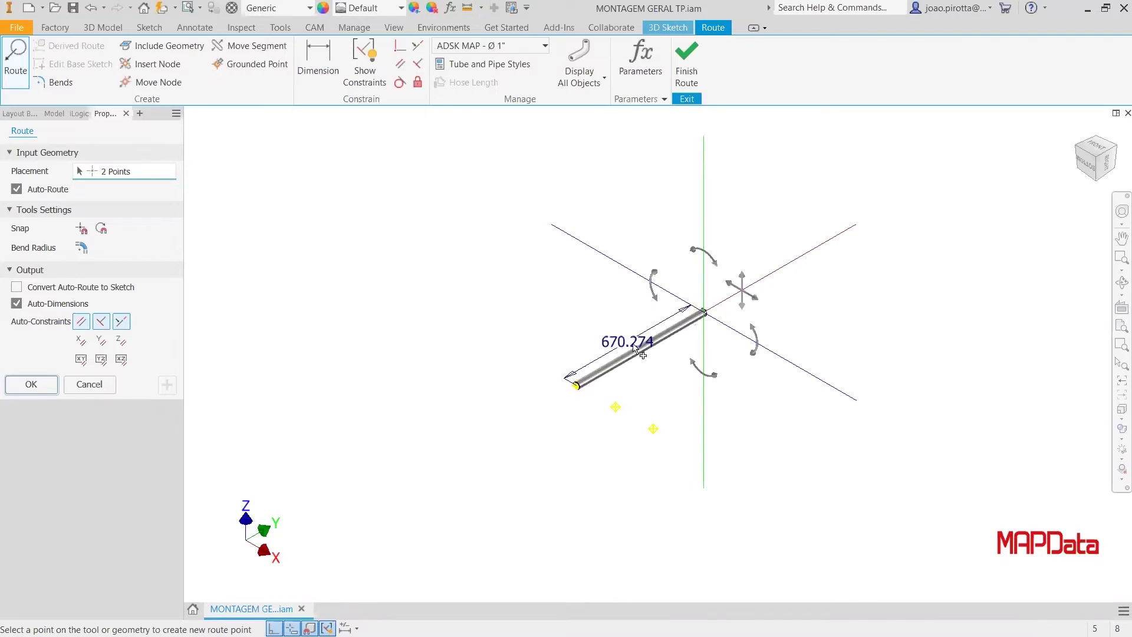
# Step: Continue the route with a segment about 471 mm long toward negative X and a vertical segment about 428 mm upward
pyautogui.click(614, 261)
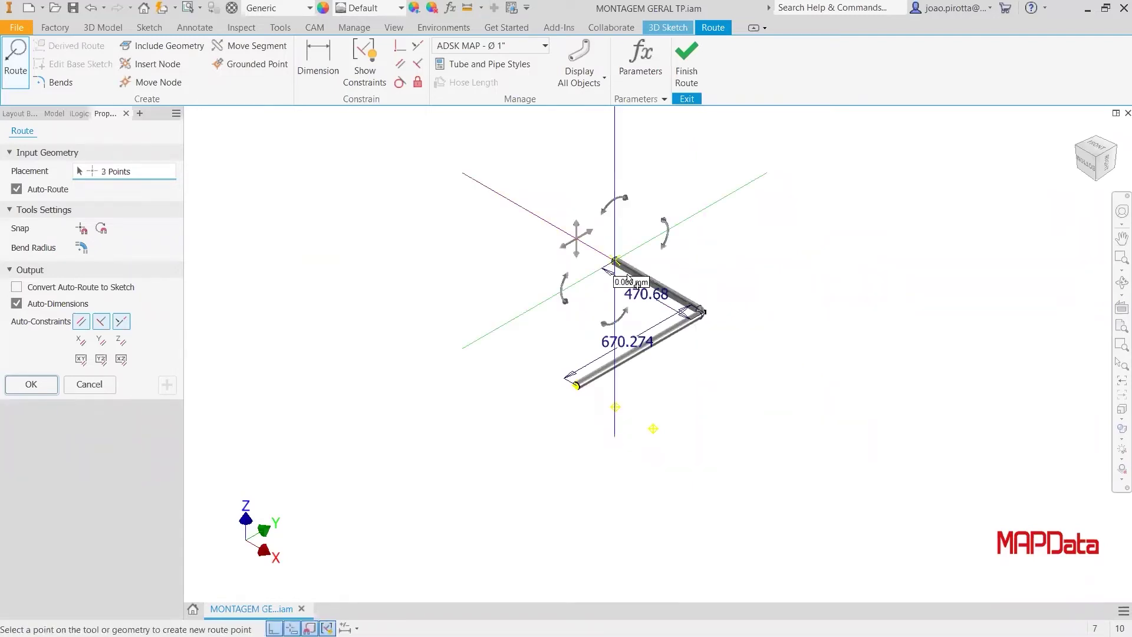
pyautogui.scroll(6, 698, 319)
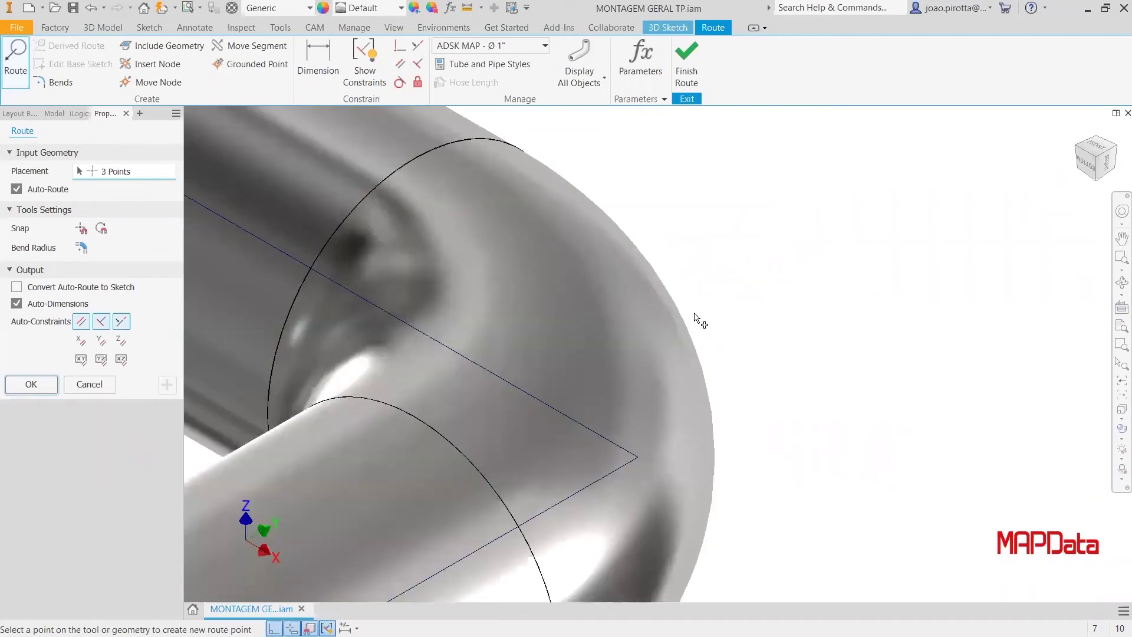
pyautogui.scroll(-7, 697, 318)
pyautogui.scroll(2, 658, 262)
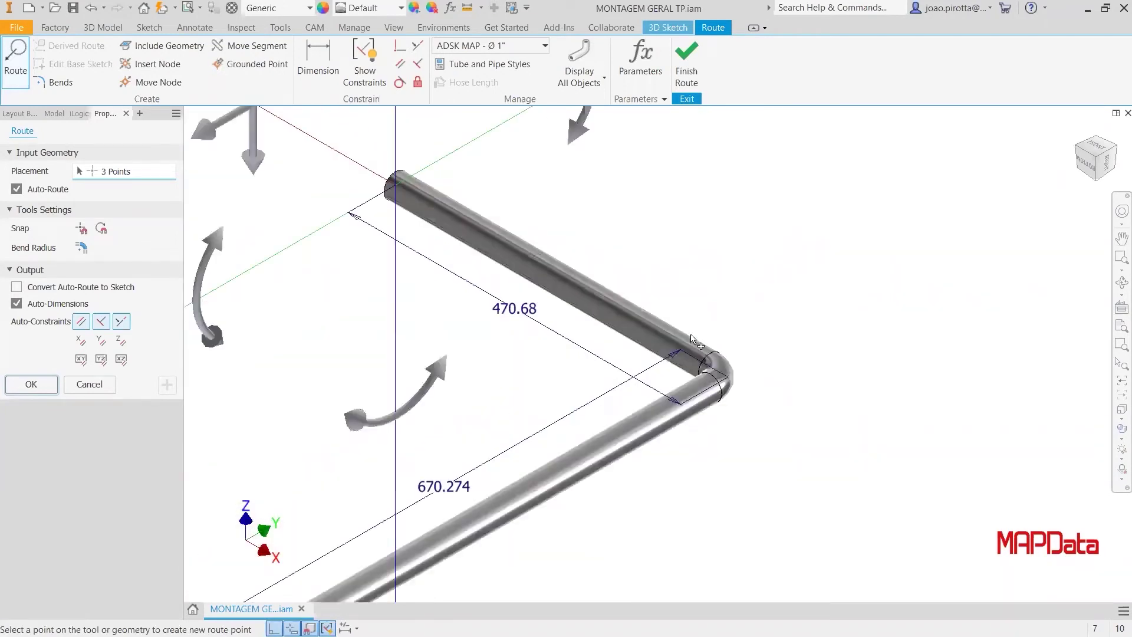
pyautogui.scroll(-3, 692, 341)
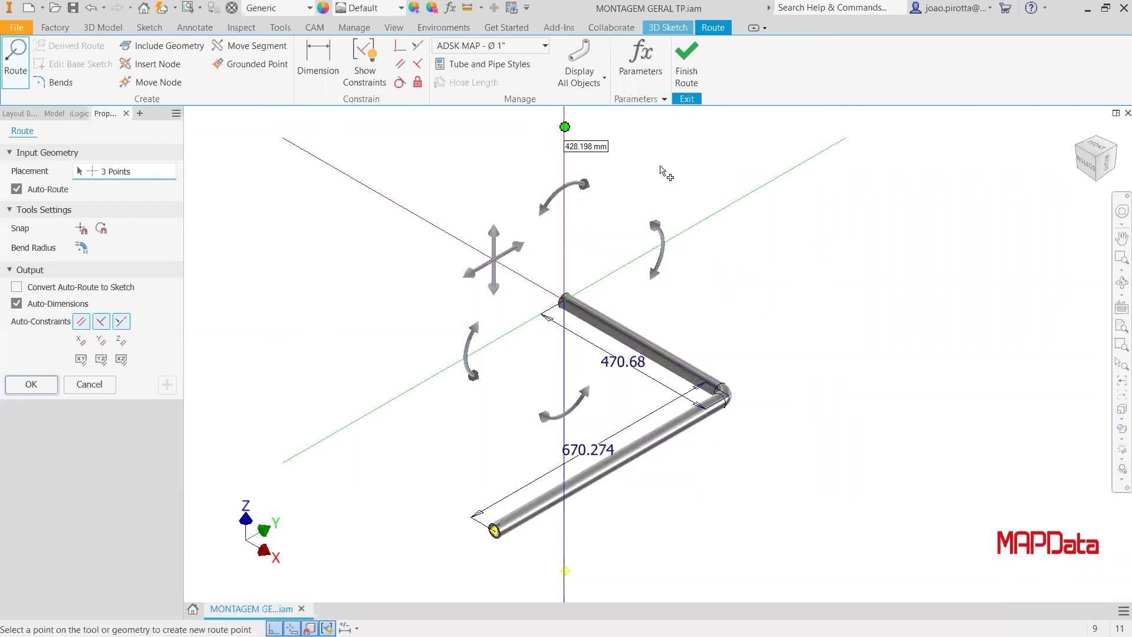
pyautogui.click(665, 172)
pyautogui.scroll(-3, 697, 236)
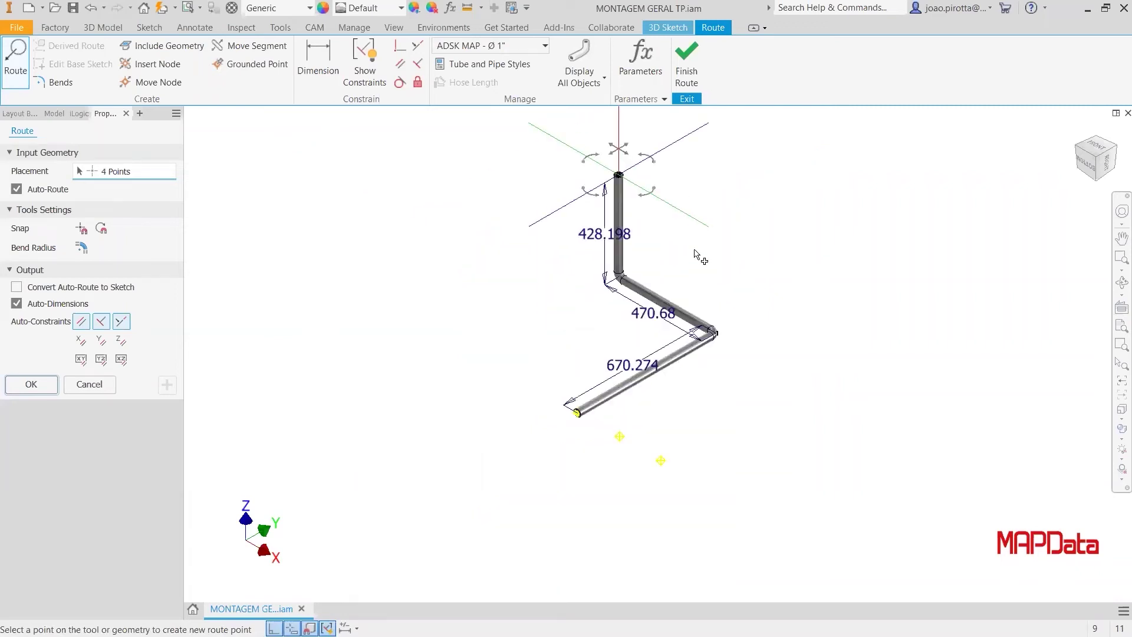
# Step: Finish the route and accept the conduit file names, with part numbers inherited from Content Center using stock number and length
pyautogui.rightClick(695, 254)
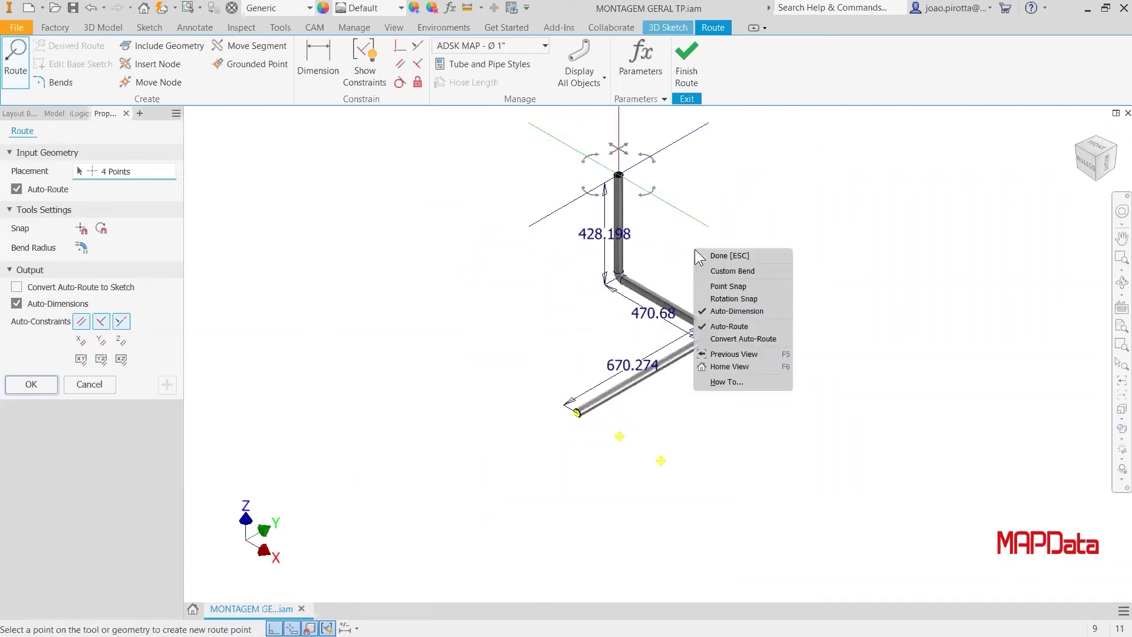
pyautogui.click(728, 256)
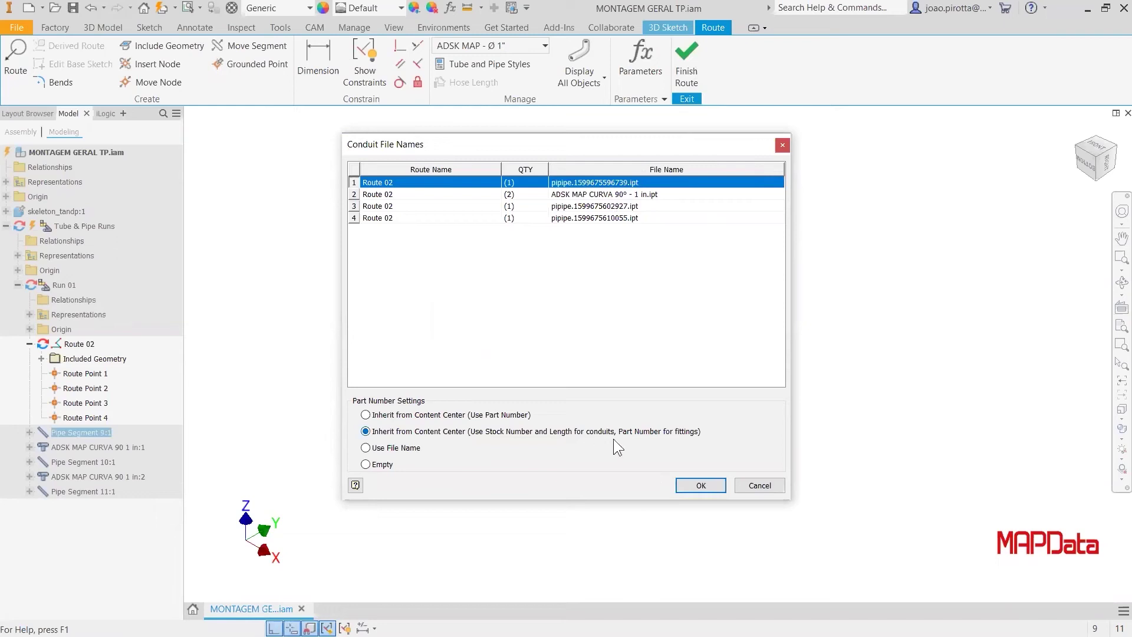
pyautogui.click(694, 488)
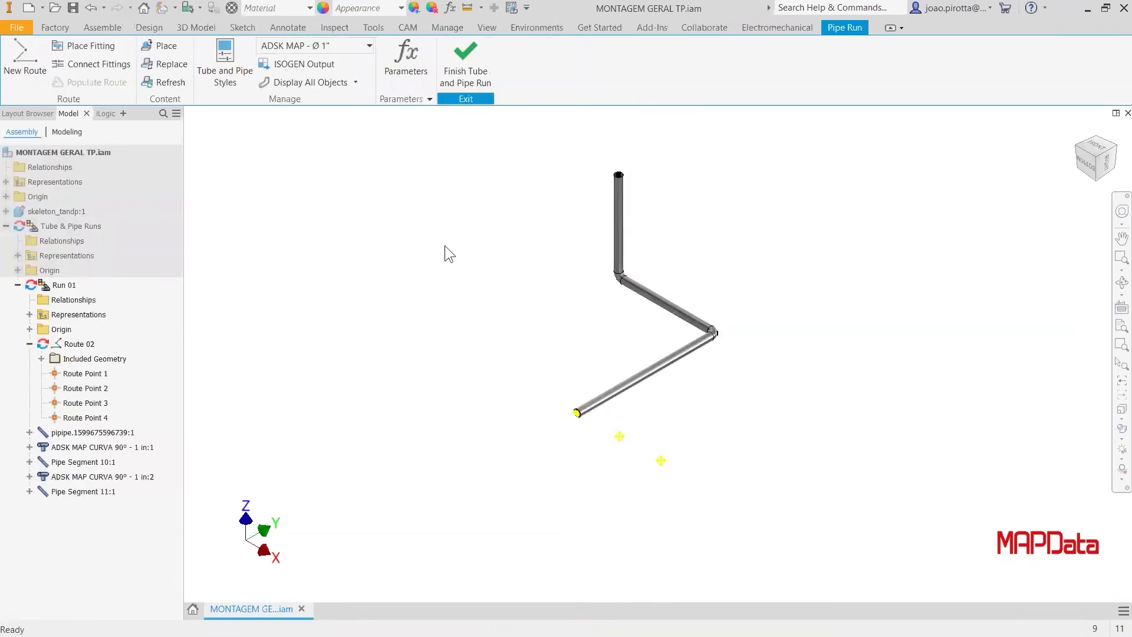
# Step: Create a second route, MONTAGEM GERAL TP.Route03, in Run 01 and set its style to ADSK MAP - Ø 2"
pyautogui.click(25, 56)
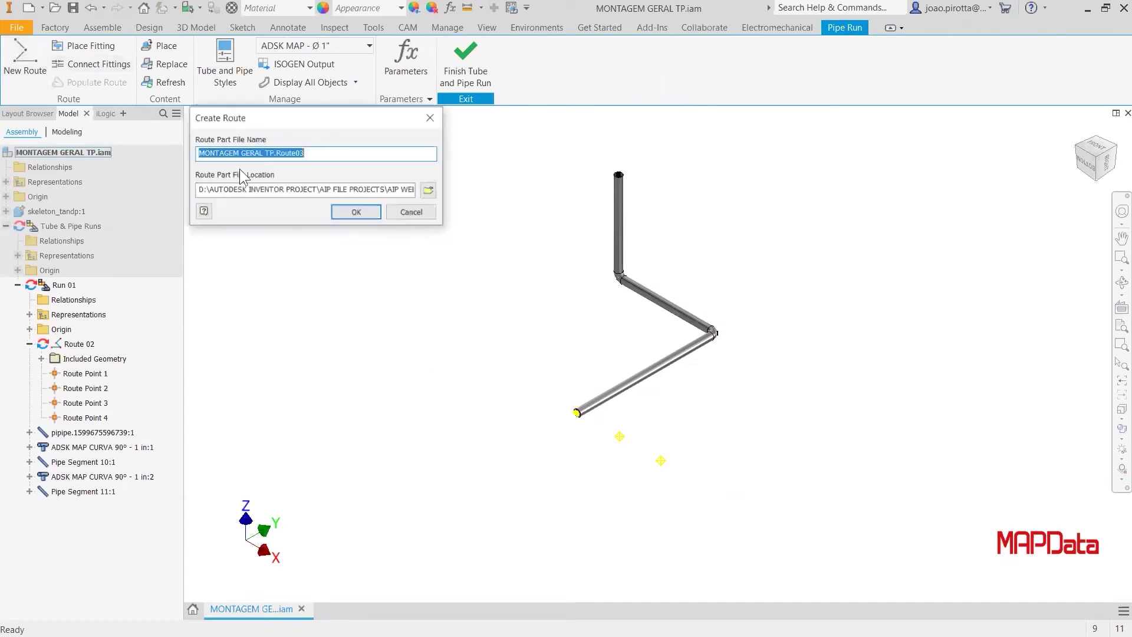
pyautogui.click(341, 204)
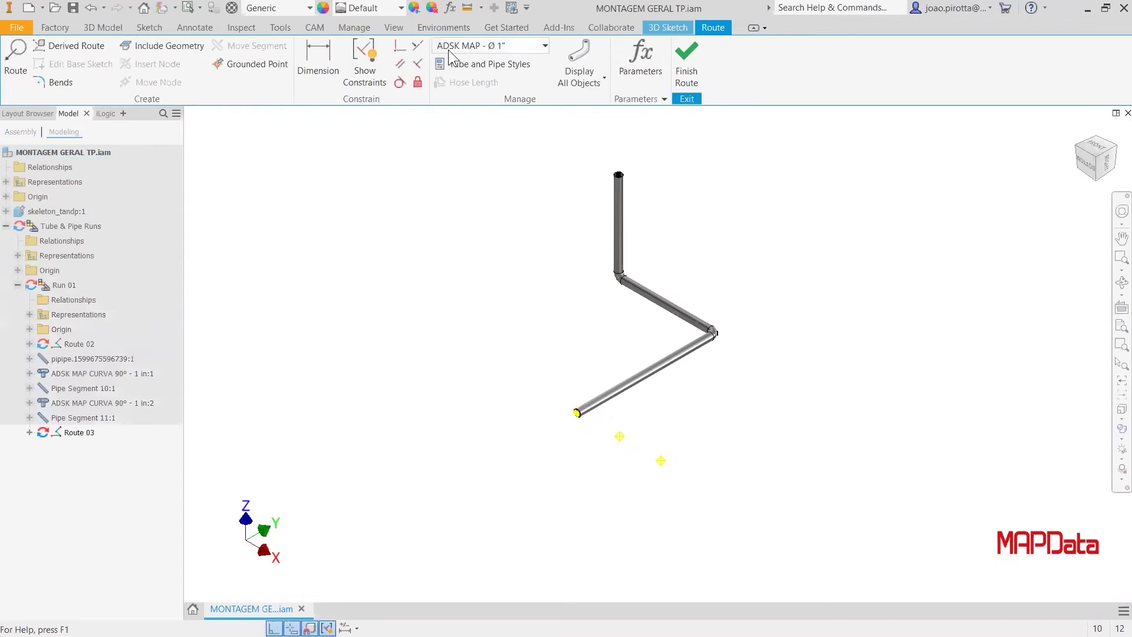
pyautogui.click(484, 46)
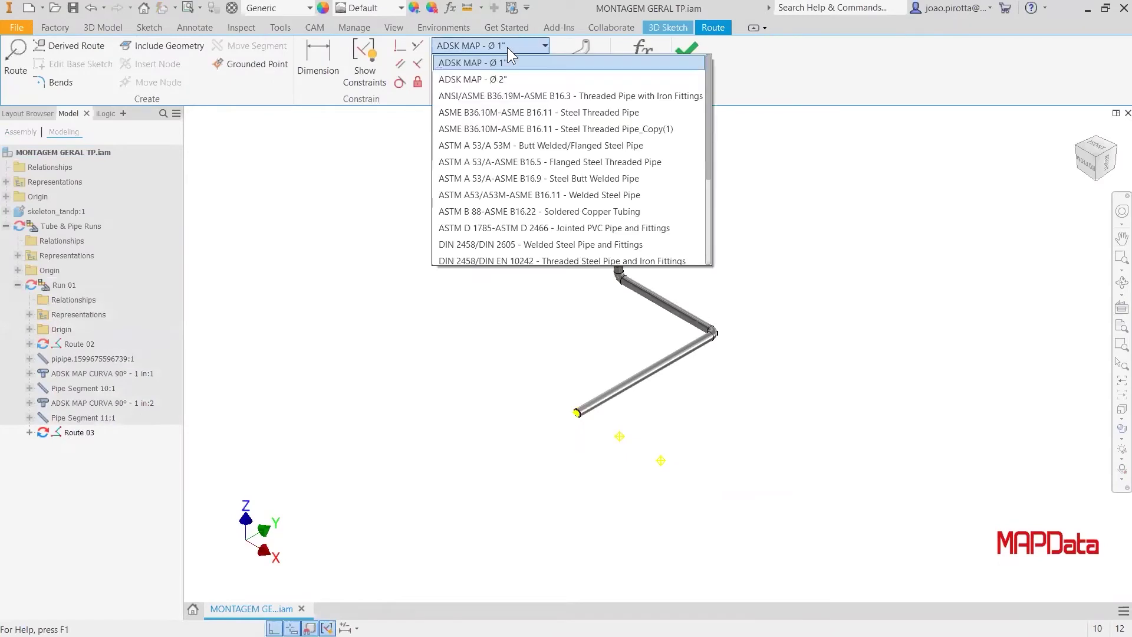
pyautogui.click(500, 80)
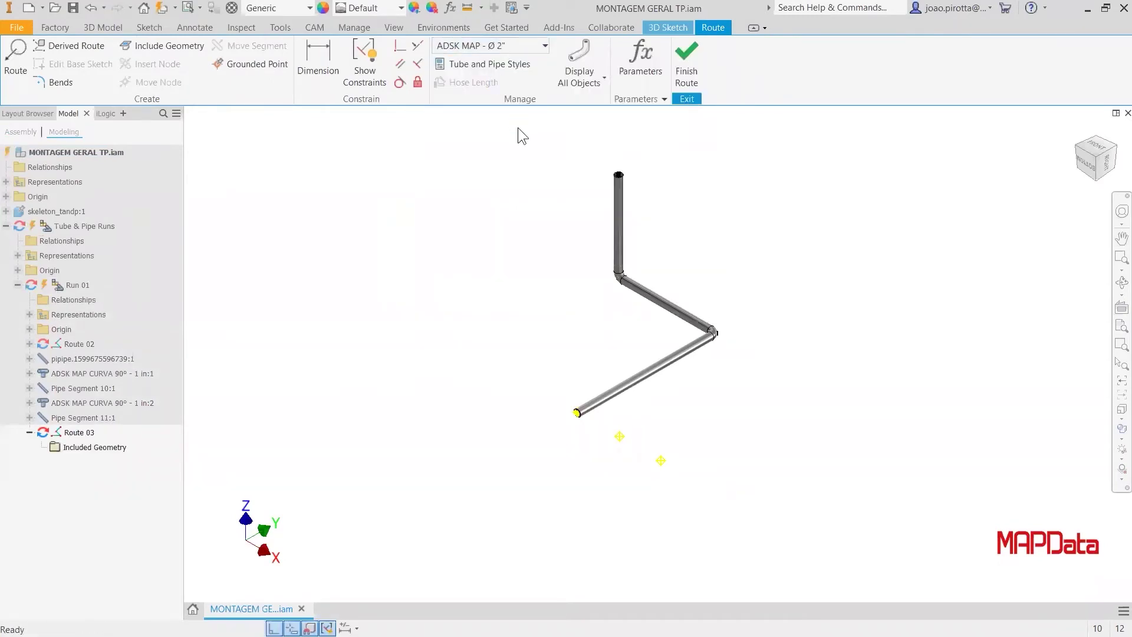
# Step: Start Route 03 at the middle skeleton point and add a 1000 mm segment along positive Y
pyautogui.click(16, 59)
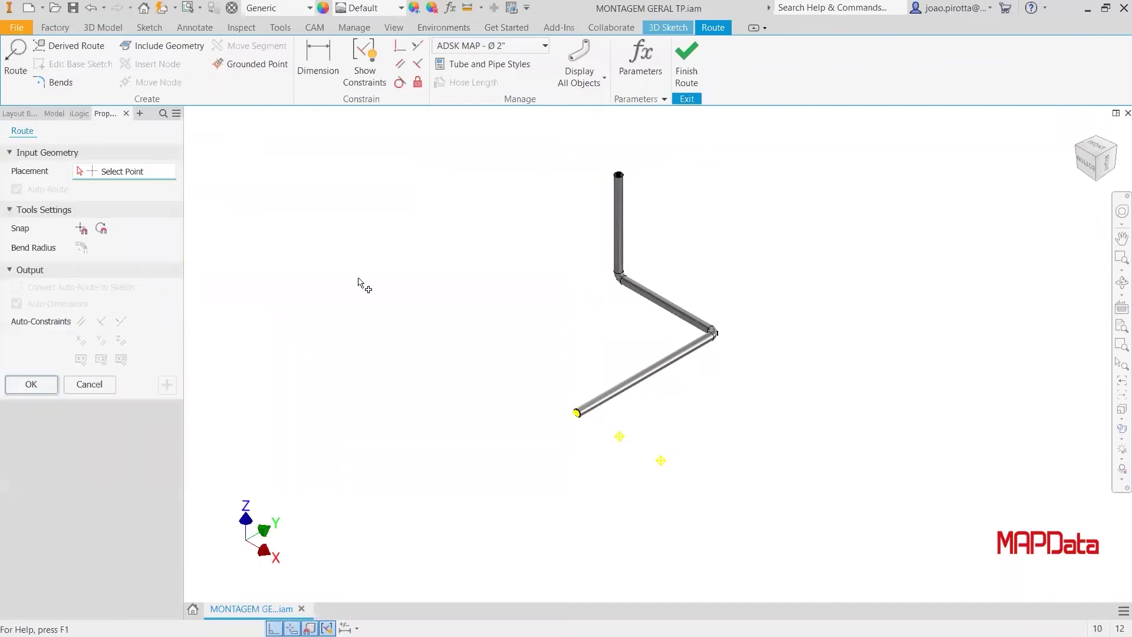
pyautogui.click(619, 437)
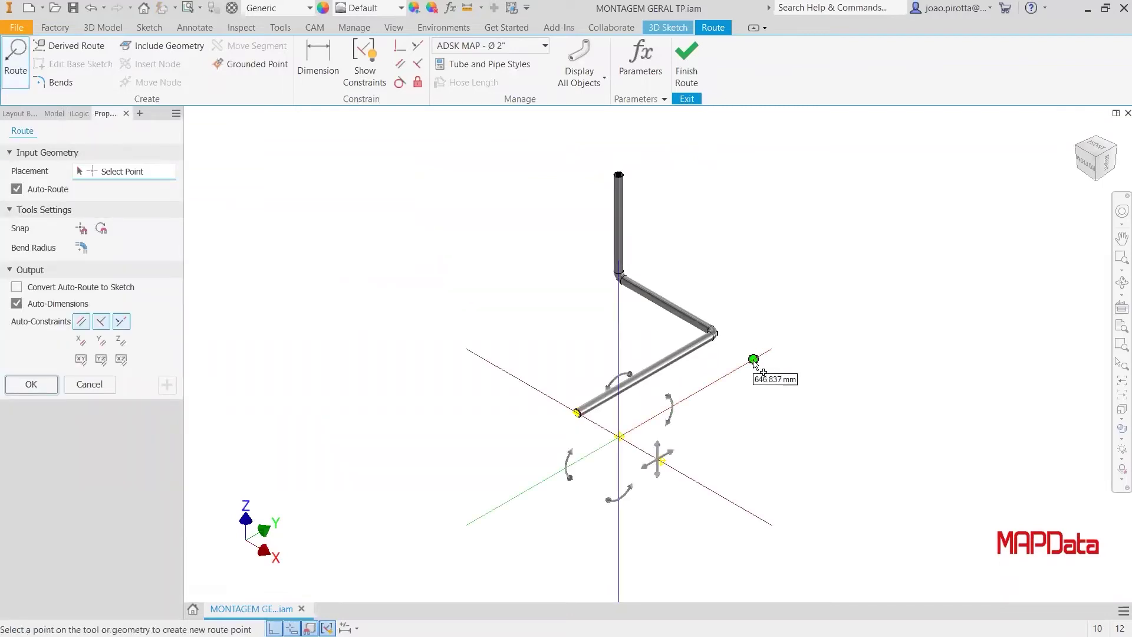
pyautogui.write('1000')
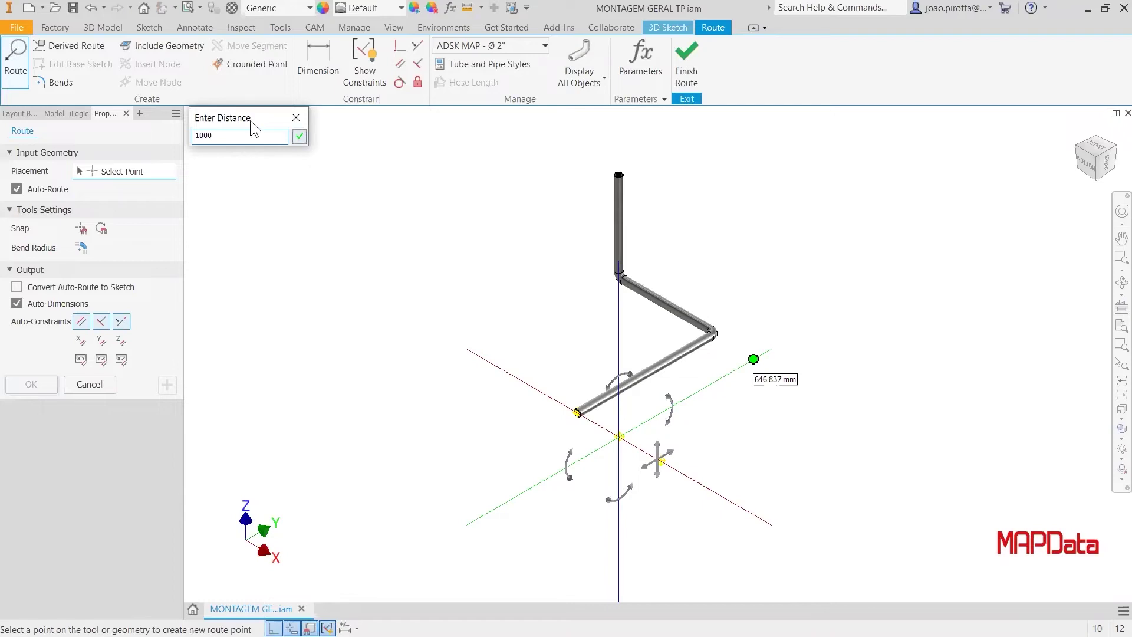
pyautogui.moveTo(250, 120); pyautogui.dragTo(789, 289)
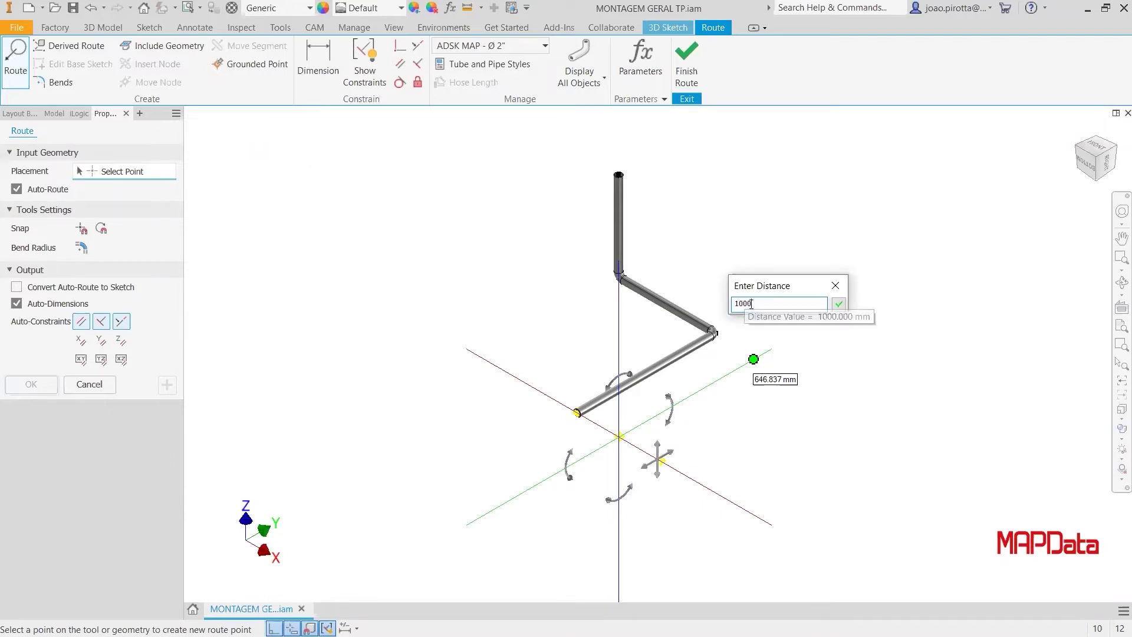
pyautogui.click(838, 304)
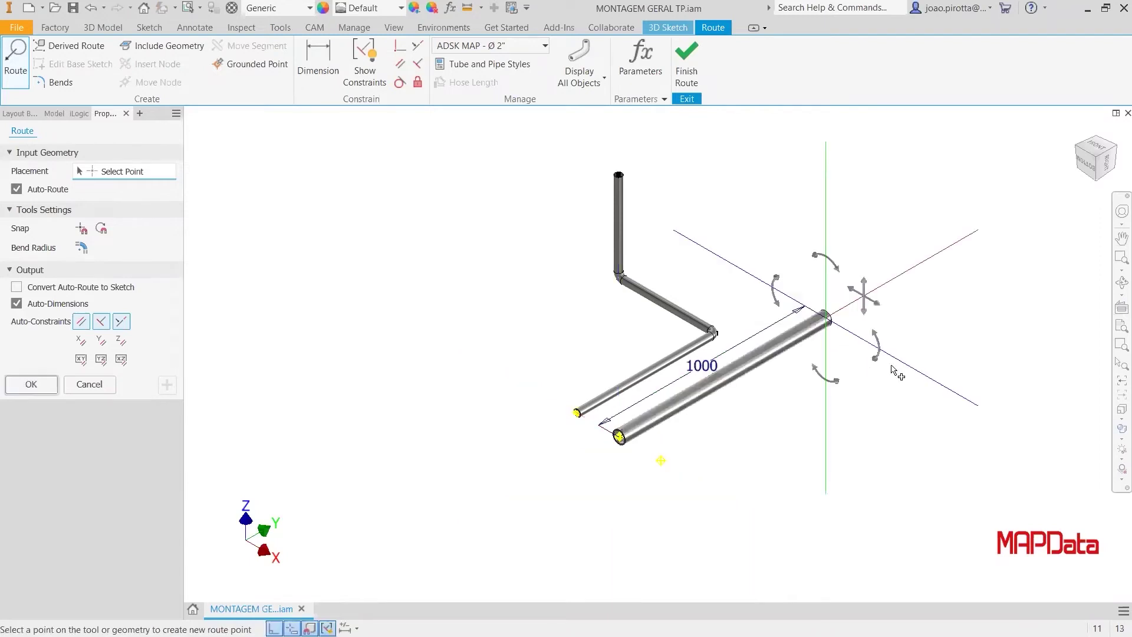
# Step: Continue the route with a segment about 642 mm long toward positive X and a 500 mm vertical segment upward
pyautogui.scroll(-5, 625, 448)
pyautogui.scroll(5, 625, 448)
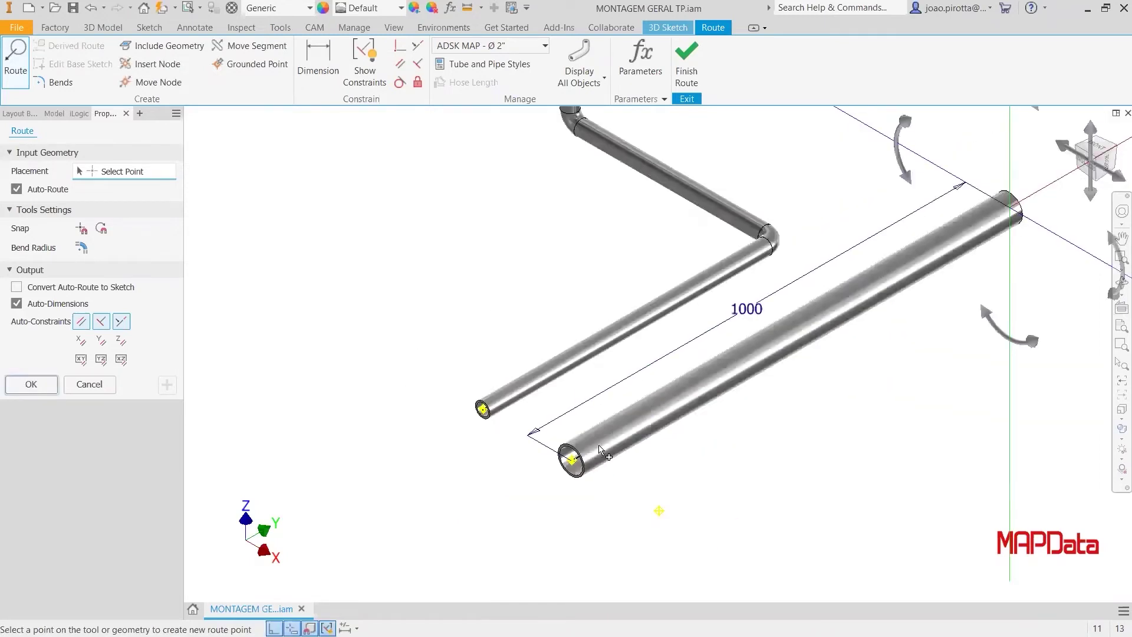
pyautogui.click(1008, 401)
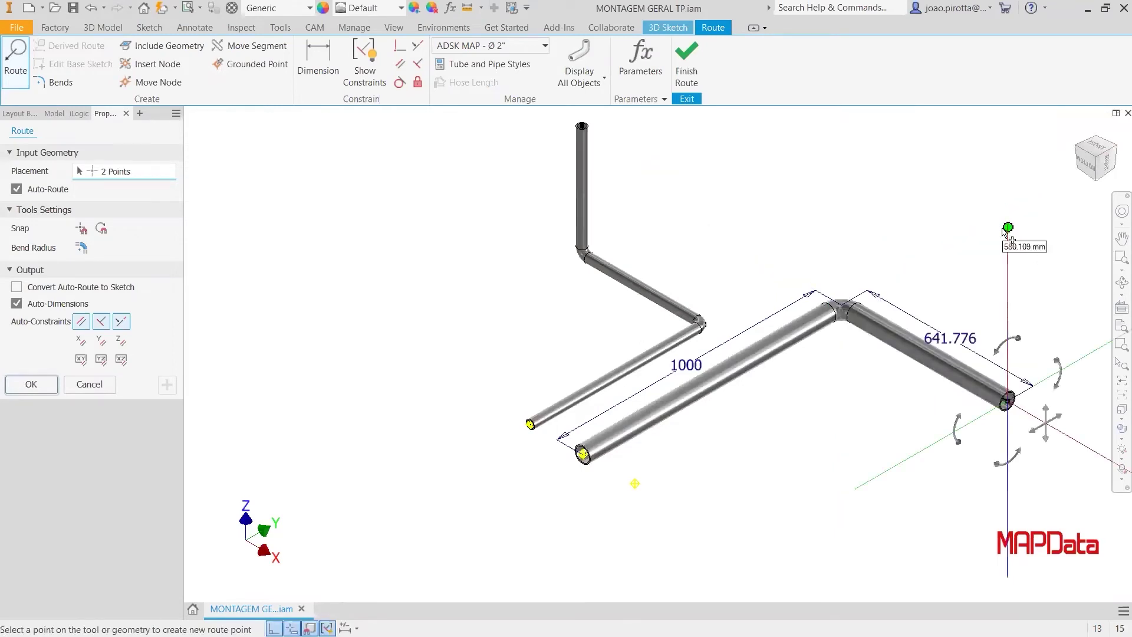
pyautogui.write('500')
pyautogui.press('Return')
pyautogui.rightClick(903, 181)
pyautogui.click(922, 188)
pyautogui.scroll(-2, 770, 250)
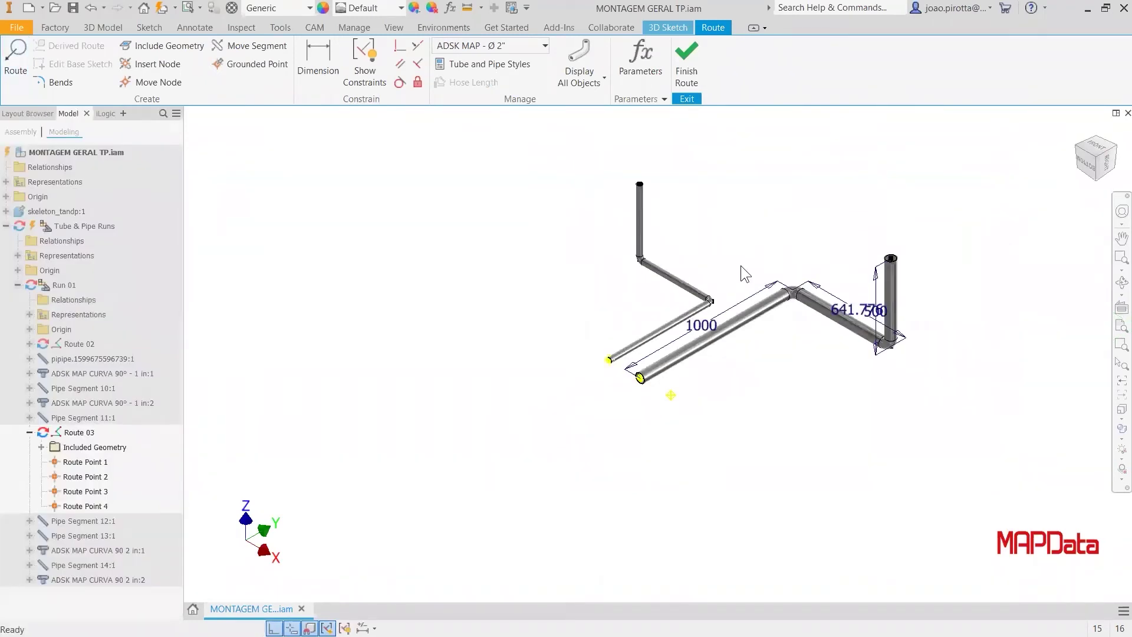
# Step: Finish Route 03 and accept the conduit file names, with part numbers inherited from Content Center using stock number and length
pyautogui.scroll(3, 737, 295)
pyautogui.scroll(-2, 698, 263)
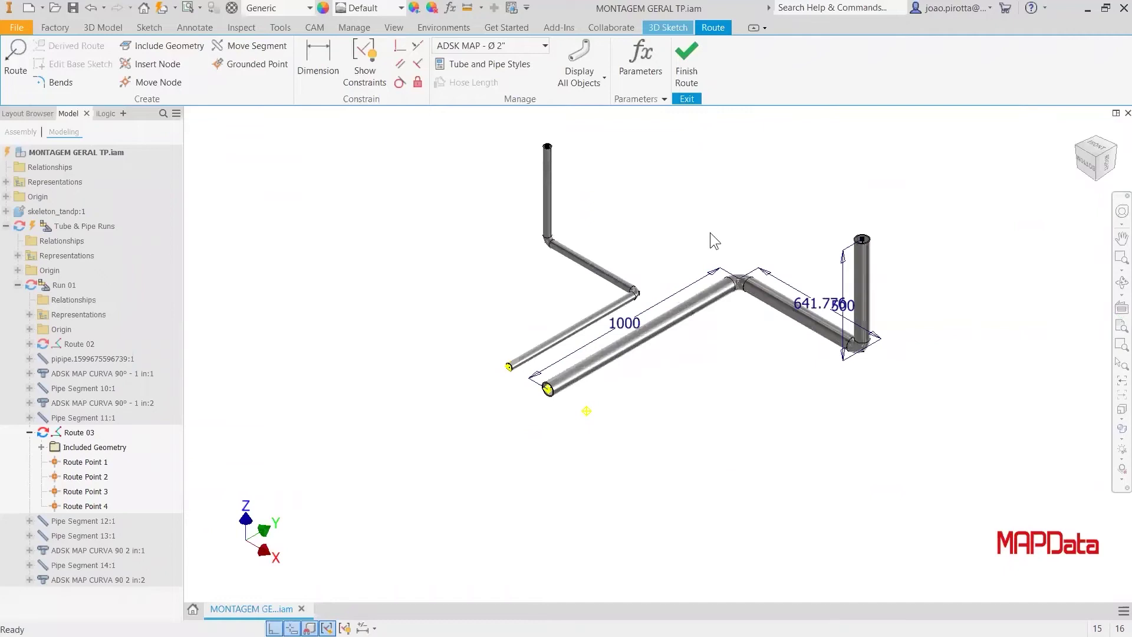
pyautogui.click(29, 433)
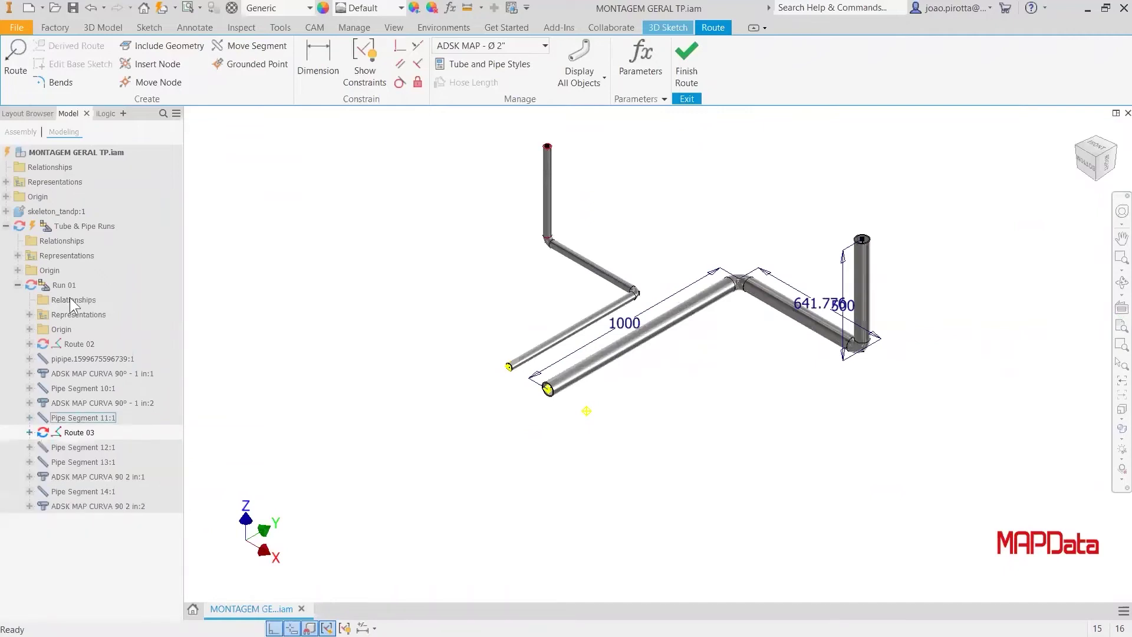
pyautogui.click(693, 78)
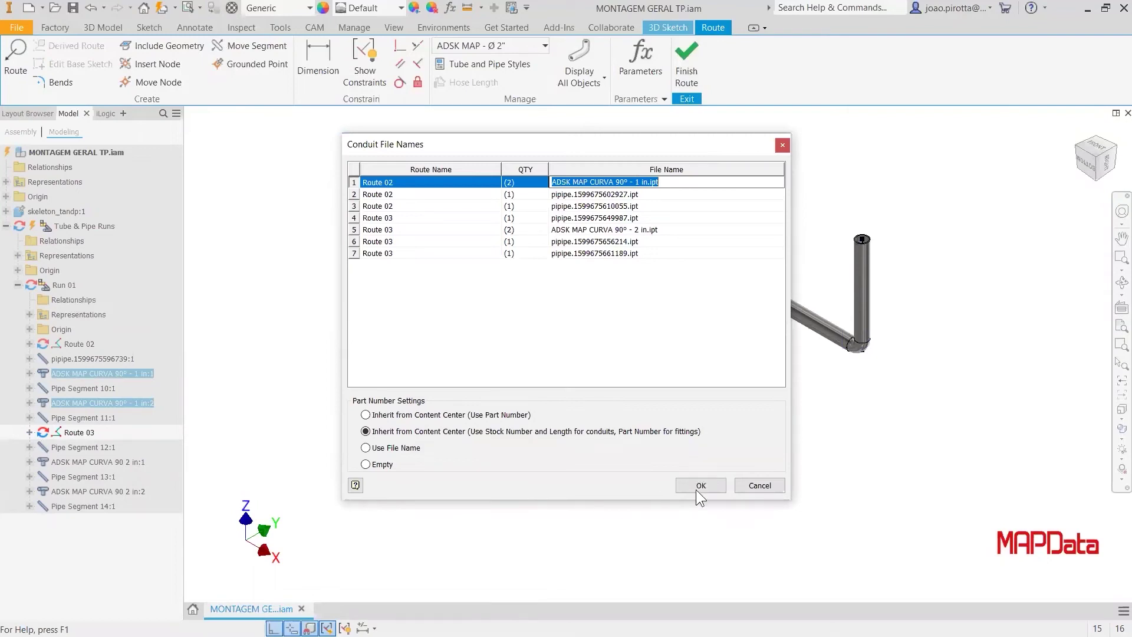
pyautogui.click(697, 487)
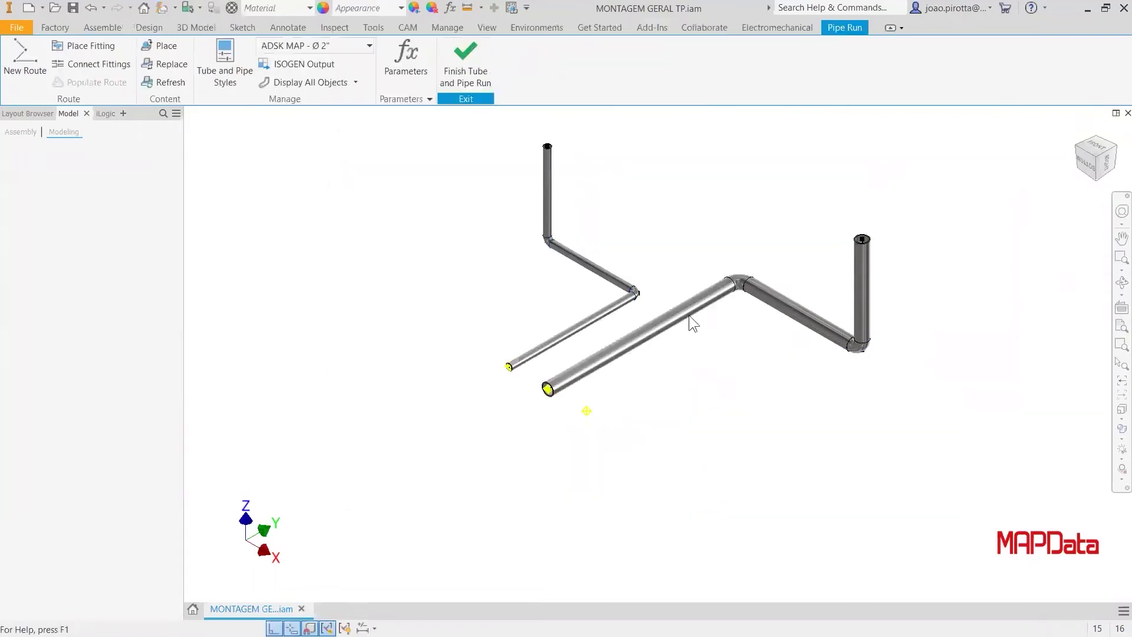
# Step: Open the bill of materials for the pipe run and widen its Stock Number column
pyautogui.click(101, 28)
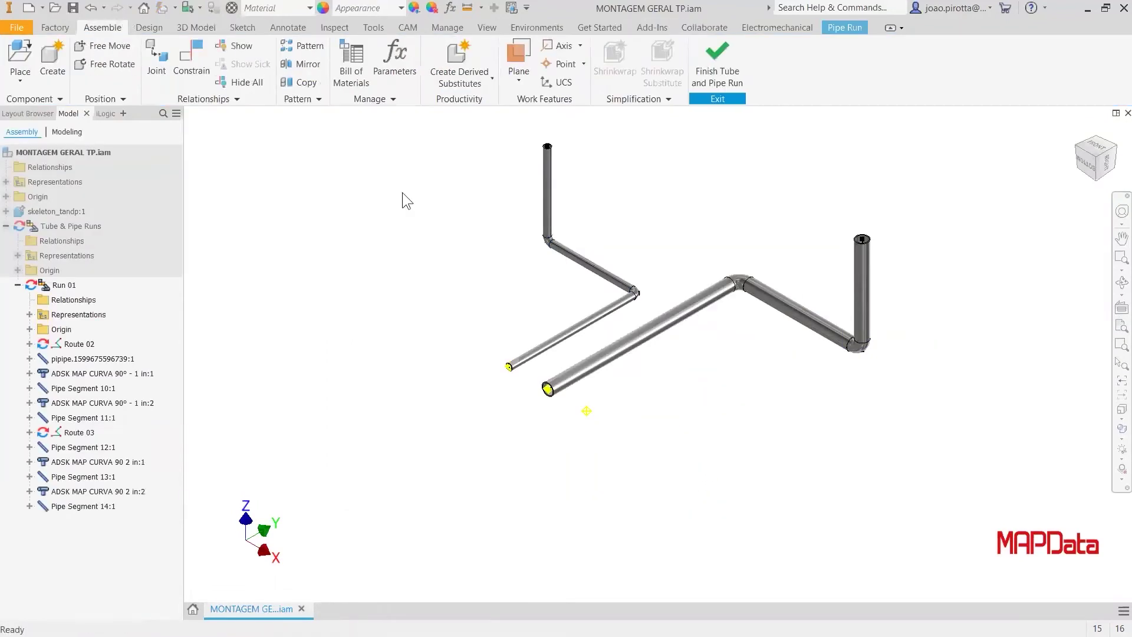
pyautogui.click(353, 69)
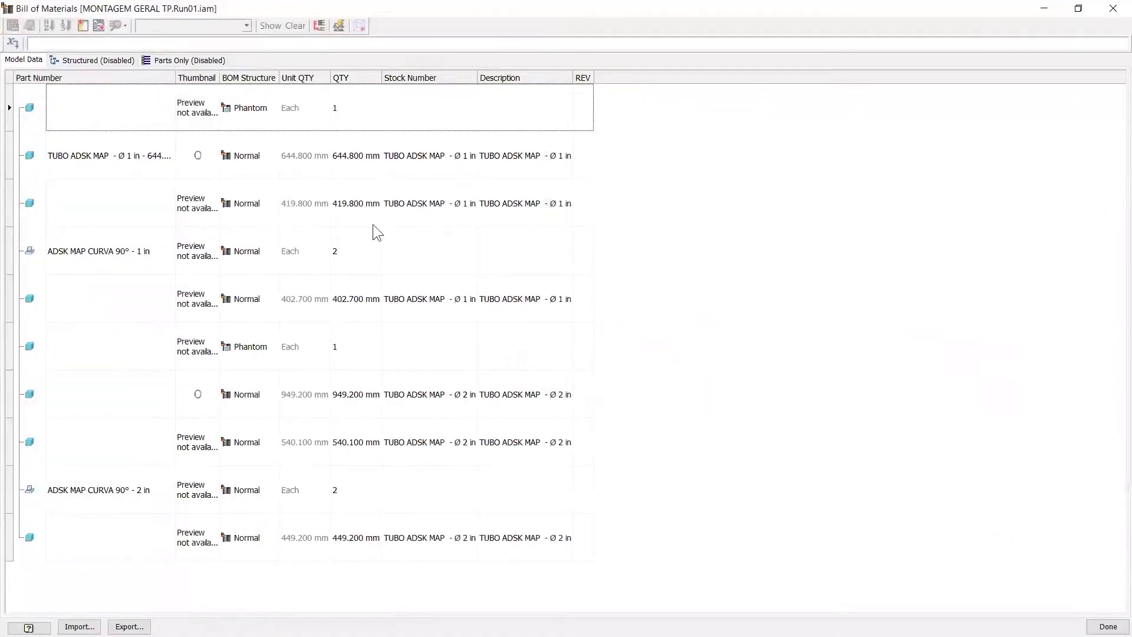
pyautogui.click(168, 172)
pyautogui.click(412, 162)
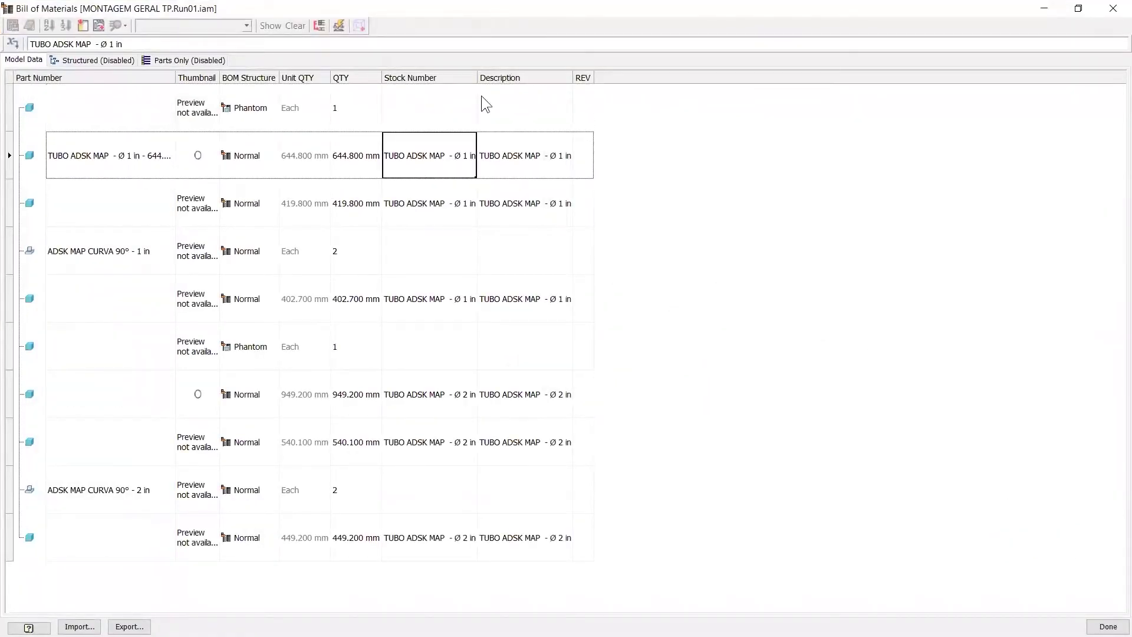
pyautogui.moveTo(476, 74); pyautogui.dragTo(547, 74)
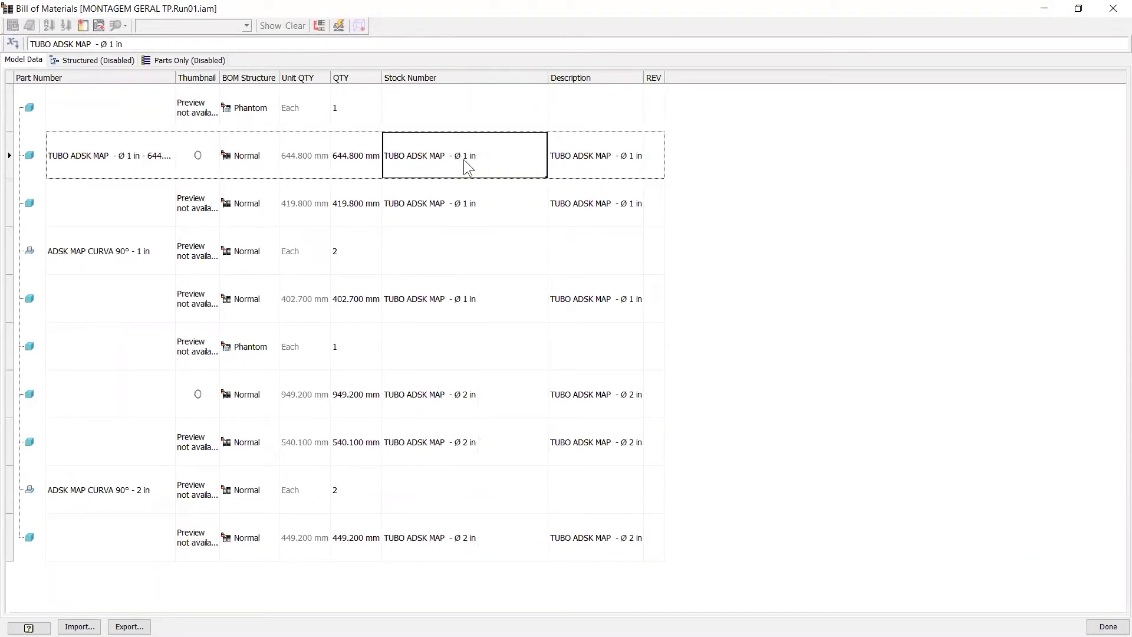
# Step: Review the stock numbers of the pipe rows, remove the Thumbnail column and close the bill of materials
pyautogui.click(480, 203)
pyautogui.click(487, 299)
pyautogui.click(489, 394)
pyautogui.click(466, 442)
pyautogui.click(441, 543)
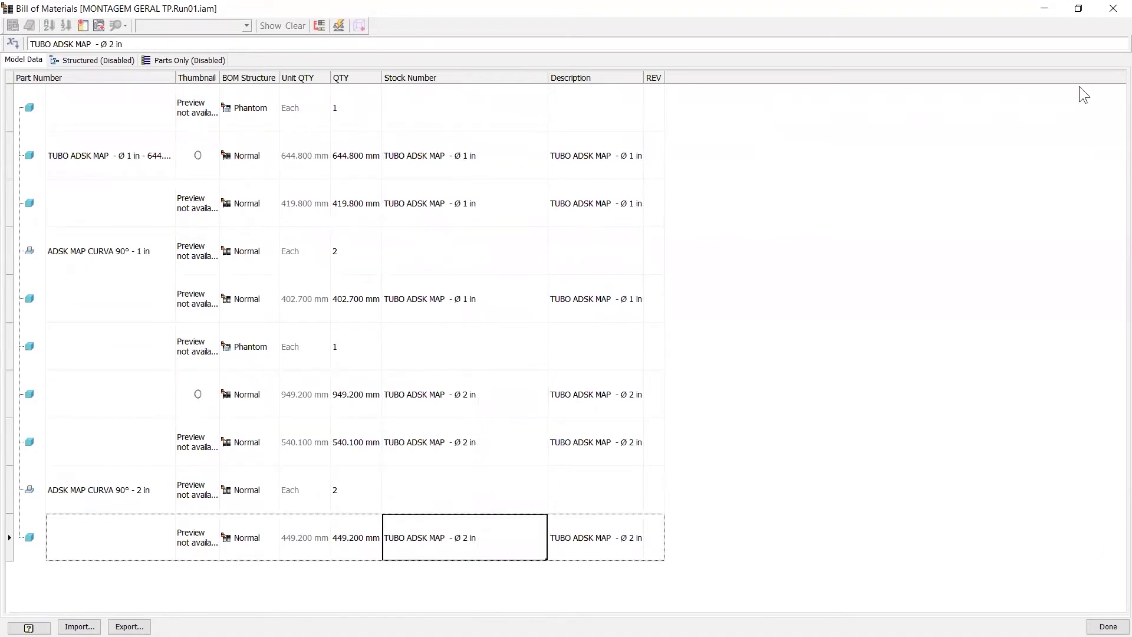
pyautogui.moveTo(197, 77); pyautogui.dragTo(225, 136)
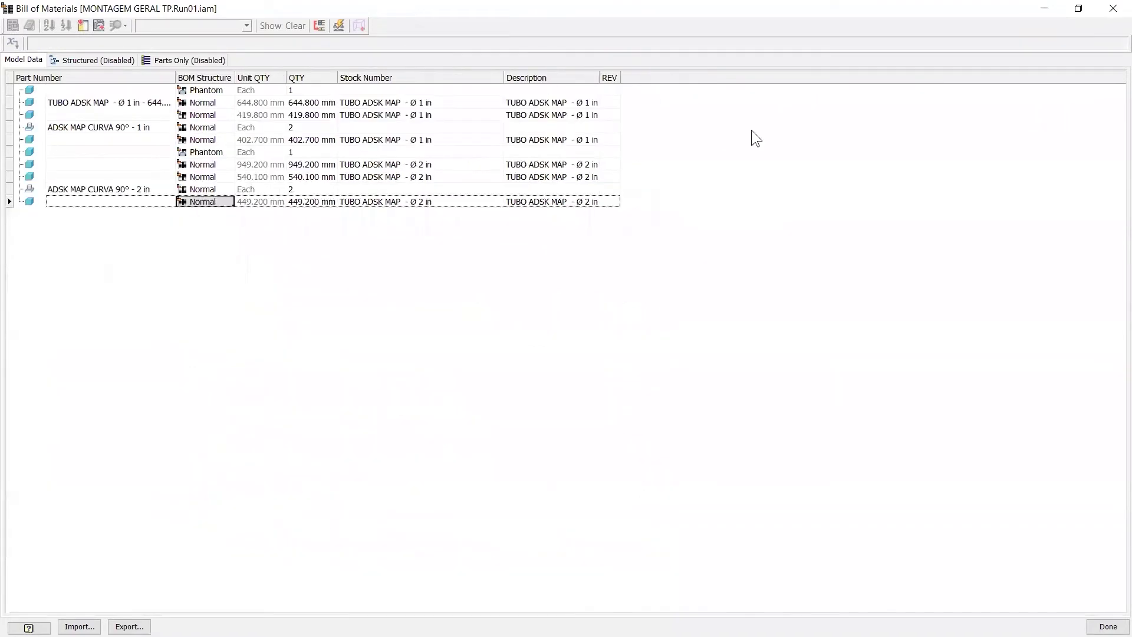
pyautogui.click(1113, 9)
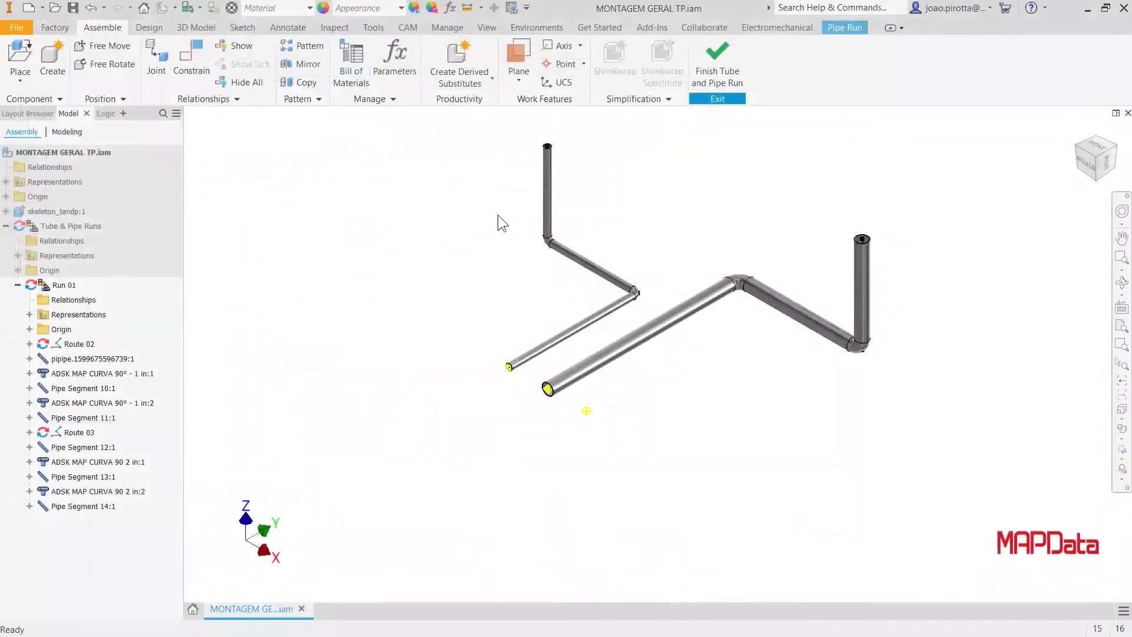
# Step: Exit the pipe run and the Tube and Pipe environment to return to the top-level assembly
pyautogui.scroll(-5, 711, 202)
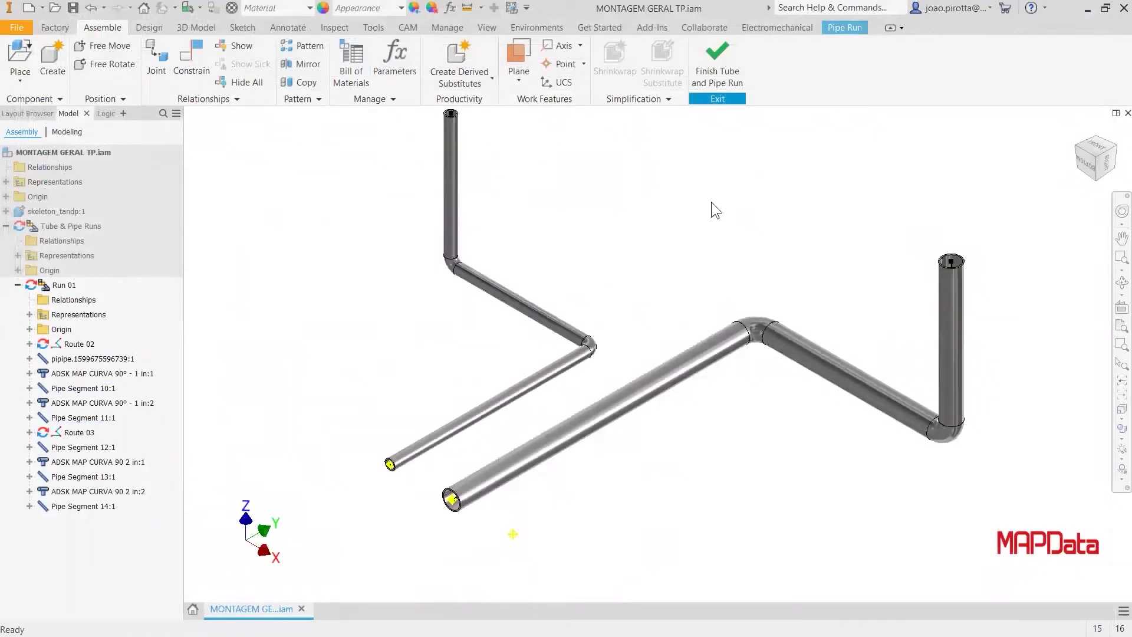
pyautogui.scroll(5, 711, 202)
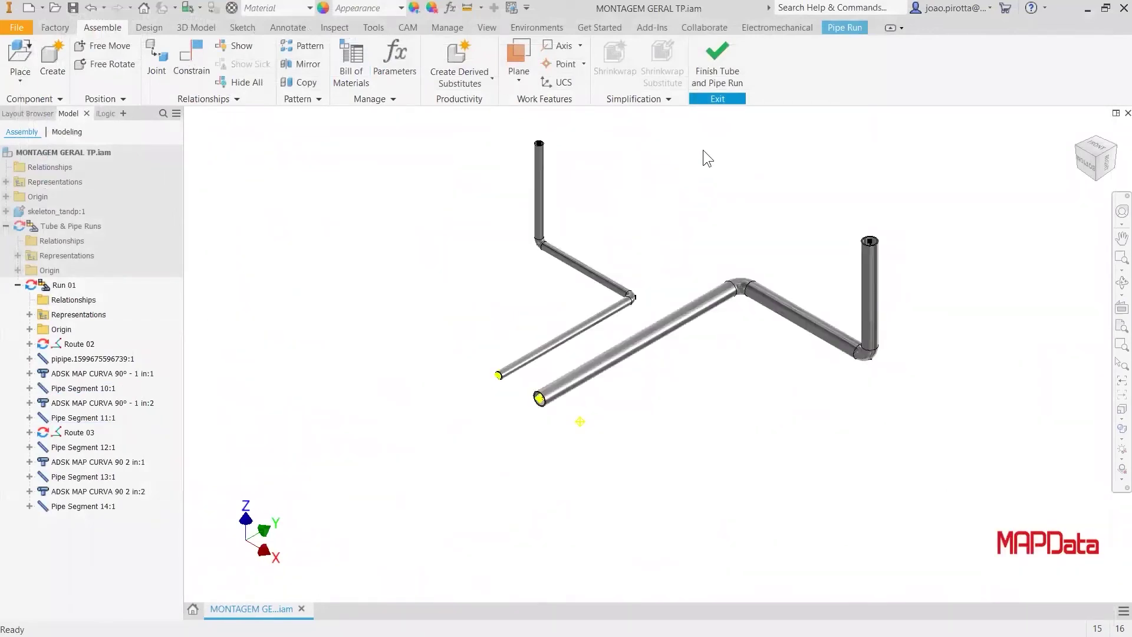
pyautogui.click(709, 61)
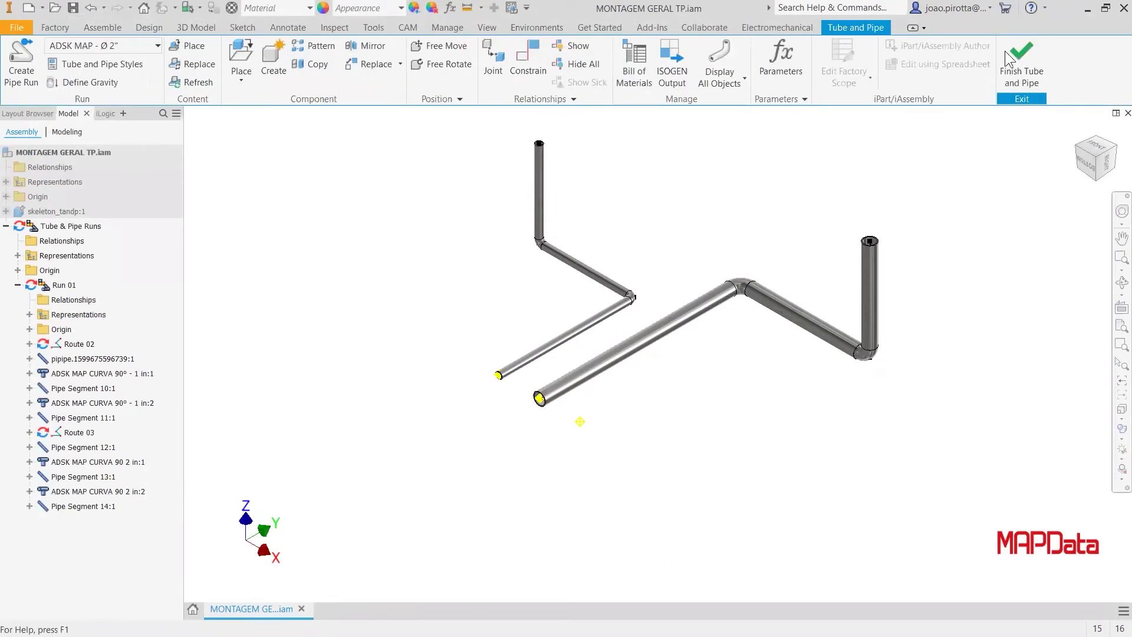
pyautogui.click(1041, 62)
pyautogui.moveTo(732, 212); pyautogui.dragTo(730, 248, button='middle')
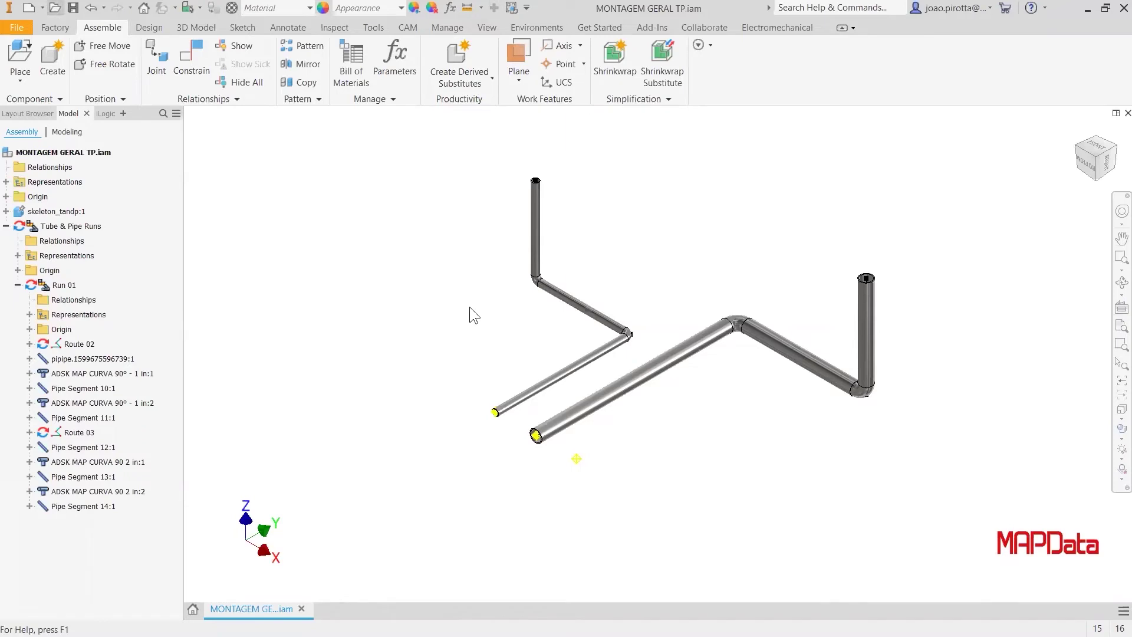
# Step: Open the parts ADSK MAP CURVA 90.ipt and ADSK MAP CURVA 45.ipt from the MAP PART folder
pyautogui.hotkey('ctrl', 'o')
pyautogui.click(573, 172)
pyautogui.keyDown('ctrl'); pyautogui.click(626, 132); pyautogui.keyUp('ctrl')
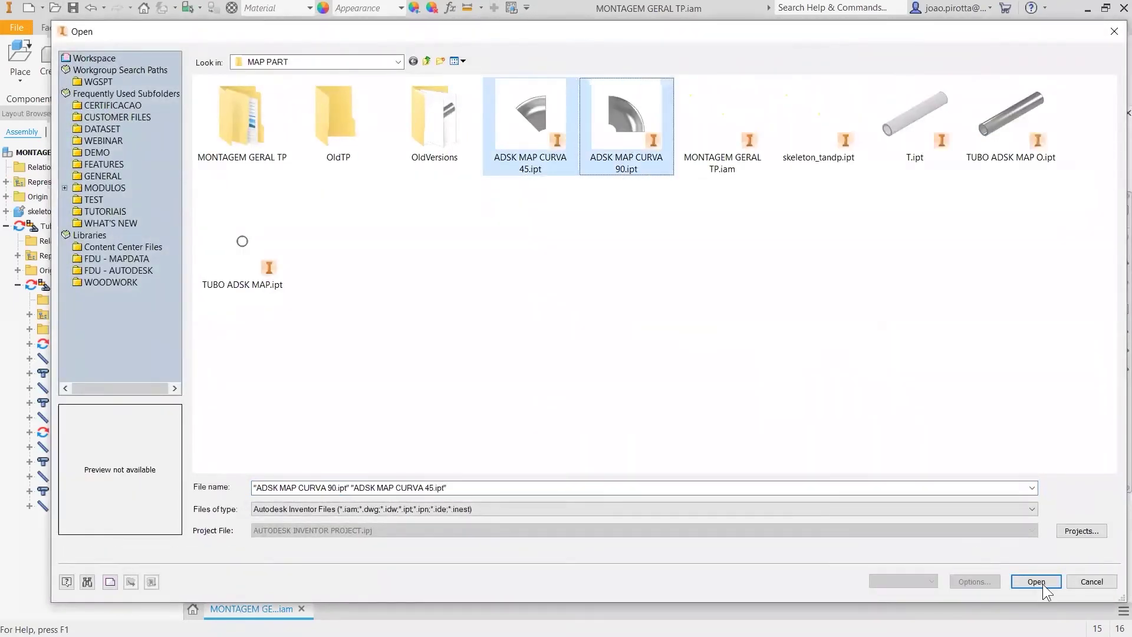
pyautogui.click(1042, 584)
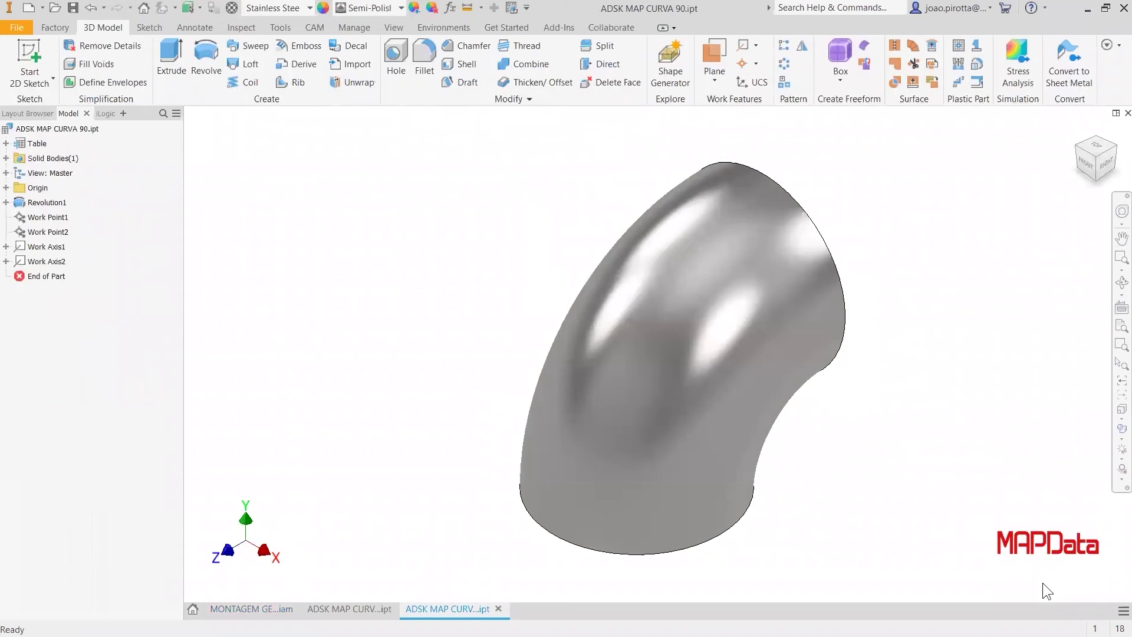
# Step: Activate the 2 in and 3 in members of the 90° elbow in turn and examine the dimensions in its iPart table
pyautogui.click(1102, 177)
pyautogui.click(1103, 181)
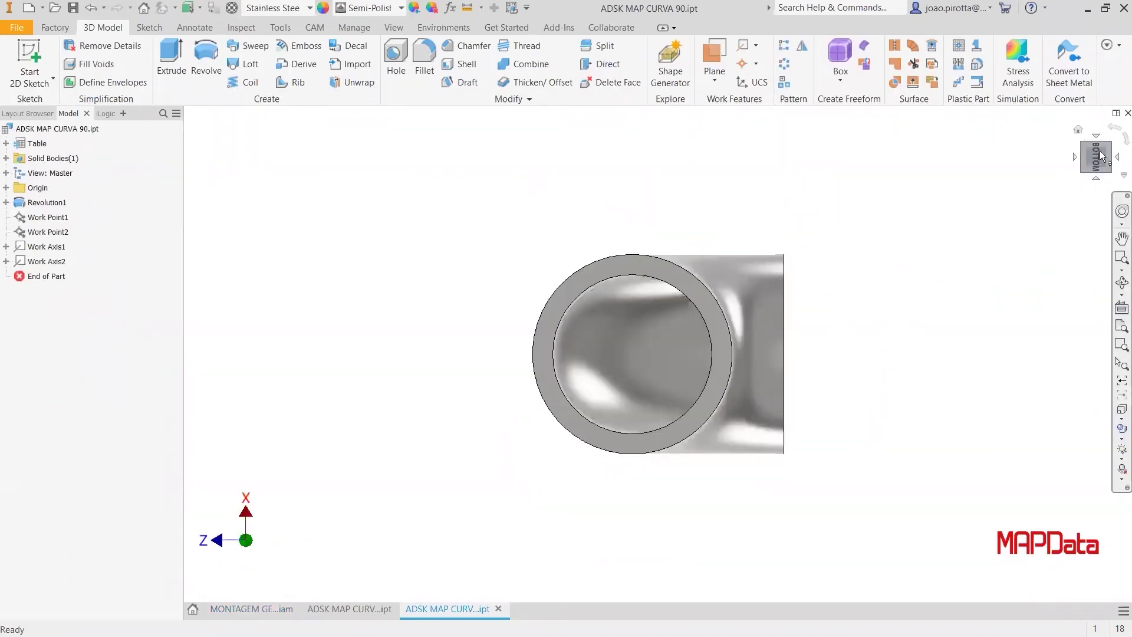
pyautogui.click(1108, 145)
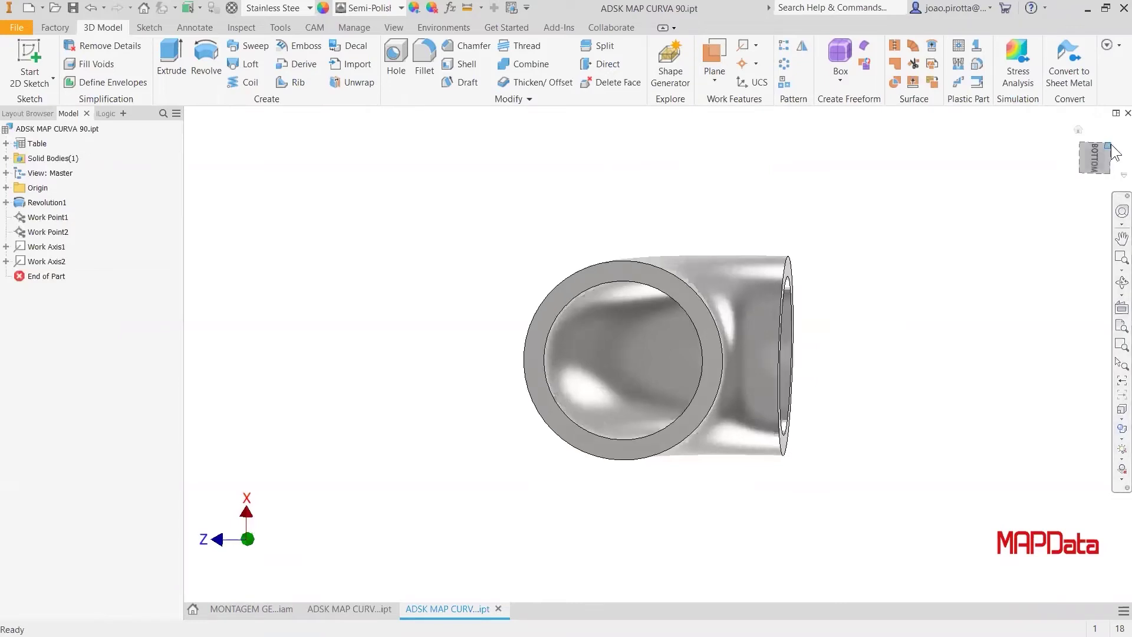
pyautogui.click(6, 143)
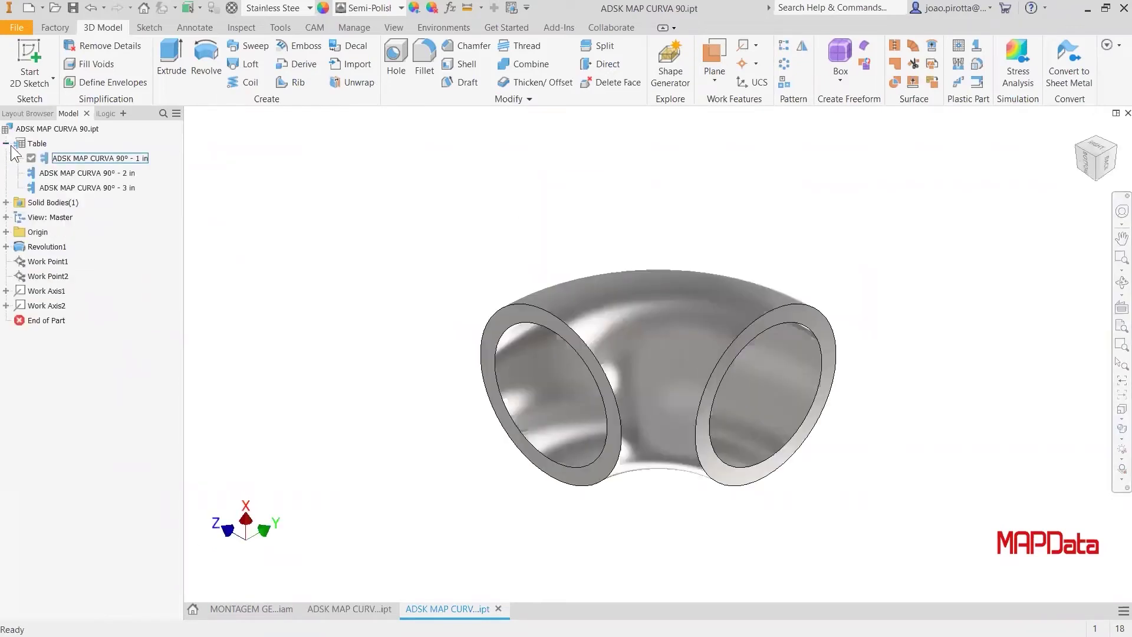
pyautogui.doubleClick(82, 174)
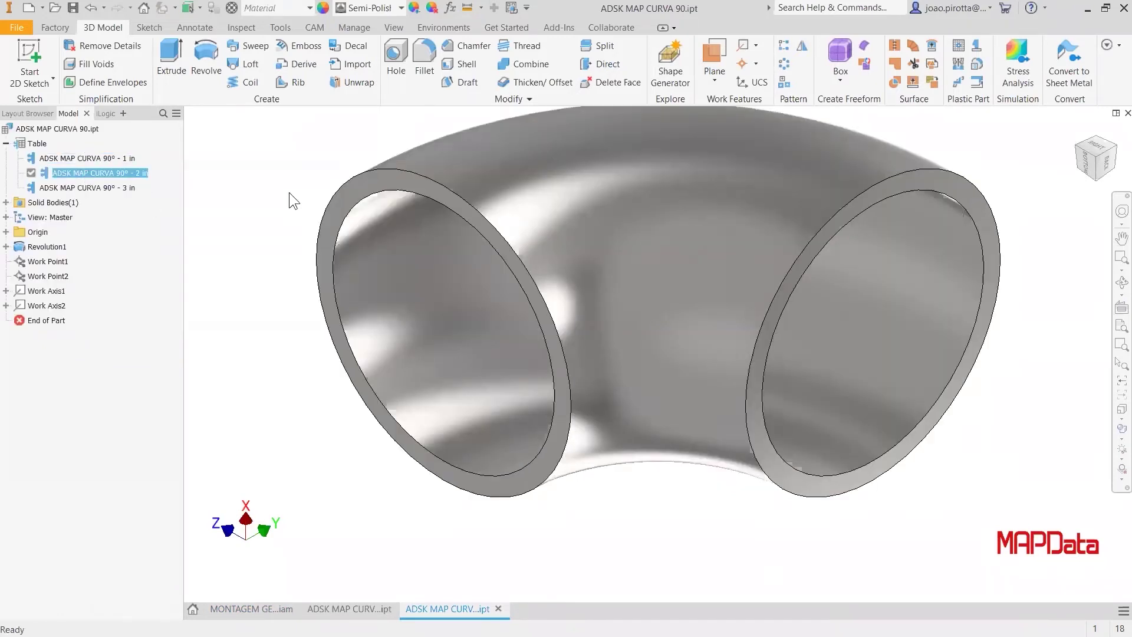
pyautogui.doubleClick(89, 188)
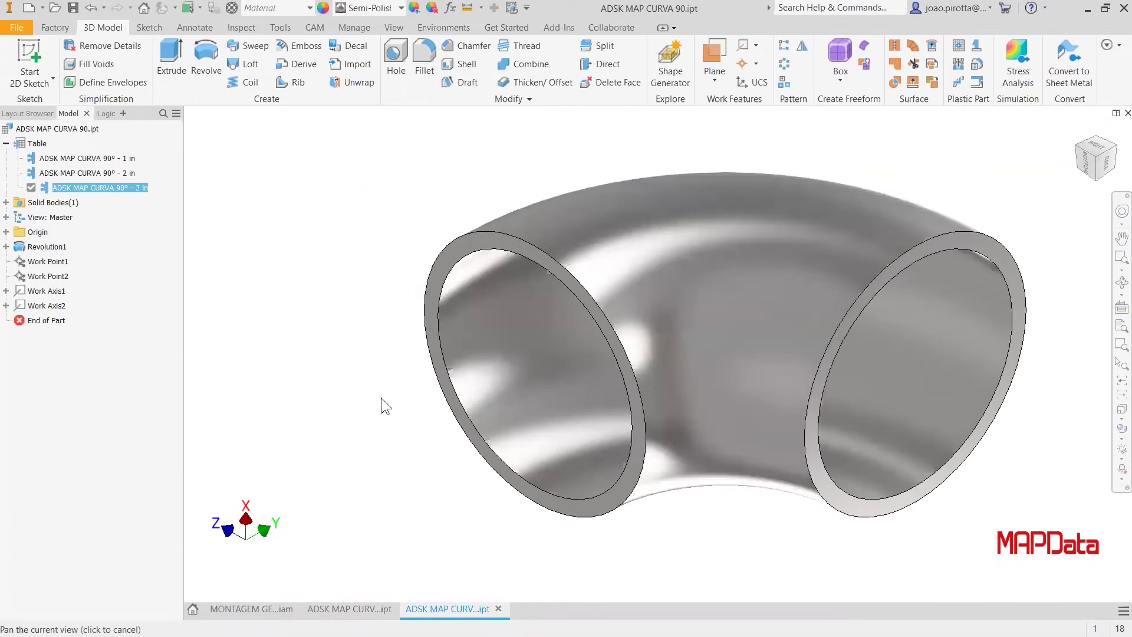
pyautogui.doubleClick(38, 143)
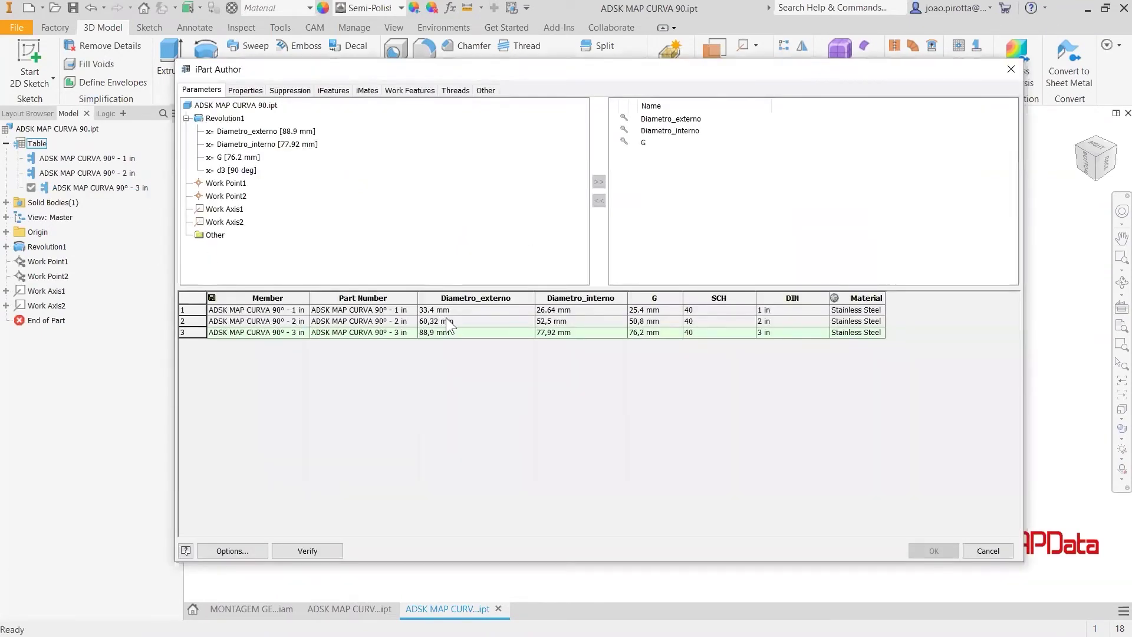
pyautogui.click(991, 554)
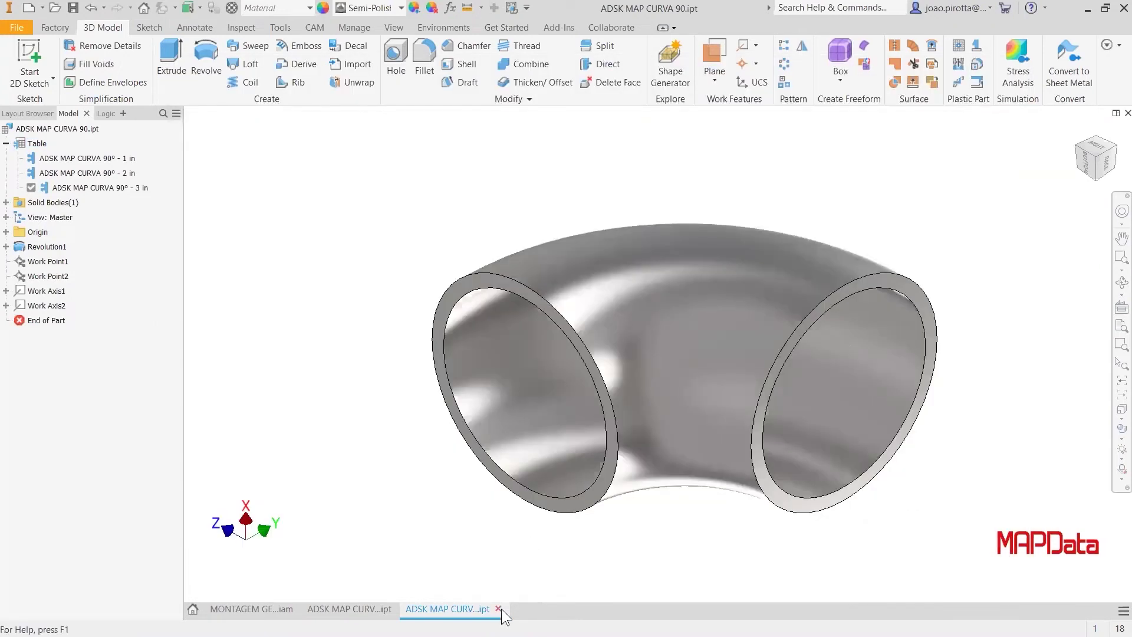
# Step: Close the elbow parts and the MONTAGEM GERAL TP.iam assembly without saving changes
pyautogui.click(499, 608)
pyautogui.click(530, 334)
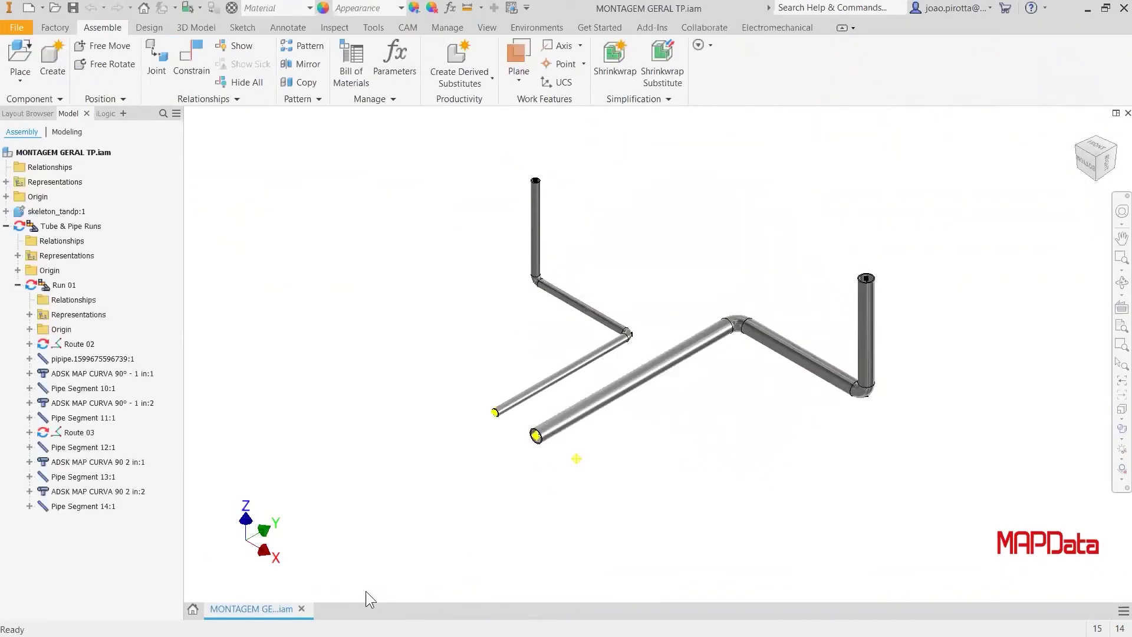
pyautogui.click(301, 608)
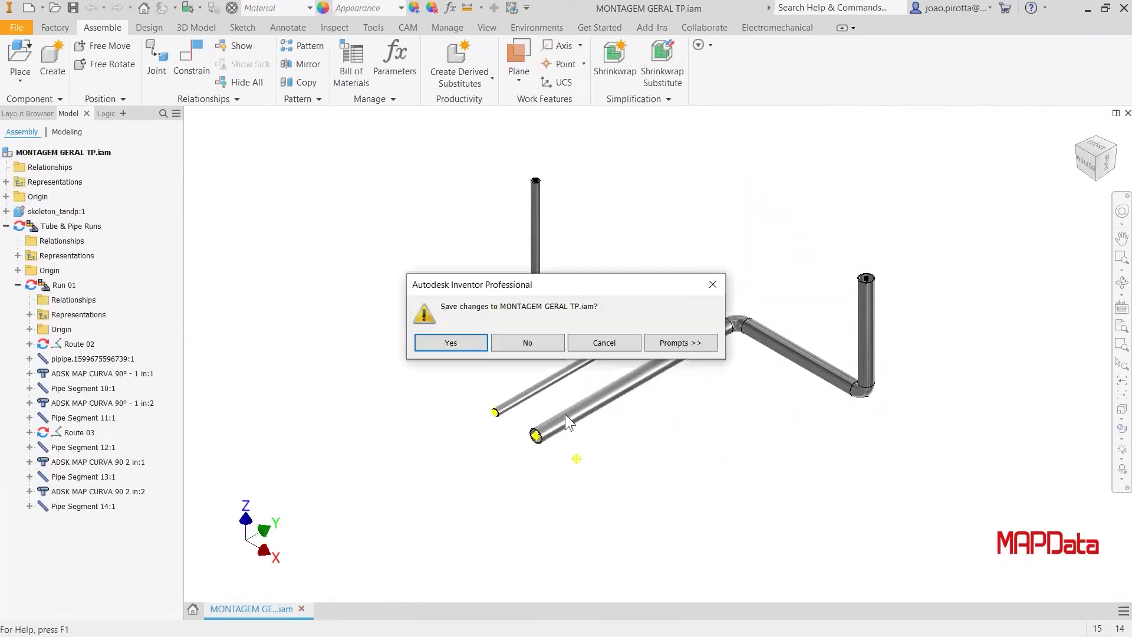
pyautogui.click(536, 342)
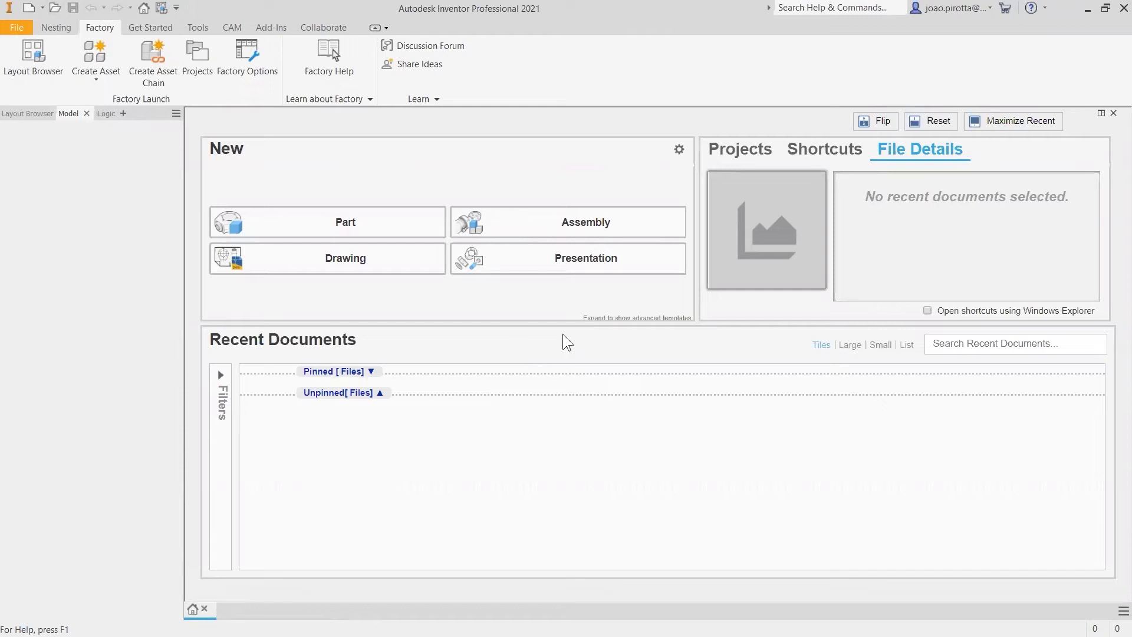
# Step: Open the assembly Condenser Unit.iam
pyautogui.hotkey('ctrl', 'o')
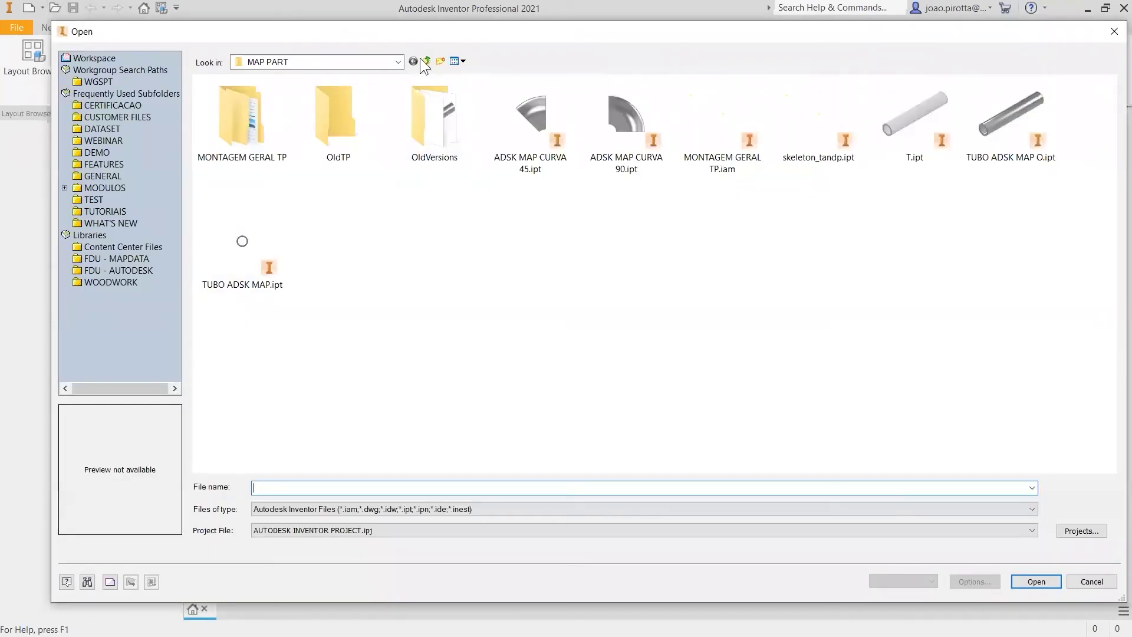
pyautogui.click(424, 61)
pyautogui.doubleClick(332, 143)
pyautogui.click(529, 117)
pyautogui.click(1033, 582)
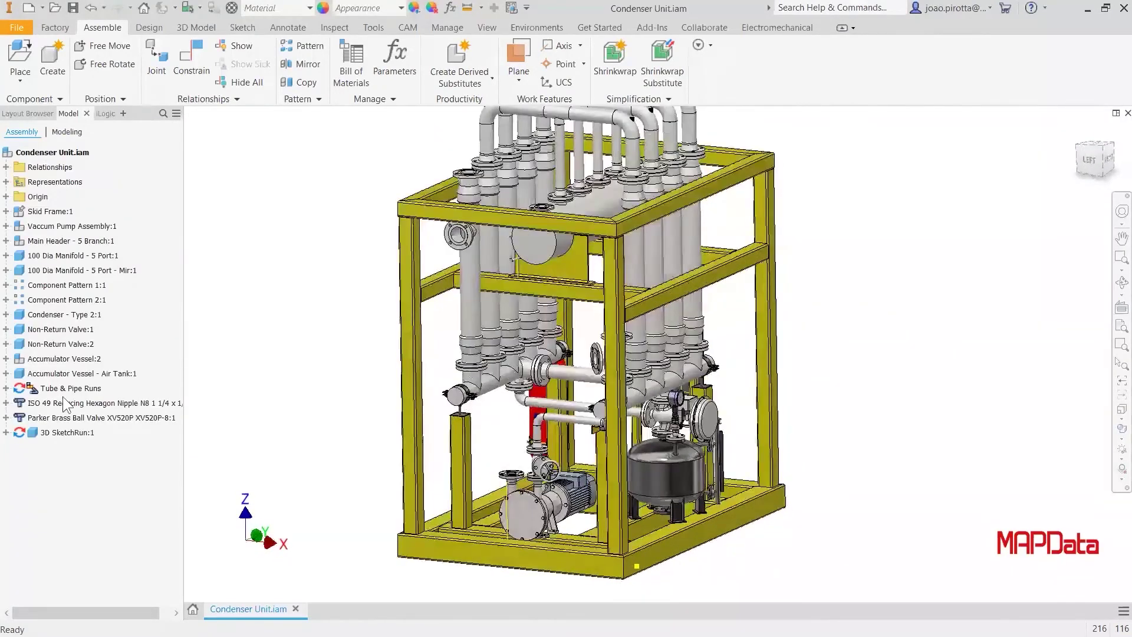
# Step: Open Tube & Pipe Runs of the condenser assembly to view its pipe runs, and return to the top-level assembly
pyautogui.click(67, 403)
pyautogui.click(105, 390)
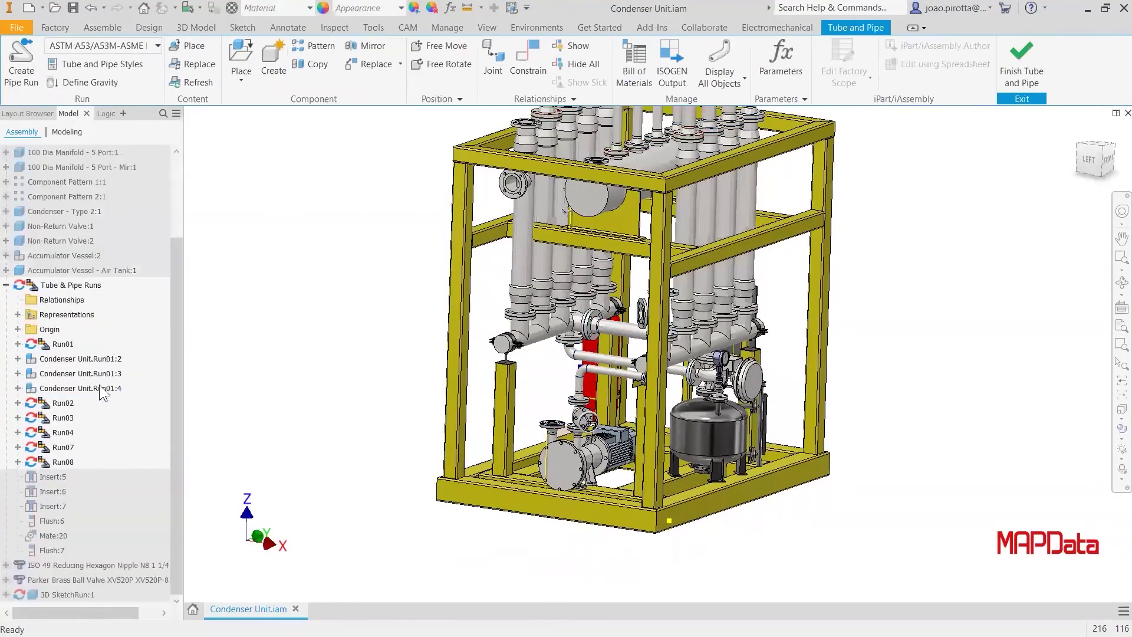
pyautogui.click(1021, 65)
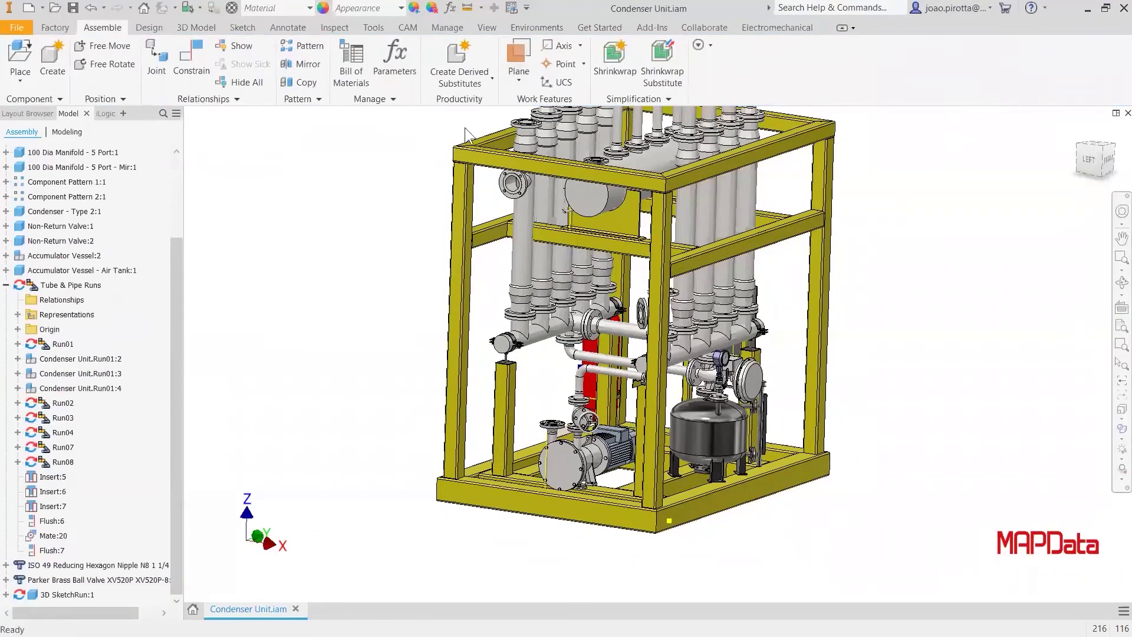
# Step: Try to start Tube and Pipe in a new unsaved assembly, and close that assembly without saving it
pyautogui.click(28, 10)
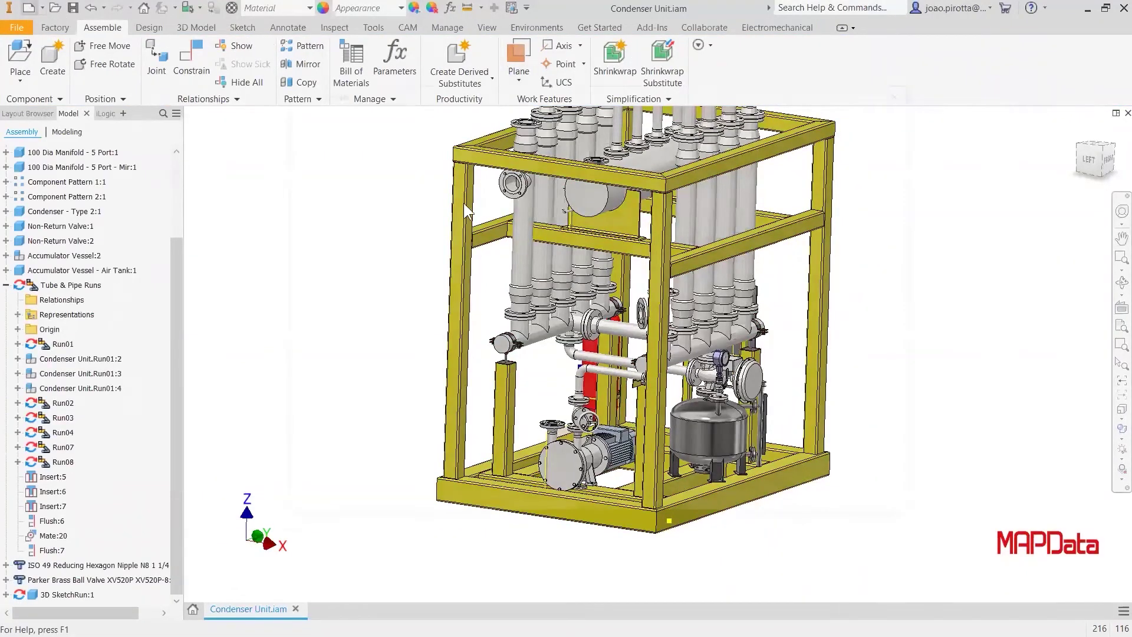
pyautogui.doubleClick(574, 259)
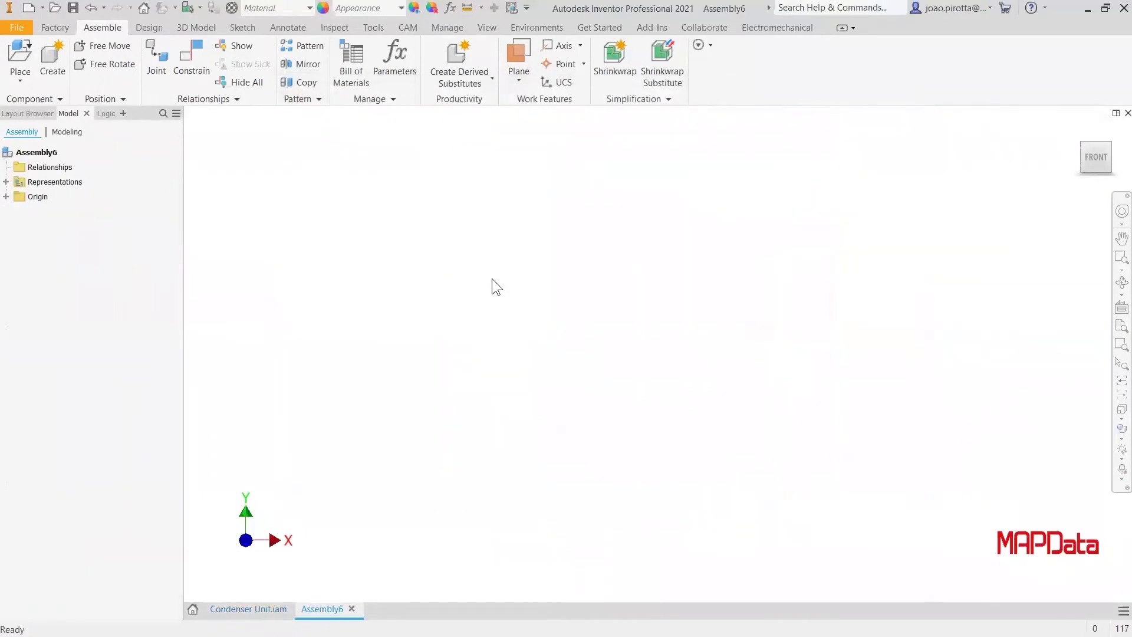
pyautogui.click(538, 30)
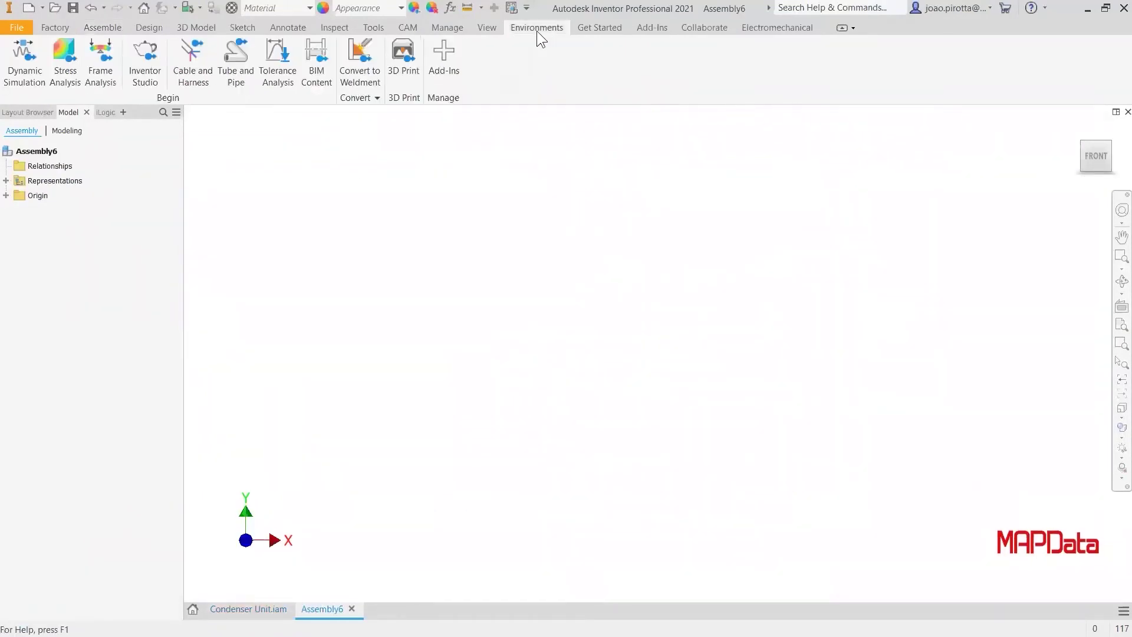
pyautogui.click(245, 78)
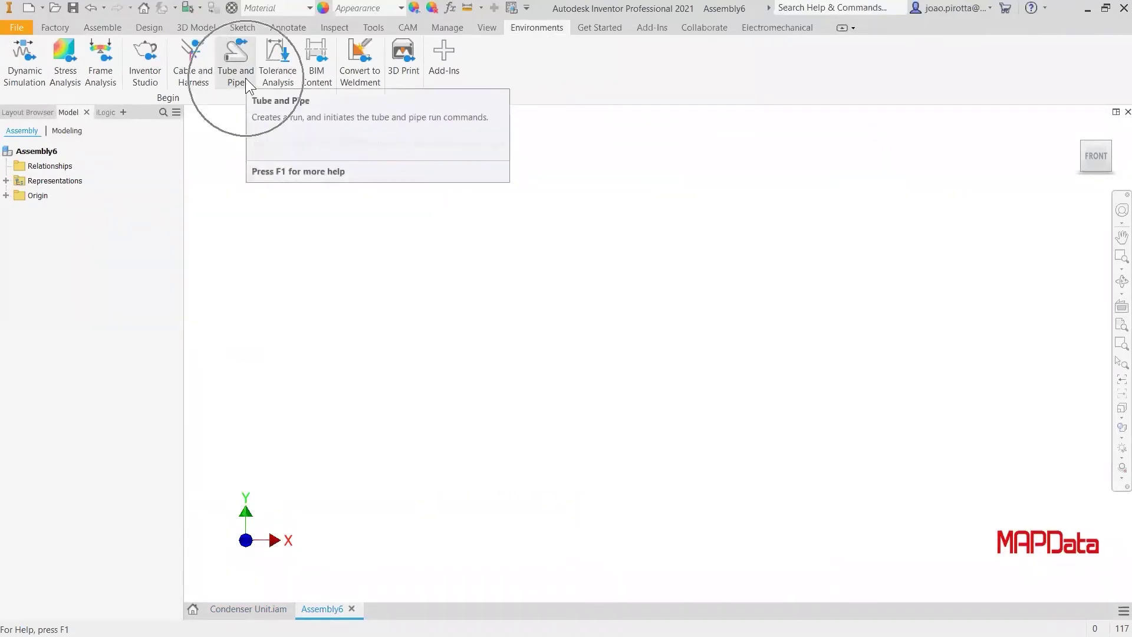
pyautogui.click(197, 75)
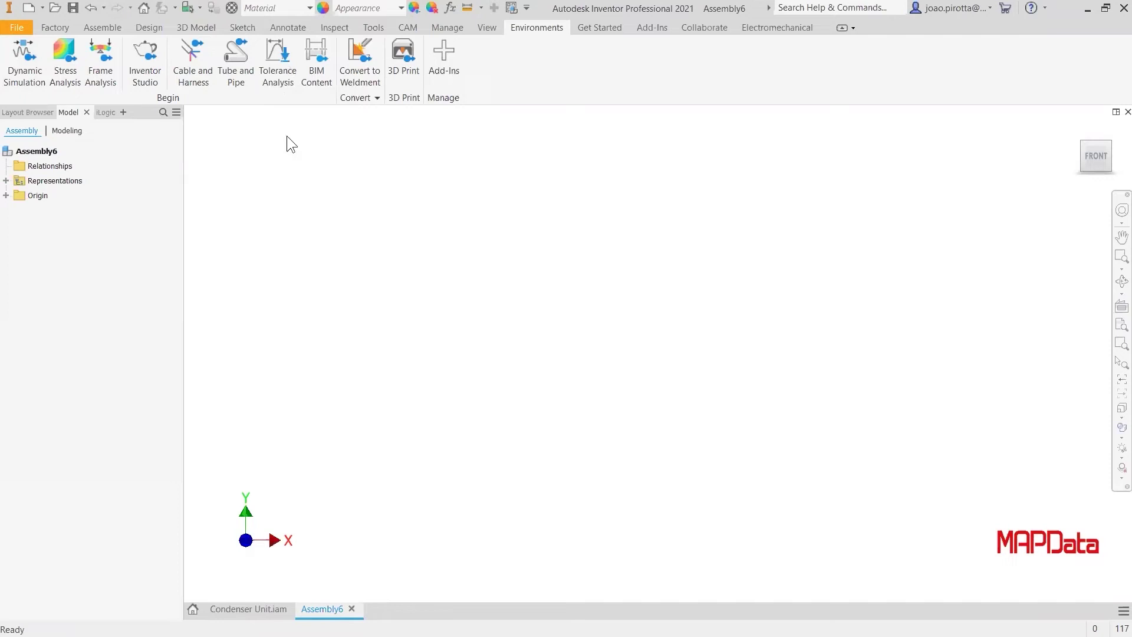
pyautogui.click(239, 79)
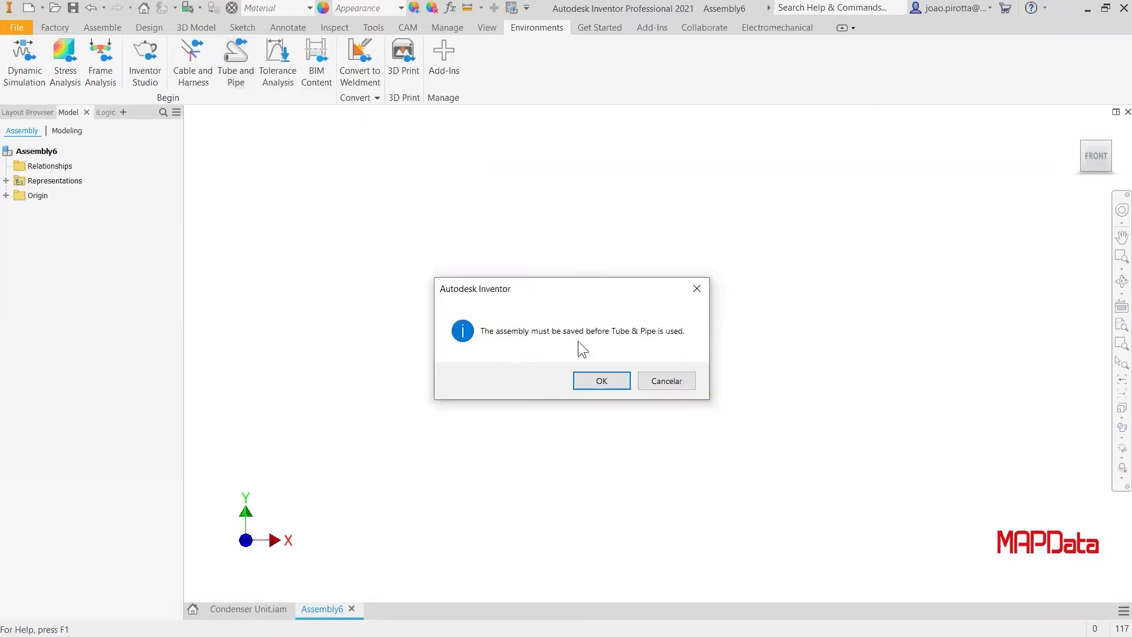
pyautogui.click(601, 379)
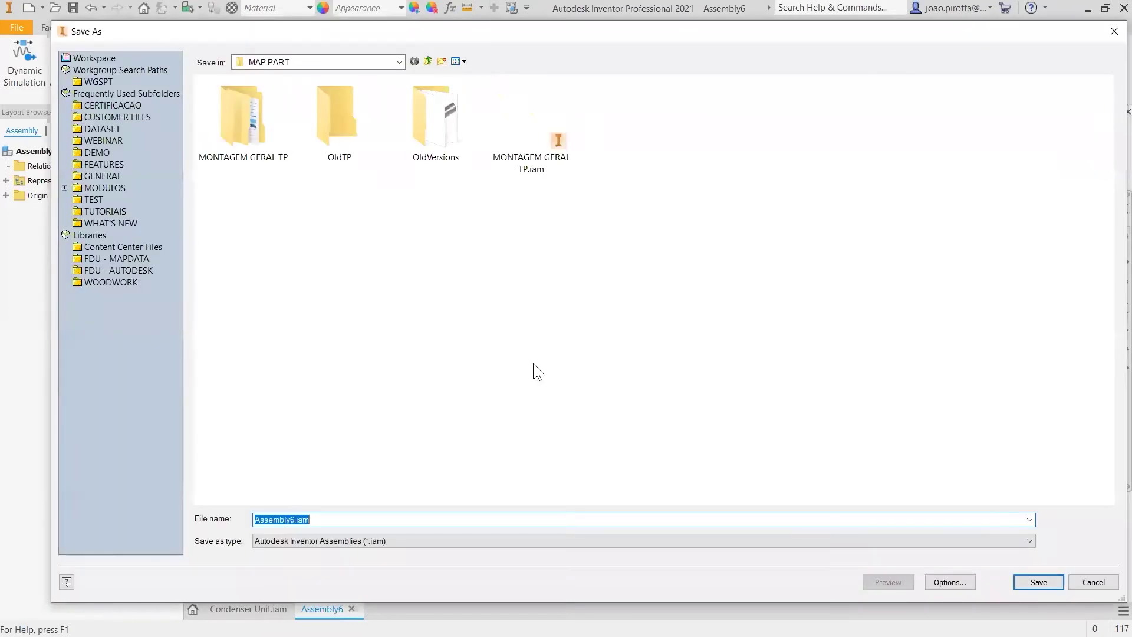
pyautogui.press('Escape')
pyautogui.click(351, 609)
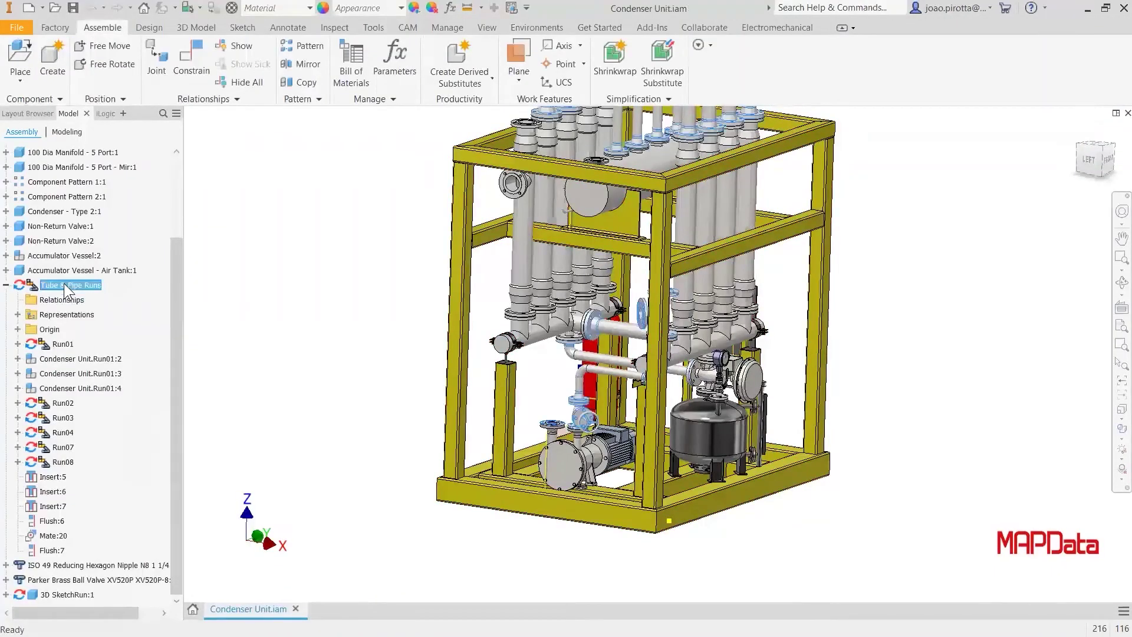
# Step: Activate Run02 within Tube & Pipe Runs for editing
pyautogui.click(62, 344)
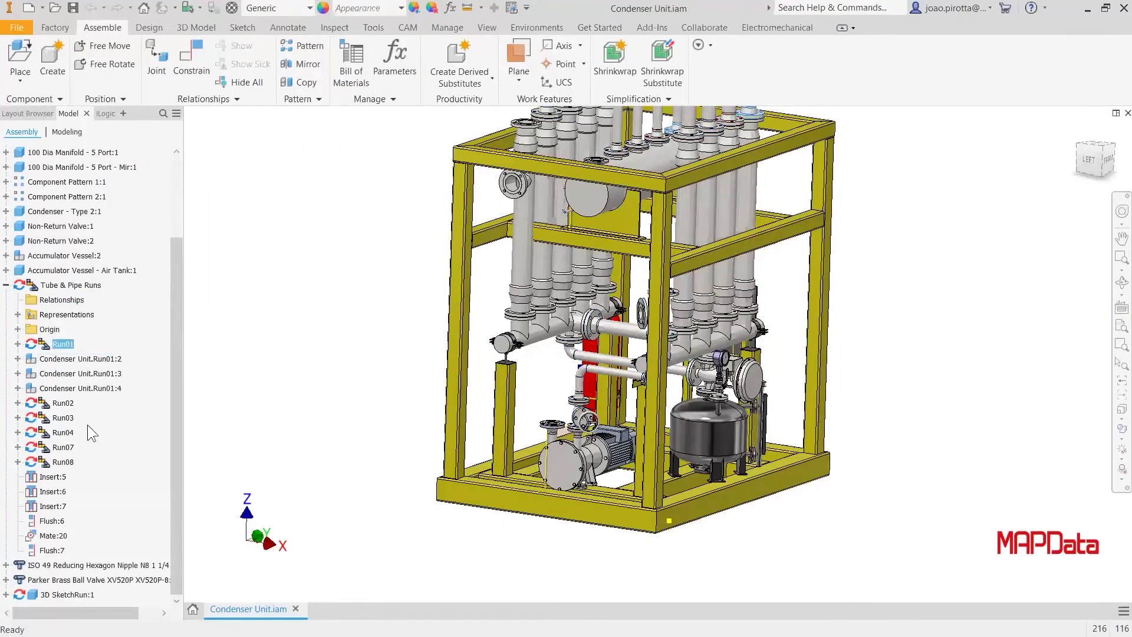
pyautogui.click(97, 286)
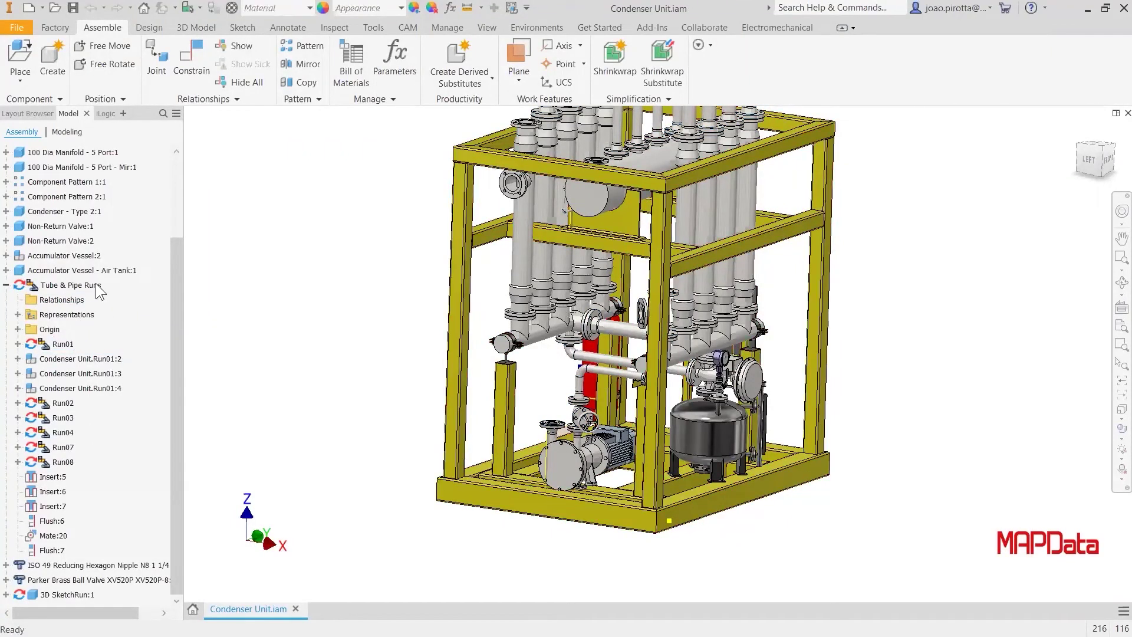
pyautogui.doubleClick(86, 286)
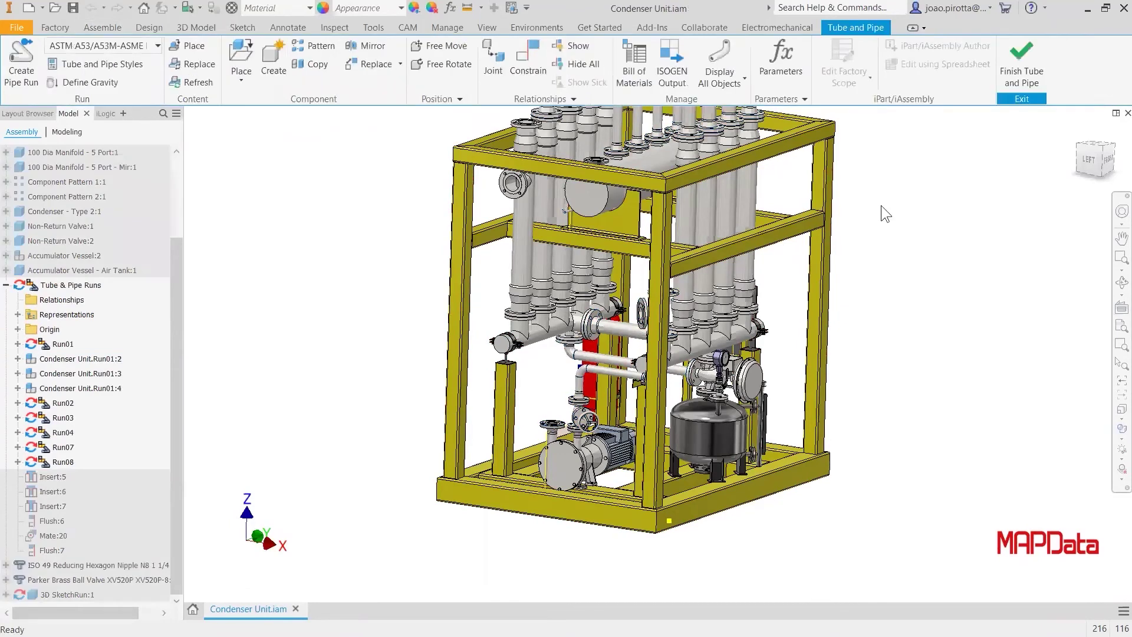
pyautogui.doubleClick(63, 402)
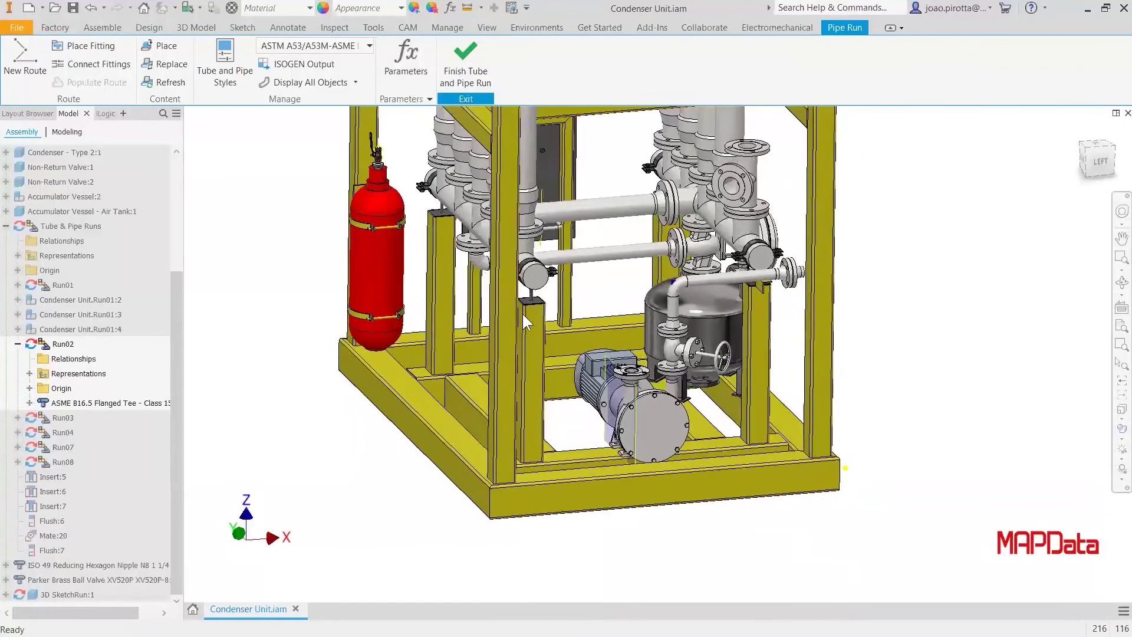
# Step: Using part priority, pick the existing globe valve and place a copy on the pump's open upper flange with Connect Fitting
pyautogui.scroll(-5, 654, 333)
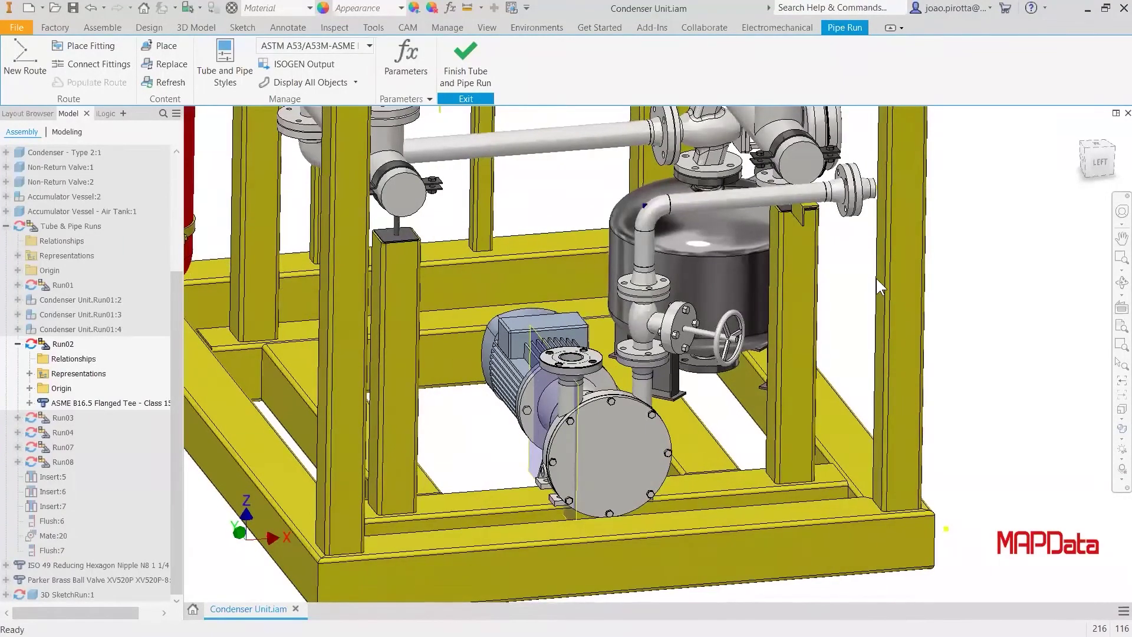
pyautogui.rightClick(540, 210)
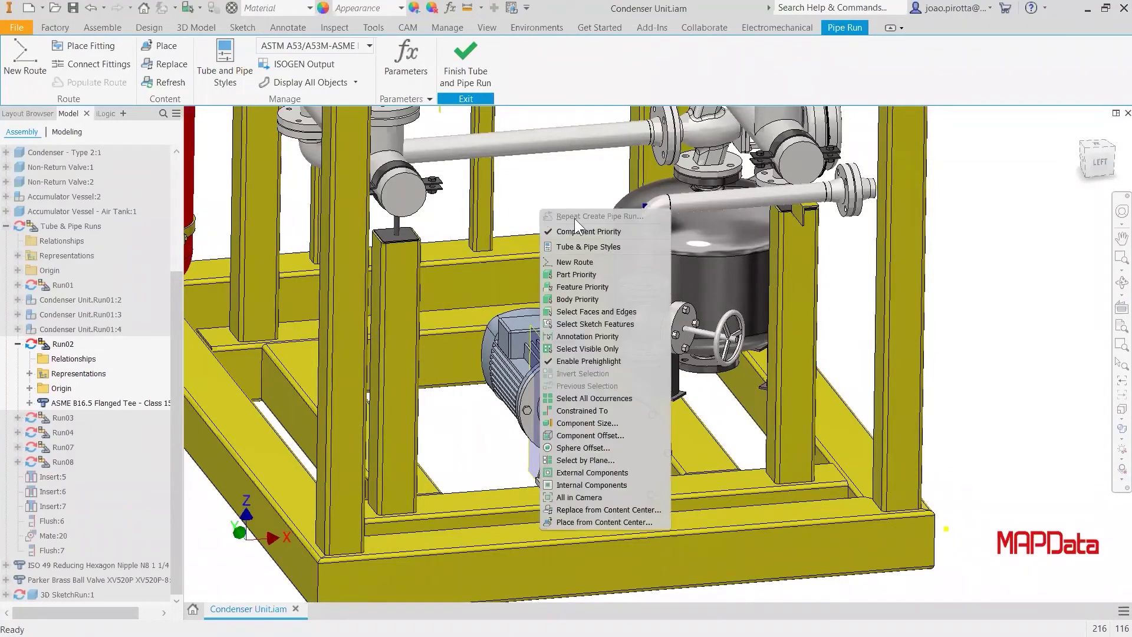
pyautogui.click(582, 275)
pyautogui.click(642, 323)
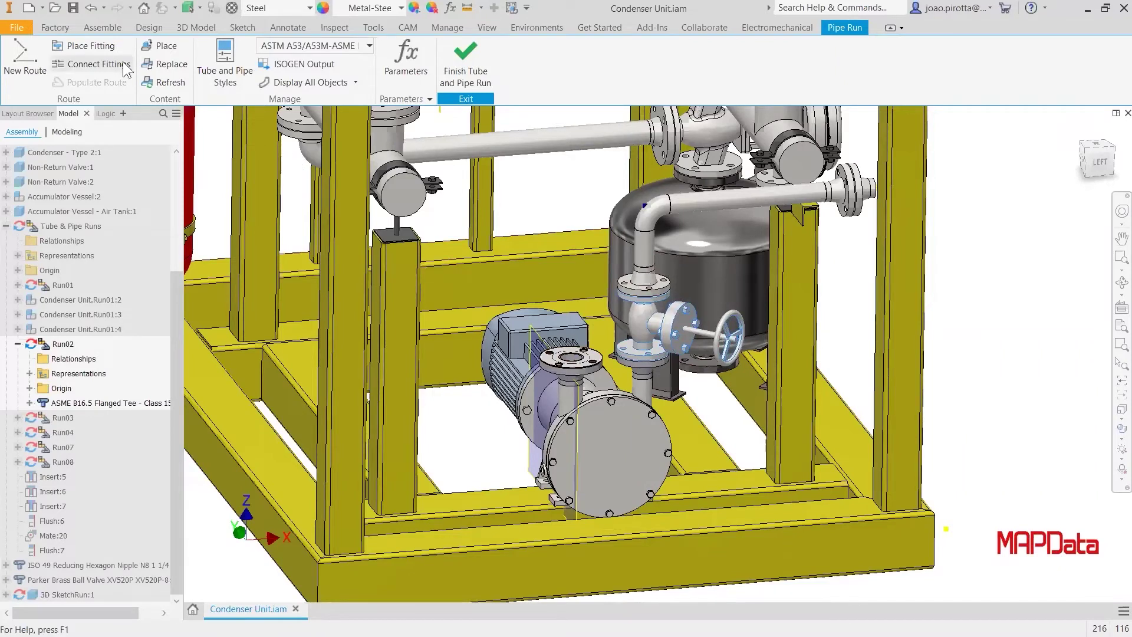
pyautogui.click(111, 49)
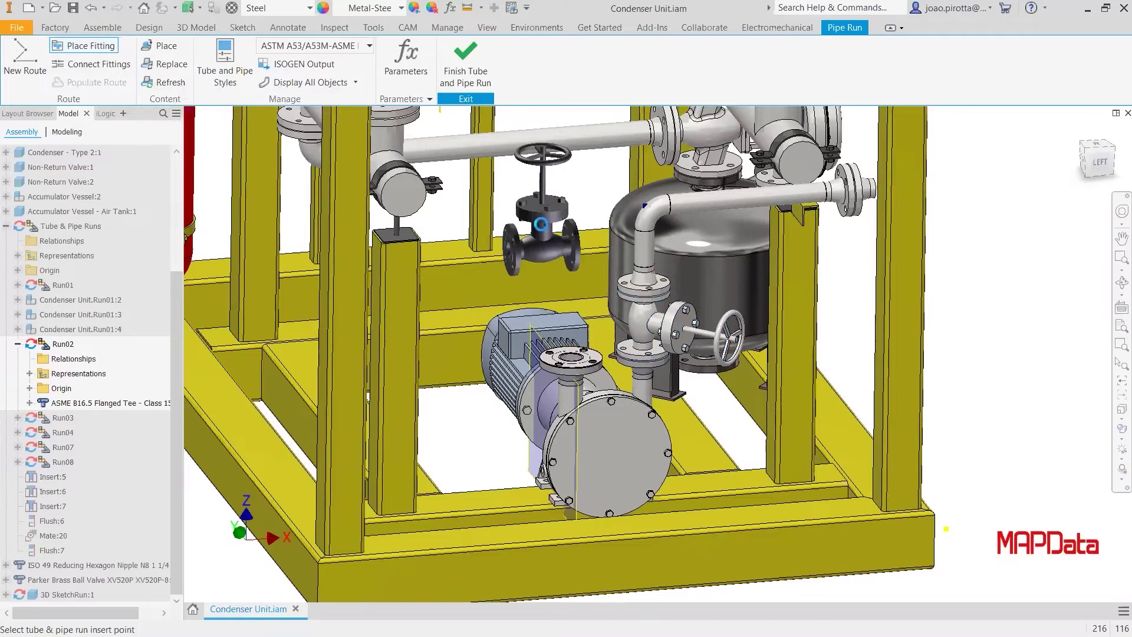
pyautogui.rightClick(546, 216)
pyautogui.click(571, 248)
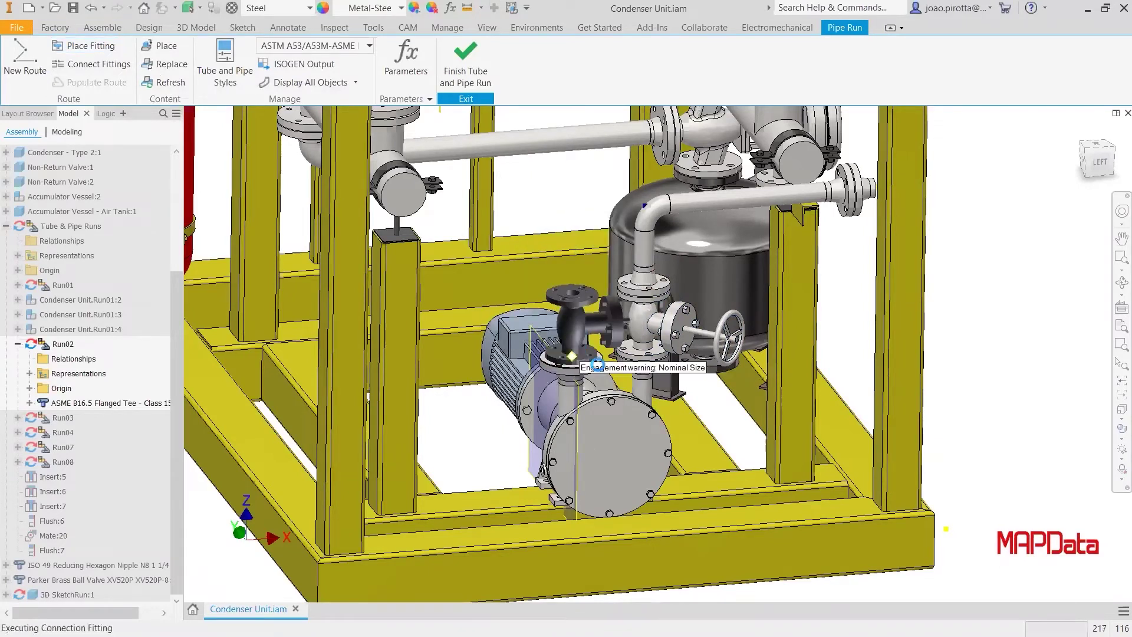
pyautogui.click(584, 405)
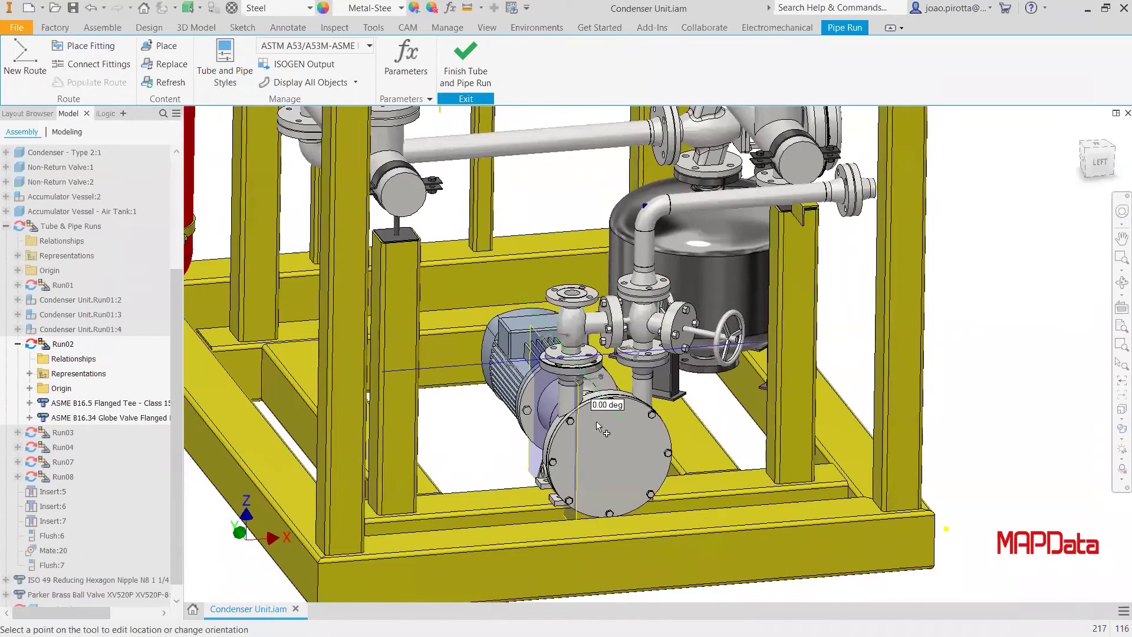
# Step: Rotate the new globe valve about its vertical axis so its handwheel points out over the pump's round front cover
pyautogui.scroll(5, 596, 421)
pyautogui.scroll(5, 584, 432)
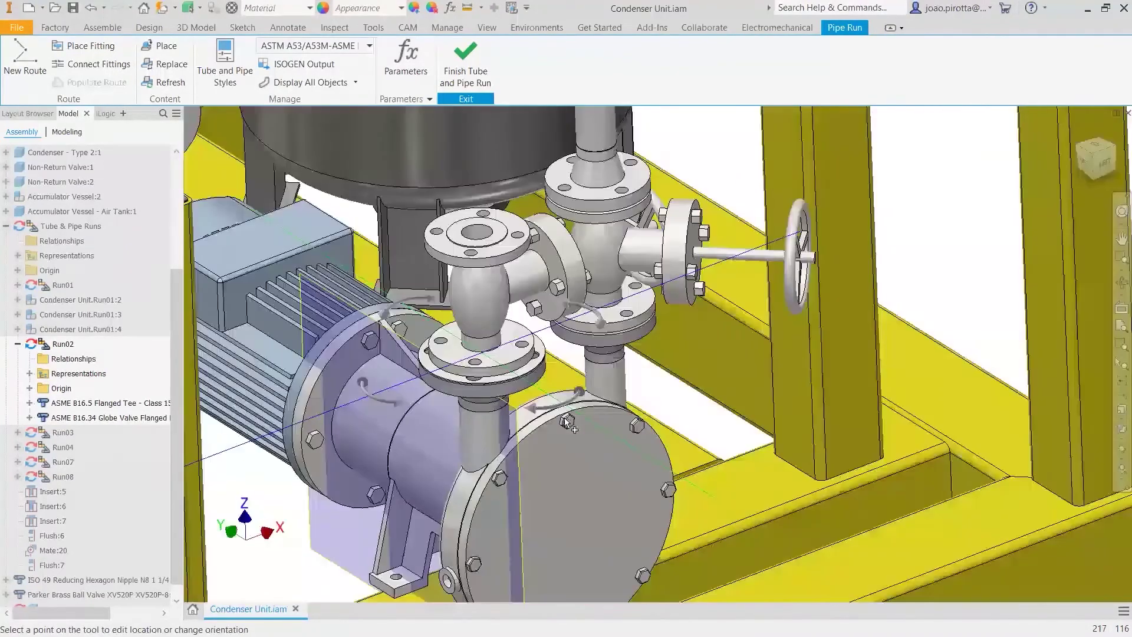
pyautogui.moveTo(561, 415); pyautogui.dragTo(313, 377)
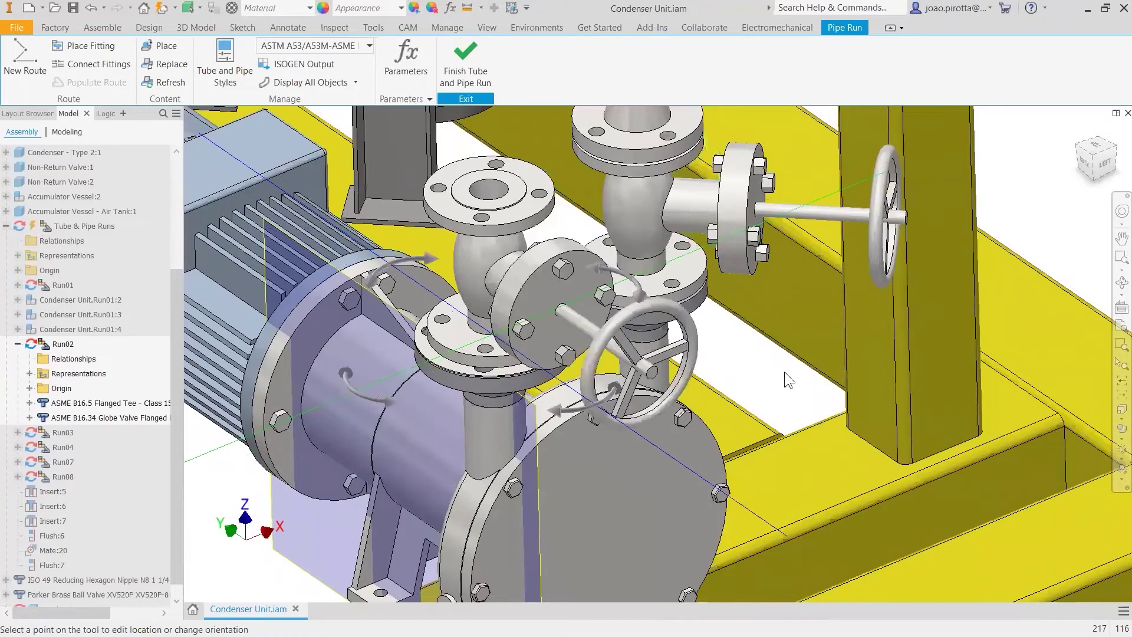
pyautogui.rightClick(784, 371)
pyautogui.click(817, 405)
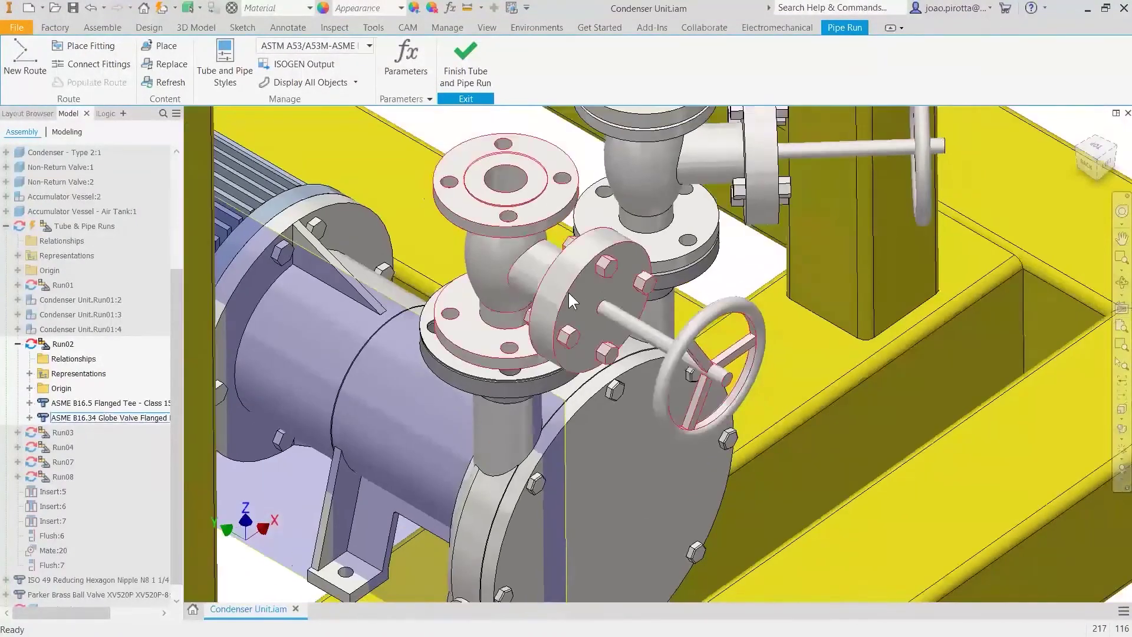
# Step: Change the size of the new ASME B16.34 globe valve to ND 2
pyautogui.rightClick(569, 301)
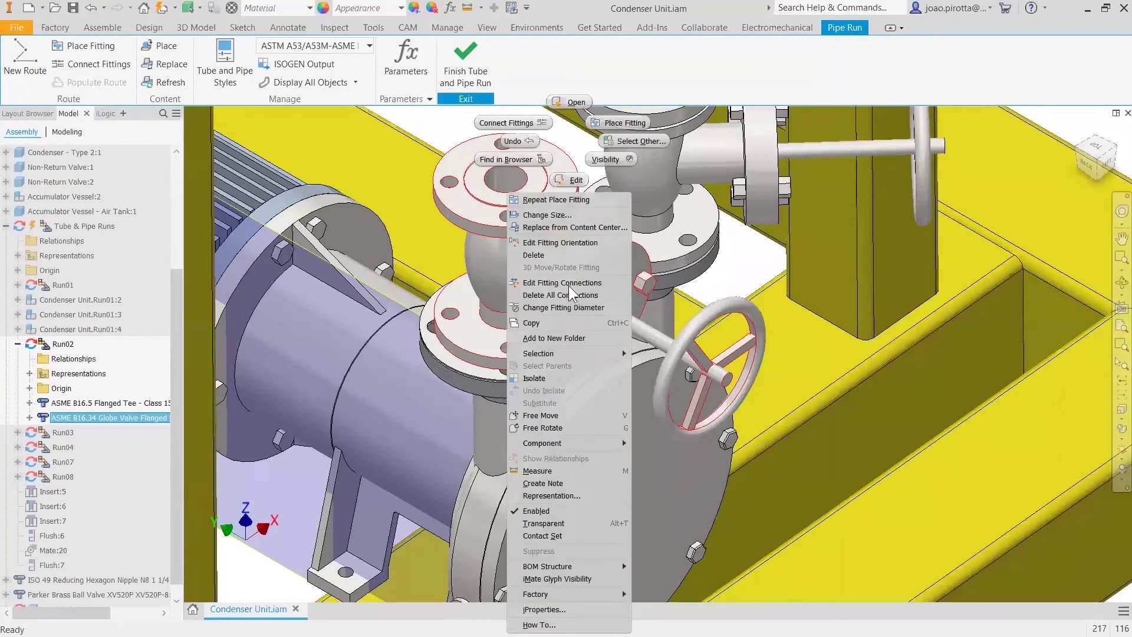
pyautogui.click(559, 216)
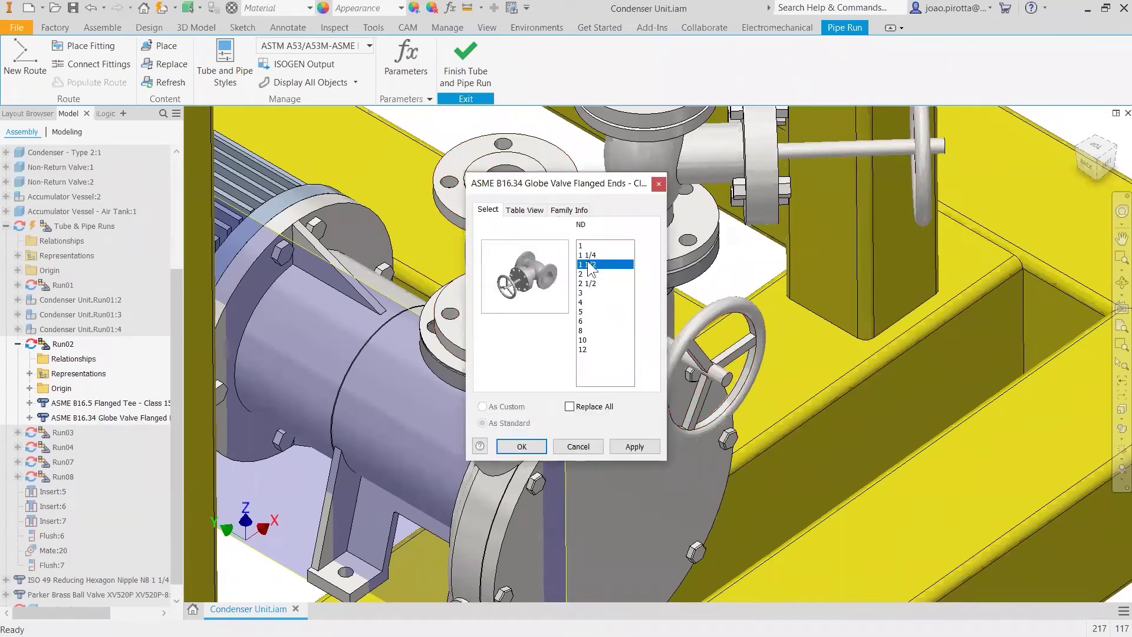
pyautogui.click(588, 274)
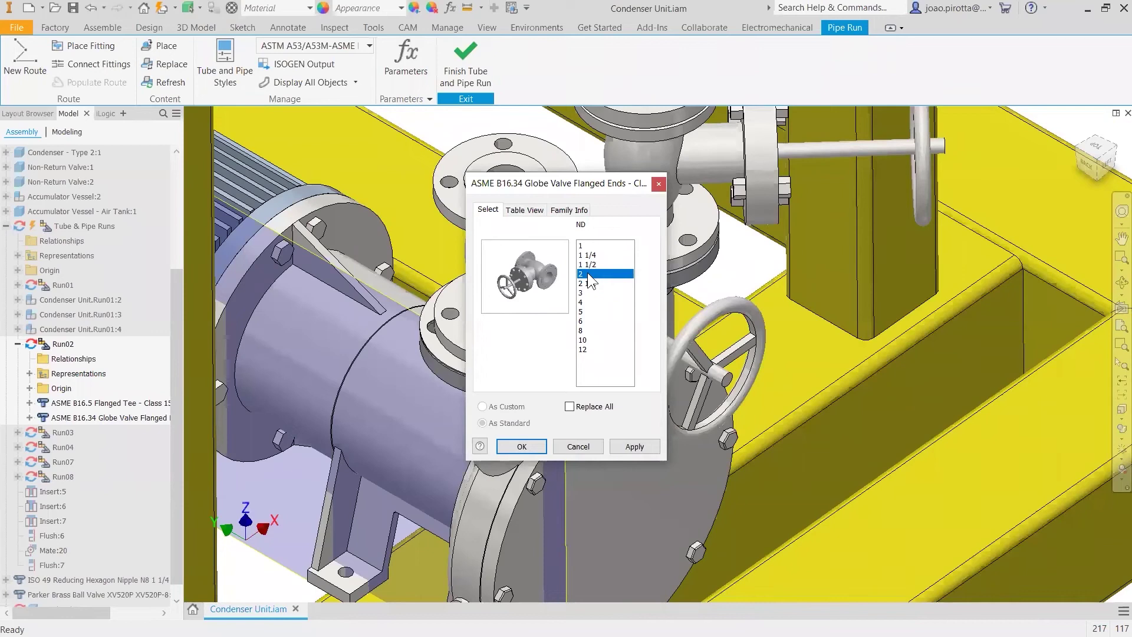
pyautogui.click(518, 447)
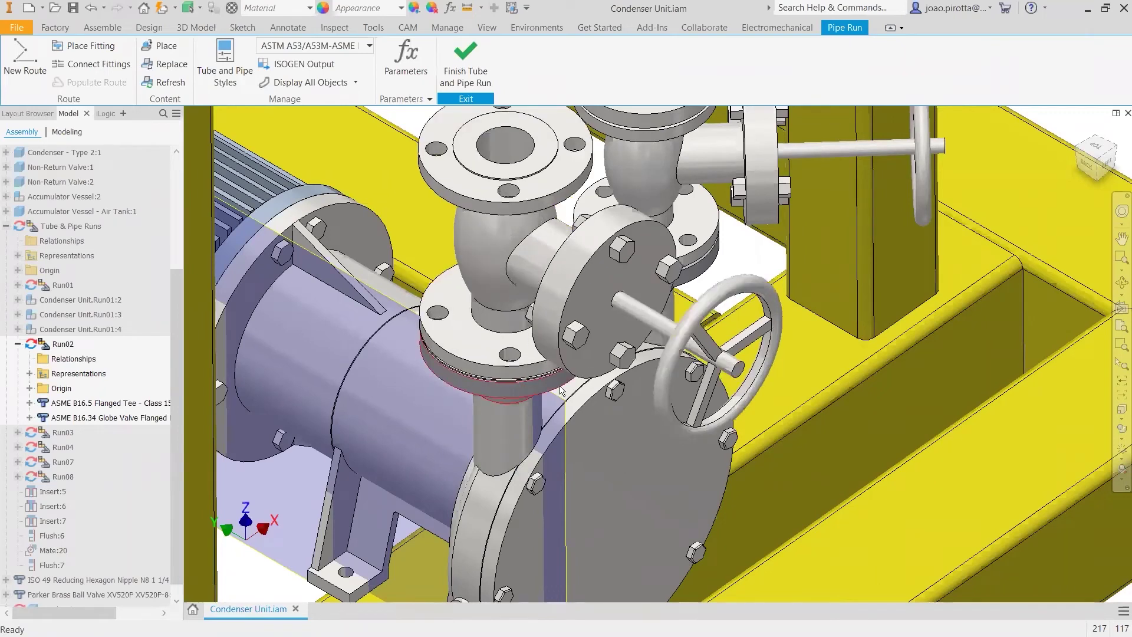
# Step: Place a copy of the pump's weld neck flange on the upper end of the new globe valve with Connect Fitting
pyautogui.scroll(5, 659, 314)
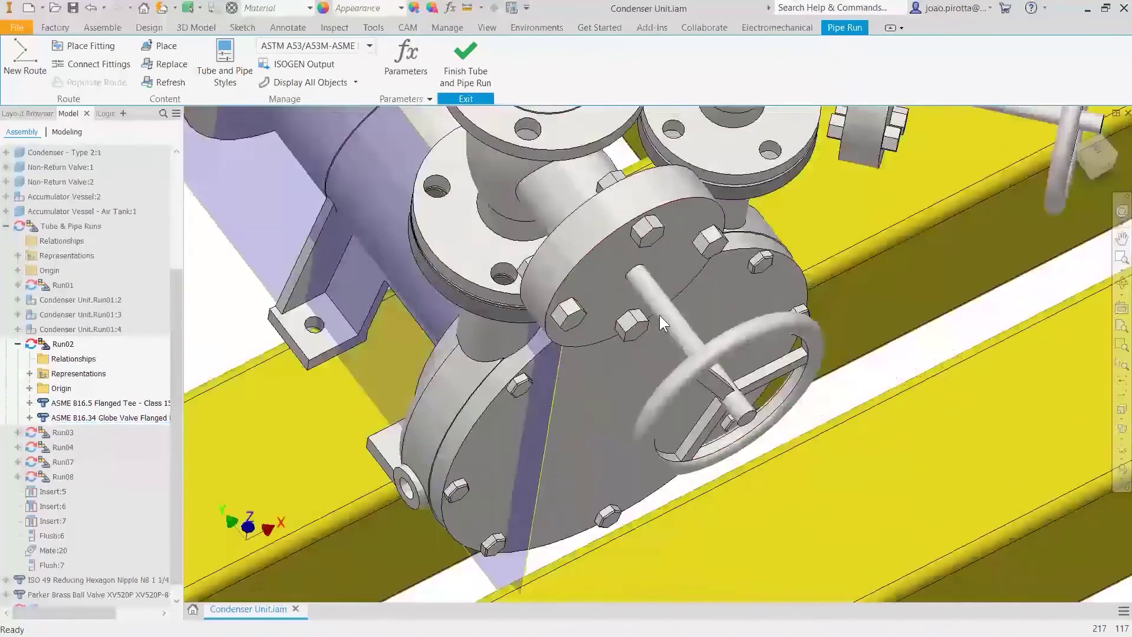
pyautogui.scroll(6, 659, 315)
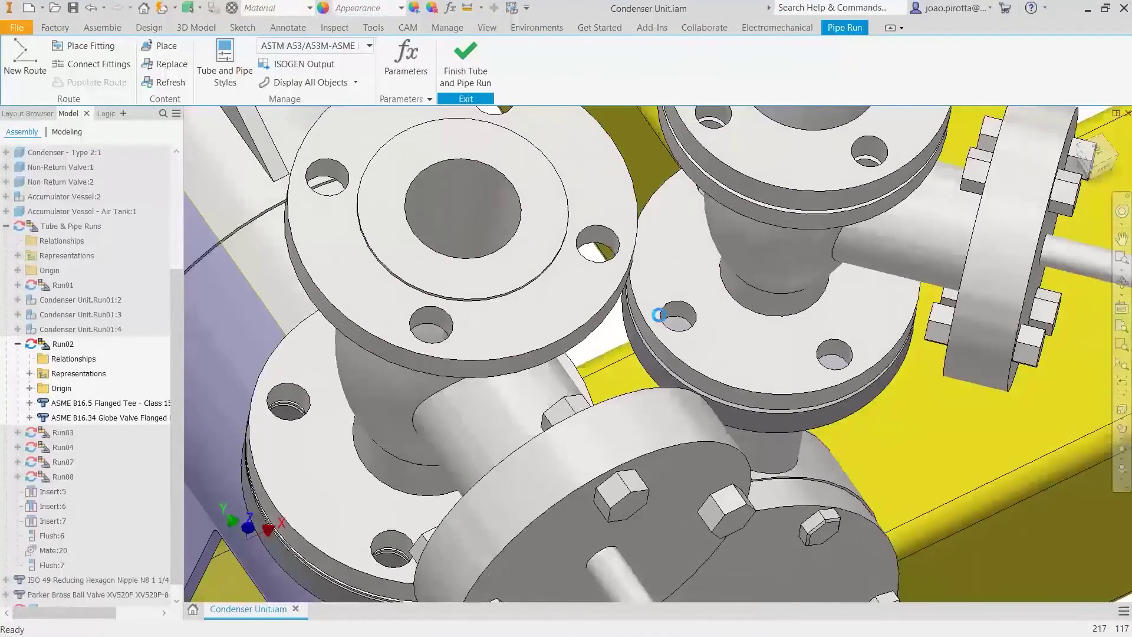
pyautogui.scroll(-8, 659, 314)
pyautogui.keyDown('shift'); pyautogui.moveTo(659, 313); pyautogui.dragTo(554, 365, button='middle'); pyautogui.keyUp('shift')
pyautogui.click(556, 370)
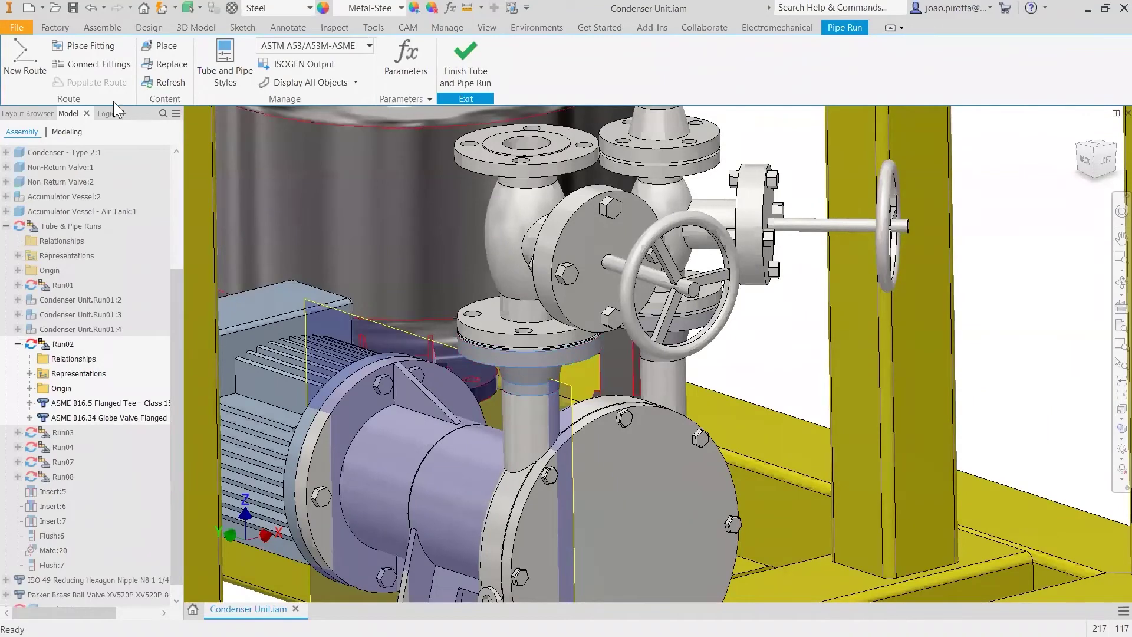
pyautogui.click(103, 46)
pyautogui.keyDown('shift'); pyautogui.moveTo(772, 381); pyautogui.dragTo(787, 367, button='middle'); pyautogui.keyUp('shift')
pyautogui.rightClick(787, 367)
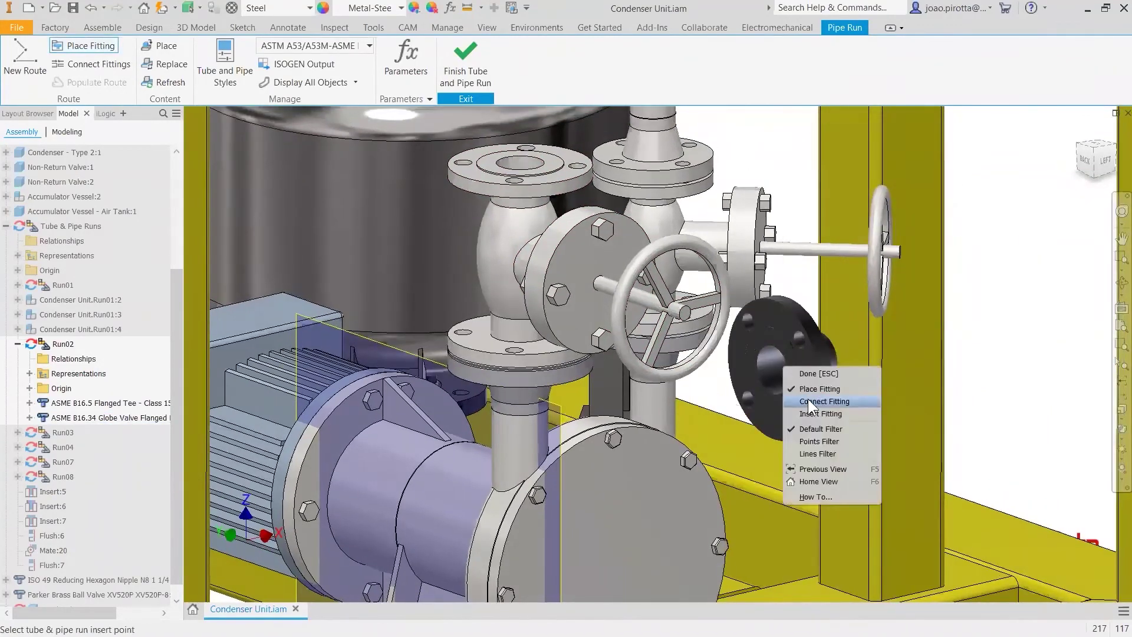
pyautogui.click(820, 400)
pyautogui.click(474, 159)
pyautogui.scroll(-4, 513, 172)
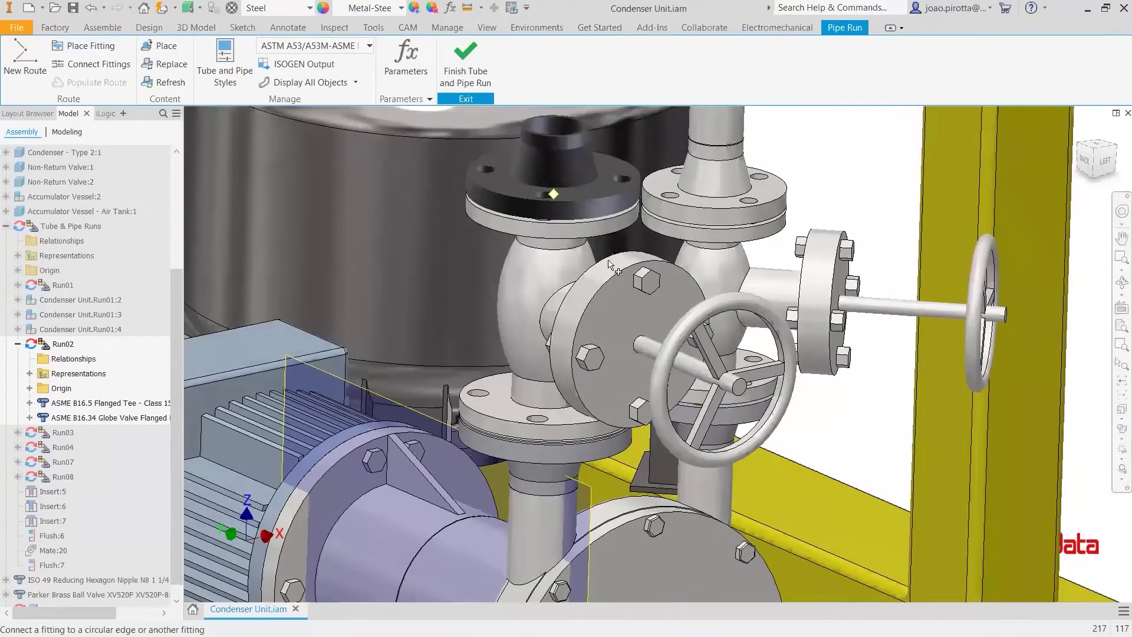
pyautogui.click(613, 266)
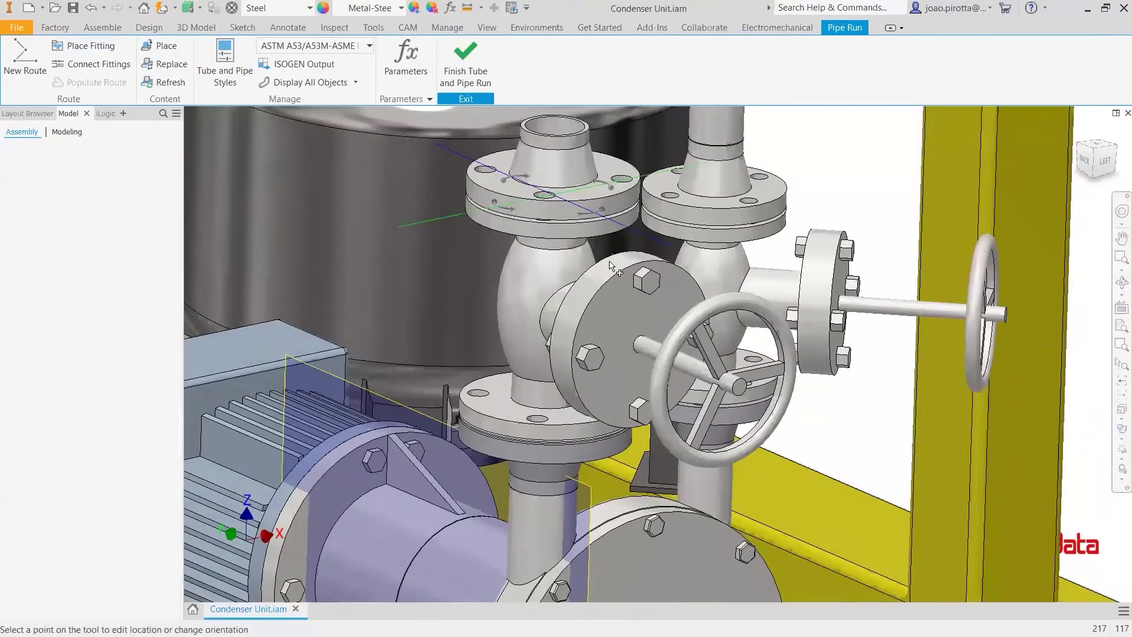
# Step: Confirm the weld neck flange placed above the new globe valve and end the fitting placement
pyautogui.scroll(1, 673, 272)
pyautogui.scroll(2, 670, 272)
pyautogui.scroll(-3, 913, 187)
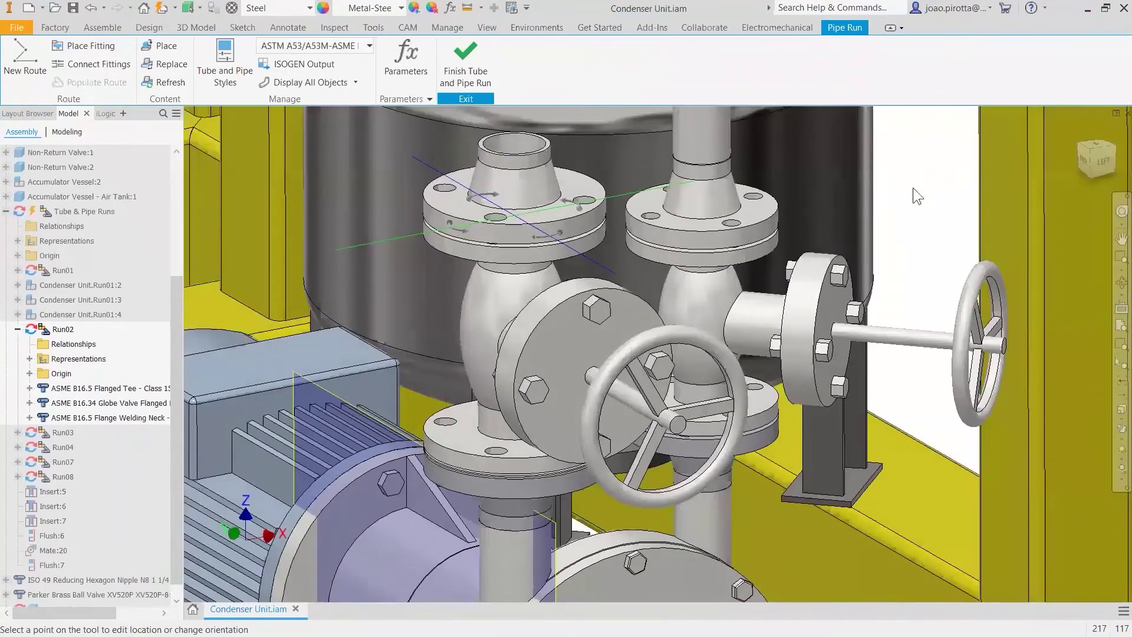
pyautogui.rightClick(916, 192)
pyautogui.press('Return')
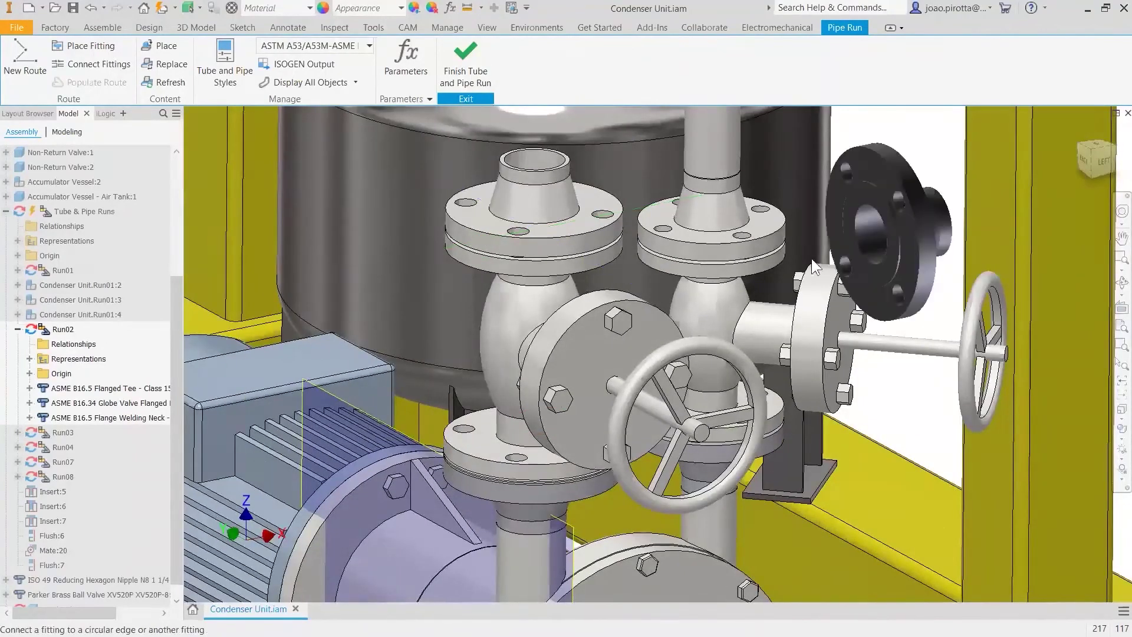
pyautogui.press('Escape')
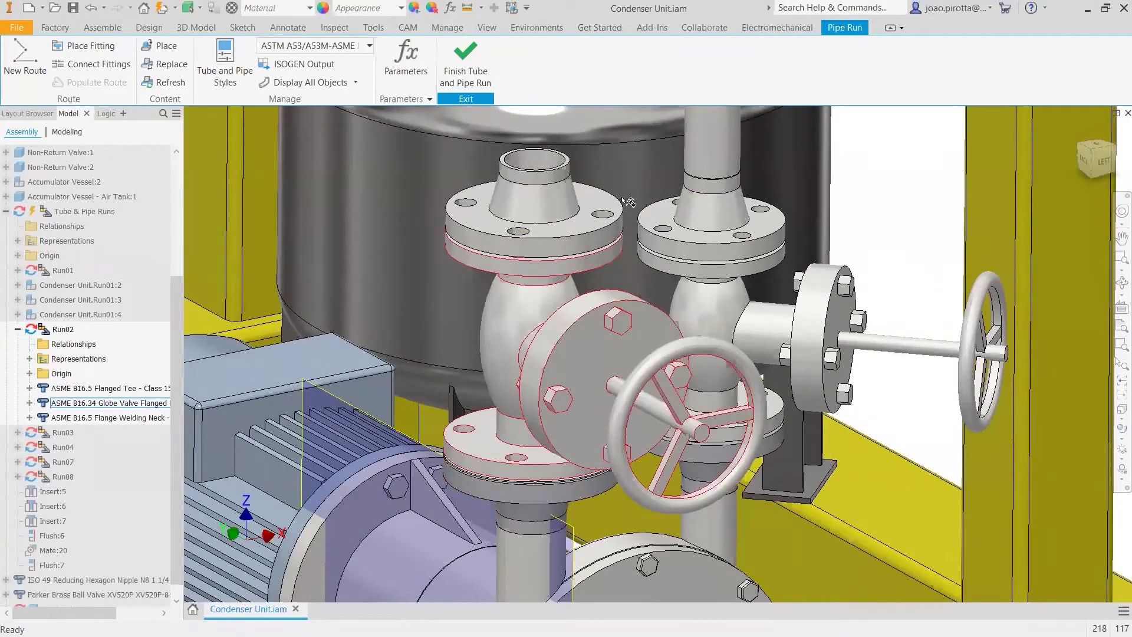
# Step: Copy a weld neck flange from the top of the vertical pipes onto the open side flange of the upper tee with Connect Fitting
pyautogui.scroll(6, 866, 224)
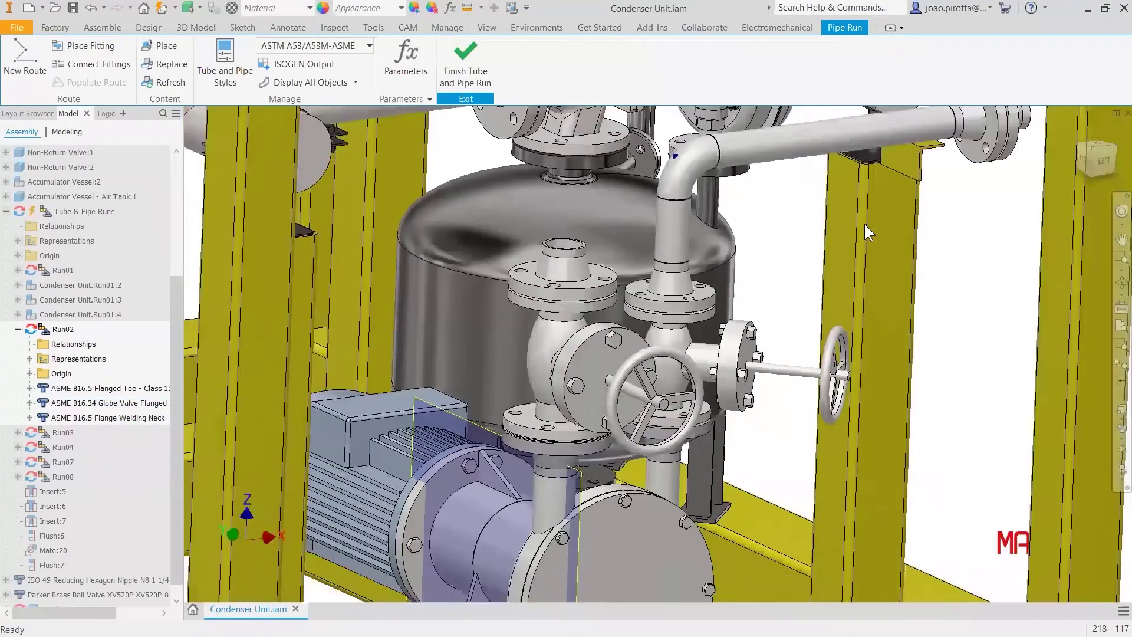
pyautogui.press('F5')
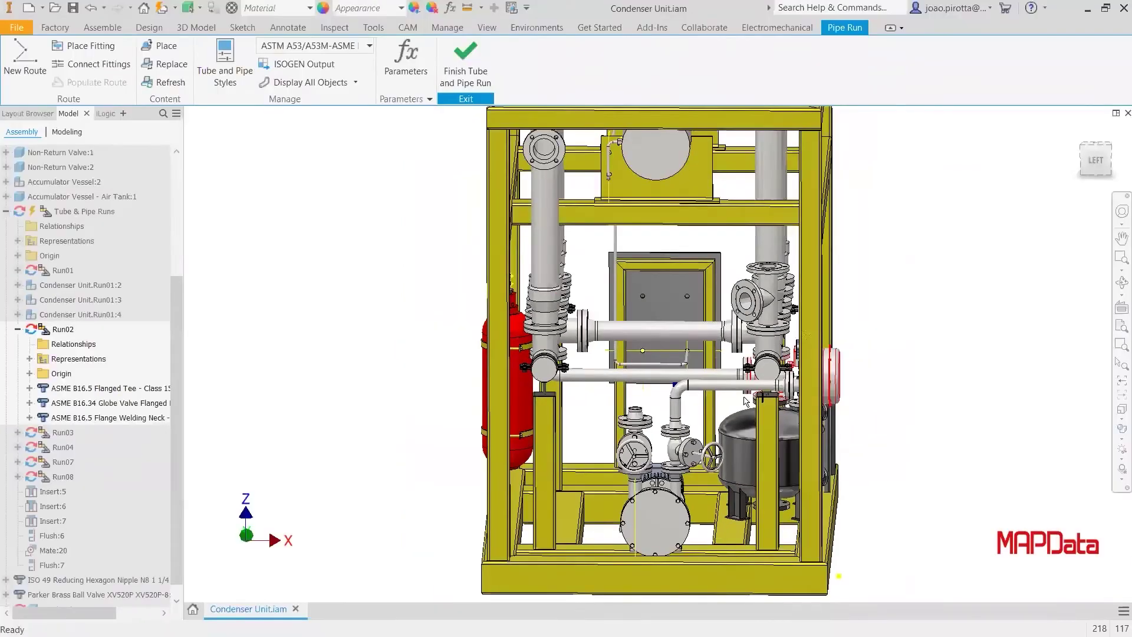
pyautogui.keyDown('shift'); pyautogui.moveTo(718, 406); pyautogui.dragTo(535, 369, button='middle'); pyautogui.keyUp('shift')
pyautogui.scroll(5, 640, 459)
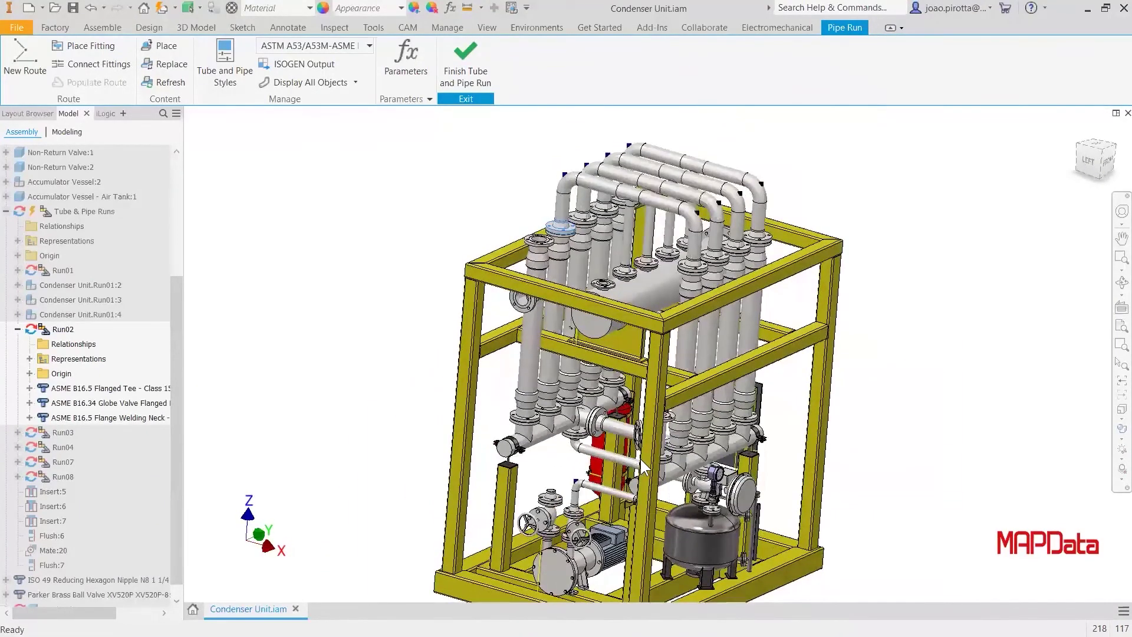
pyautogui.scroll(6, 640, 459)
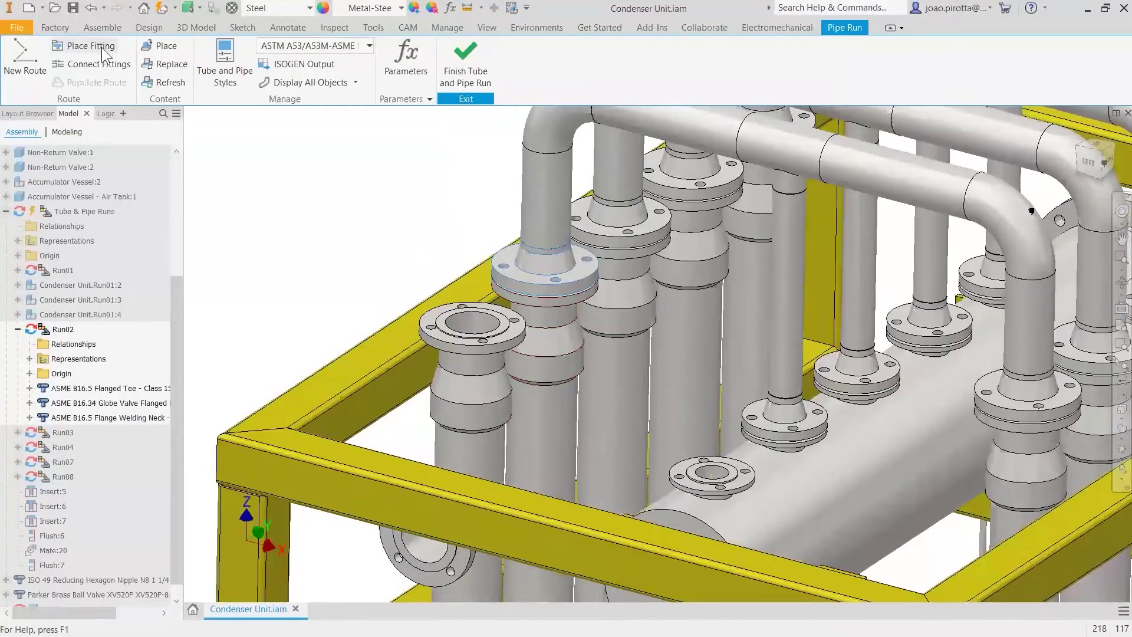
pyautogui.click(103, 46)
pyautogui.rightClick(276, 175)
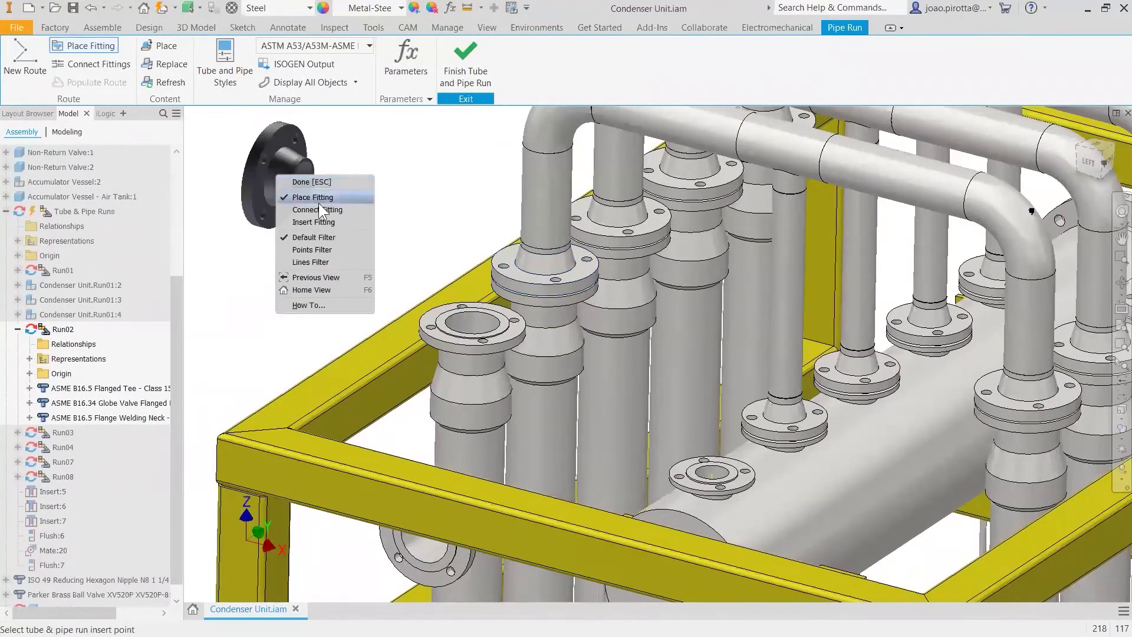
pyautogui.click(321, 210)
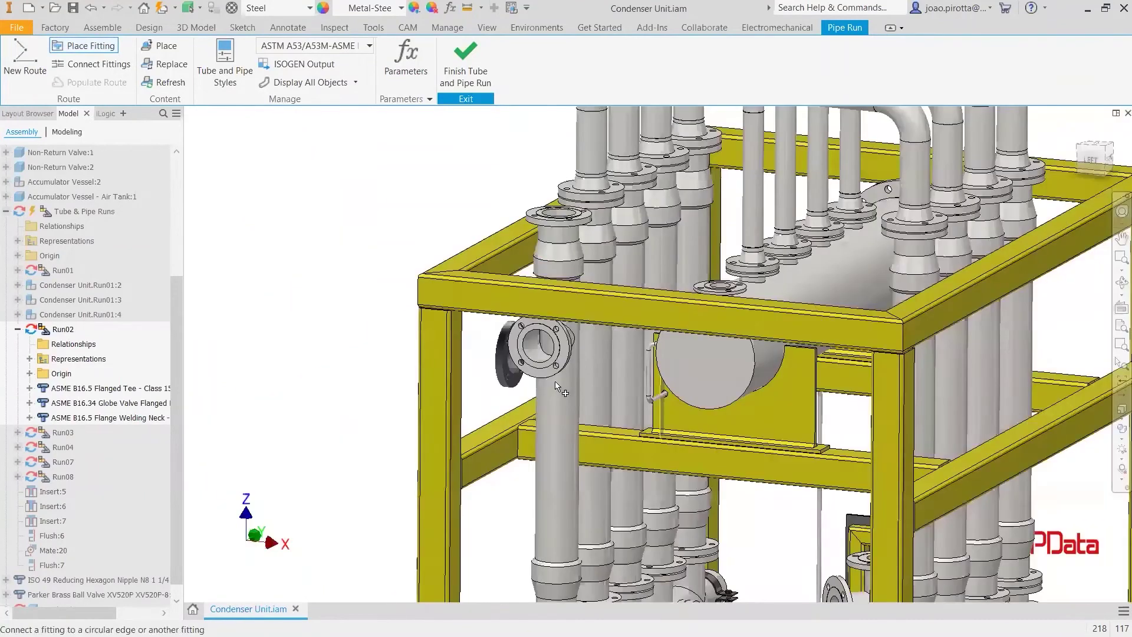
pyautogui.scroll(5, 574, 371)
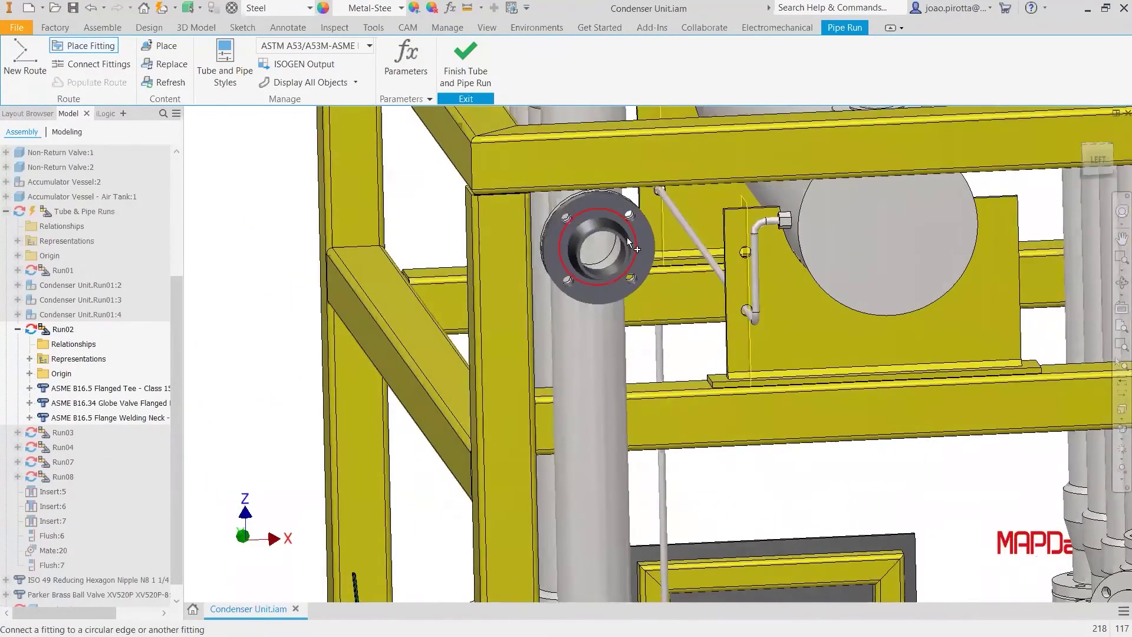
pyautogui.click(636, 239)
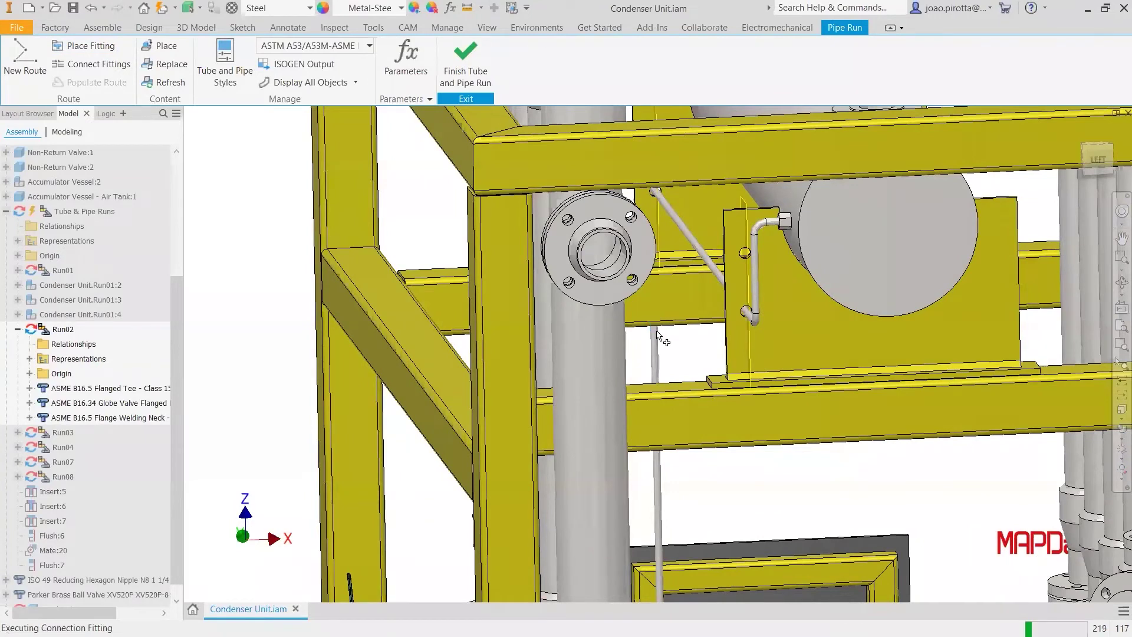
pyautogui.scroll(-4, 672, 366)
pyautogui.rightClick(774, 426)
pyautogui.click(772, 439)
# Step: Place another copy of the weld neck flange on the open side flange of the lower tee at the opposite header
pyautogui.scroll(-2, 728, 413)
pyautogui.keyDown('shift'); pyautogui.moveTo(795, 484); pyautogui.dragTo(822, 484, button='middle'); pyautogui.keyUp('shift')
pyautogui.scroll(6, 822, 483)
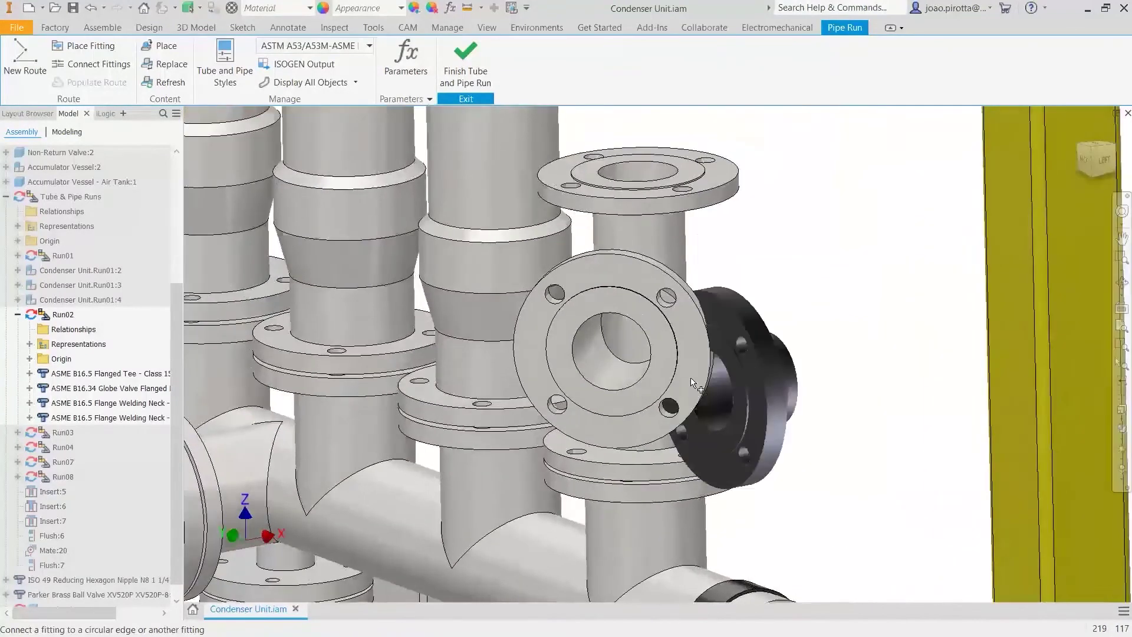
pyautogui.rightClick(796, 286)
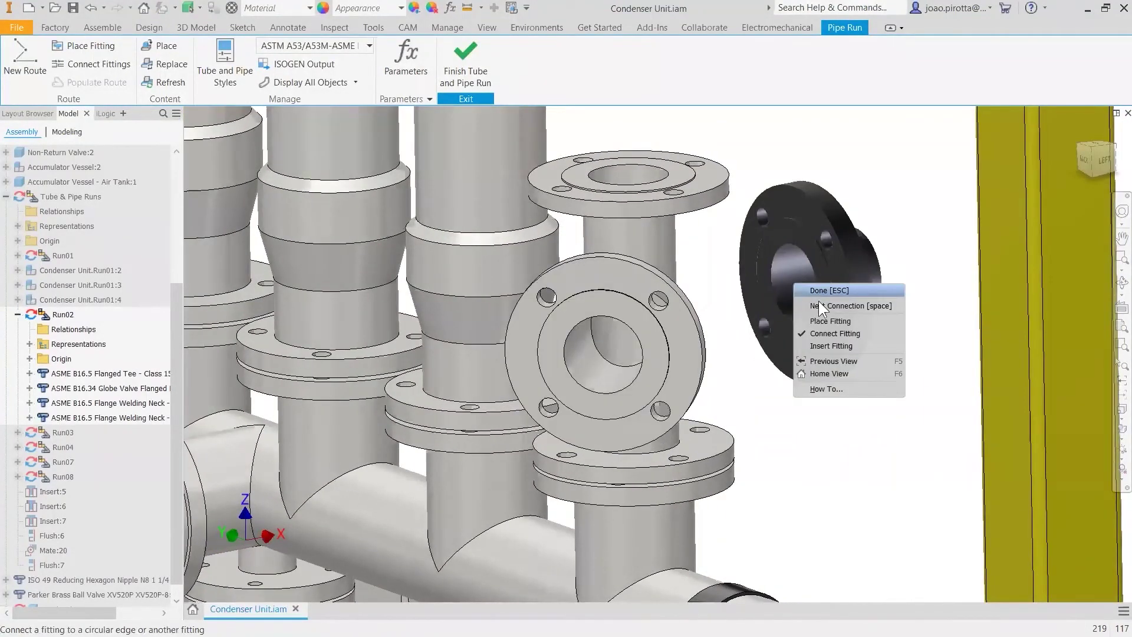
pyautogui.click(648, 336)
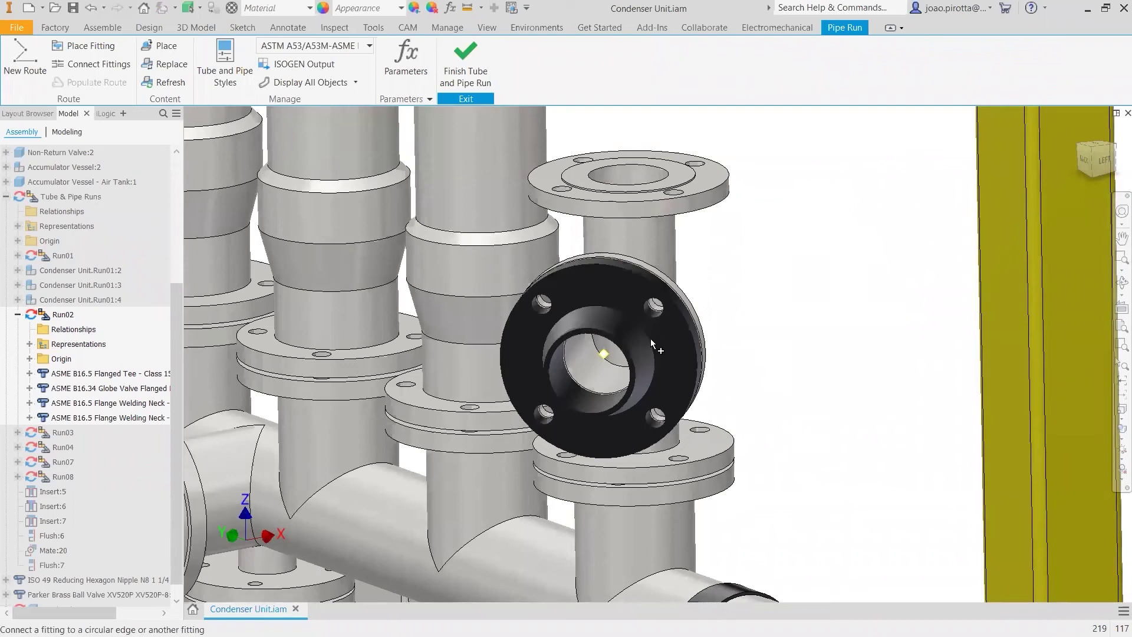
pyautogui.rightClick(782, 253)
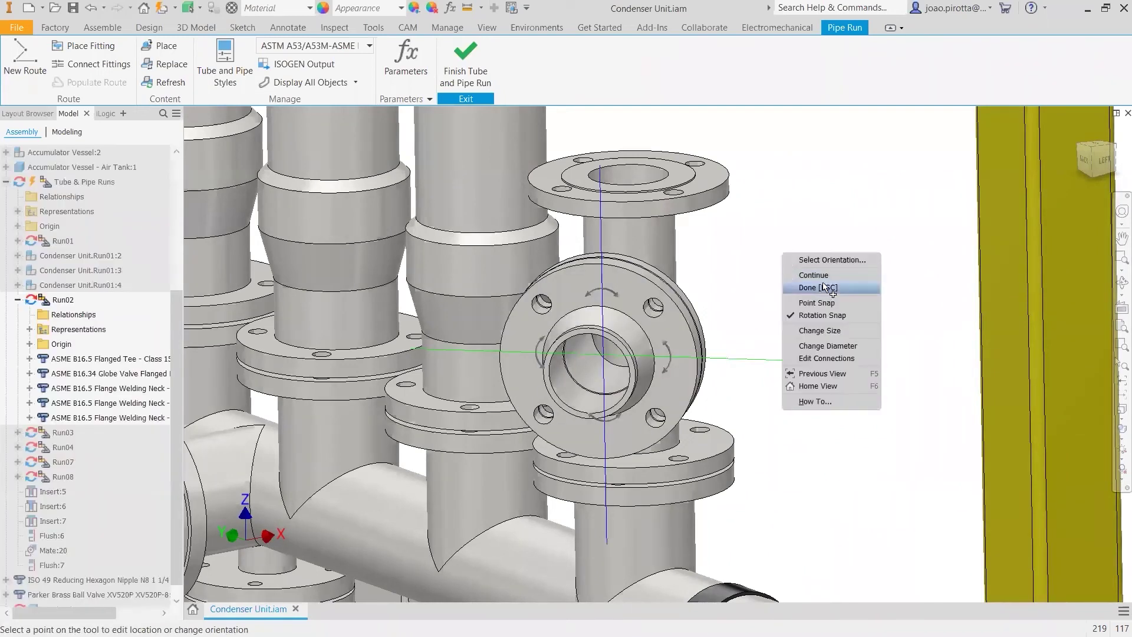
pyautogui.click(825, 290)
# Step: Create a new route in Run02 with the file name Condenser Unit.Route13
pyautogui.press('F6')
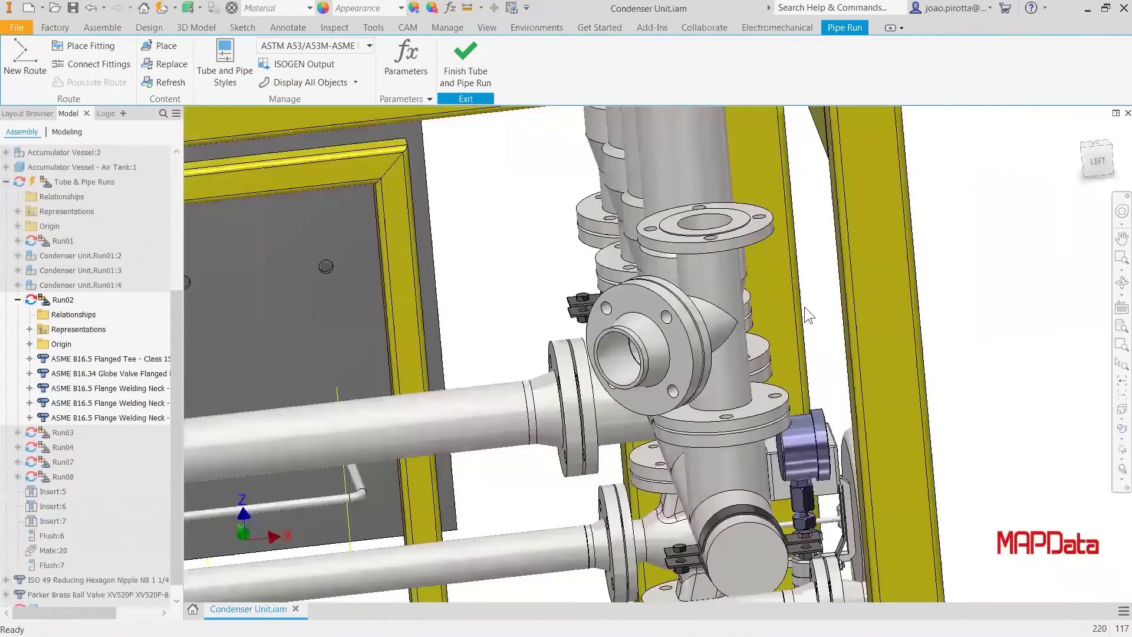
pyautogui.scroll(-5, 641, 321)
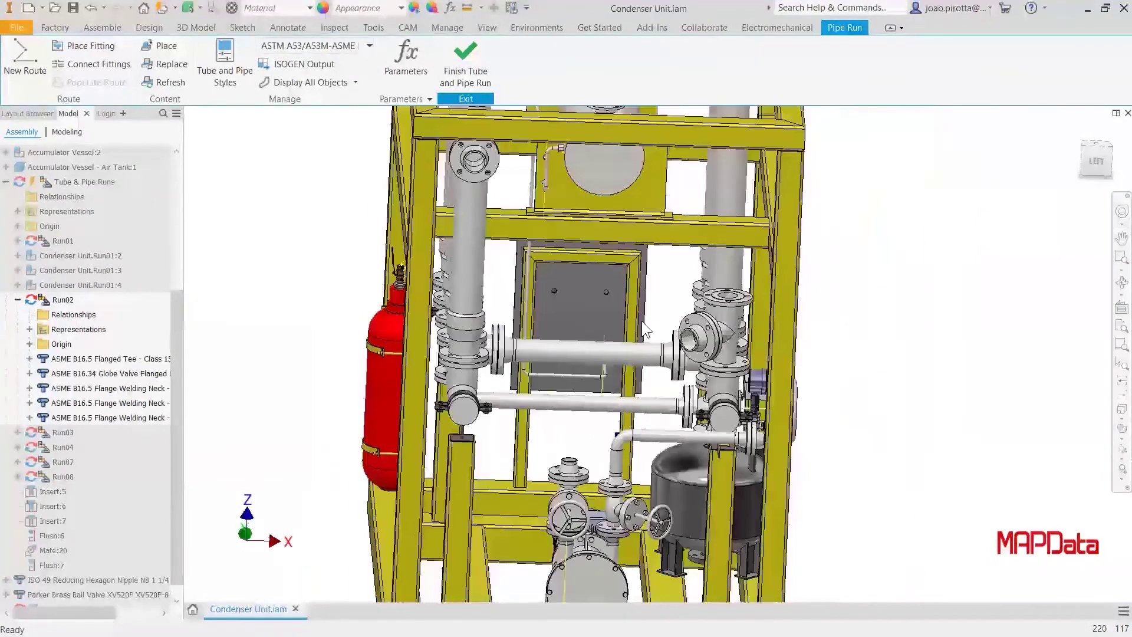
pyautogui.press('F6')
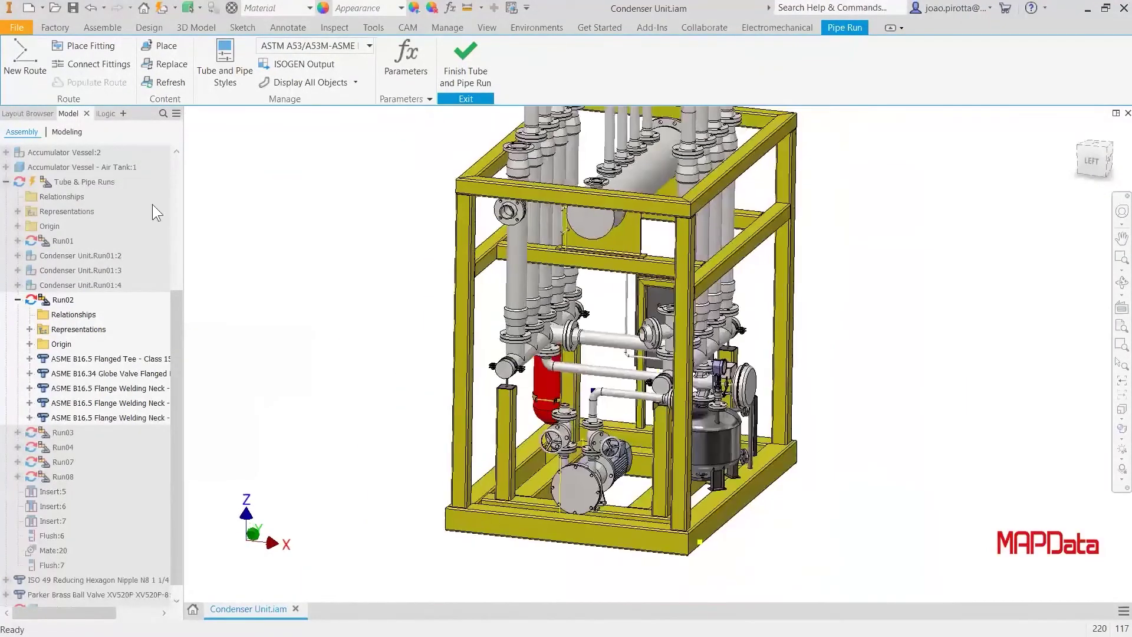
pyautogui.click(25, 70)
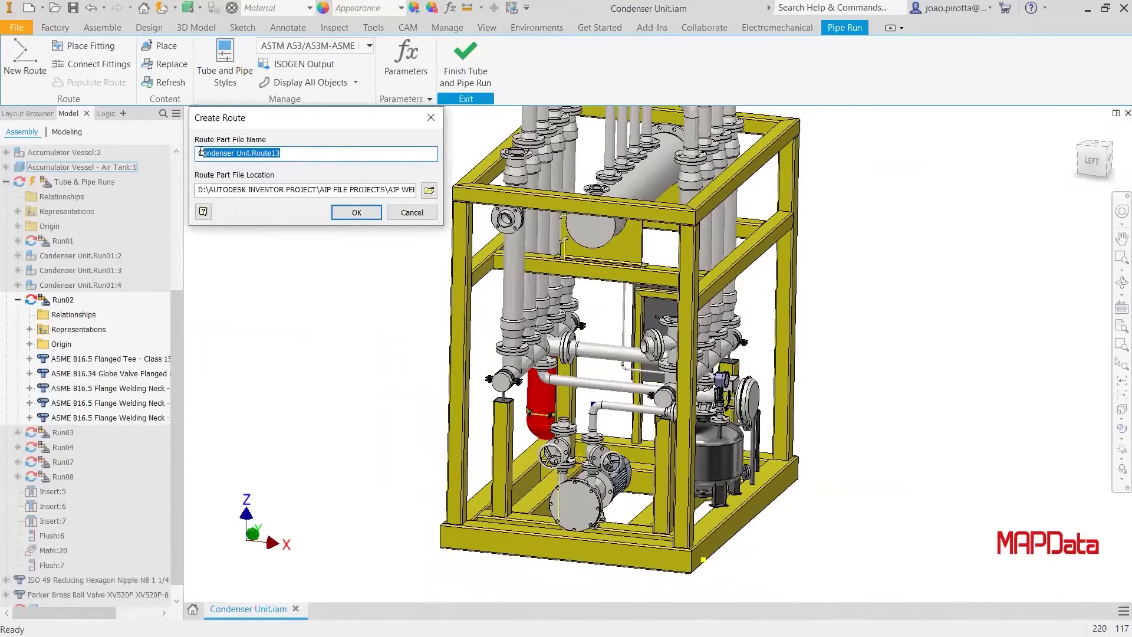
pyautogui.click(356, 213)
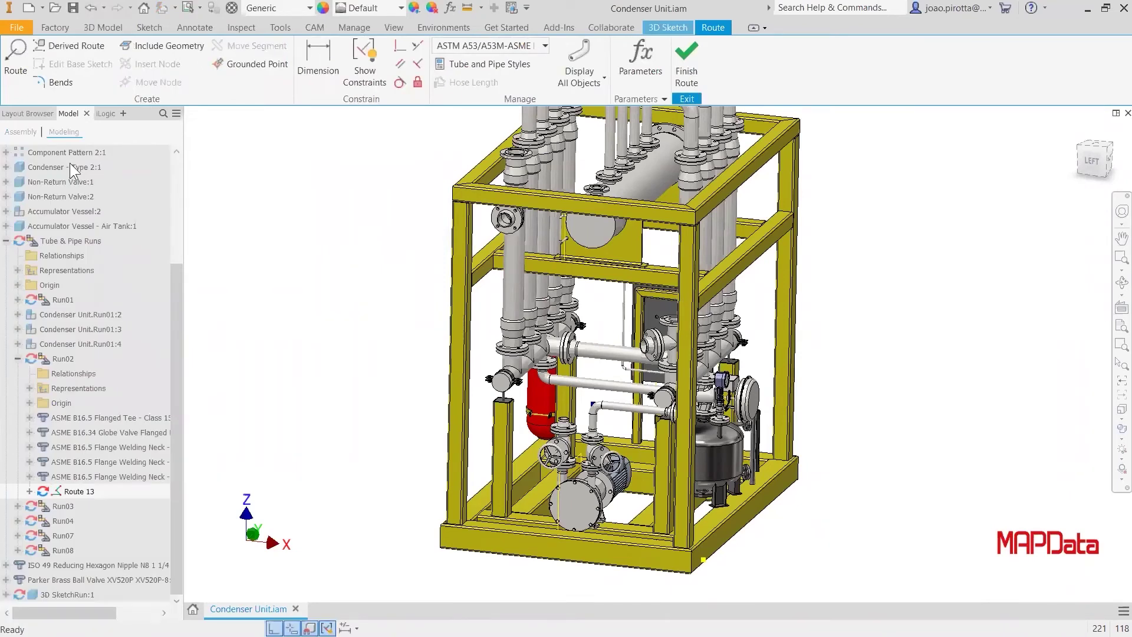
# Step: Start the route at the open end of the lower tee's weld neck flange and enable Convert Auto-Route to Sketch
pyautogui.click(14, 65)
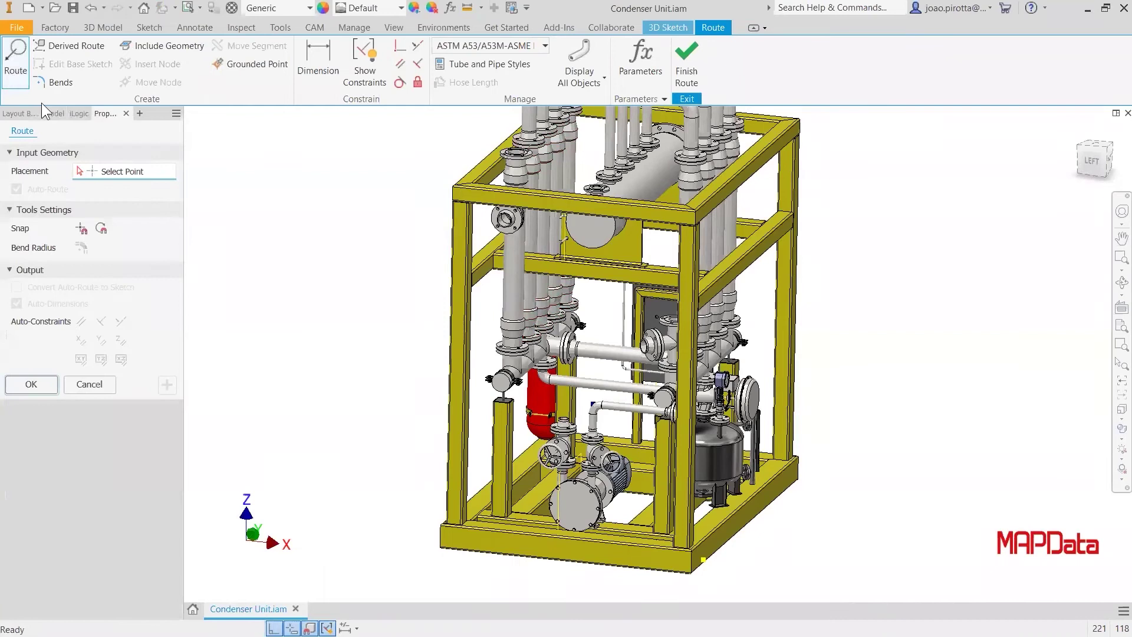
pyautogui.scroll(8, 658, 378)
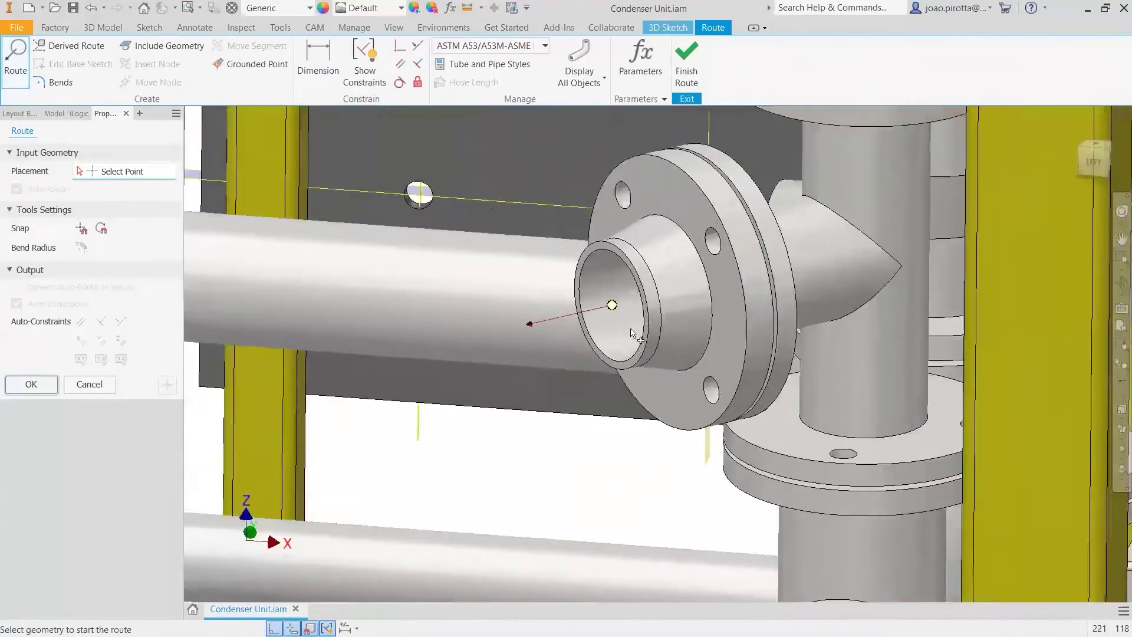
pyautogui.moveTo(630, 333); pyautogui.dragTo(588, 346, button='middle')
pyautogui.click(587, 343)
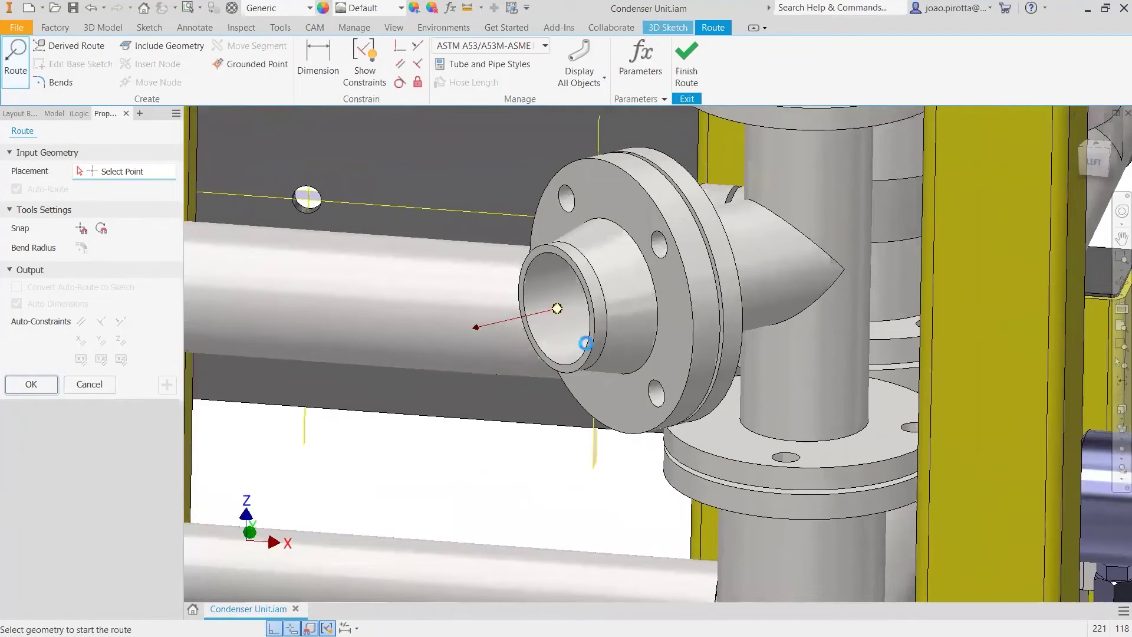
pyautogui.scroll(-6, 587, 344)
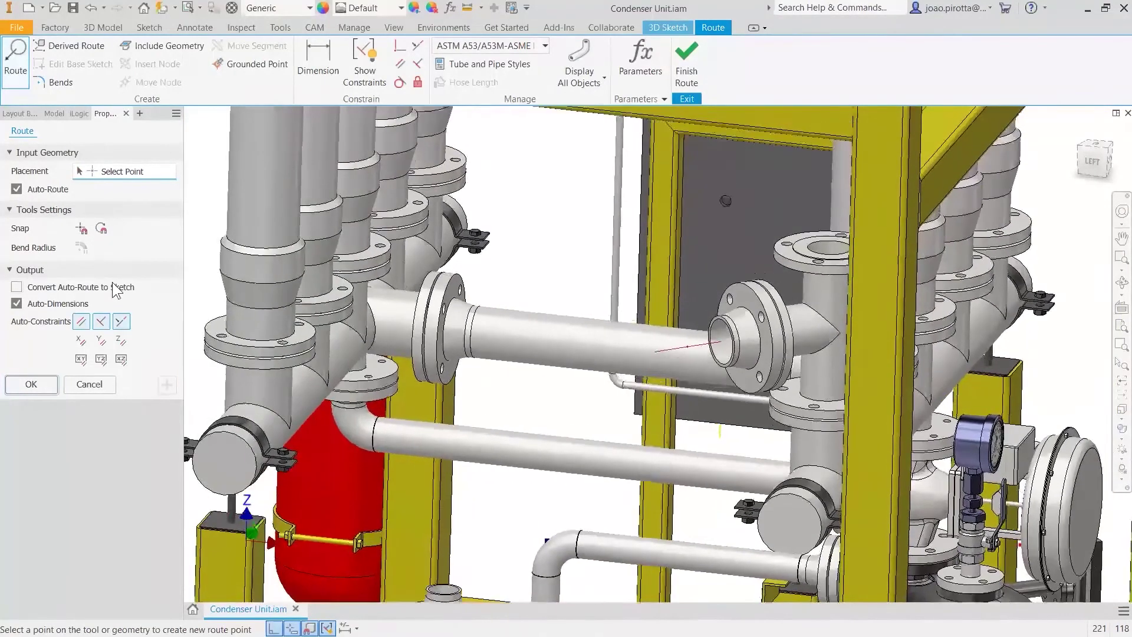
pyautogui.click(105, 290)
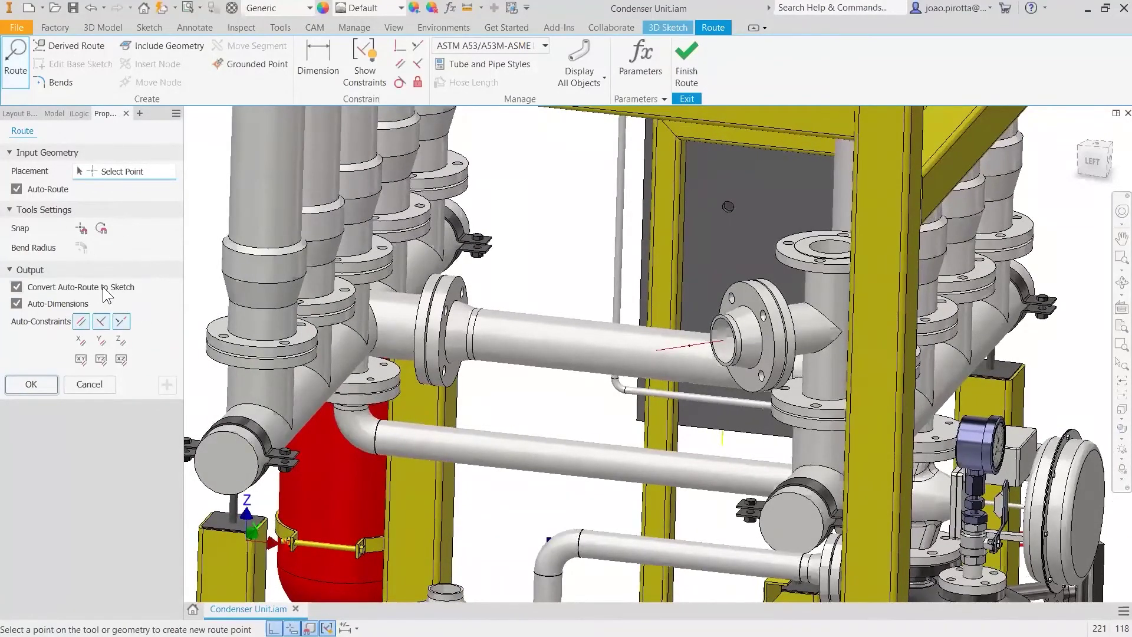
pyautogui.scroll(-4, 529, 370)
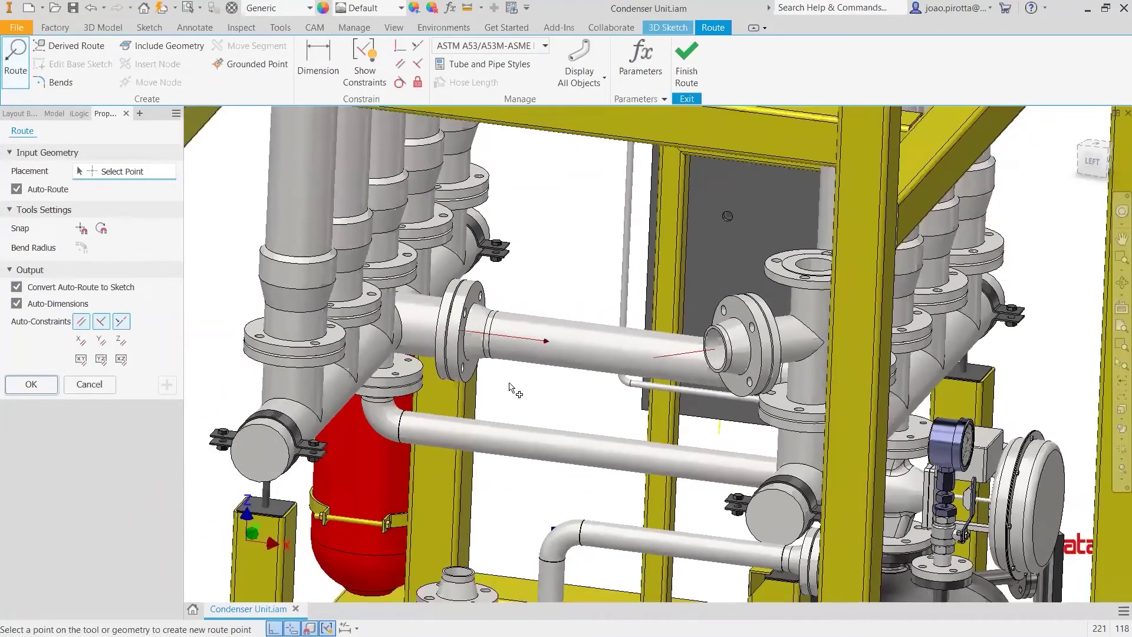
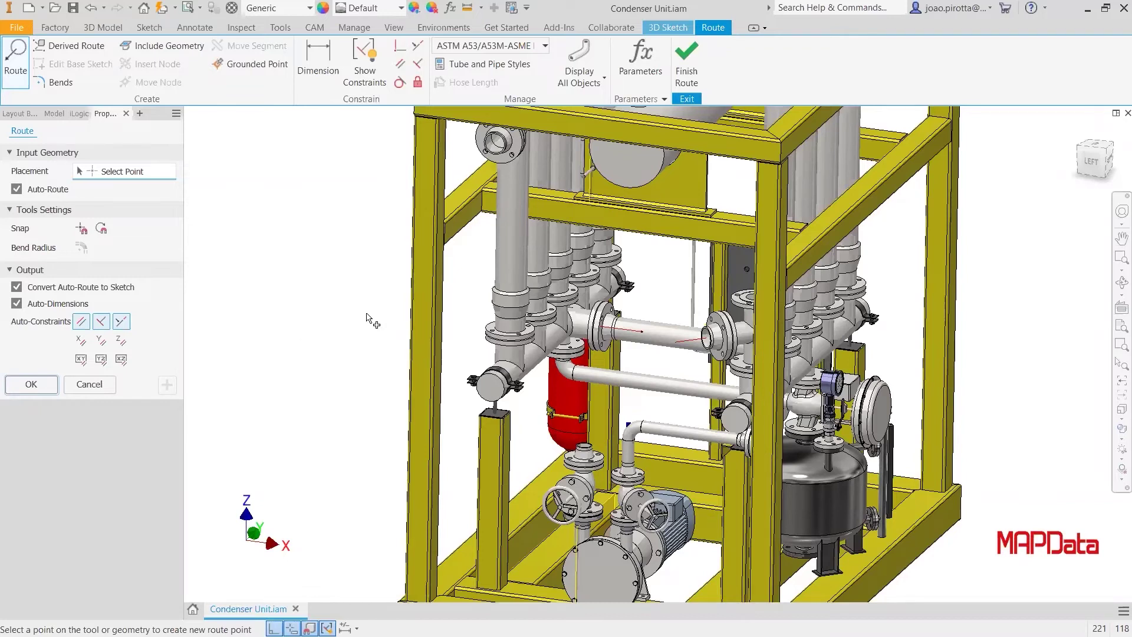
pyautogui.click(75, 291)
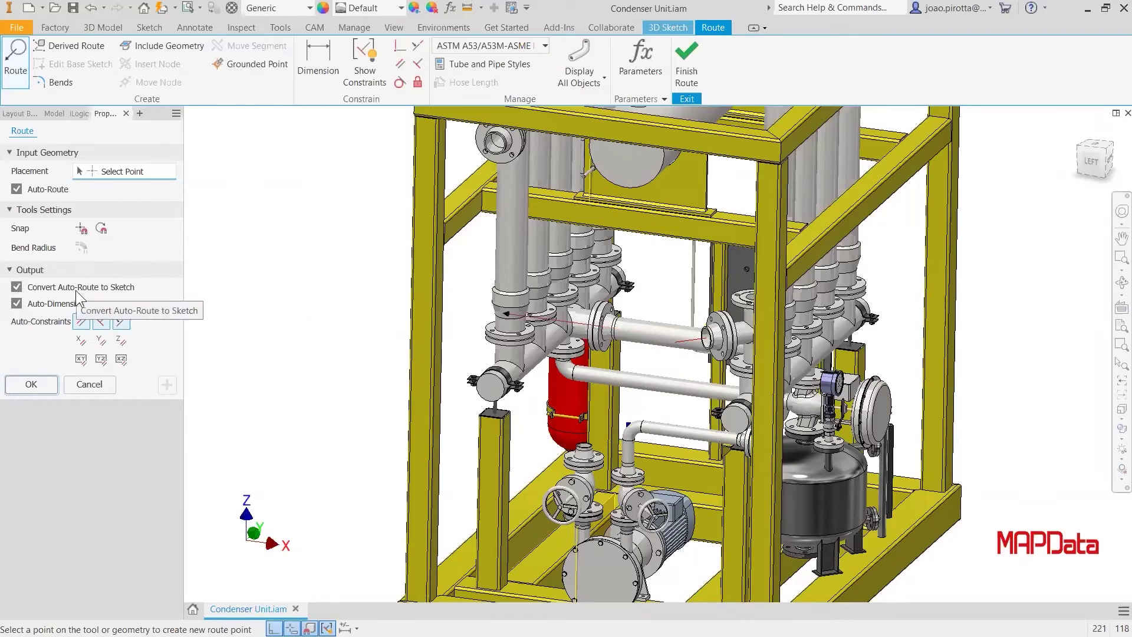
# Step: Set the route's end point at the open end of the upper tee's weld neck flange
pyautogui.scroll(8, 740, 328)
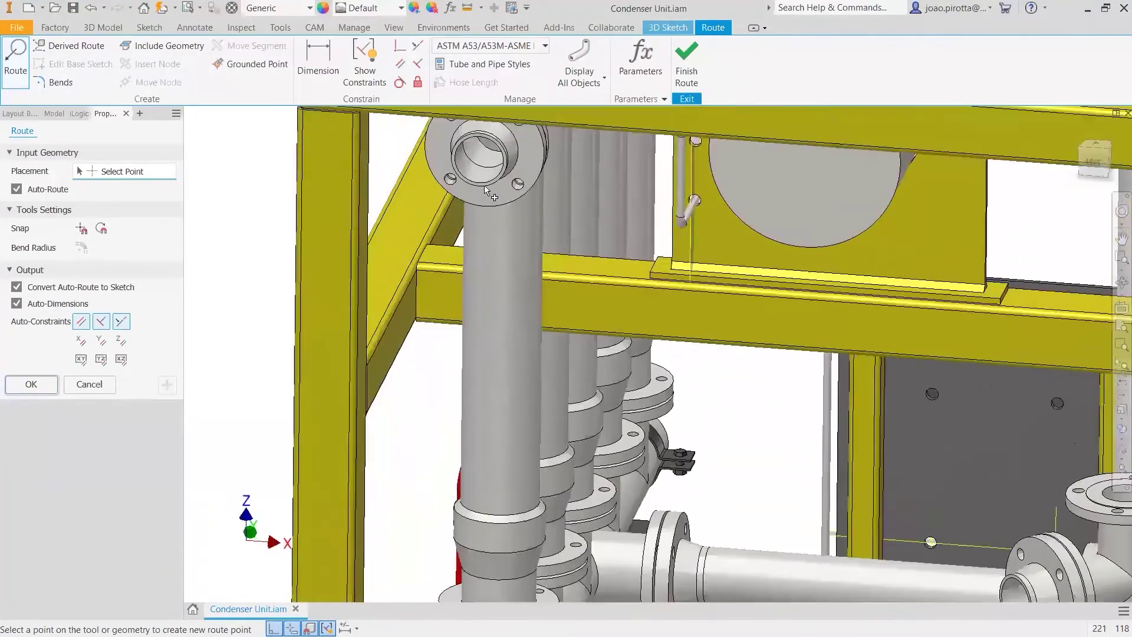
pyautogui.click(484, 190)
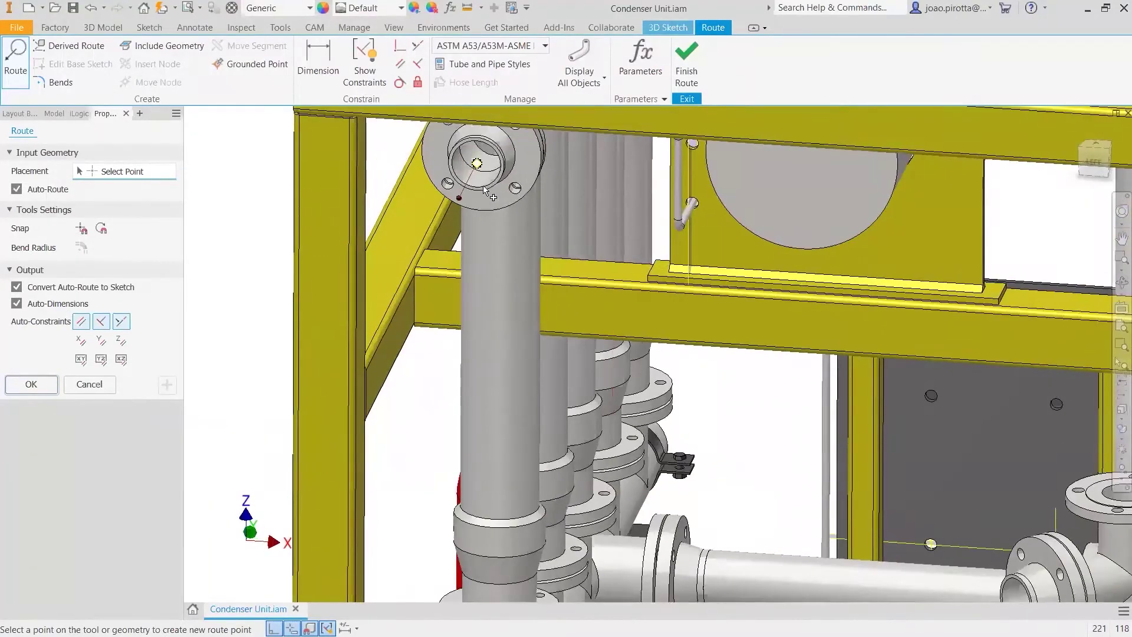
pyautogui.scroll(-2, 514, 277)
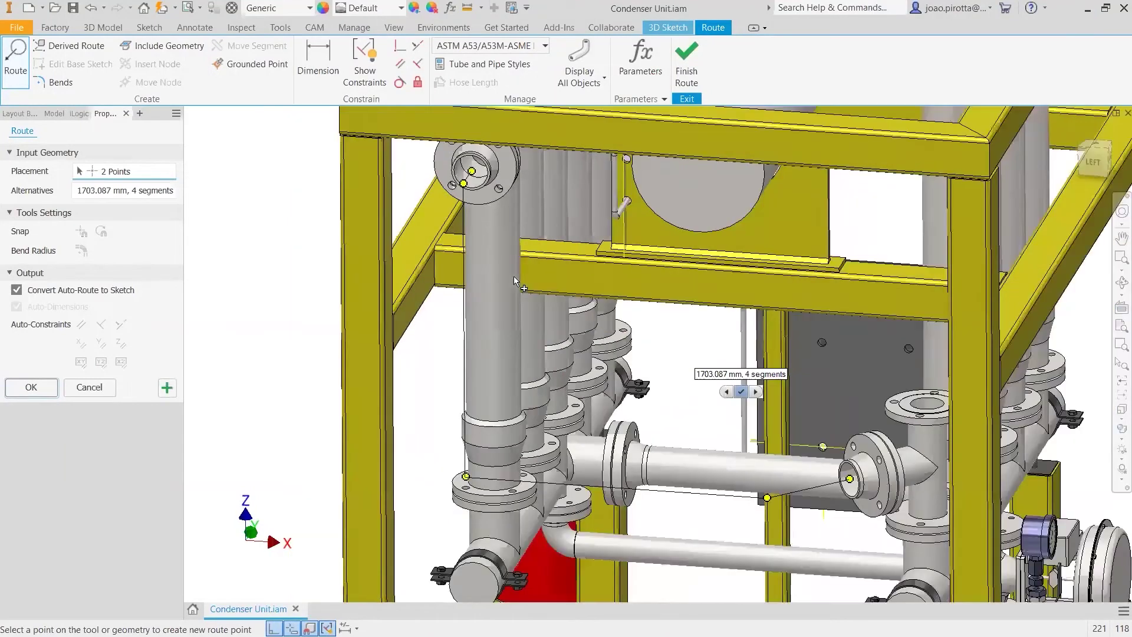
pyautogui.keyDown('shift'); pyautogui.moveTo(512, 287); pyautogui.dragTo(448, 295, button='middle'); pyautogui.keyUp('shift')
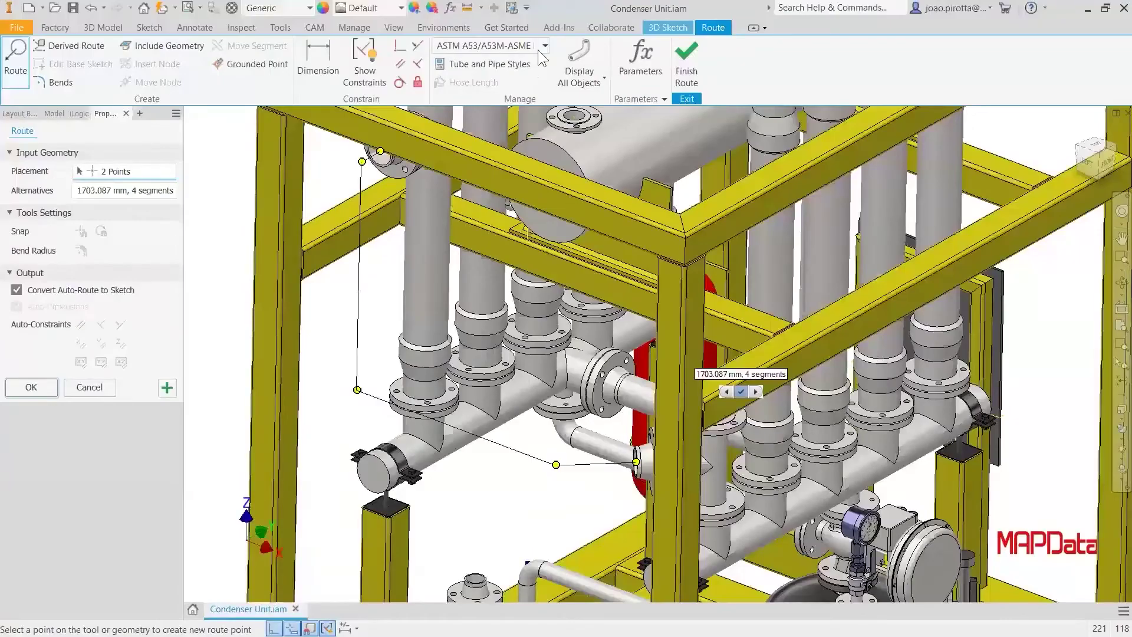
# Step: Set the route's style to ASTM A53/A53M-ASME B16.11 - Welded Steel Pipe - 1 1/2 in and accept the 1703.087 mm, four-segment alternative
pyautogui.click(539, 46)
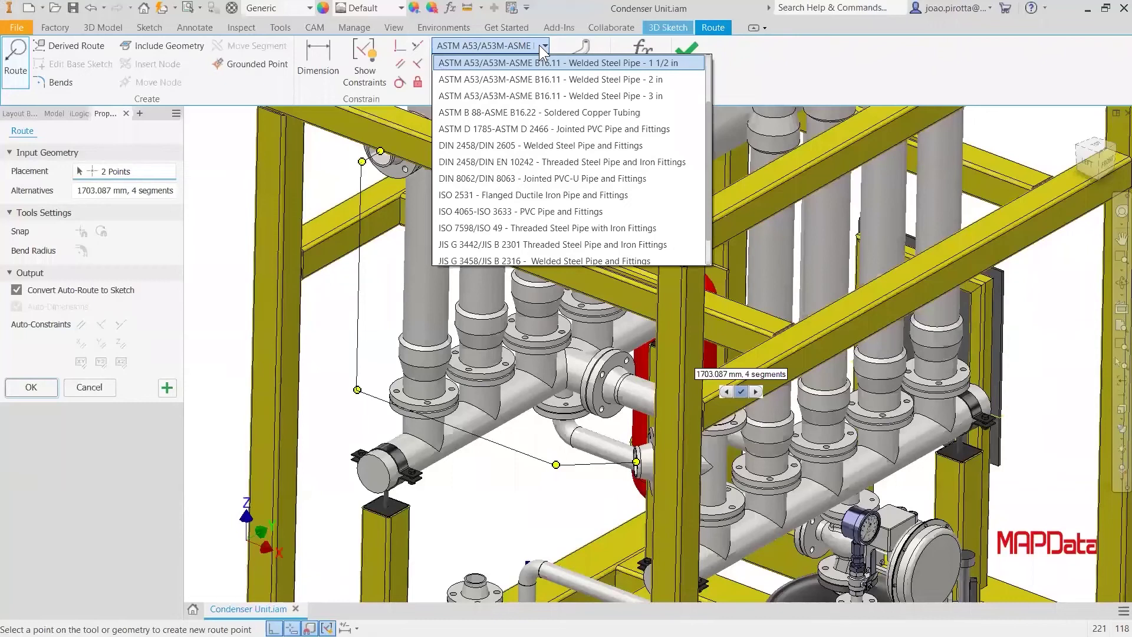
pyautogui.click(458, 61)
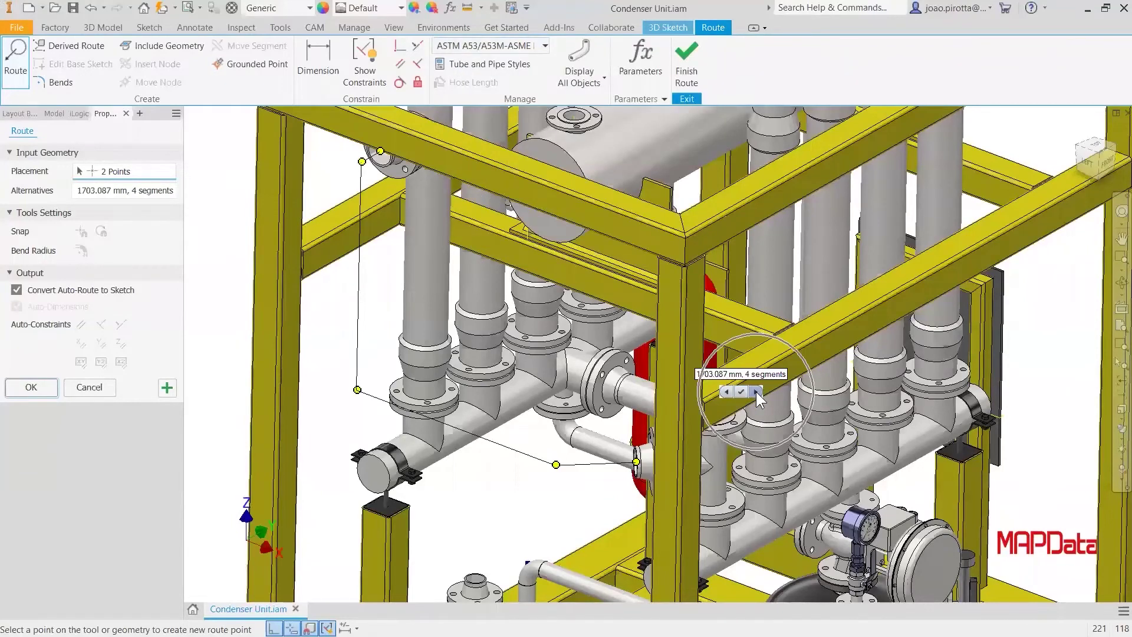
pyautogui.click(756, 391)
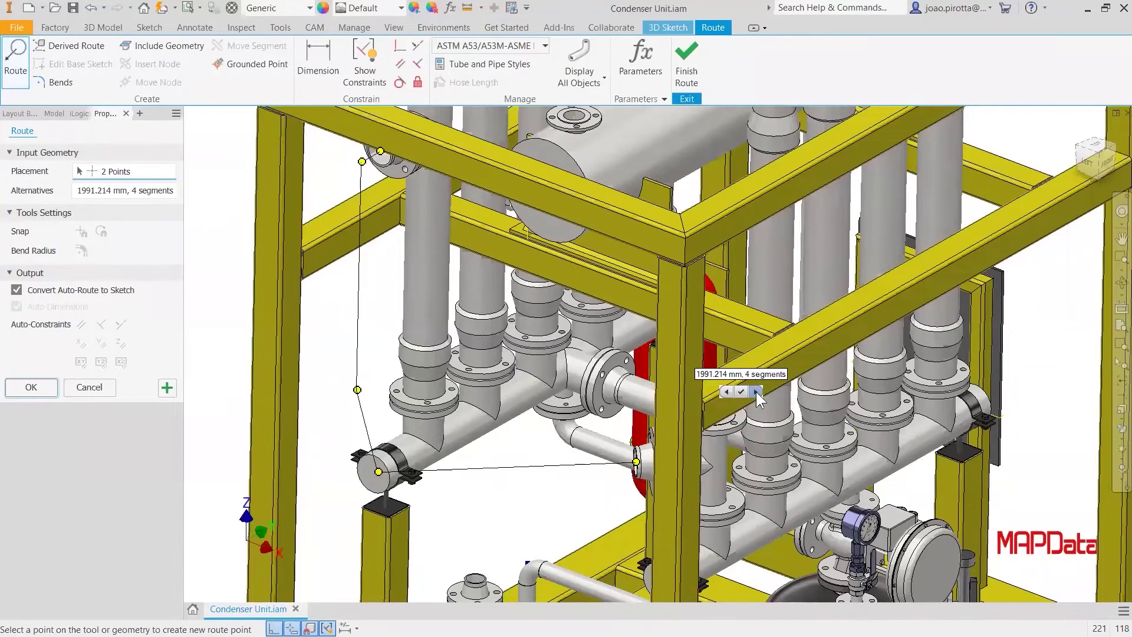
pyautogui.click(756, 391)
pyautogui.click(756, 391)
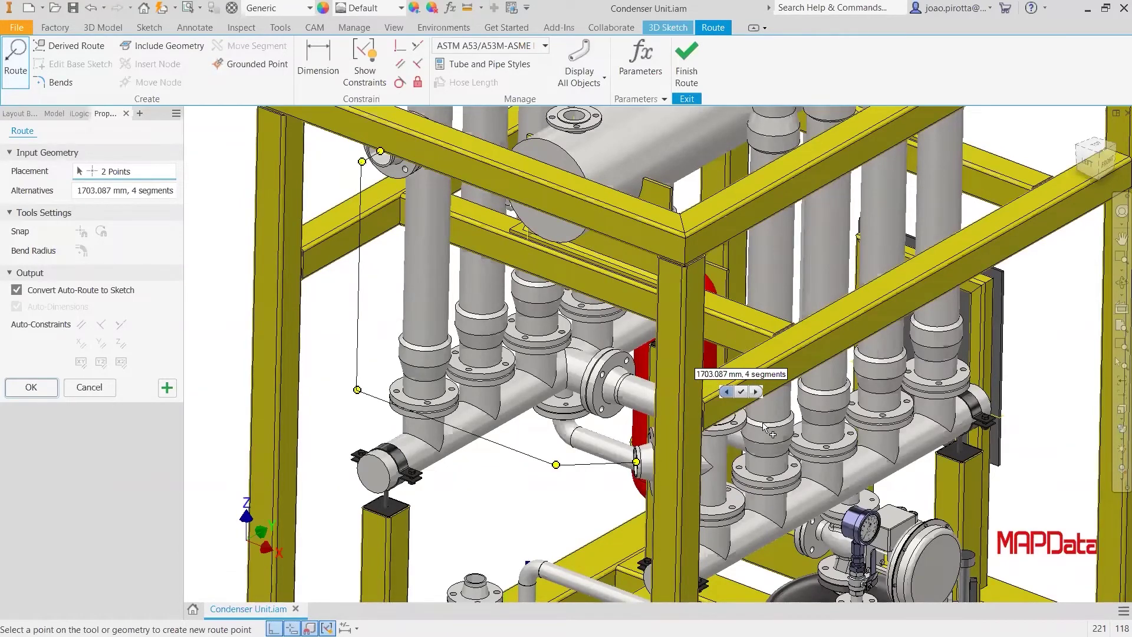
pyautogui.click(740, 392)
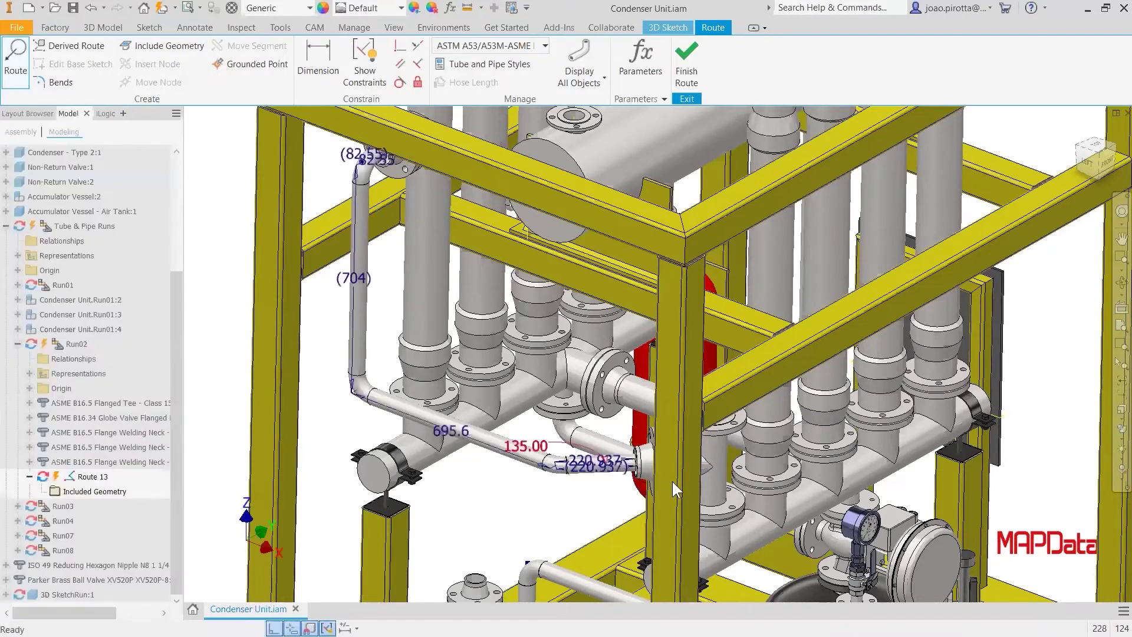
# Step: Try to switch Route 13 to the ASTM A53/A53M-ASME B16.11 - Welded Steel Pipe - 2 in style
pyautogui.scroll(10, 672, 481)
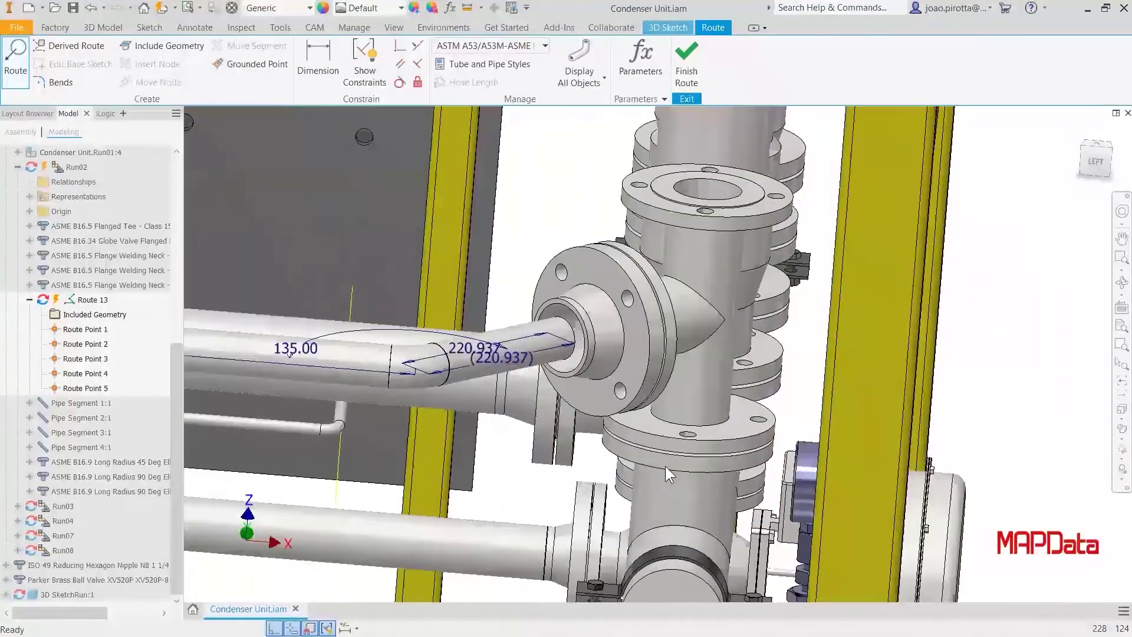
pyautogui.scroll(-8, 665, 466)
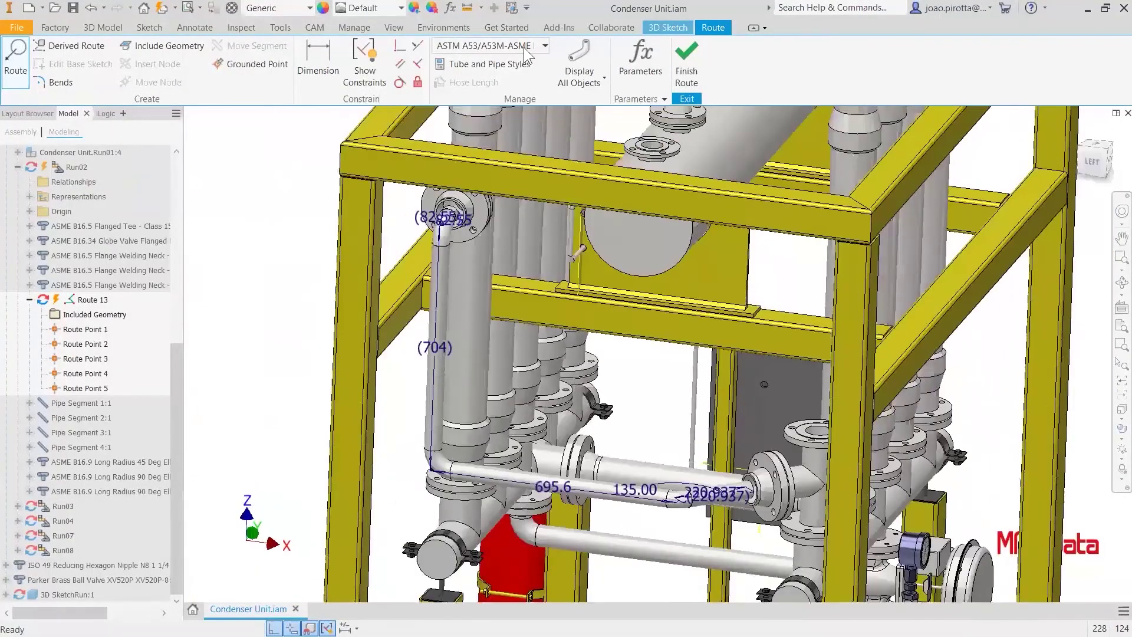
pyautogui.click(527, 47)
pyautogui.click(531, 73)
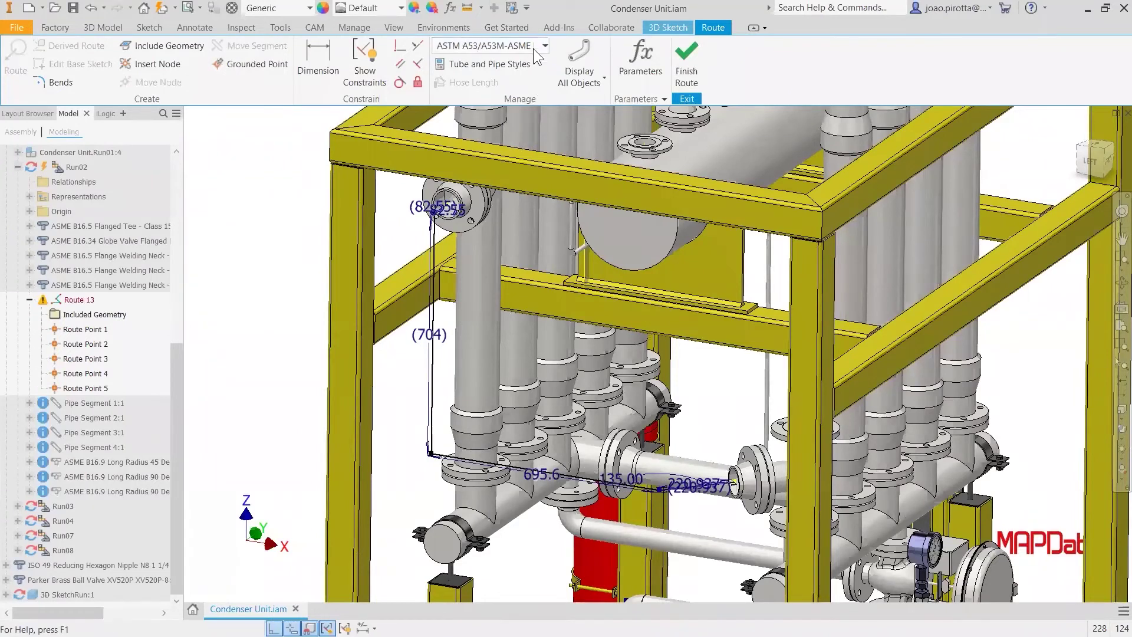
pyautogui.click(575, 76)
pyautogui.click(590, 105)
pyautogui.click(591, 81)
pyautogui.click(587, 125)
pyautogui.click(580, 59)
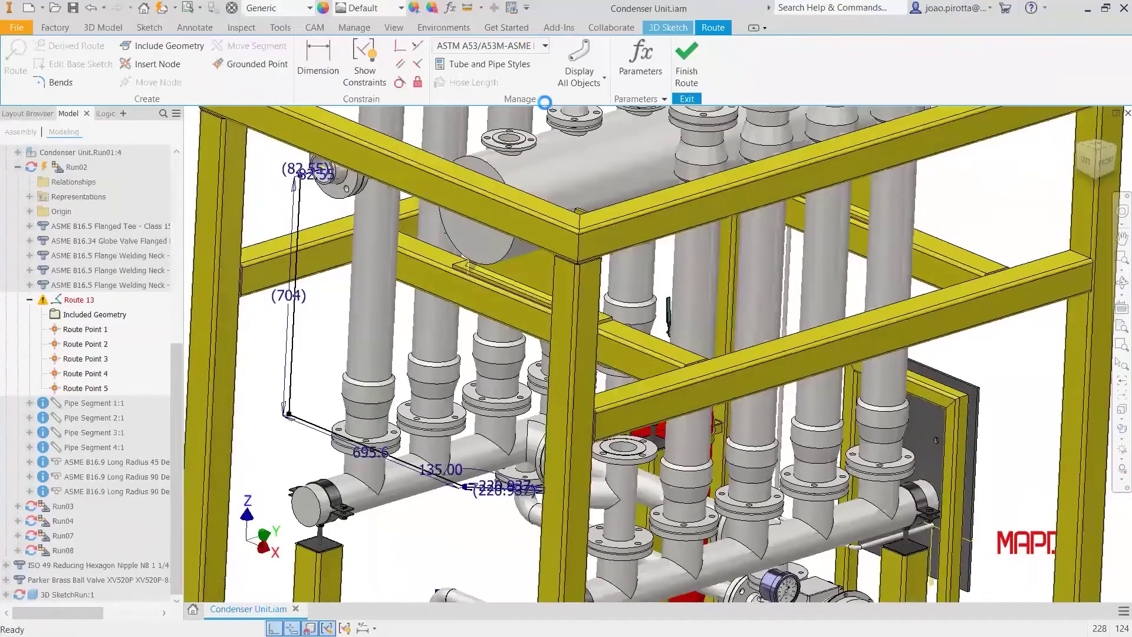
# Step: Retry the 2 in welded steel pipe style on Route 13 and finish the route
pyautogui.click(545, 45)
pyautogui.click(557, 109)
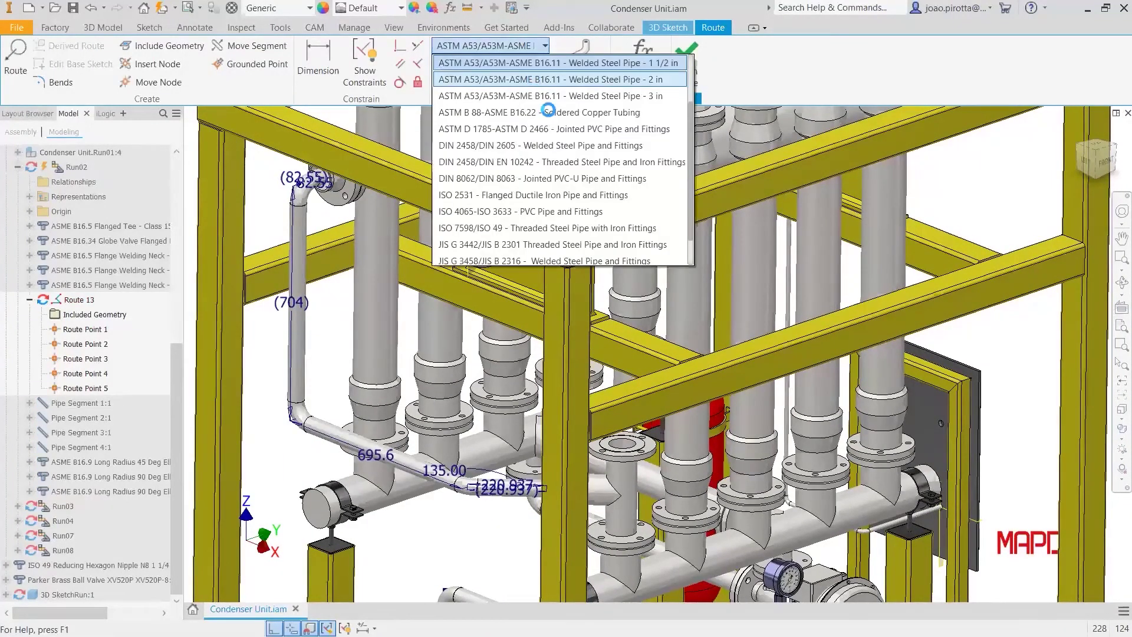
pyautogui.click(548, 109)
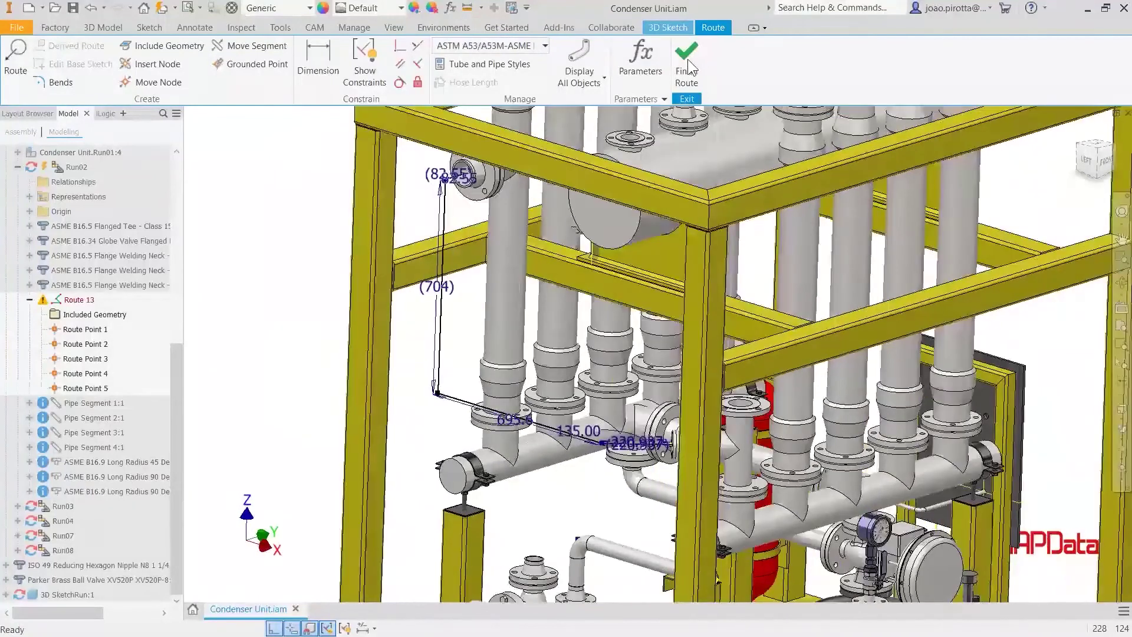
pyautogui.click(702, 478)
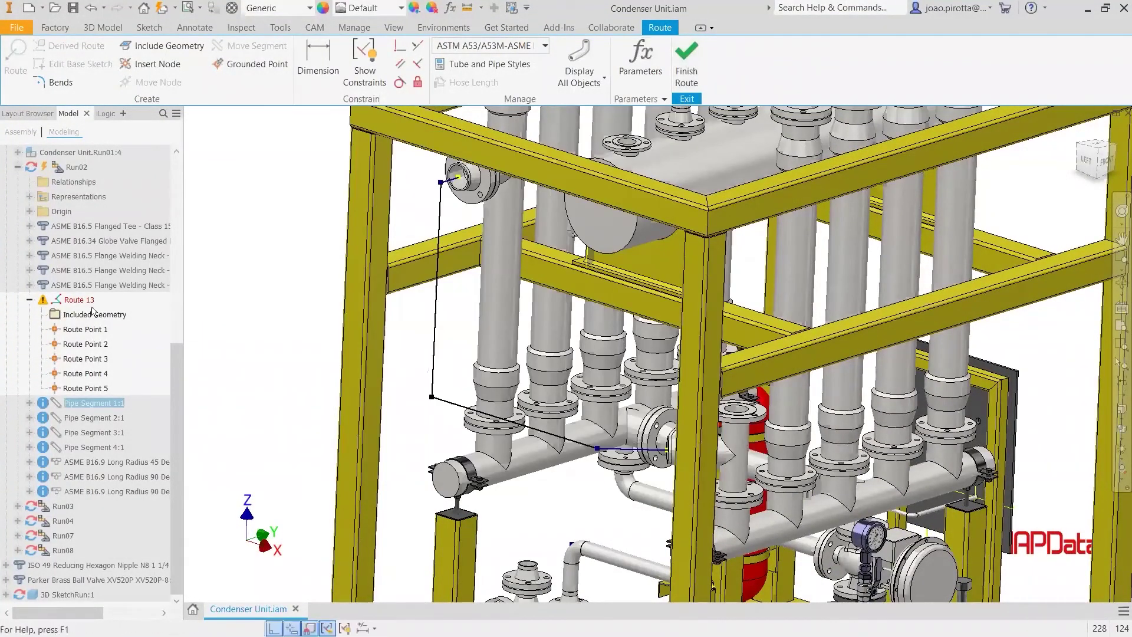
# Step: Delete Route 13 from Run02
pyautogui.click(75, 285)
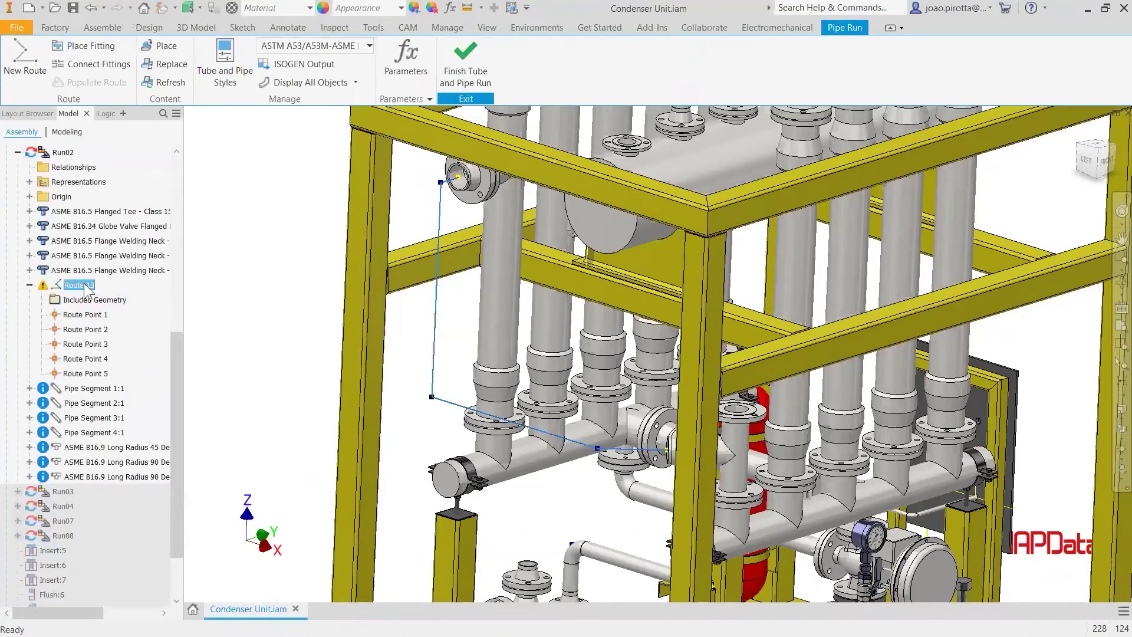
pyautogui.rightClick(81, 285)
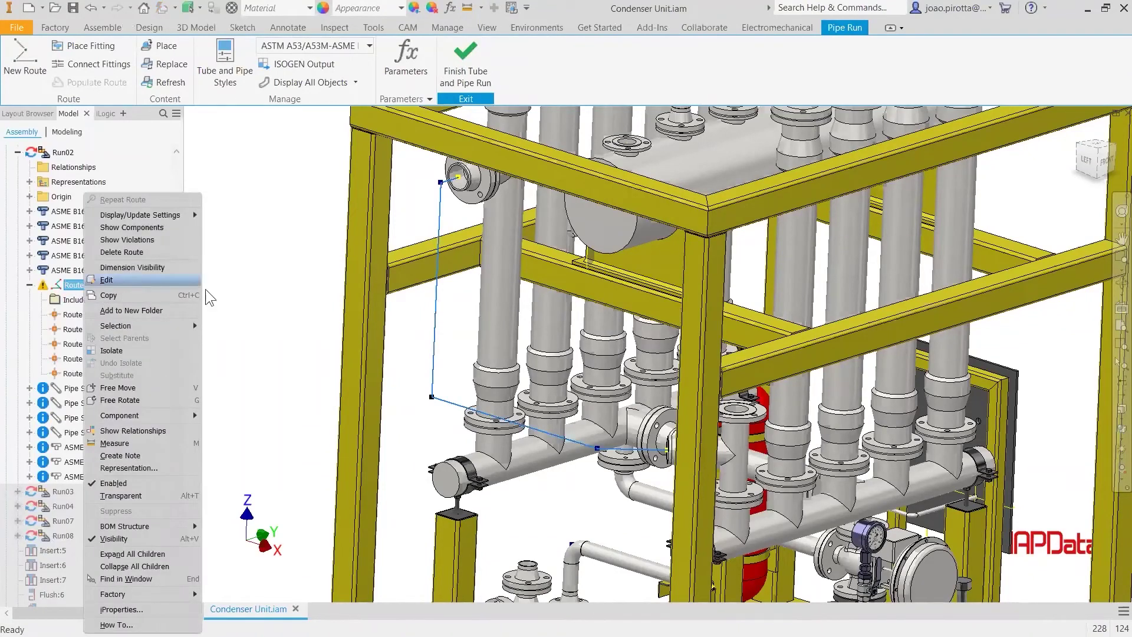
pyautogui.click(133, 253)
pyautogui.click(327, 207)
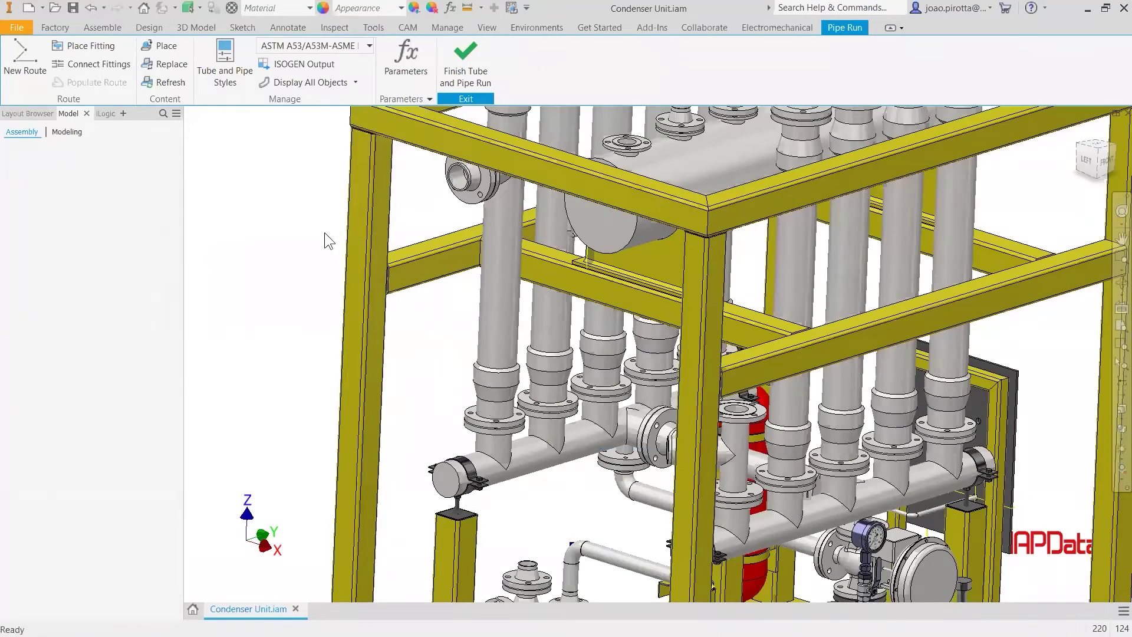
# Step: Create a new route in Run02 and set its style to ASTM A53/A53M-ASME B16.11 - Welded Steel Pipe - 2 in
pyautogui.click(25, 62)
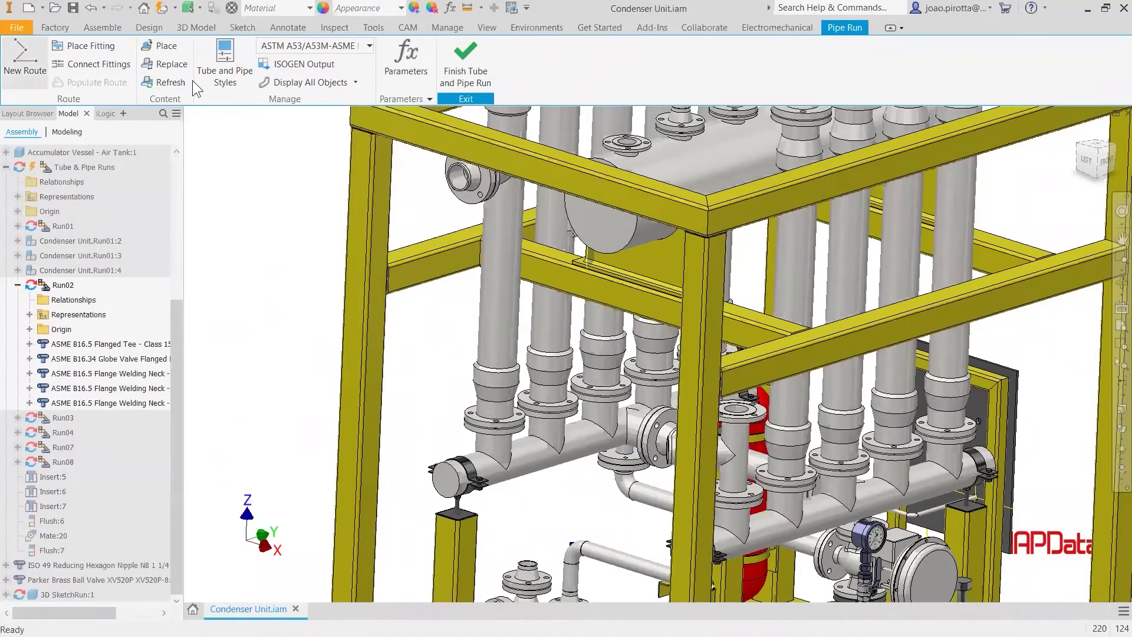
pyautogui.click(354, 213)
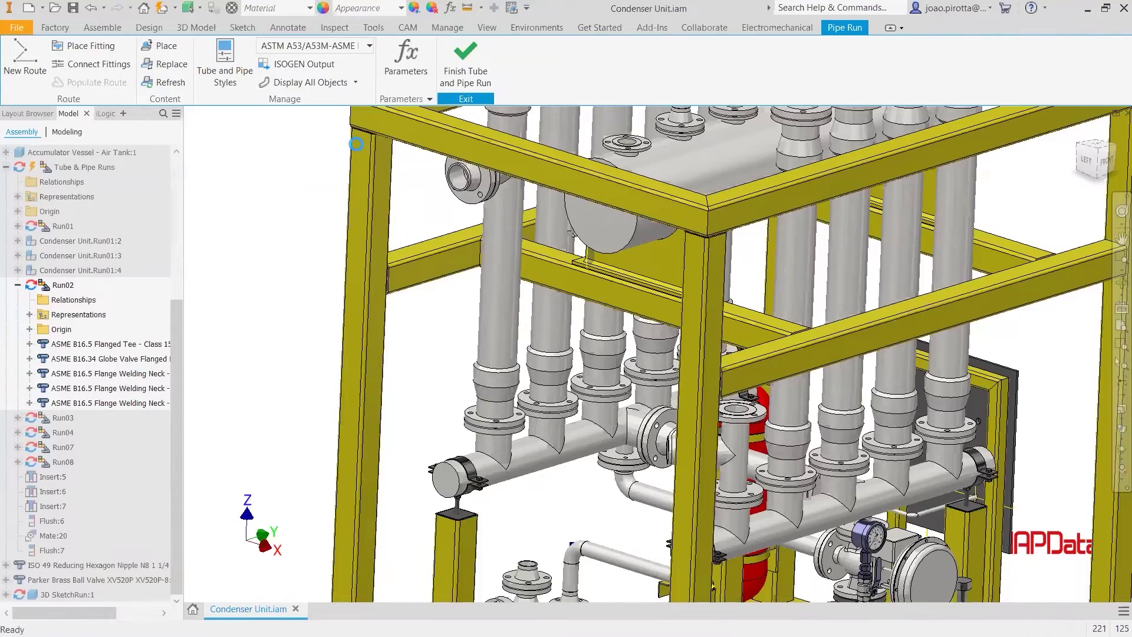
pyautogui.click(538, 44)
pyautogui.scroll(2, 540, 69)
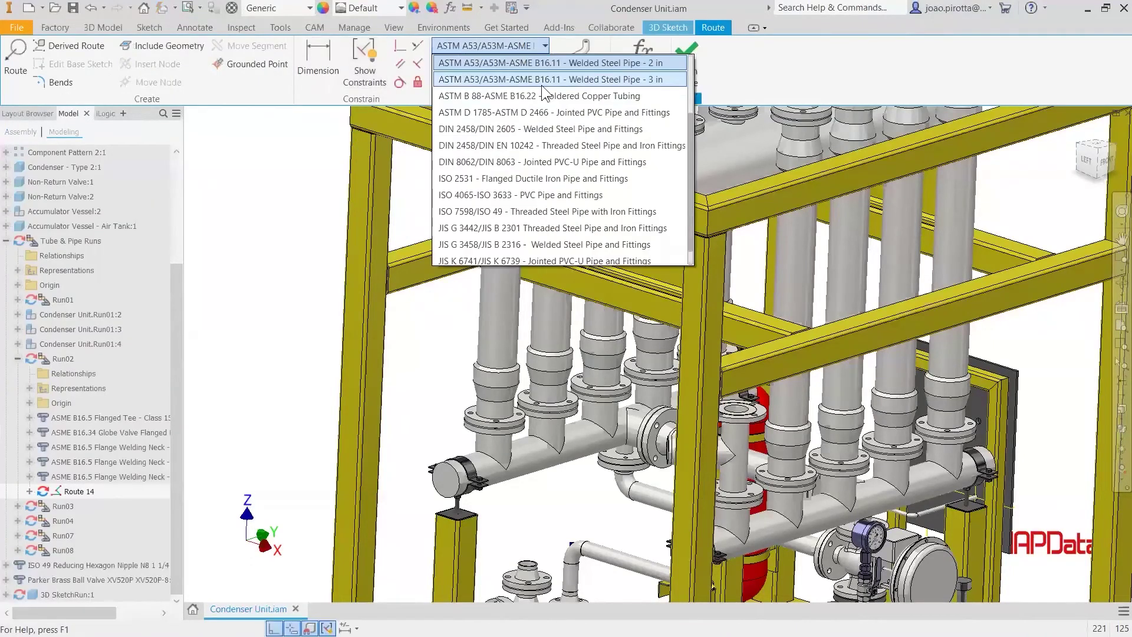
pyautogui.click(556, 62)
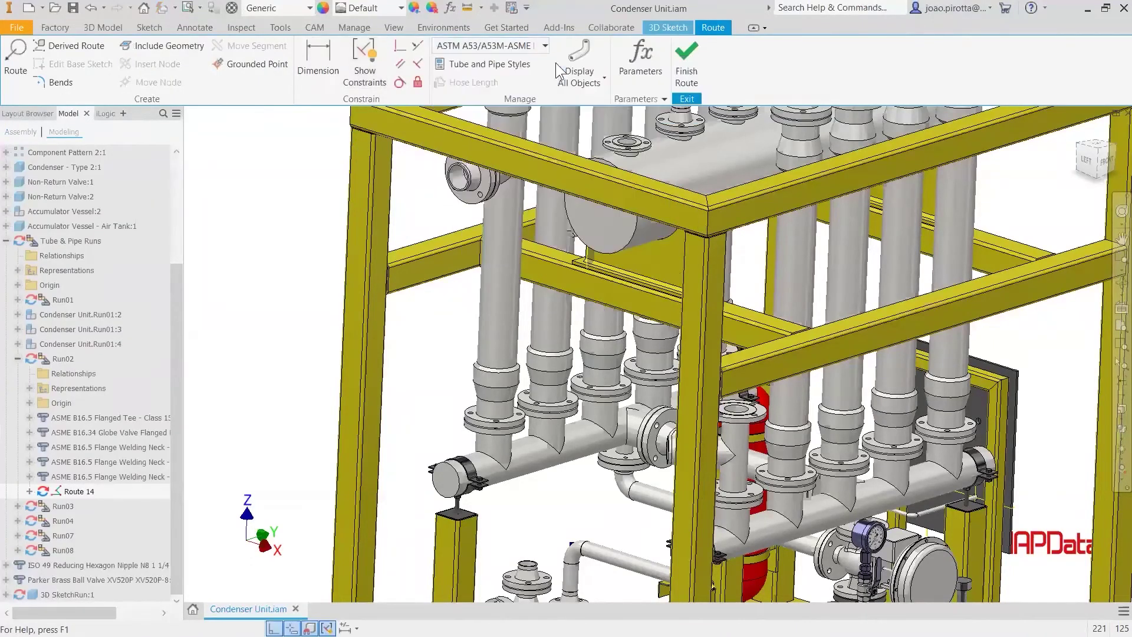
# Step: Start the route at the open end of the lower tee's weld neck flange
pyautogui.click(16, 59)
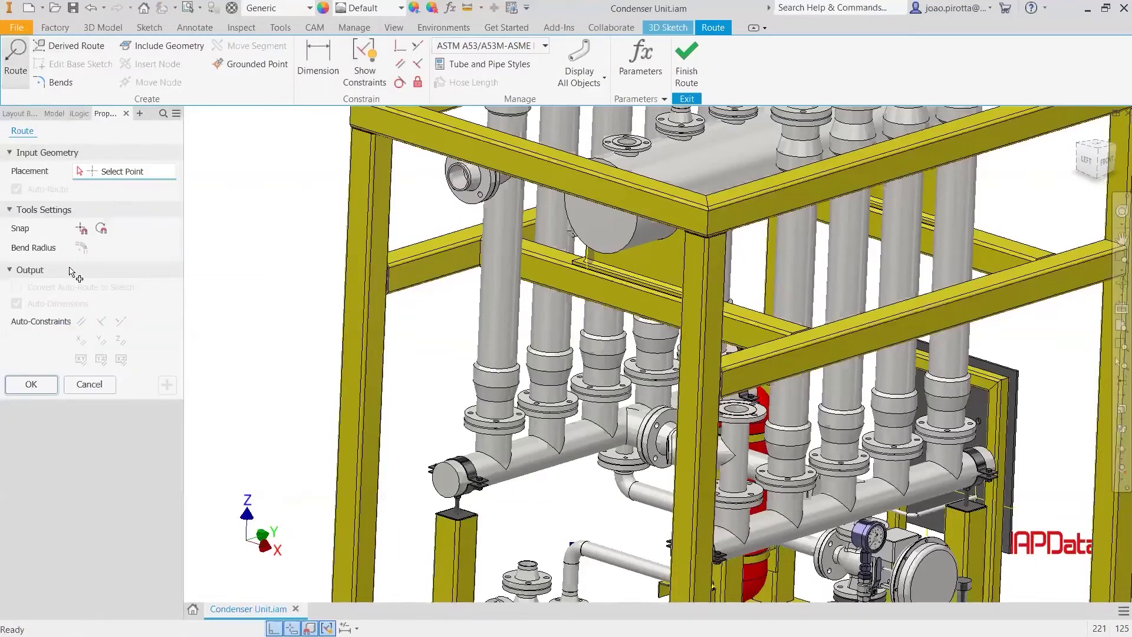
pyautogui.scroll(-2, 667, 475)
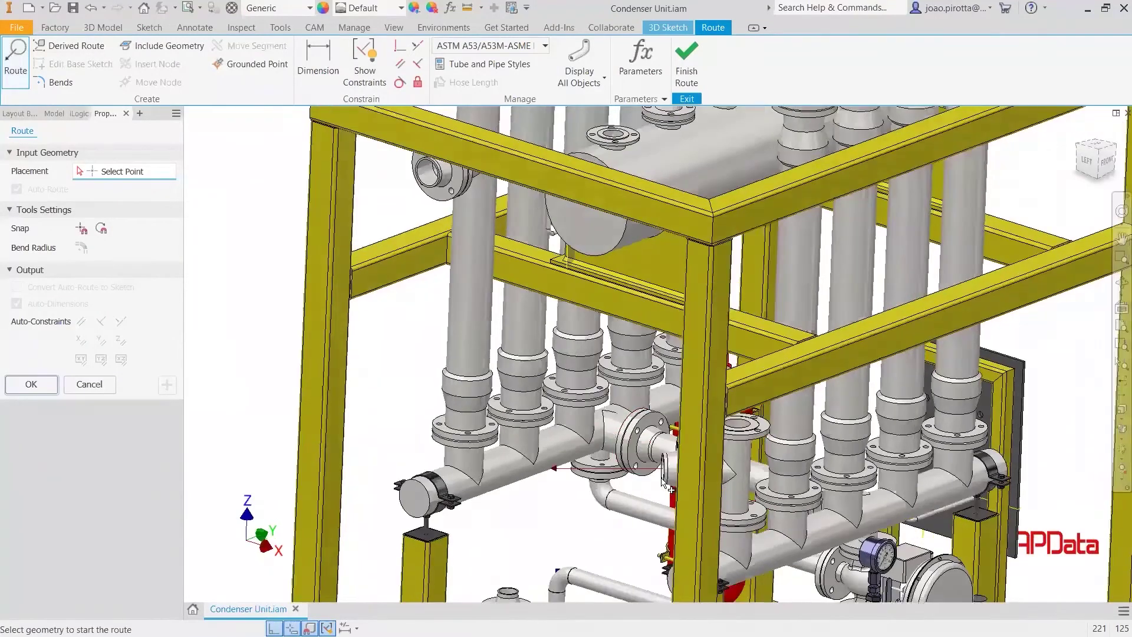
pyautogui.scroll(-4, 659, 492)
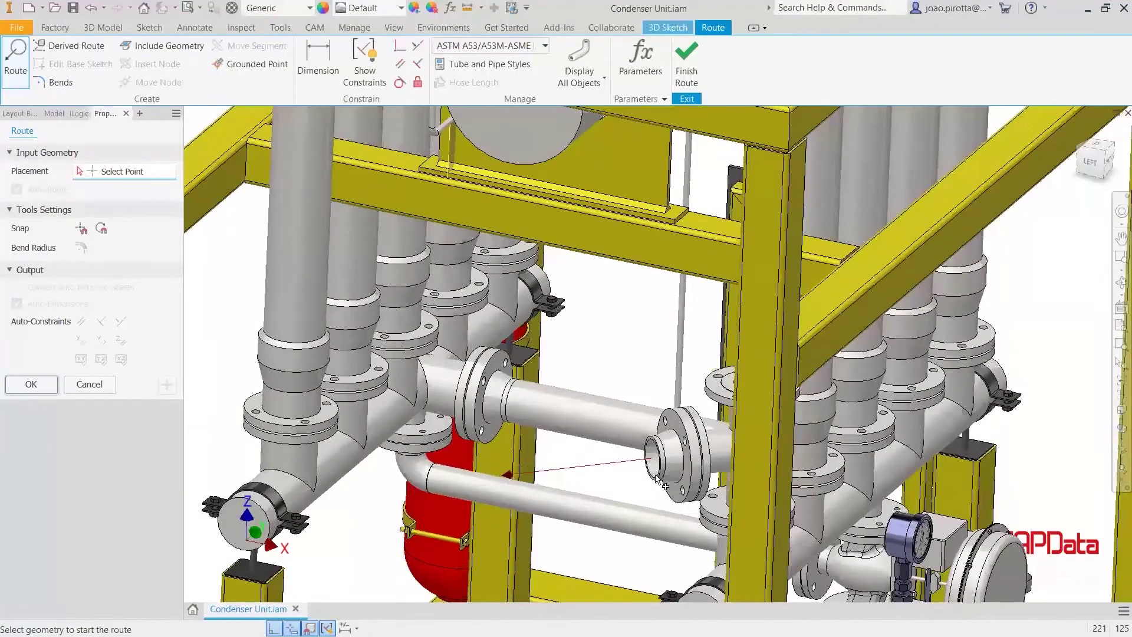
pyautogui.click(625, 506)
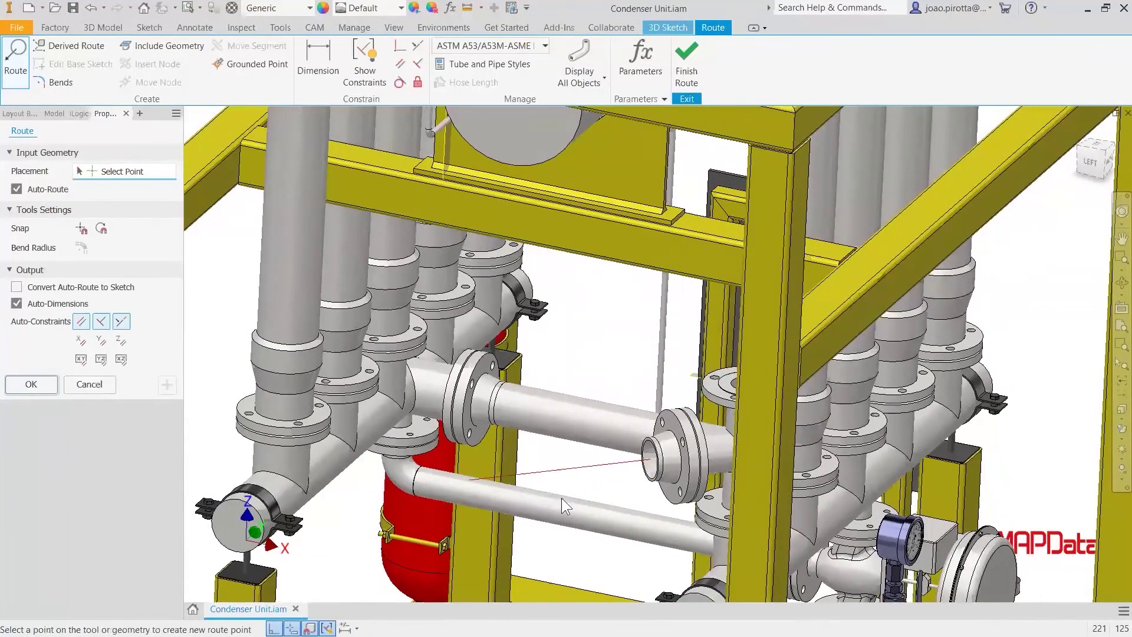
# Step: With Convert Auto-Route to Sketch enabled, end the route at the upper tee's weld neck flange and accept the four-segment solution
pyautogui.scroll(4, 257, 332)
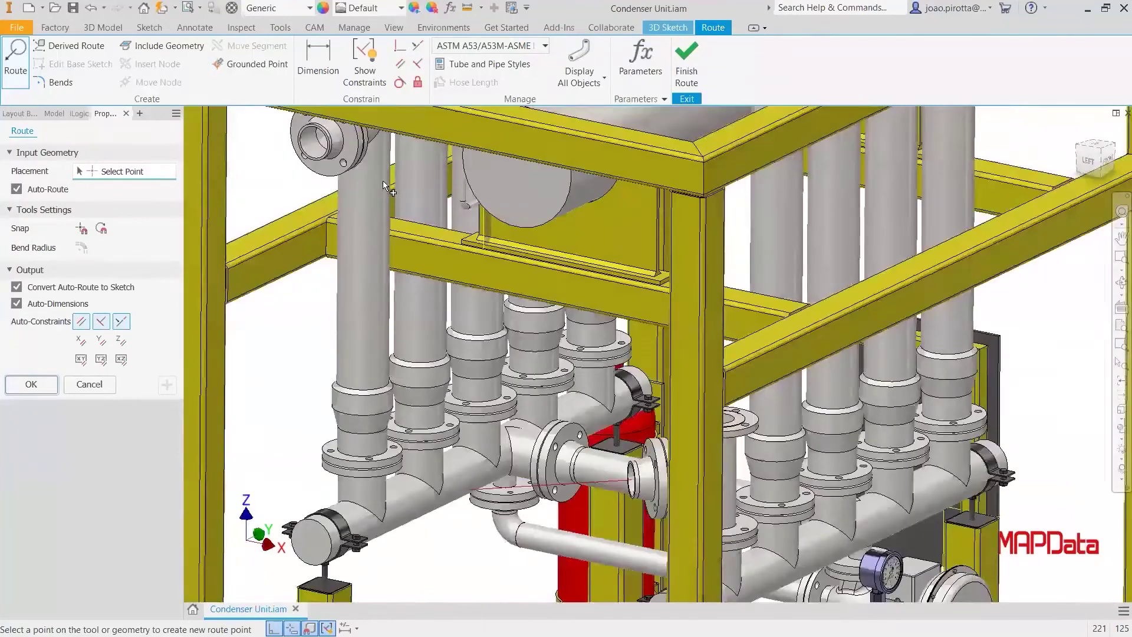
pyautogui.moveTo(383, 183); pyautogui.dragTo(432, 225, button='middle')
pyautogui.click(367, 187)
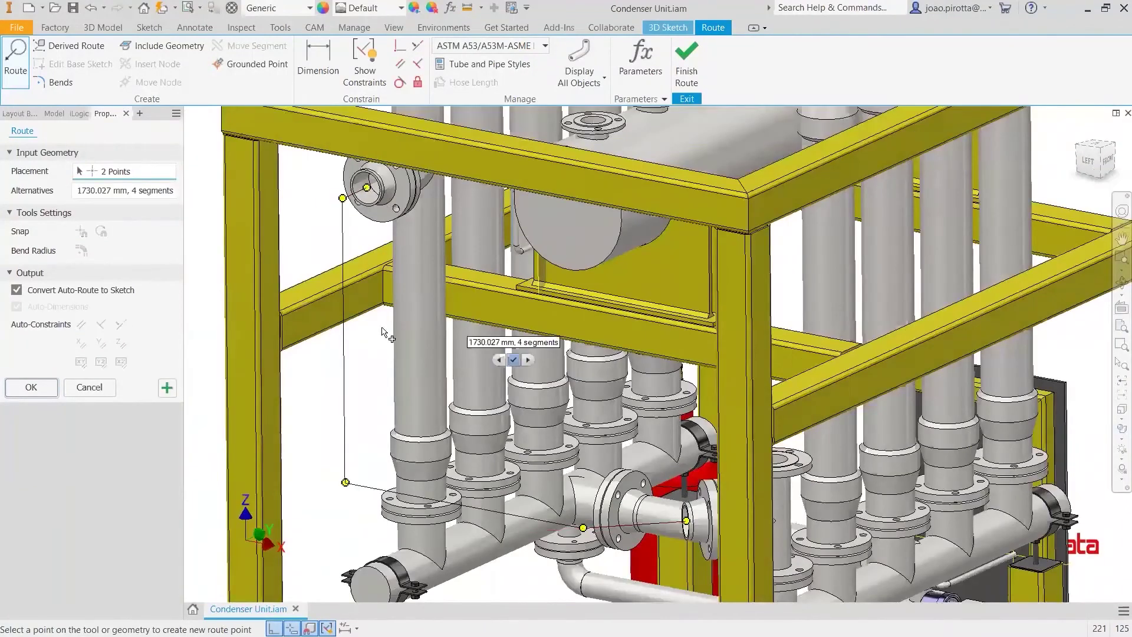
pyautogui.keyDown('shift'); pyautogui.moveTo(425, 355); pyautogui.dragTo(507, 380, button='middle'); pyautogui.keyUp('shift')
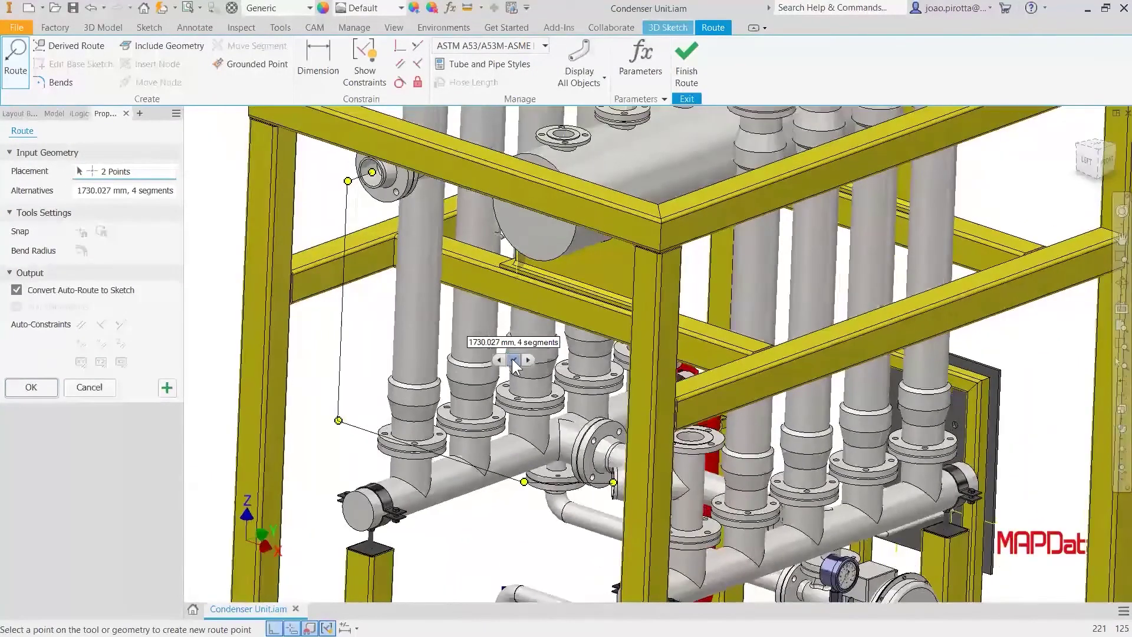
pyautogui.press('Return')
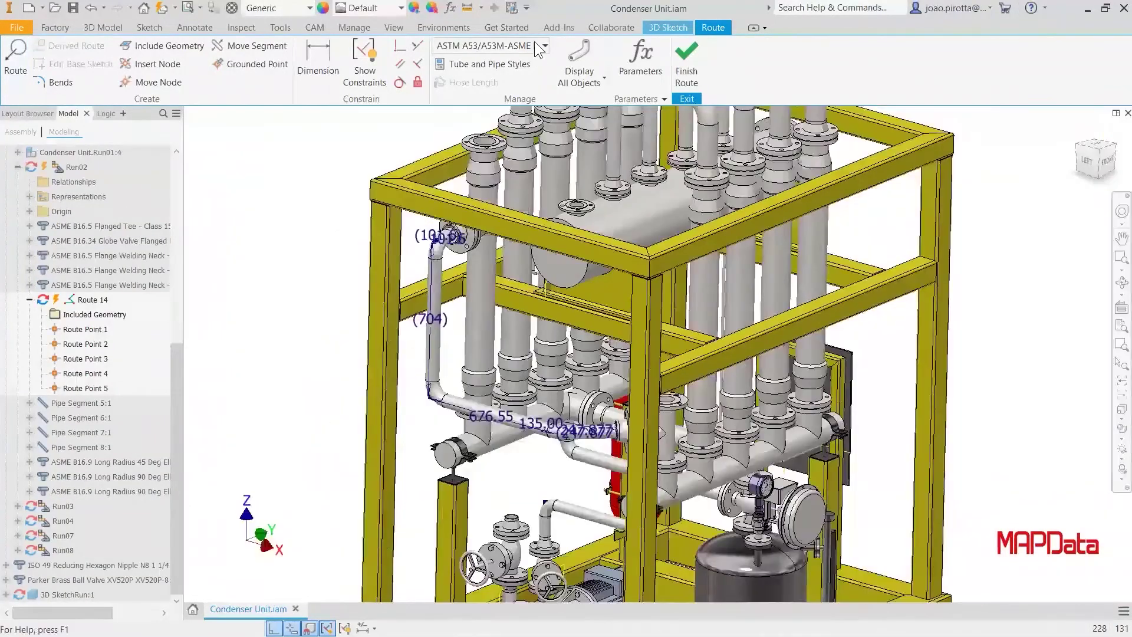
# Step: Try to switch Route 14 to the ASTM A53/A53M-ASME B16.11 - Welded Steel Pipe - 3 in style and finish the route
pyautogui.click(544, 46)
pyautogui.click(541, 80)
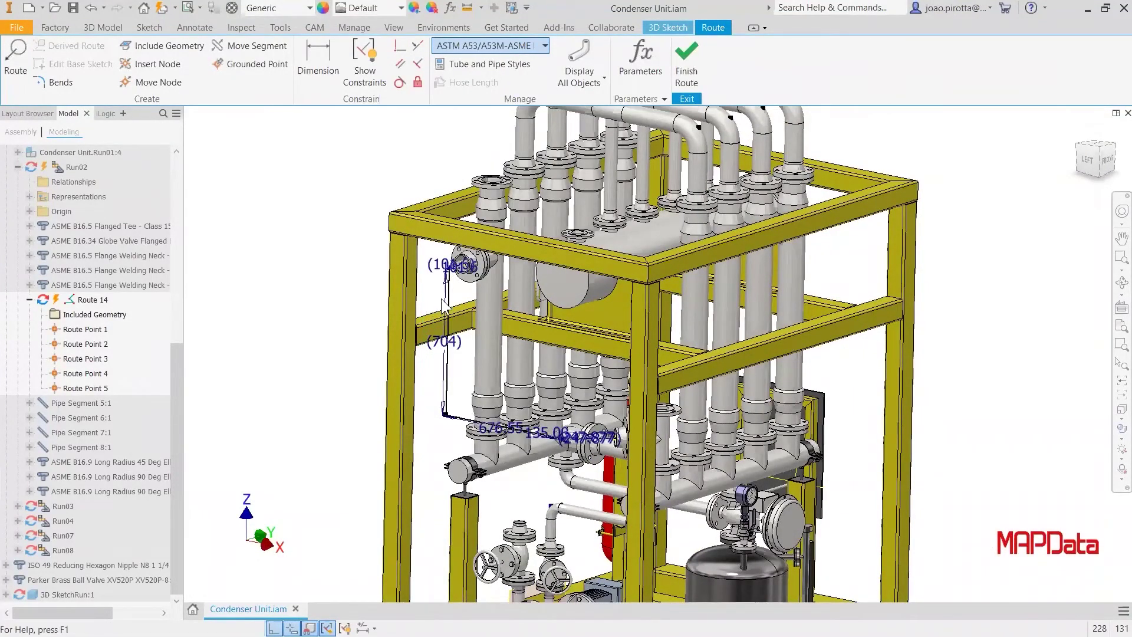
pyautogui.click(686, 59)
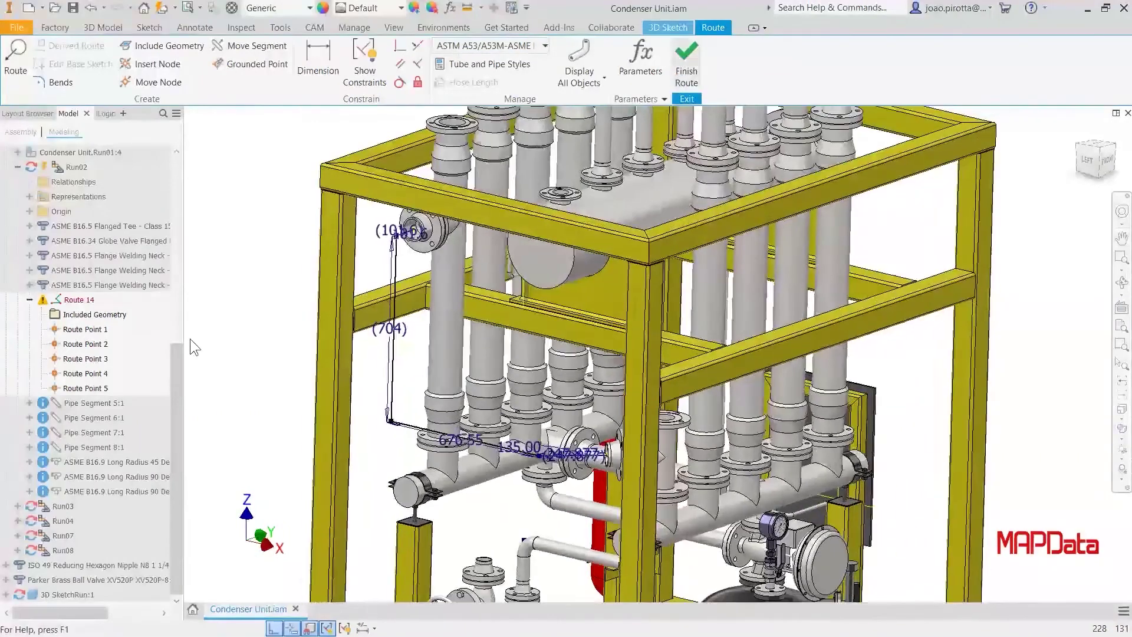
pyautogui.click(752, 484)
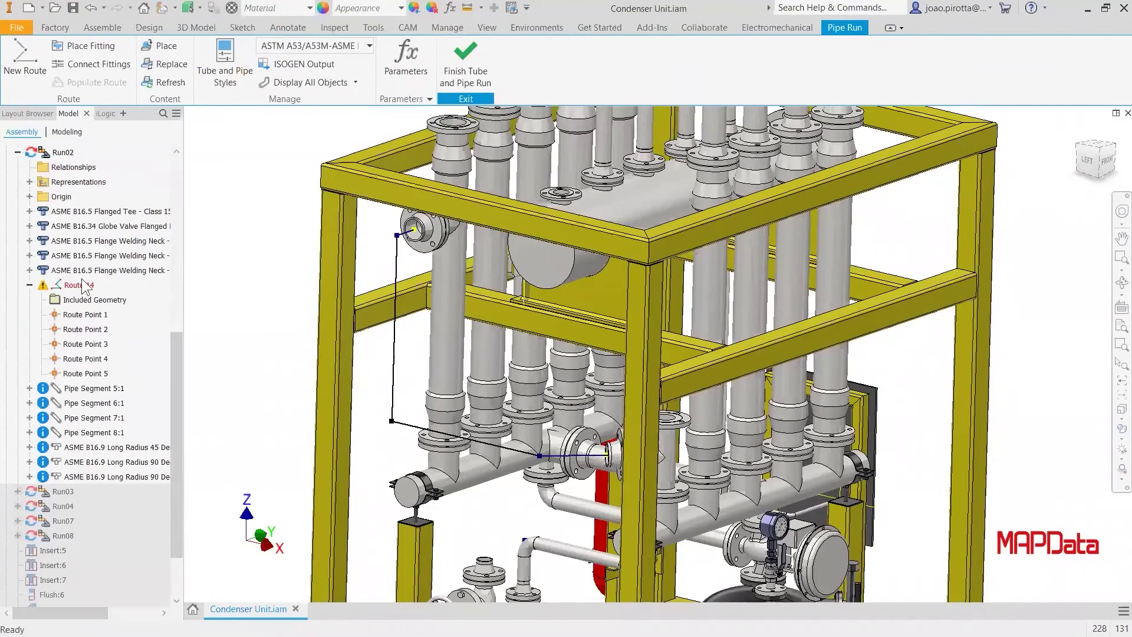
# Step: Undo Route 14's geometry and set the empty route's style to ASTM A53/A53M-ASME B16.11 - Welded Steel Pipe - 3 in
pyautogui.click(91, 9)
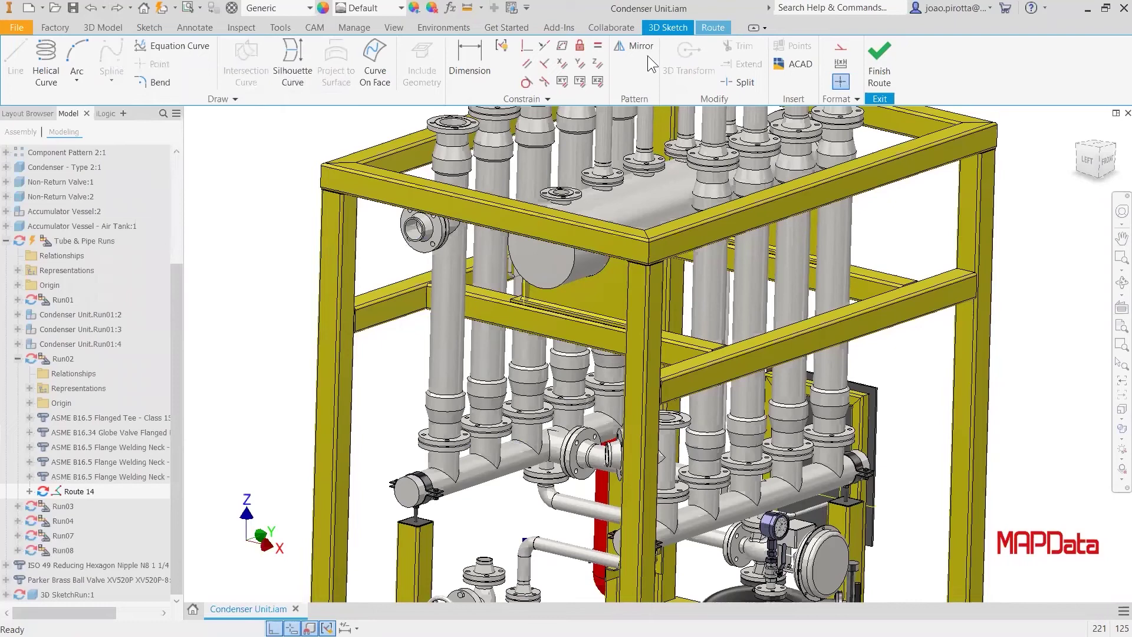
pyautogui.click(712, 28)
pyautogui.click(543, 47)
pyautogui.click(554, 80)
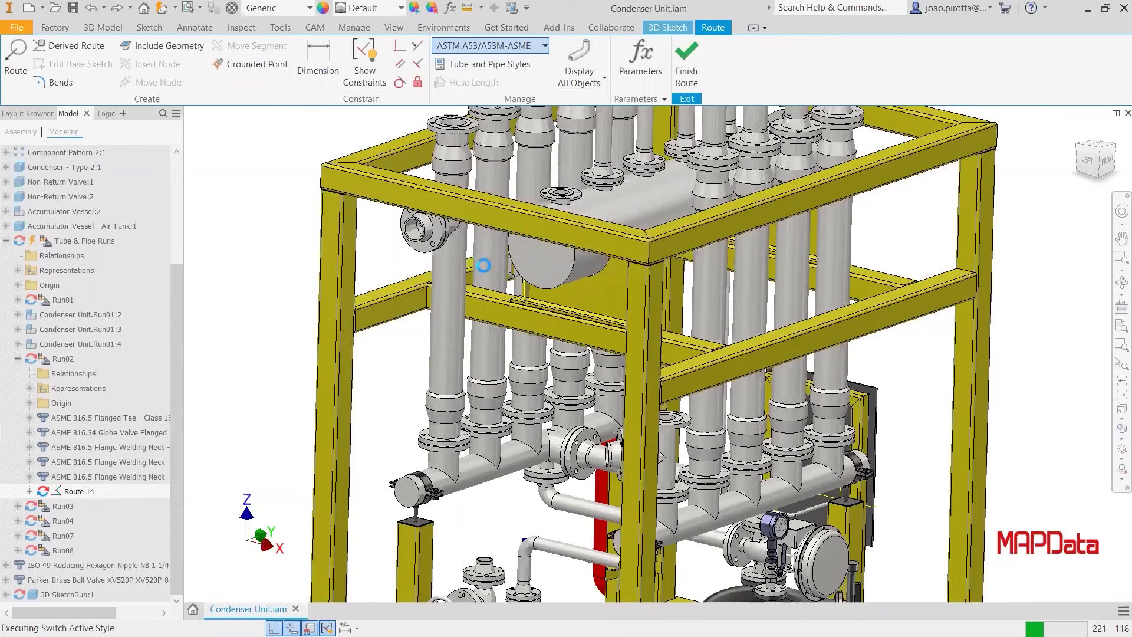
# Step: Start the route at the open end of the upper tee's weld neck flange
pyautogui.click(17, 59)
pyautogui.scroll(2, 321, 212)
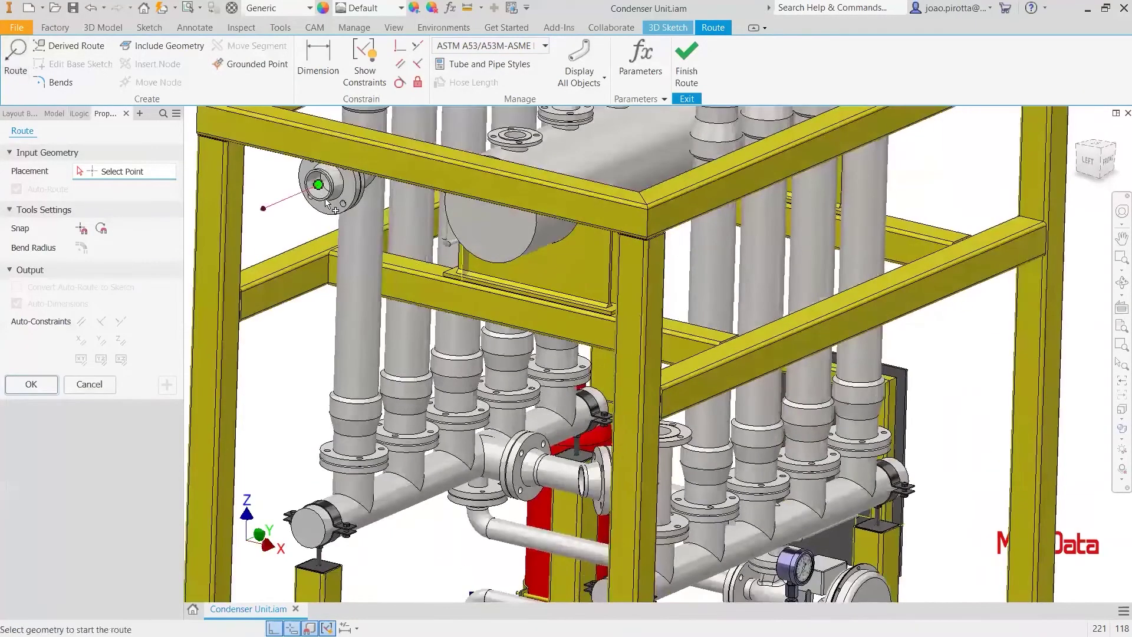
pyautogui.click(328, 203)
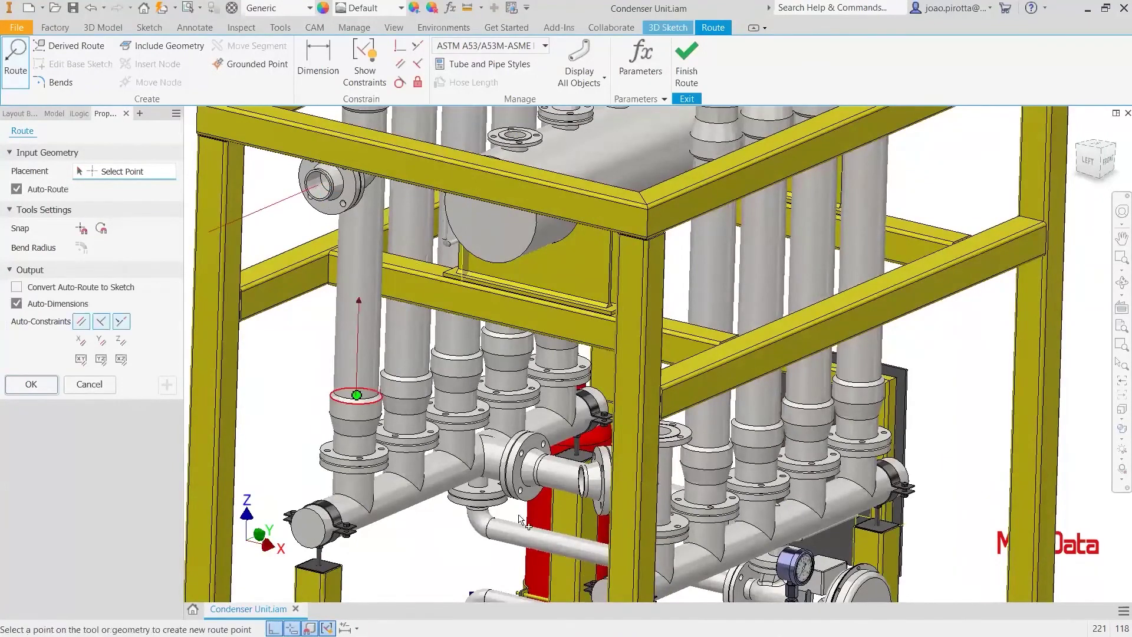
pyautogui.scroll(5, 549, 494)
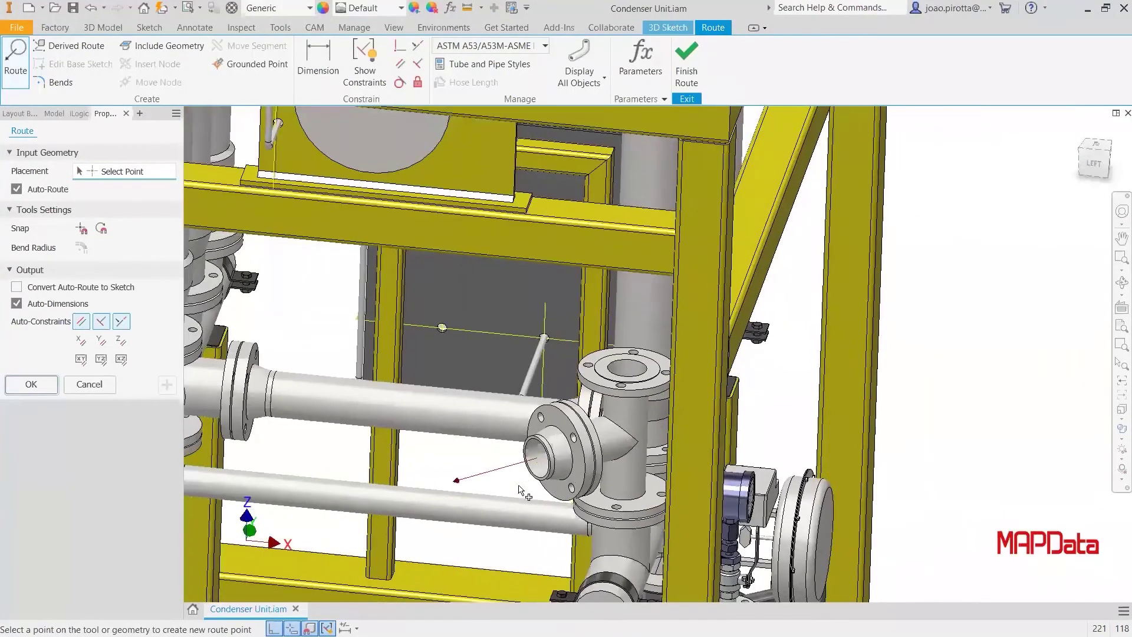
# Step: Enable Convert Auto-Route to Sketch and route between the two tees' weld neck flanges, accepting the 1783.909 mm, four-segment solution
pyautogui.scroll(-5, 262, 296)
pyautogui.click(66, 288)
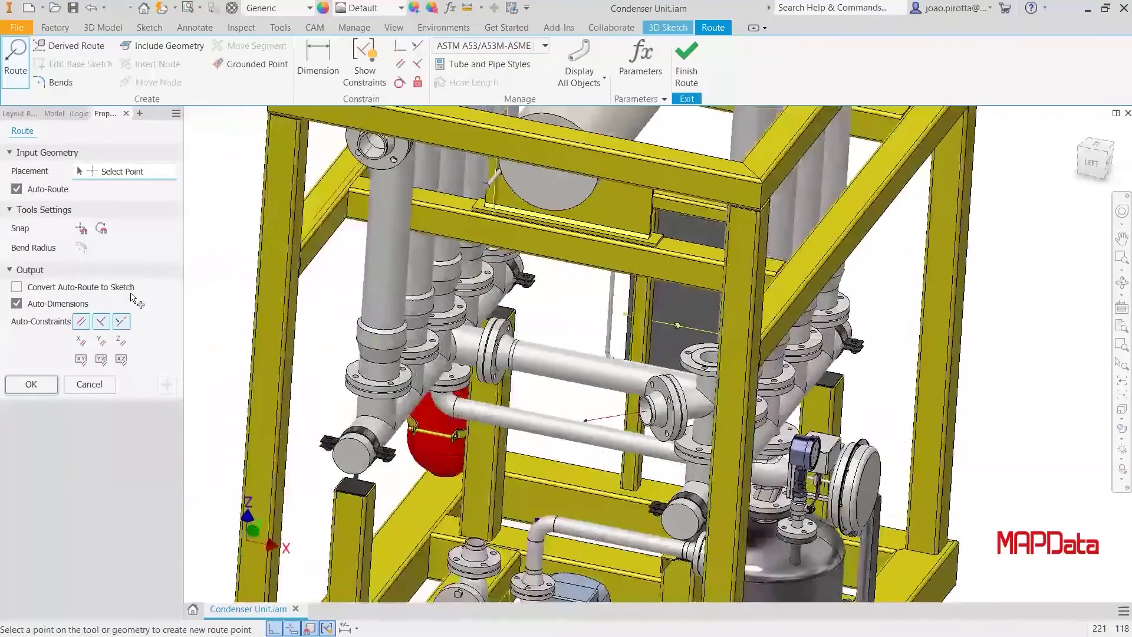
pyautogui.scroll(2, 365, 248)
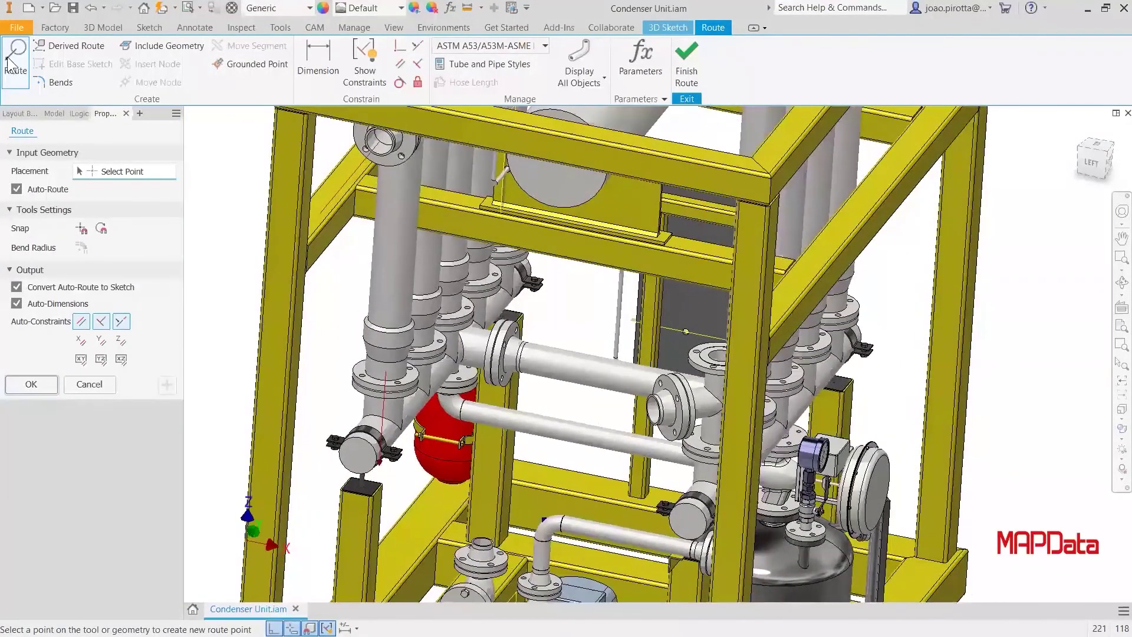
pyautogui.press('Escape')
pyautogui.press('Return')
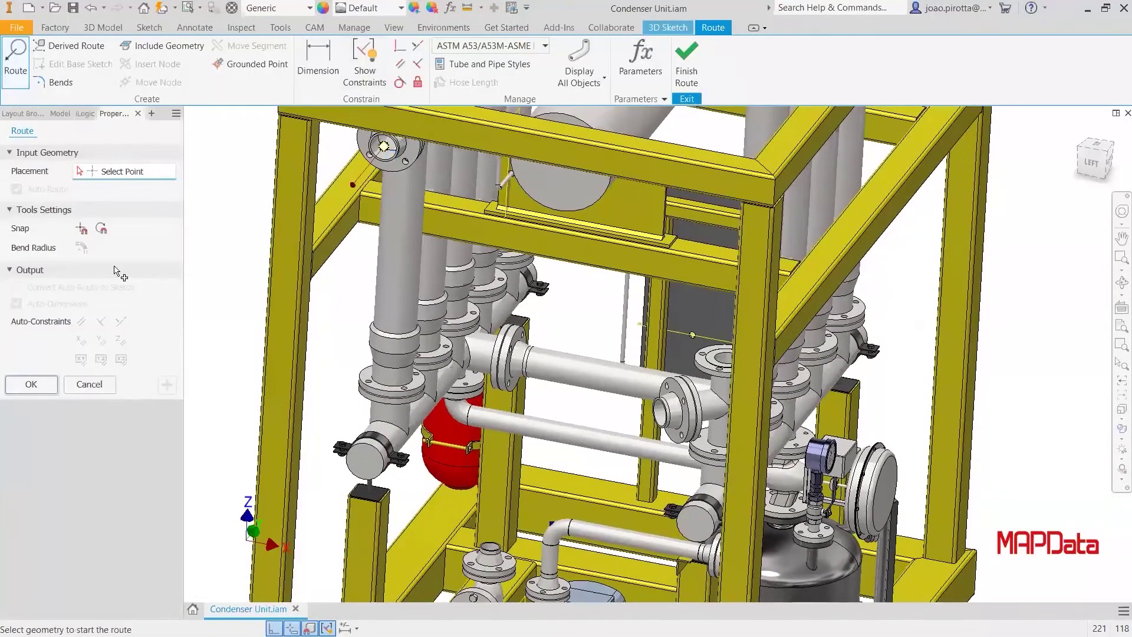
pyautogui.click(82, 290)
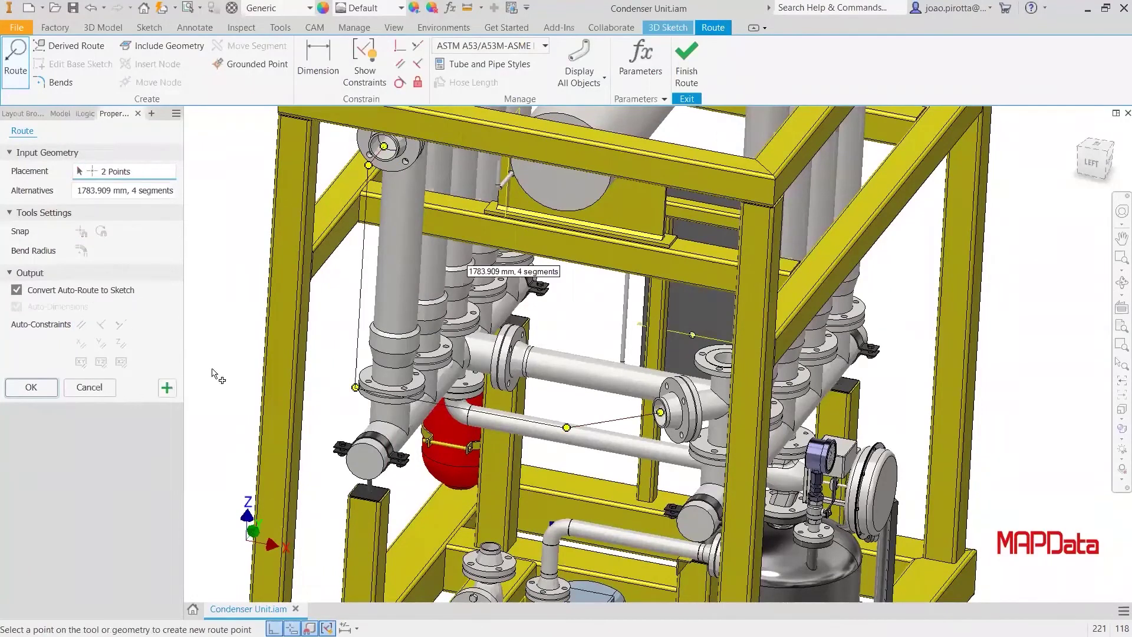
pyautogui.click(42, 387)
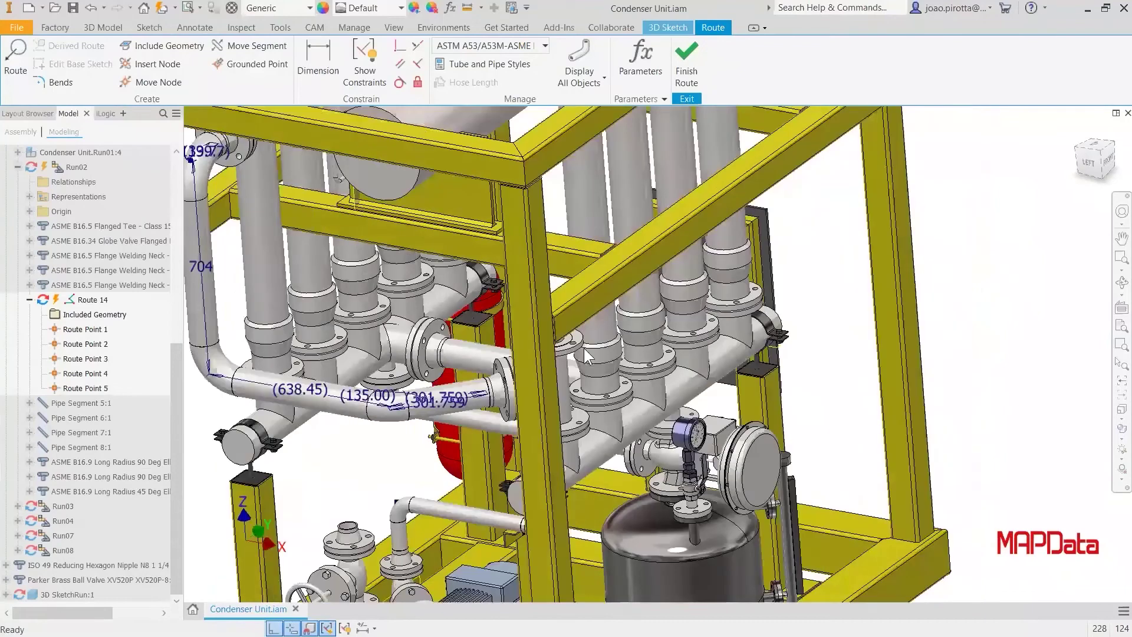
# Step: Inspect the generated pipe, finish Route 14 and accept the proposed conduit file names and part number settings
pyautogui.scroll(-3, 583, 348)
pyautogui.scroll(5, 348, 263)
pyautogui.keyDown('shift'); pyautogui.moveTo(510, 333); pyautogui.dragTo(650, 428, button='middle'); pyautogui.keyUp('shift')
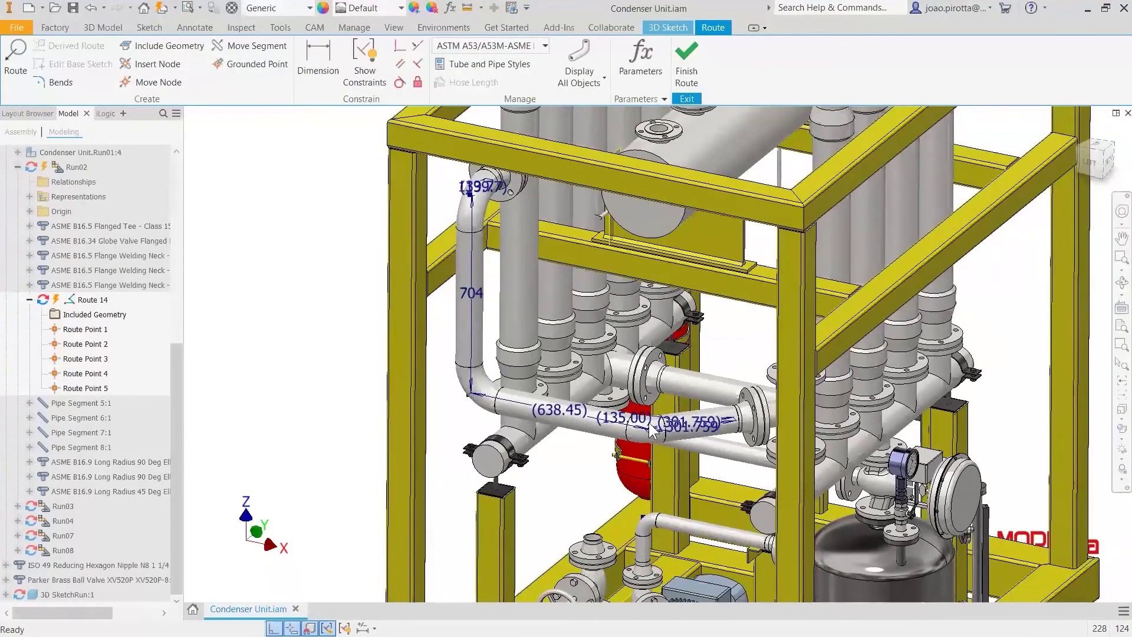
pyautogui.scroll(5, 649, 423)
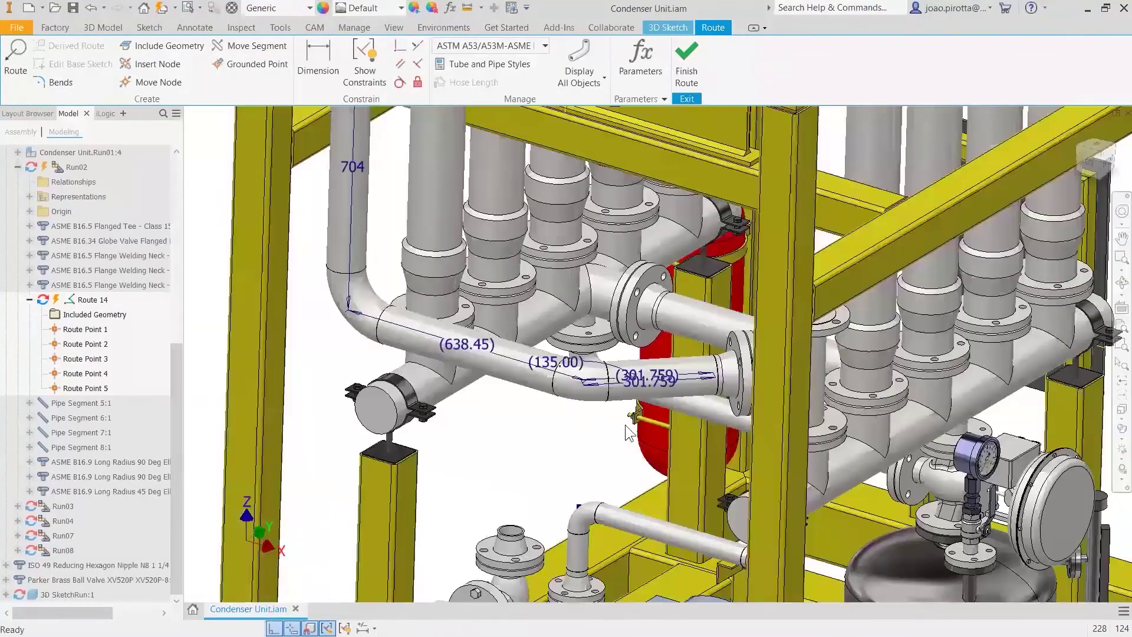
pyautogui.scroll(-3, 630, 434)
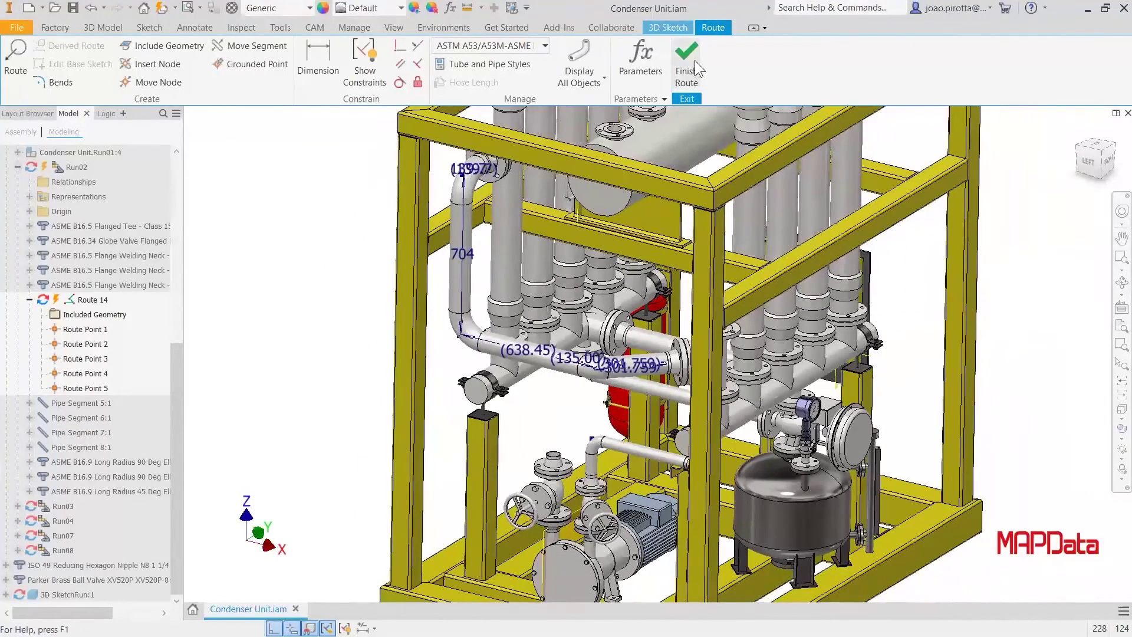
pyautogui.click(693, 60)
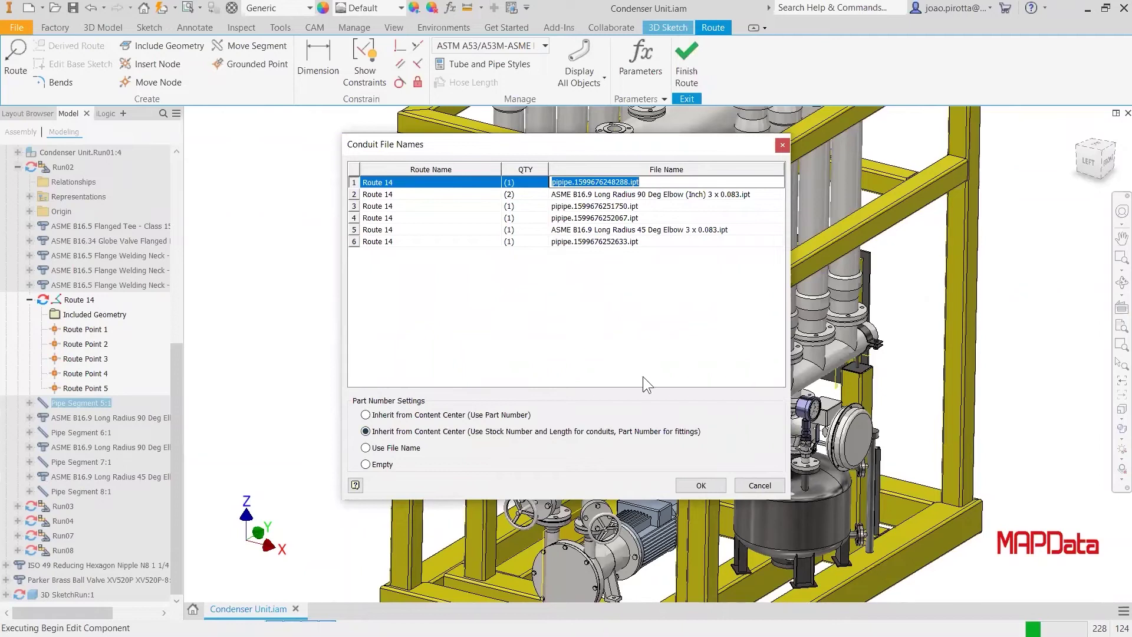
pyautogui.click(699, 485)
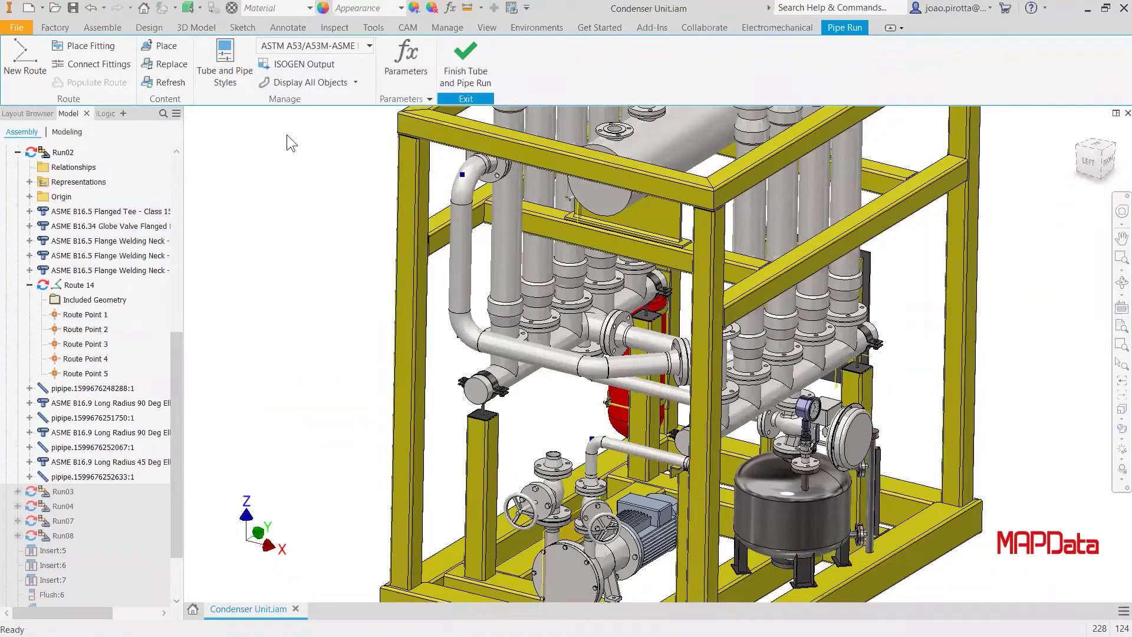
# Step: Review the pipe and elbow entries in Run02's Bill of Materials, then close it
pyautogui.click(109, 27)
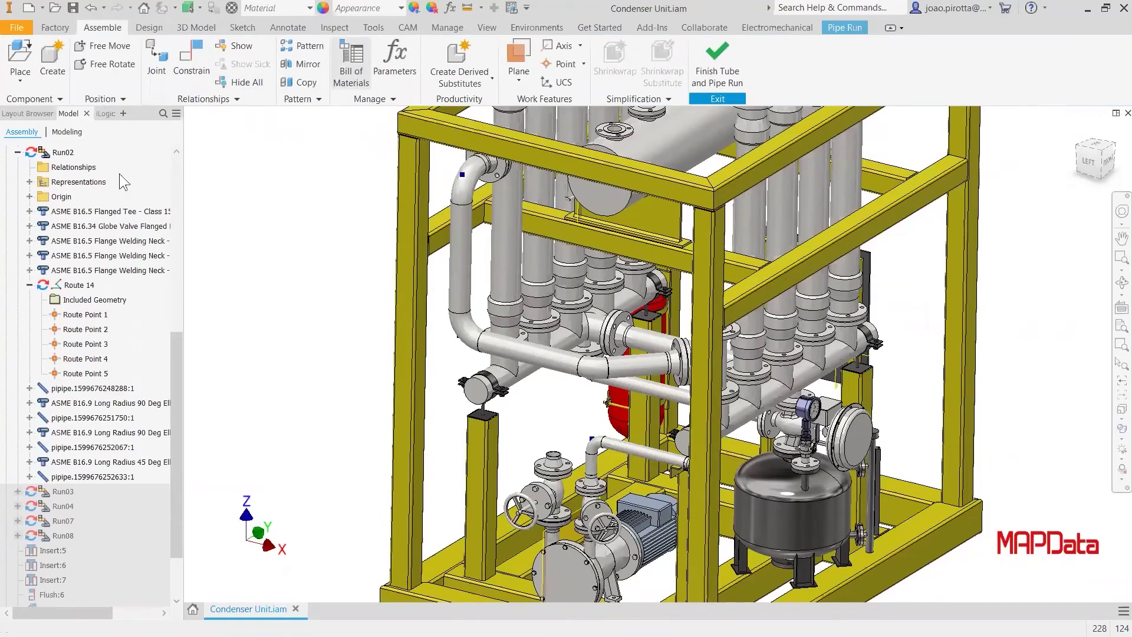
pyautogui.click(83, 158)
pyautogui.click(175, 151)
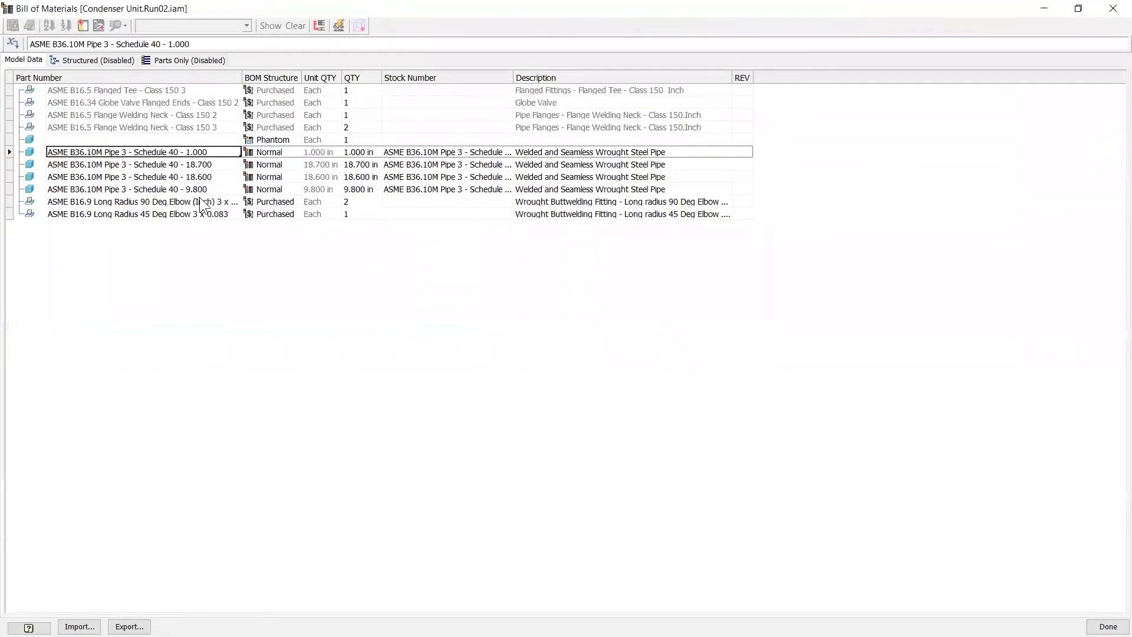
pyautogui.press('Escape')
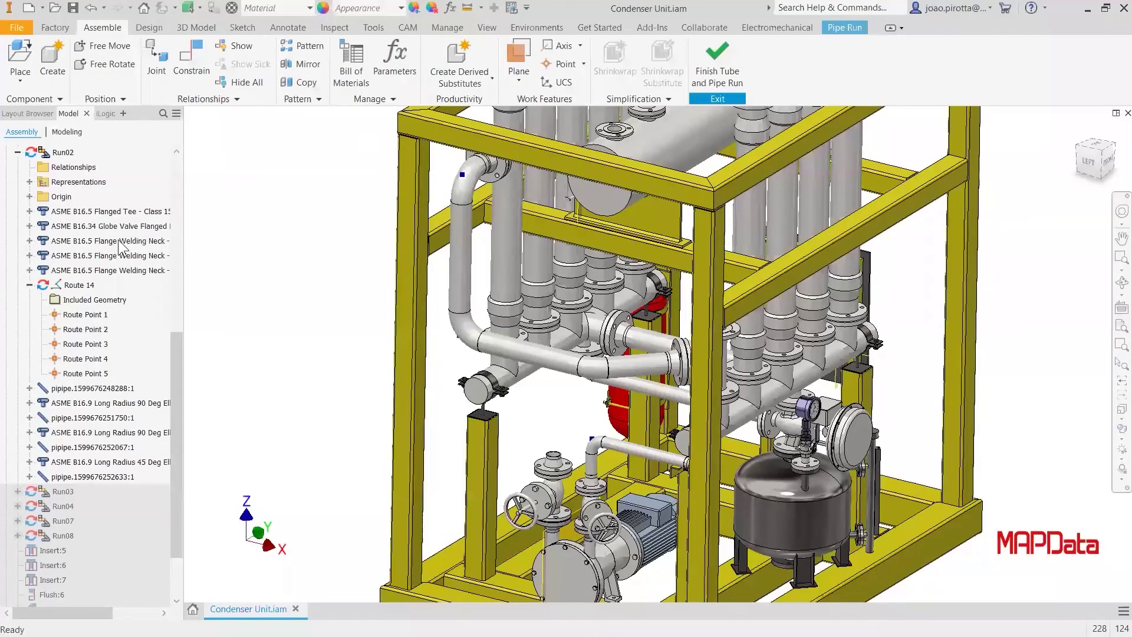
# Step: Return to the top-level assembly and review the Tube & Pipe Settings of Tube & Pipe Runs without changing them
pyautogui.scroll(3, 54, 255)
pyautogui.doubleClick(56, 254)
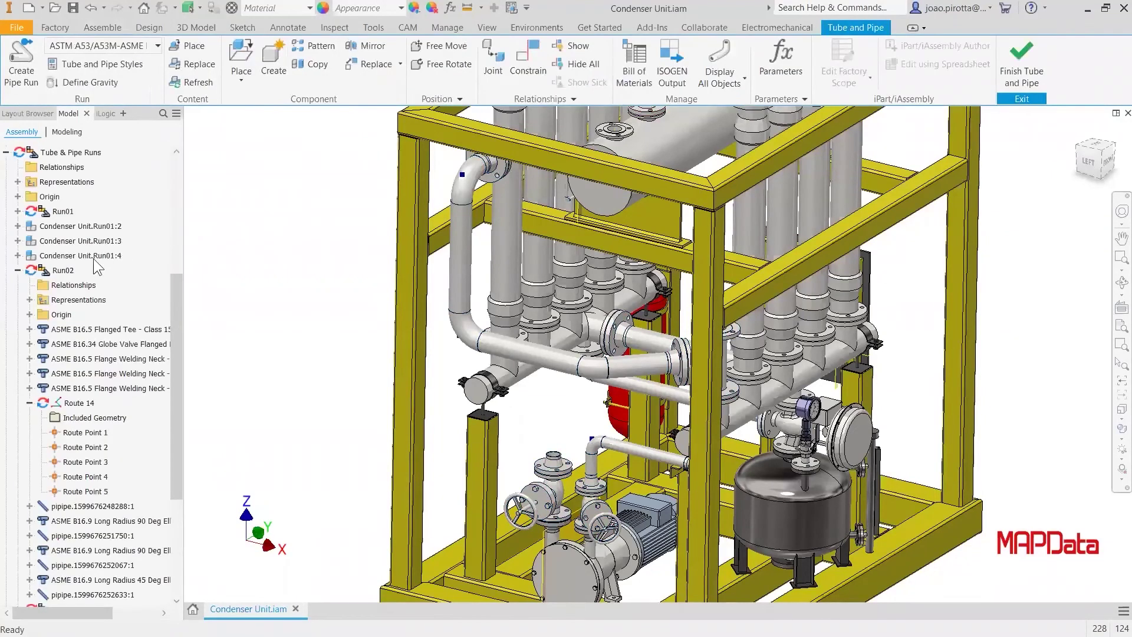
pyautogui.scroll(2, 88, 253)
pyautogui.click(77, 242)
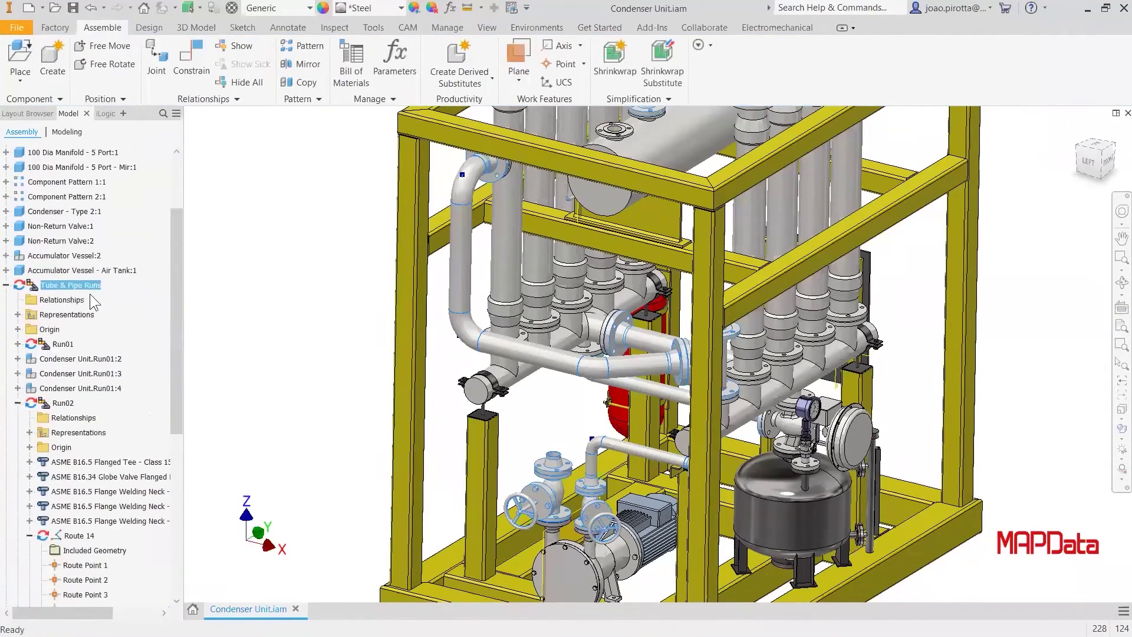
pyautogui.rightClick(96, 293)
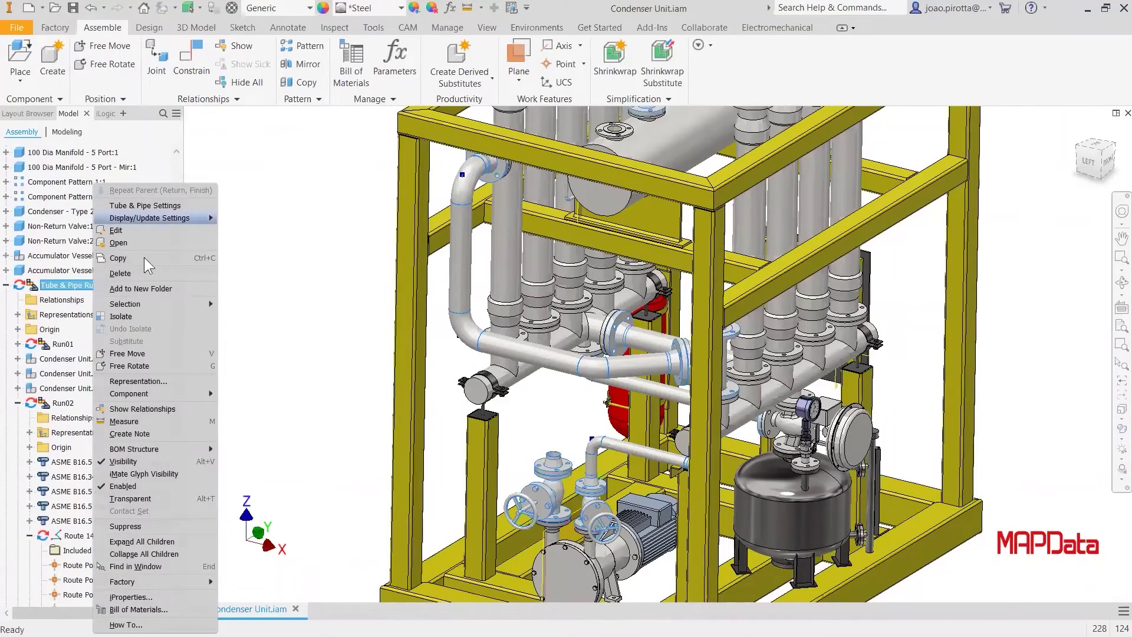
pyautogui.click(164, 205)
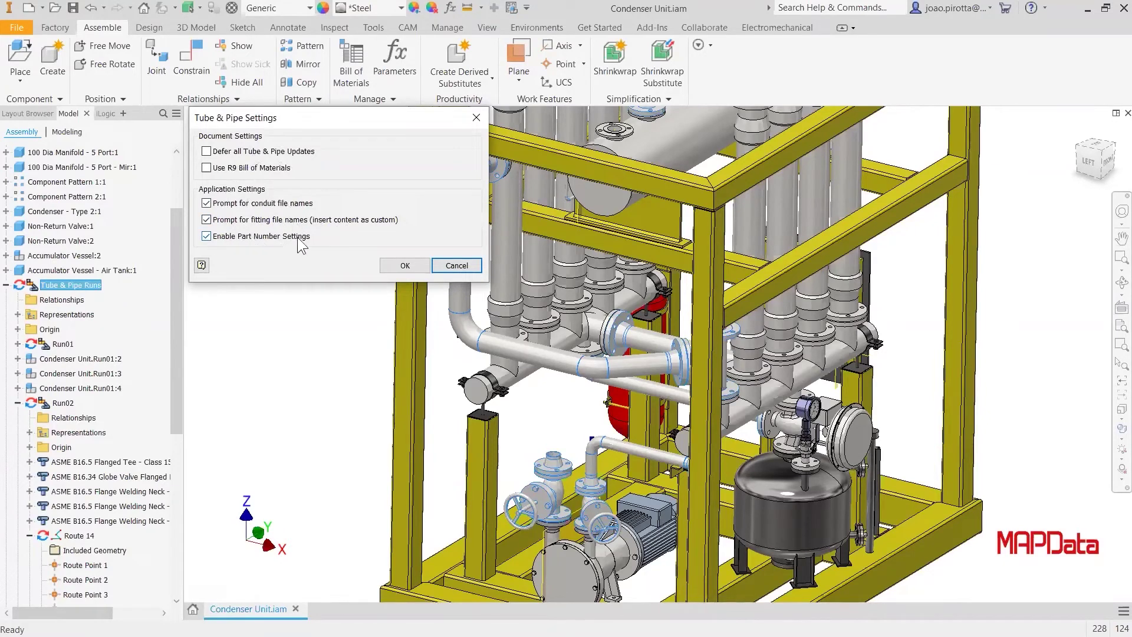
pyautogui.click(482, 121)
# Step: Activate Run02 for editing and collapse Route 14 in the model tree
pyautogui.doubleClick(63, 403)
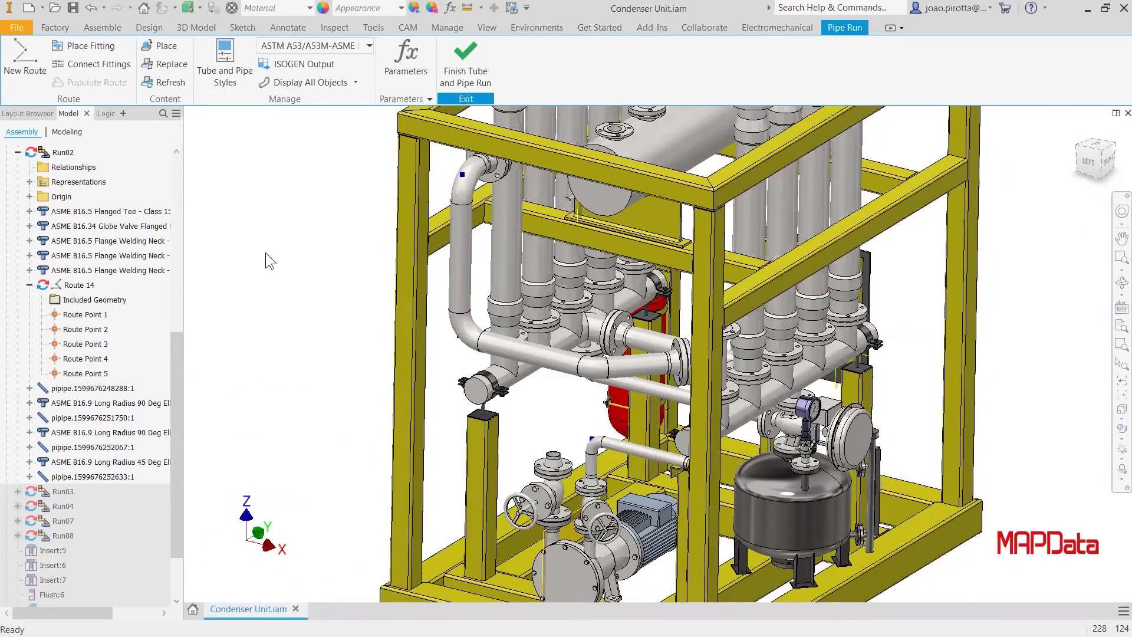
pyautogui.click(30, 284)
pyautogui.scroll(-3, 373, 284)
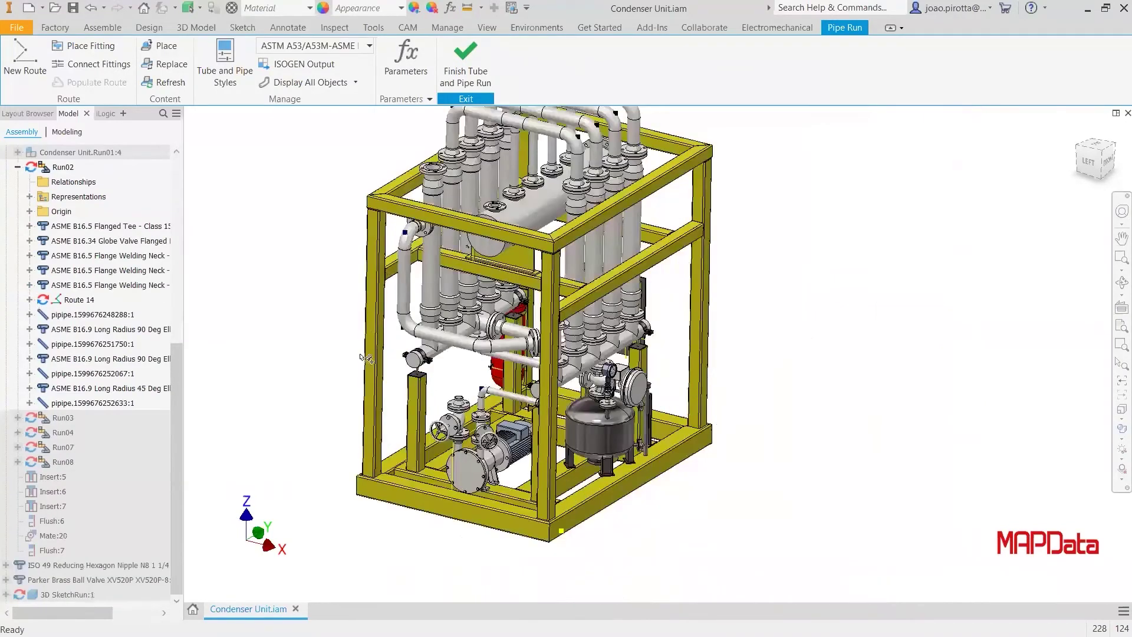
pyautogui.click(475, 215)
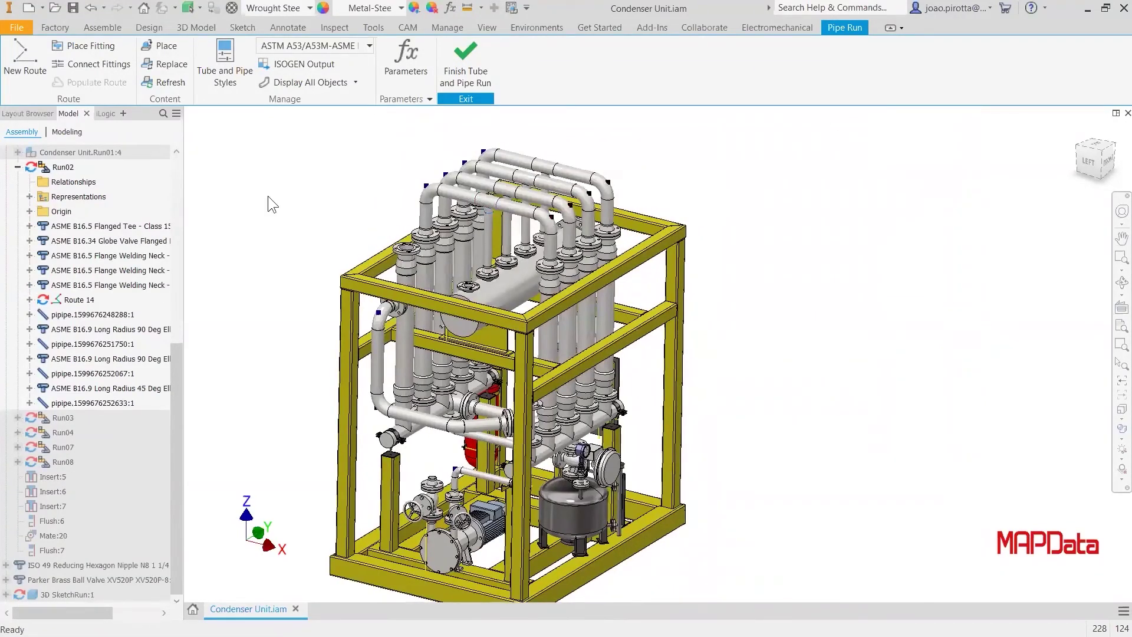
# Step: Try to insert an ASME B16.9 Reducing Outlet Tee into the lower horizontal pipe of Route 14
pyautogui.click(77, 47)
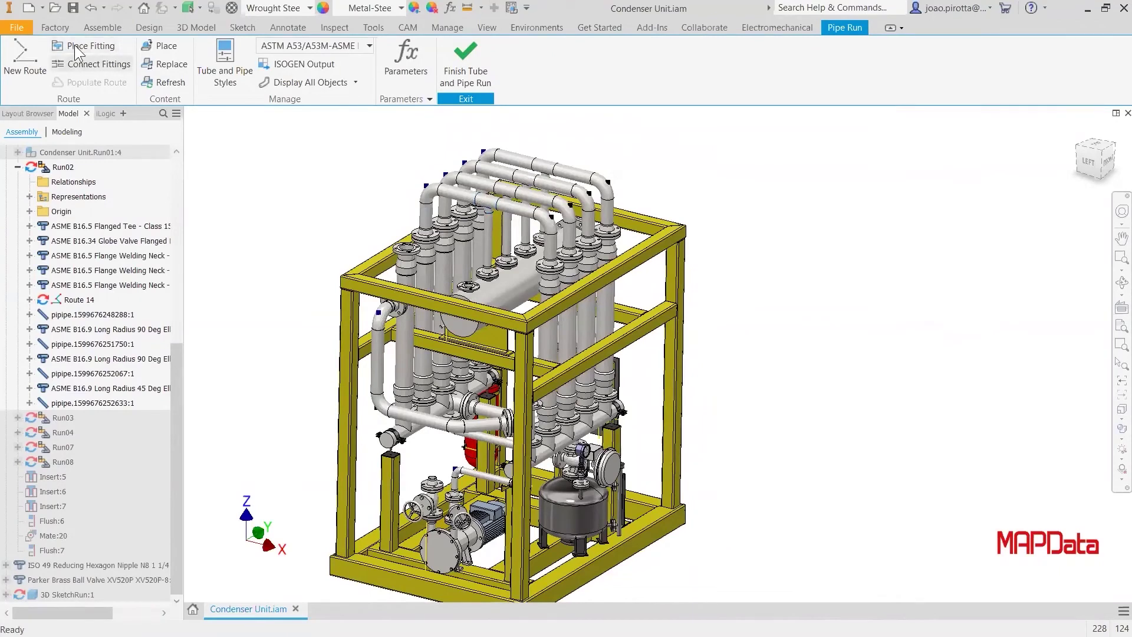
pyautogui.scroll(3, 236, 324)
pyautogui.rightClick(239, 318)
pyautogui.click(263, 348)
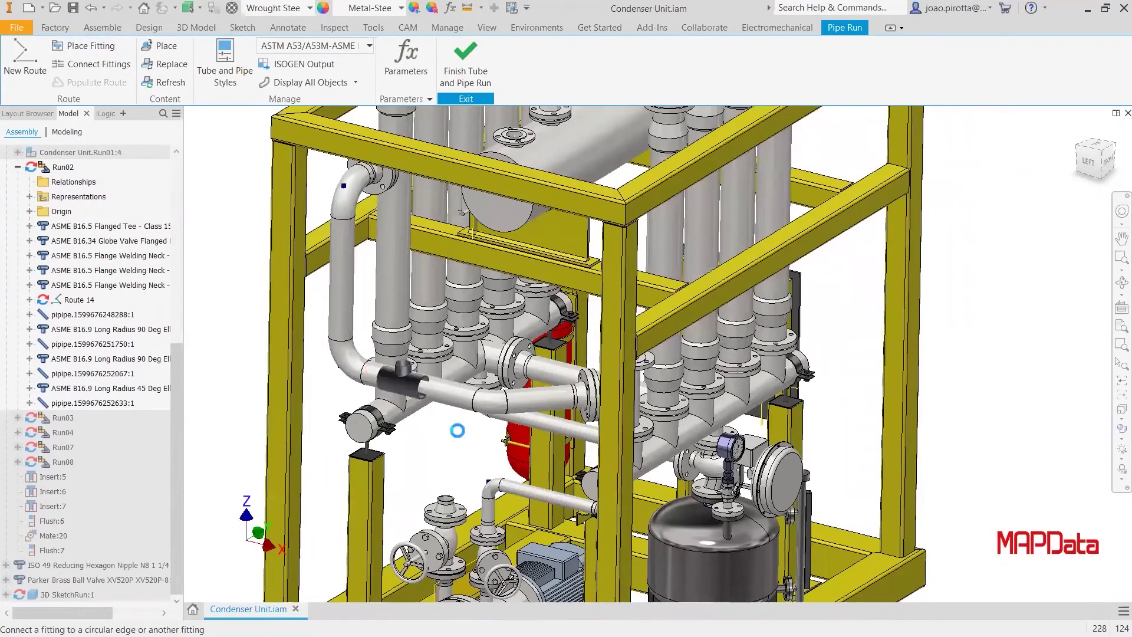
pyautogui.keyDown('shift'); pyautogui.moveTo(472, 429); pyautogui.dragTo(512, 362, button='middle'); pyautogui.keyUp('shift')
pyautogui.click(538, 369)
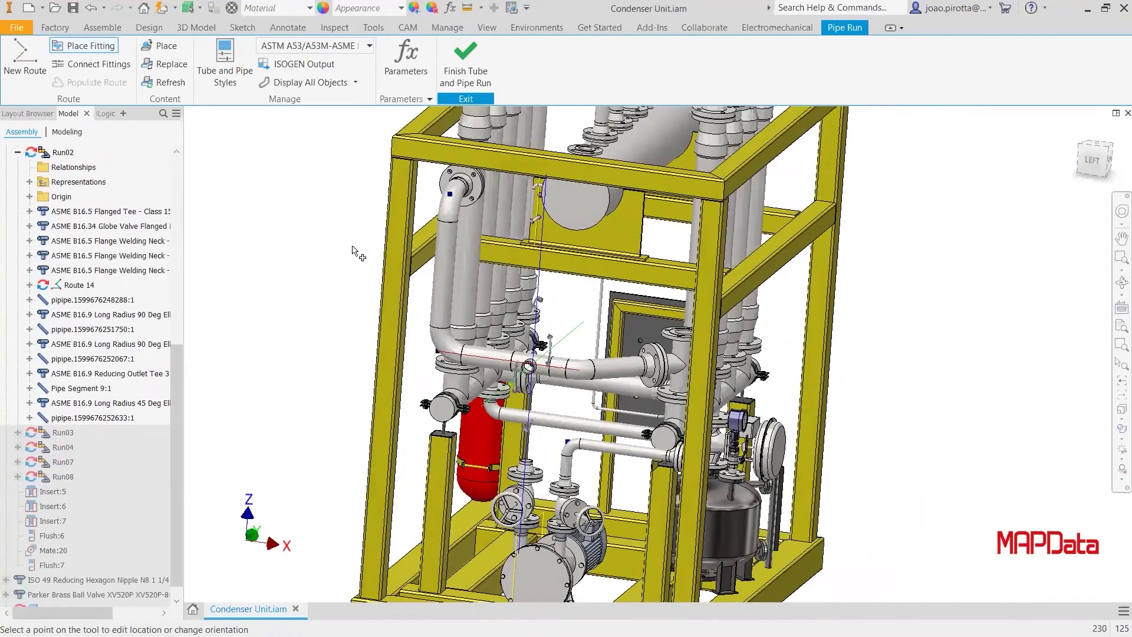
# Step: Check the inserted tee's alignment with the valve flange below from the left view, then remove the tee
pyautogui.scroll(5, 526, 376)
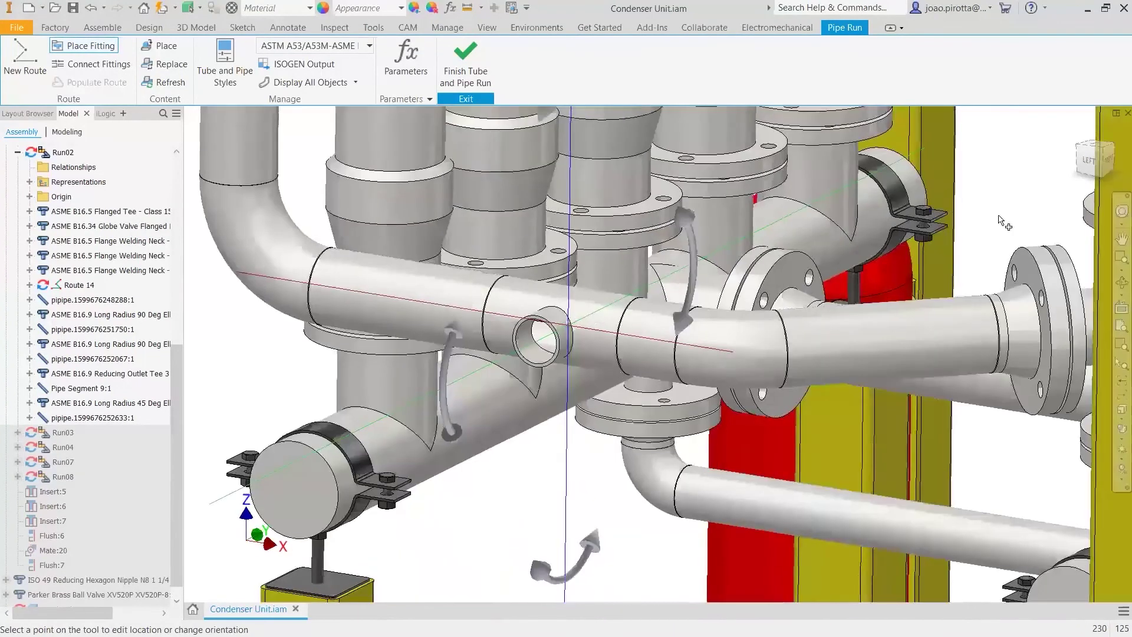
pyautogui.click(1077, 129)
pyautogui.click(1095, 165)
pyautogui.scroll(-10, 735, 398)
pyautogui.scroll(8, 727, 443)
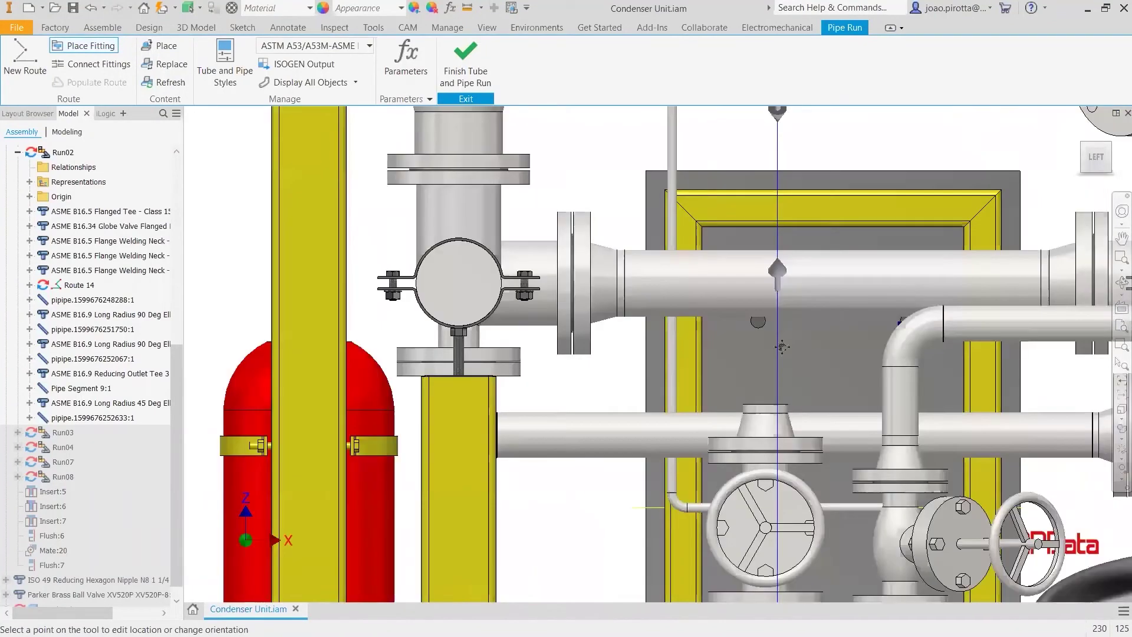
pyautogui.scroll(-3, 782, 347)
pyautogui.scroll(2, 629, 278)
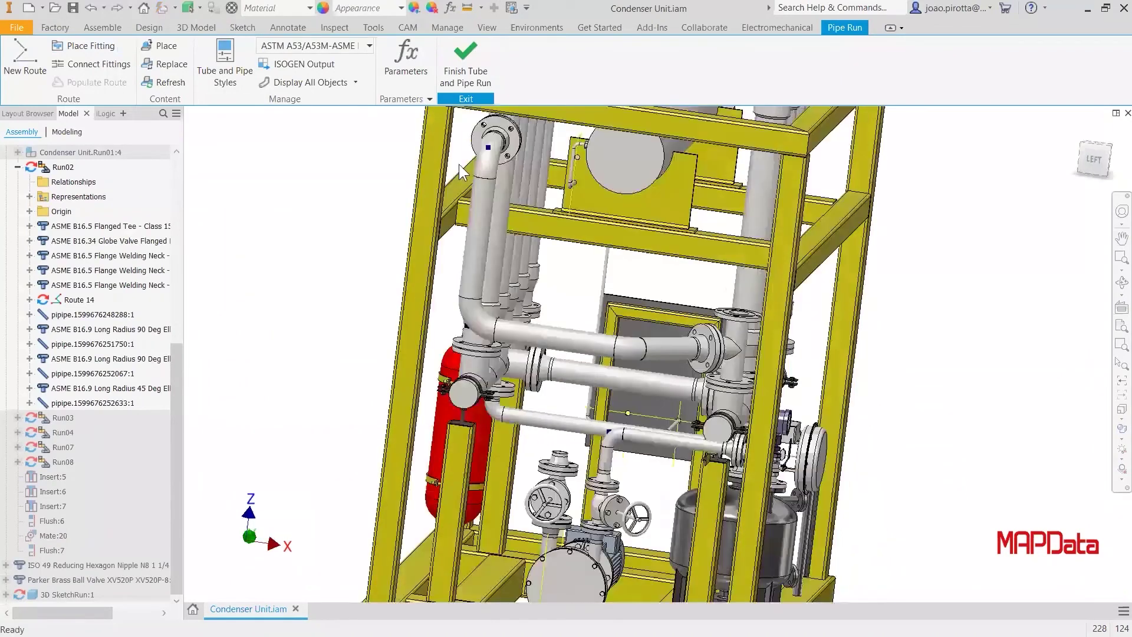
# Step: Finish editing Run02 and create a work axis through the open end of the globe valve's upper weld neck flange
pyautogui.click(451, 77)
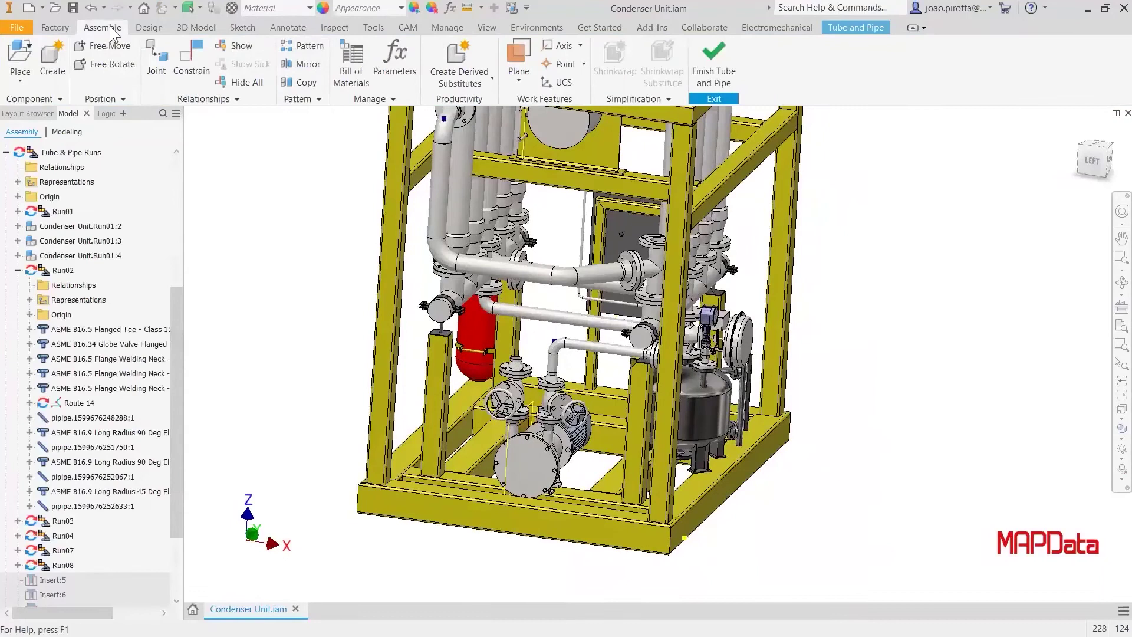
pyautogui.click(557, 46)
pyautogui.scroll(5, 521, 418)
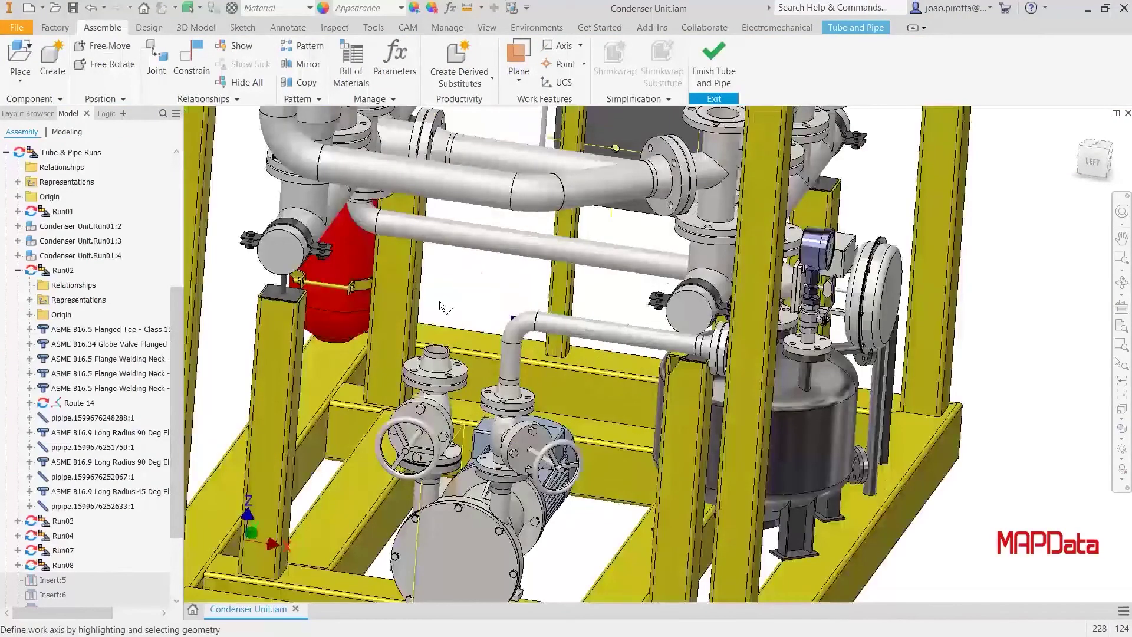
pyautogui.scroll(4, 476, 322)
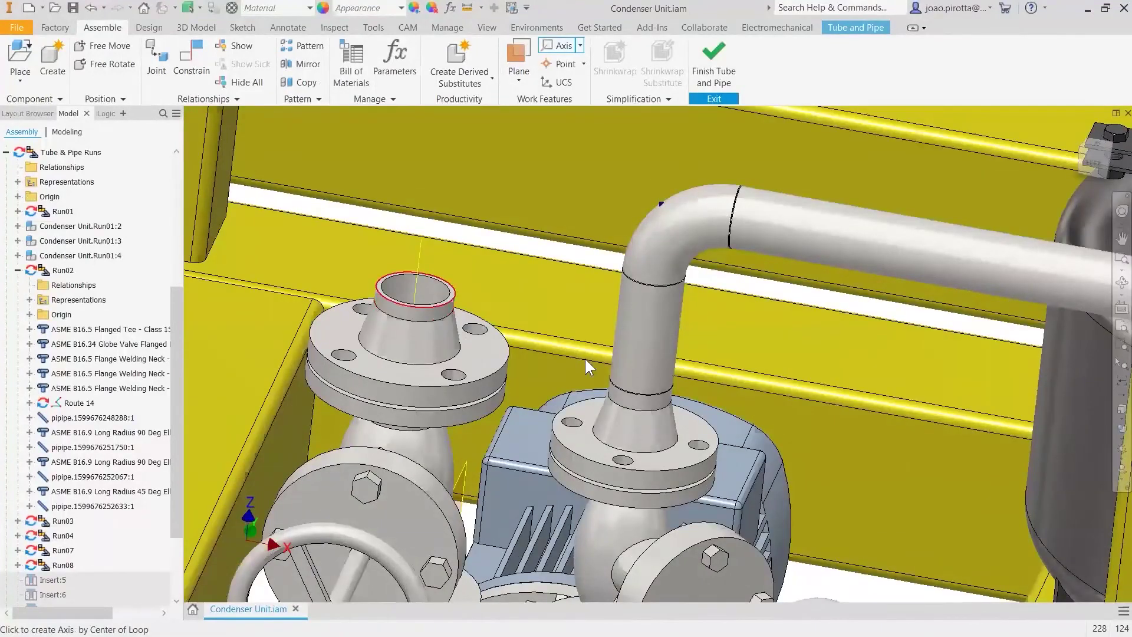
pyautogui.click(412, 277)
pyautogui.scroll(4, 478, 274)
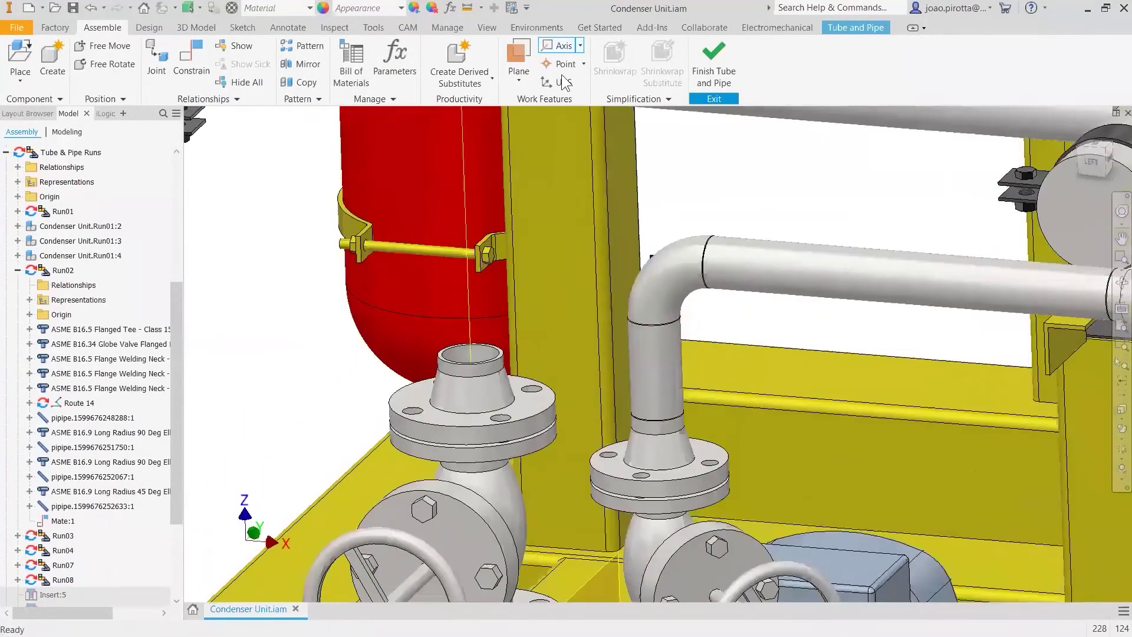
# Step: Create a work point at the centre of that weld neck flange's open end and reactivate Run02 for editing
pyautogui.click(561, 64)
pyautogui.scroll(2, 515, 350)
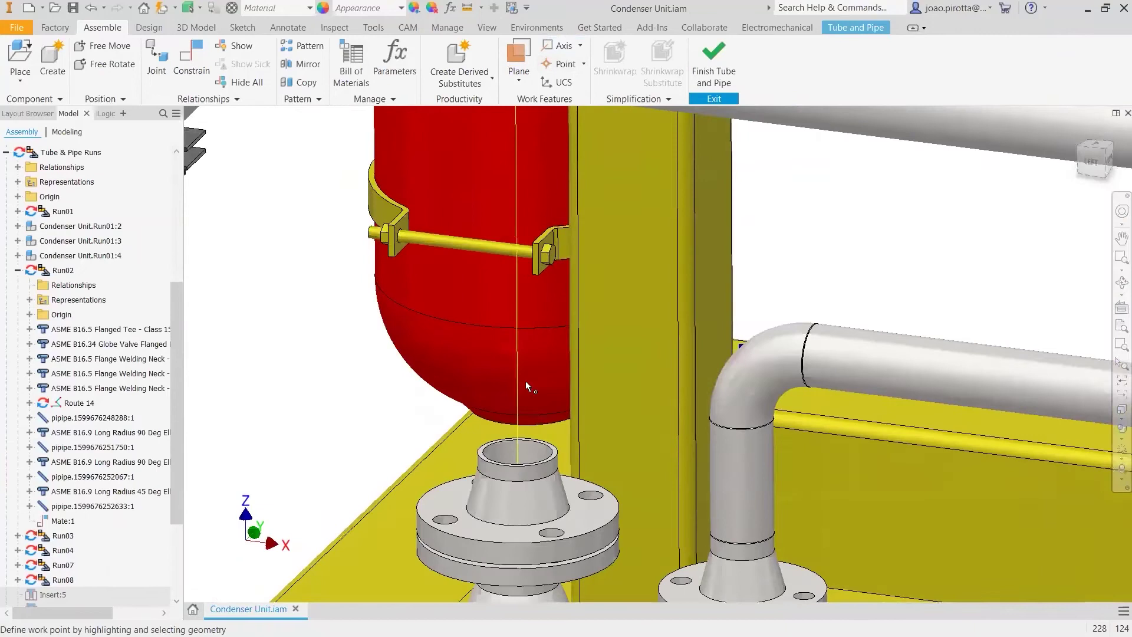
pyautogui.keyDown('shift'); pyautogui.moveTo(576, 508); pyautogui.dragTo(678, 454, button='middle'); pyautogui.keyUp('shift')
pyautogui.click(702, 436)
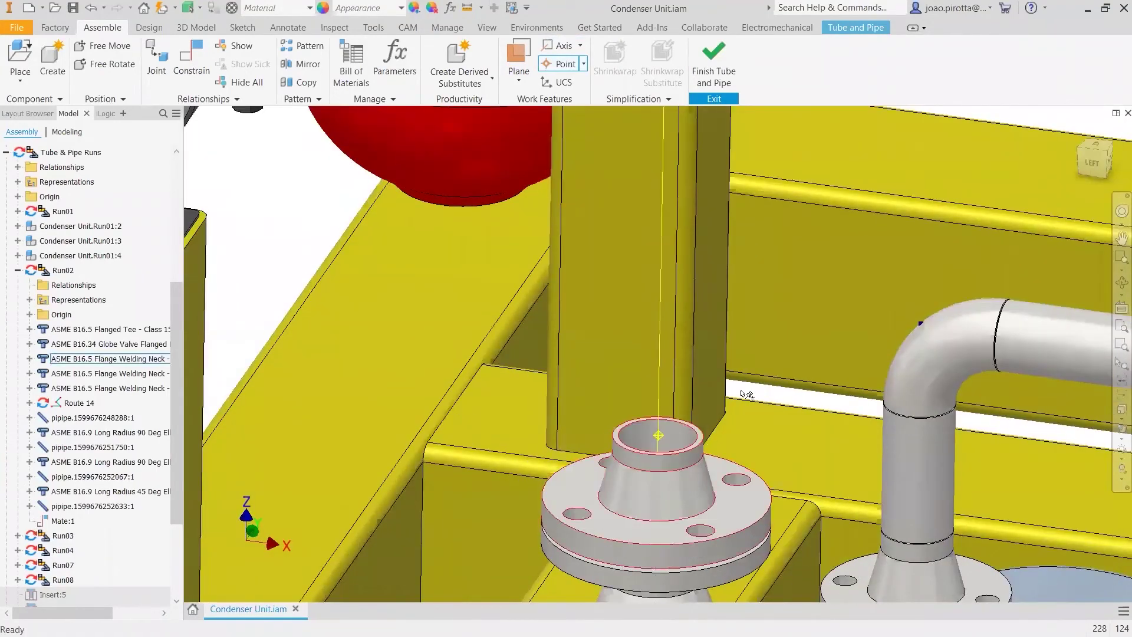
pyautogui.scroll(-4, 737, 385)
pyautogui.scroll(4, 731, 385)
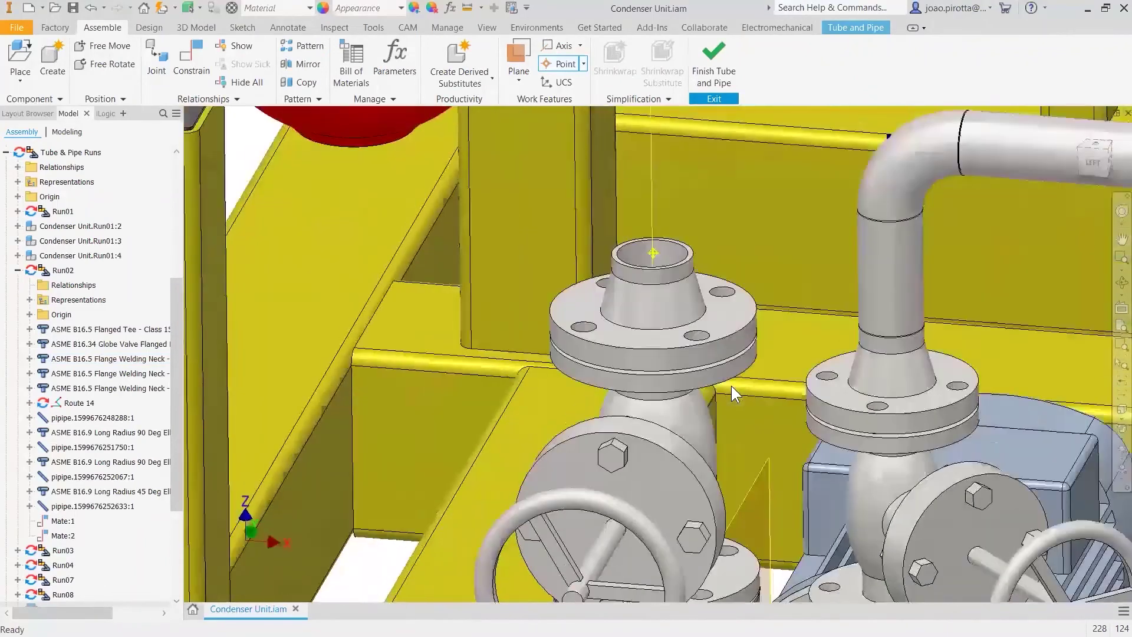
pyautogui.press('F6')
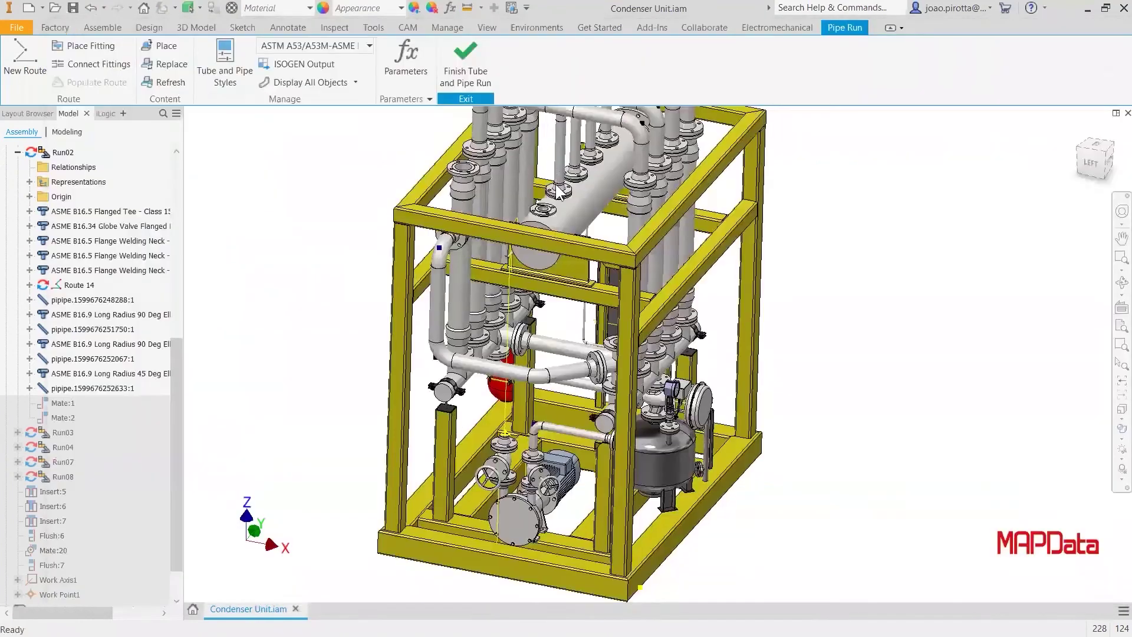
pyautogui.scroll(-5, 557, 190)
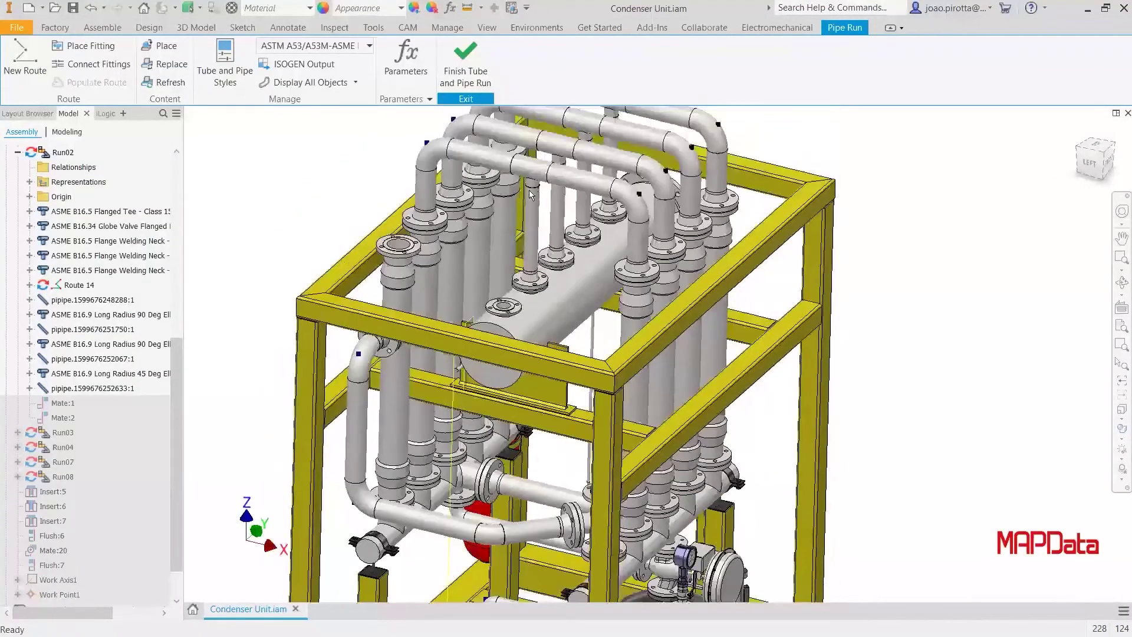
# Step: Insert an ASME B16.9 Reducing Outlet Tee into the lower horizontal pipe of Route 14
pyautogui.click(75, 49)
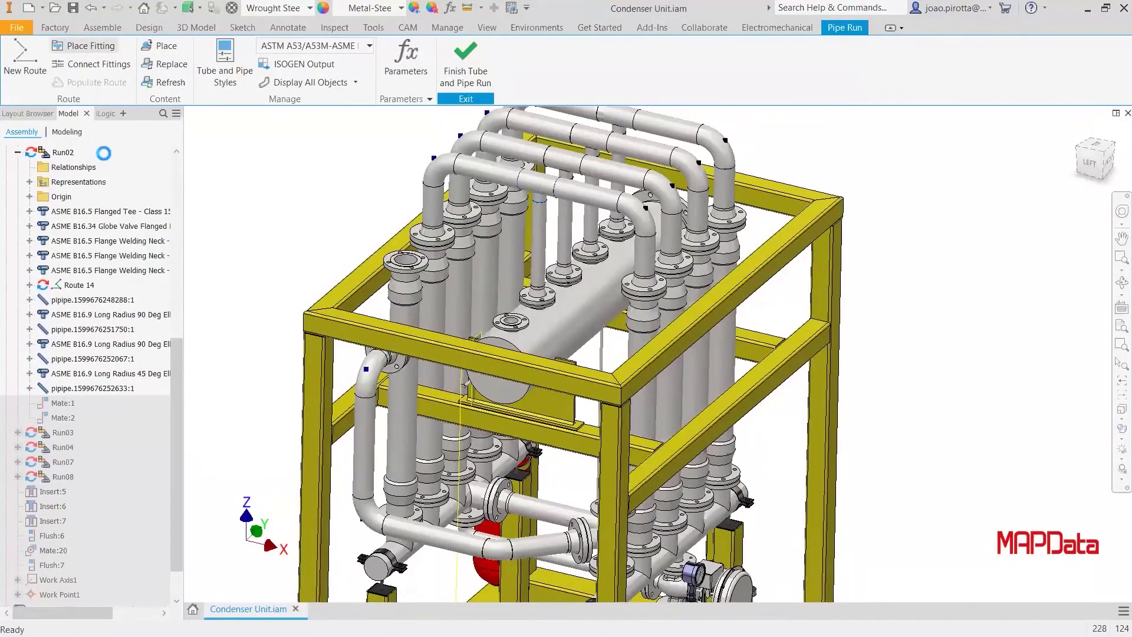
pyautogui.scroll(5, 389, 437)
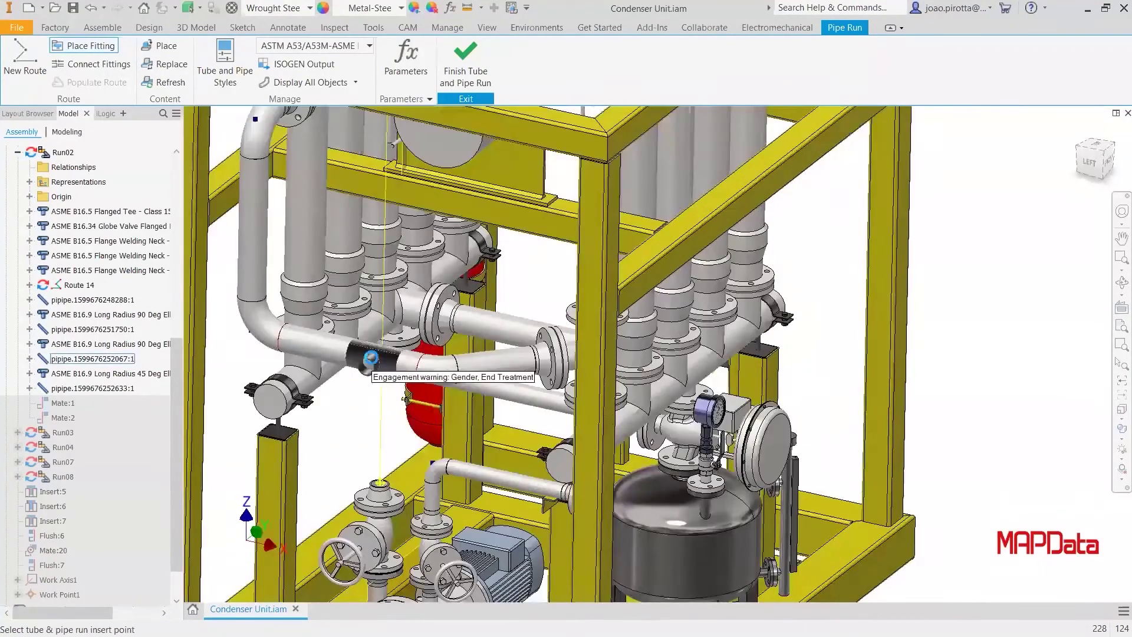
pyautogui.click(370, 359)
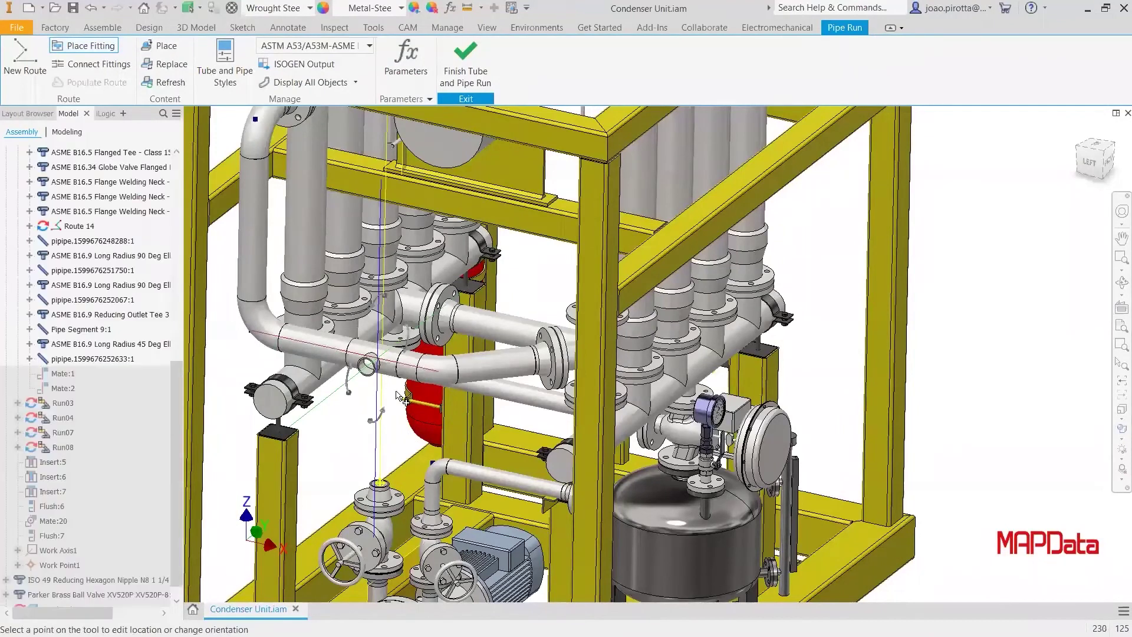
# Step: Turn on Point Snap and align the tee's position along the pipe with the work point on the globe valve's flange
pyautogui.rightClick(378, 329)
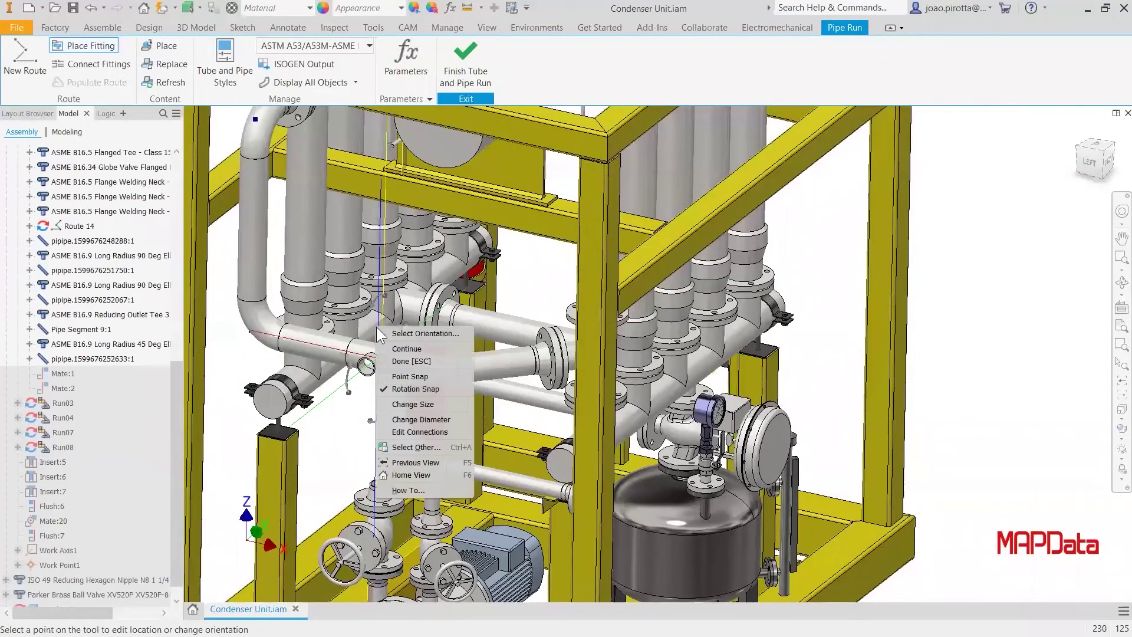
pyautogui.click(420, 377)
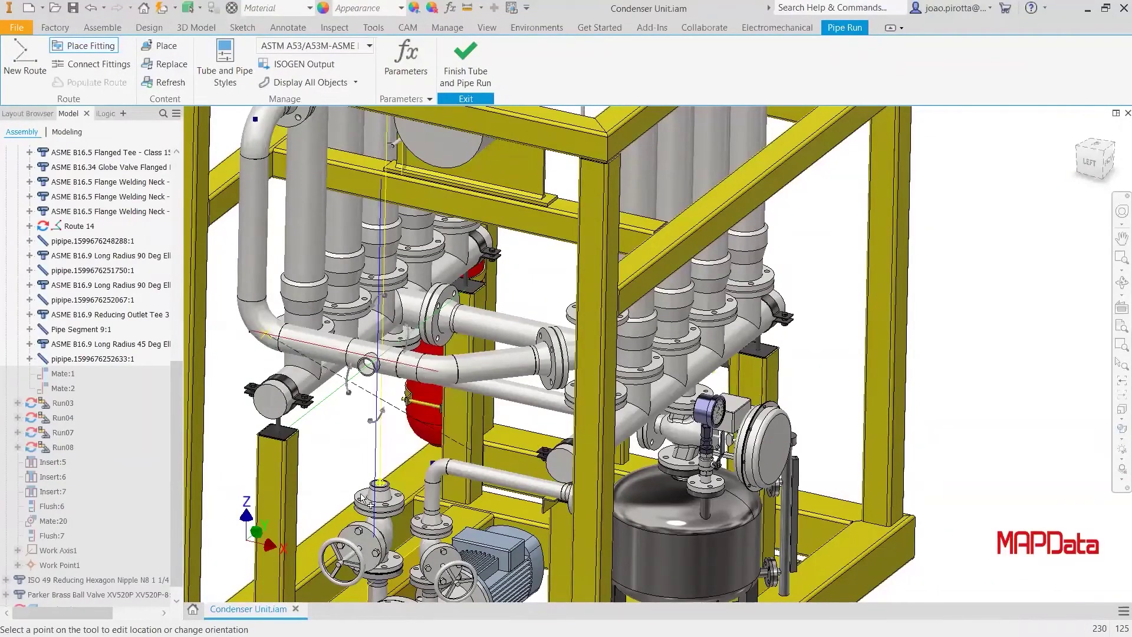
pyautogui.scroll(-3, 398, 475)
pyautogui.click(391, 475)
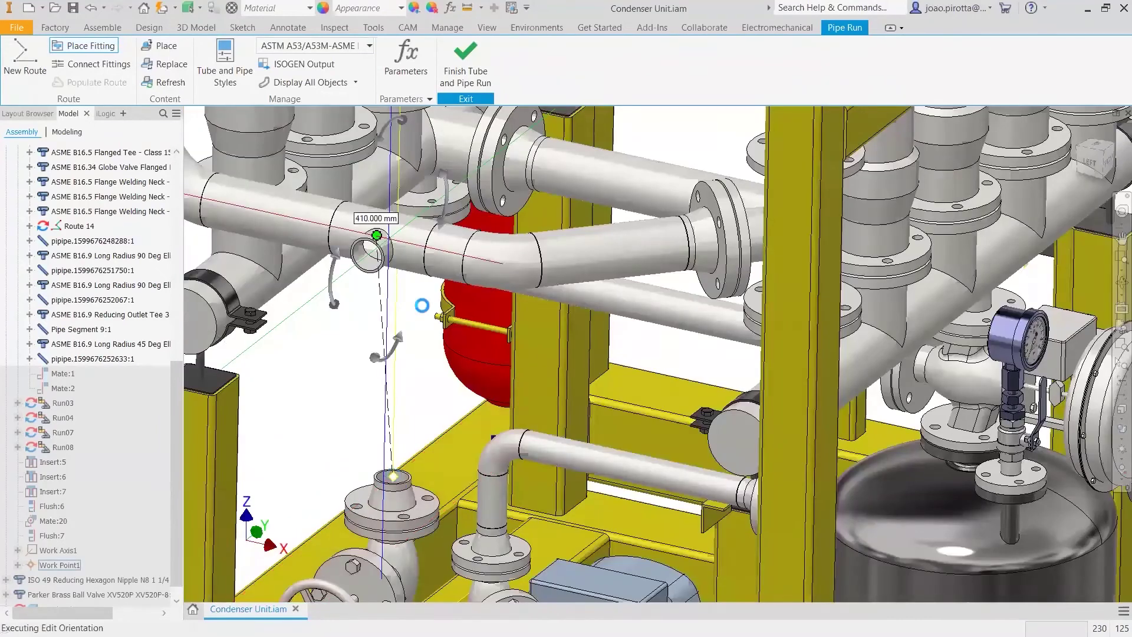
pyautogui.click(1091, 160)
pyautogui.scroll(-5, 624, 403)
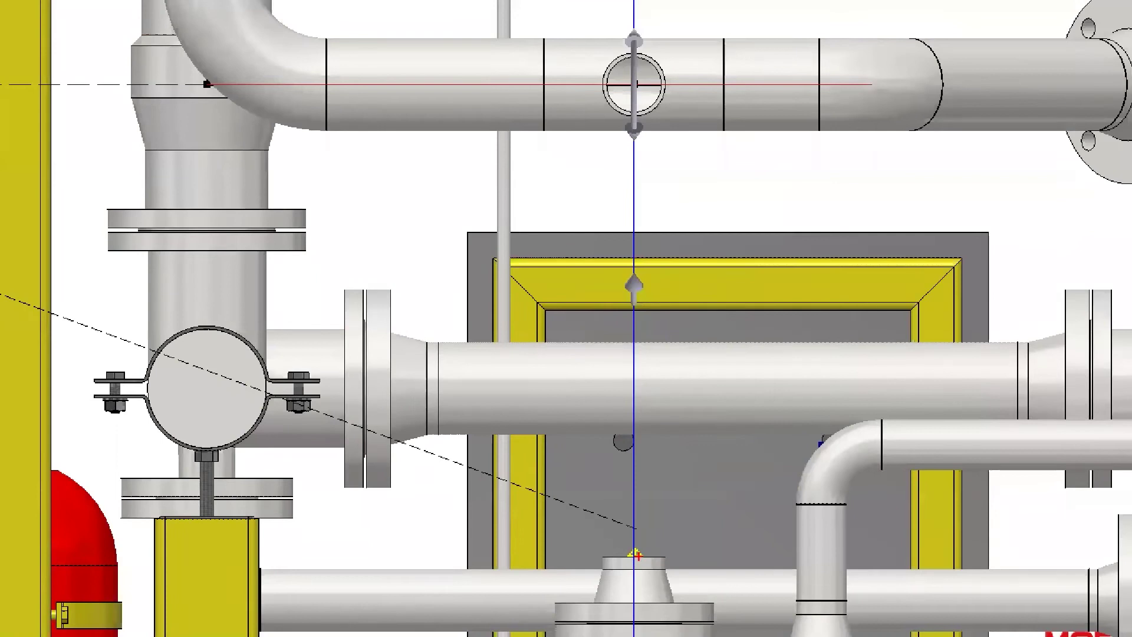
pyautogui.click(637, 554)
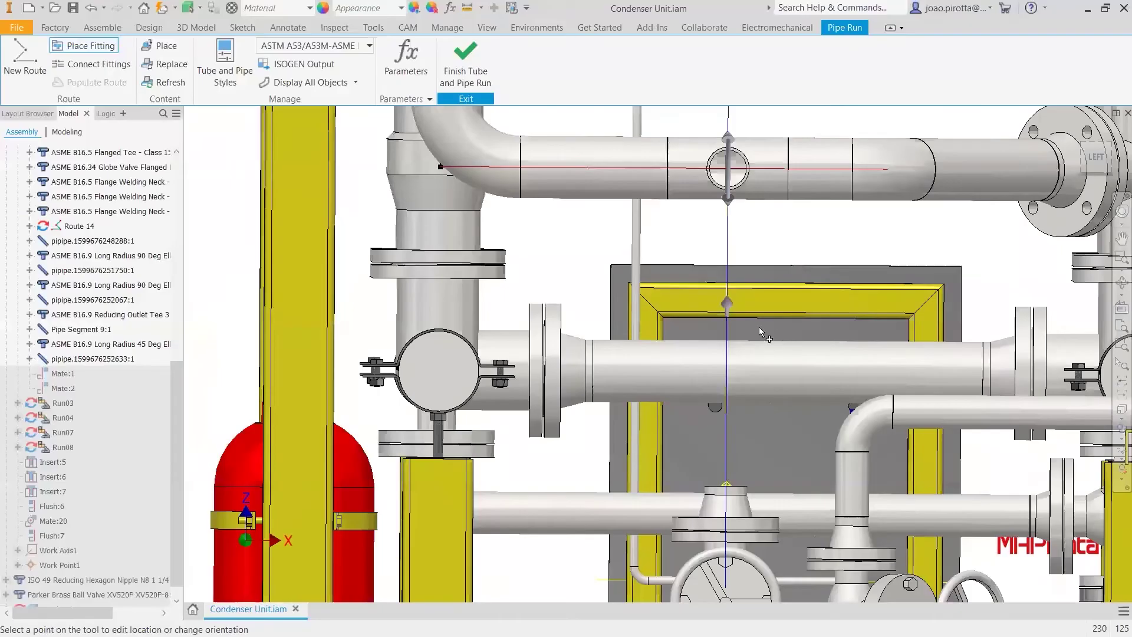
# Step: Rotate the tee about the pipe axis so its branch outlet faces the inside of the frame, and finish placing it
pyautogui.keyDown('shift'); pyautogui.moveTo(759, 327); pyautogui.dragTo(478, 374, button='middle'); pyautogui.keyUp('shift')
pyautogui.moveTo(477, 374); pyautogui.dragTo(497, 501)
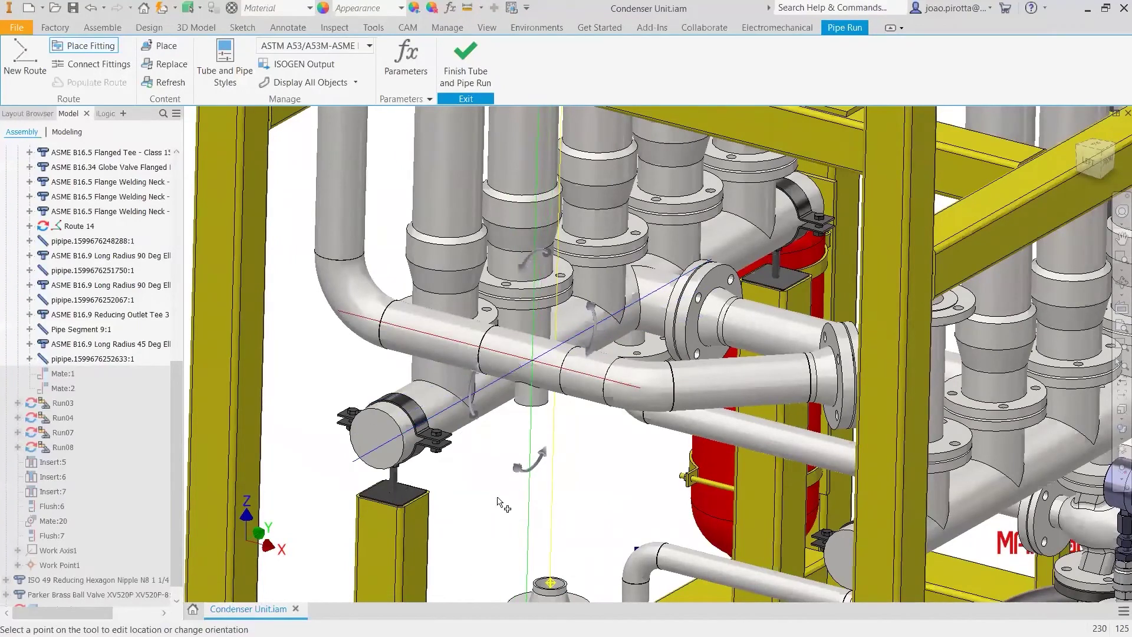
pyautogui.moveTo(530, 464); pyautogui.dragTo(618, 269)
pyautogui.scroll(3, 586, 448)
pyautogui.scroll(4, 349, 302)
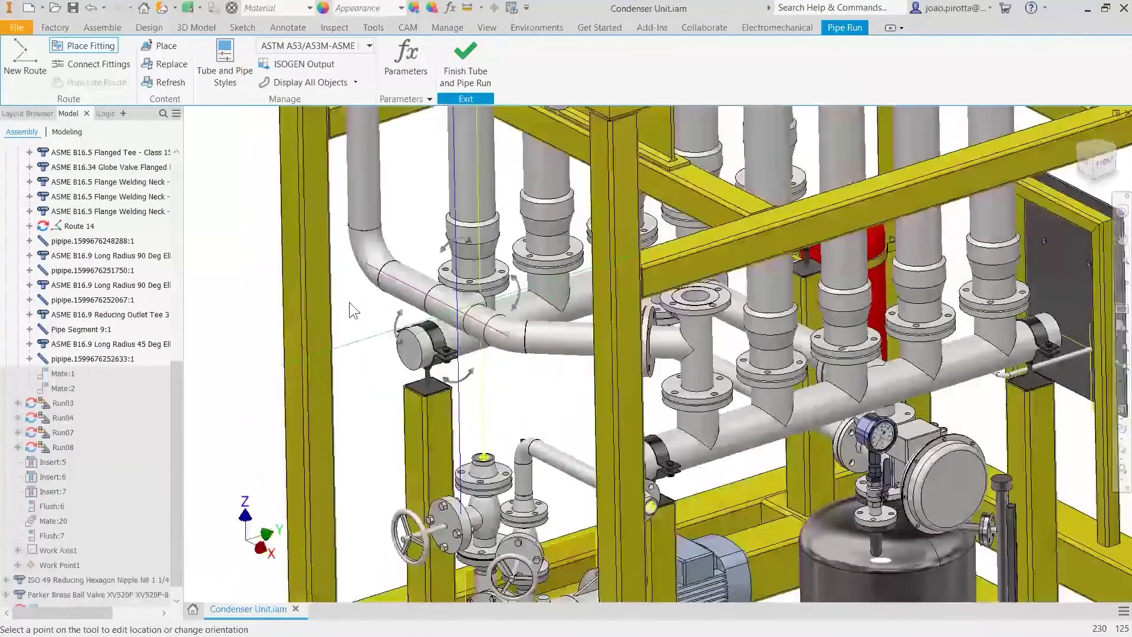
pyautogui.scroll(-2, 379, 330)
pyautogui.rightClick(368, 349)
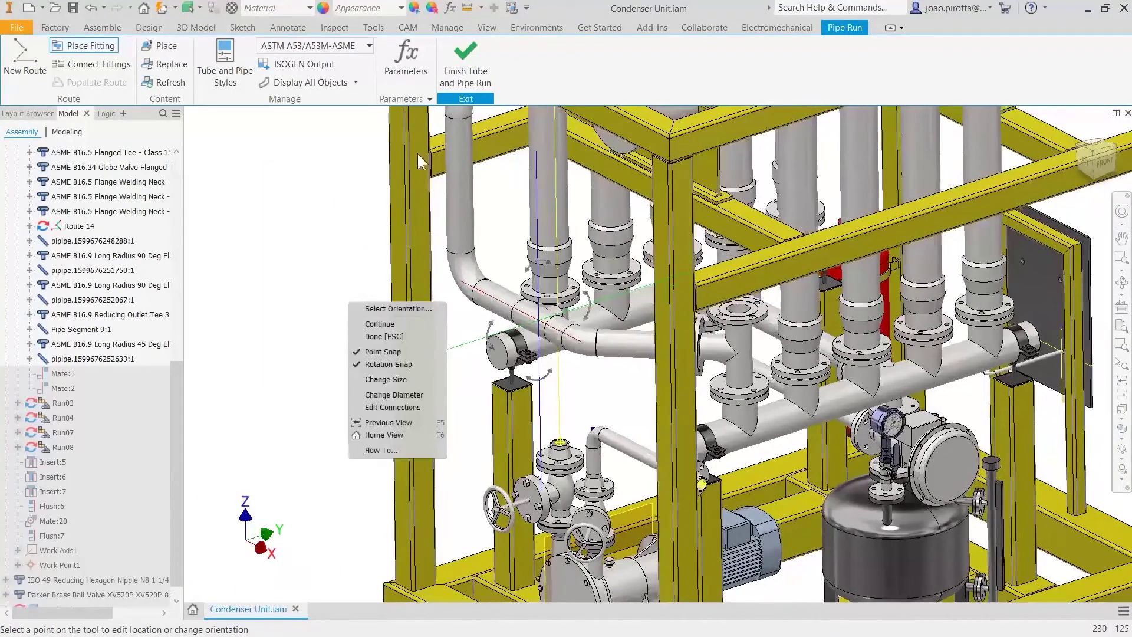
# Step: Choose the ASTM A53/A53M-ASME pipe style and create the new route Condenser Unit.Route15
pyautogui.click(342, 46)
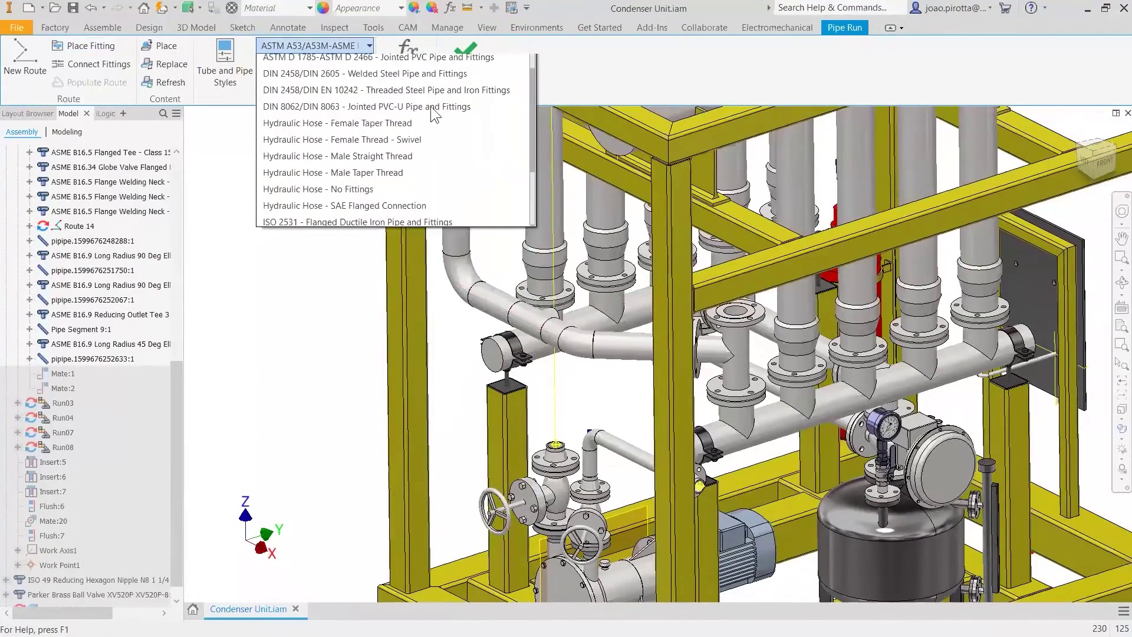
pyautogui.scroll(3, 433, 124)
pyautogui.click(349, 235)
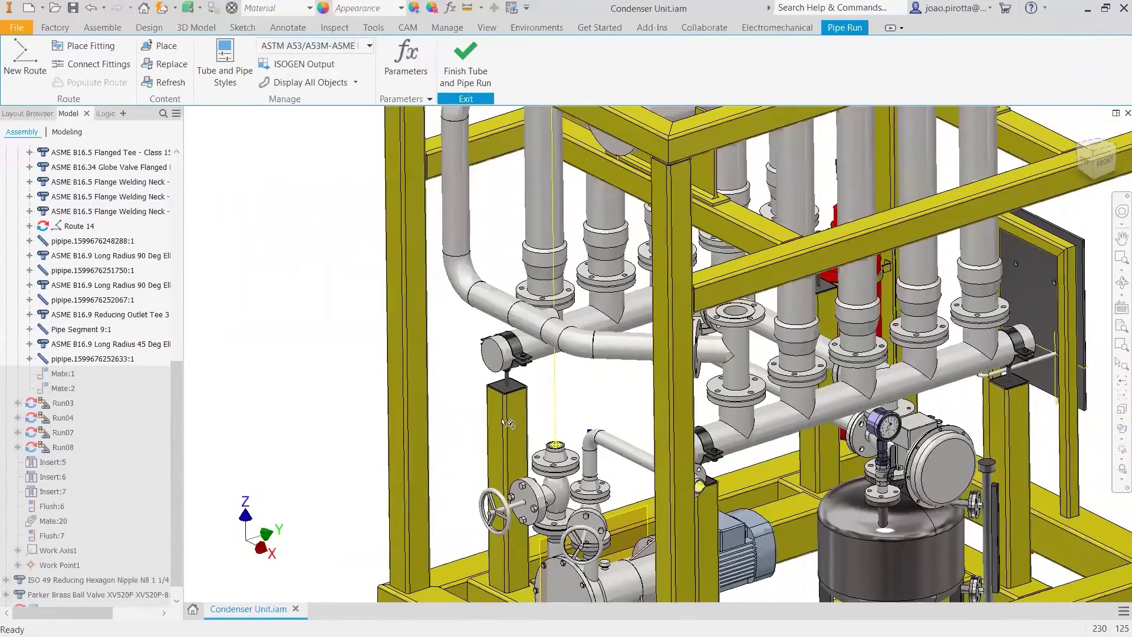
pyautogui.click(29, 57)
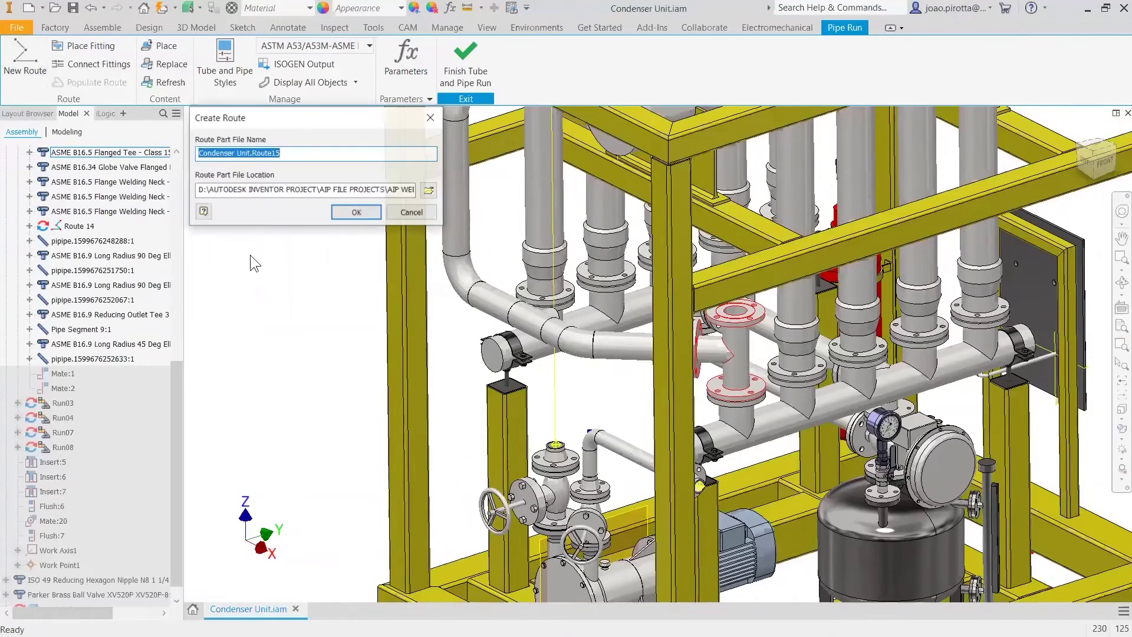
pyautogui.click(358, 214)
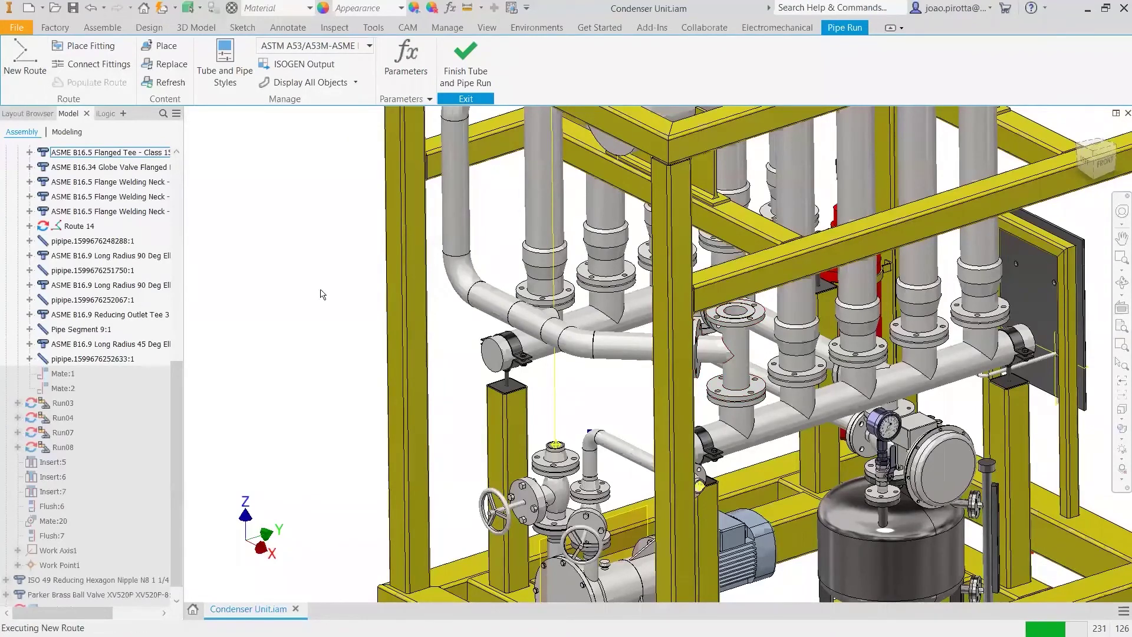
# Step: Start the route at the open end of the globe valve's upper weld neck flange
pyautogui.click(18, 59)
pyautogui.scroll(2, 568, 435)
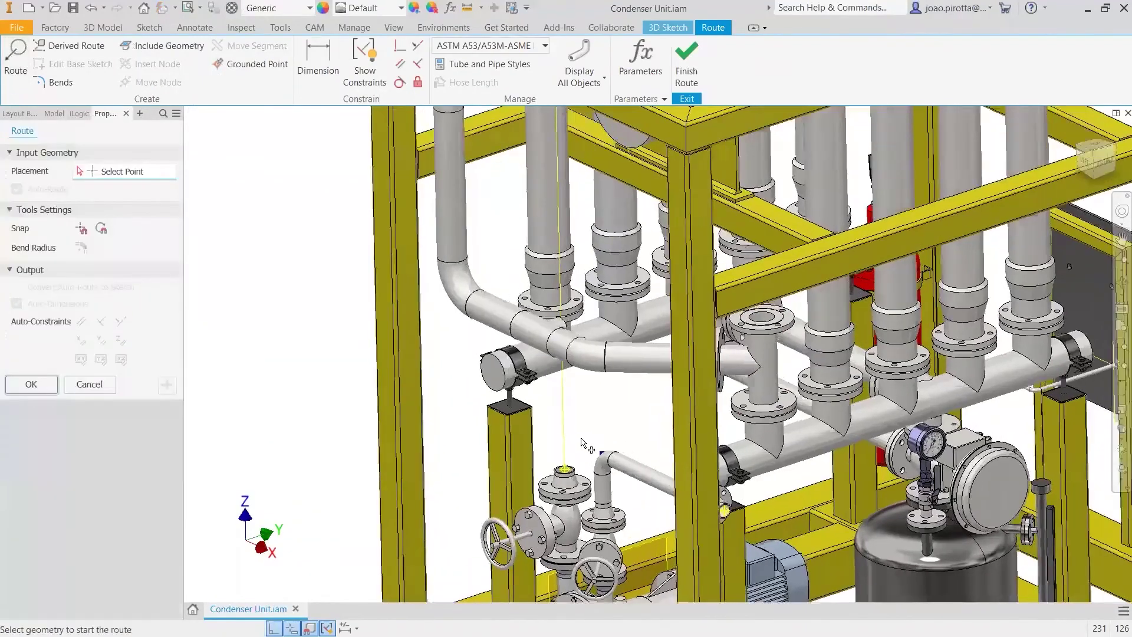
pyautogui.scroll(1, 581, 411)
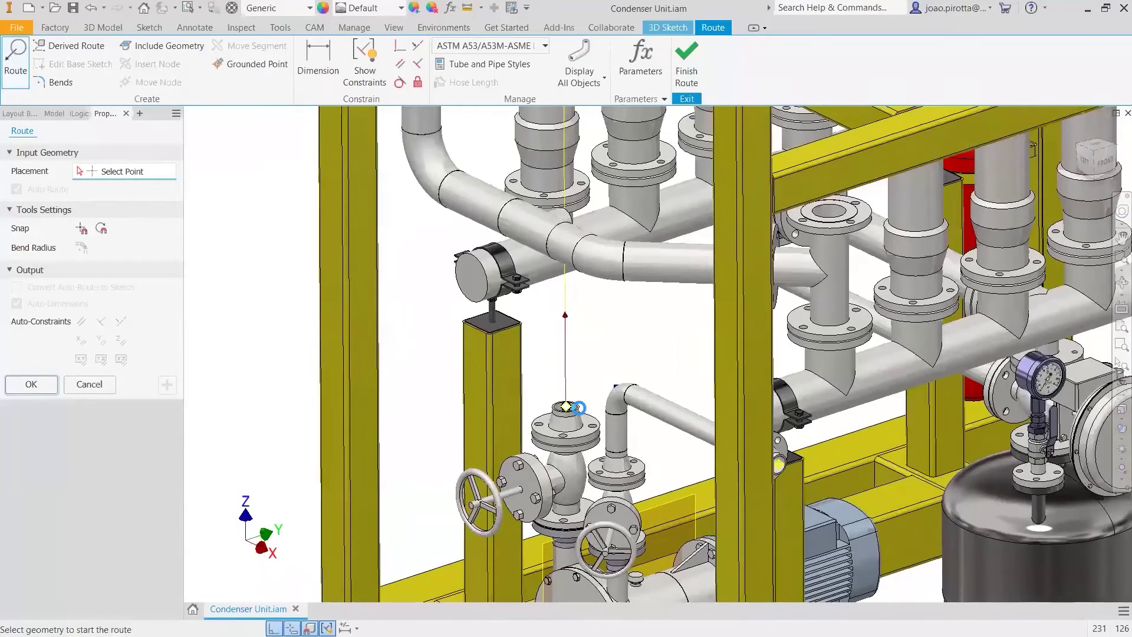
pyautogui.click(566, 407)
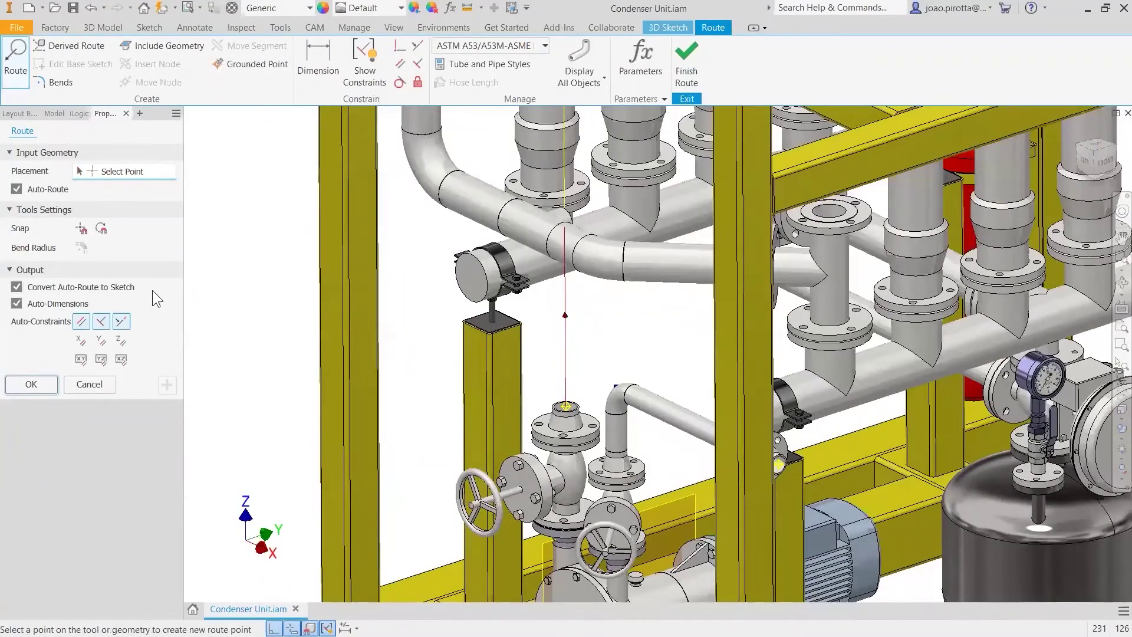
# Step: Try to auto-route from the valve flange to the tee's branch outlet, cycling to the 1010.413 mm alternative, and undo the second point
pyautogui.scroll(4, 609, 256)
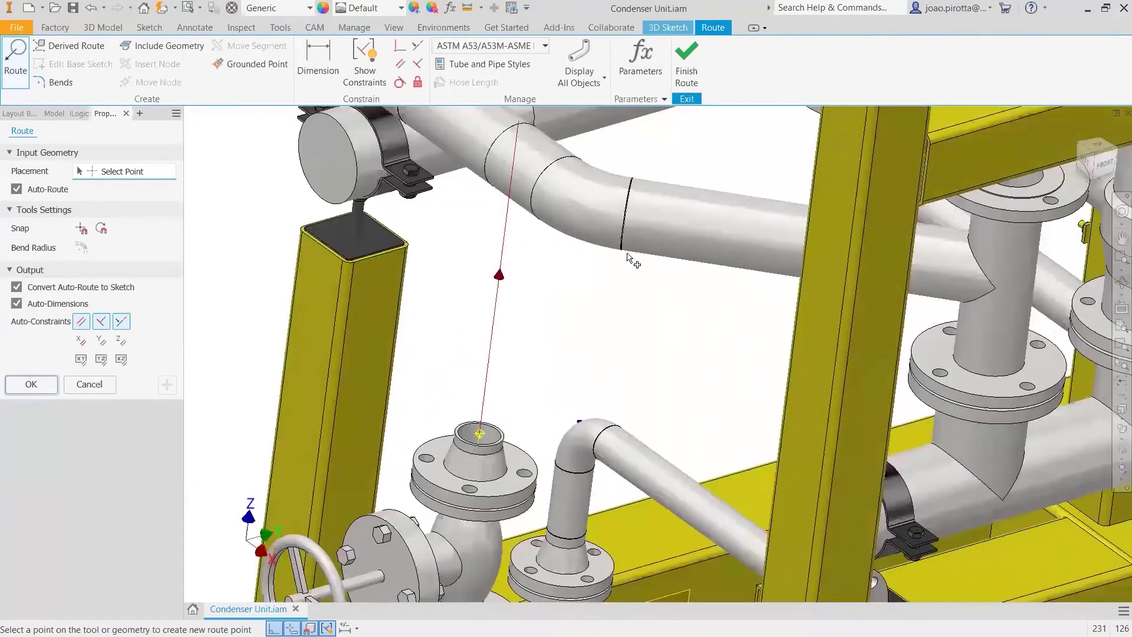
pyautogui.click(613, 304)
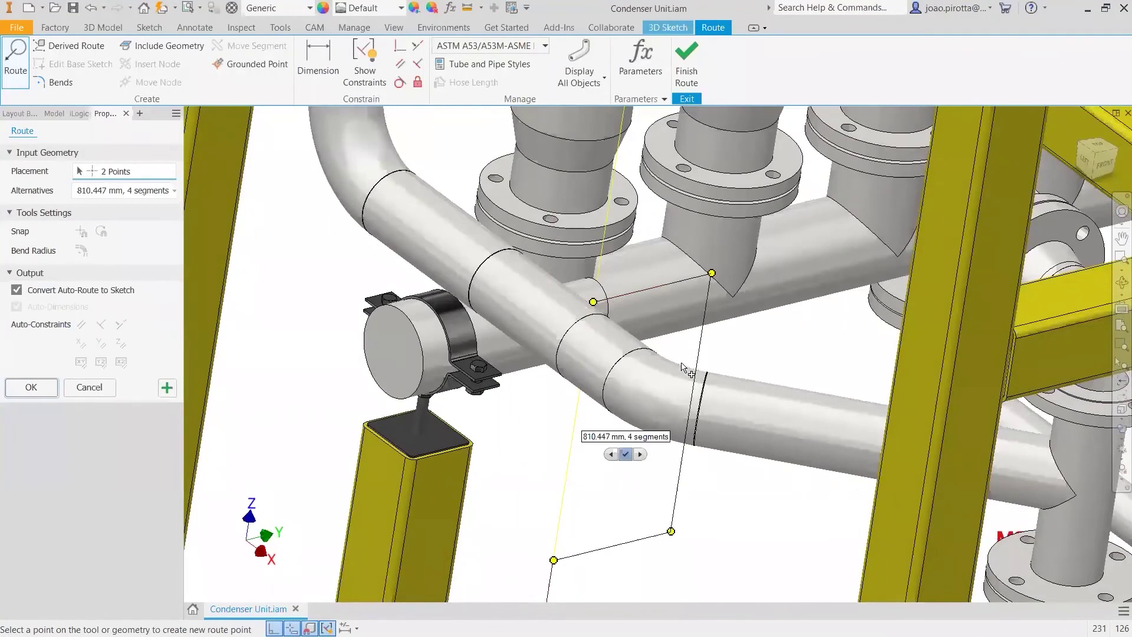
pyautogui.scroll(-3, 639, 466)
pyautogui.click(640, 454)
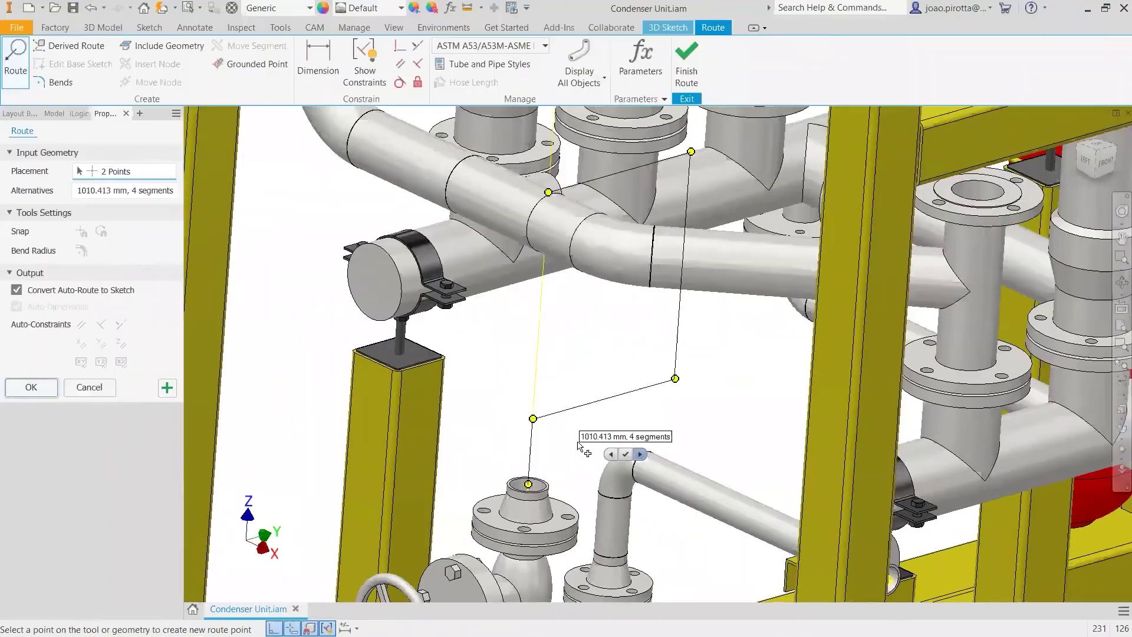
pyautogui.hotkey('ctrl', 'z')
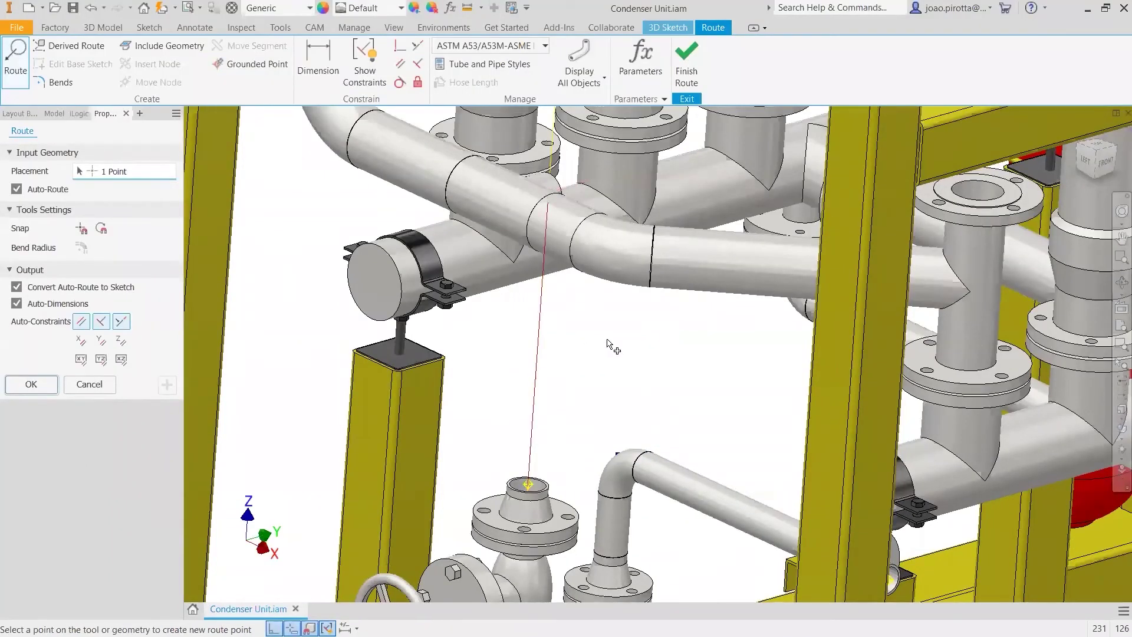
# Step: Auto-route the pipe from the valve's welding neck flange to the tee branch, accepting the 810.447 mm, 4 segments alternative
pyautogui.press('Escape')
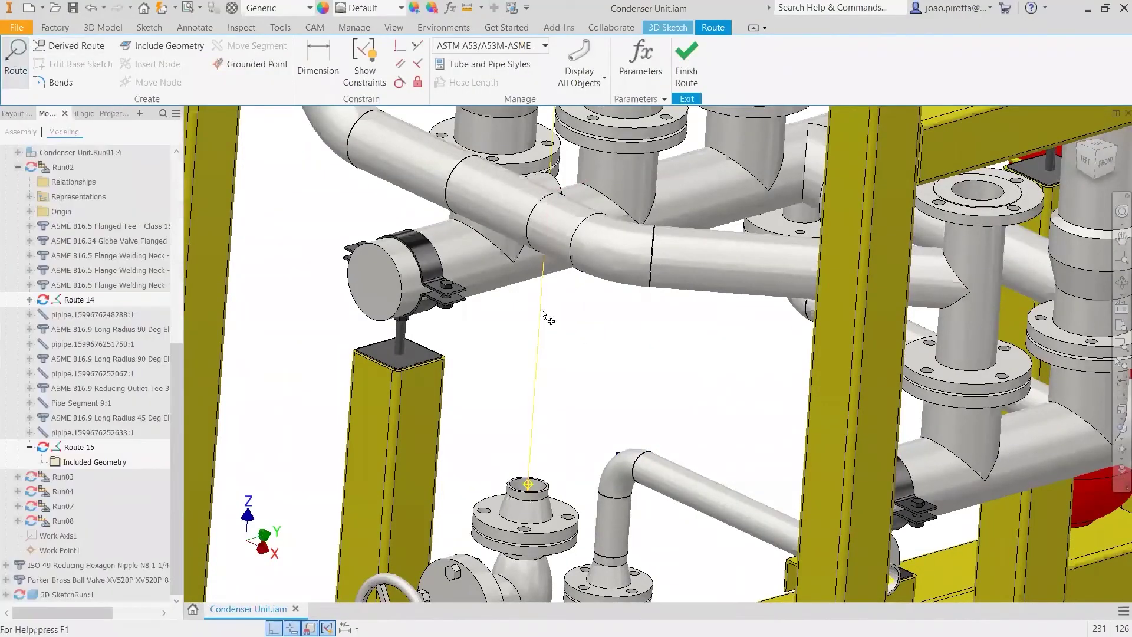
pyautogui.press('Return')
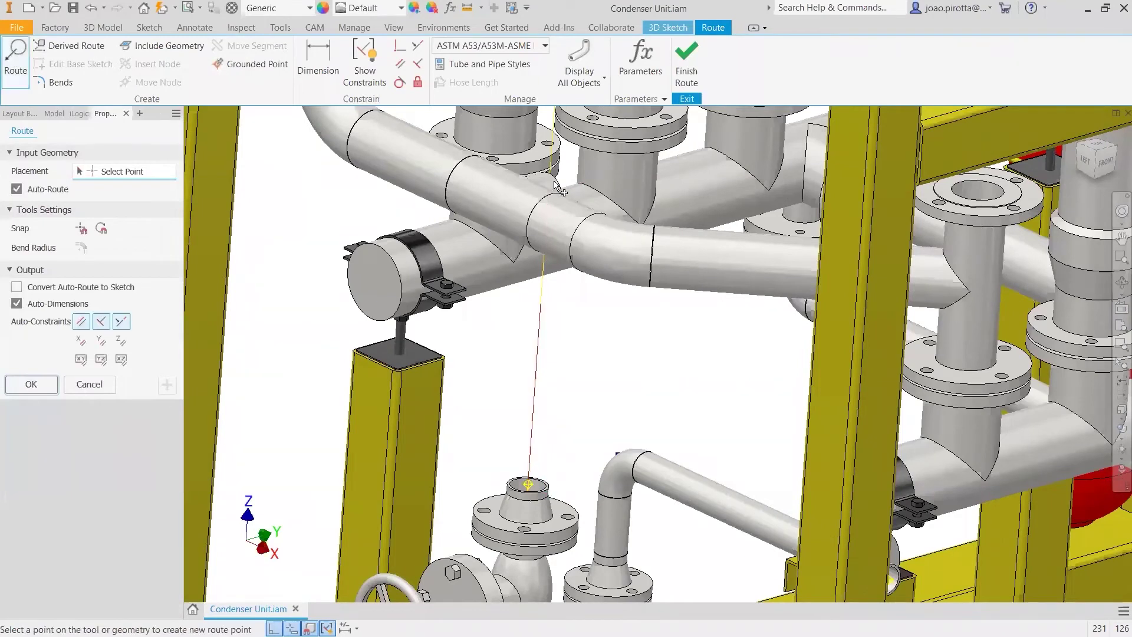
pyautogui.click(548, 192)
pyautogui.click(597, 325)
pyautogui.click(597, 326)
pyautogui.click(596, 326)
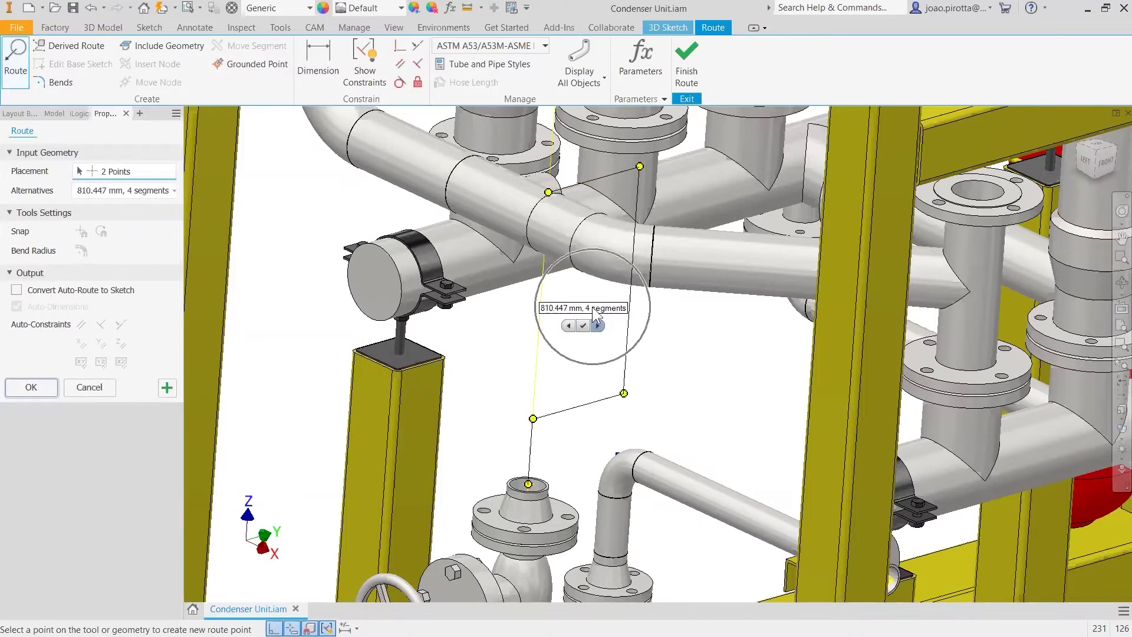
pyautogui.click(584, 325)
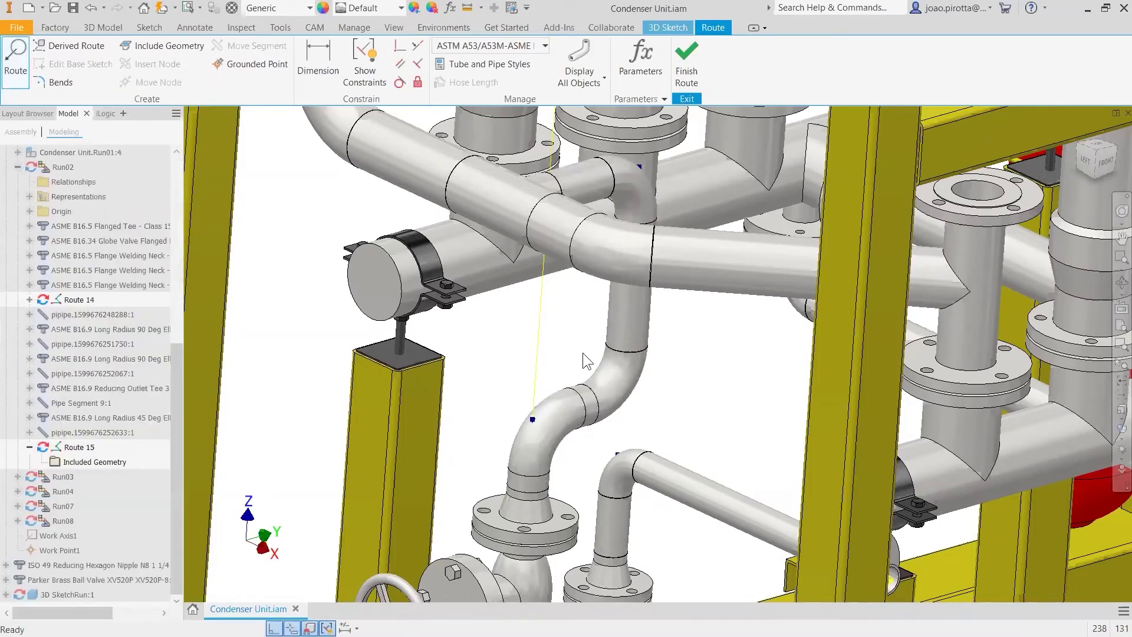
# Step: Finish the route and accept the conduit file names, inheriting Content Center stock number and length for conduits and part number for fittings
pyautogui.press('F5')
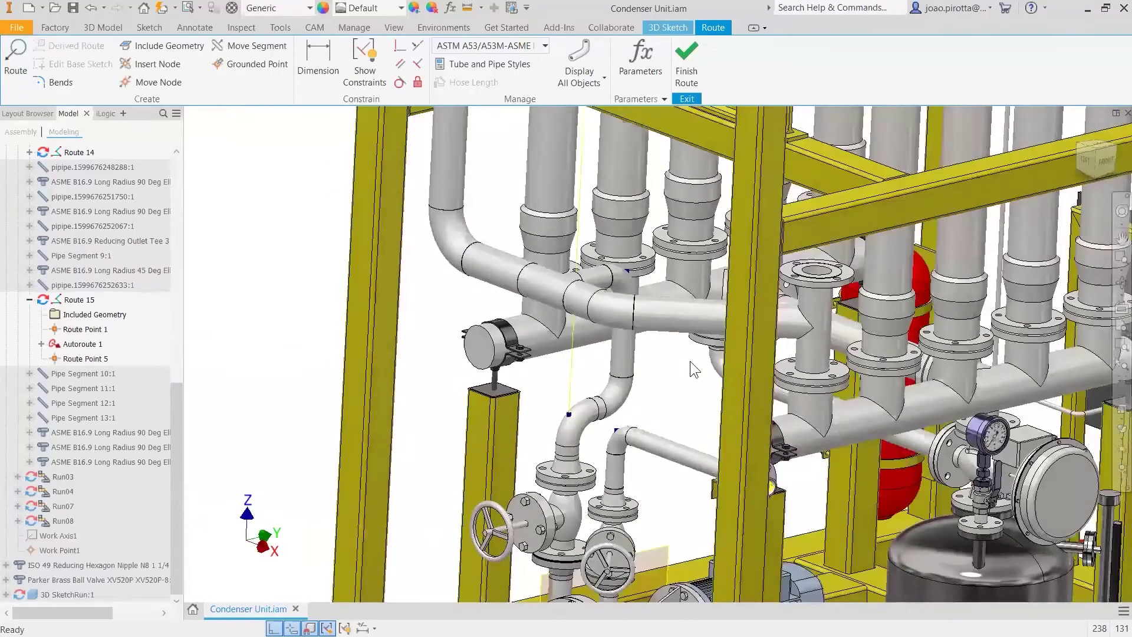
pyautogui.press('F5')
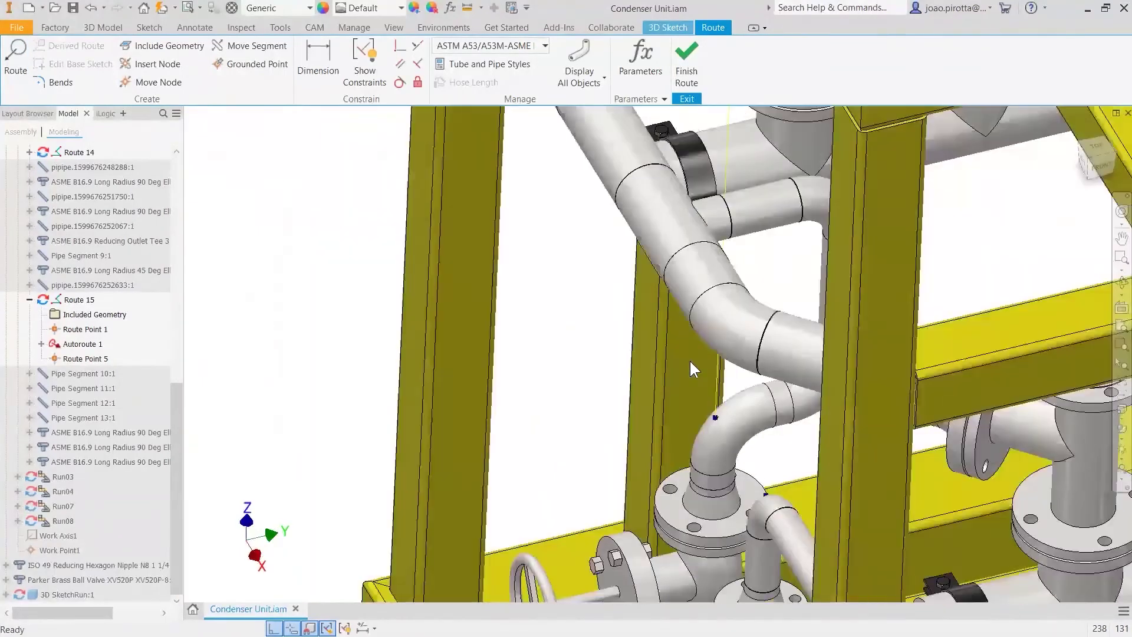
pyautogui.press('F5')
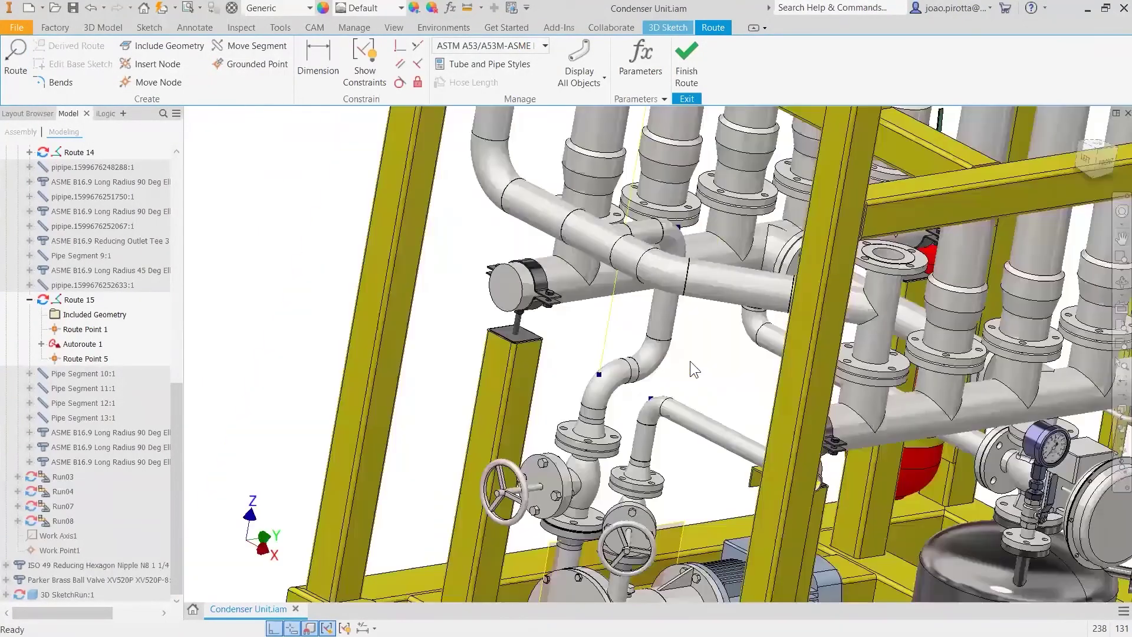
pyautogui.press('F5')
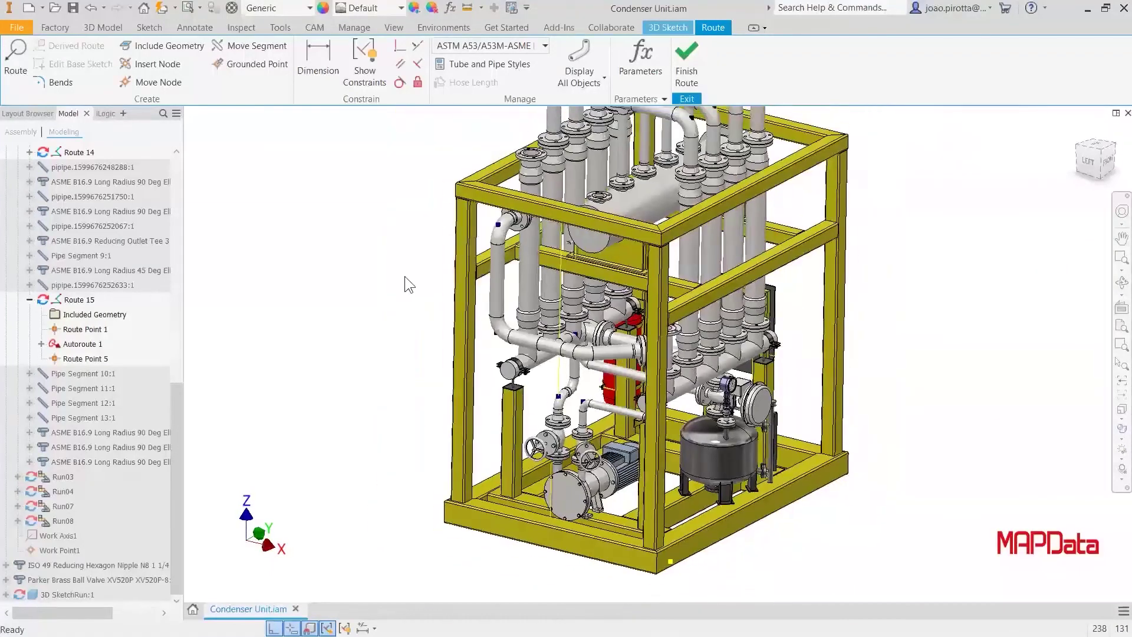
pyautogui.click(691, 56)
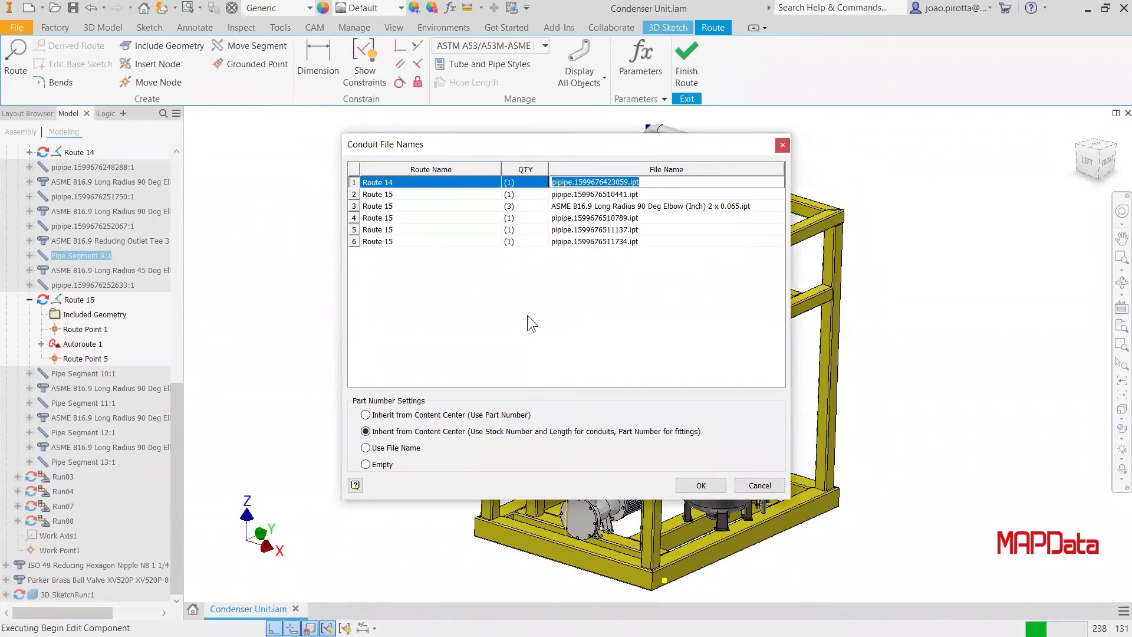
pyautogui.click(490, 414)
pyautogui.click(494, 433)
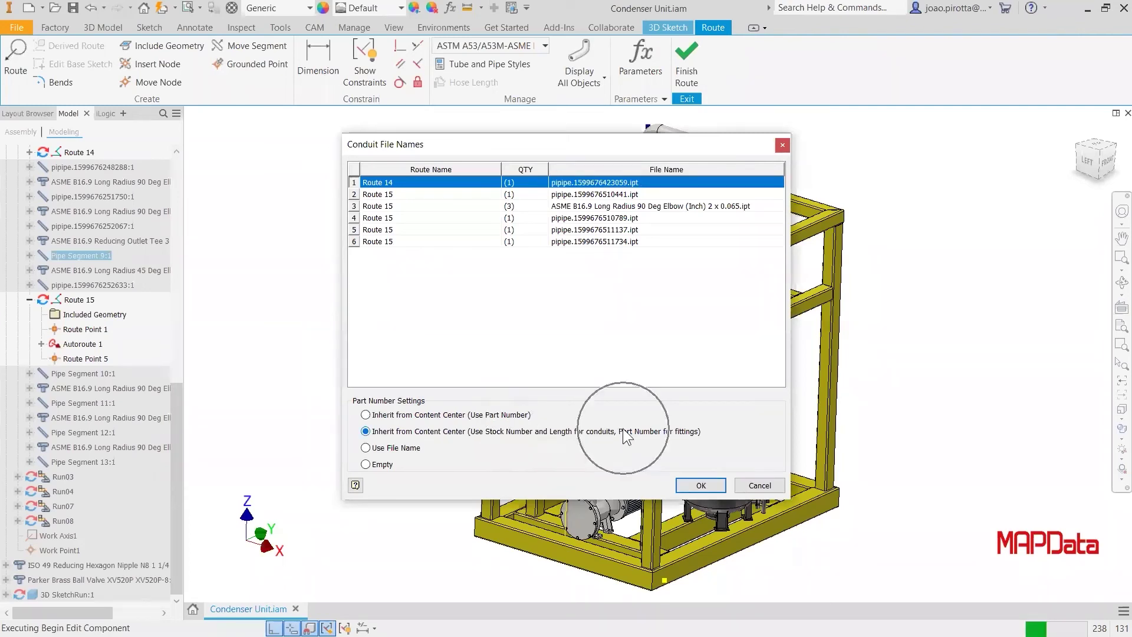
pyautogui.click(699, 484)
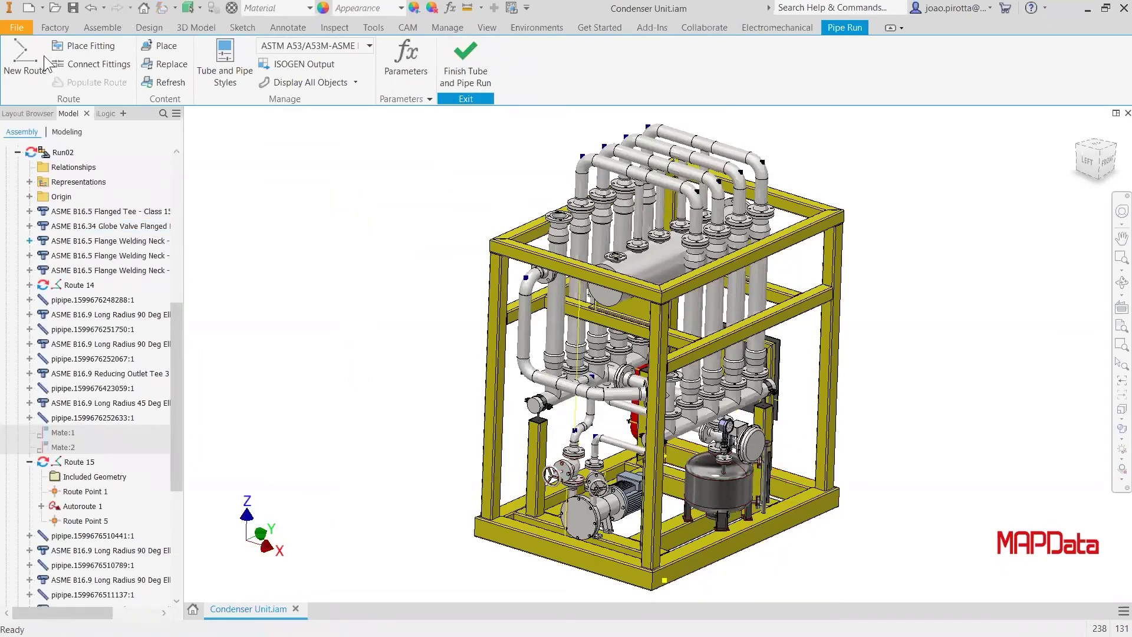
# Step: Examine the 3-inch and 2-inch pipe entries in Run02's bill of materials and close it
pyautogui.click(101, 27)
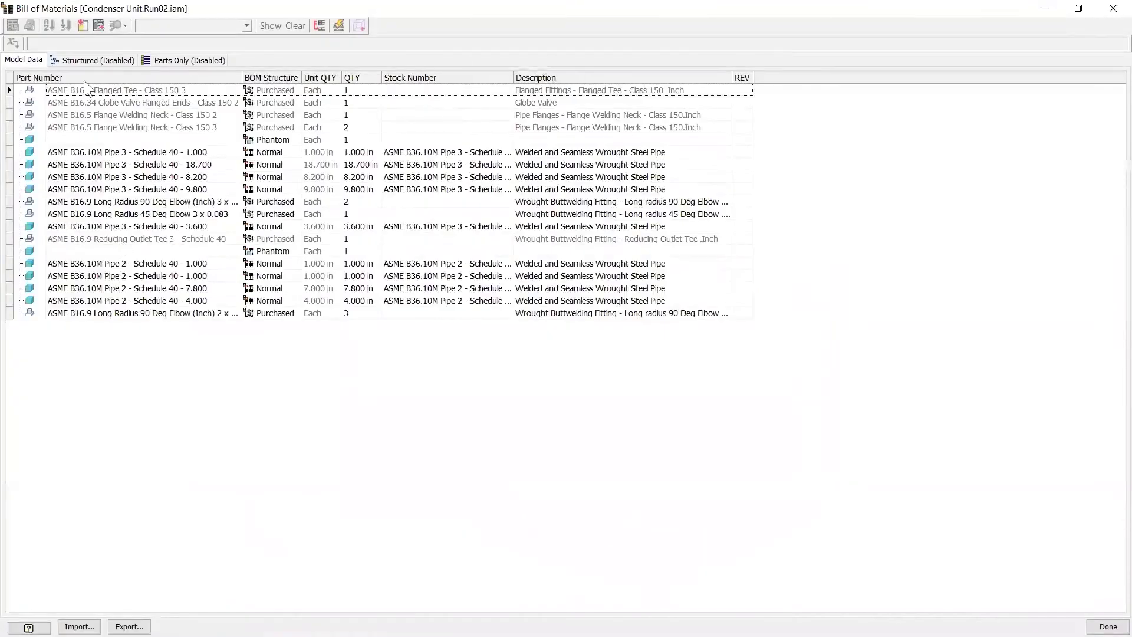
pyautogui.click(167, 153)
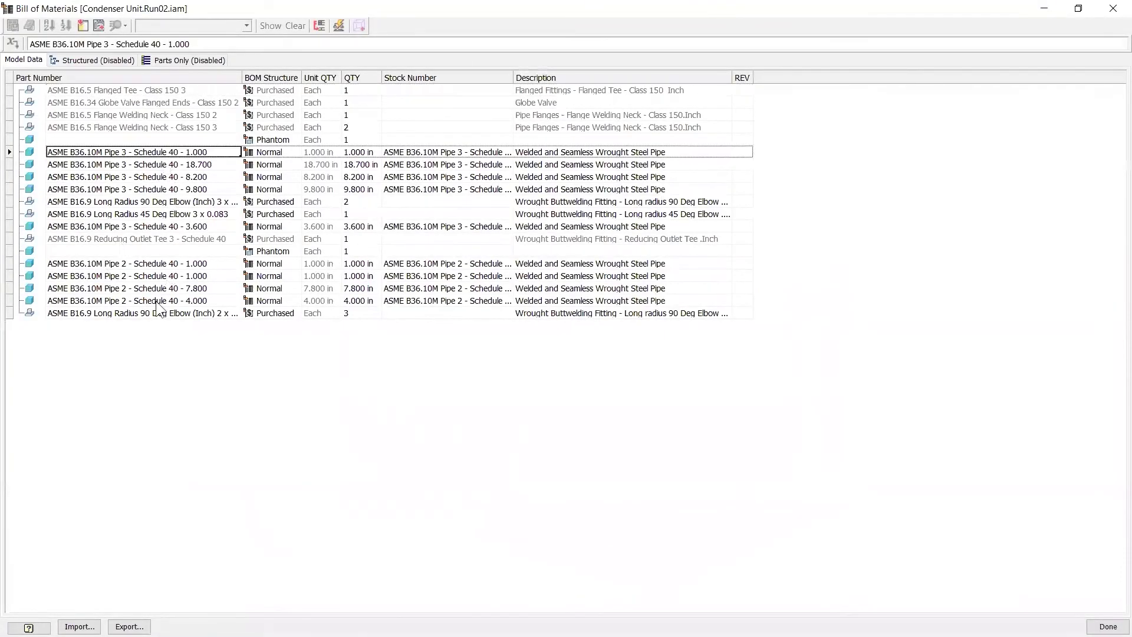
pyautogui.click(183, 264)
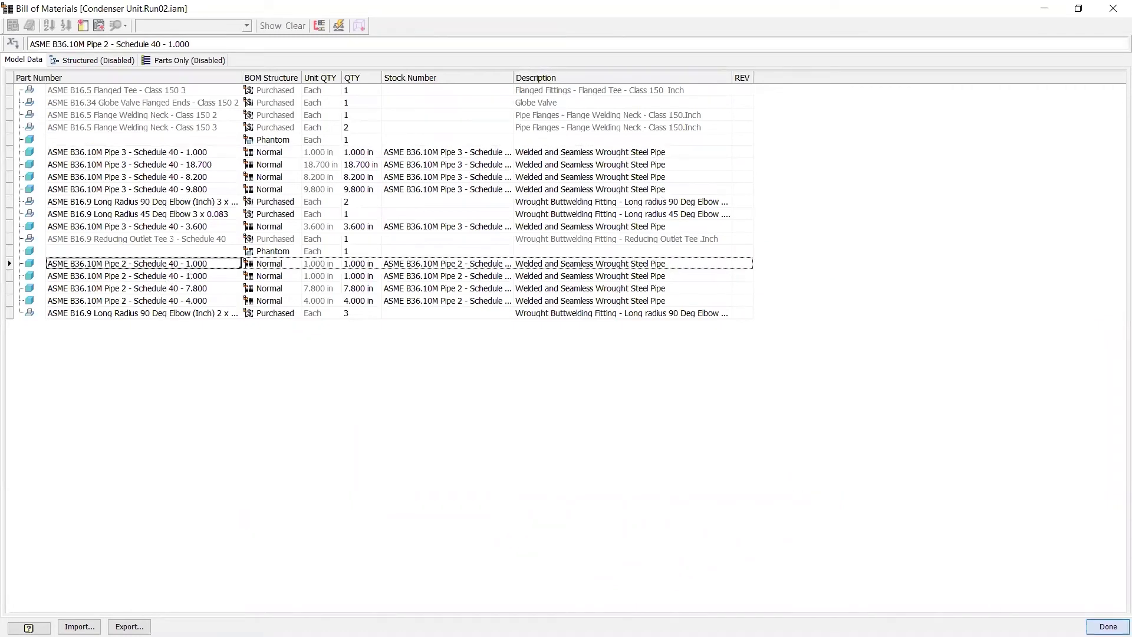
pyautogui.click(1108, 627)
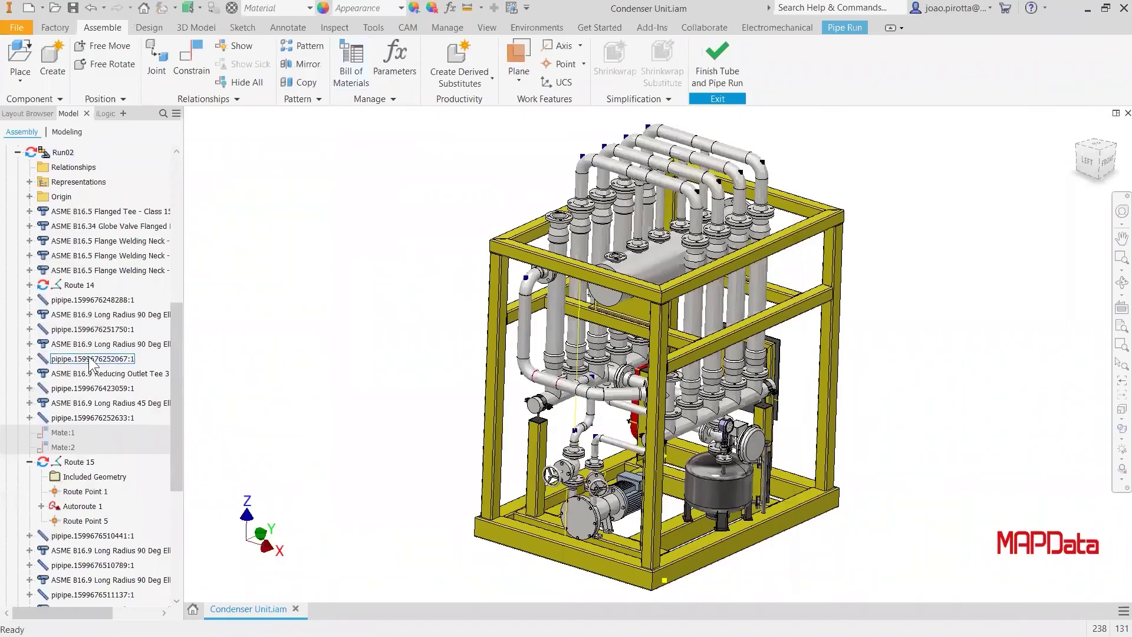
# Step: Collapse Run02 and return editing to the master Tube & Pipe Runs assembly
pyautogui.scroll(4, 88, 318)
pyautogui.click(63, 329)
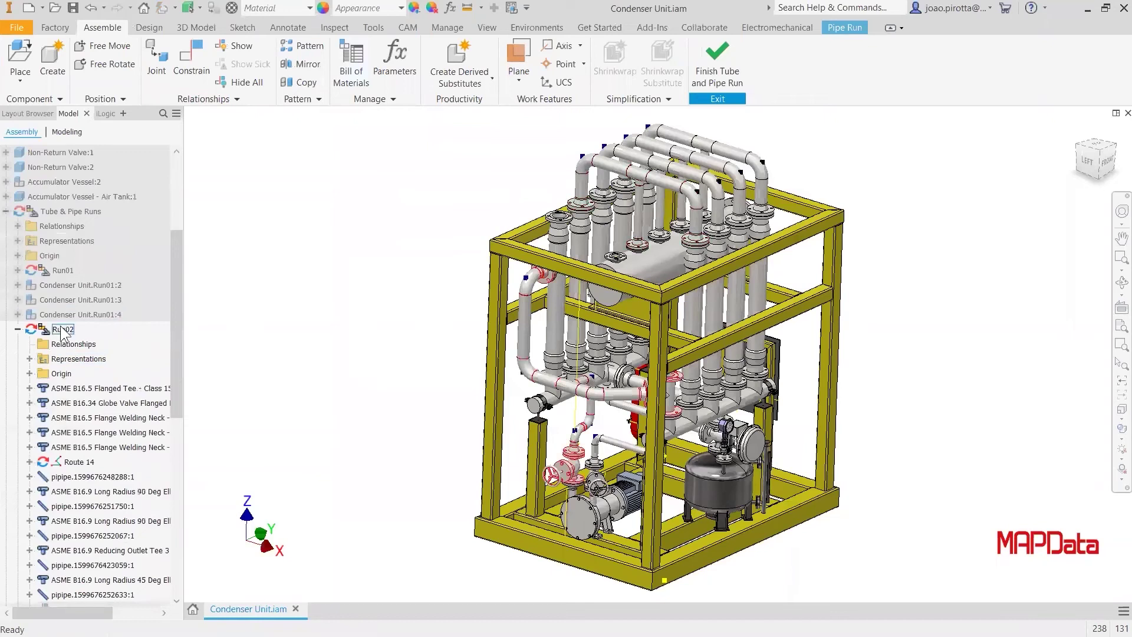
pyautogui.click(18, 329)
pyautogui.scroll(1, 47, 296)
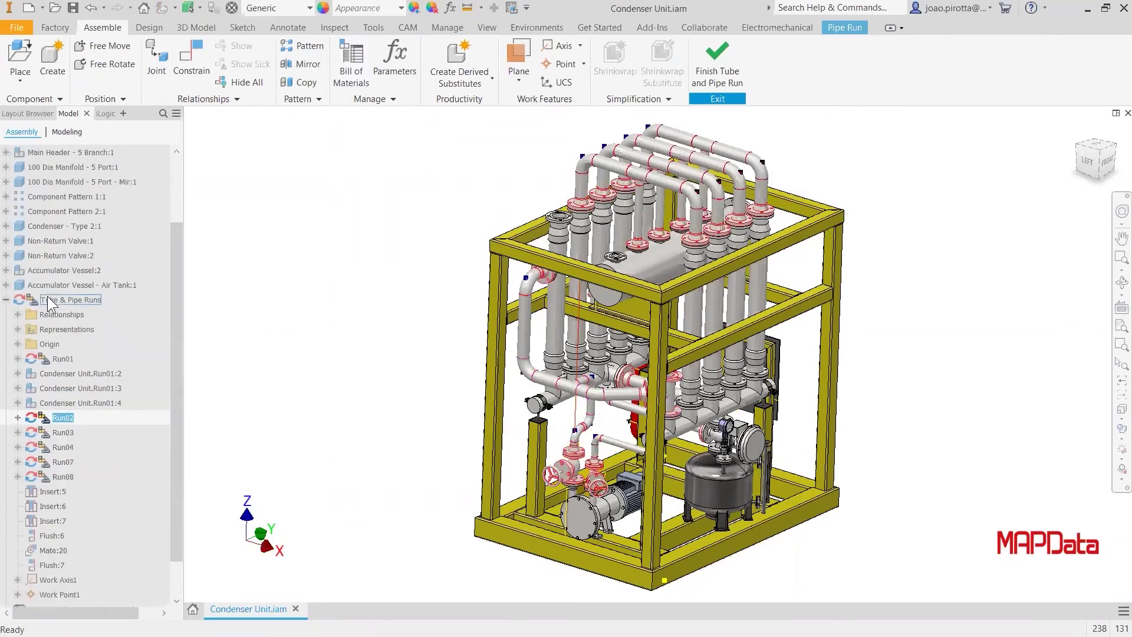
pyautogui.click(33, 304)
pyautogui.doubleClick(33, 305)
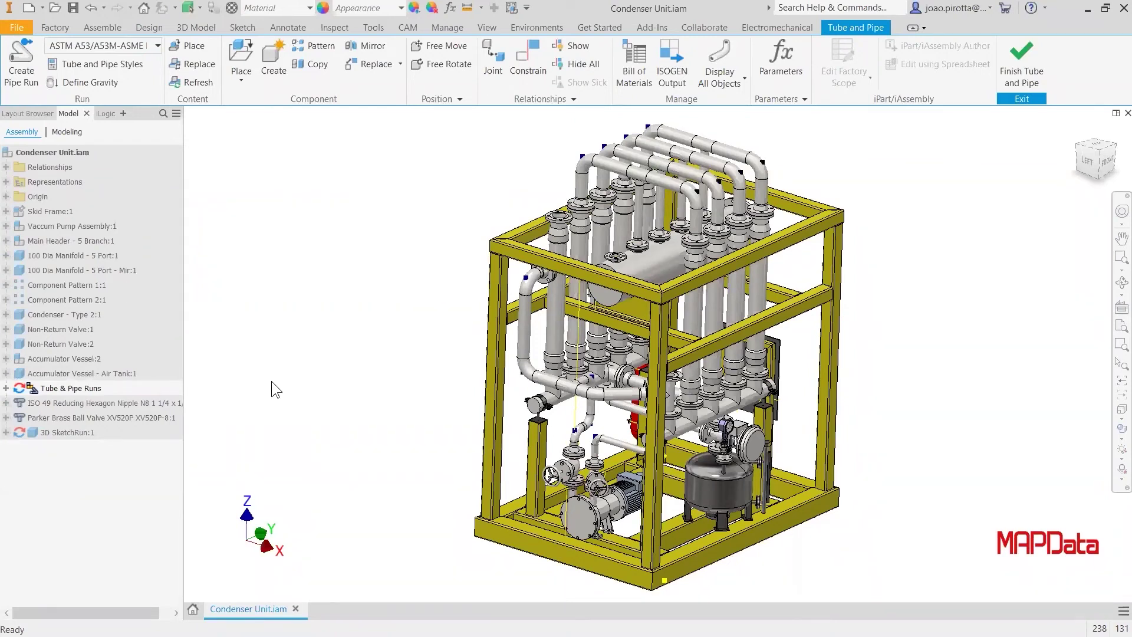
# Step: Open the 3D SketchRun part for in-place editing and start a new 3D sketch
pyautogui.doubleClick(69, 435)
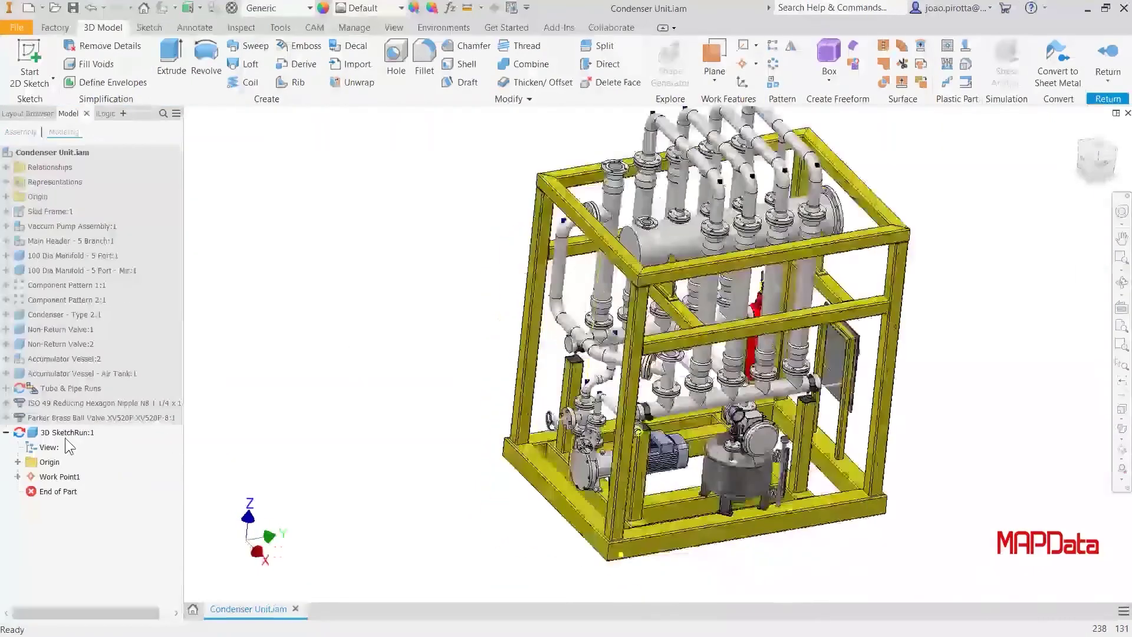
pyautogui.click(70, 439)
pyautogui.click(66, 435)
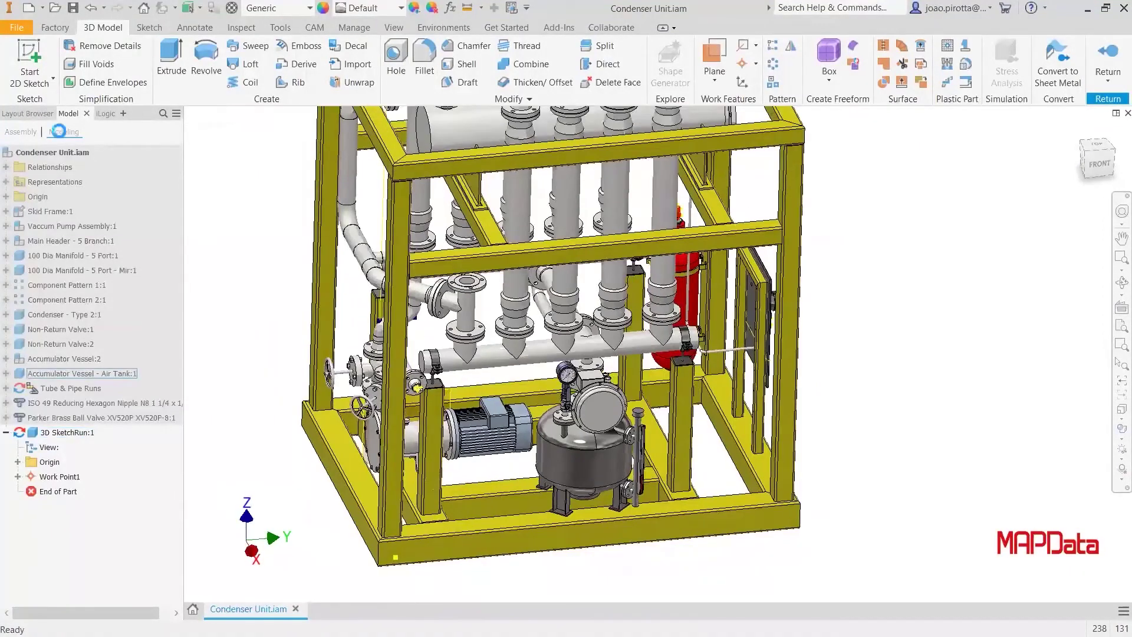
pyautogui.click(24, 76)
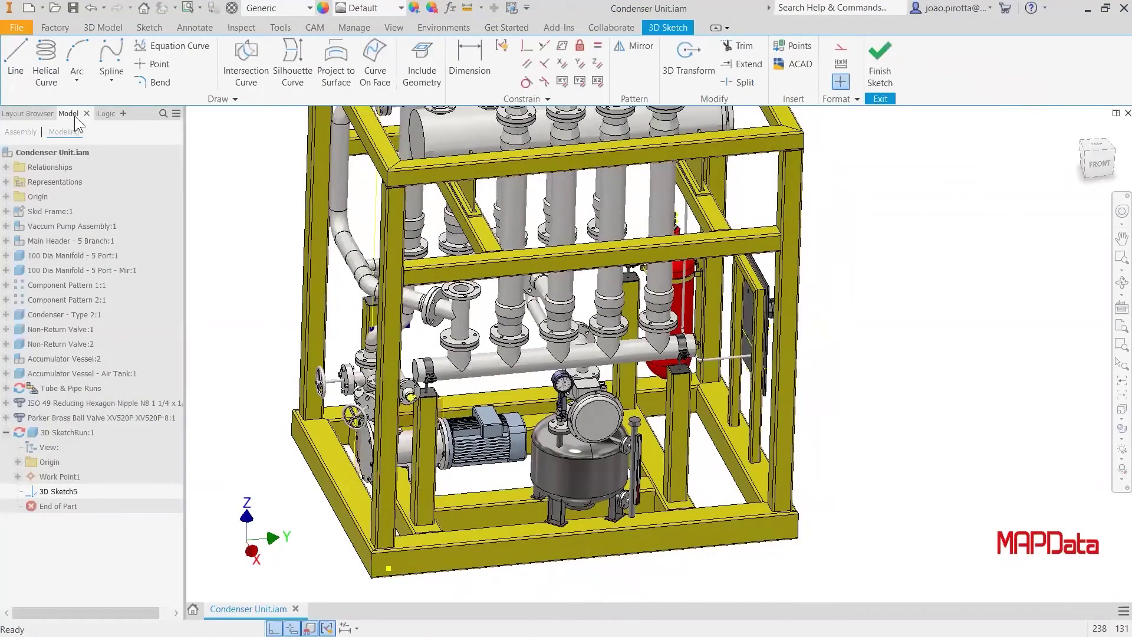
# Step: Draw a 200 mm 3D line straight out from the centre of the open flange beside the pump motor
pyautogui.click(16, 65)
pyautogui.scroll(4, 450, 425)
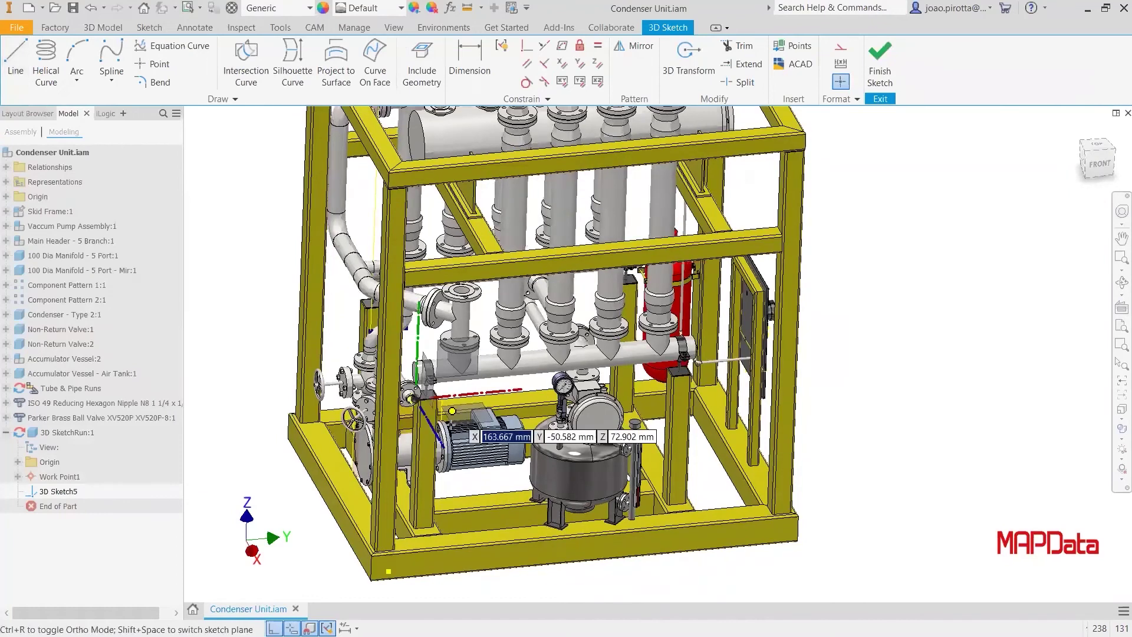
pyautogui.scroll(5, 450, 425)
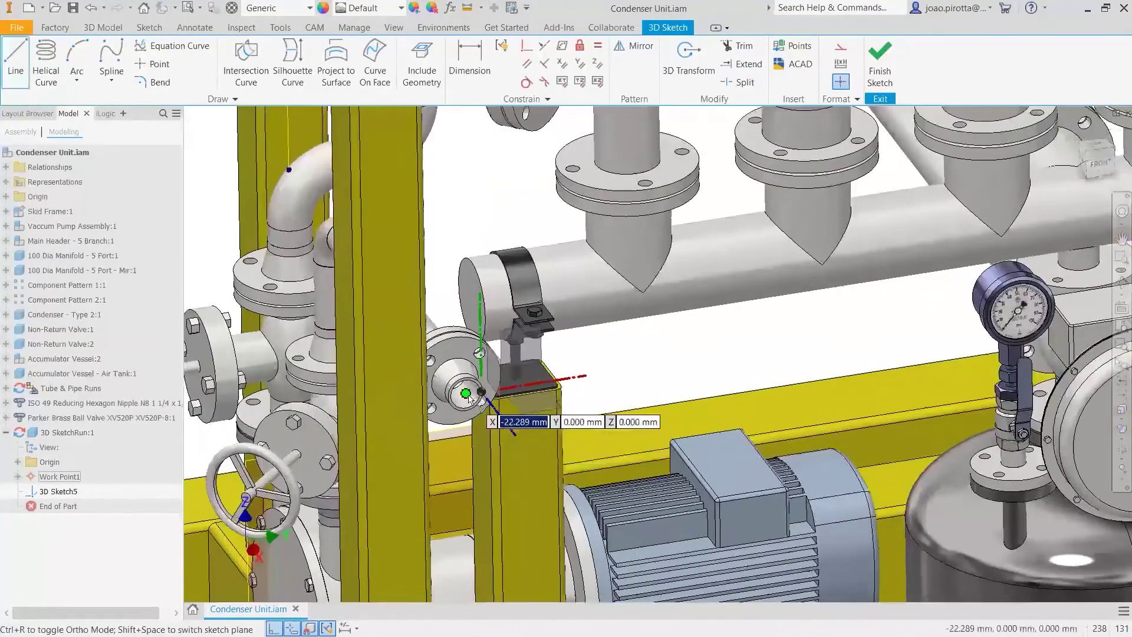
pyautogui.click(467, 394)
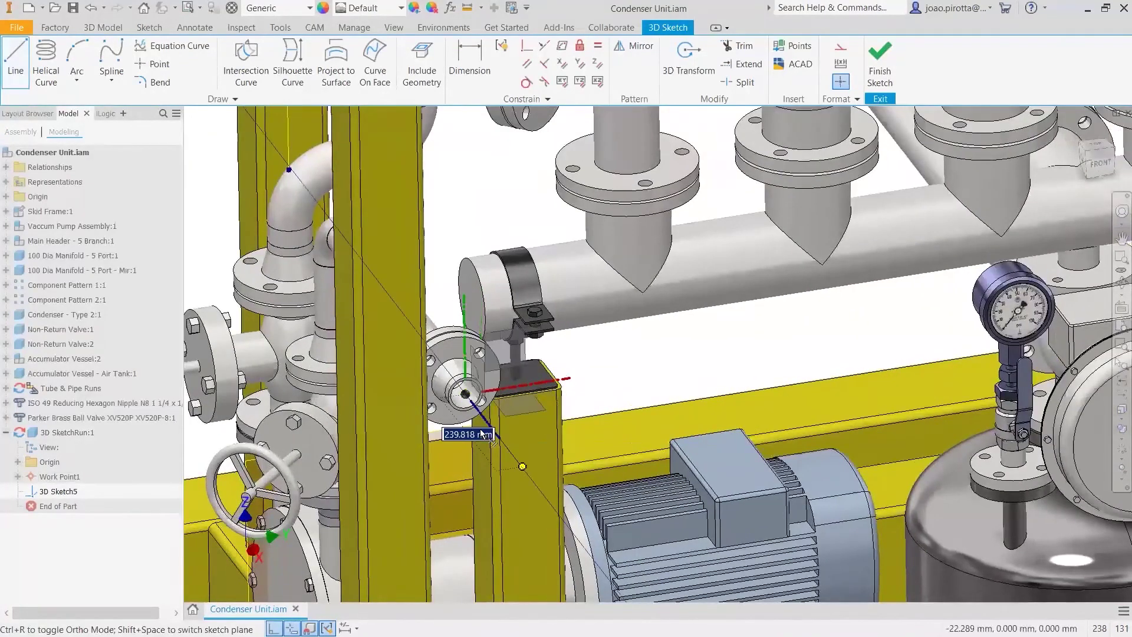
pyautogui.scroll(-2, 530, 476)
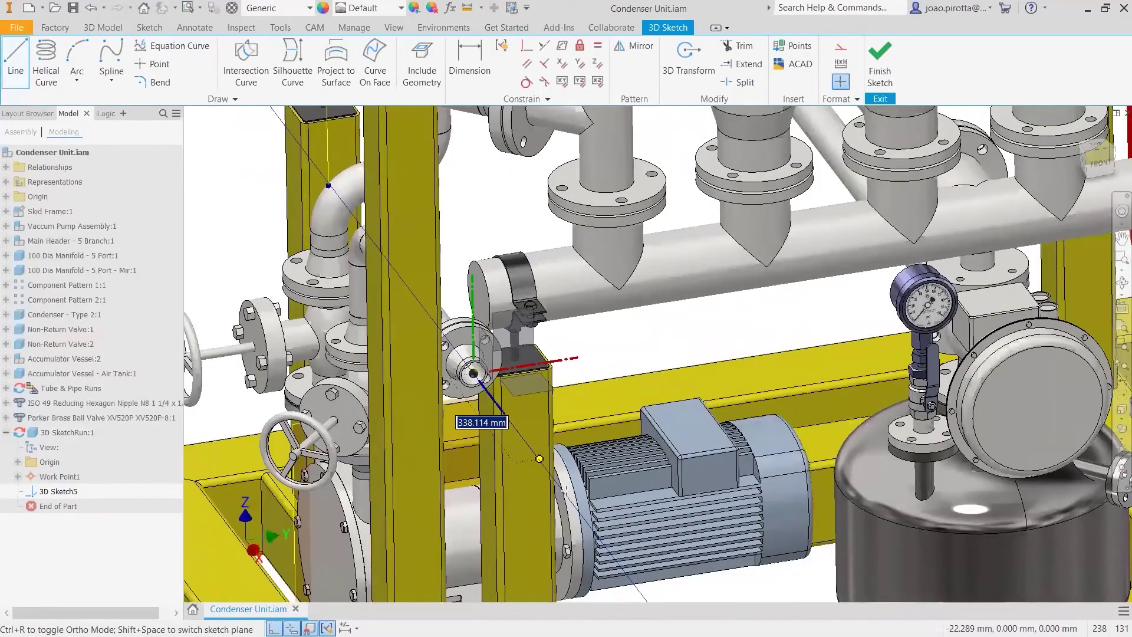
pyautogui.scroll(-2, 569, 497)
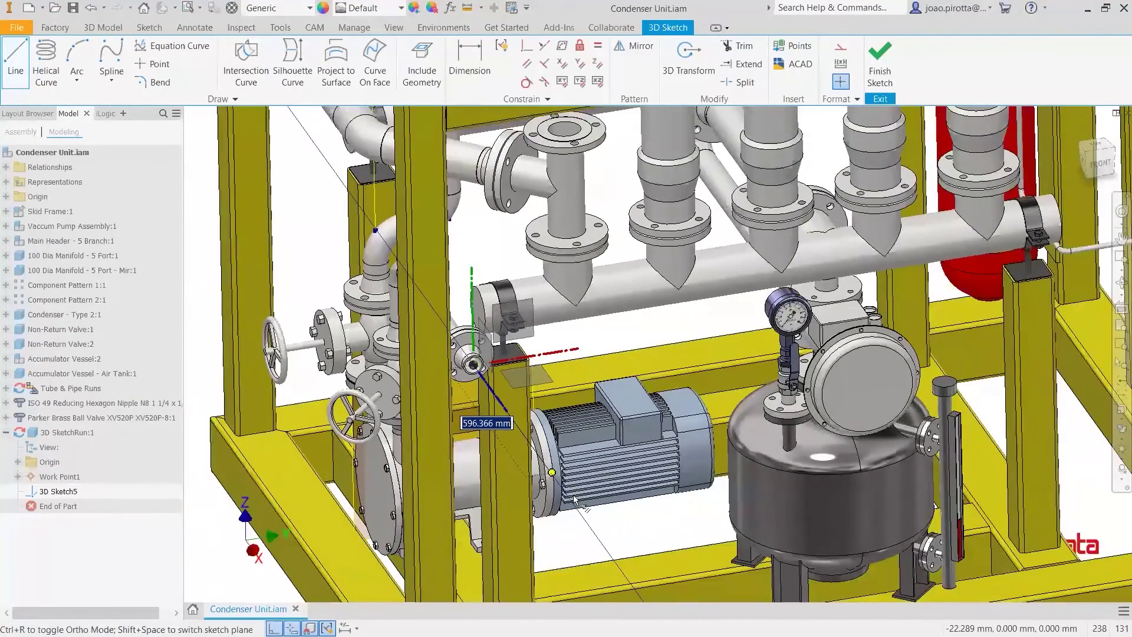
pyautogui.scroll(-1, 574, 498)
pyautogui.write('200')
pyautogui.press('Return')
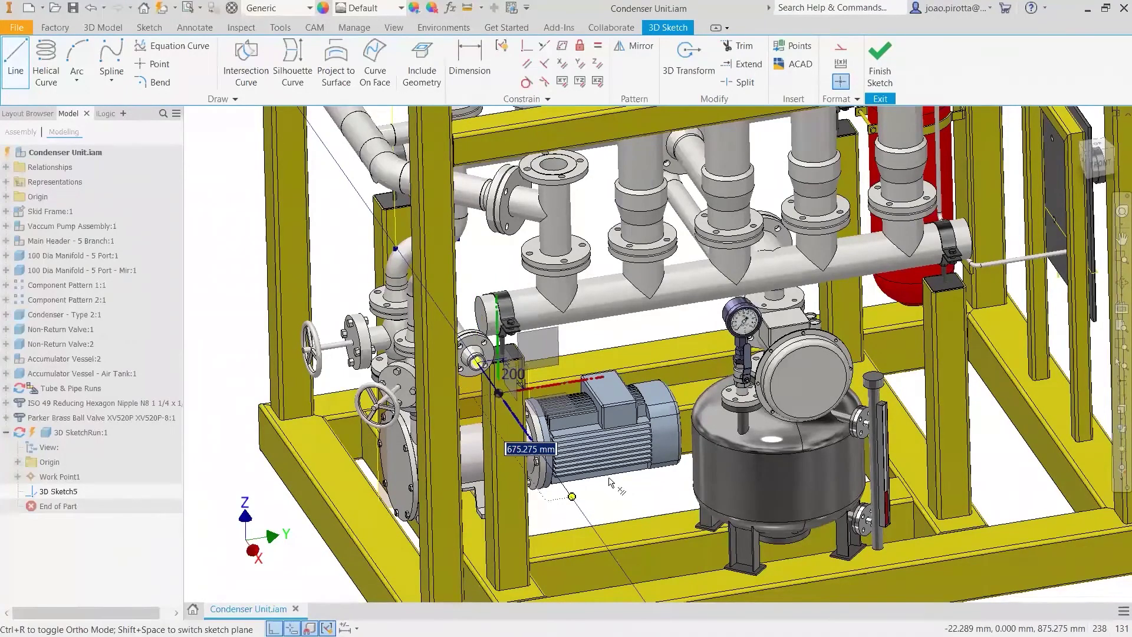
# Step: Continue the 3D line with a 600 mm horizontal segment parallel to the manifold, towards the air tank
pyautogui.scroll(4, 610, 482)
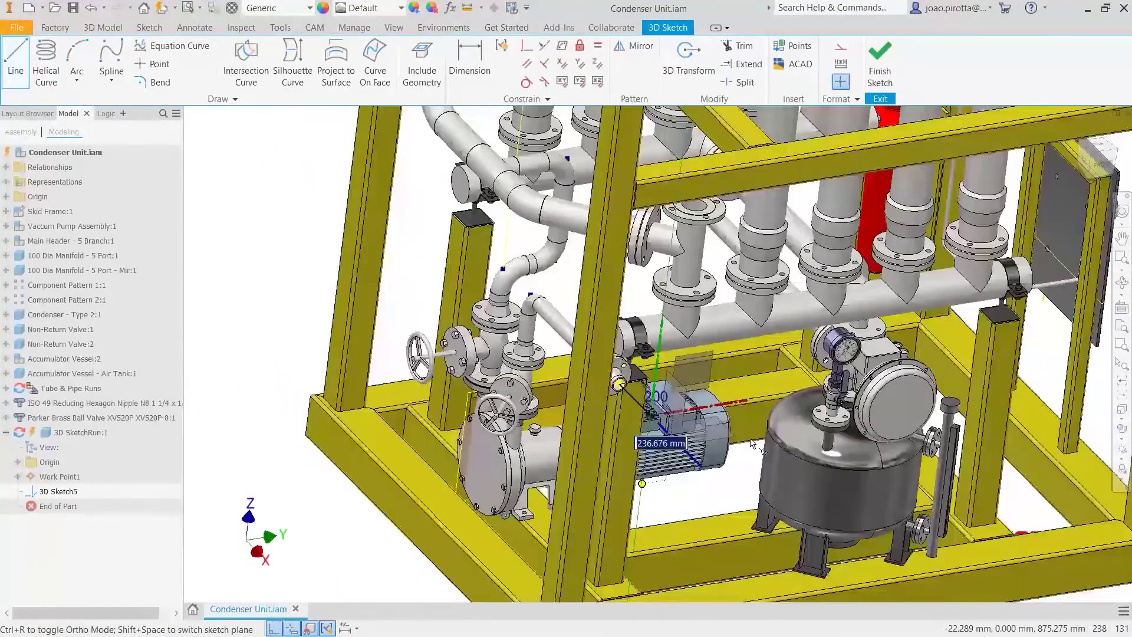
pyautogui.keyDown('shift'); pyautogui.moveTo(750, 441); pyautogui.dragTo(753, 414, button='middle'); pyautogui.keyUp('shift')
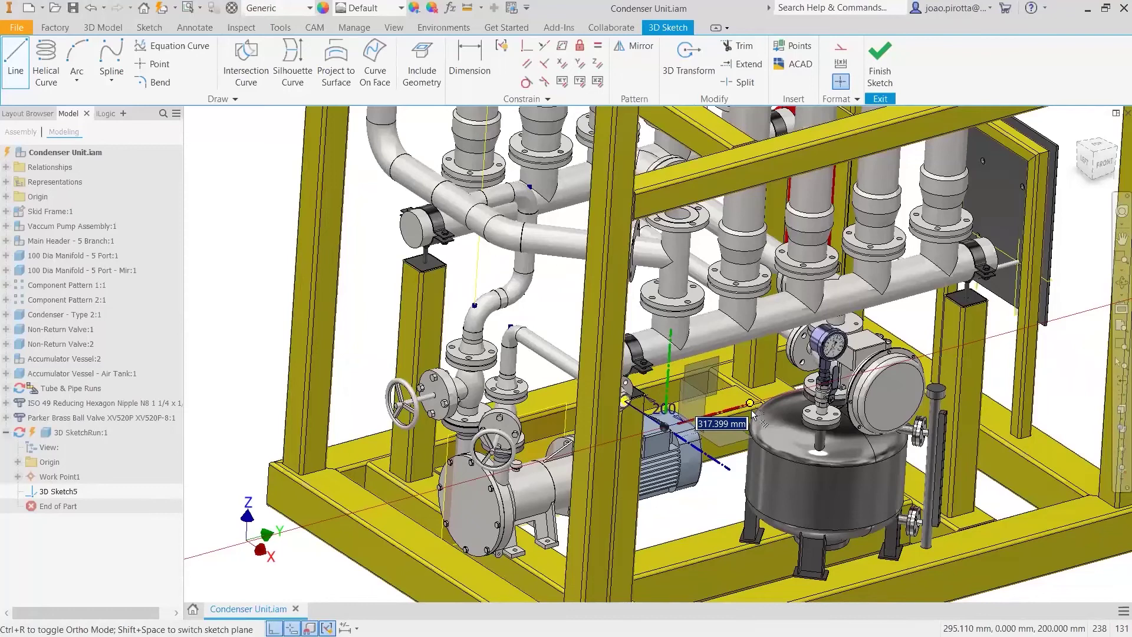
pyautogui.write('600')
pyautogui.press('Return')
# Step: Extend the 3D line 300 mm vertically upward and 900 mm horizontally towards the panel, and end the line
pyautogui.scroll(5, 752, 413)
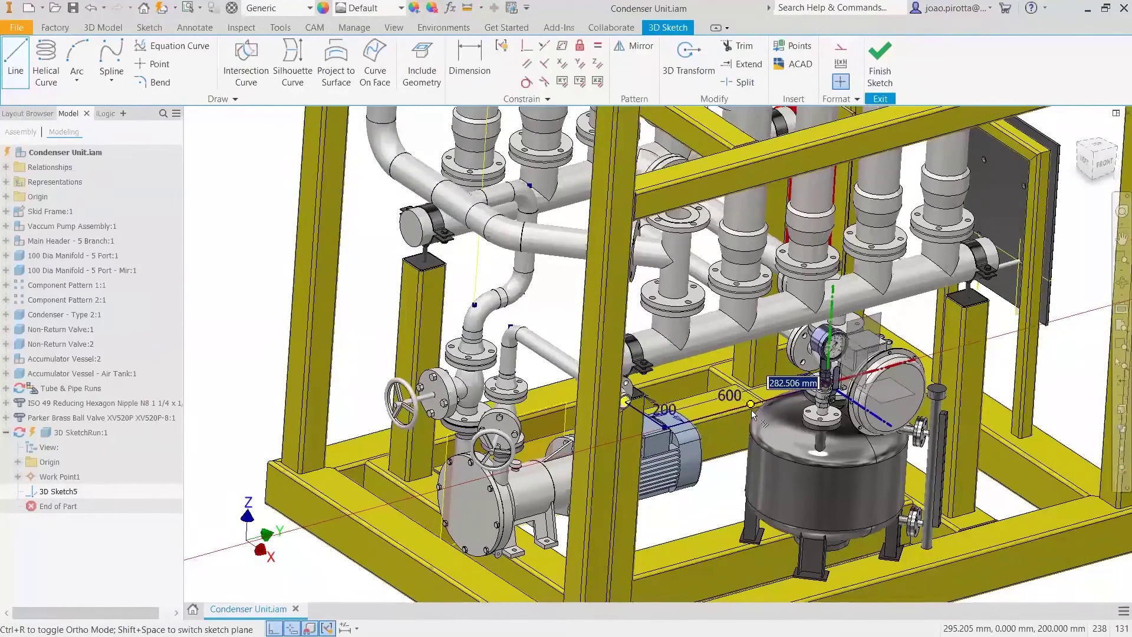
pyautogui.scroll(4, 809, 394)
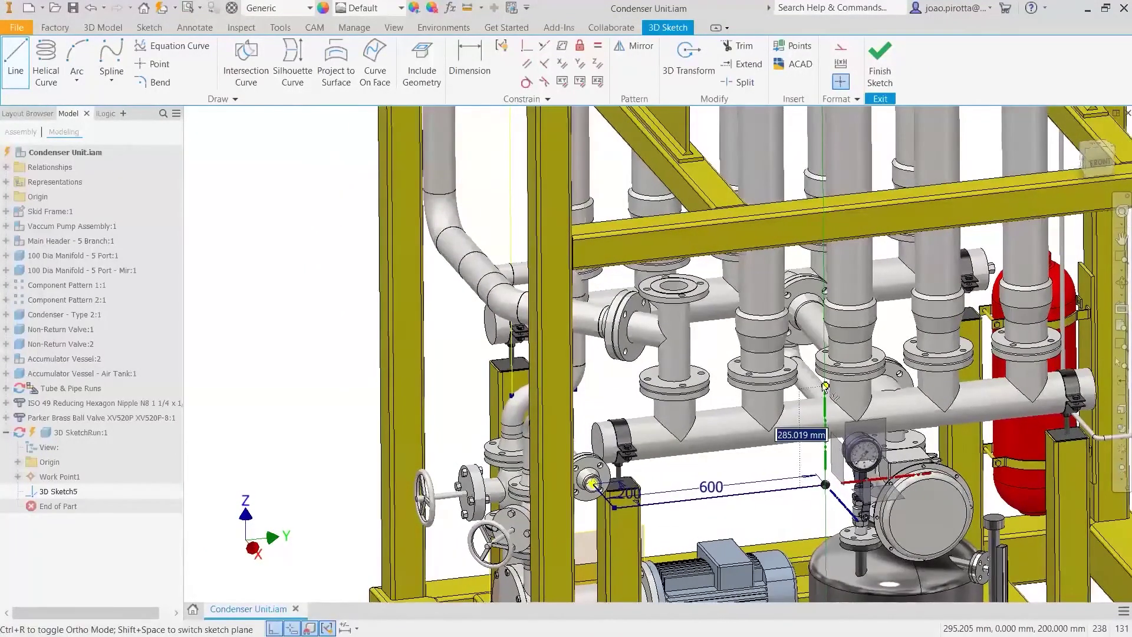
pyautogui.write('30')
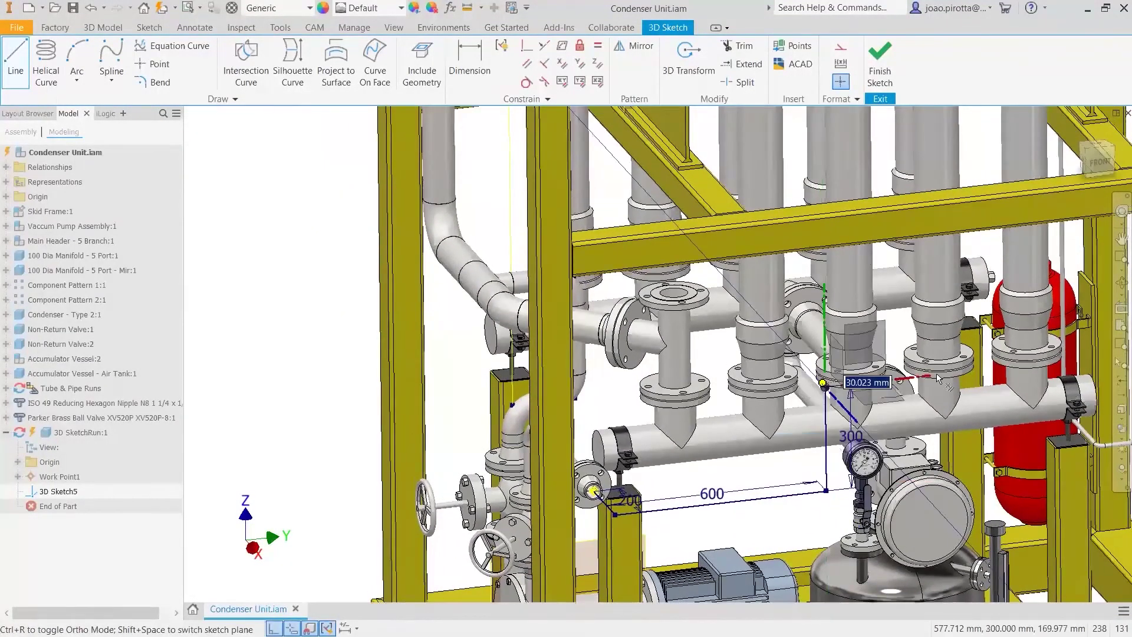
pyautogui.write('900')
pyautogui.press('Return')
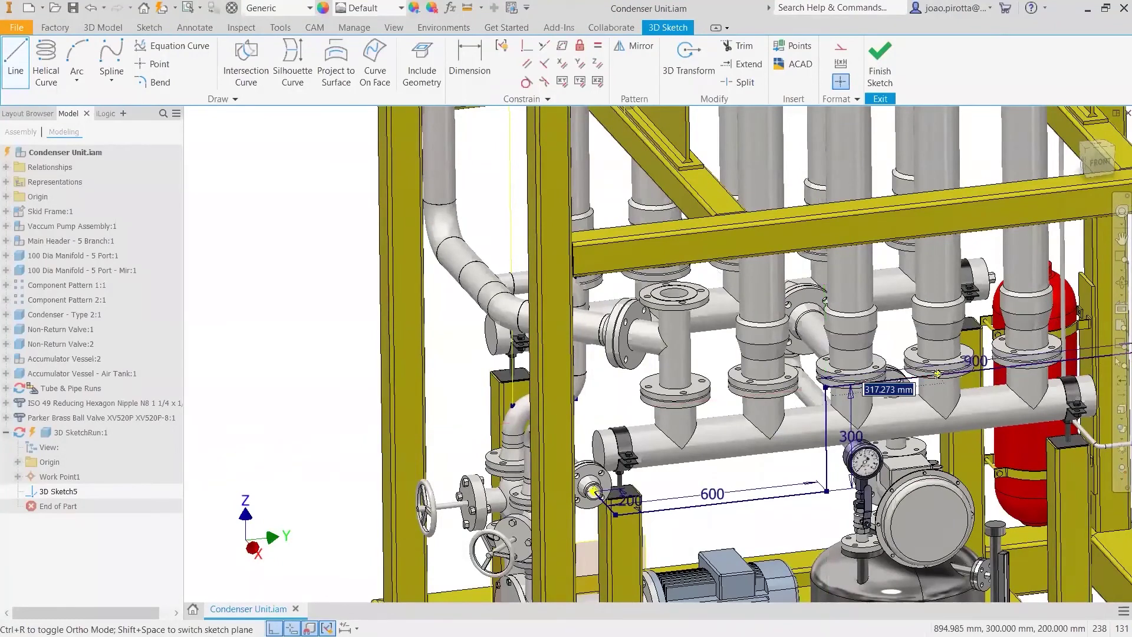
pyautogui.press('Escape')
pyautogui.scroll(-4, 848, 405)
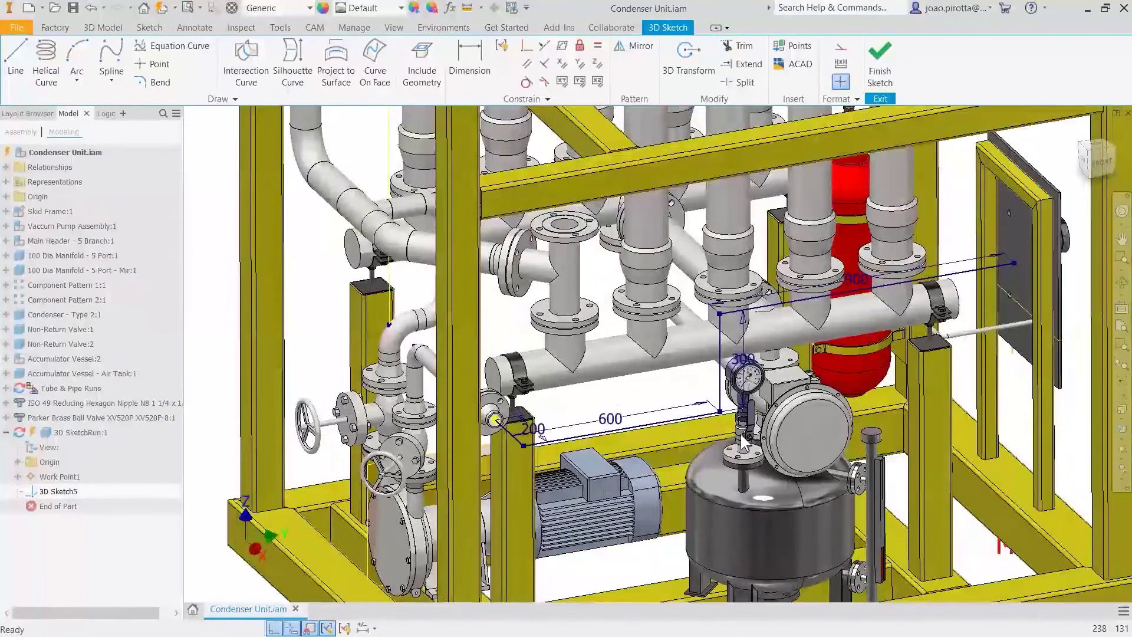
pyautogui.keyDown('shift'); pyautogui.moveTo(740, 434); pyautogui.dragTo(698, 370, button='middle'); pyautogui.keyUp('shift')
pyautogui.scroll(-5, 697, 370)
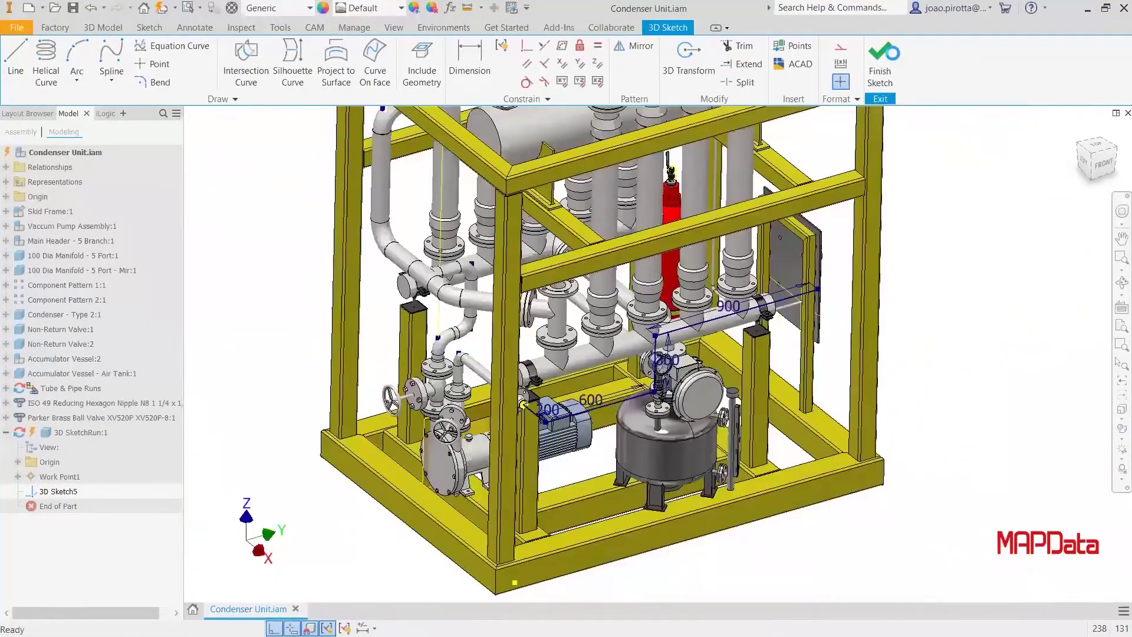
# Step: Finish the 3D sketch, activate Tube & Pipe Runs and open Run04 for editing
pyautogui.click(880, 59)
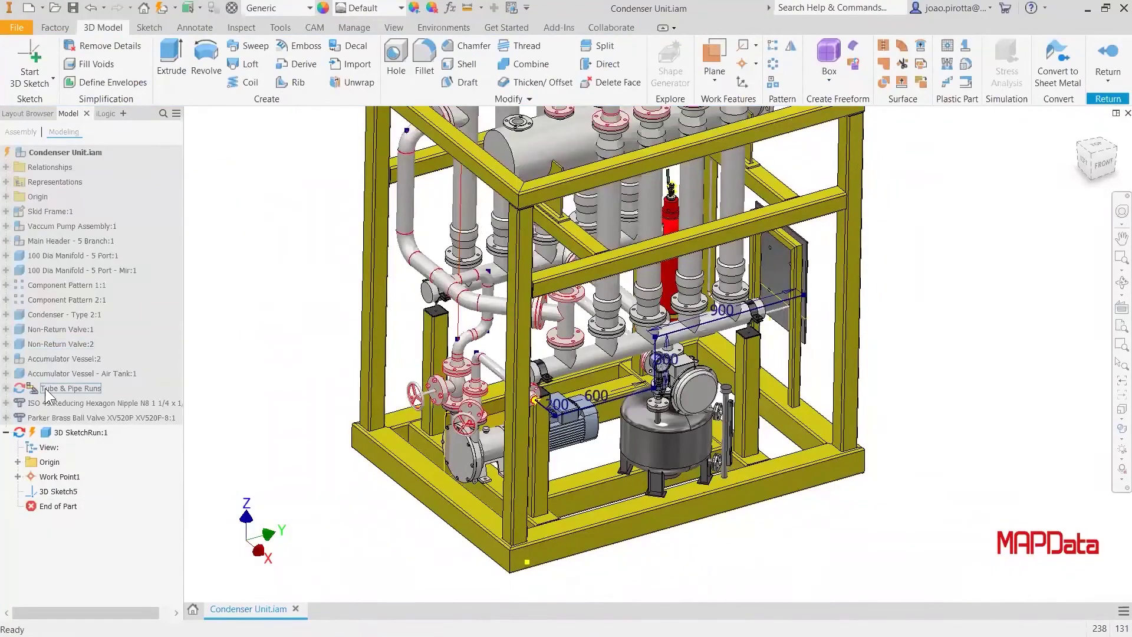
pyautogui.click(77, 389)
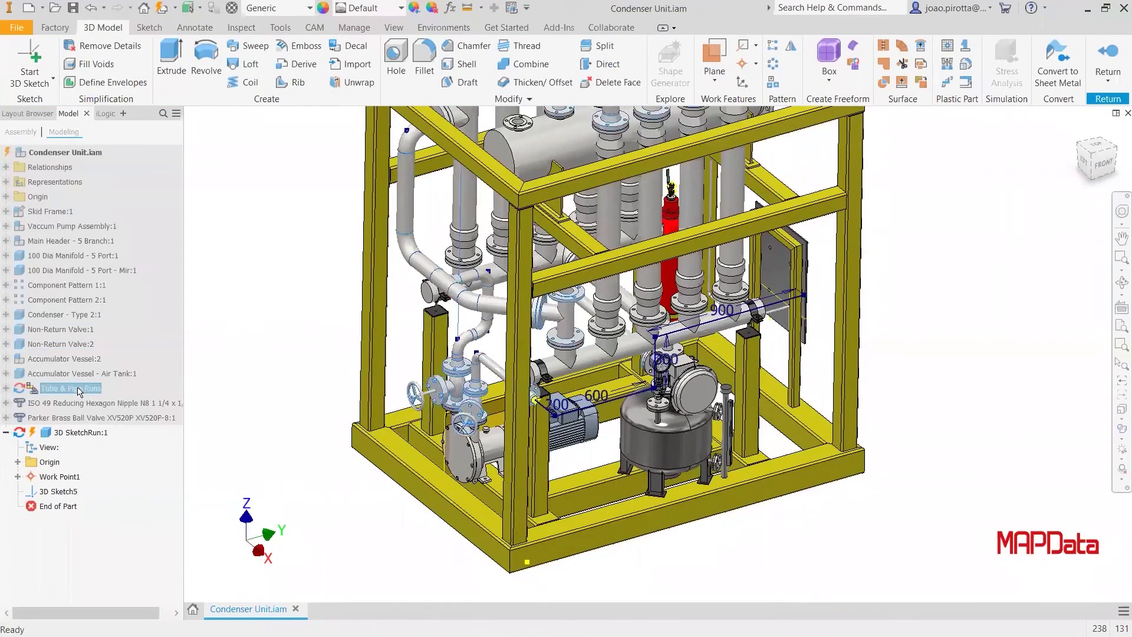
pyautogui.doubleClick(77, 390)
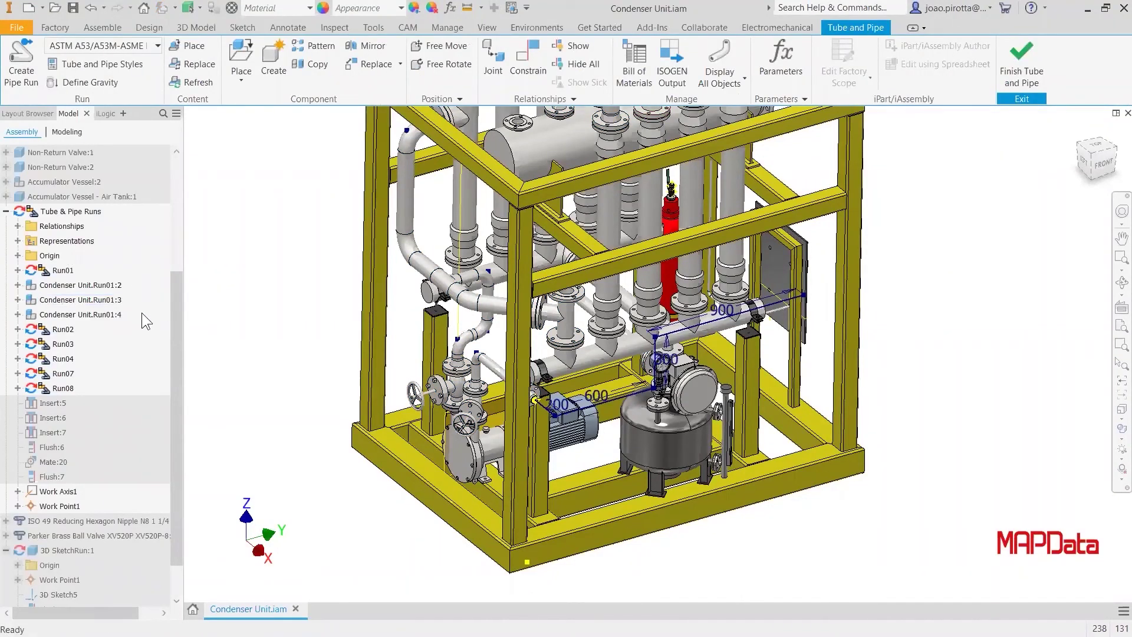
pyautogui.doubleClick(71, 358)
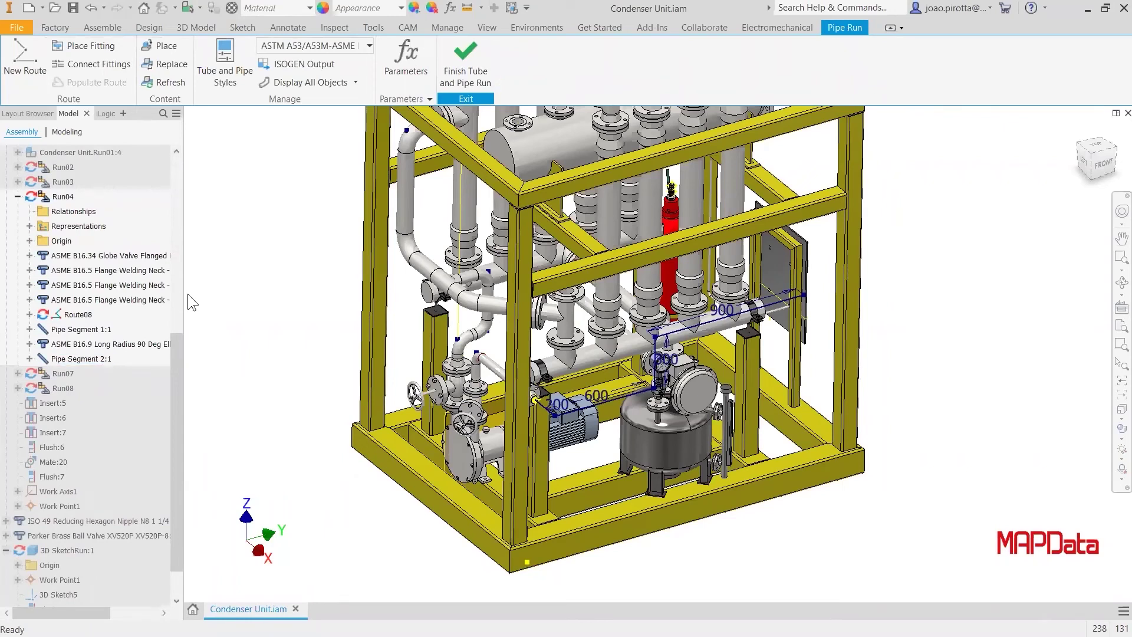
# Step: Create a new route in Run04 and set its style to ASTM A53/A53M-ASME B16.11 - Welded Steel Pipe - 1 1/2 in
pyautogui.click(28, 75)
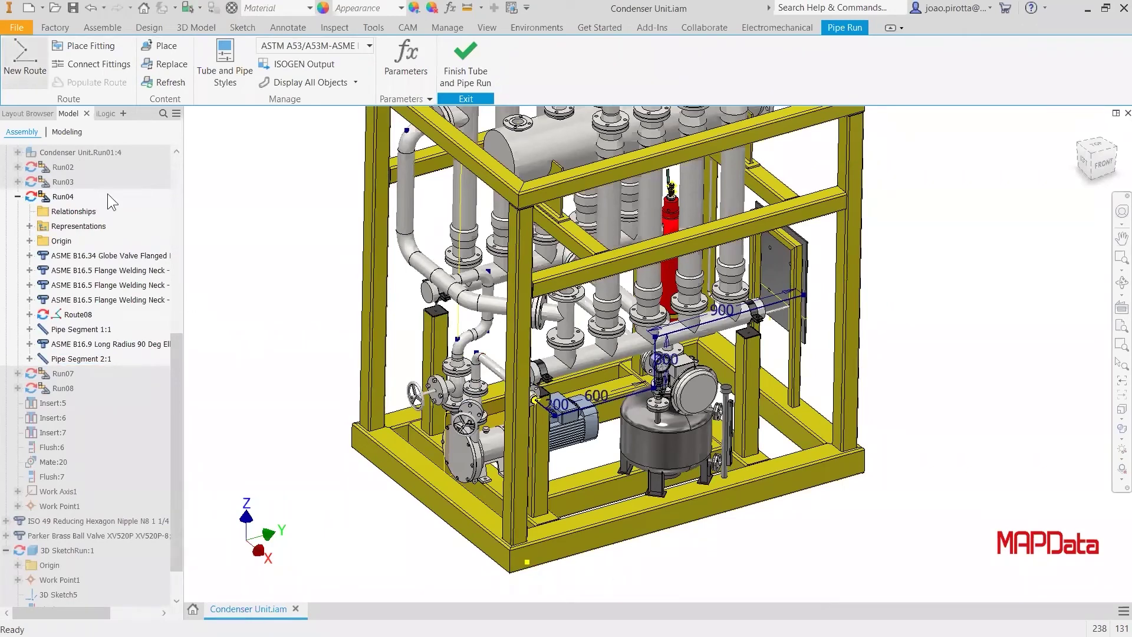
pyautogui.click(356, 213)
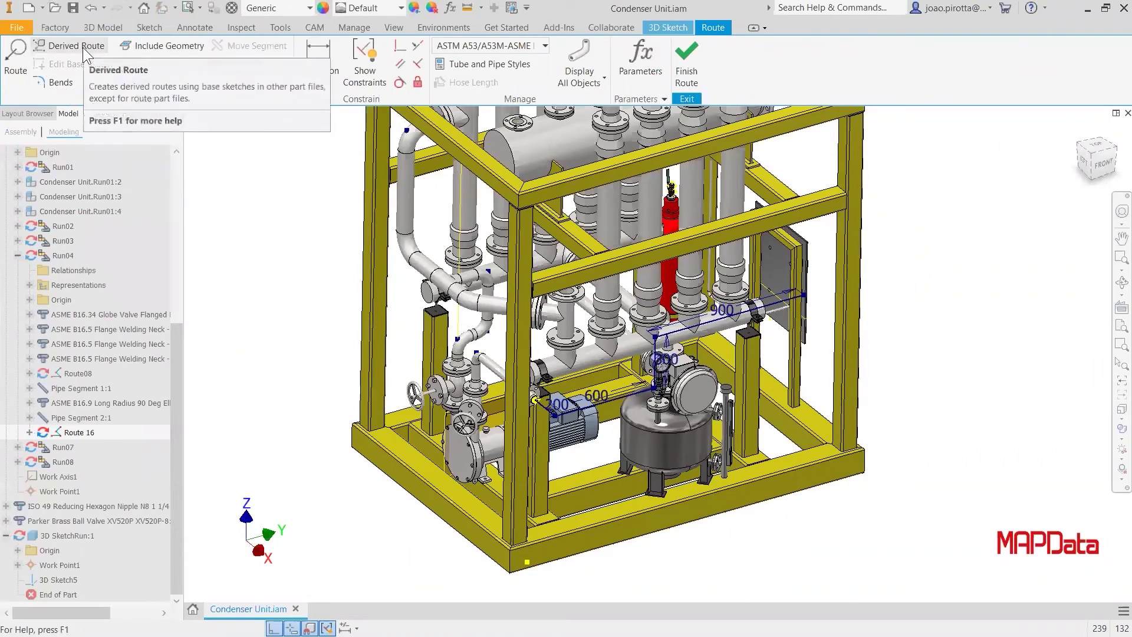
pyautogui.click(83, 47)
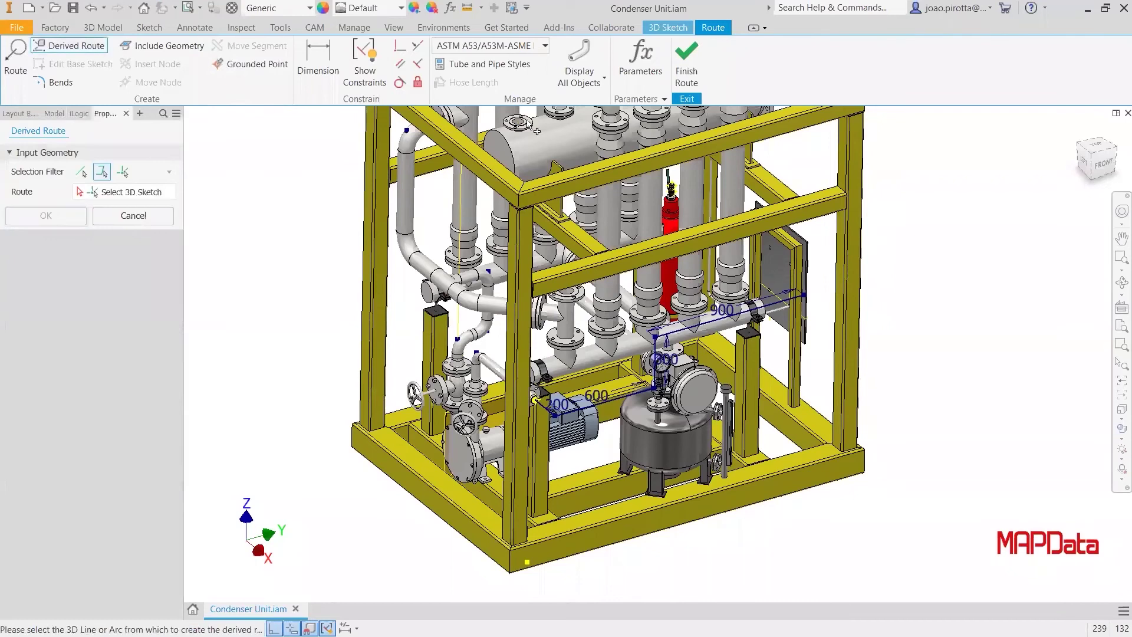
pyautogui.click(543, 45)
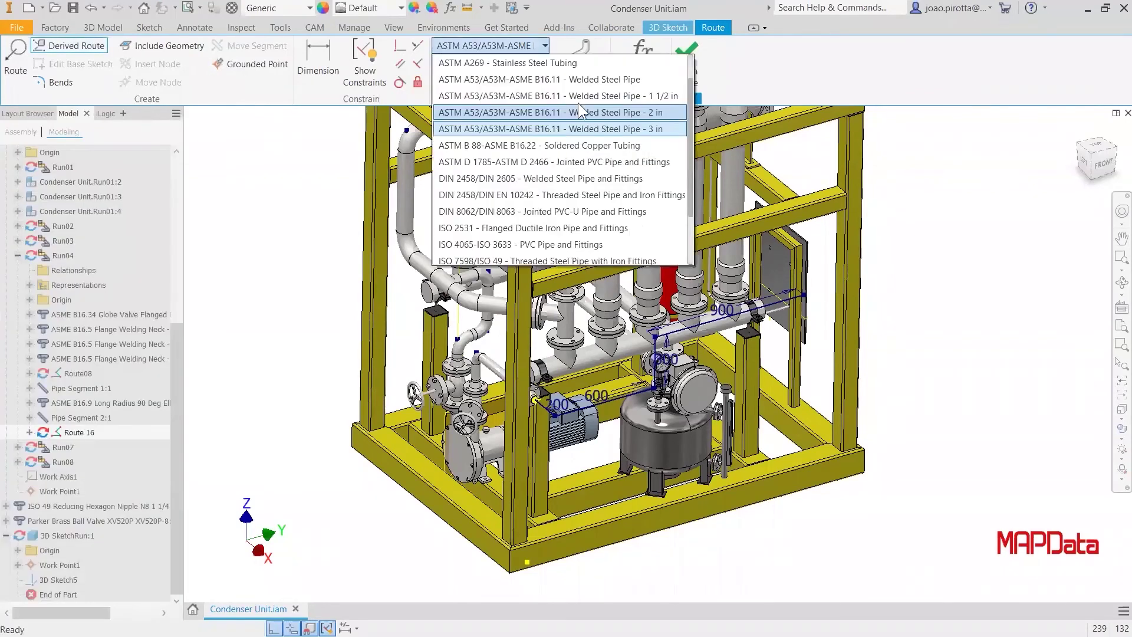
pyautogui.click(580, 101)
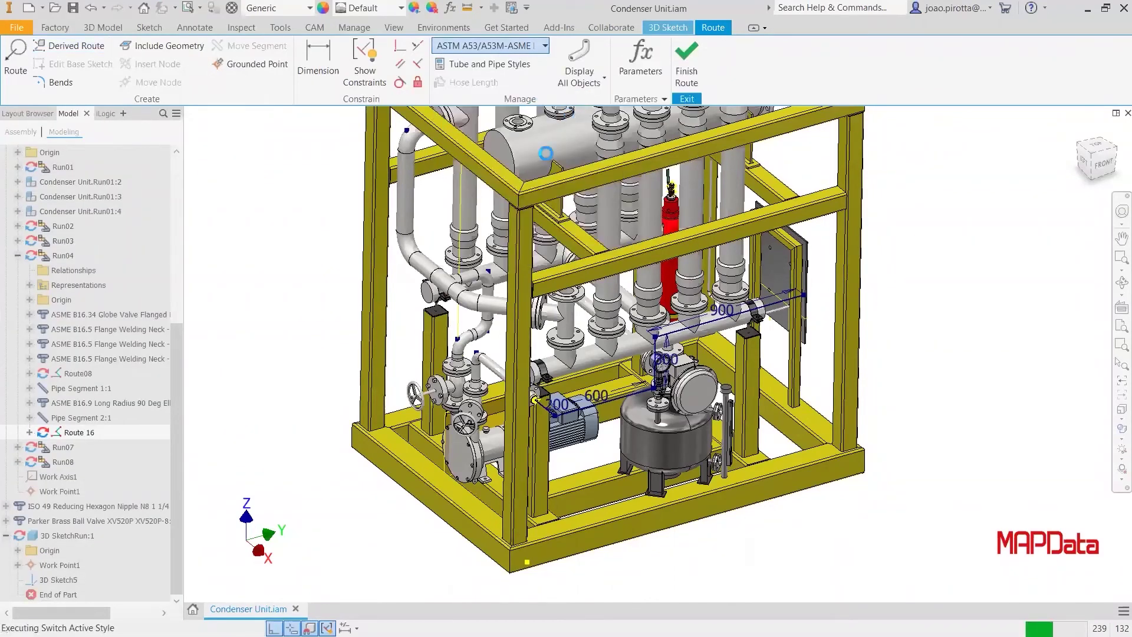
# Step: Create a derived route from the four connected 3D sketch lines running from the flange beside the pump motor
pyautogui.click(77, 46)
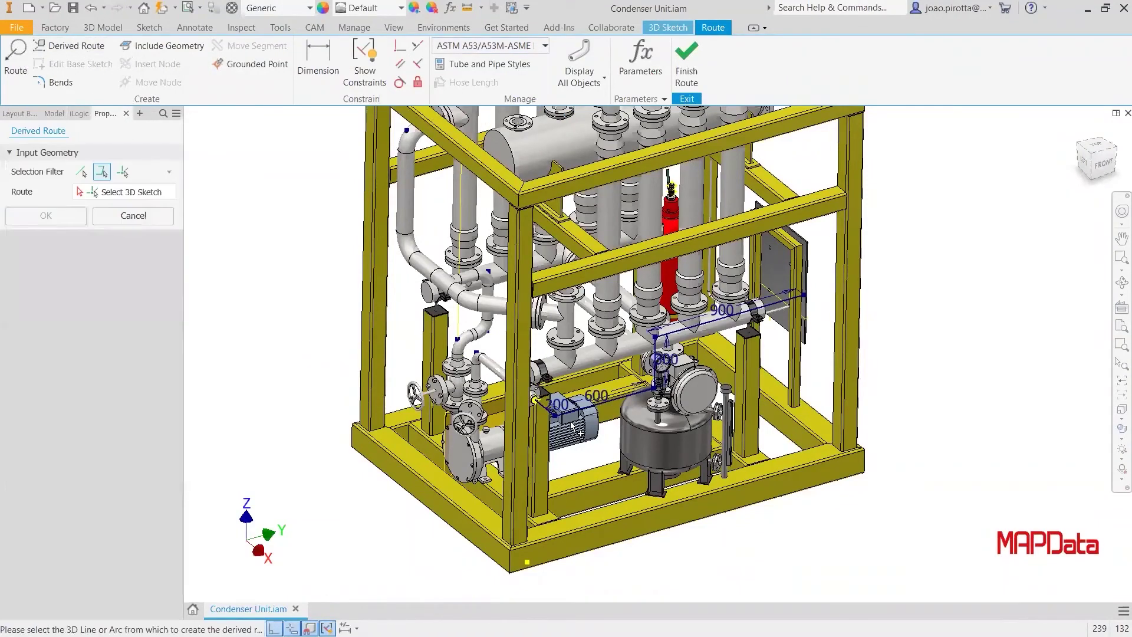
pyautogui.scroll(5, 512, 286)
pyautogui.click(486, 299)
pyautogui.scroll(-5, 619, 266)
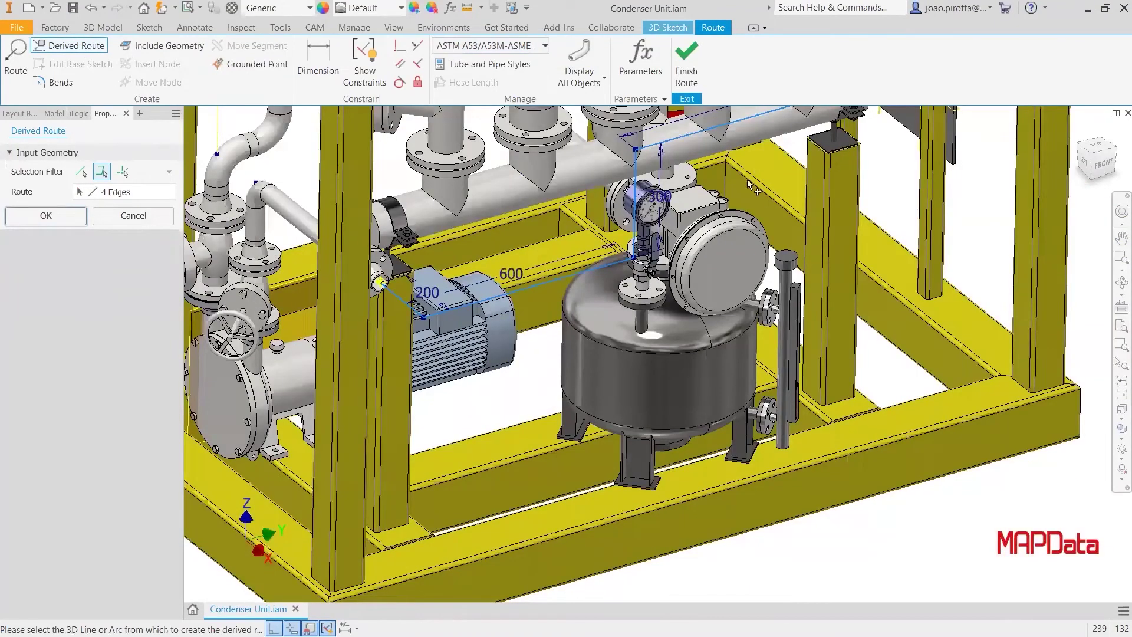
pyautogui.scroll(-3, 749, 177)
pyautogui.click(45, 215)
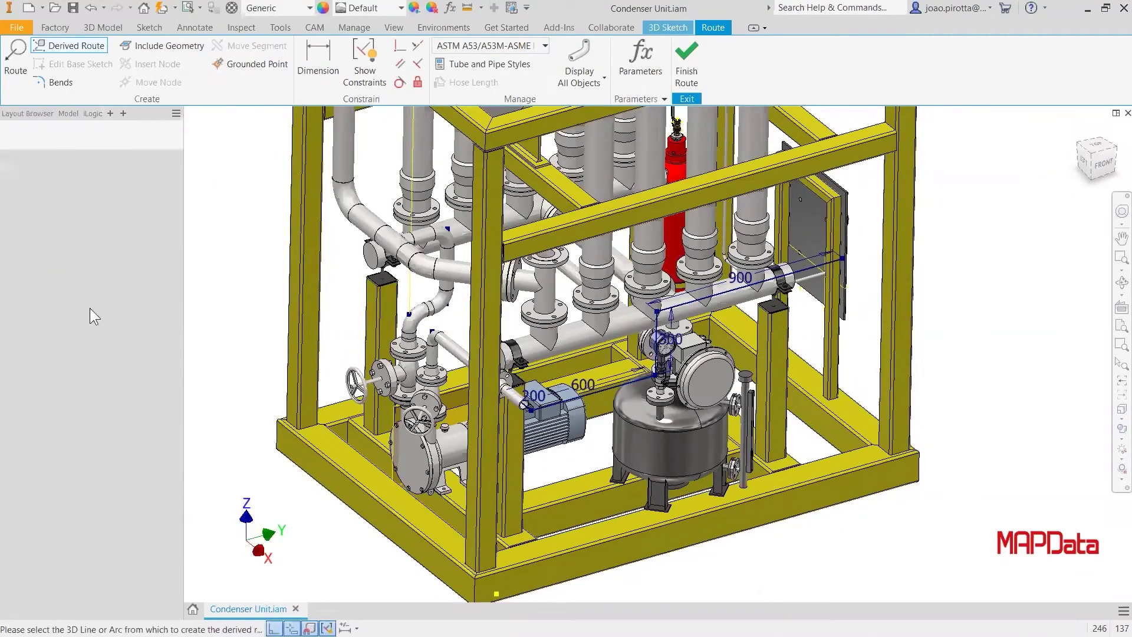
pyautogui.press('Escape')
# Step: Check the pipe and elbows along the derived route, then finish the route, the pipe run and tube and pipe editing
pyautogui.scroll(2, 540, 402)
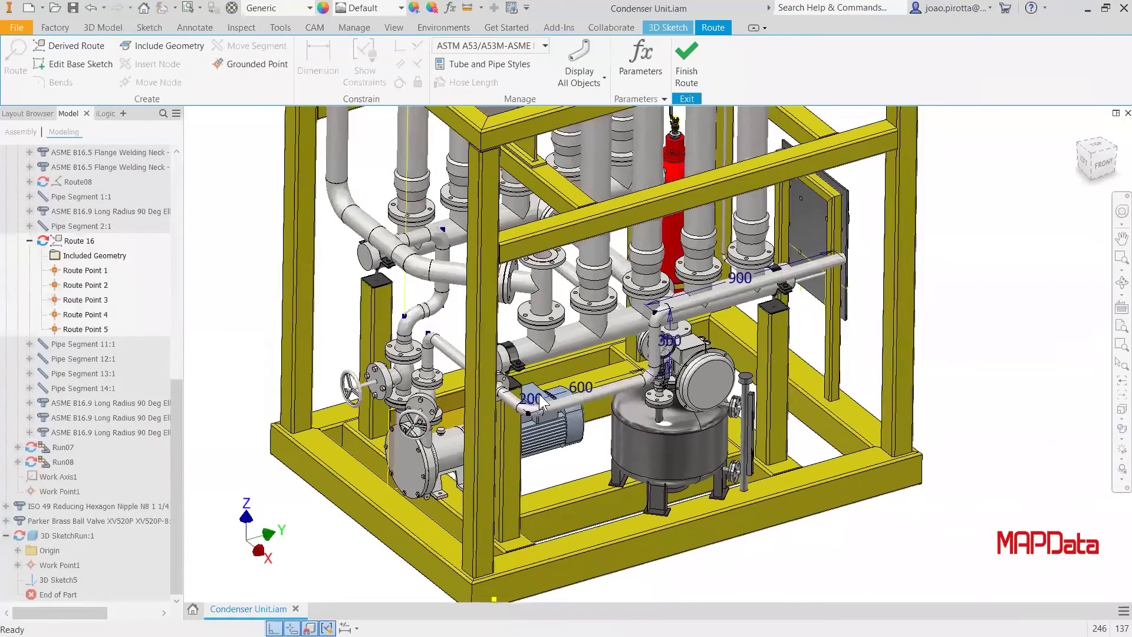
pyautogui.scroll(5, 540, 401)
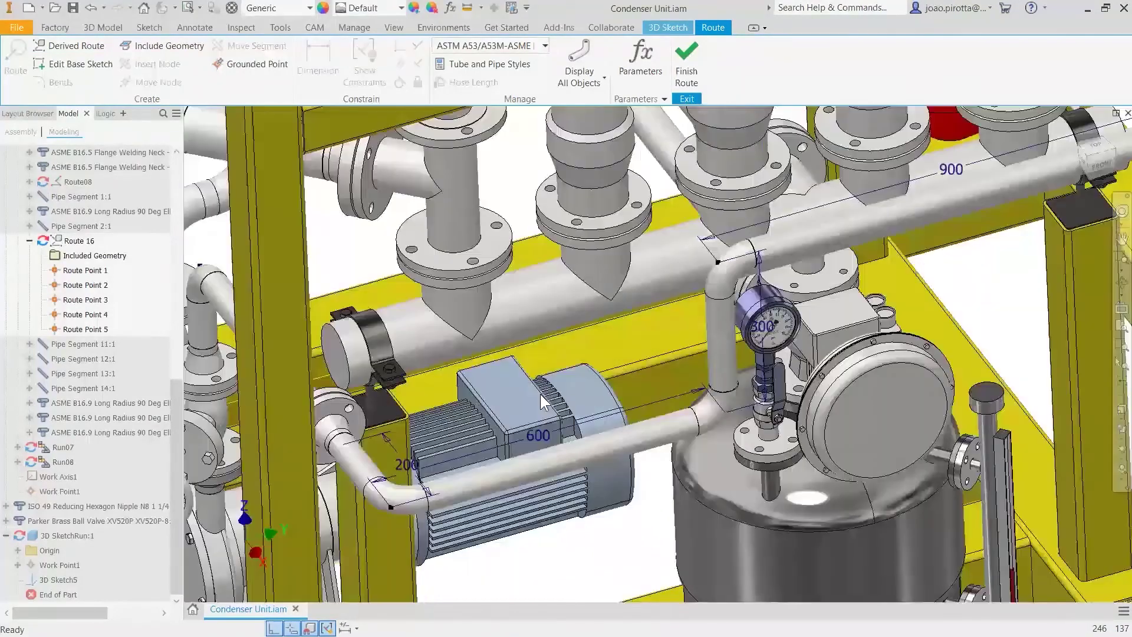
pyautogui.scroll(-5, 539, 394)
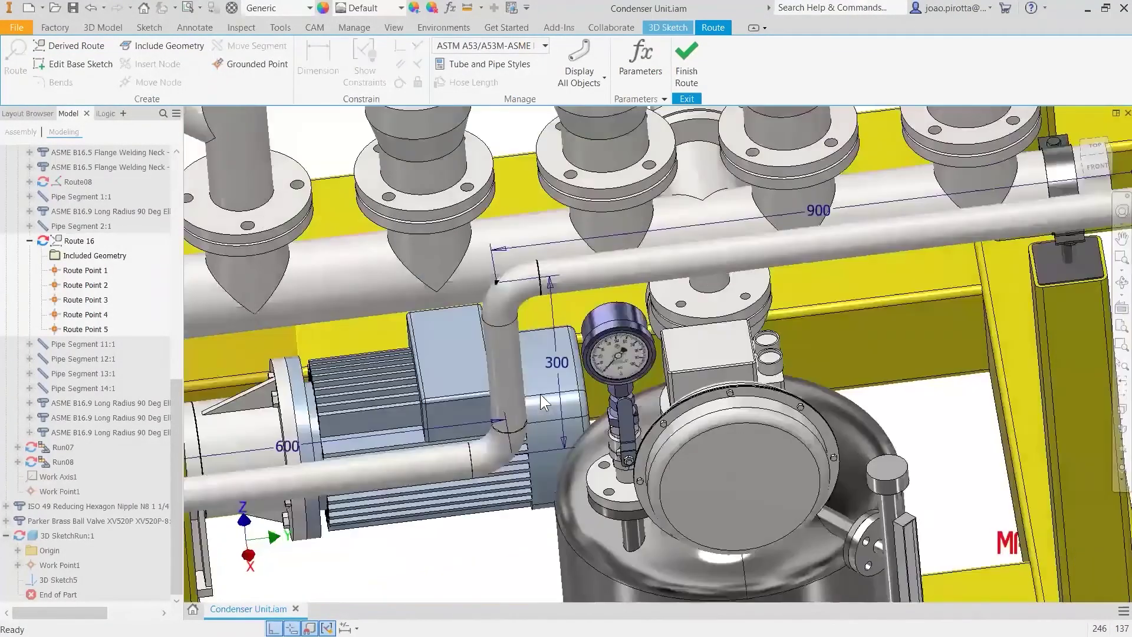
pyautogui.press('F6')
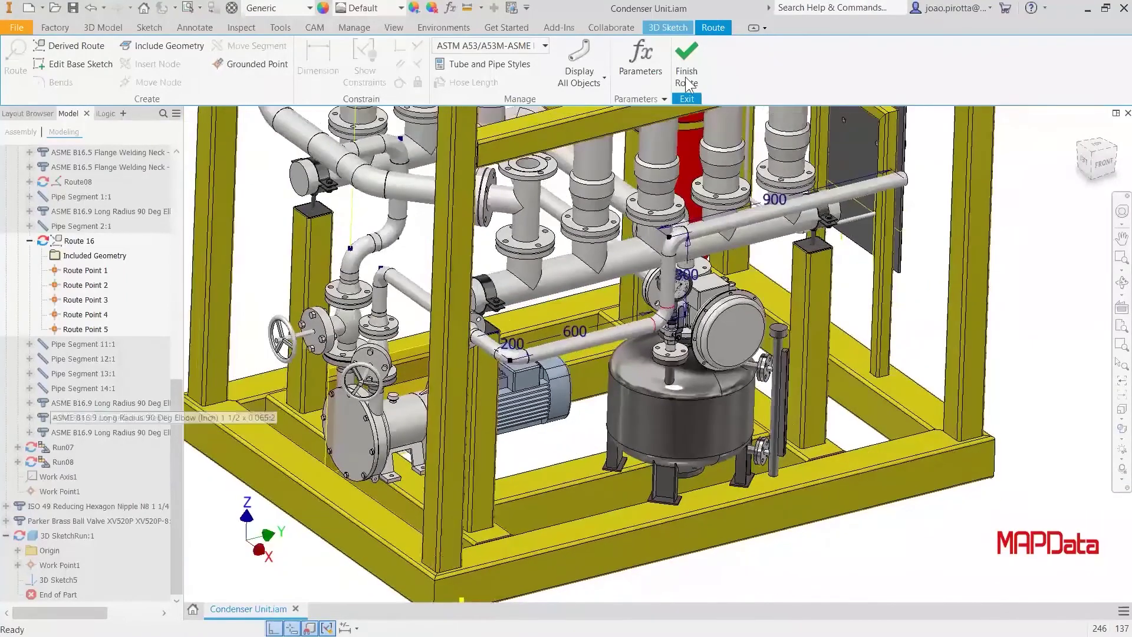
pyautogui.click(687, 84)
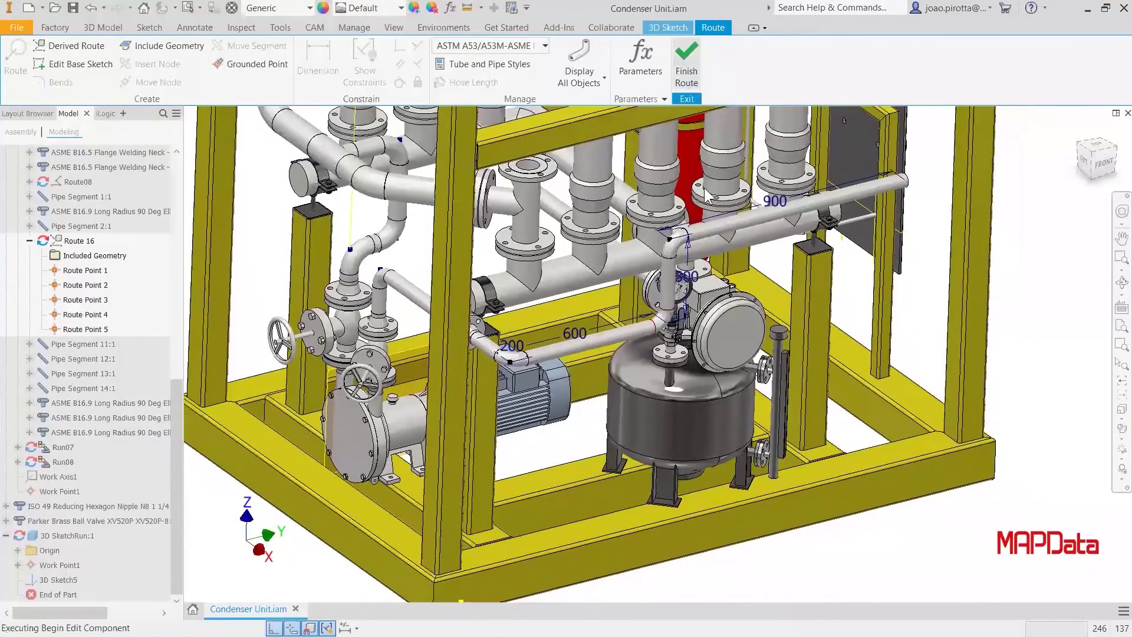
pyautogui.click(696, 484)
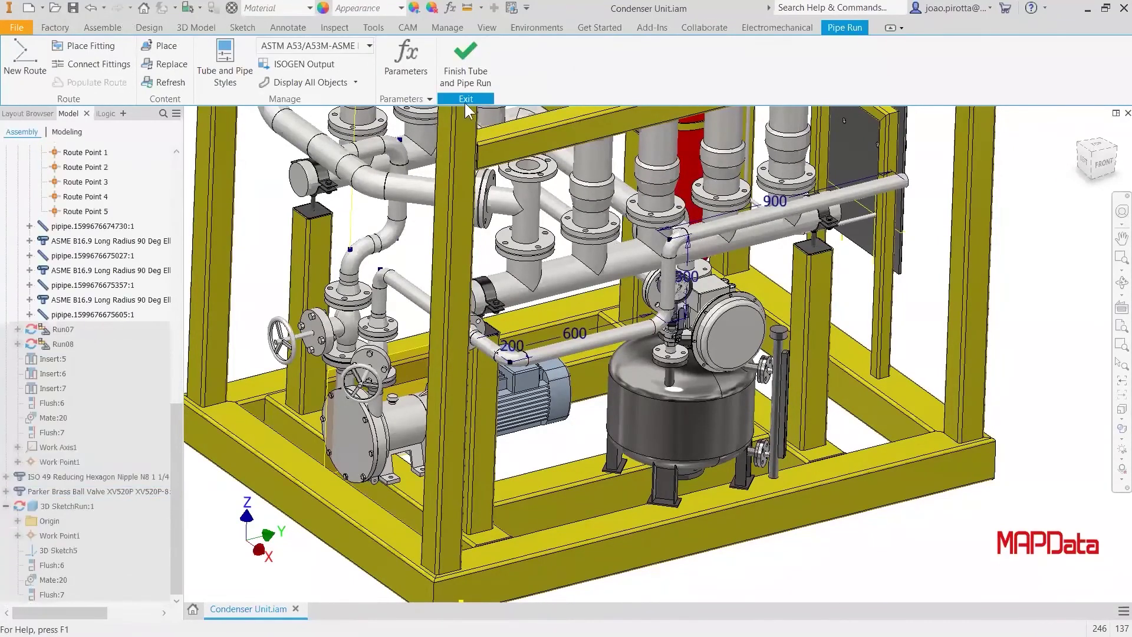
pyautogui.click(469, 73)
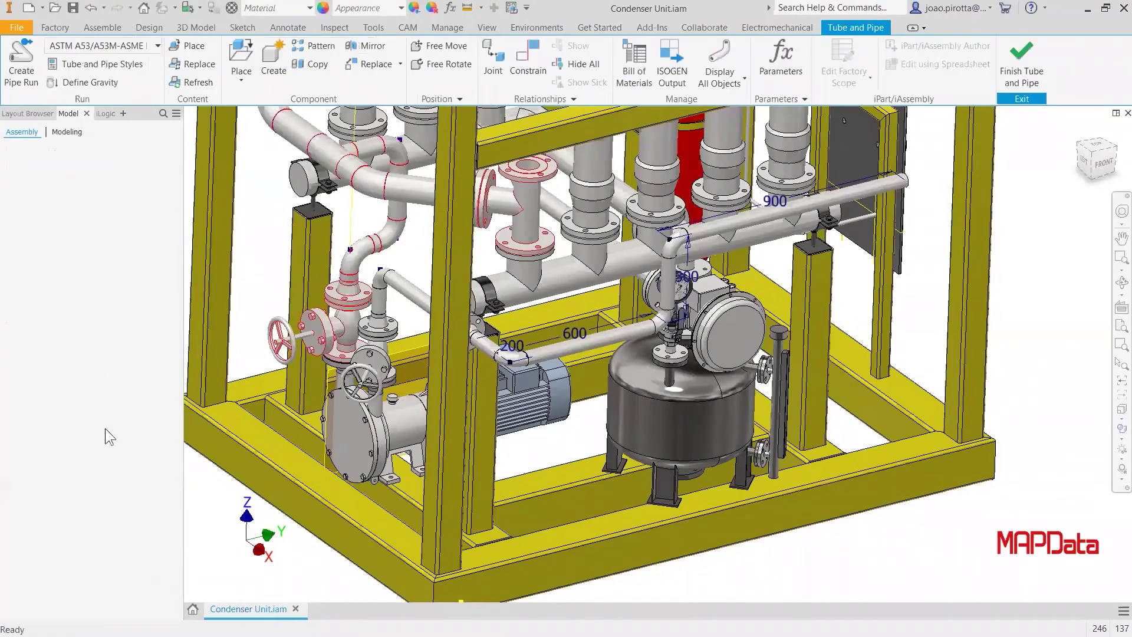
pyautogui.click(1034, 48)
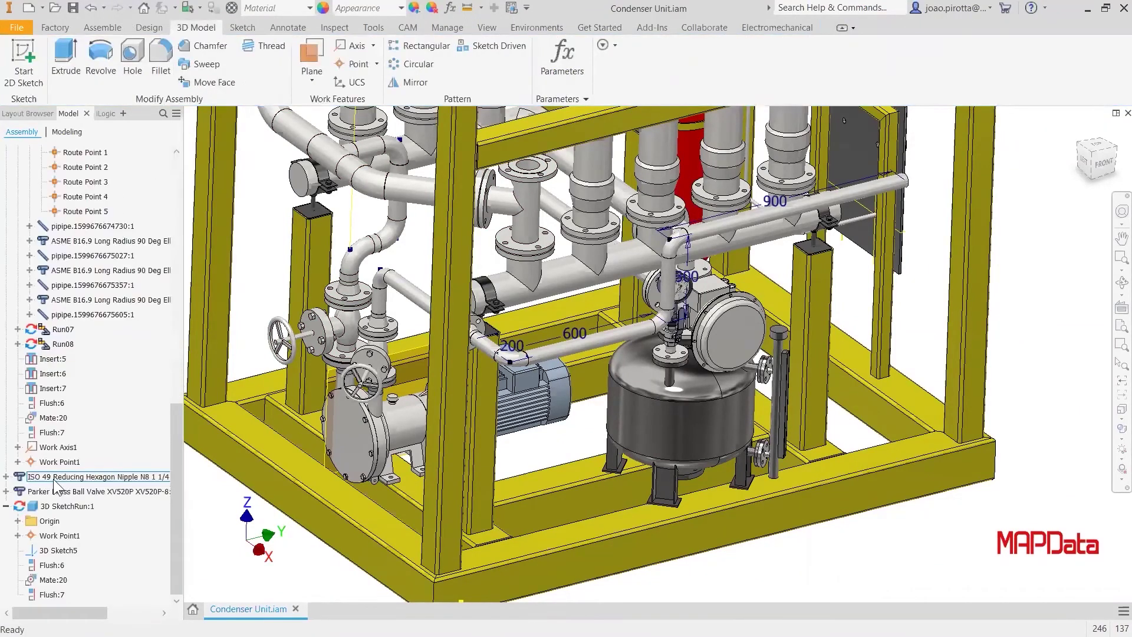
# Step: Open the 3D SketchRun part for editing and set the 600 mm horizontal segment's length to 500 mm
pyautogui.doubleClick(65, 509)
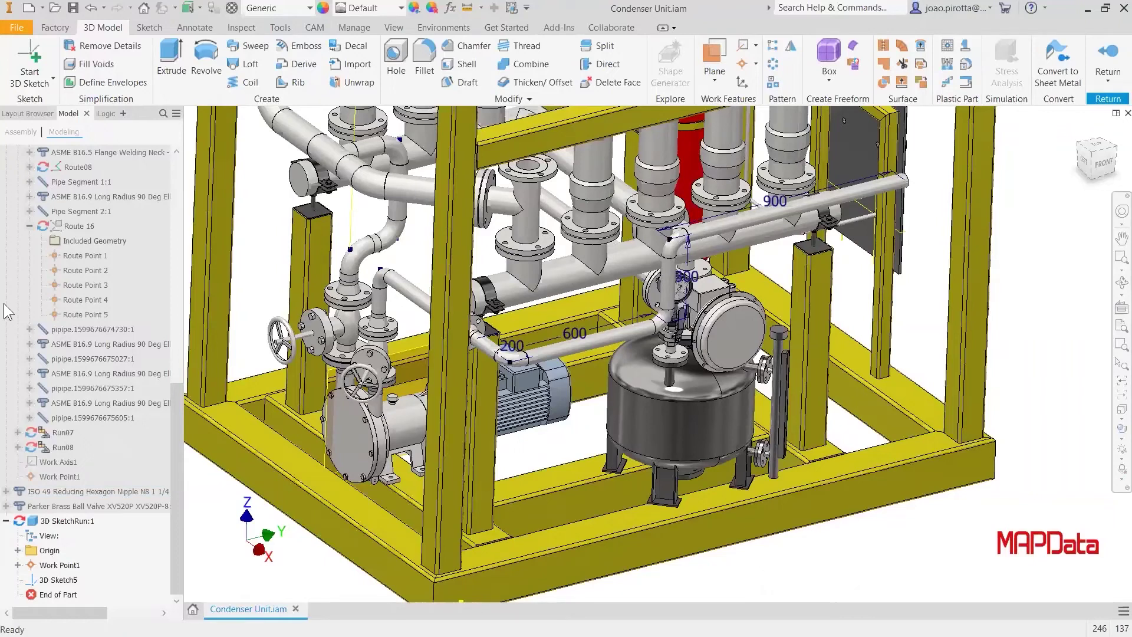
pyautogui.moveTo(536, 337); pyautogui.dragTo(580, 340)
pyautogui.write('500')
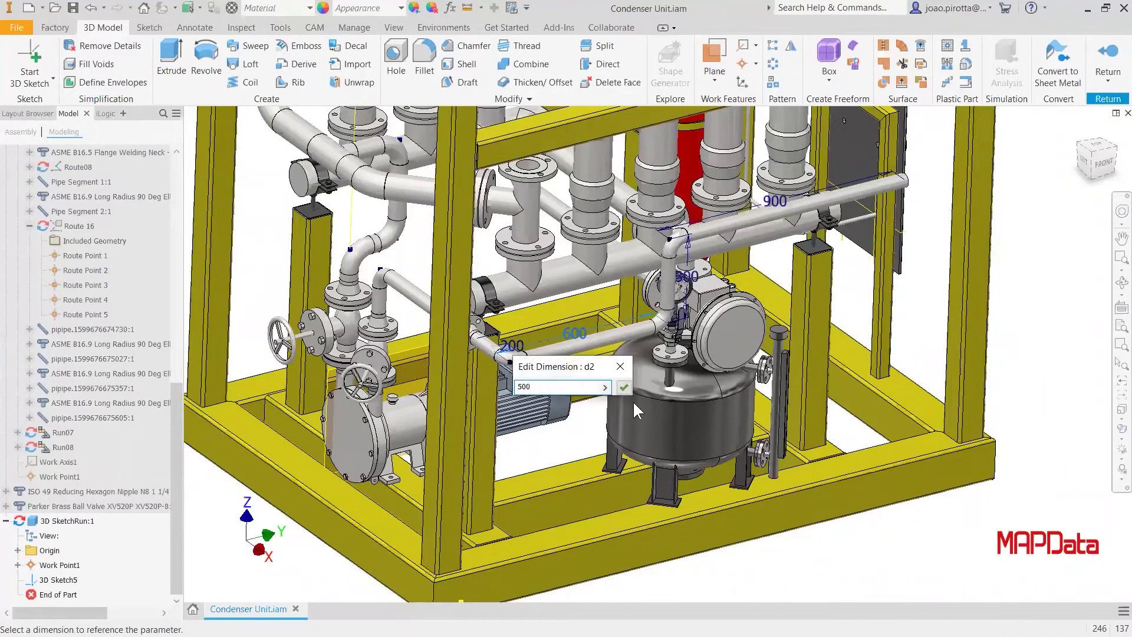
pyautogui.press('Return')
# Step: Set the vertical segment's length to 275 mm and return to the assembly to update the derived pipe
pyautogui.moveTo(625, 297); pyautogui.dragTo(624, 296)
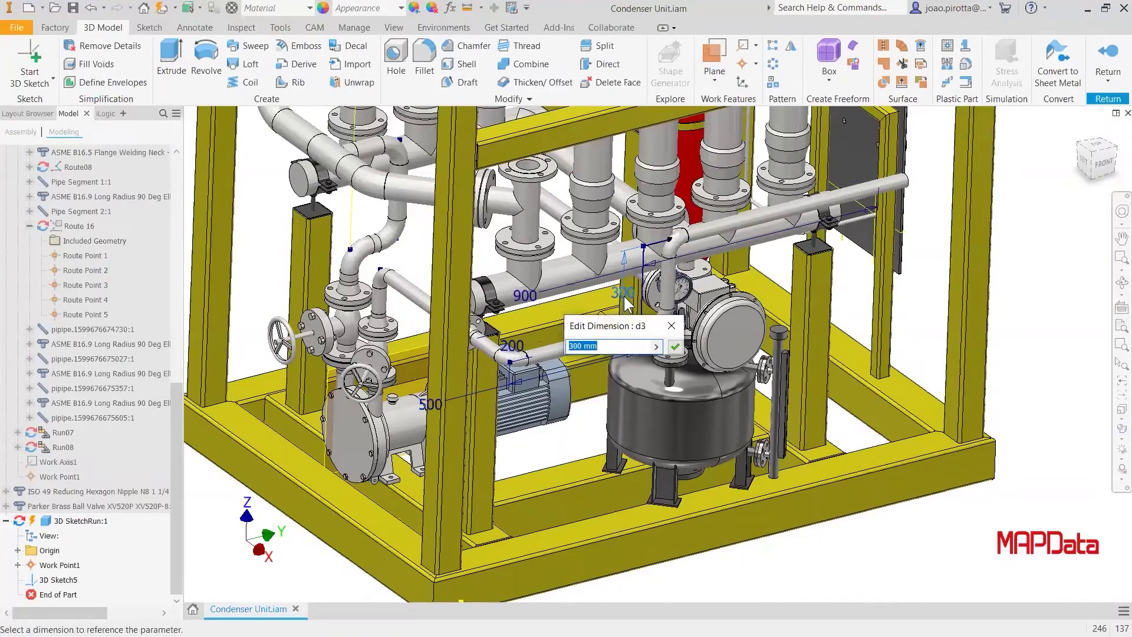
pyautogui.write('15')
pyautogui.press('Return')
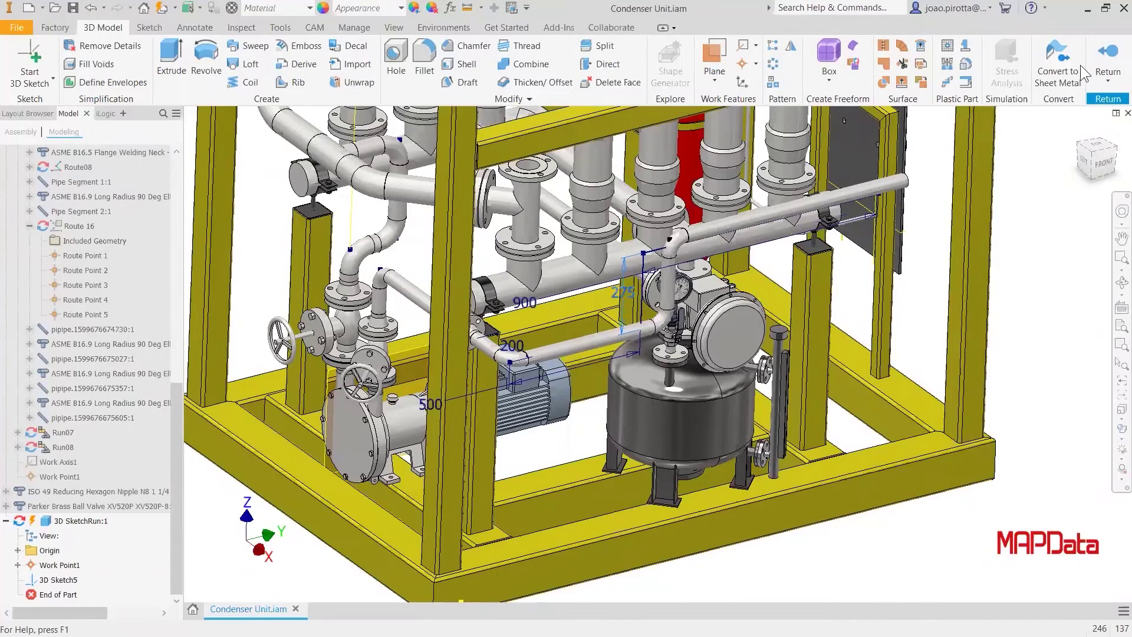
pyautogui.click(1100, 56)
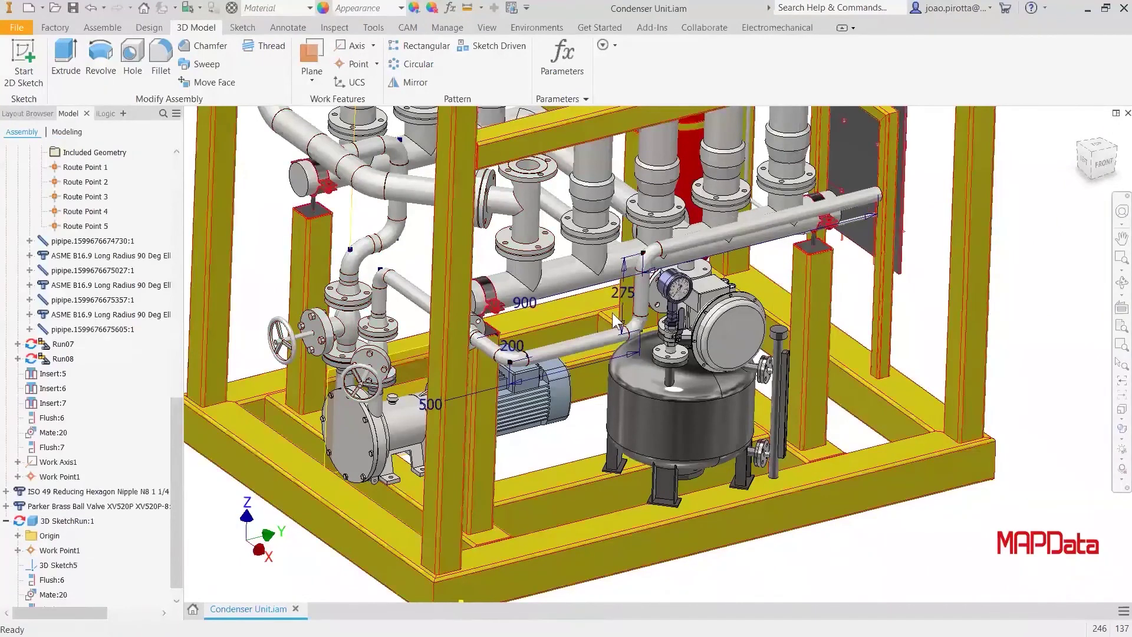
# Step: Open Run04 again for editing from the Tube & Pipe Runs assembly
pyautogui.scroll(5, 615, 321)
pyautogui.scroll(-1, 615, 321)
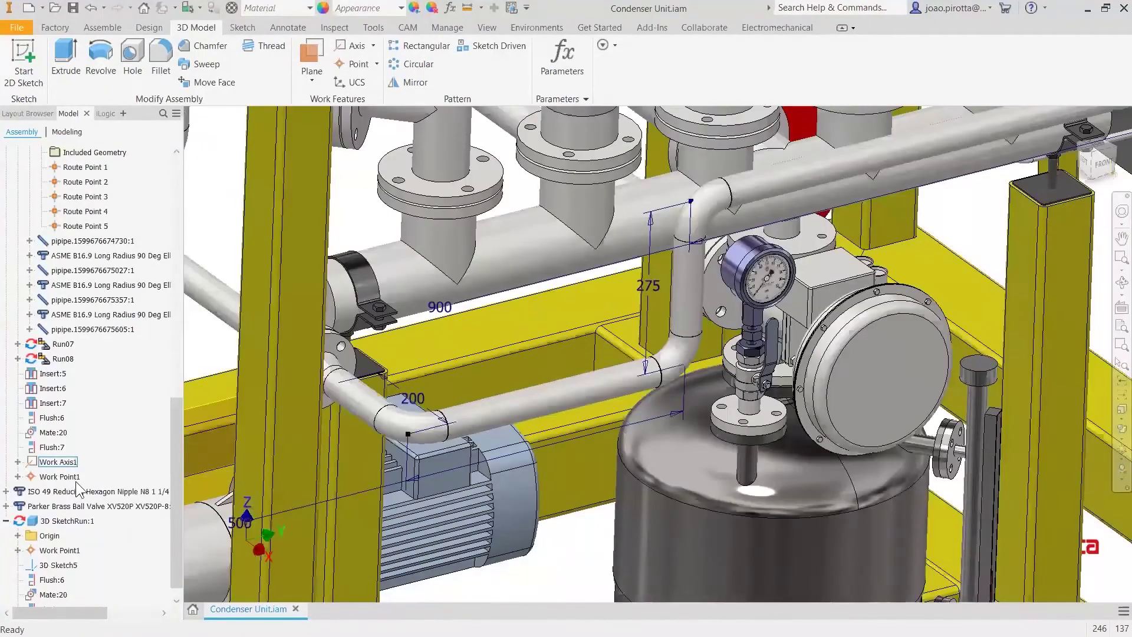
pyautogui.scroll(6, 85, 482)
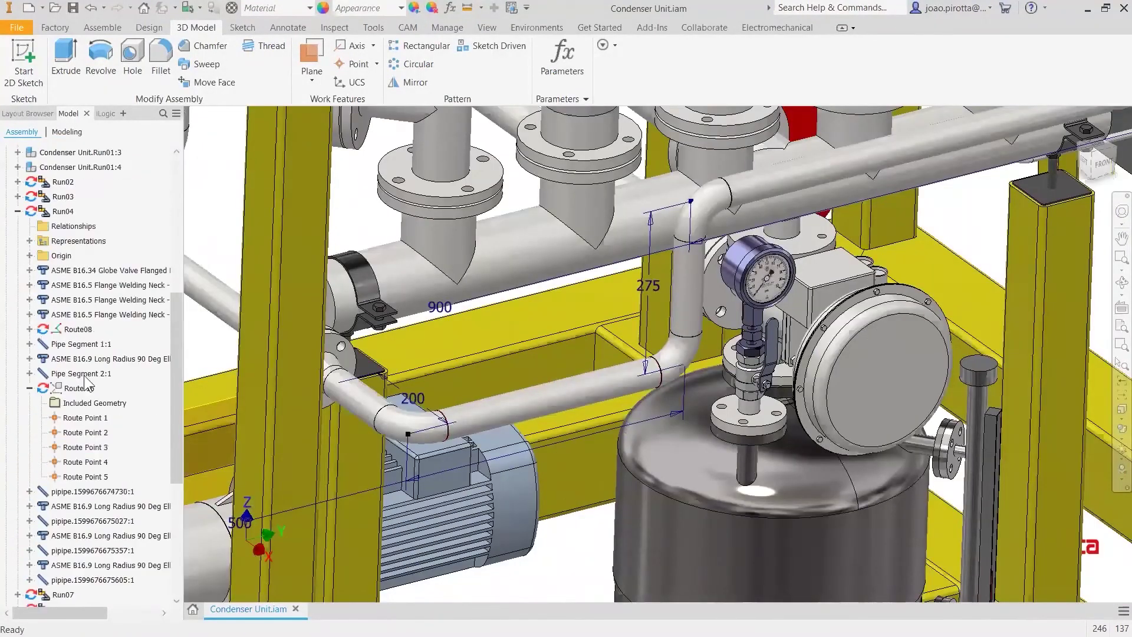
pyautogui.doubleClick(83, 213)
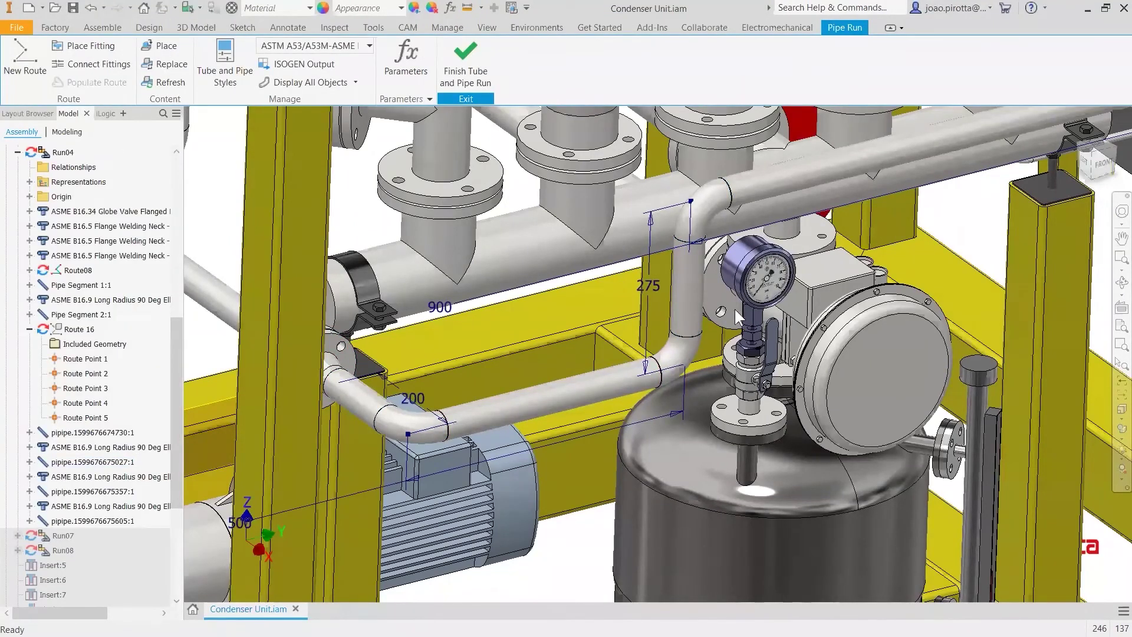
# Step: Examine the updated pipe's bends and dimensions beside the motor and air tank from several views, and finish editing Run04
pyautogui.scroll(8, 708, 296)
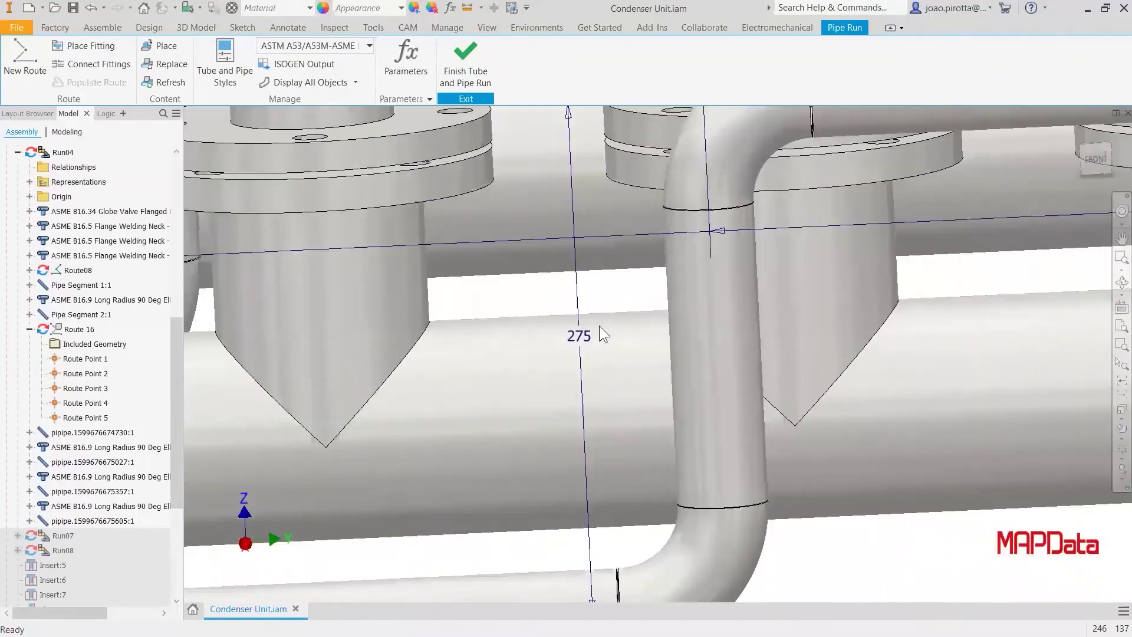
pyautogui.scroll(-3, 675, 201)
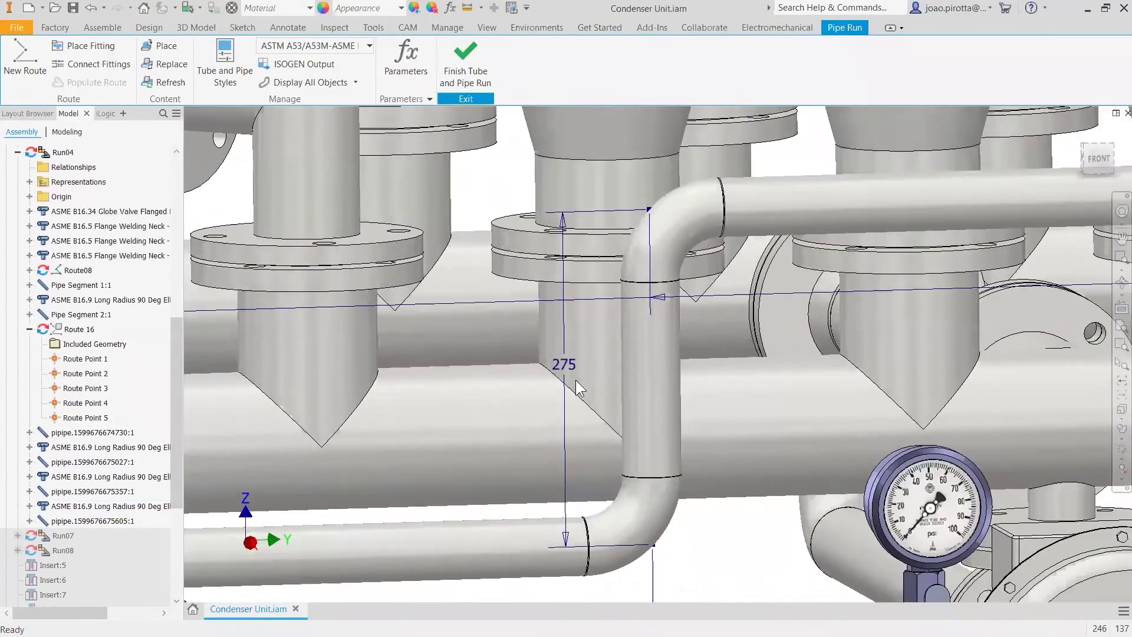
pyautogui.scroll(5, 575, 379)
pyautogui.scroll(-3, 589, 364)
pyautogui.scroll(2, 587, 371)
pyautogui.scroll(-3, 496, 445)
pyautogui.scroll(1, 496, 446)
pyautogui.keyDown('shift'); pyautogui.moveTo(477, 454); pyautogui.dragTo(241, 491, button='middle'); pyautogui.keyUp('shift')
pyautogui.scroll(2, 284, 485)
pyautogui.scroll(3, 441, 399)
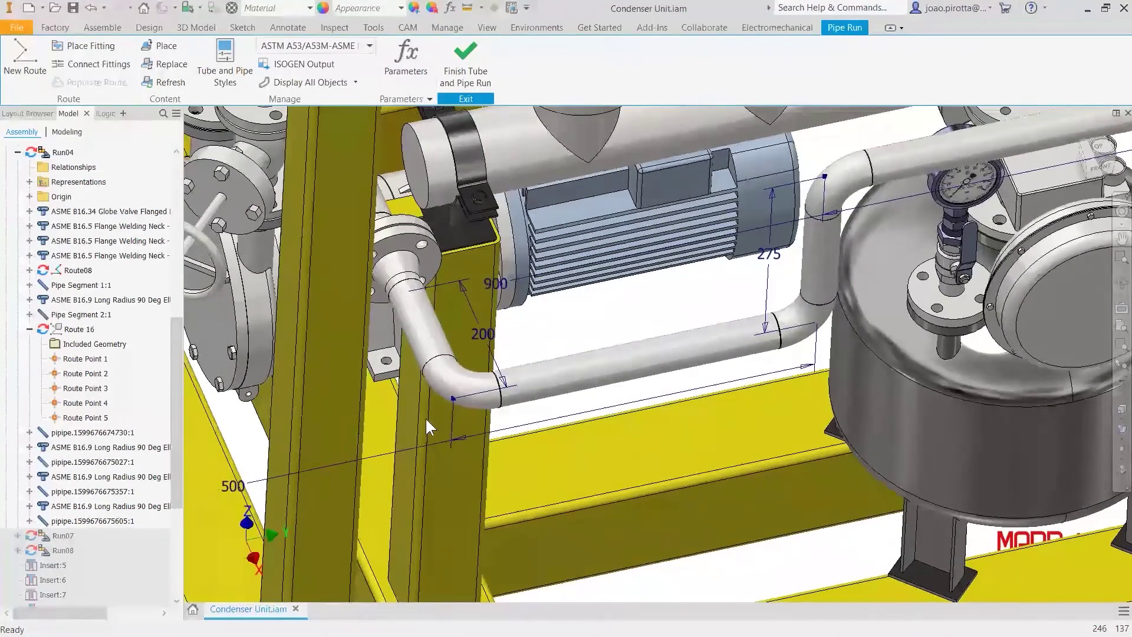
pyautogui.scroll(-3, 448, 418)
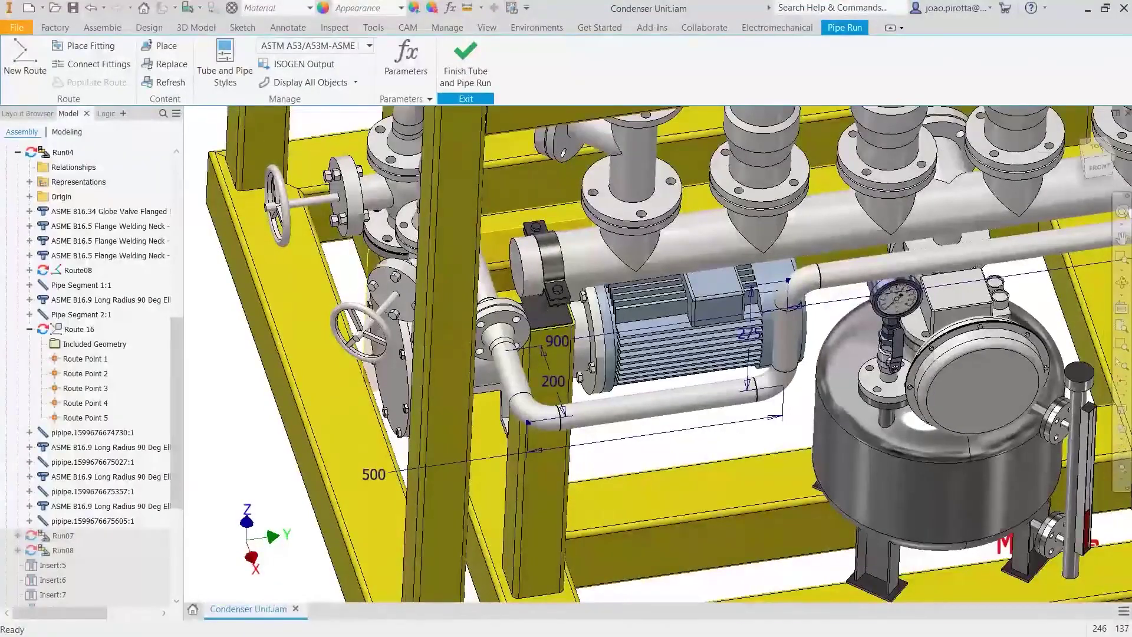
pyautogui.scroll(1, 447, 418)
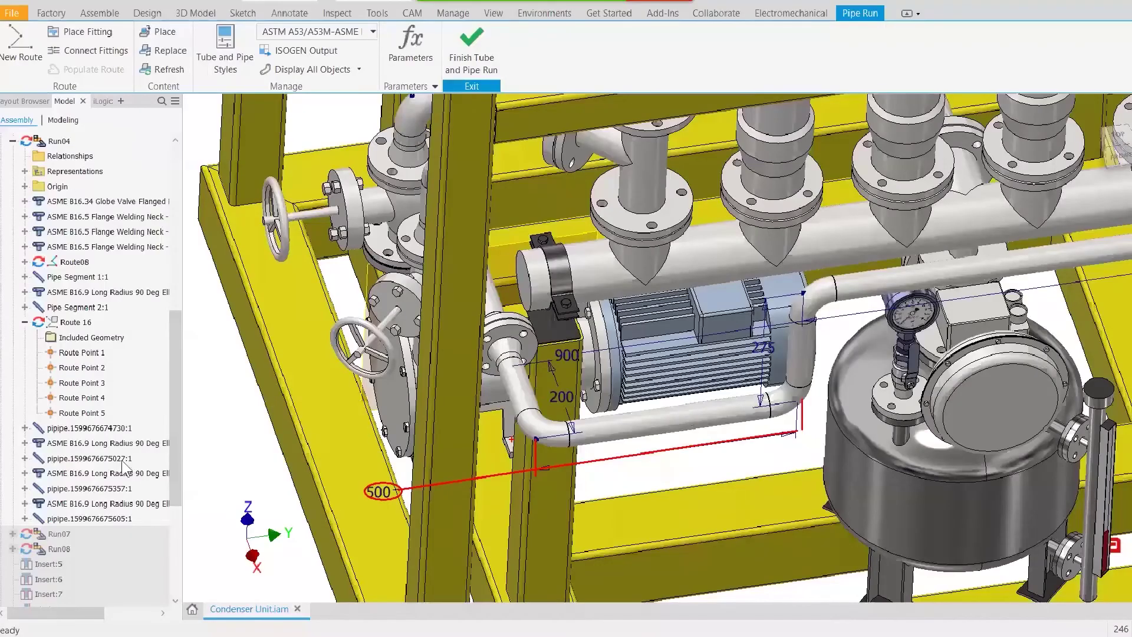
pyautogui.scroll(-4, 118, 462)
pyautogui.scroll(5, 537, 406)
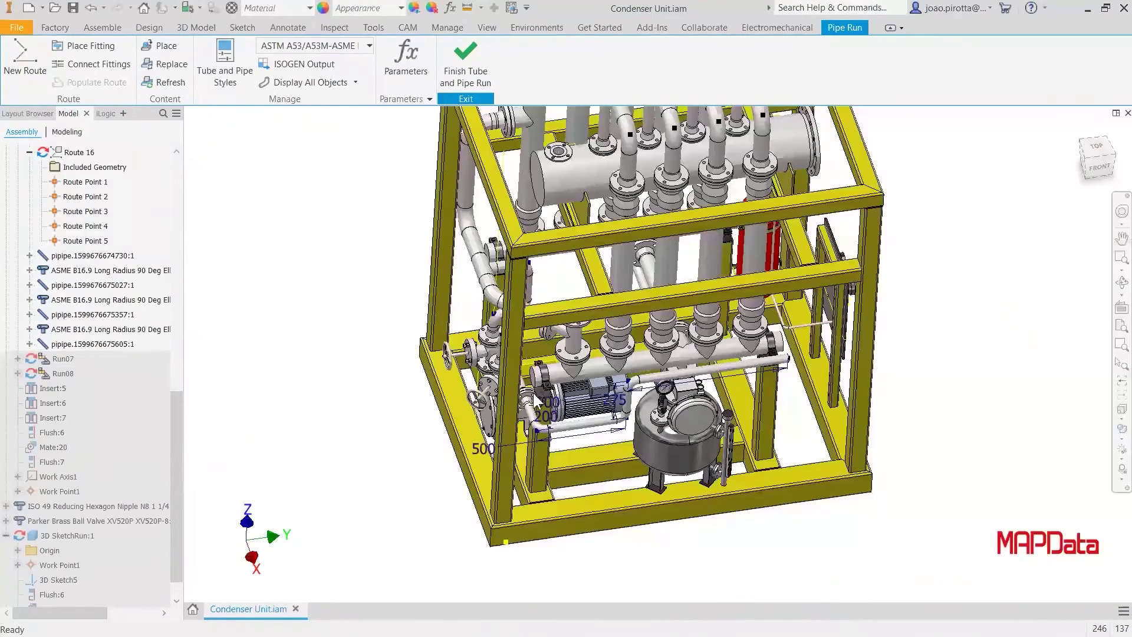
pyautogui.click(466, 65)
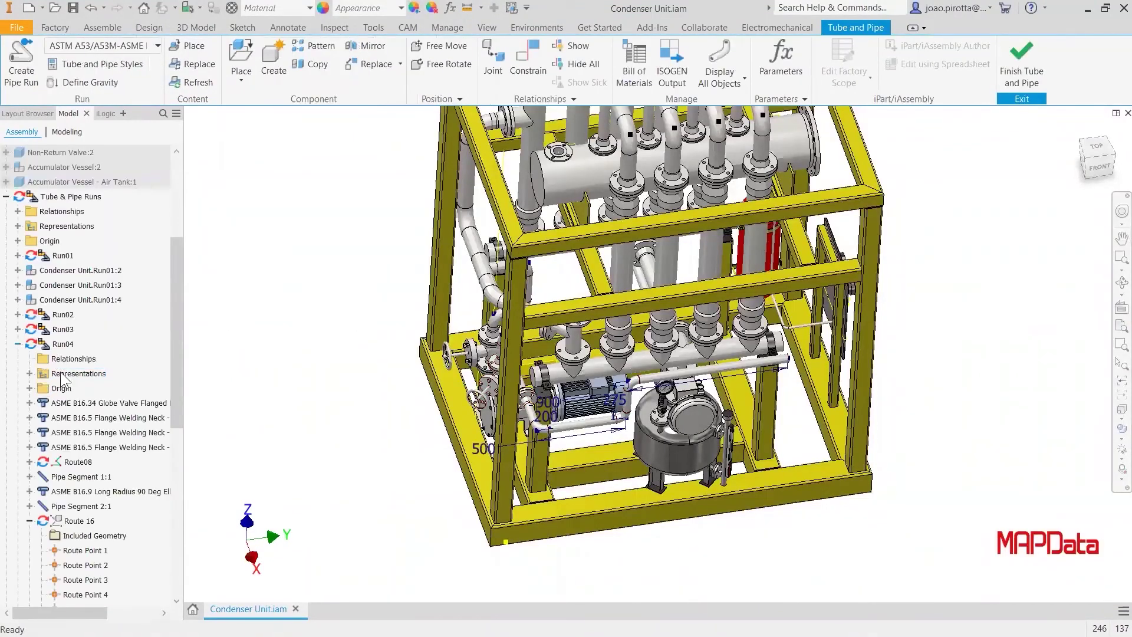
# Step: Open Run04 for editing and set its active style to Hydraulic Hose - Male Straight Thread
pyautogui.click(65, 357)
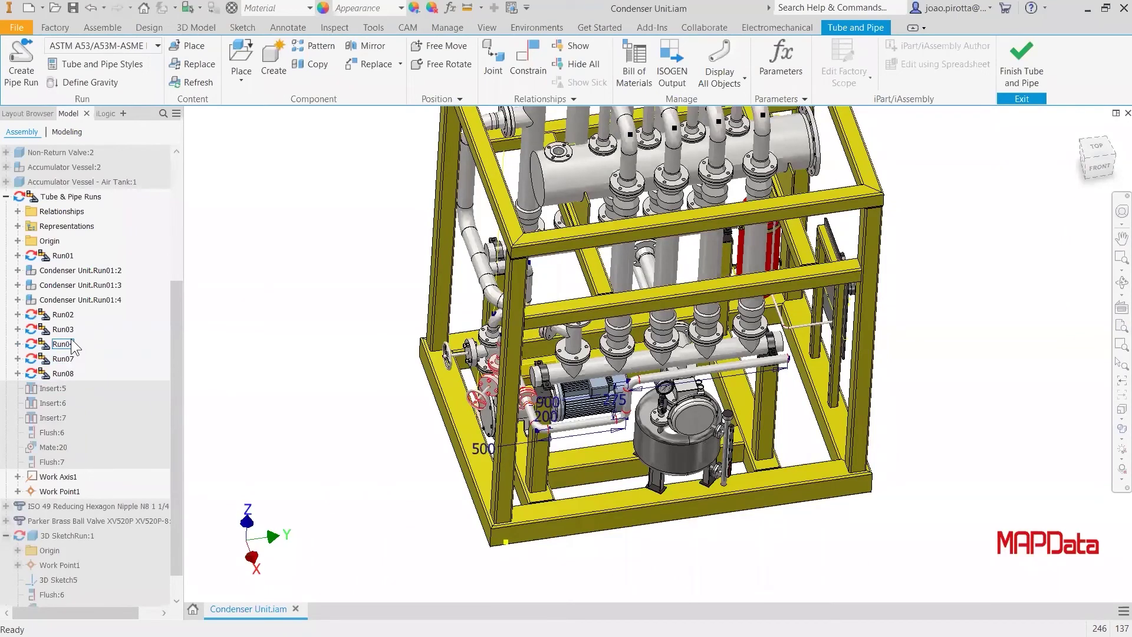
pyautogui.doubleClick(63, 344)
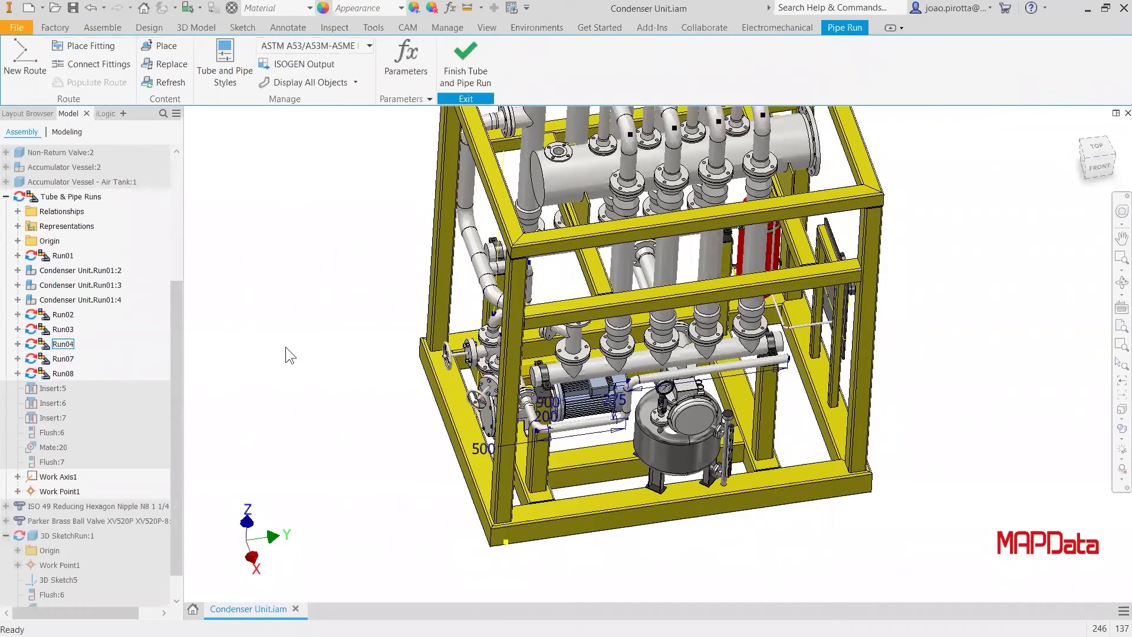
pyautogui.keyDown('shift'); pyautogui.moveTo(619, 279); pyautogui.dragTo(645, 278, button='middle'); pyautogui.keyUp('shift')
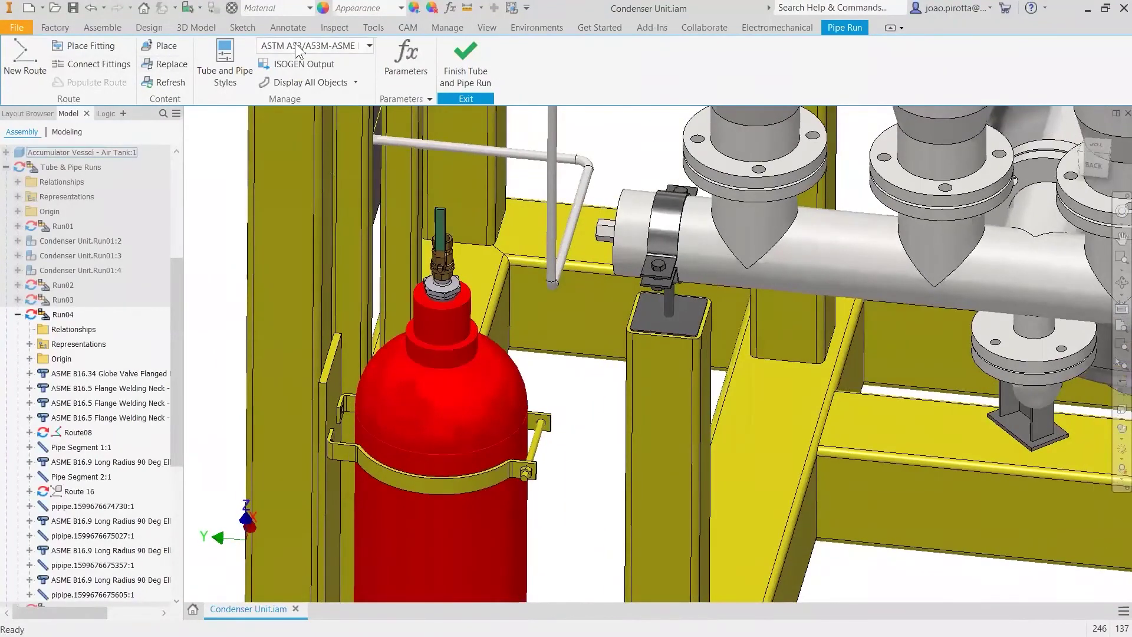
pyautogui.click(322, 47)
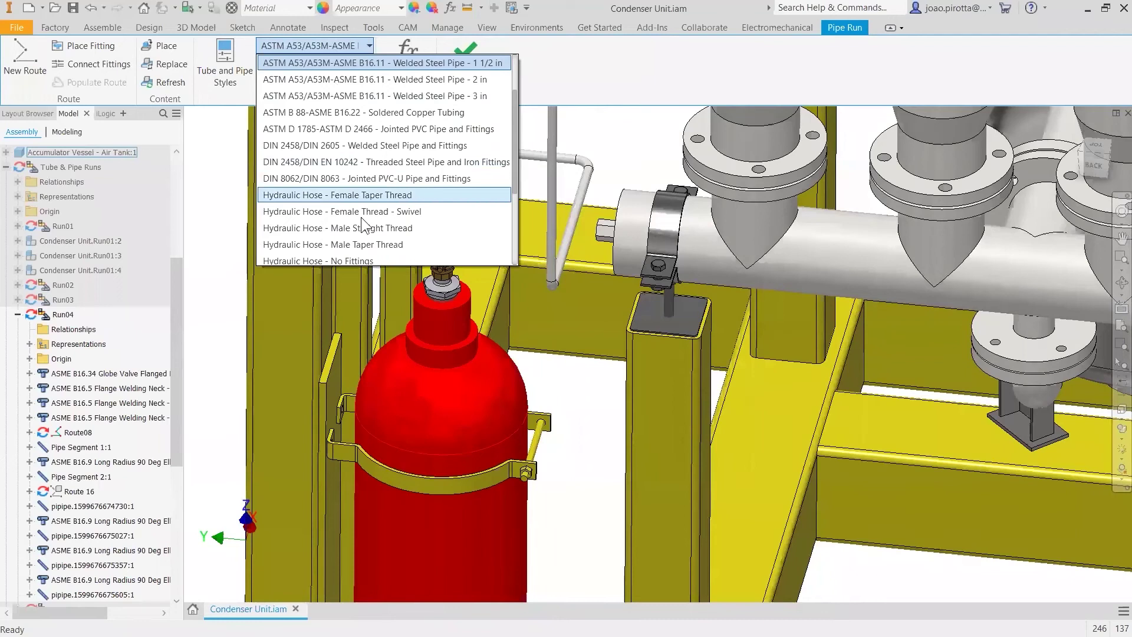
pyautogui.scroll(-2, 361, 217)
pyautogui.click(369, 112)
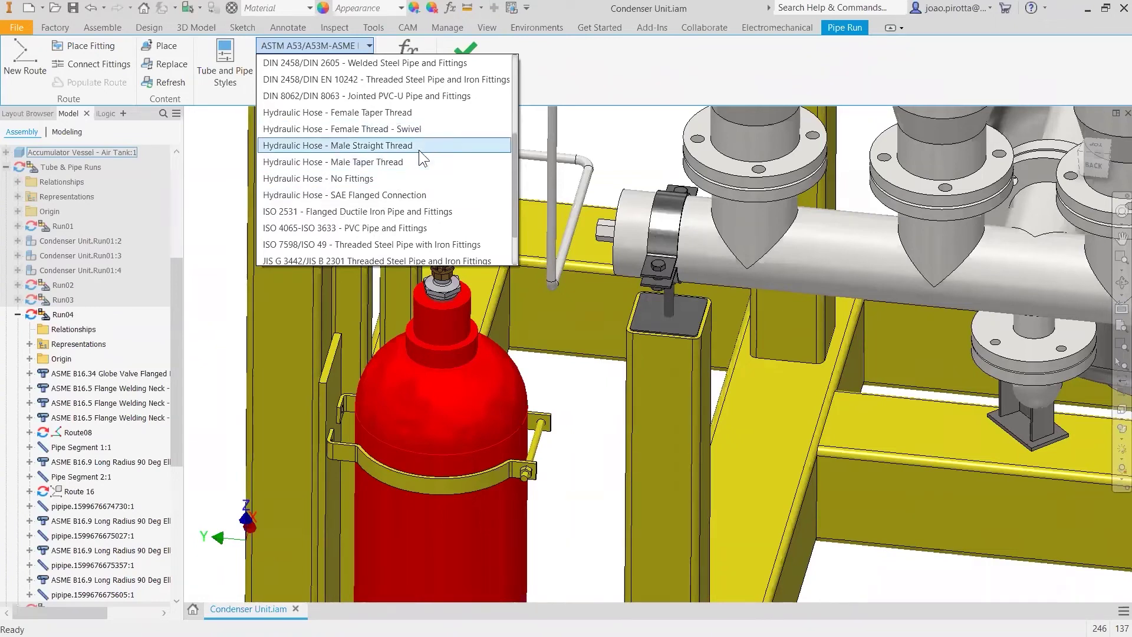
pyautogui.click(408, 146)
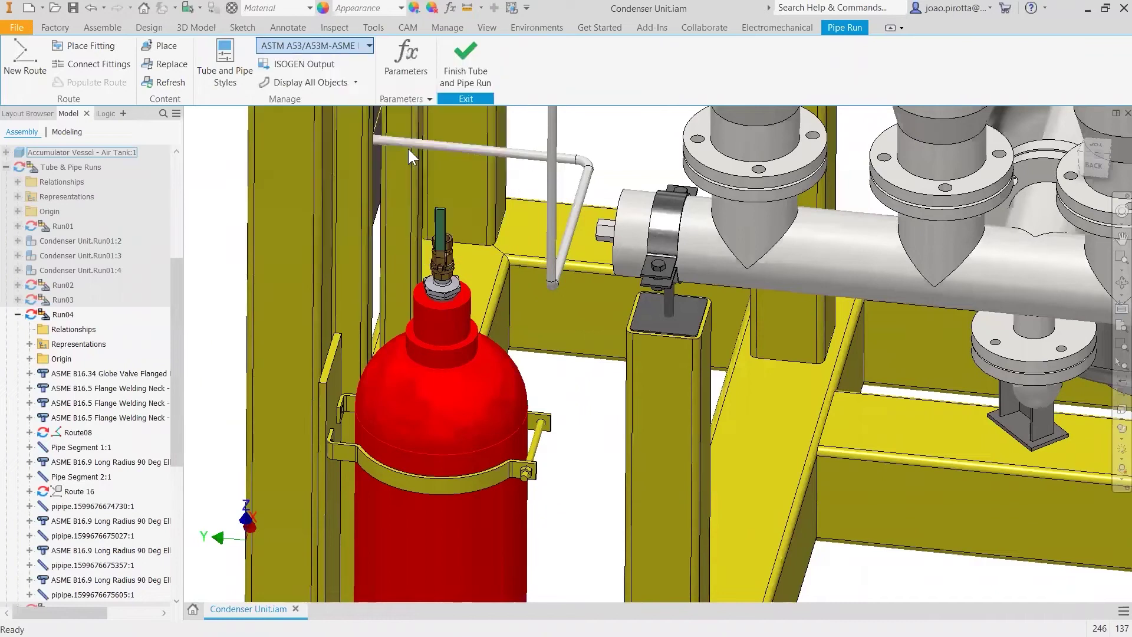
# Step: Create a new hose assembly named Condenser Unit.Hose01.iam in Run04 and start its route
pyautogui.click(48, 93)
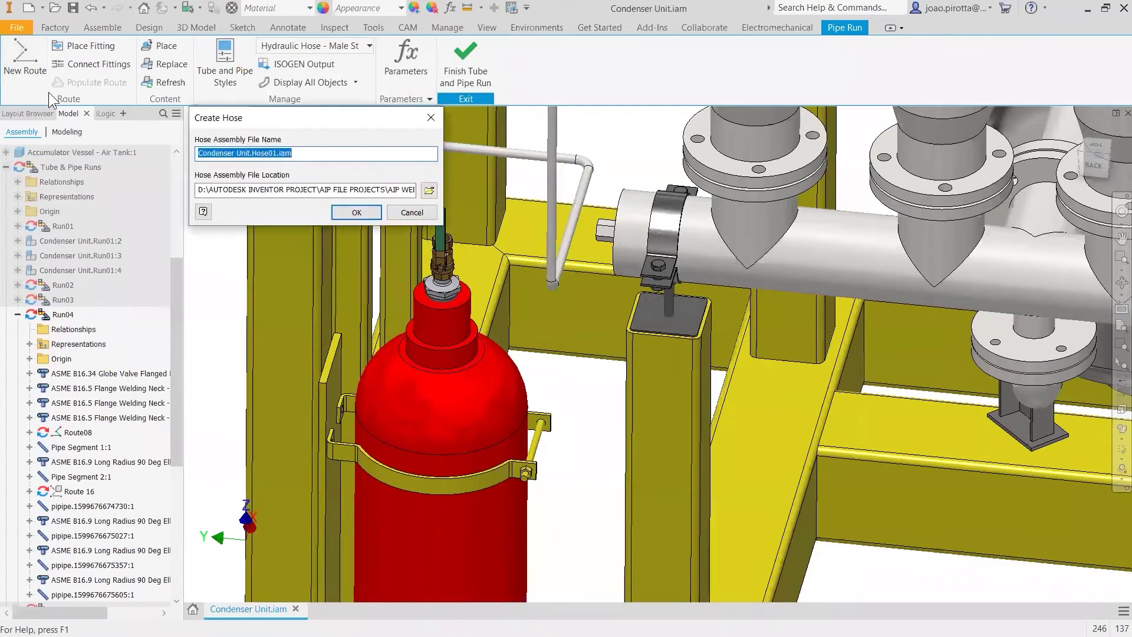
pyautogui.click(347, 212)
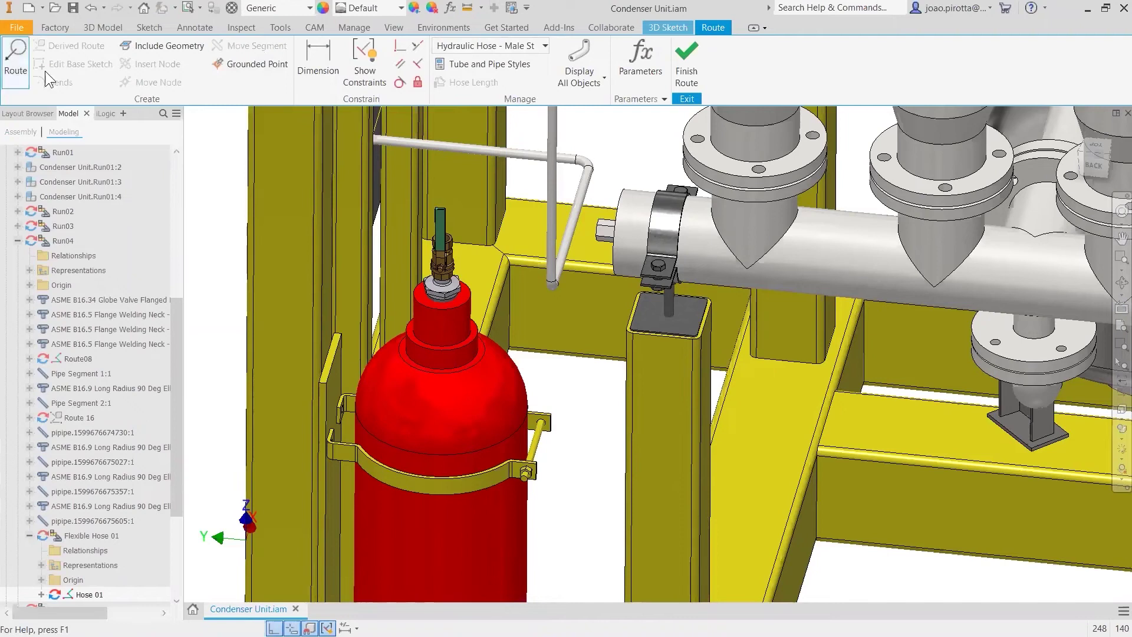
pyautogui.click(512, 47)
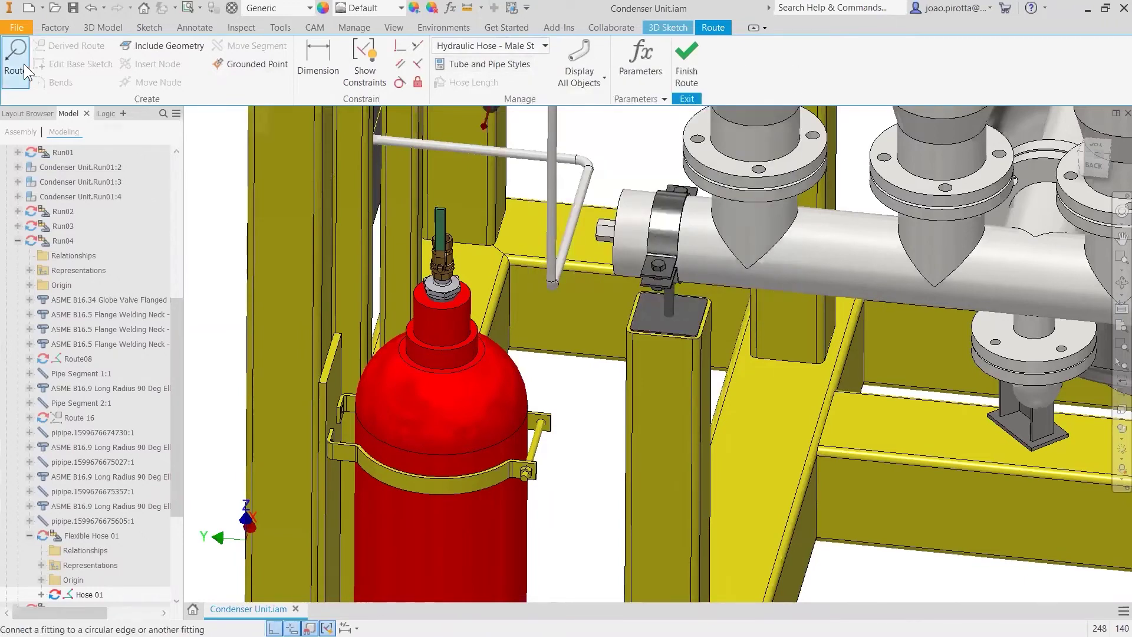
# Step: Route the hose from the brass ball valve on the red cylinder to the hexagonal fitting on the horizontal header's end
pyautogui.scroll(3, 543, 251)
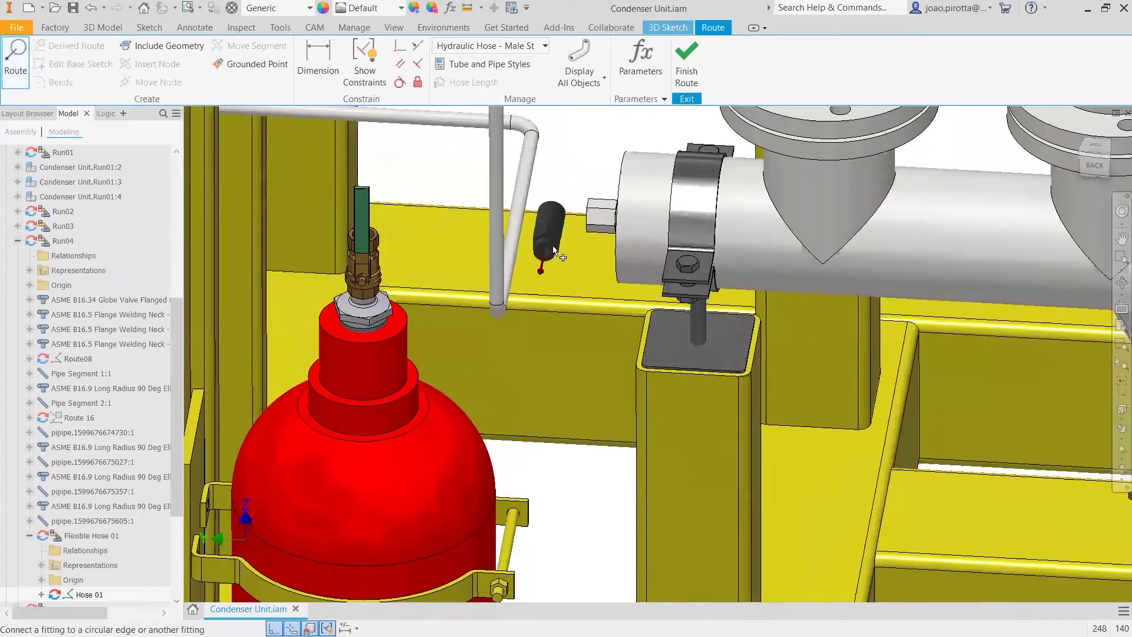
pyautogui.moveTo(555, 250); pyautogui.dragTo(764, 260, button='middle')
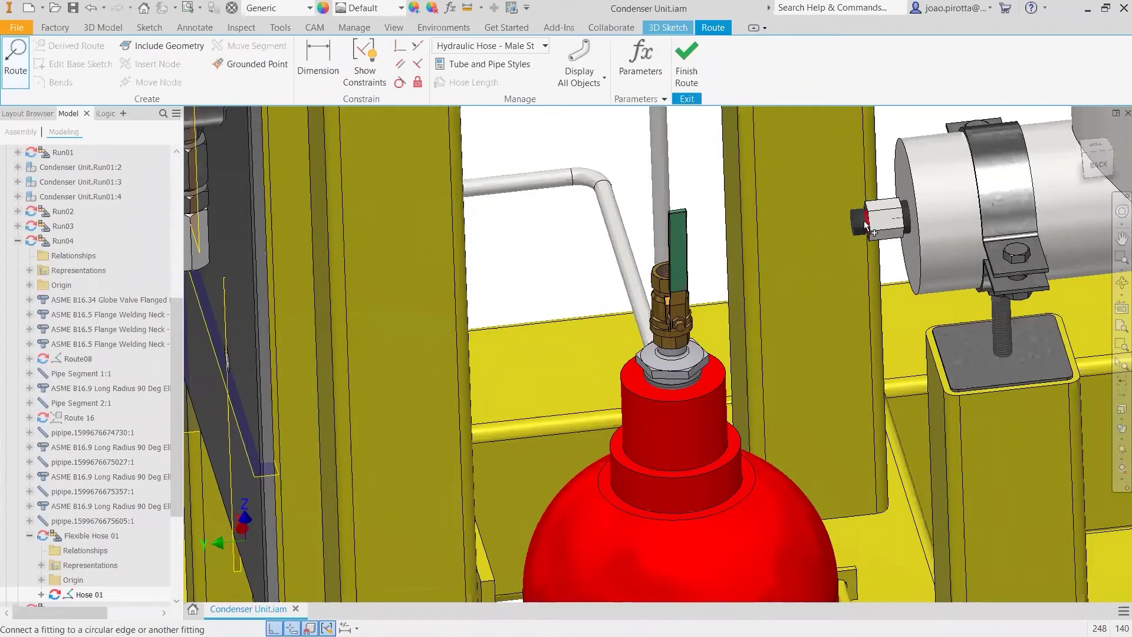
pyautogui.keyDown('shift'); pyautogui.moveTo(865, 233); pyautogui.dragTo(866, 388, button='middle'); pyautogui.keyUp('shift')
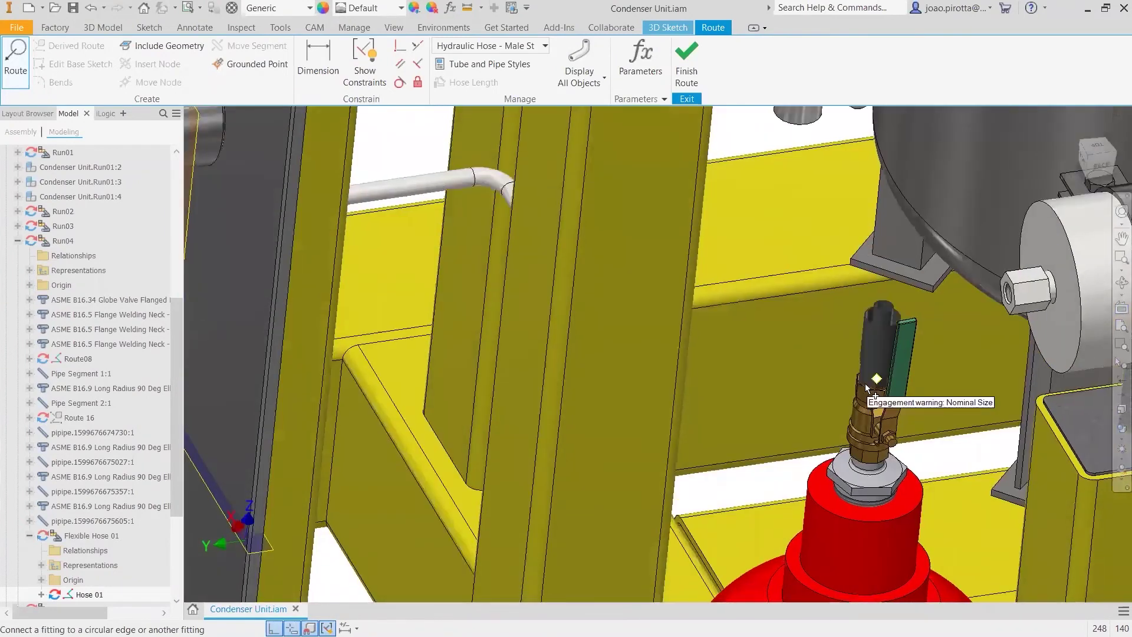
pyautogui.click(866, 386)
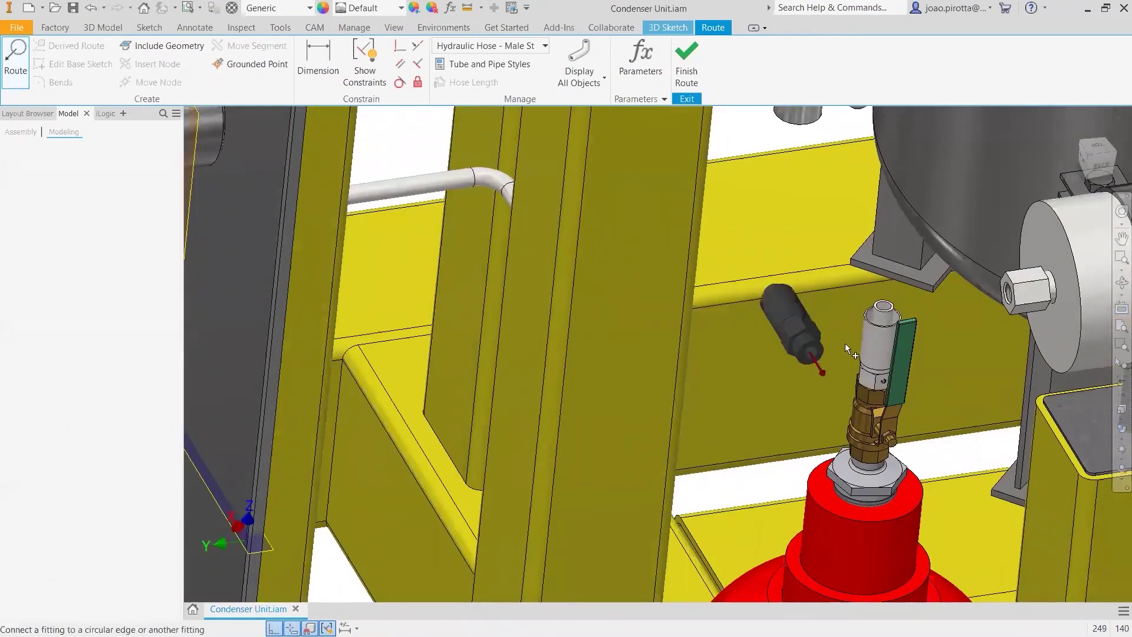
pyautogui.keyDown('shift'); pyautogui.moveTo(857, 331); pyautogui.dragTo(828, 309, button='middle'); pyautogui.keyUp('shift')
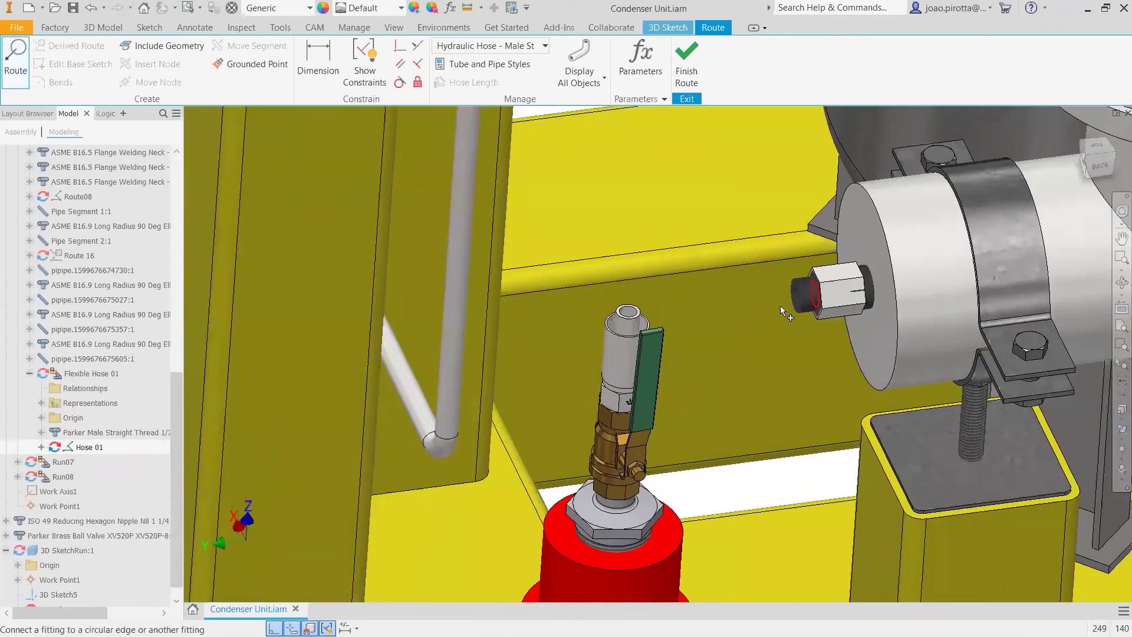
pyautogui.click(781, 336)
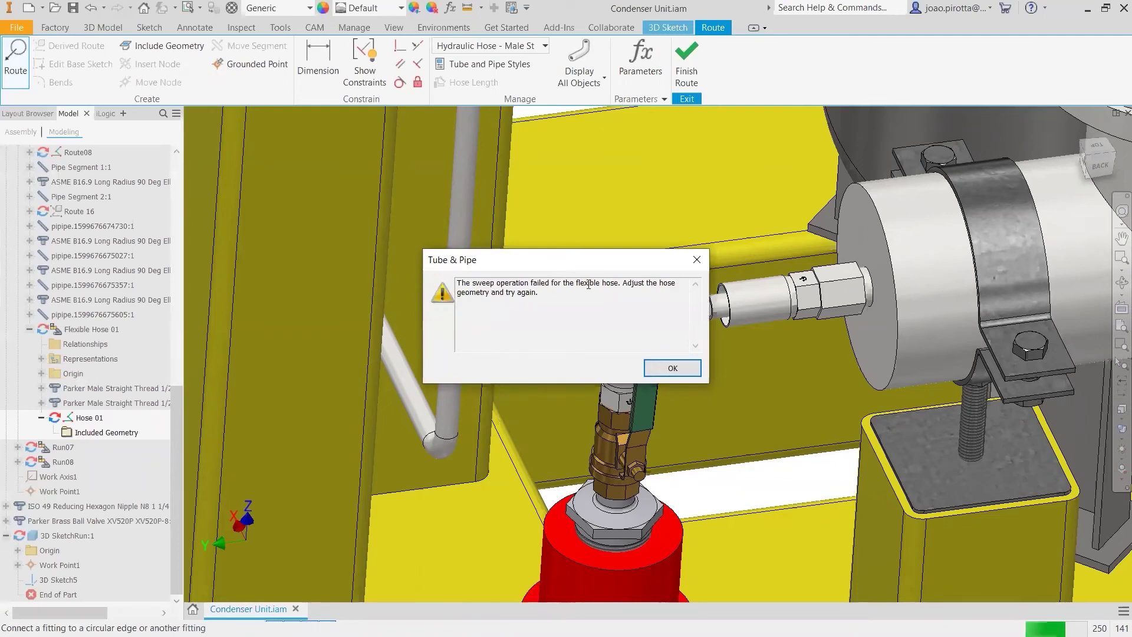
pyautogui.click(541, 322)
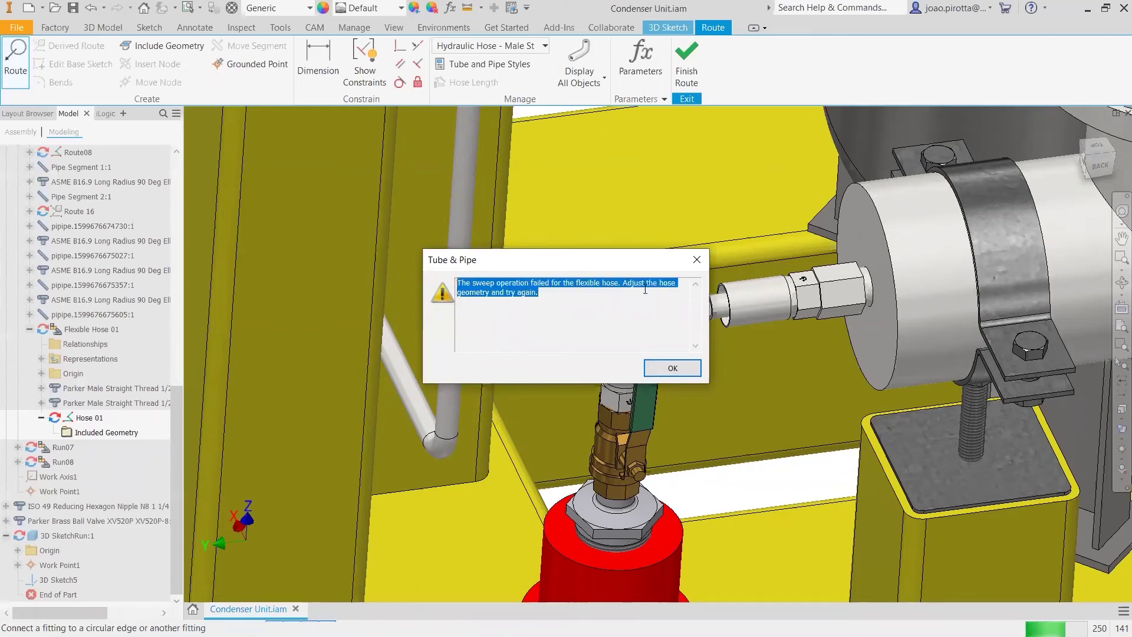
pyautogui.moveTo(644, 262); pyautogui.dragTo(458, 234)
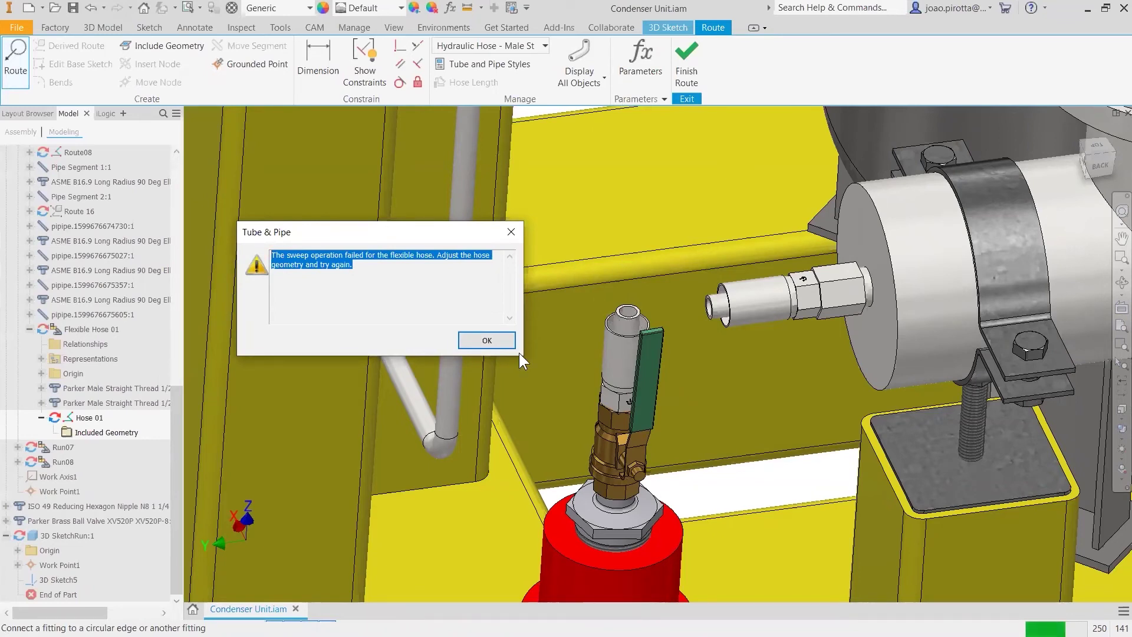
pyautogui.click(499, 343)
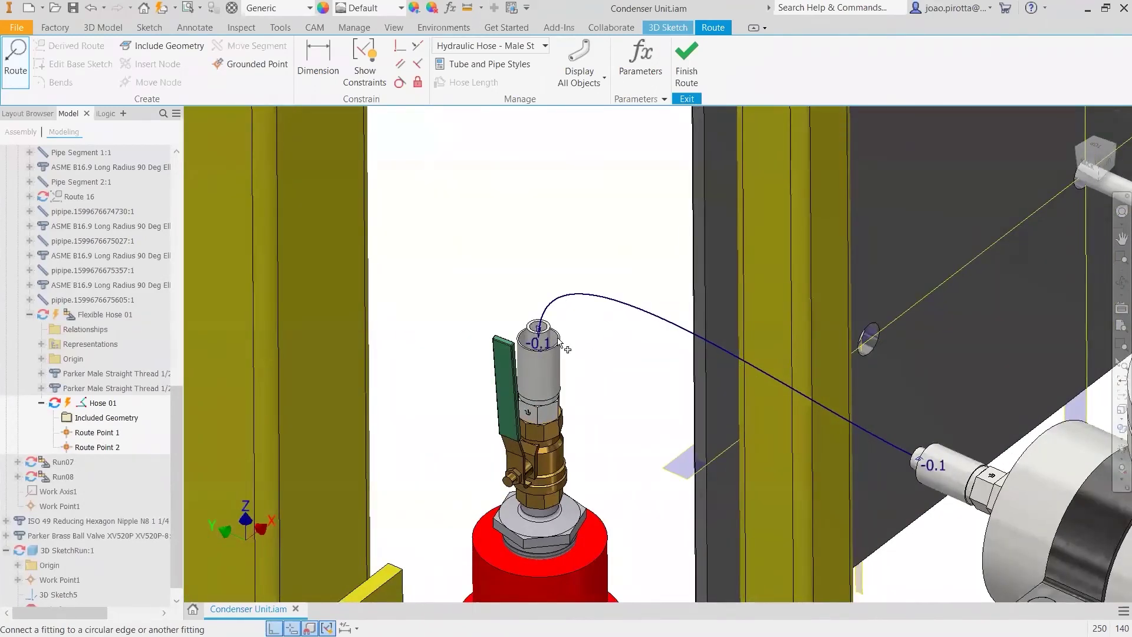
pyautogui.press('Escape')
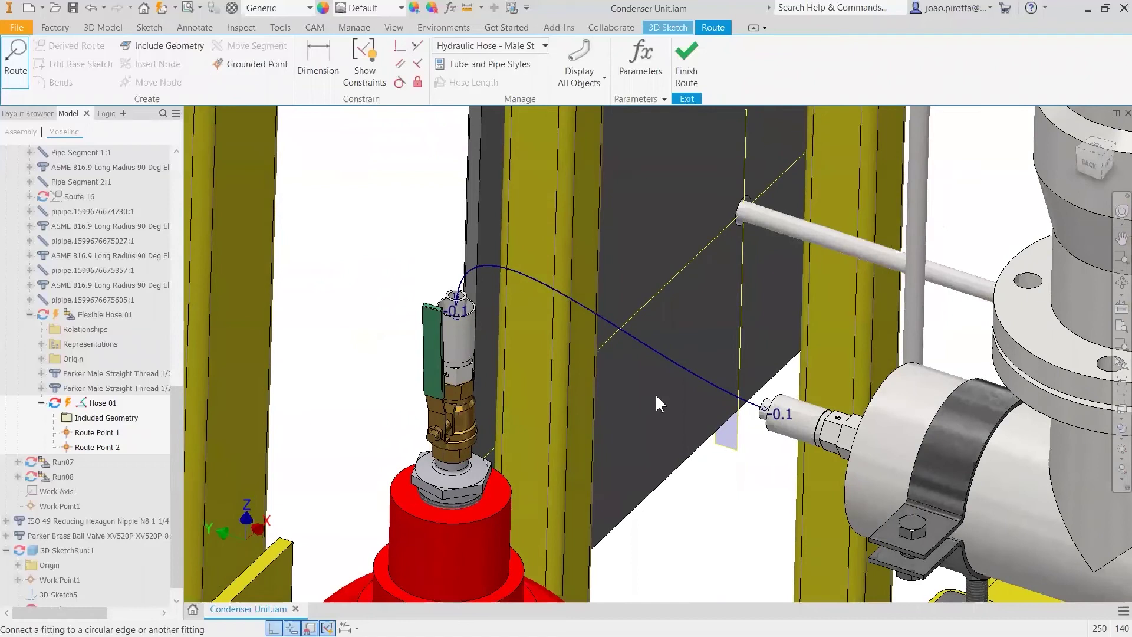
# Step: Insert two nodes into the hose route, one near the header-side fitting and one near the ball valve's fitting
pyautogui.rightClick(701, 382)
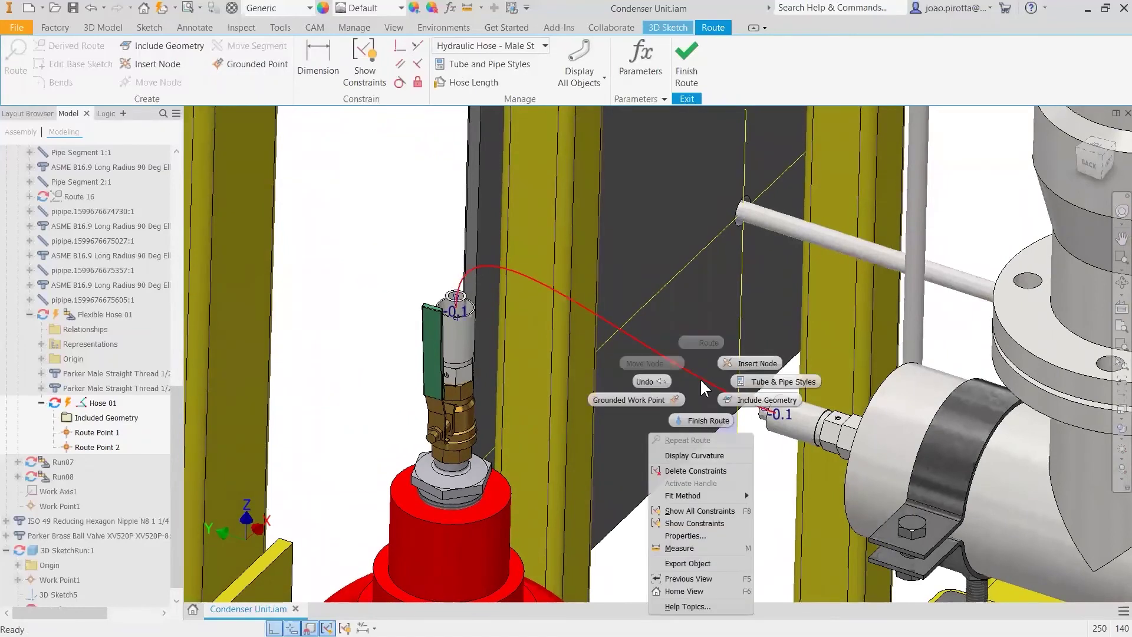
pyautogui.click(757, 363)
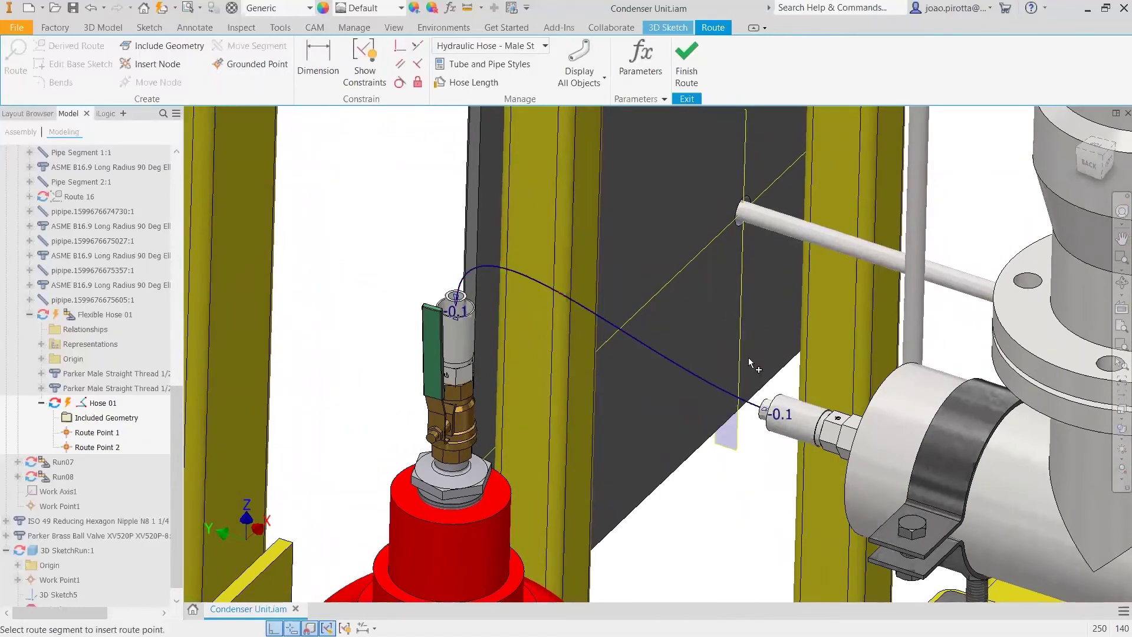
pyautogui.moveTo(708, 382); pyautogui.dragTo(690, 406)
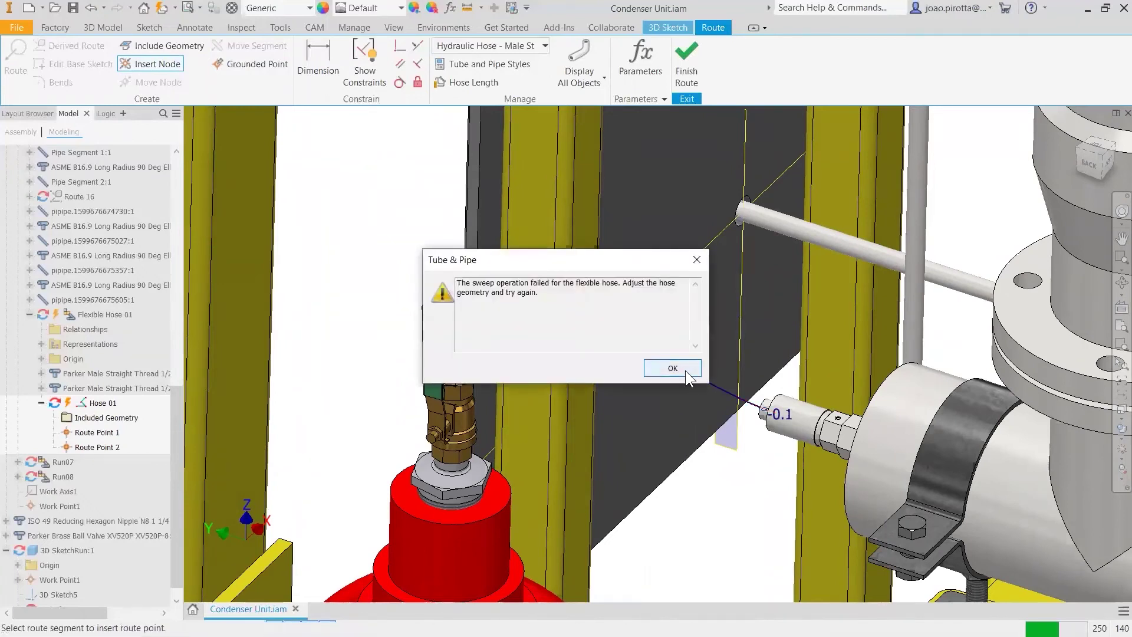
pyautogui.click(671, 369)
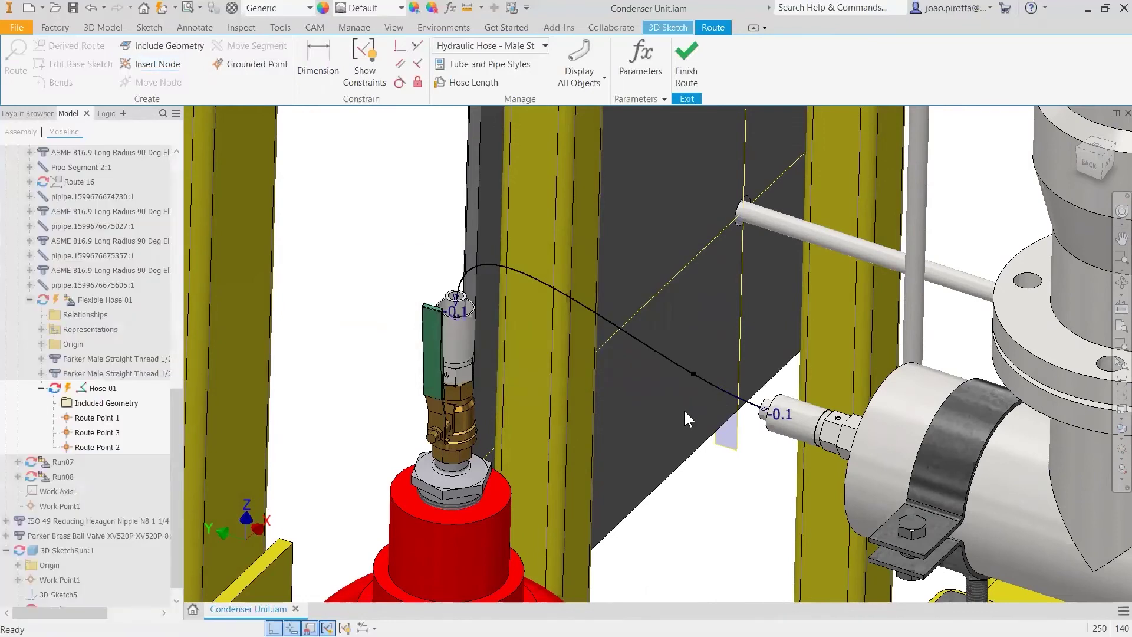
pyautogui.rightClick(518, 269)
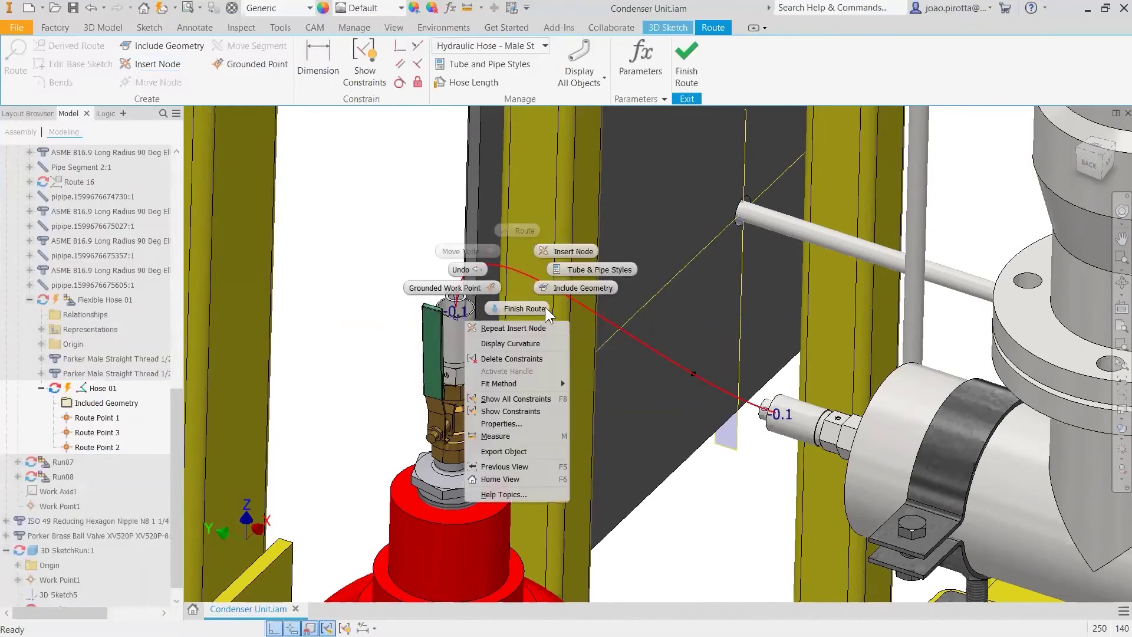
pyautogui.click(569, 252)
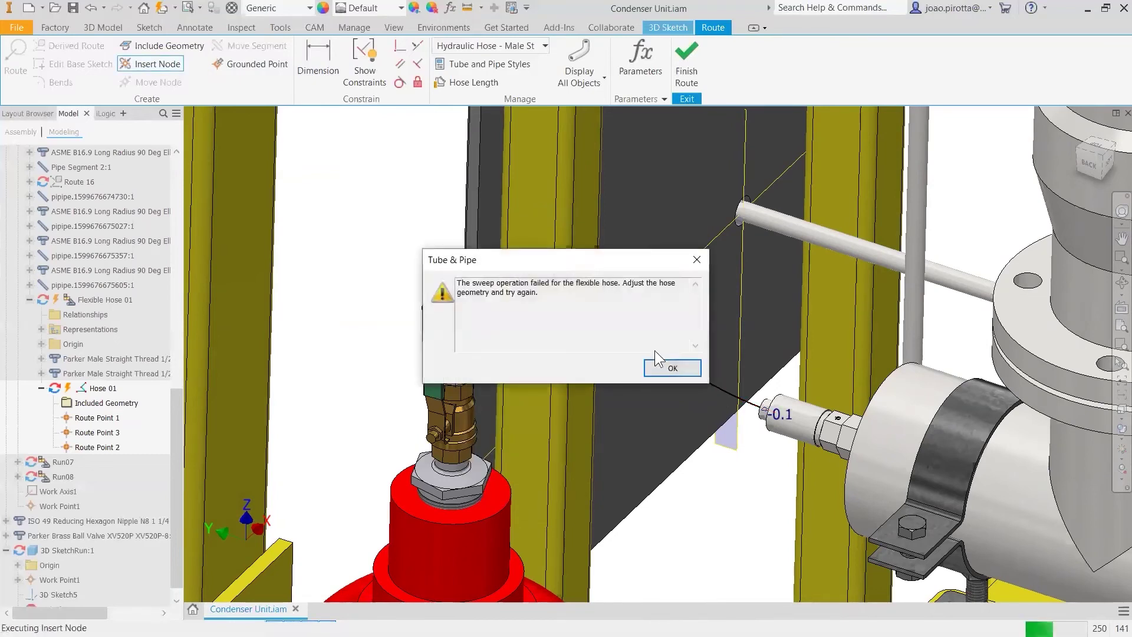
pyautogui.click(672, 369)
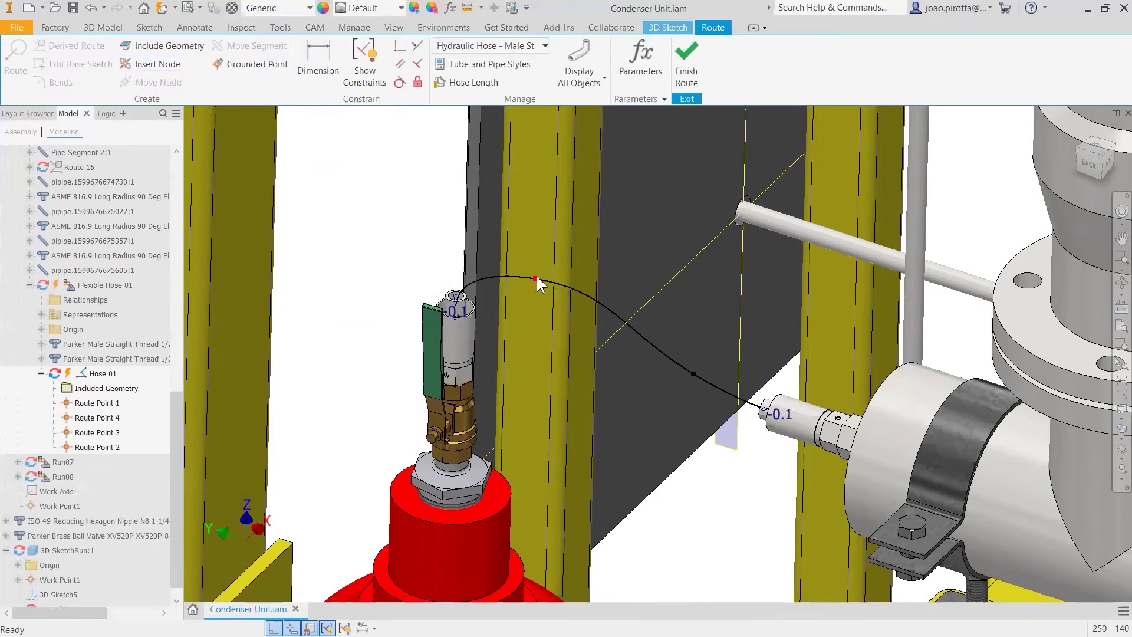
# Step: Raise the hose node nearest the ball valve along the Z axis with 3D Move/Rotate
pyautogui.rightClick(540, 284)
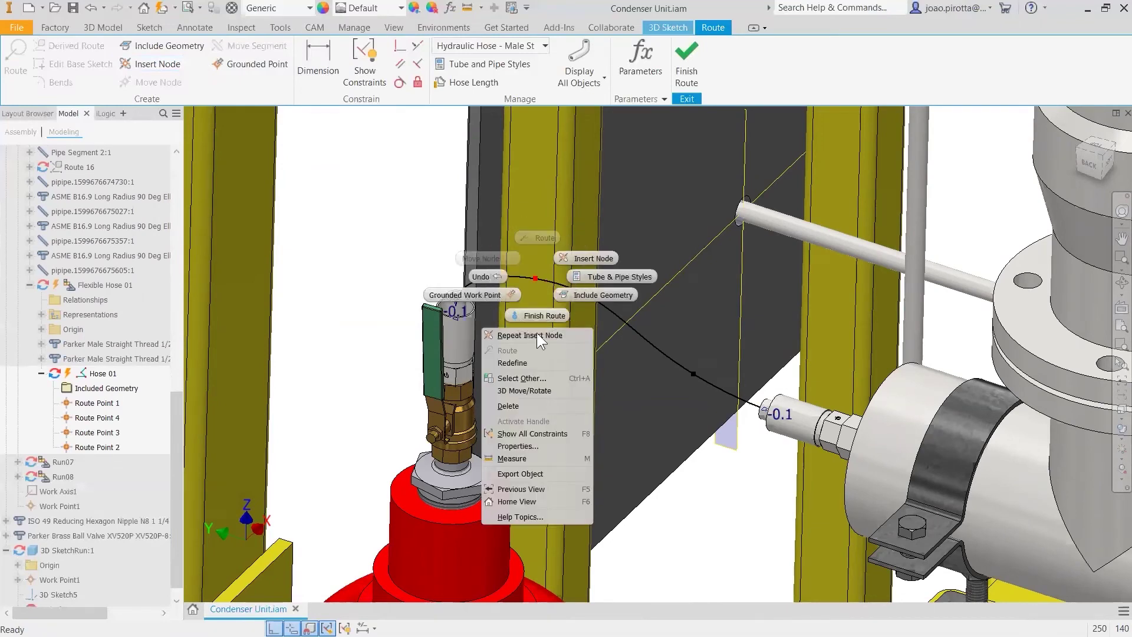
pyautogui.click(535, 391)
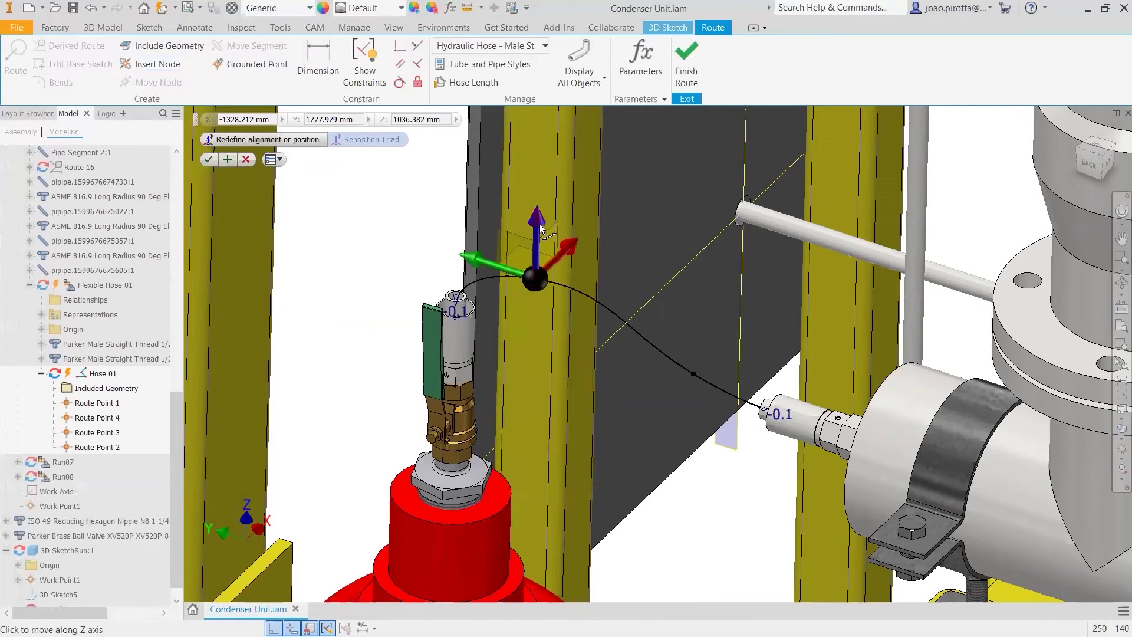
pyautogui.click(540, 183)
pyautogui.moveTo(540, 135)
pyautogui.mouseDown()
pyautogui.moveTo(543, 157)
pyautogui.moveTo(547, 139)
pyautogui.mouseUp()
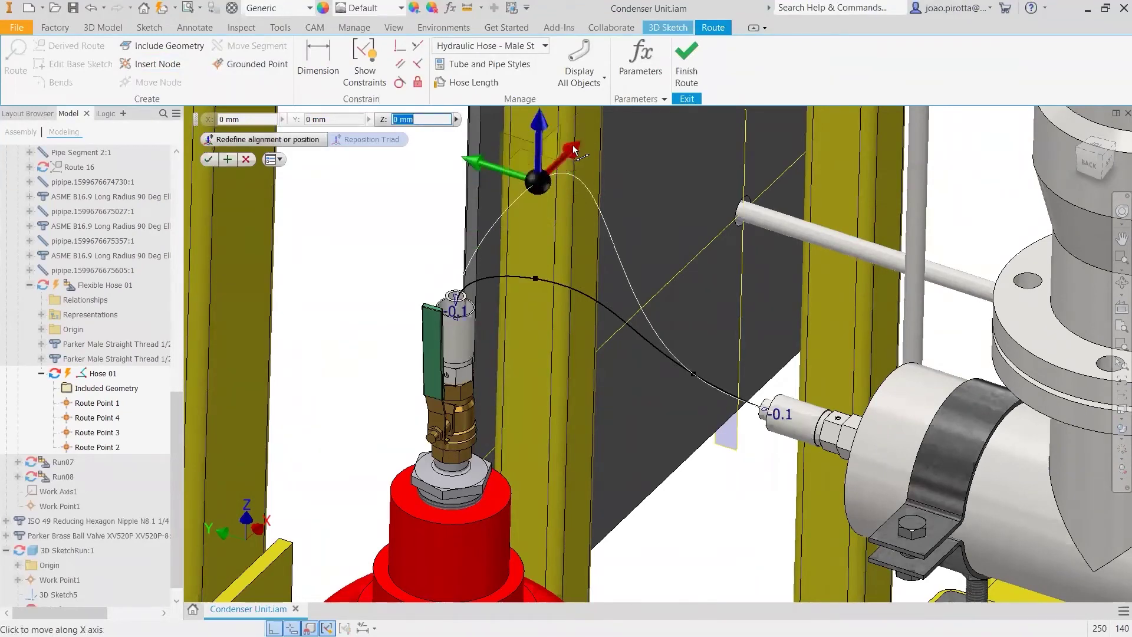
pyautogui.click(541, 190)
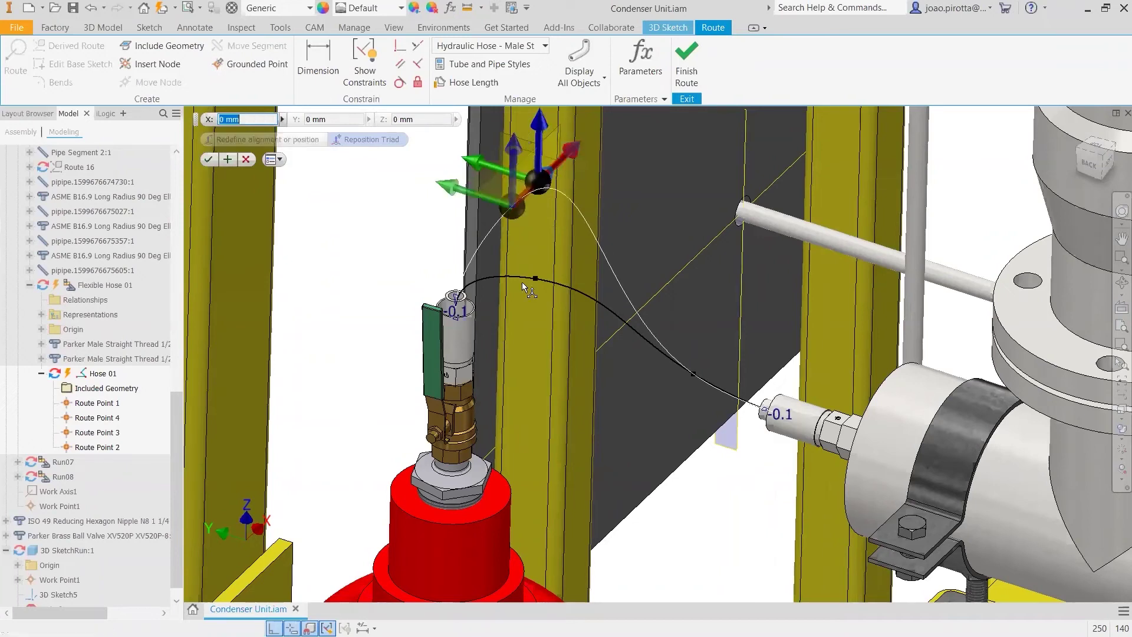
pyautogui.keyDown('shift'); pyautogui.moveTo(522, 289); pyautogui.dragTo(678, 368, button='middle'); pyautogui.keyUp('shift')
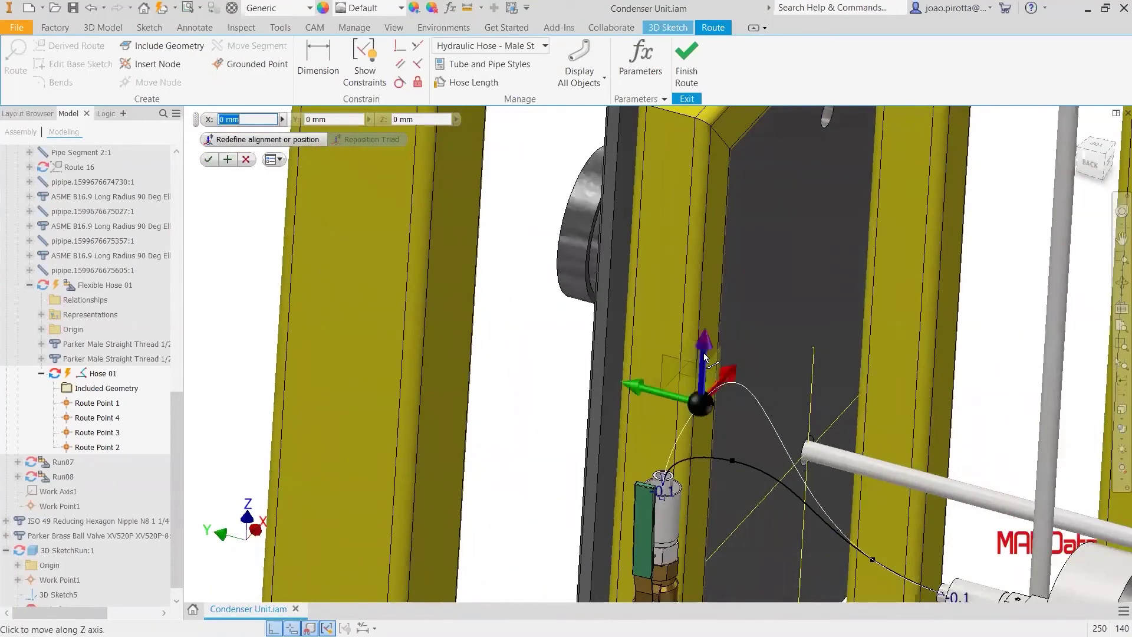
pyautogui.click(705, 357)
pyautogui.keyDown('shift'); pyautogui.moveTo(705, 356); pyautogui.dragTo(730, 323, button='middle'); pyautogui.keyUp('shift')
pyautogui.rightClick(731, 323)
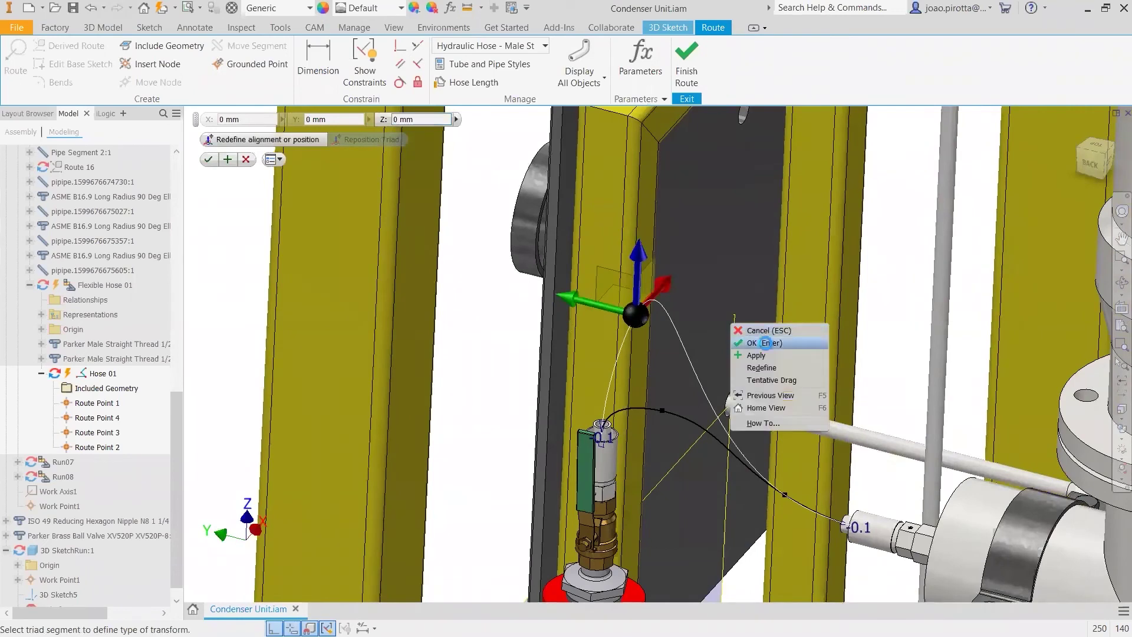
pyautogui.click(765, 342)
pyautogui.click(672, 368)
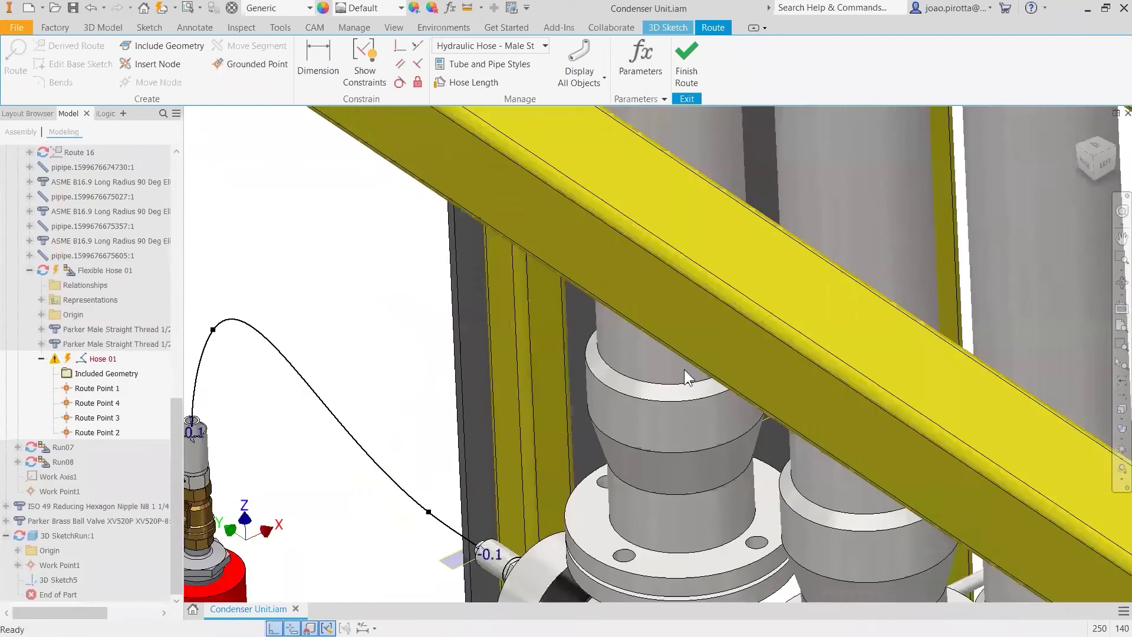
# Step: Lower the hose node nearest the header-side fitting along the Z axis with 3D Move/Rotate
pyautogui.scroll(-3, 684, 369)
pyautogui.keyDown('shift'); pyautogui.moveTo(685, 367); pyautogui.dragTo(811, 365, button='middle'); pyautogui.keyUp('shift')
pyautogui.scroll(2, 796, 359)
pyautogui.rightClick(810, 361)
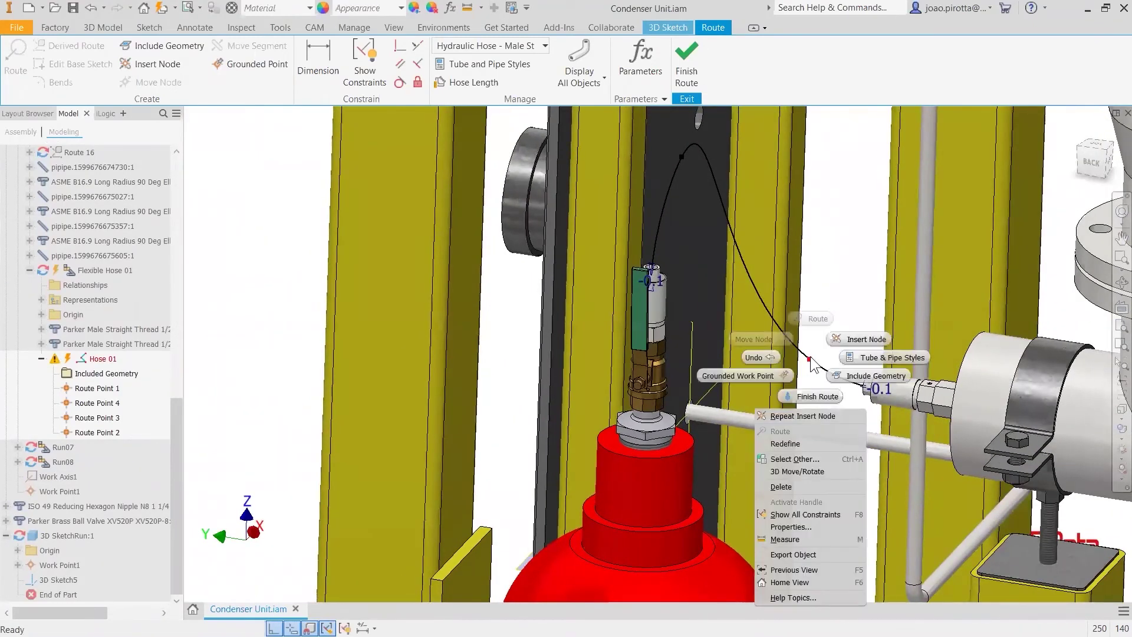
pyautogui.click(792, 471)
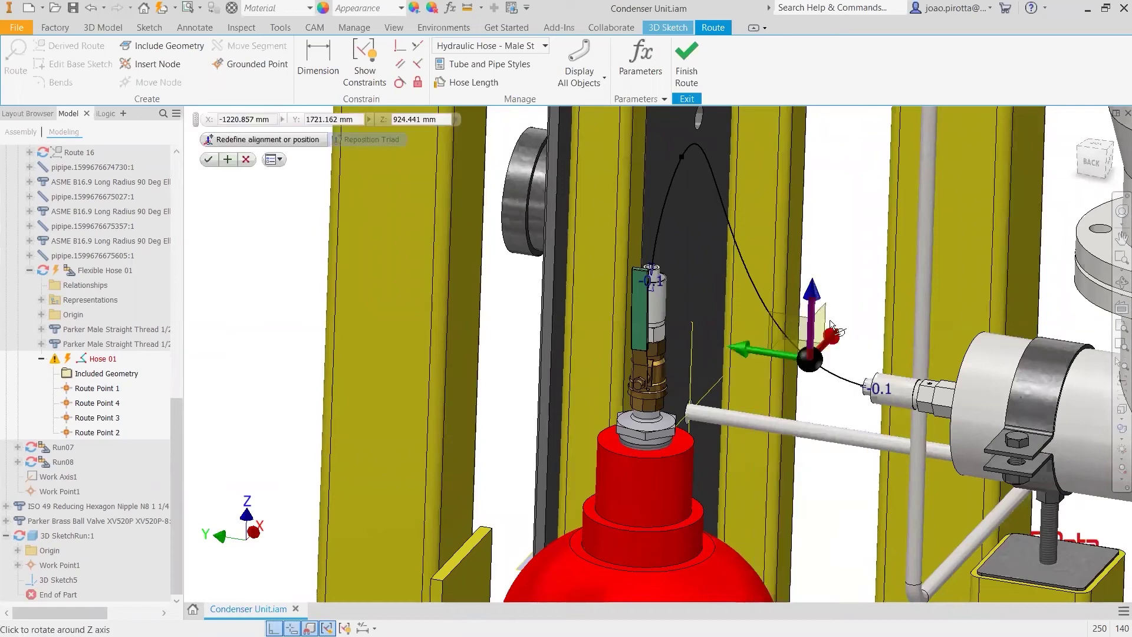
pyautogui.click(813, 313)
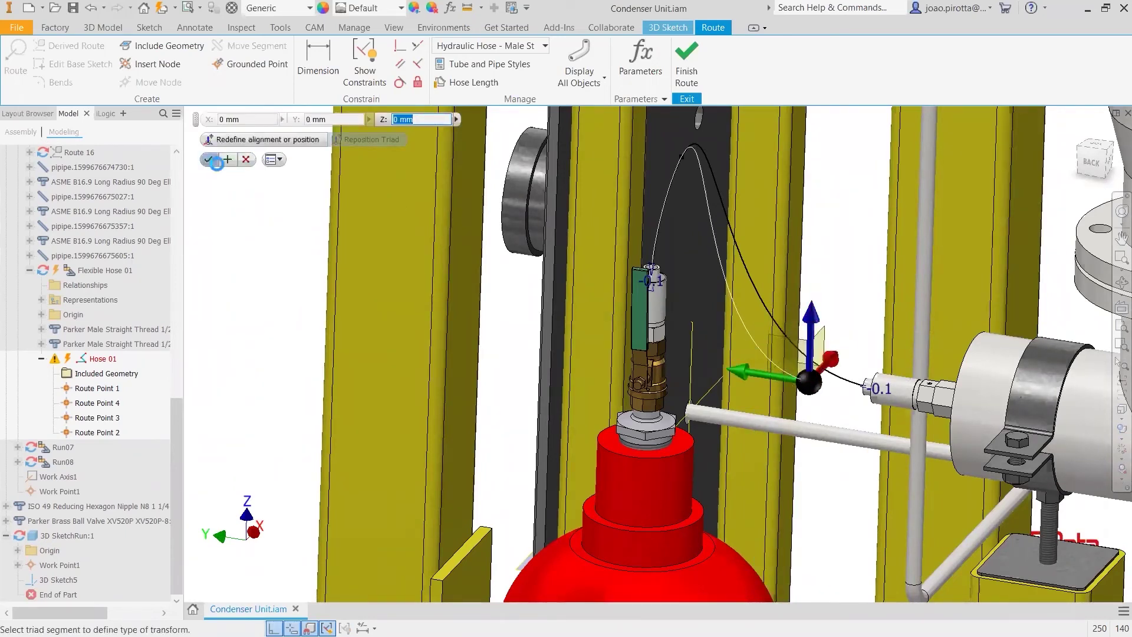
pyautogui.click(209, 160)
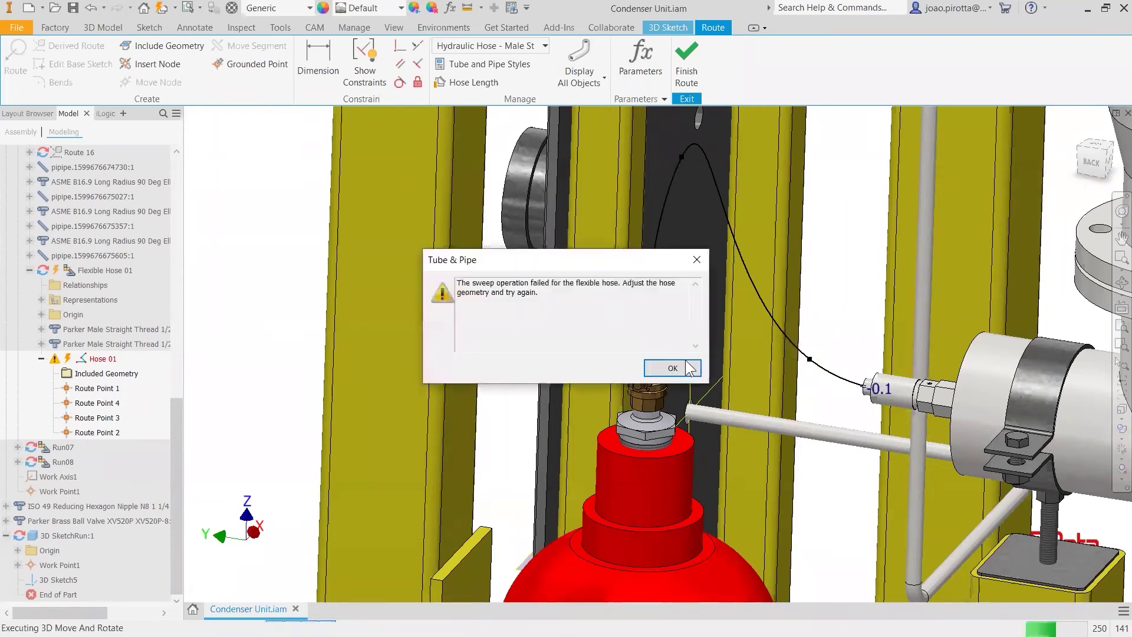
pyautogui.click(678, 367)
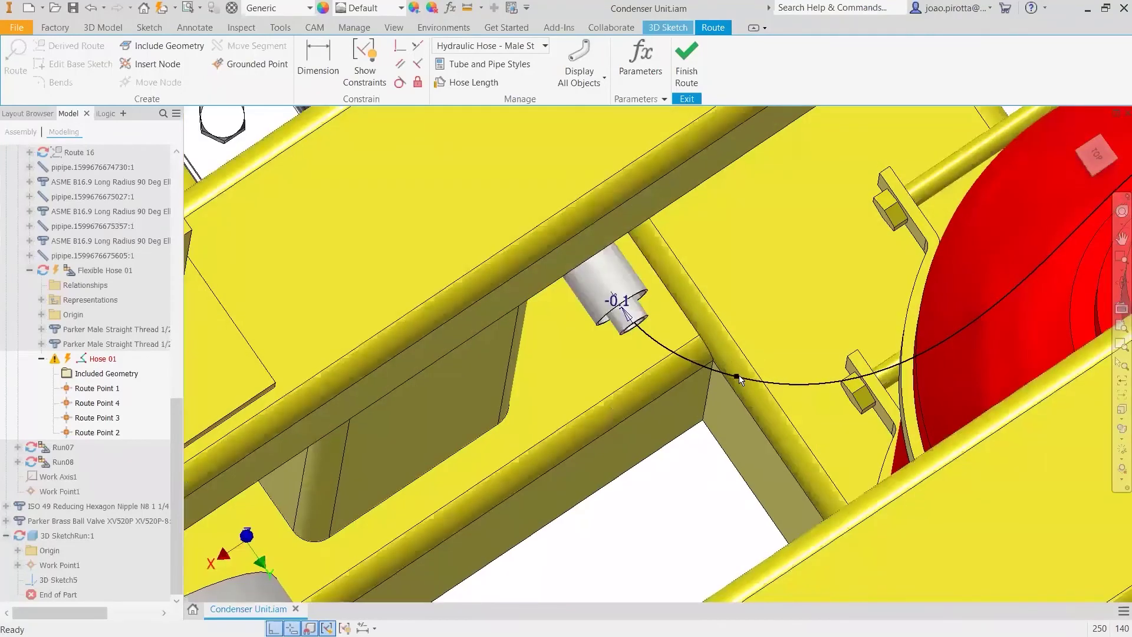
# Step: Shift the hose node nearest the header-side fitting along the X axis with 3D Move/Rotate
pyautogui.rightClick(738, 375)
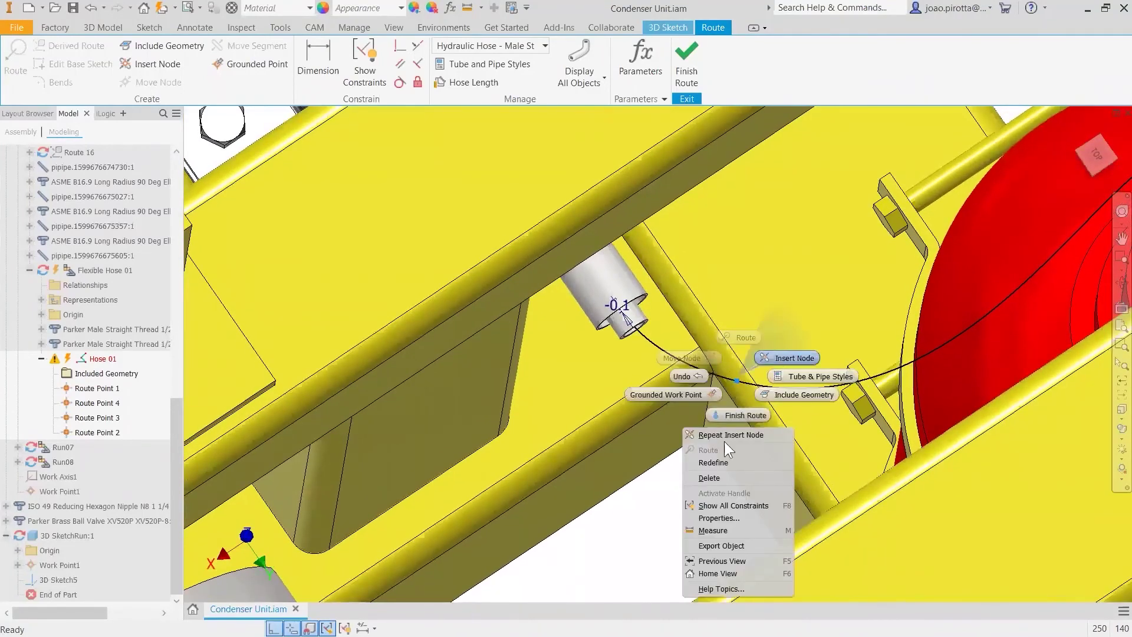
pyautogui.click(674, 459)
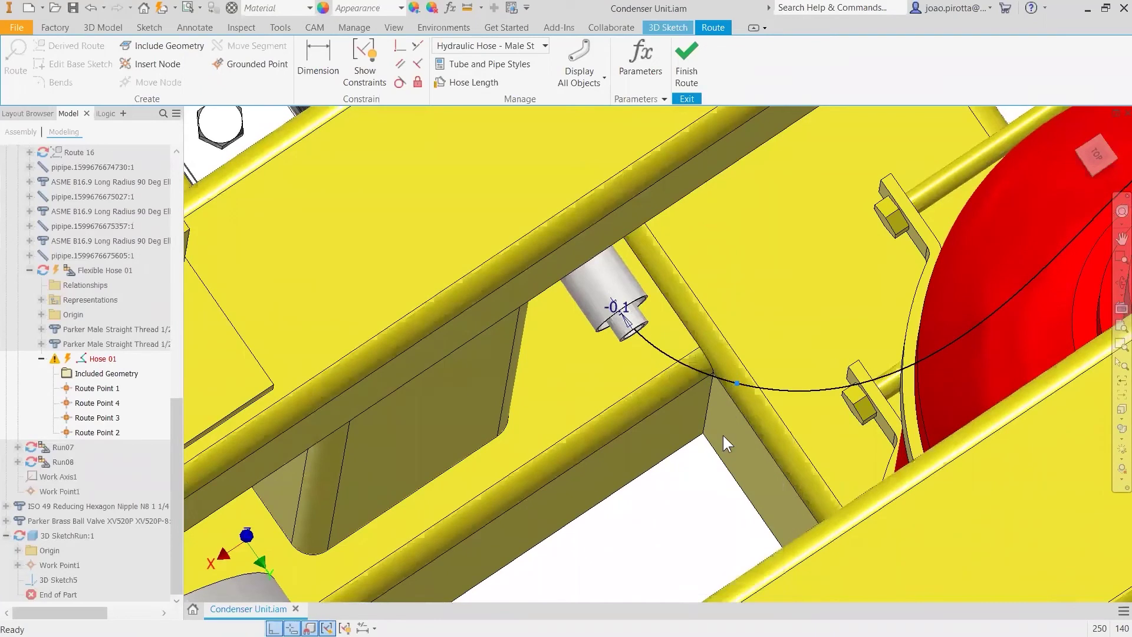
pyautogui.rightClick(736, 384)
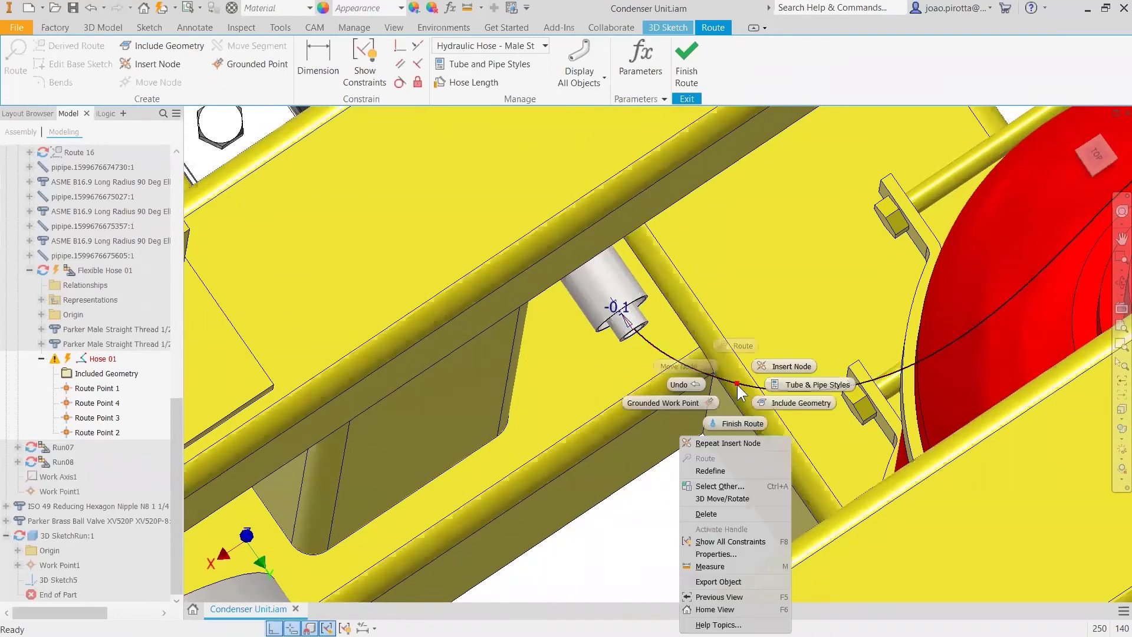
pyautogui.click(722, 499)
pyautogui.moveTo(678, 423); pyautogui.dragTo(637, 443)
pyautogui.click(207, 159)
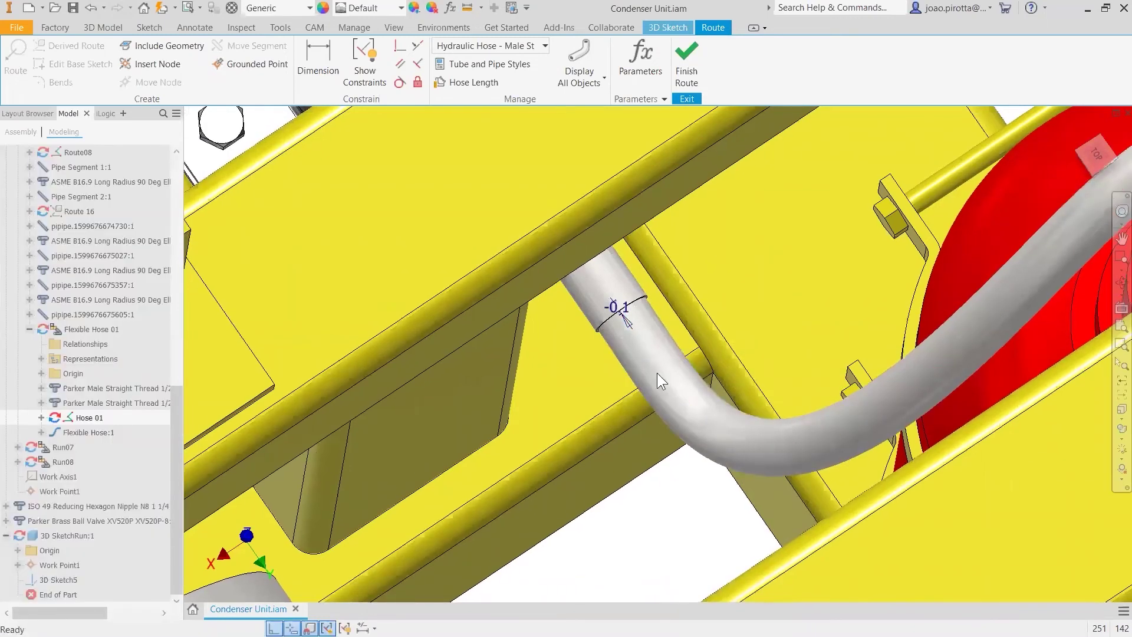
# Step: Inspect the generated hose from several sides and set the display to routes only
pyautogui.press('F5')
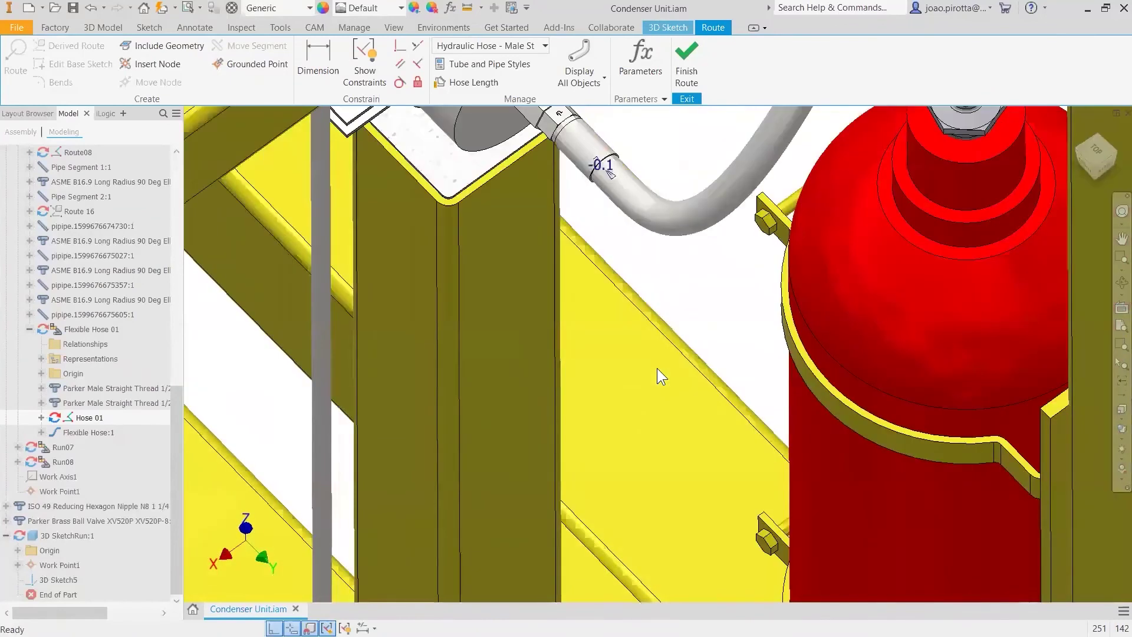
pyautogui.press('F5')
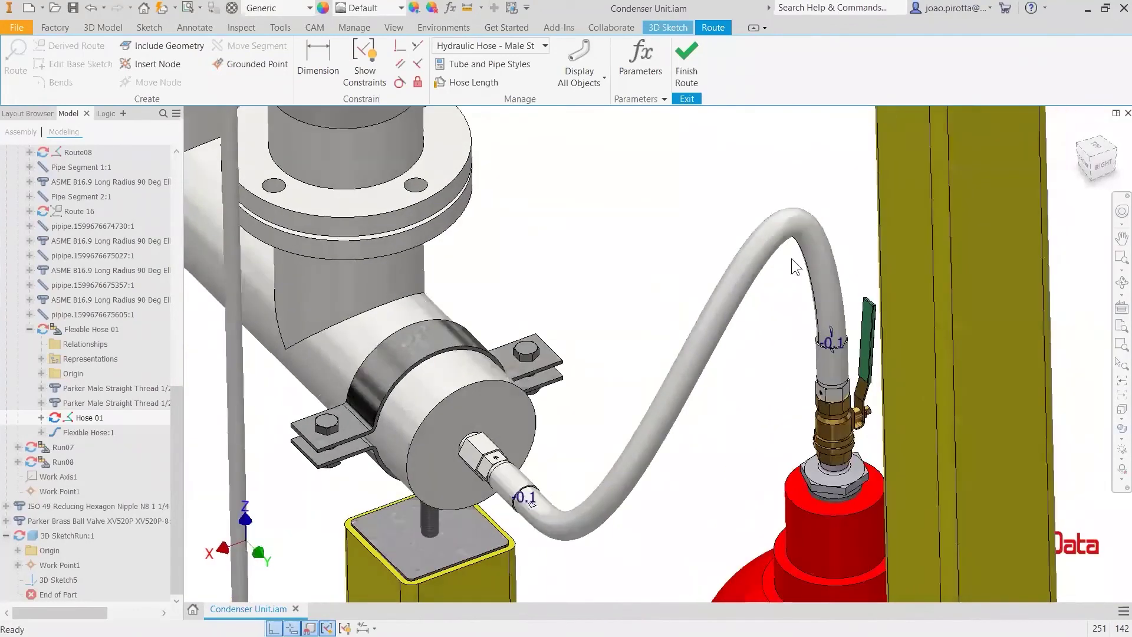
pyautogui.press('F5')
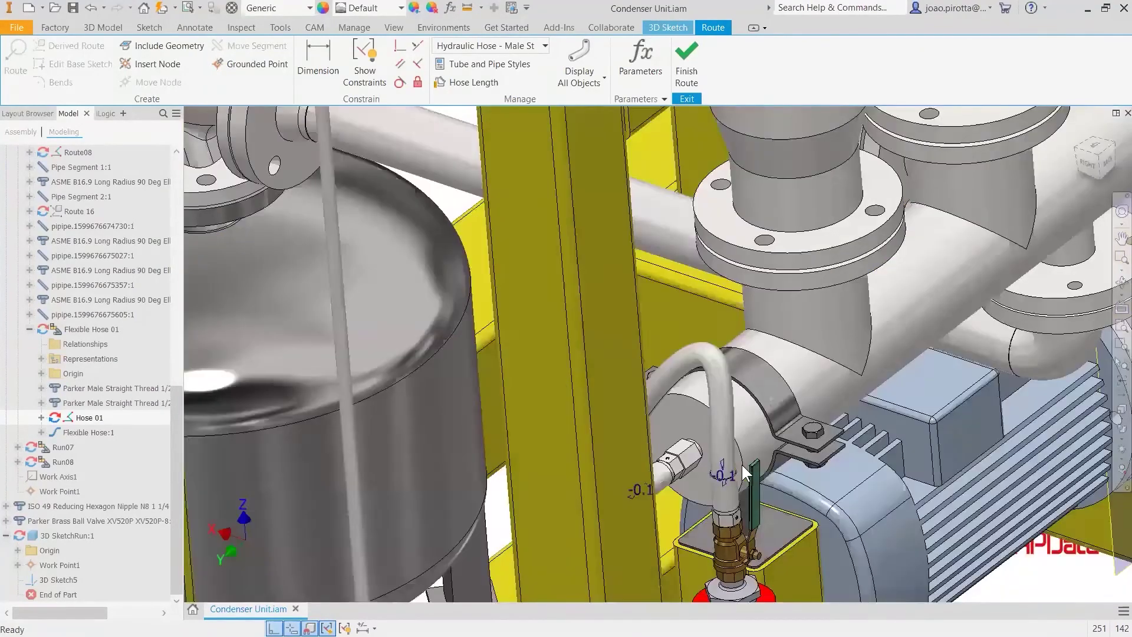
pyautogui.press('F5')
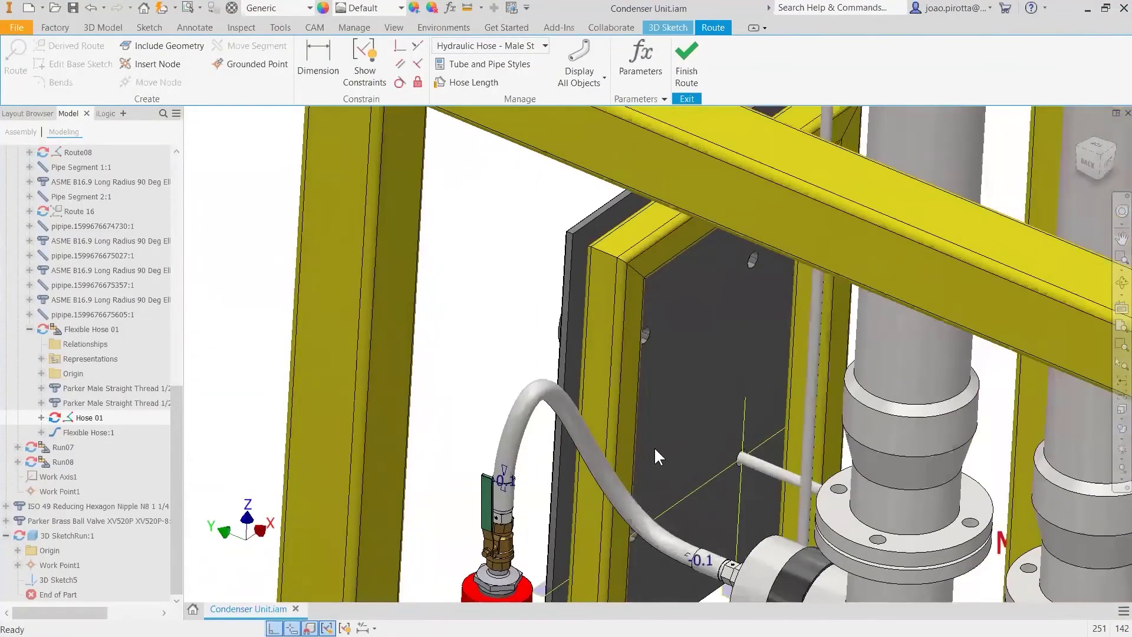
pyautogui.press('F5')
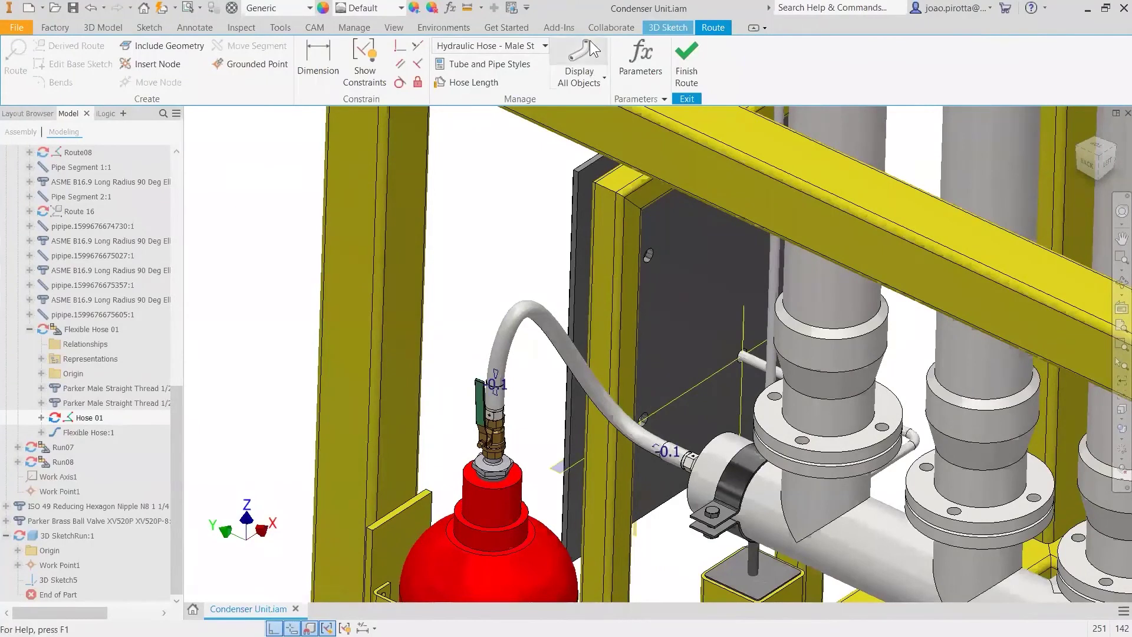
pyautogui.click(585, 78)
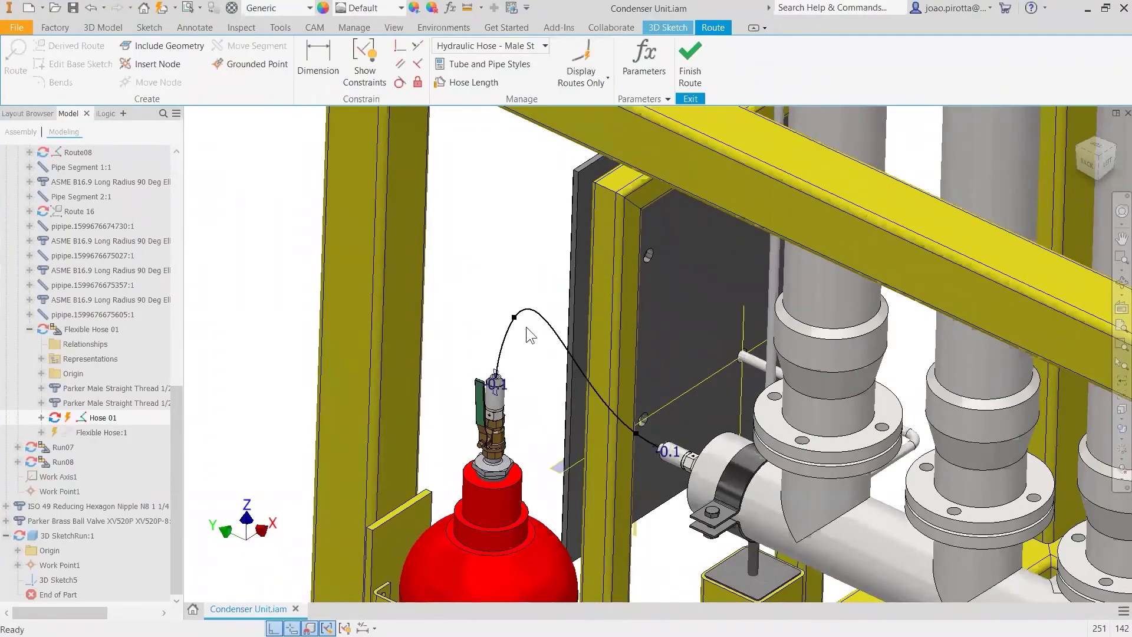
# Step: Lower the hose node nearest the ball valve along Z and shift it along X with 3D Move/Rotate
pyautogui.rightClick(517, 320)
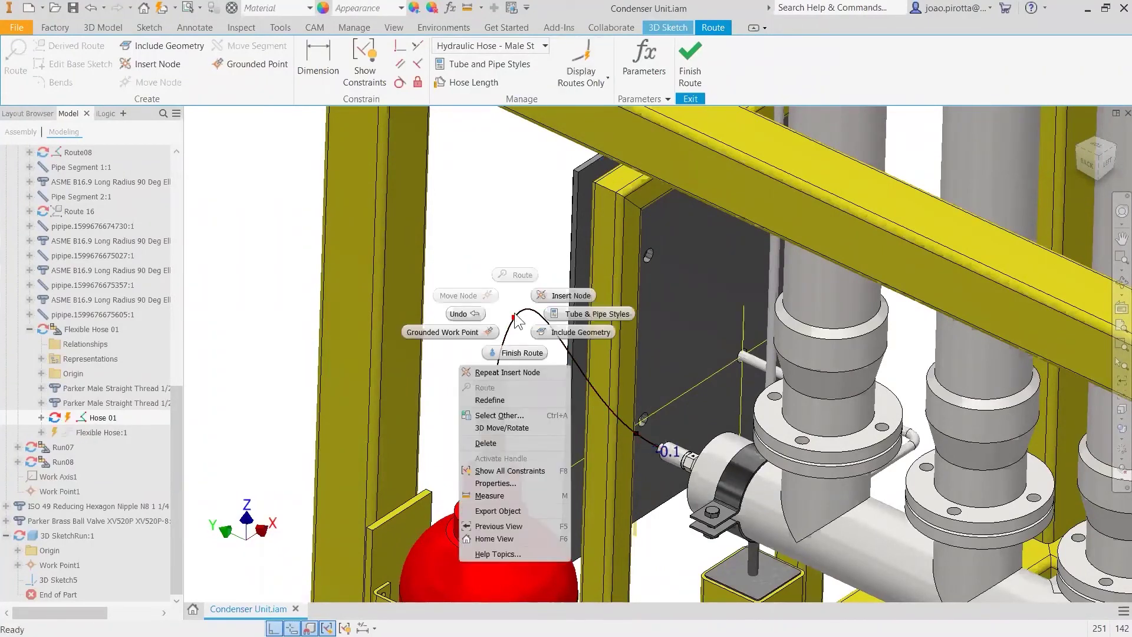
pyautogui.click(502, 428)
pyautogui.moveTo(520, 264); pyautogui.dragTo(557, 310)
pyautogui.click(565, 303)
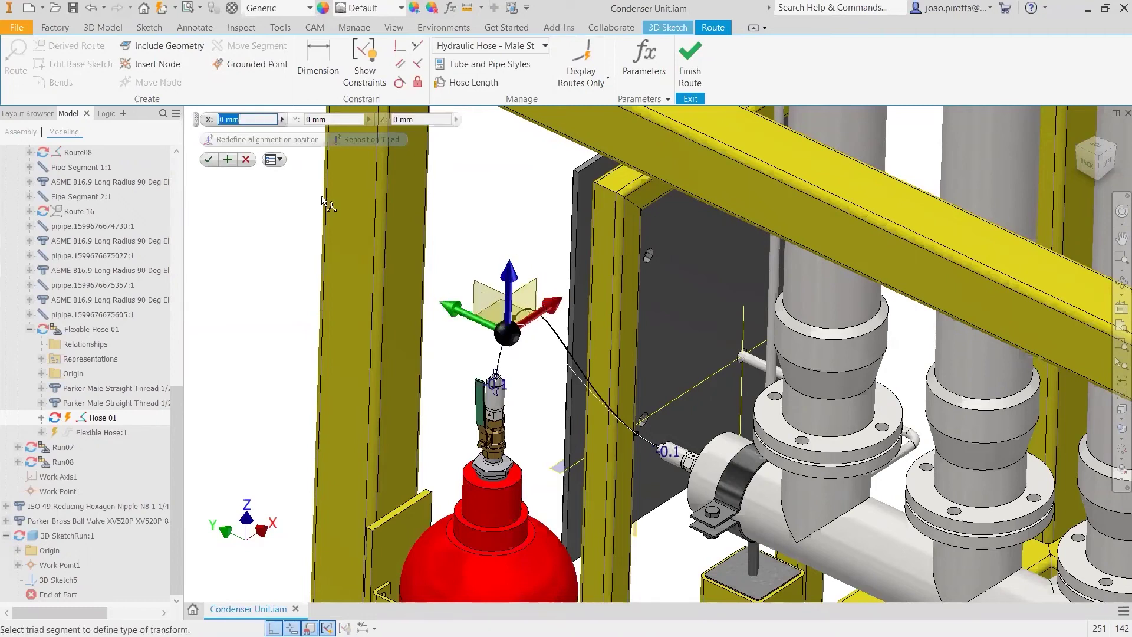
pyautogui.click(212, 160)
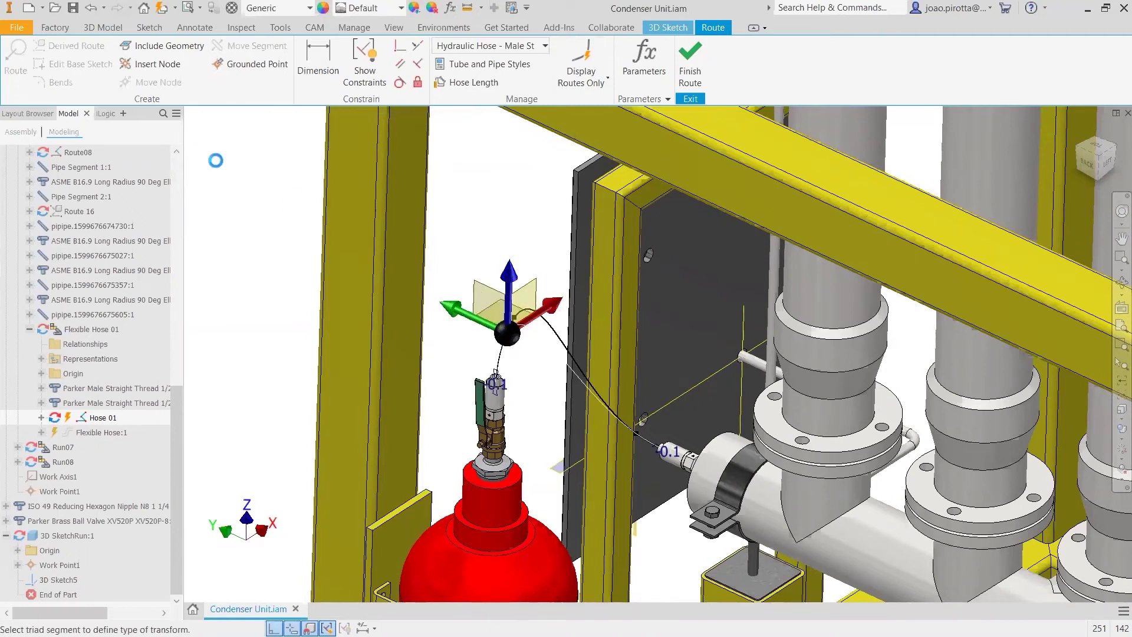
# Step: Adjust the hose length to a rounded length of 469.900 mm, leaving the length unlocked
pyautogui.click(481, 83)
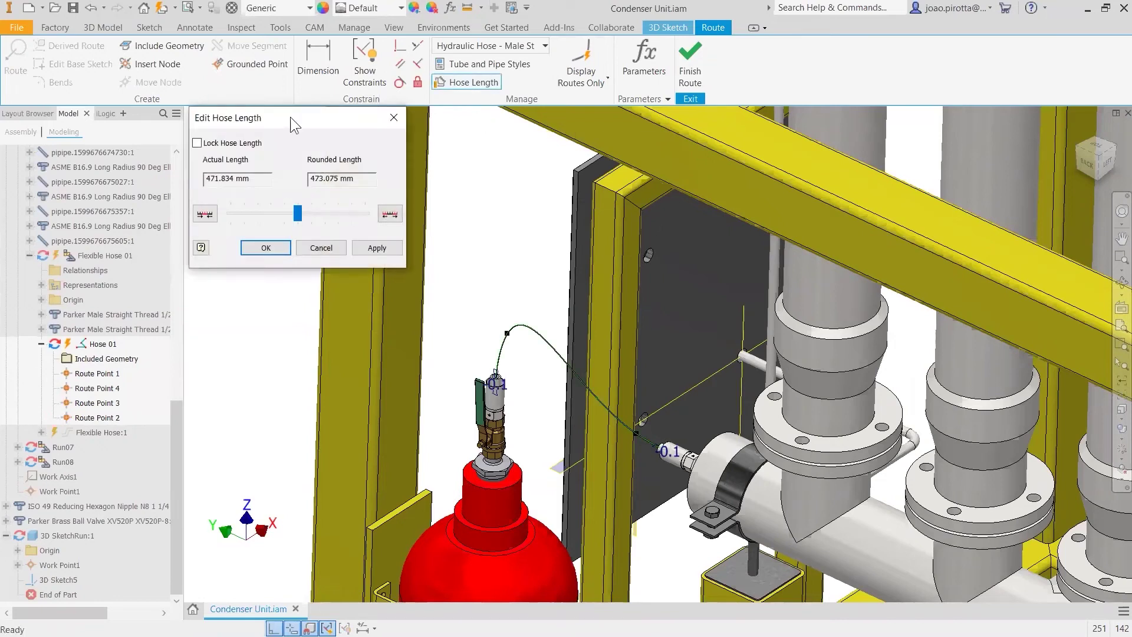
pyautogui.moveTo(308, 122); pyautogui.dragTo(423, 157)
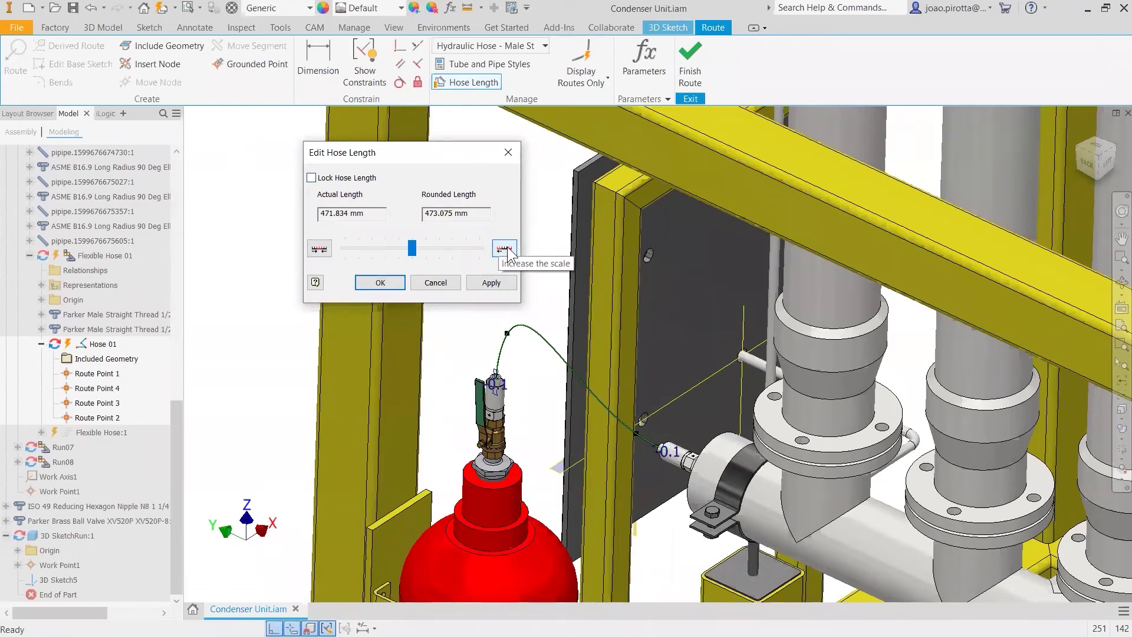
pyautogui.click(360, 180)
pyautogui.click(361, 179)
pyautogui.moveTo(406, 243)
pyautogui.mouseDown()
pyautogui.moveTo(382, 243)
pyautogui.moveTo(419, 248)
pyautogui.mouseUp()
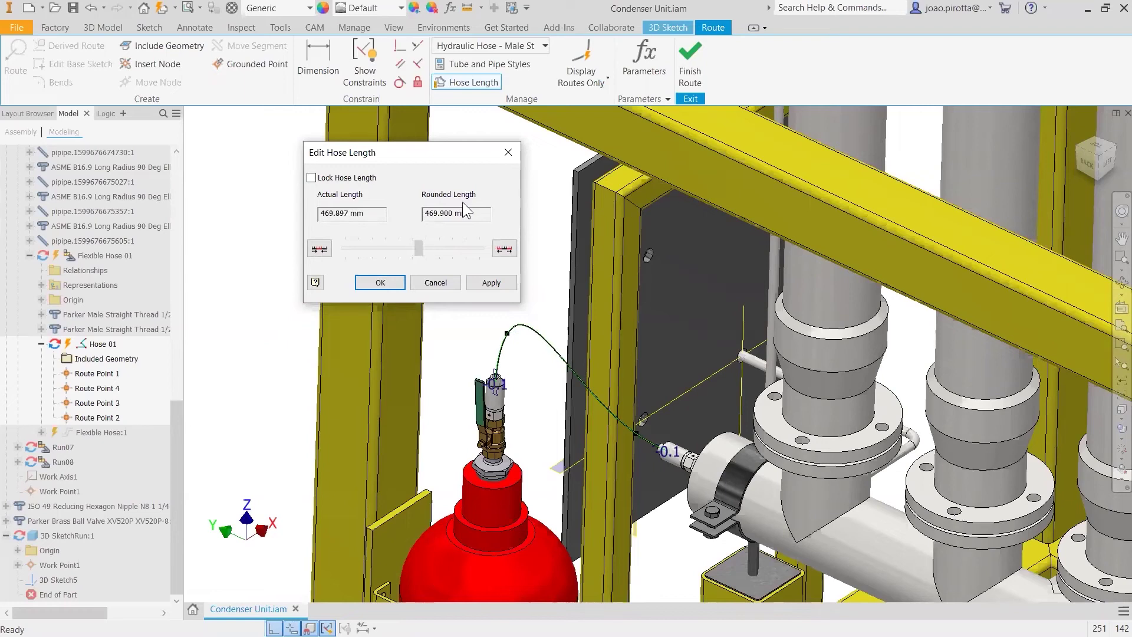
pyautogui.click(389, 283)
# Step: Switch the display back to all objects to regenerate the flexible hose
pyautogui.click(607, 77)
pyautogui.click(607, 106)
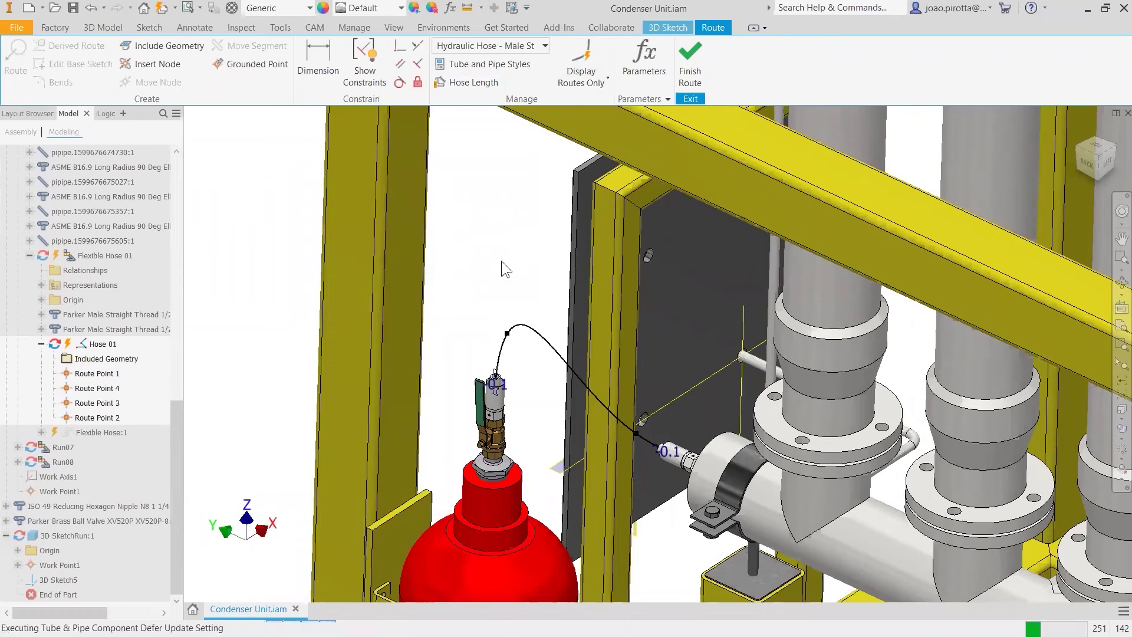
pyautogui.click(657, 367)
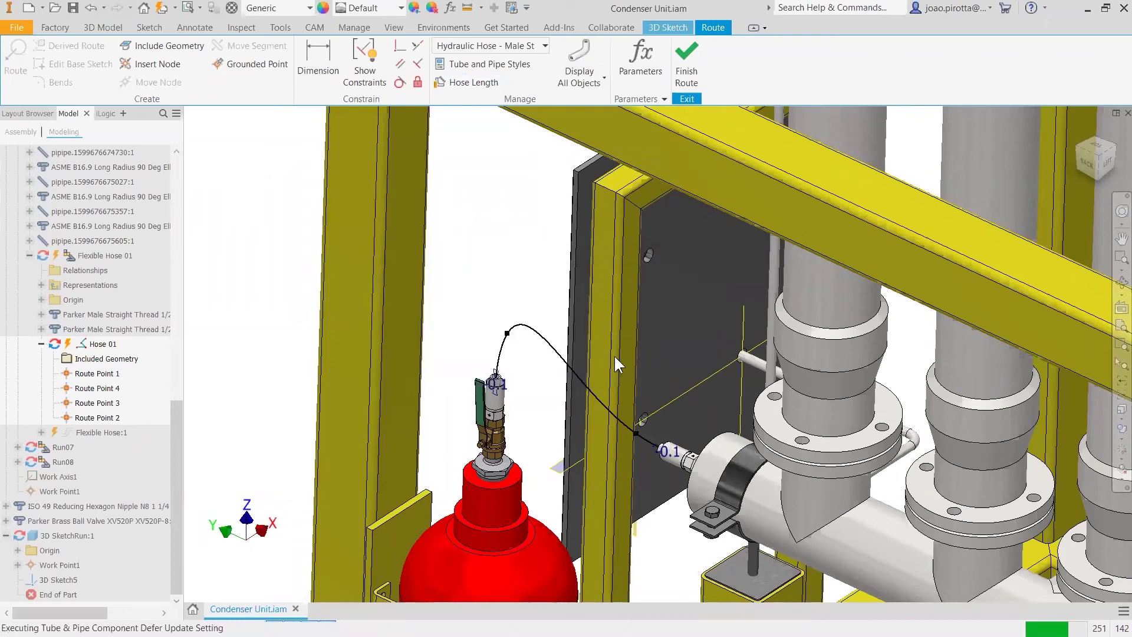
# Step: Raise the hose node nearest the ball valve along the Z axis and reapply Display All Objects
pyautogui.rightClick(507, 334)
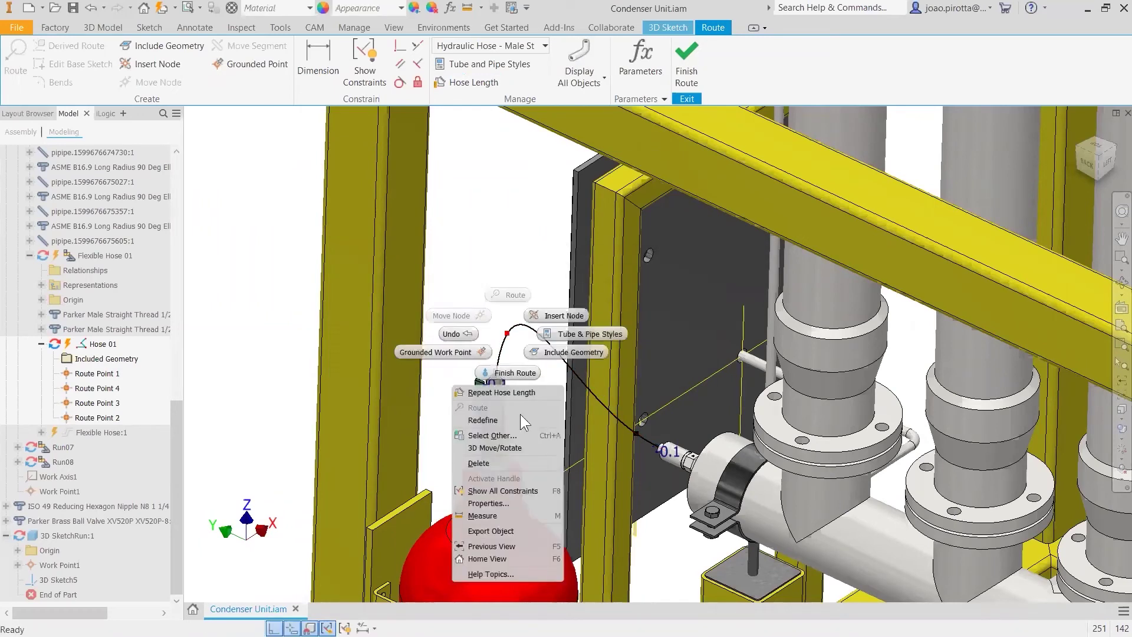
pyautogui.click(517, 447)
pyautogui.moveTo(512, 259); pyautogui.dragTo(511, 227)
pyautogui.click(214, 161)
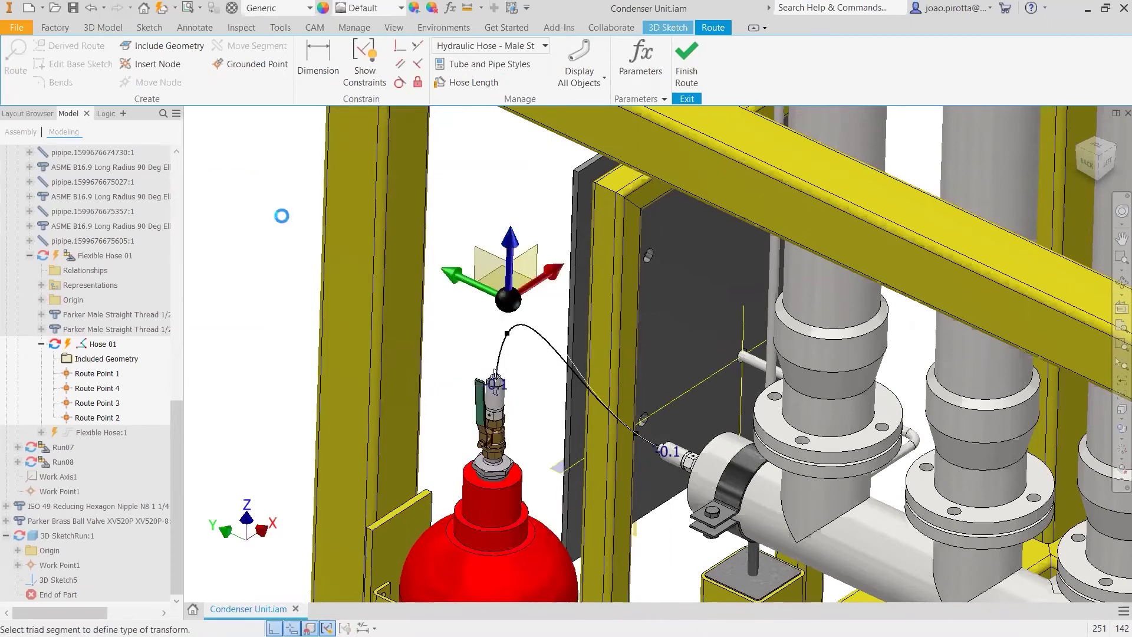
pyautogui.click(601, 83)
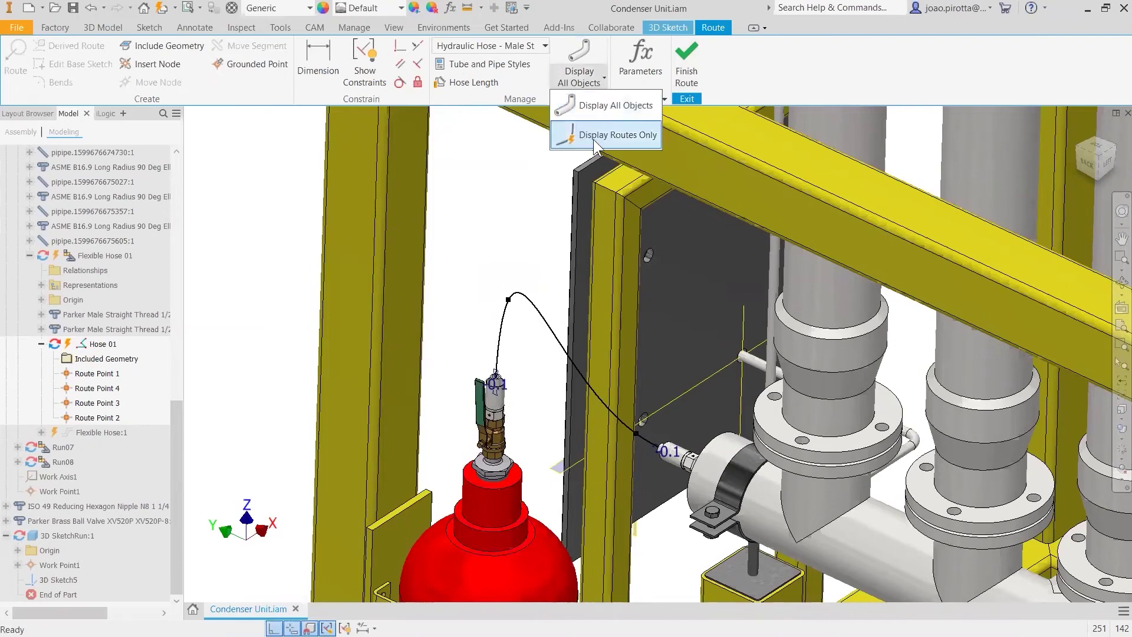
pyautogui.click(608, 104)
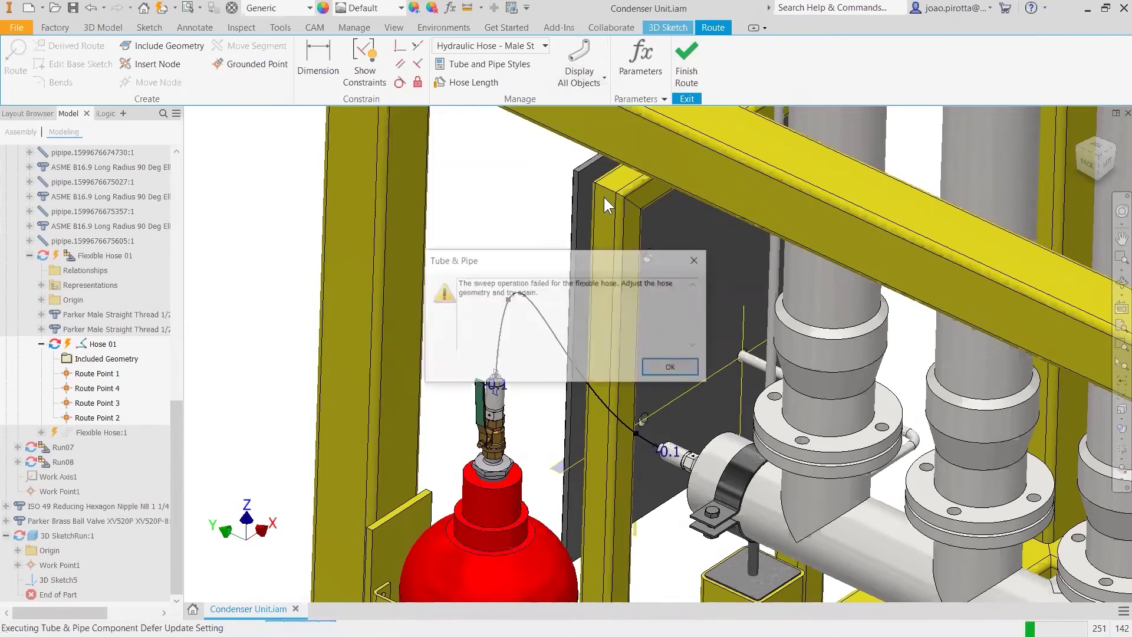
pyautogui.click(671, 369)
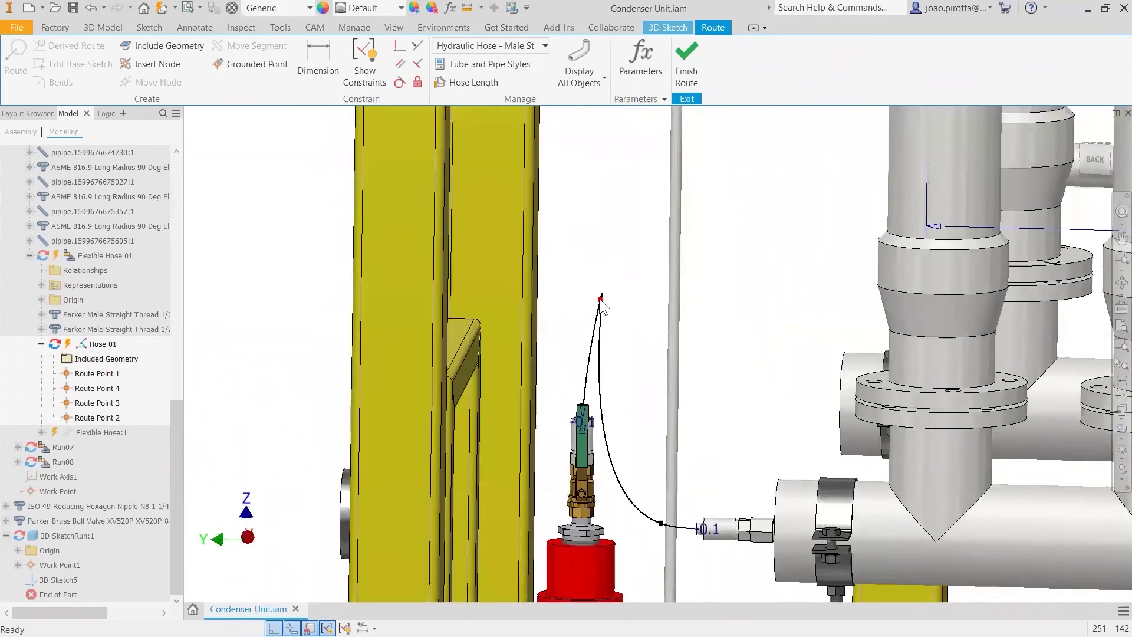
# Step: Shift the hose node above the ball valve along the Y axis until it lines up with the valve
pyautogui.rightClick(600, 263)
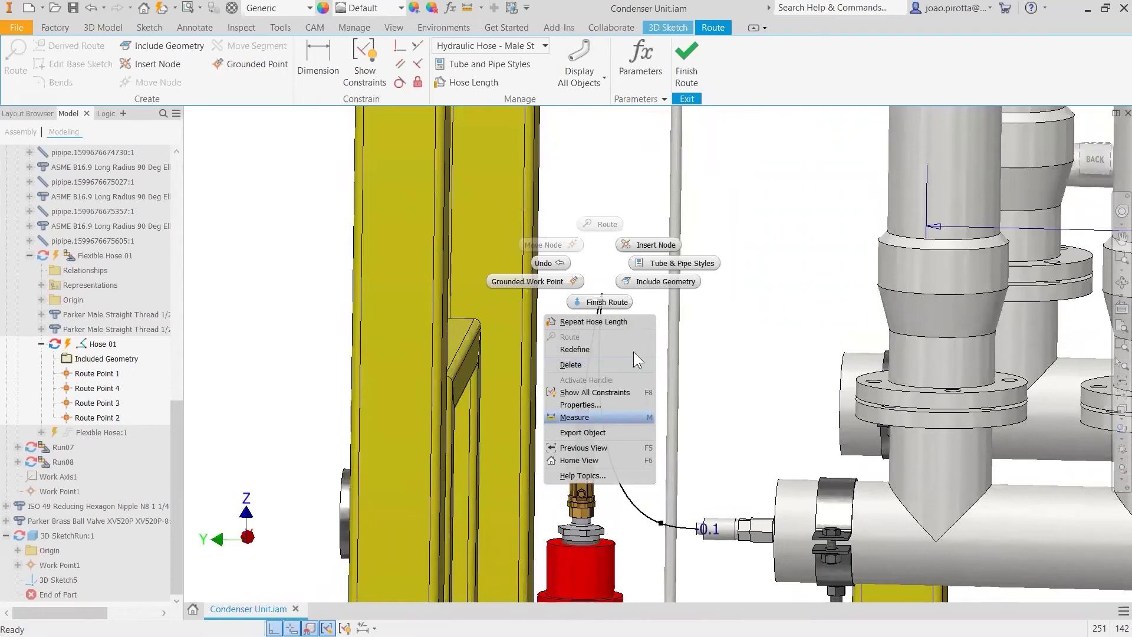
pyautogui.click(713, 336)
pyautogui.keyDown('shift'); pyautogui.moveTo(713, 336); pyautogui.dragTo(605, 333, button='middle'); pyautogui.keyUp('shift')
pyautogui.click(576, 309)
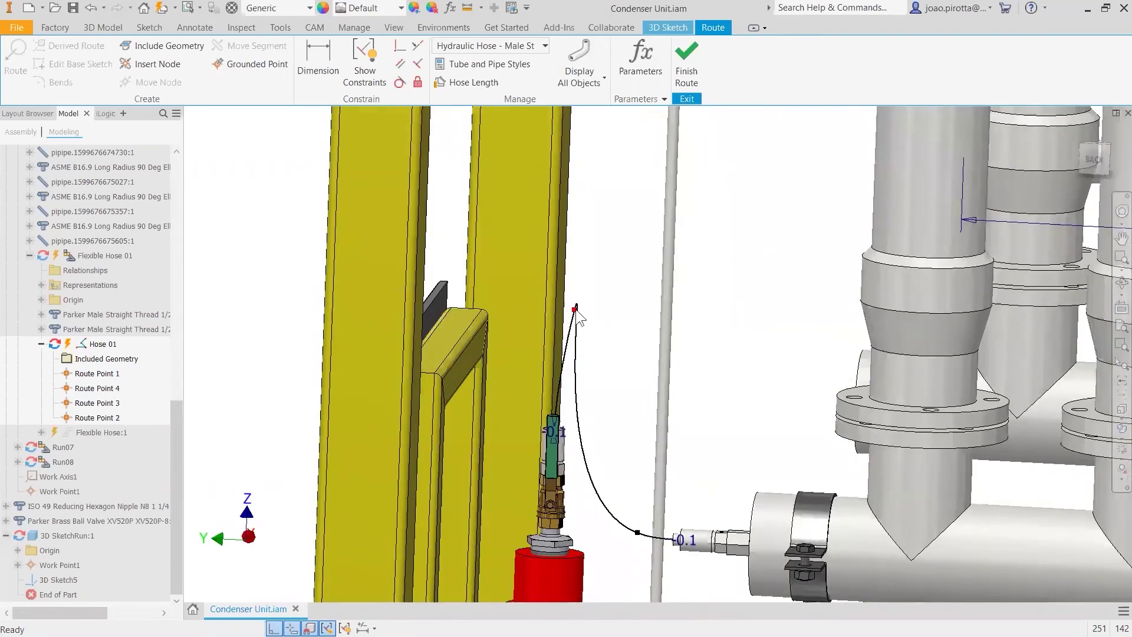
pyautogui.rightClick(576, 310)
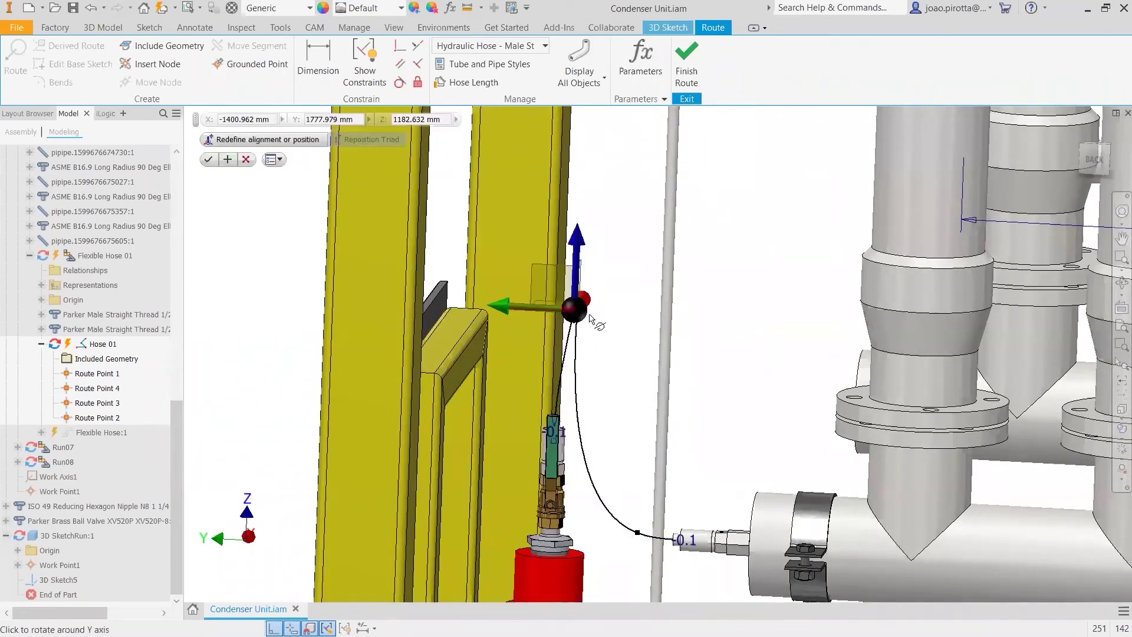
pyautogui.moveTo(497, 309); pyautogui.dragTo(476, 308)
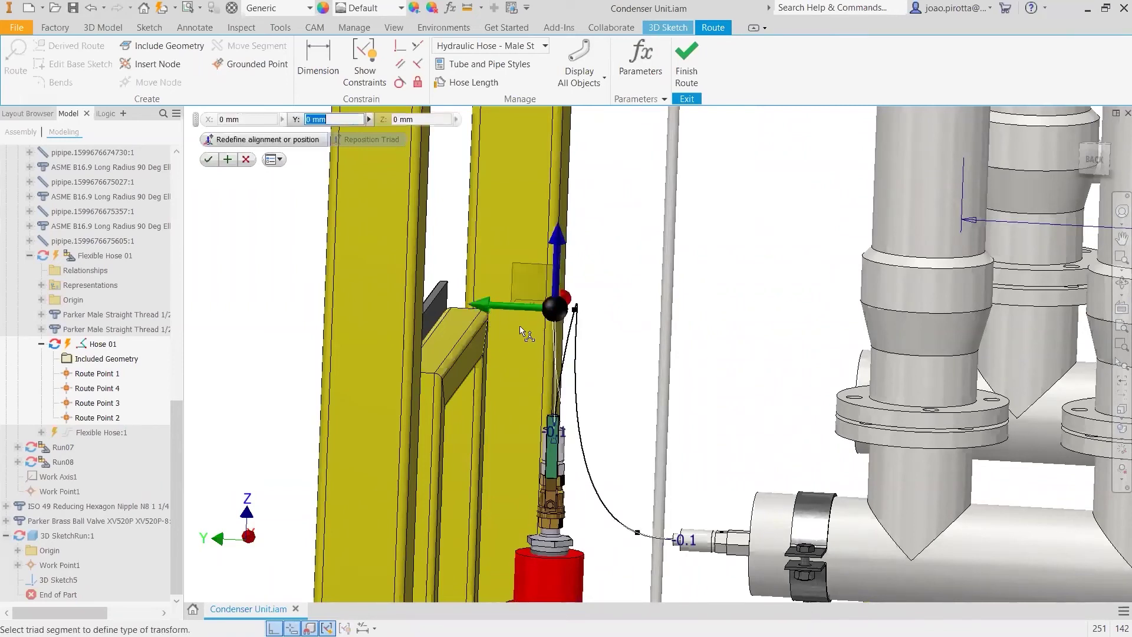
pyautogui.click(209, 159)
# Step: Insert another node into the hose route between the peak node and the header-side node
pyautogui.keyDown('shift'); pyautogui.moveTo(409, 266); pyautogui.dragTo(356, 414, button='middle'); pyautogui.keyUp('shift')
pyautogui.rightClick(355, 414)
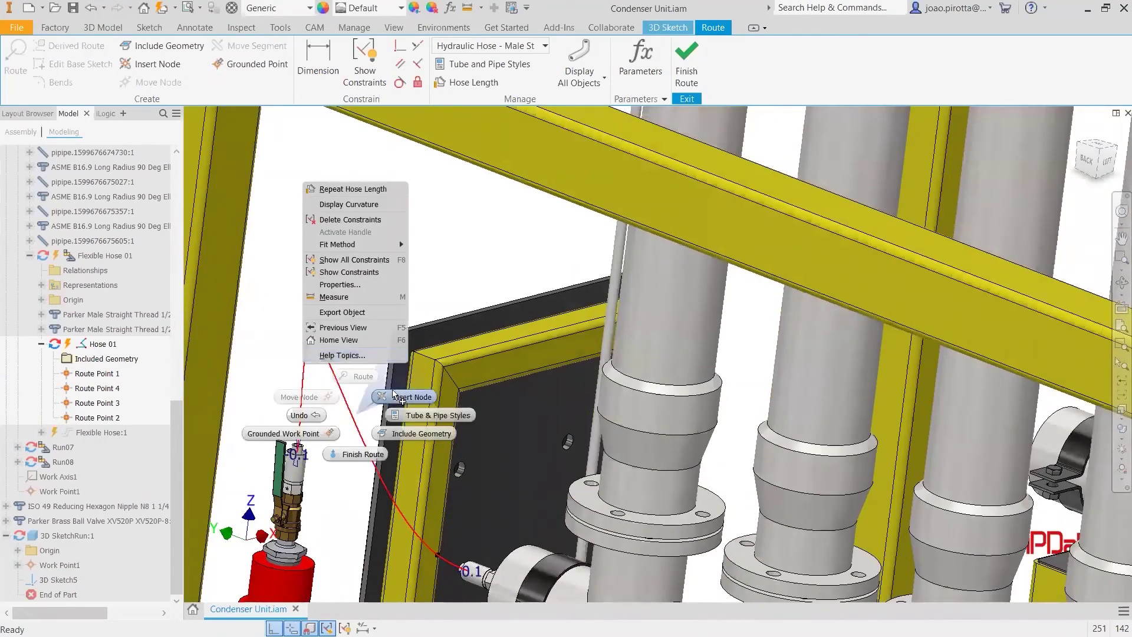
pyautogui.click(388, 395)
pyautogui.click(360, 406)
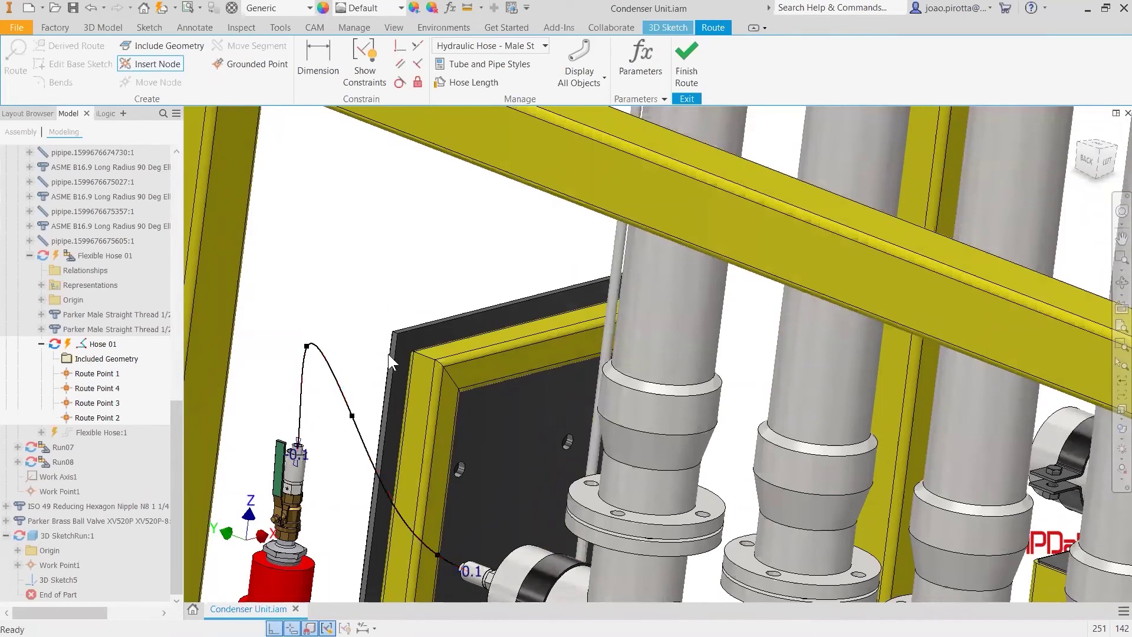
pyautogui.keyDown('shift'); pyautogui.moveTo(347, 316); pyautogui.dragTo(335, 364, button='middle'); pyautogui.keyUp('shift')
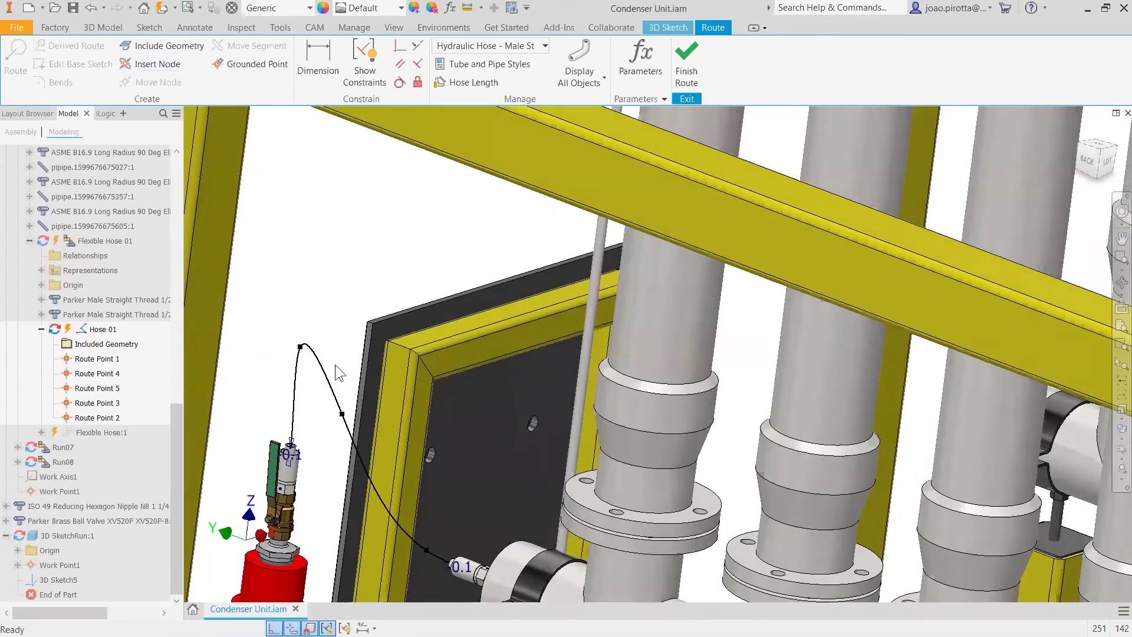
pyautogui.rightClick(342, 414)
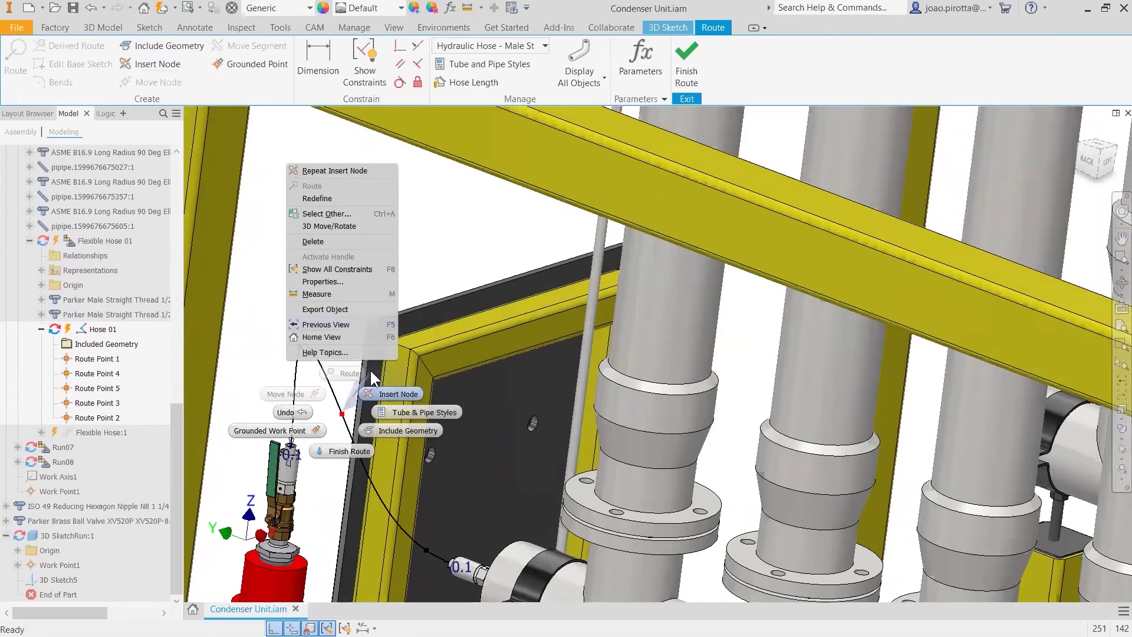
pyautogui.press('Escape')
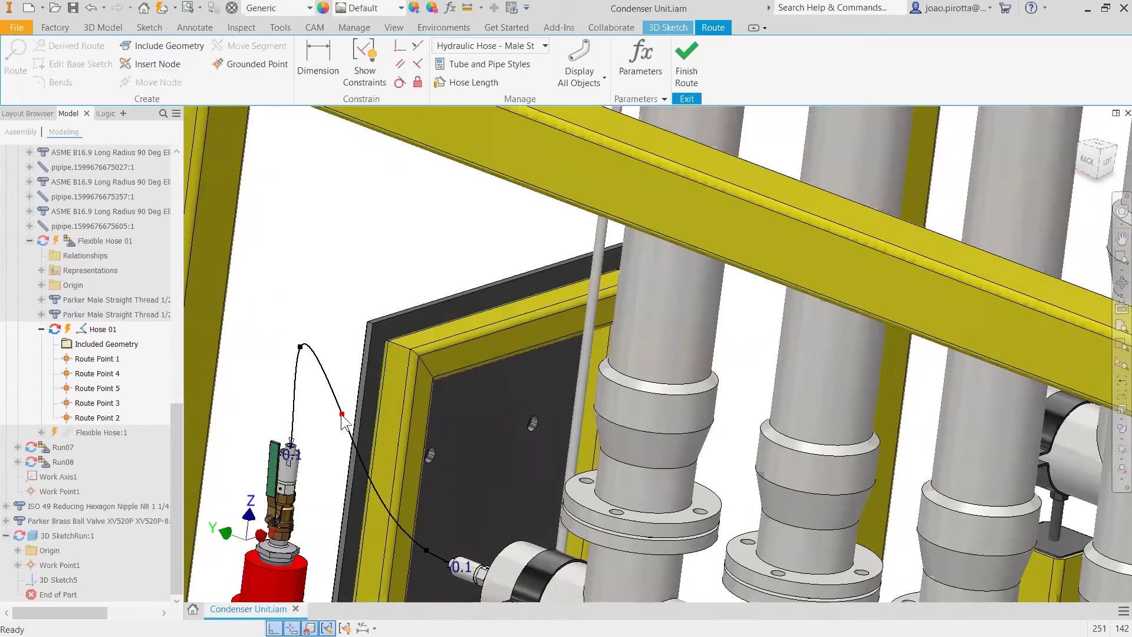
pyautogui.rightClick(342, 416)
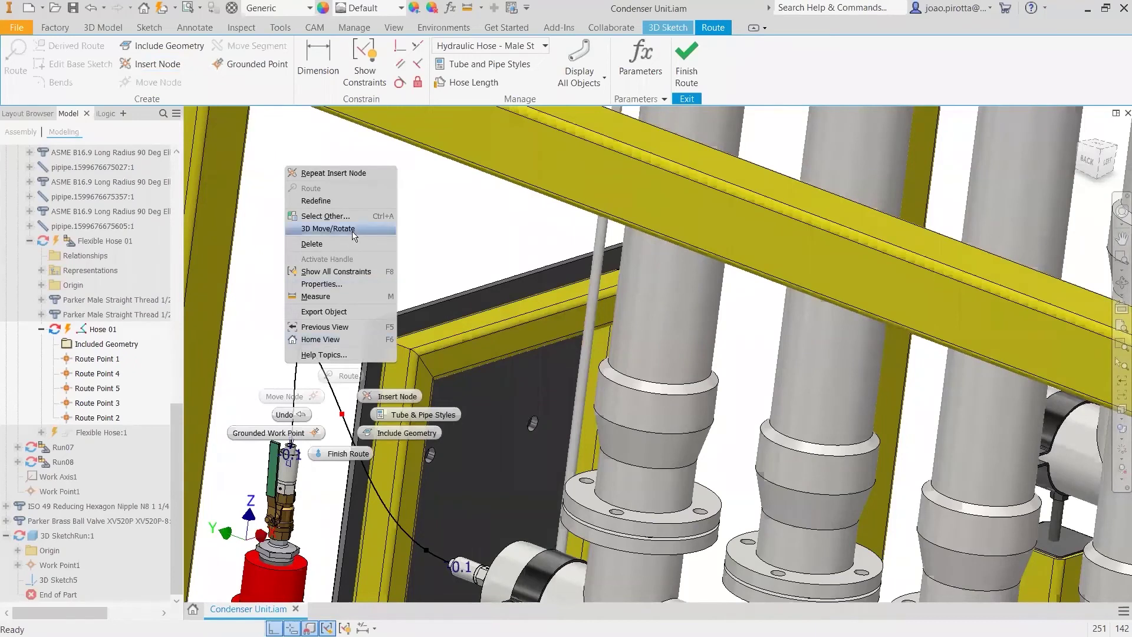
pyautogui.click(328, 228)
pyautogui.moveTo(306, 403); pyautogui.dragTo(366, 380)
pyautogui.press('Return')
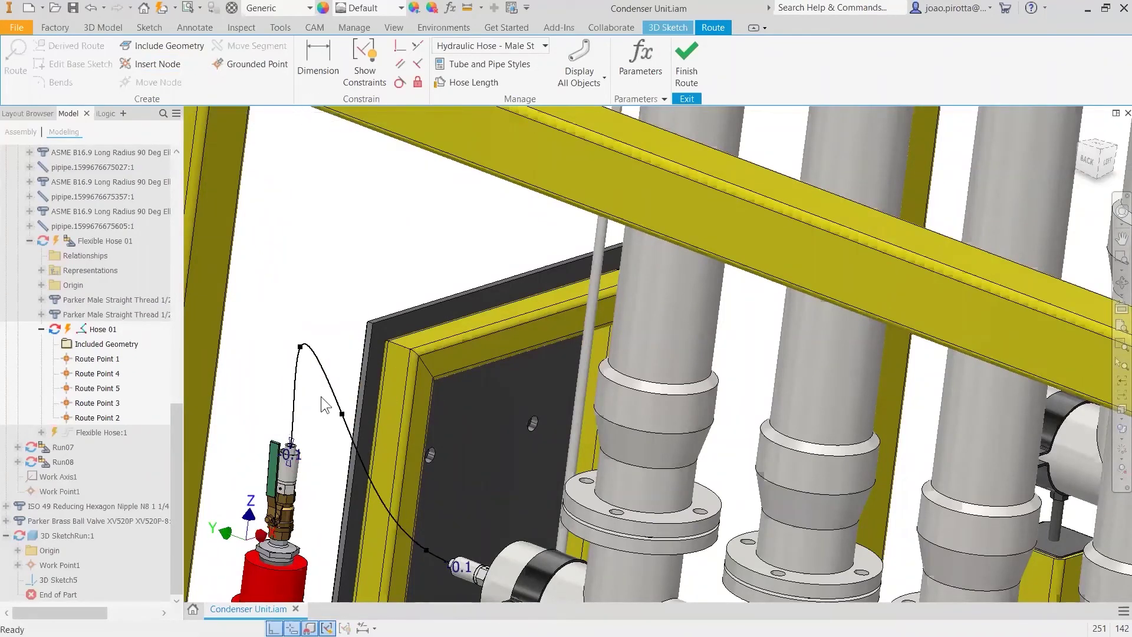
# Step: Shift the hose route's middle node along the Y axis toward the header, using 3D Move/Rotate
pyautogui.rightClick(342, 414)
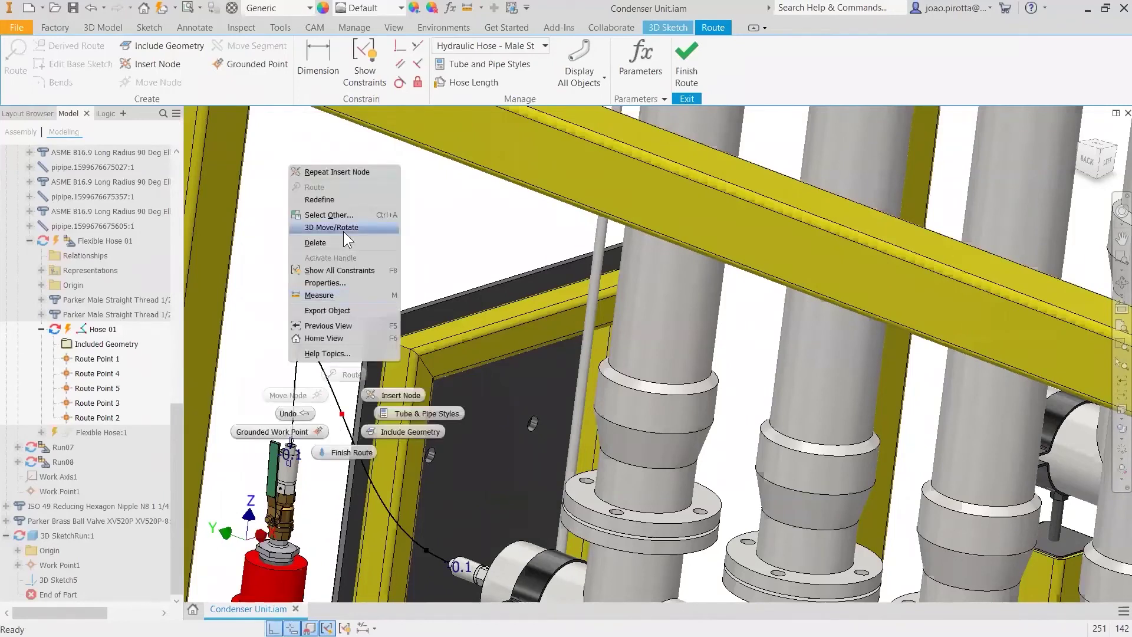
pyautogui.click(328, 228)
pyautogui.keyDown('shift'); pyautogui.moveTo(306, 466); pyautogui.dragTo(302, 457, button='middle'); pyautogui.keyUp('shift')
pyautogui.click(284, 462)
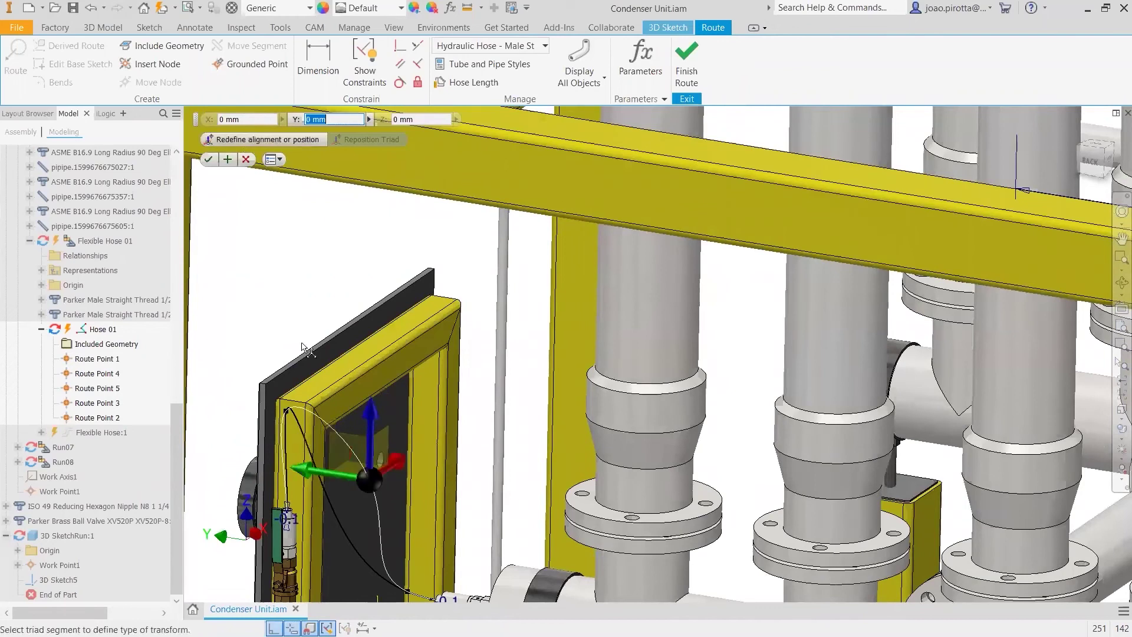
pyautogui.keyDown('shift'); pyautogui.moveTo(291, 303); pyautogui.dragTo(286, 288, button='middle'); pyautogui.keyUp('shift')
pyautogui.press('Return')
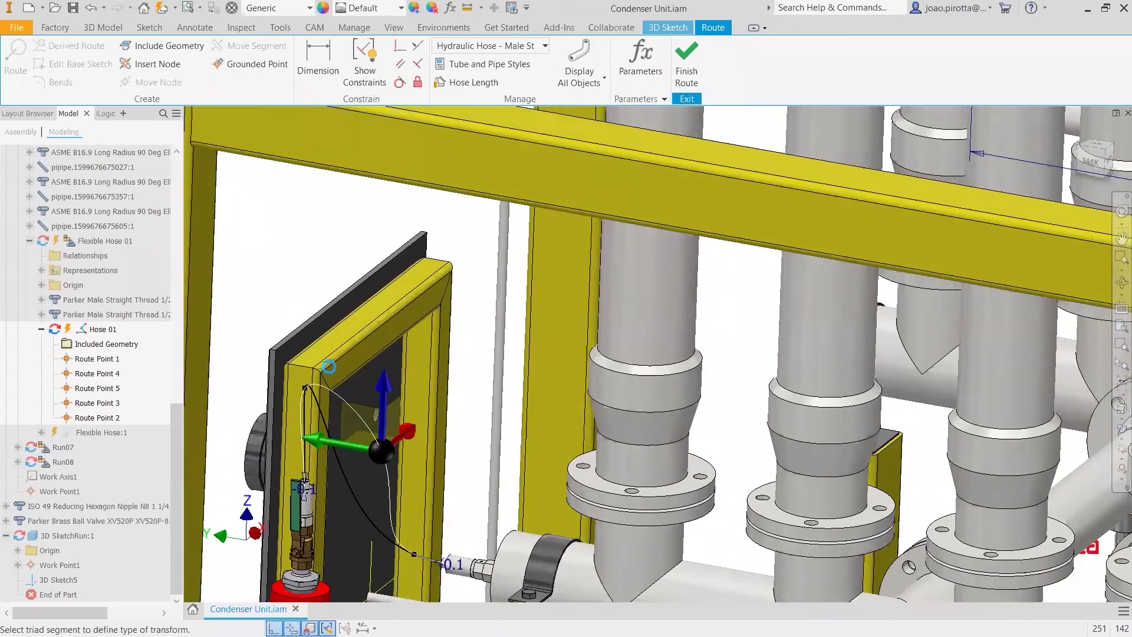
# Step: Shift the hose's peak node along the Y axis toward the header so the curve arches between the valve and the middle node
pyautogui.rightClick(304, 389)
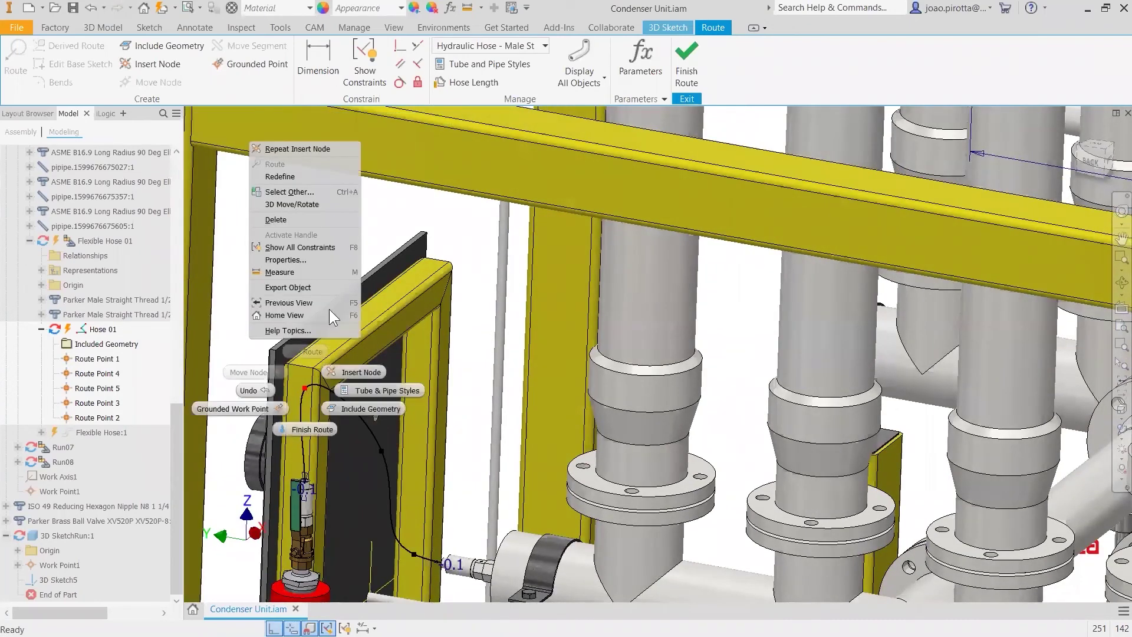
pyautogui.click(308, 208)
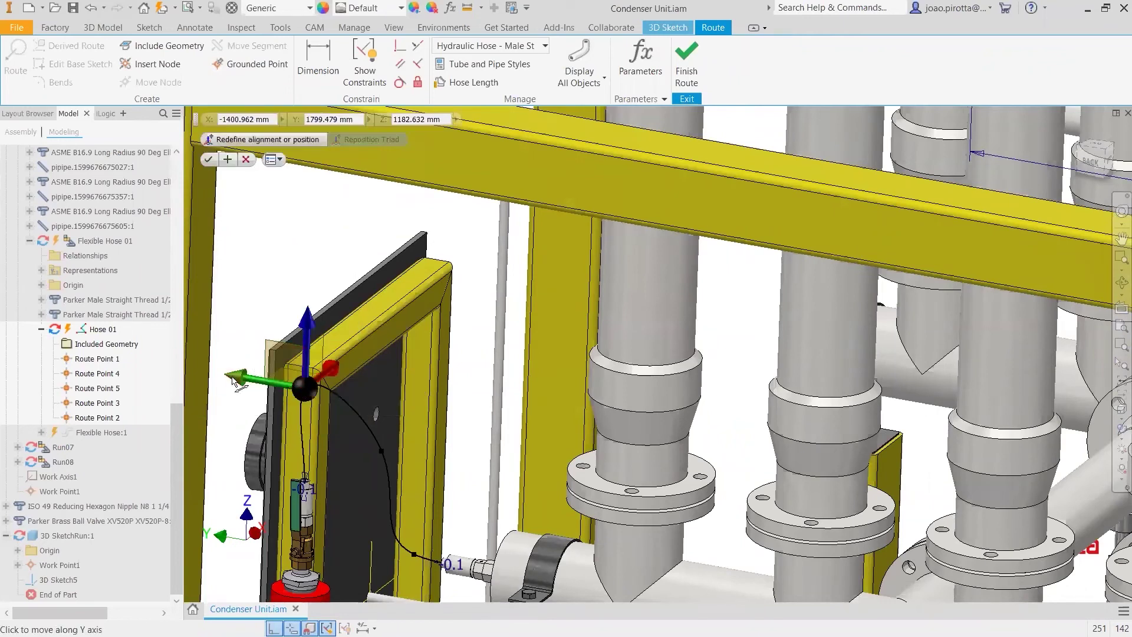
pyautogui.click(261, 378)
pyautogui.rightClick(254, 278)
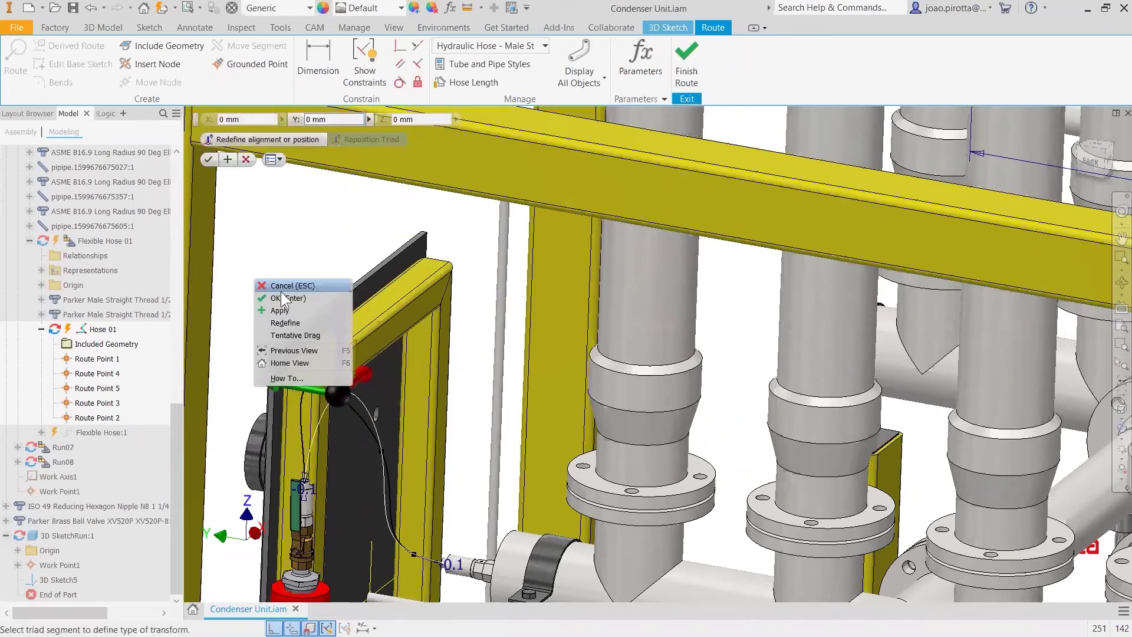
pyautogui.click(283, 296)
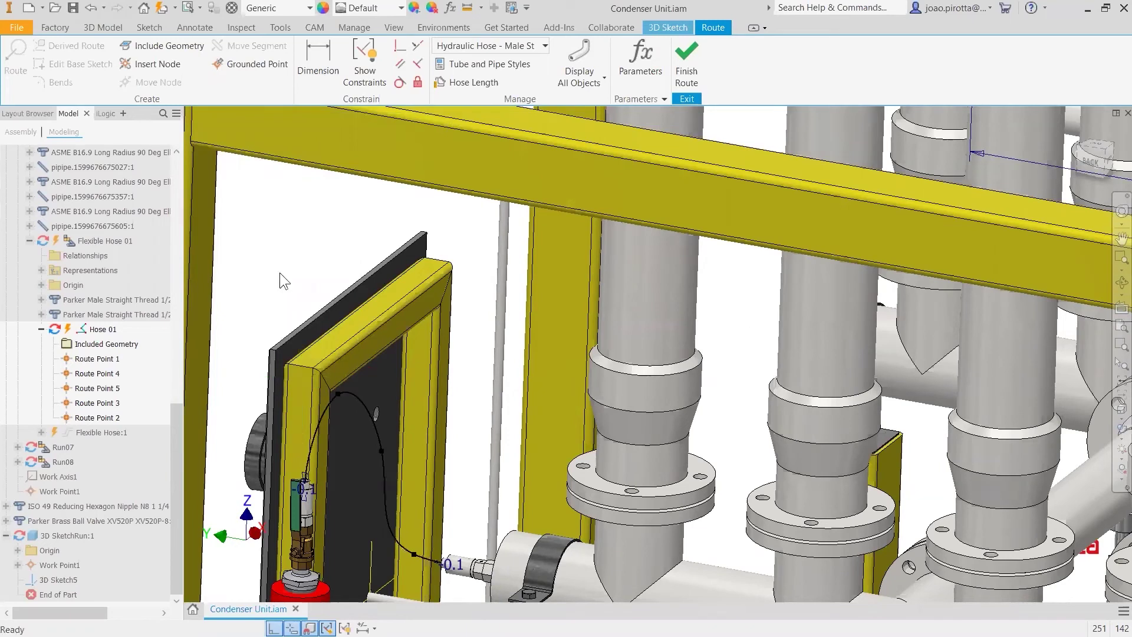
# Step: Toggle the display to routes only and back to all objects to regenerate the flexible hose
pyautogui.click(579, 68)
pyautogui.click(592, 109)
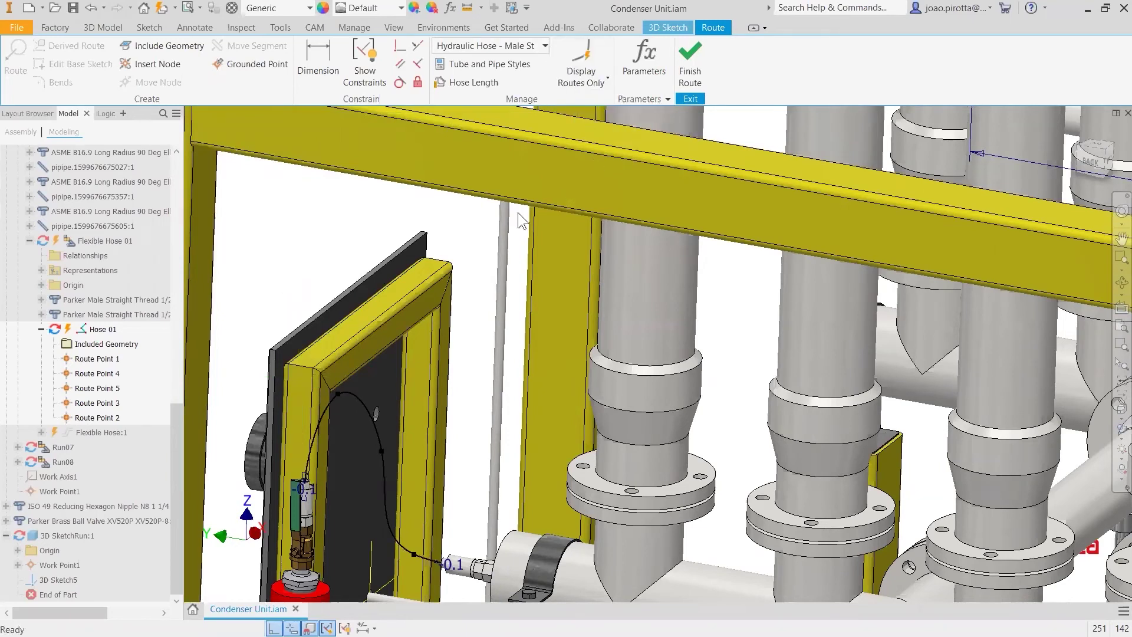
pyautogui.click(586, 90)
pyautogui.click(584, 118)
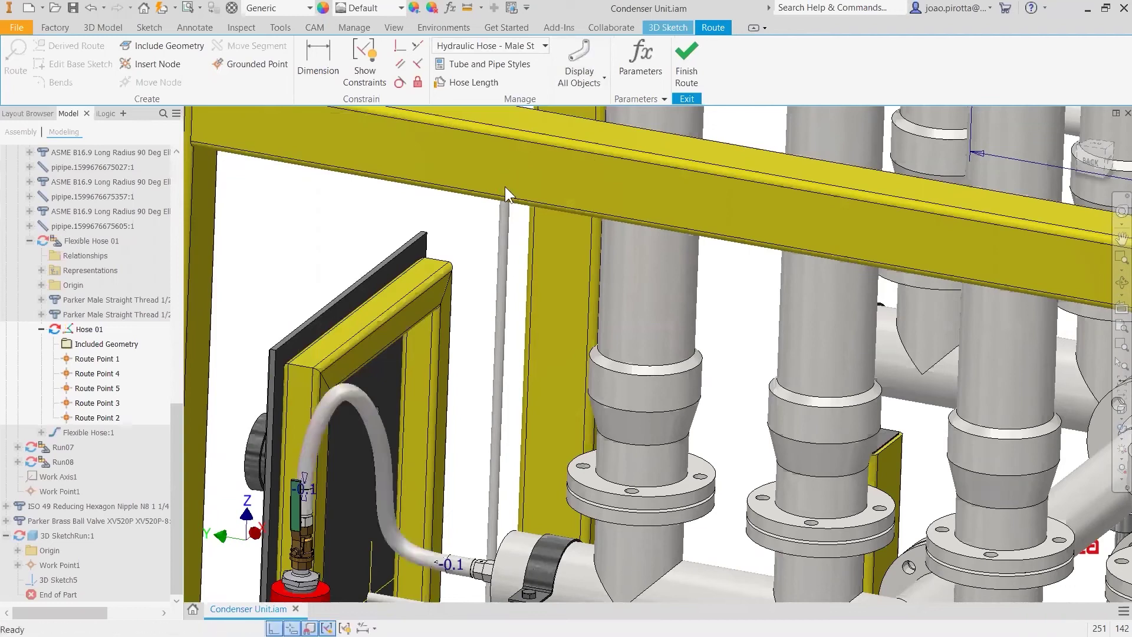
# Step: Finish the hose route with the proposed conduit file name, and exit both the pipe run and tube and pipe environments
pyautogui.press('F5')
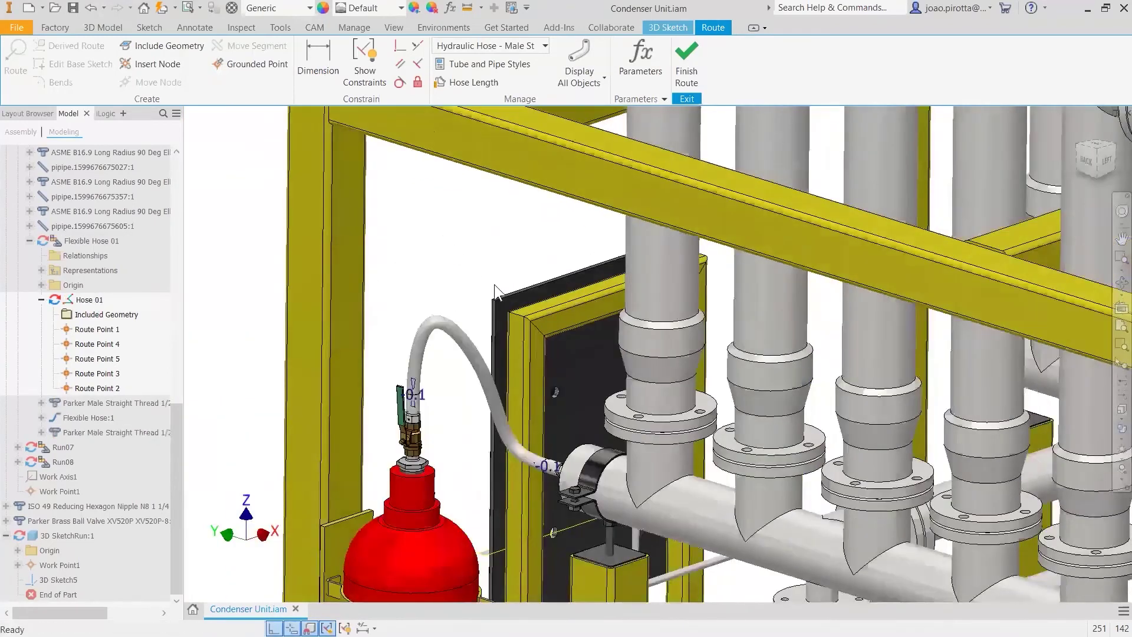
pyautogui.scroll(-4, 503, 287)
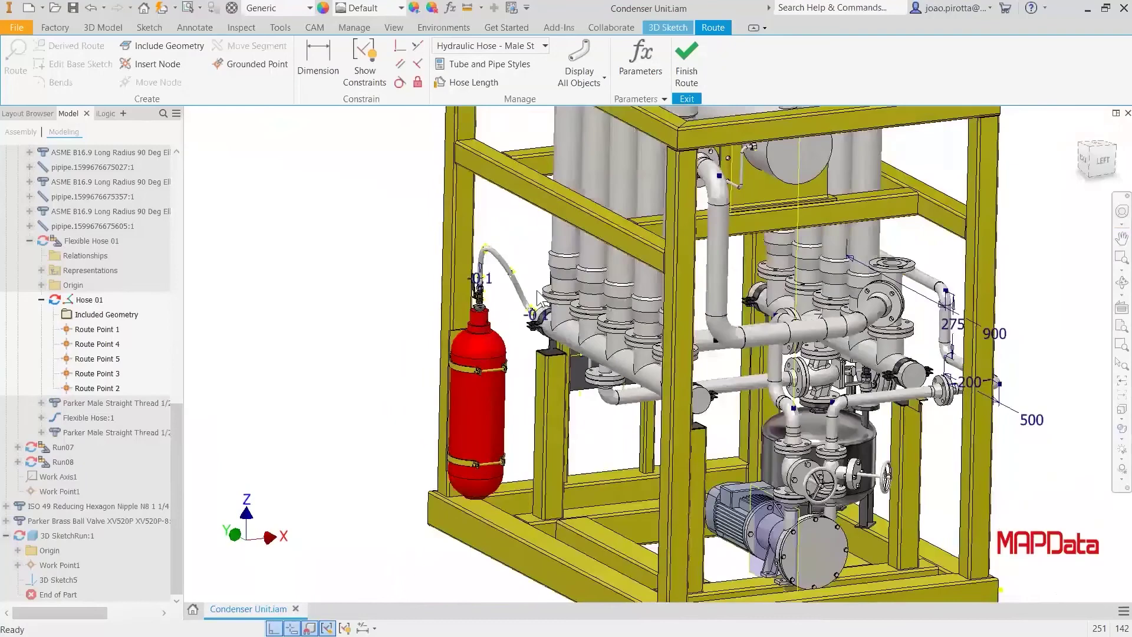
pyautogui.press('F6')
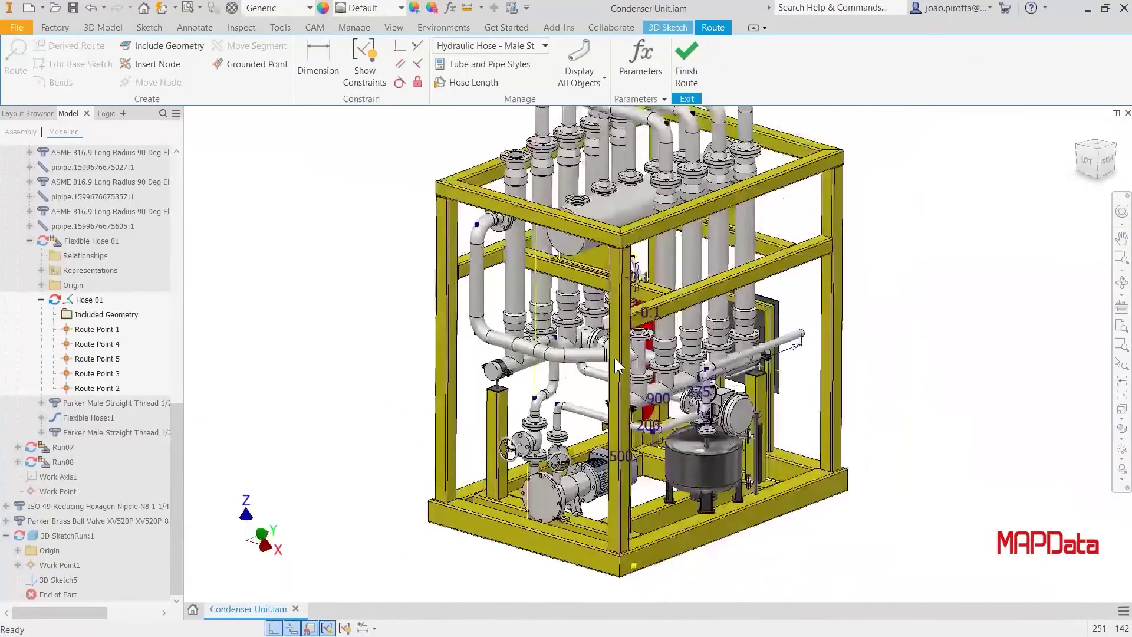
pyautogui.press('F5')
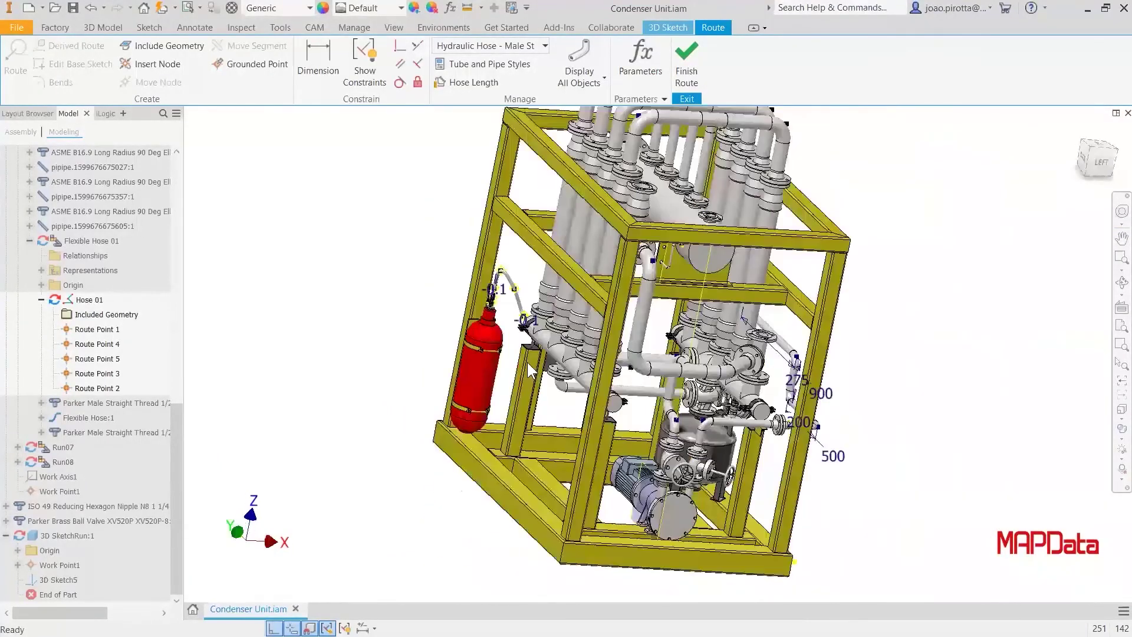
pyautogui.keyDown('shift'); pyautogui.moveTo(506, 353); pyautogui.dragTo(625, 392, button='middle'); pyautogui.keyUp('shift')
pyautogui.scroll(-3, 624, 383)
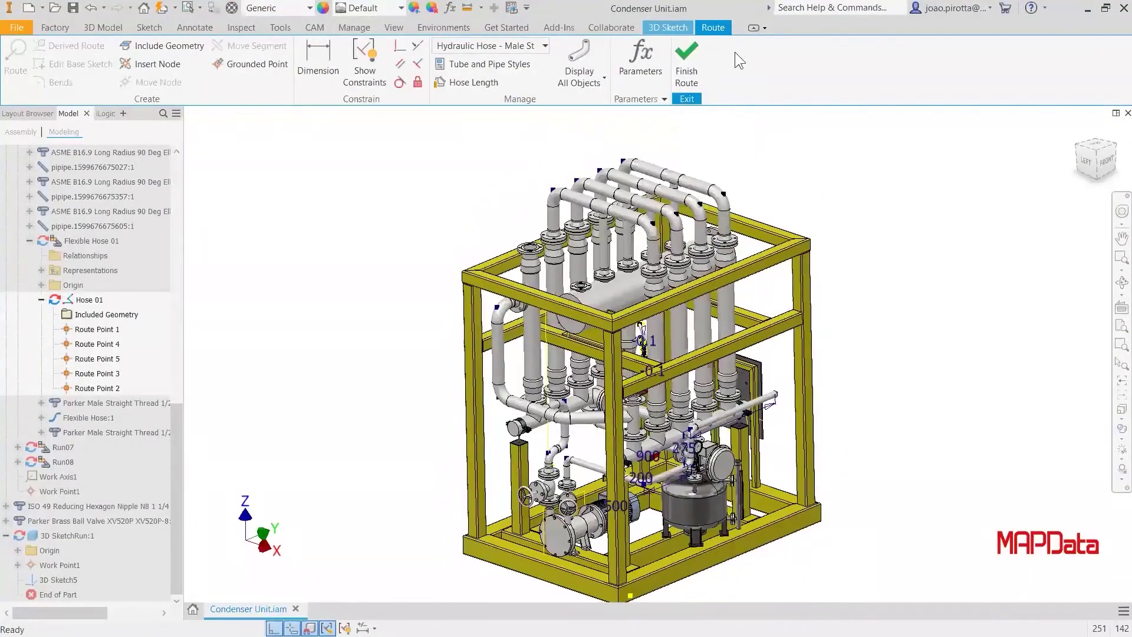
pyautogui.click(686, 62)
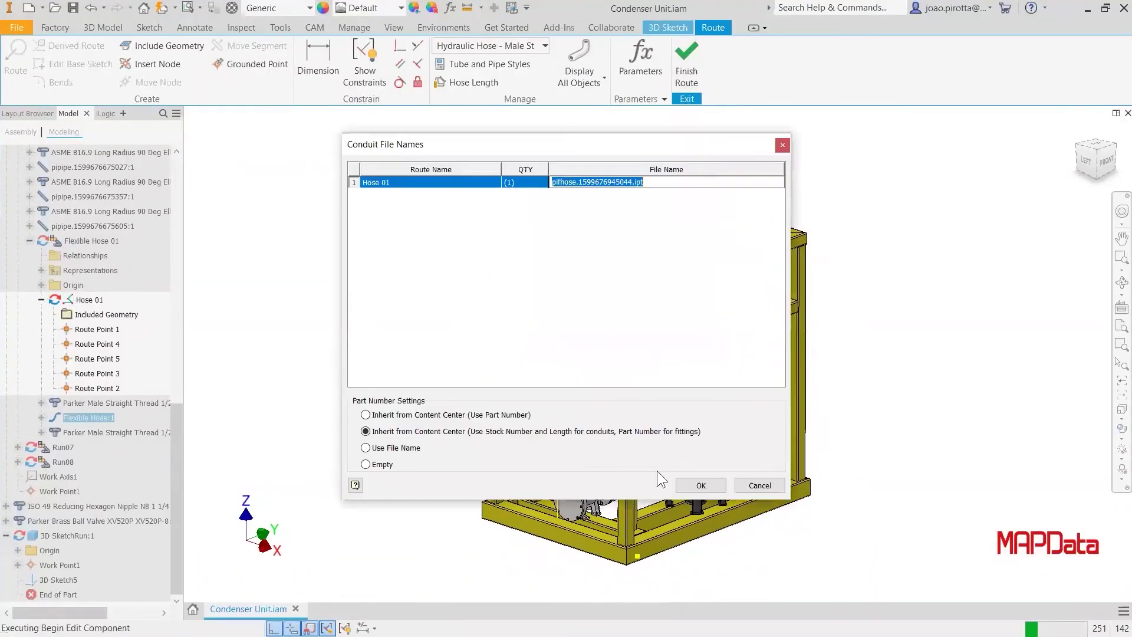
pyautogui.click(701, 485)
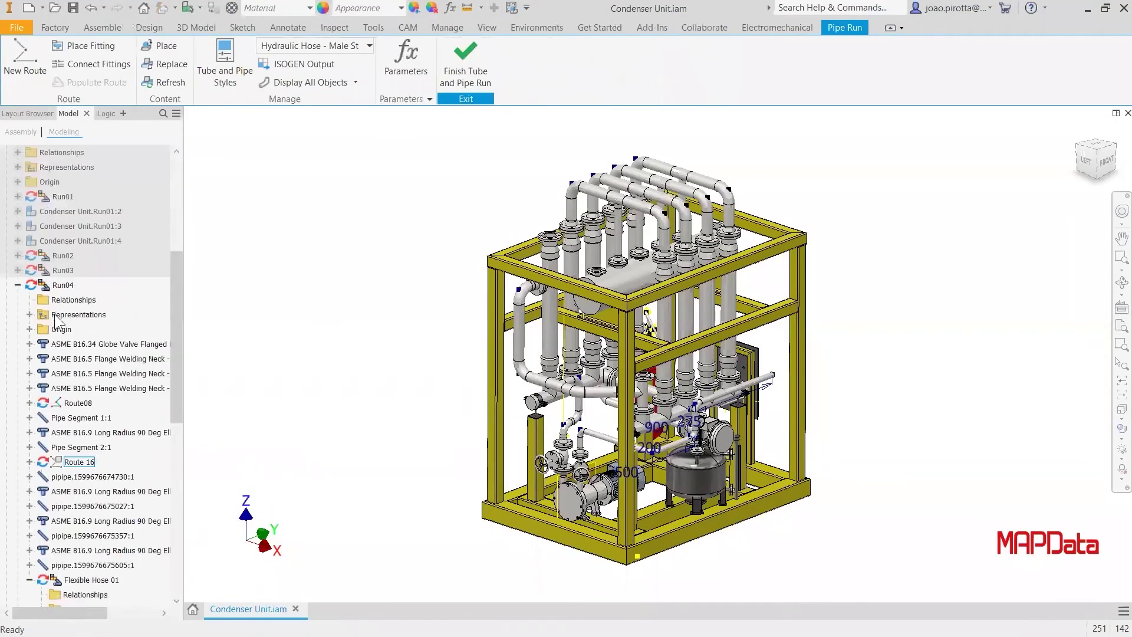
pyautogui.click(468, 59)
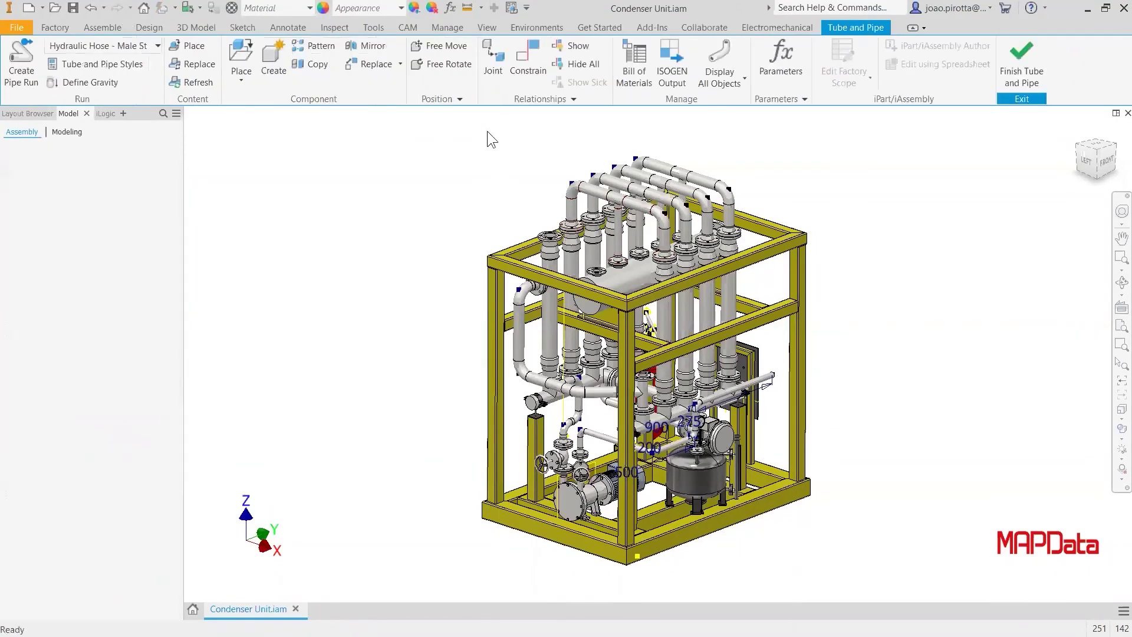
pyautogui.click(1021, 65)
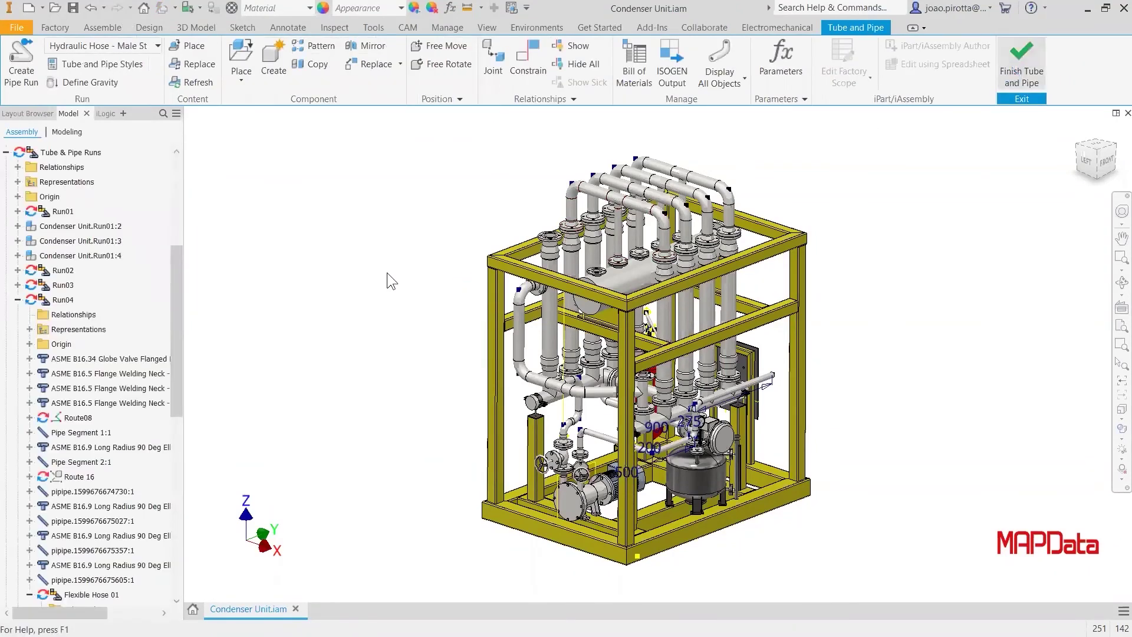
# Step: Create a drawing of Condenser Unit.iam from the MAPData Drawing Standard 2021.idw template with the A0 sheet format, enabling the BOM view
pyautogui.scroll(5, 89, 212)
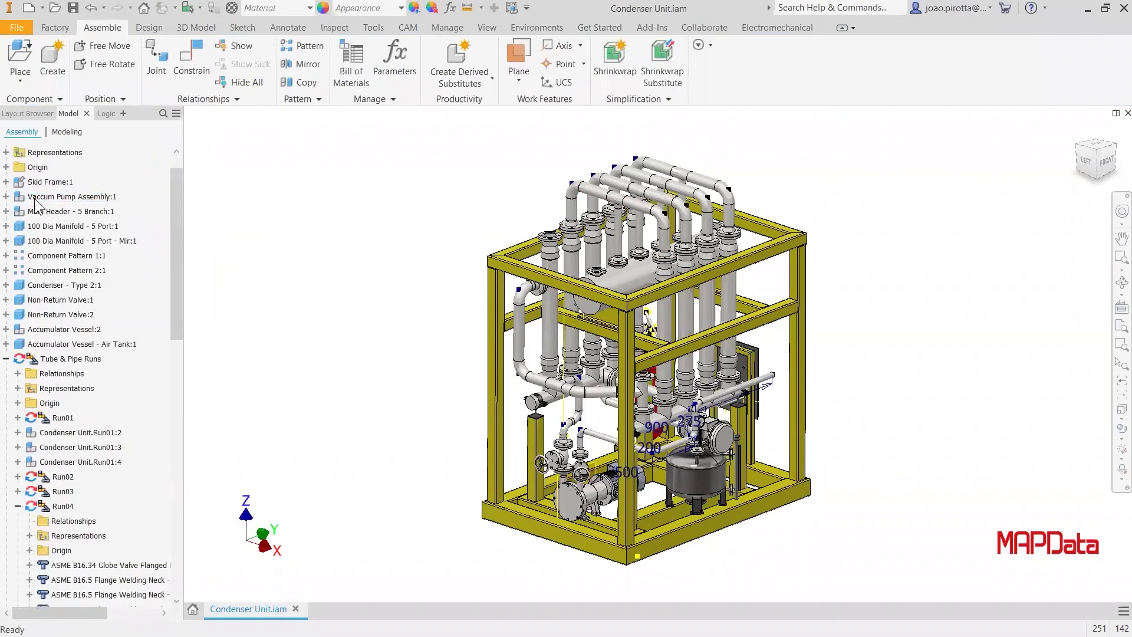
pyautogui.rightClick(51, 151)
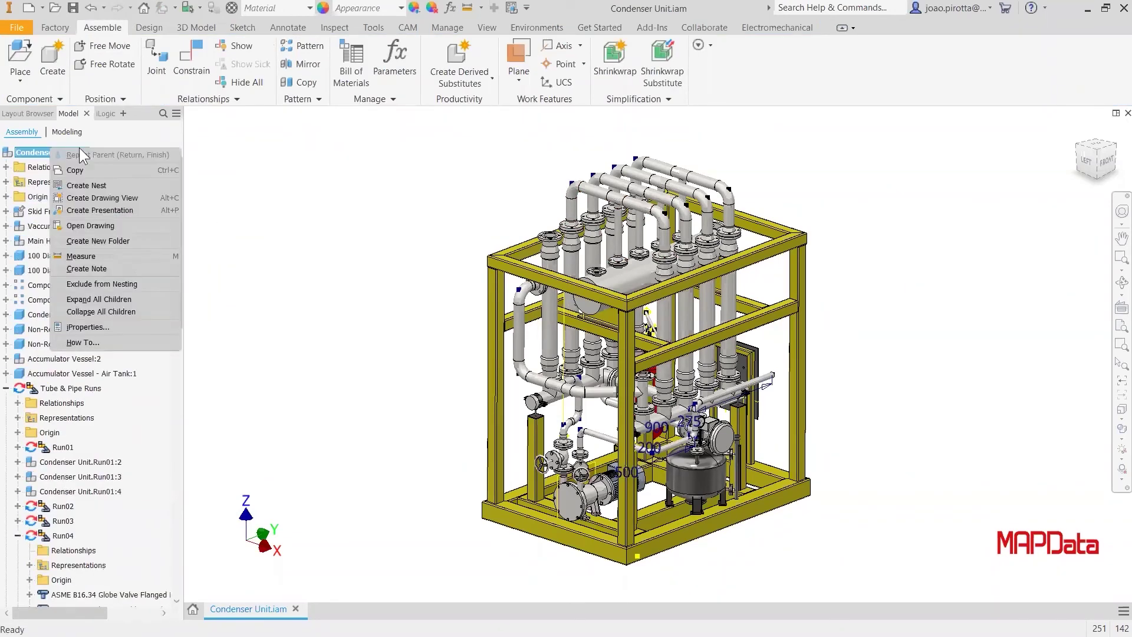
pyautogui.click(108, 197)
pyautogui.click(567, 219)
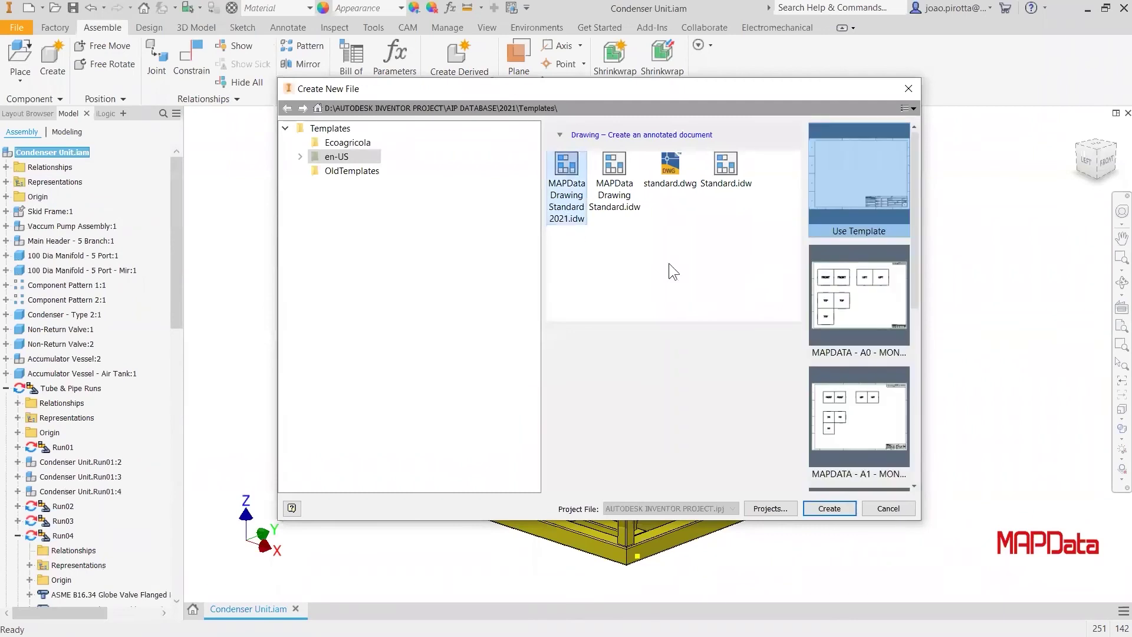
pyautogui.click(840, 300)
pyautogui.press('Return')
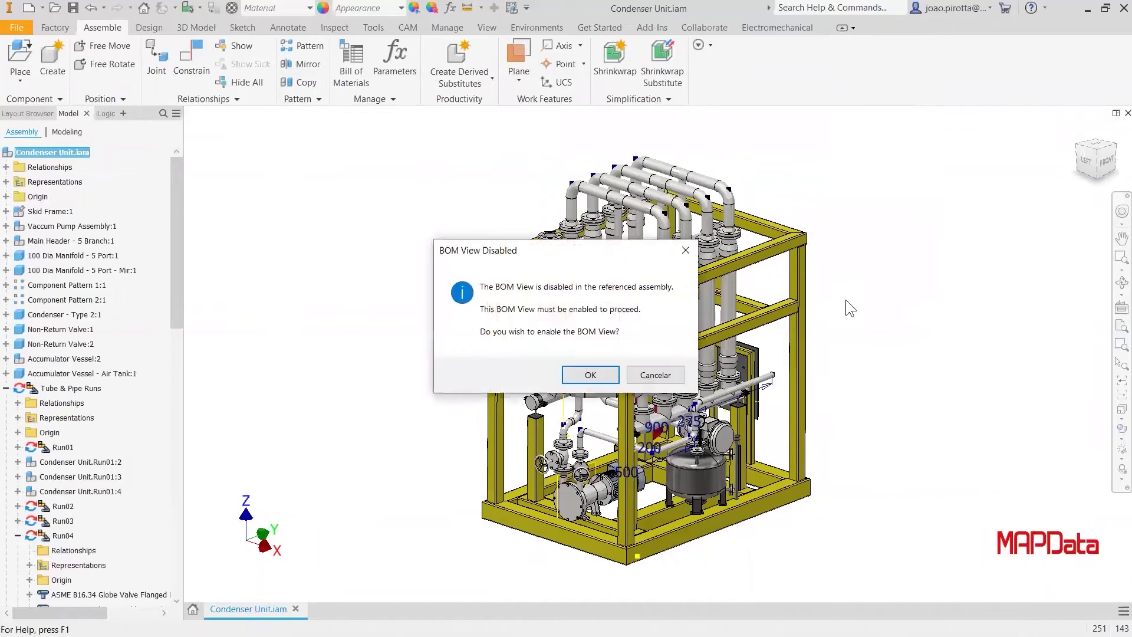
pyautogui.click(591, 374)
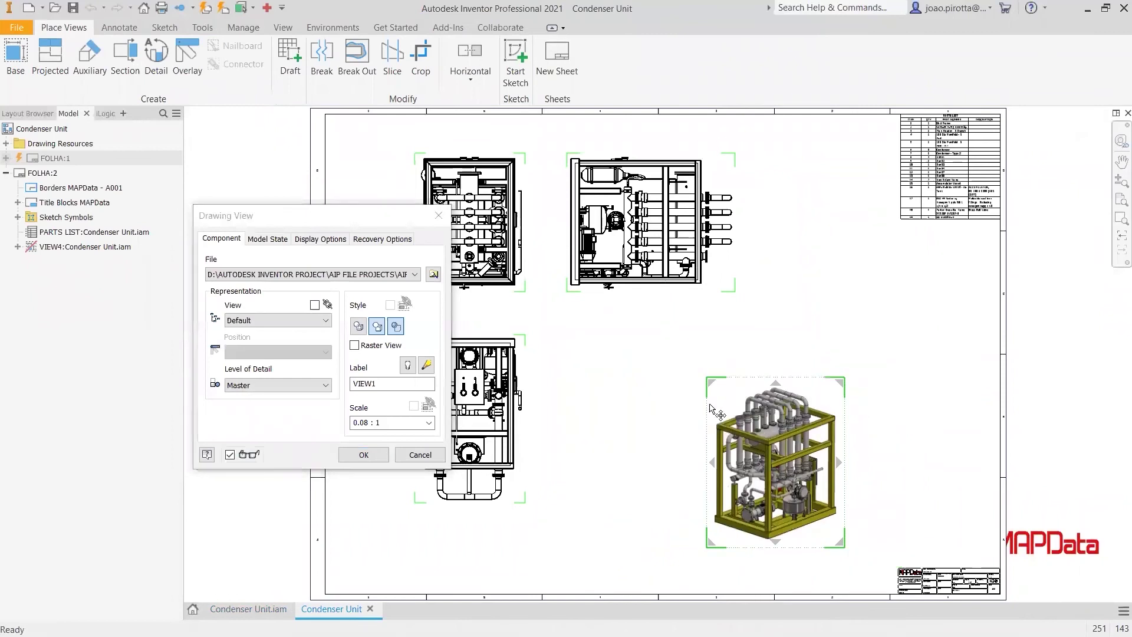
# Step: Place a shaded isometric view of the condenser unit at scale 0.08 : 1 in the empty area beside the lower orthographic view
pyautogui.click(613, 389)
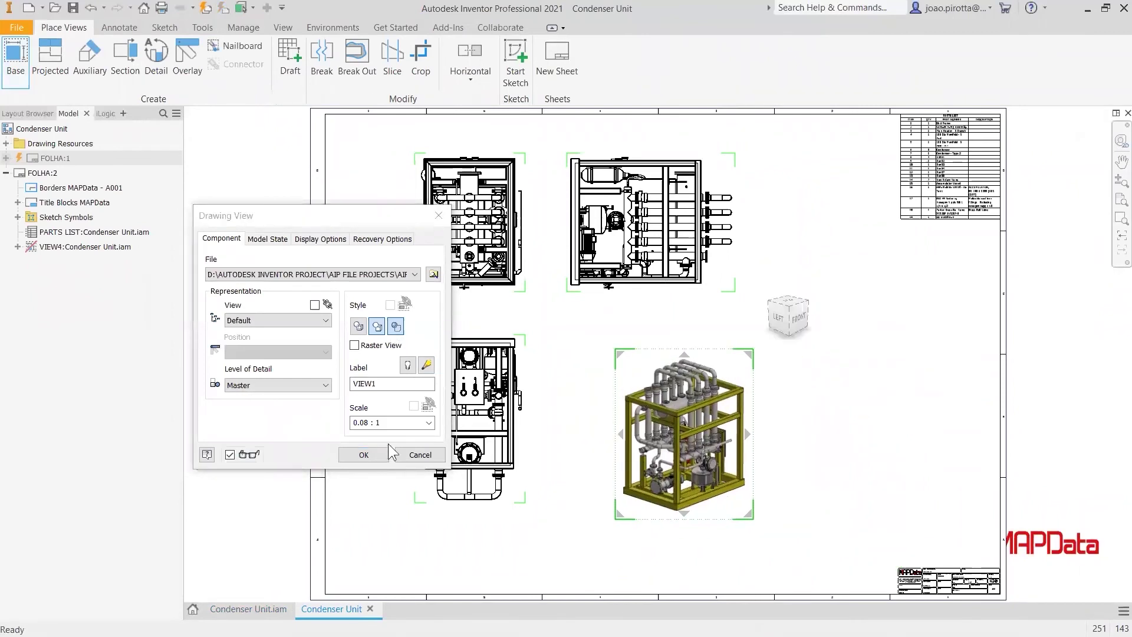
pyautogui.click(364, 455)
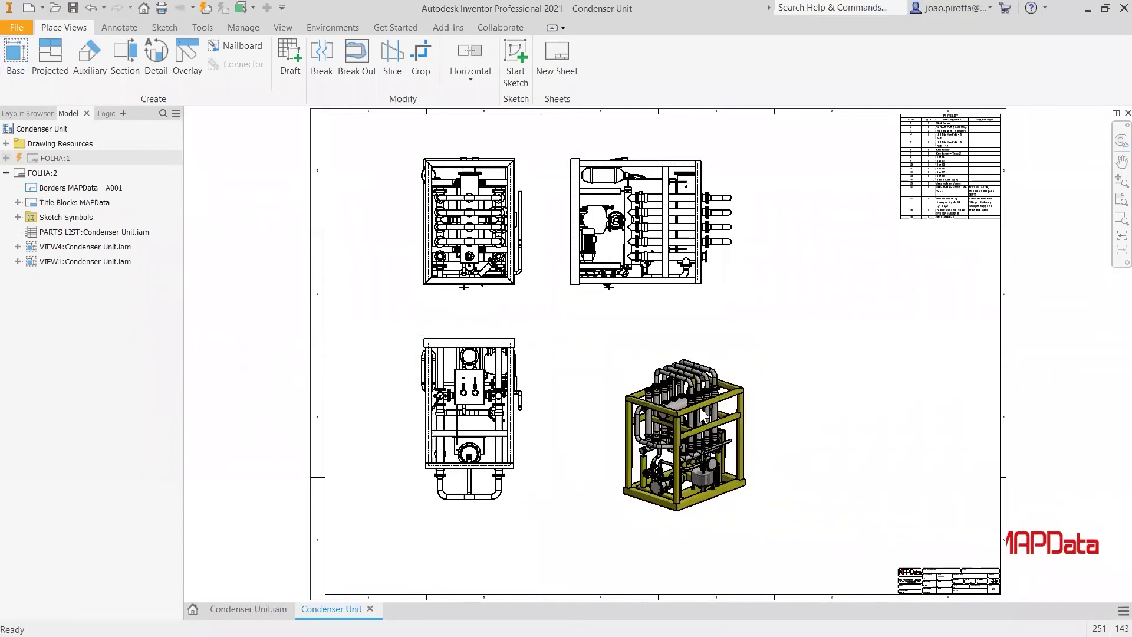
pyautogui.scroll(2, 709, 459)
pyautogui.scroll(-3, 713, 426)
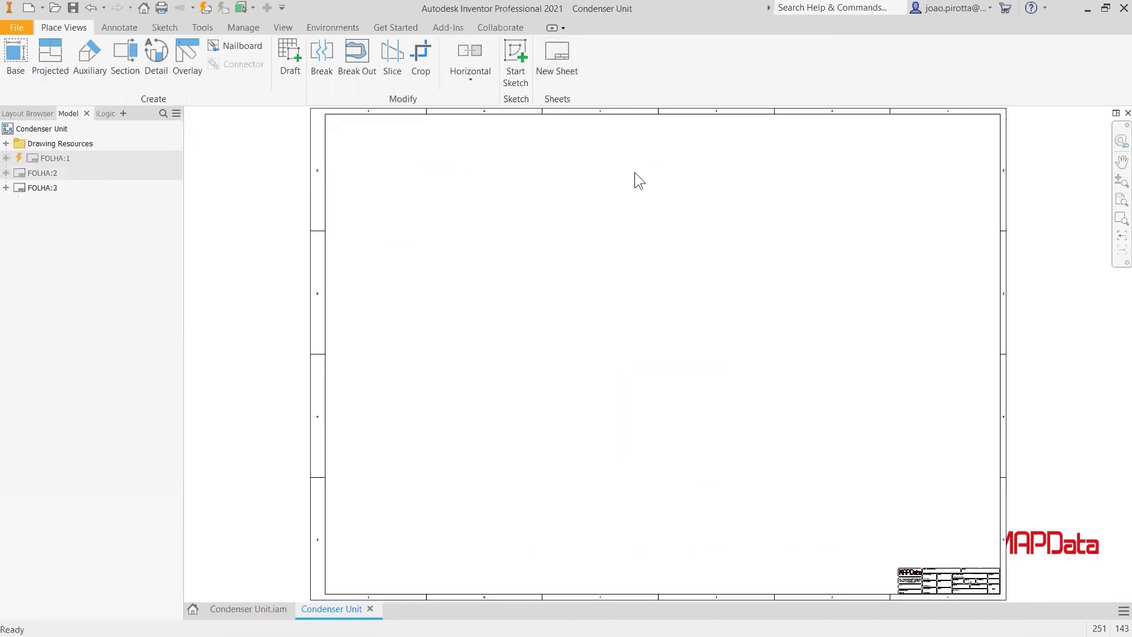
# Step: Browse the condenser unit's Tube and Pipe run folders, including Run01 and Run02, for assemblies available as a base view source
pyautogui.click(16, 54)
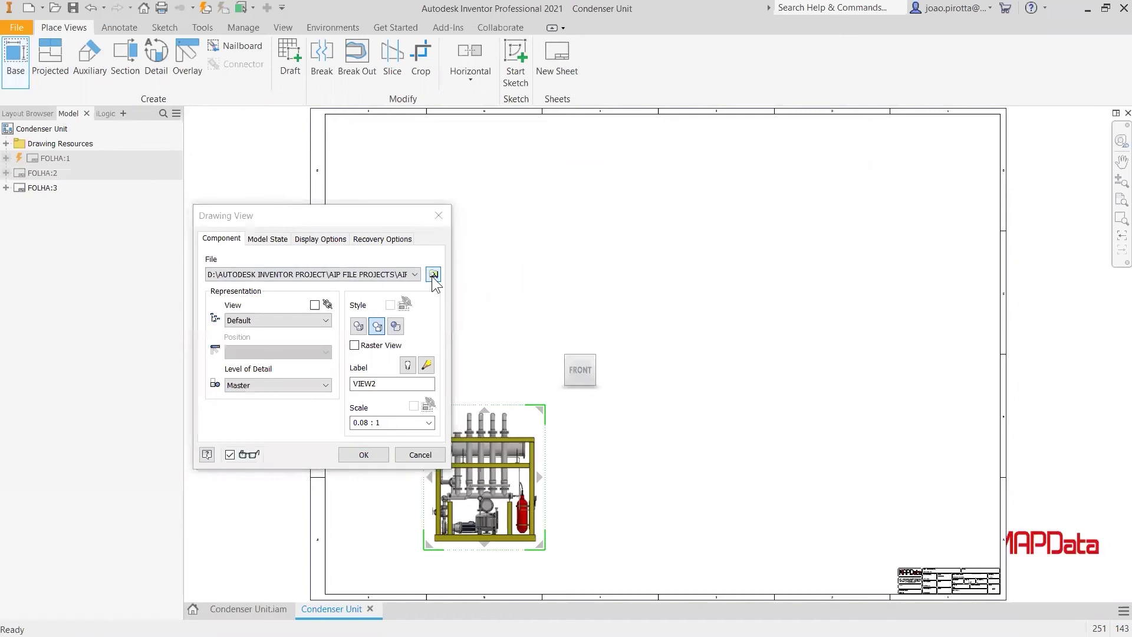
pyautogui.click(432, 275)
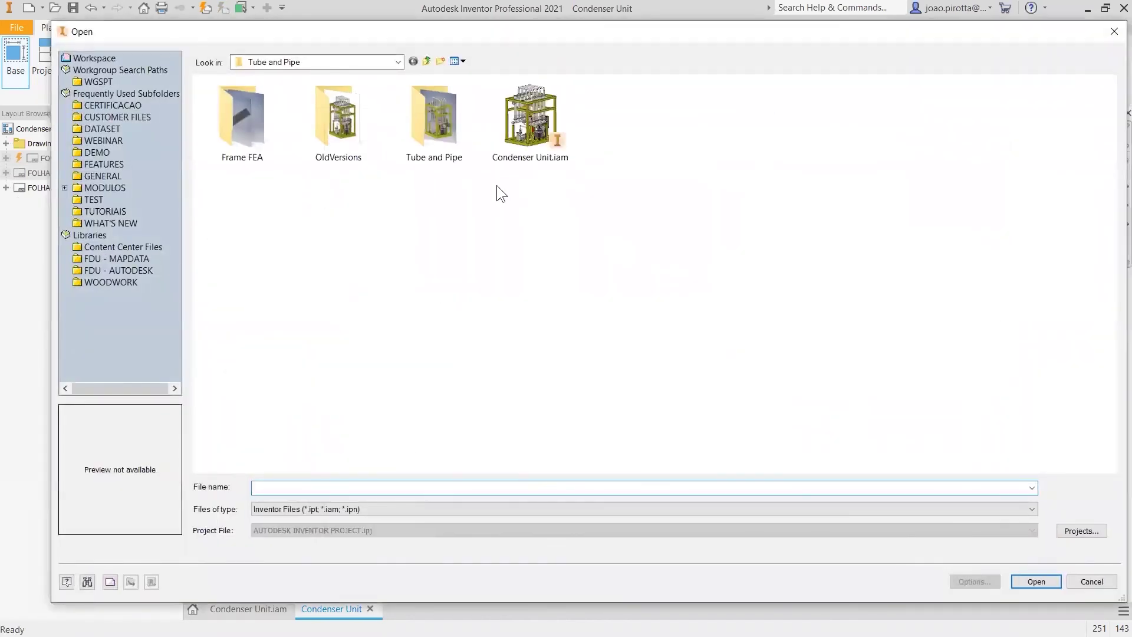
pyautogui.doubleClick(444, 156)
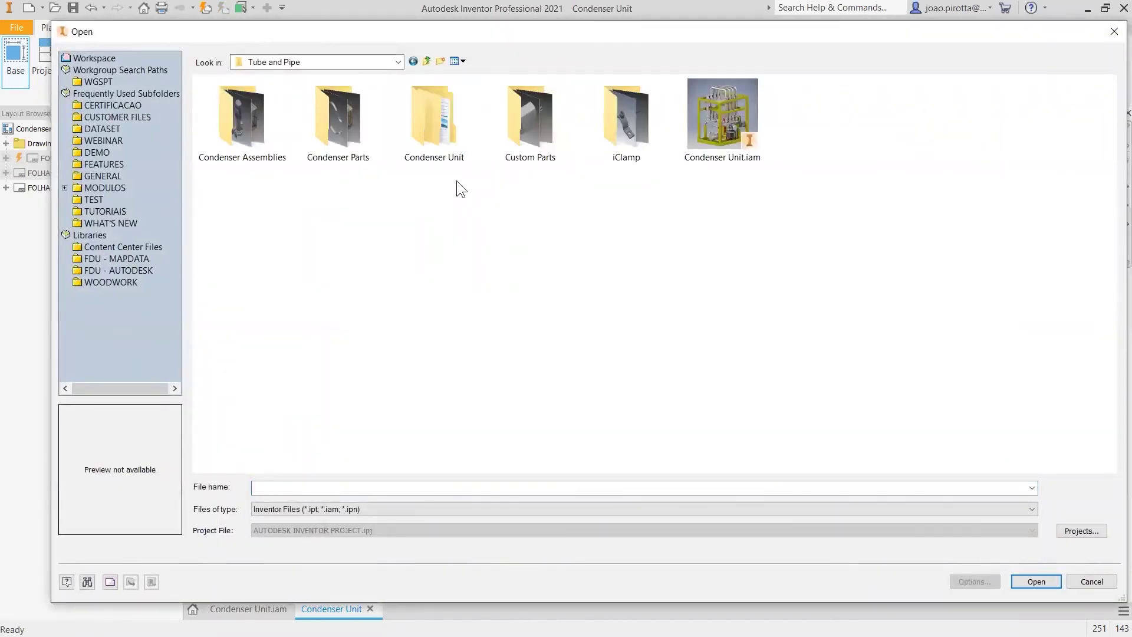
pyautogui.doubleClick(442, 103)
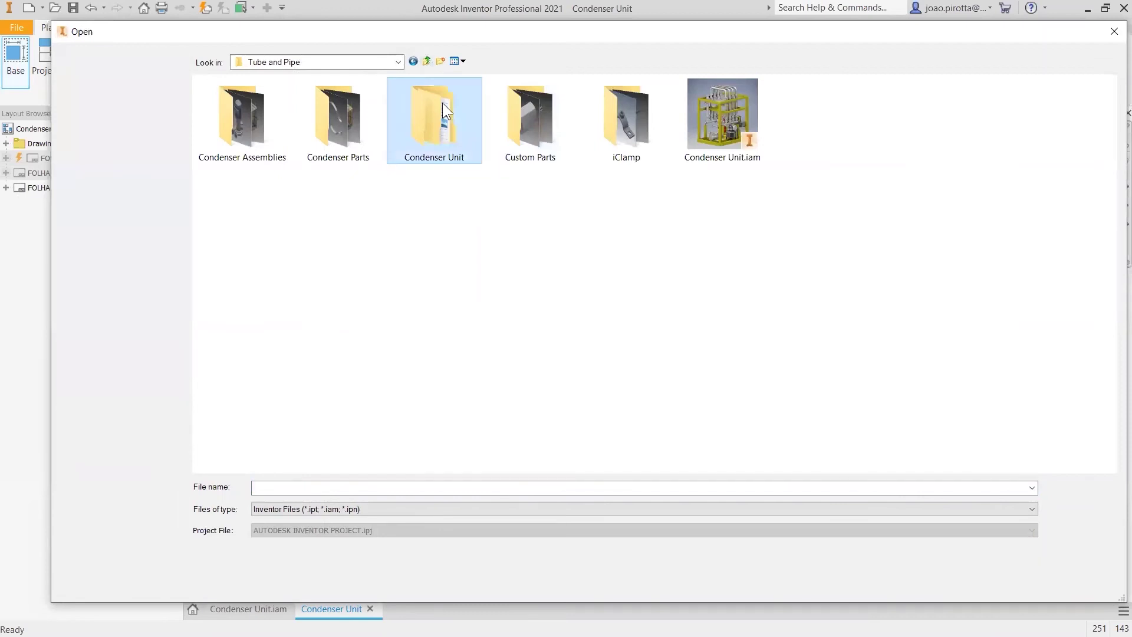
pyautogui.doubleClick(282, 139)
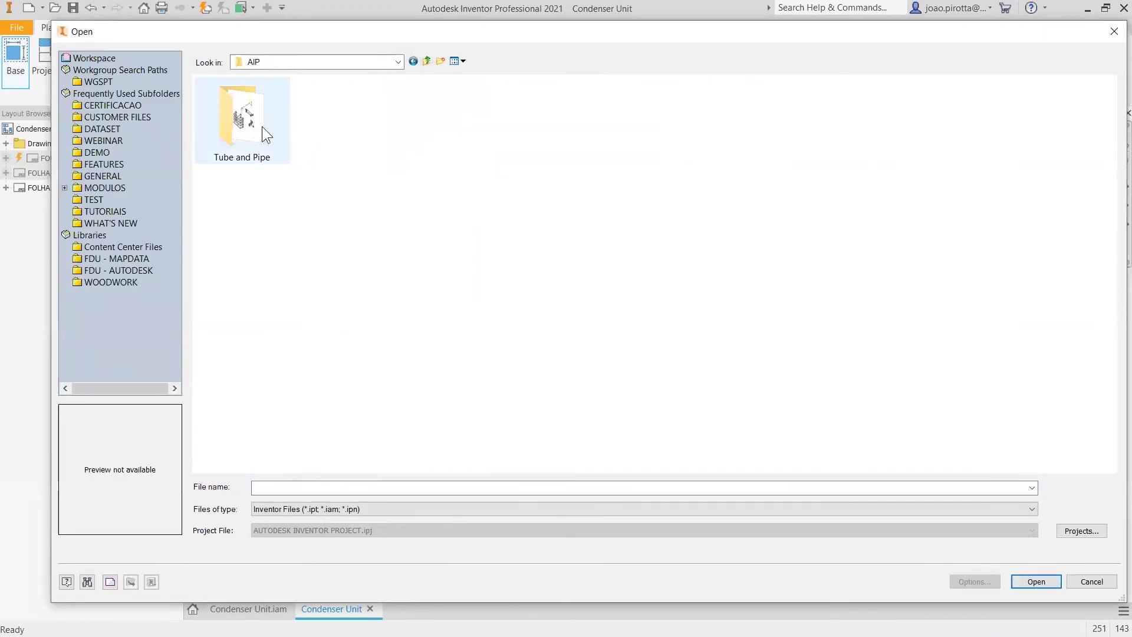
pyautogui.doubleClick(261, 125)
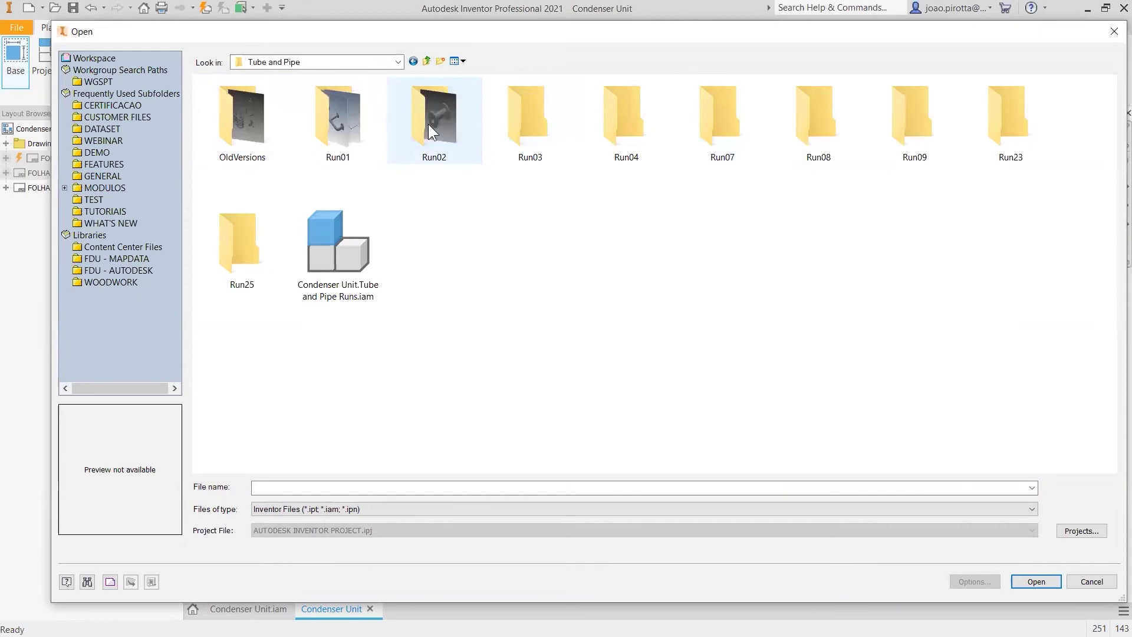
pyautogui.click(449, 123)
pyautogui.doubleClick(442, 115)
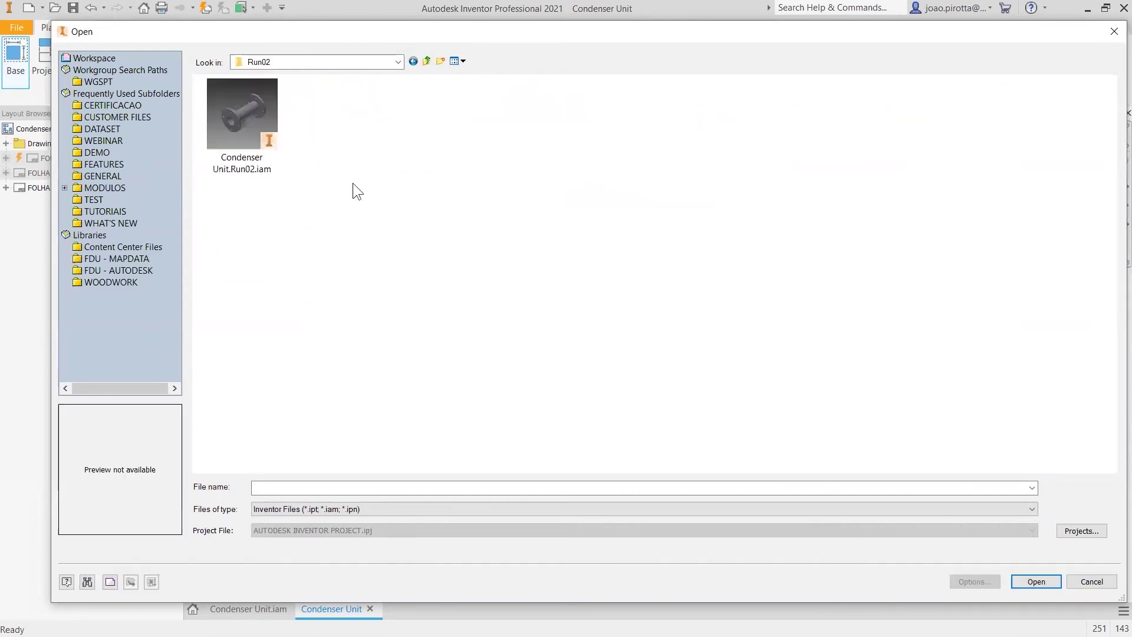
pyautogui.click(426, 61)
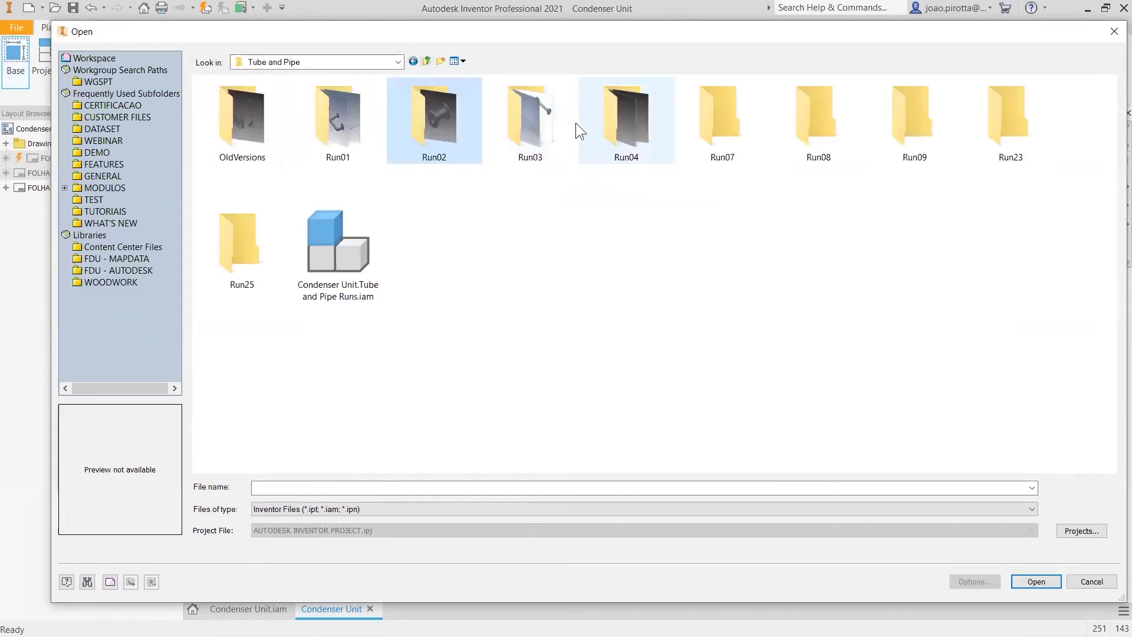
pyautogui.doubleClick(348, 125)
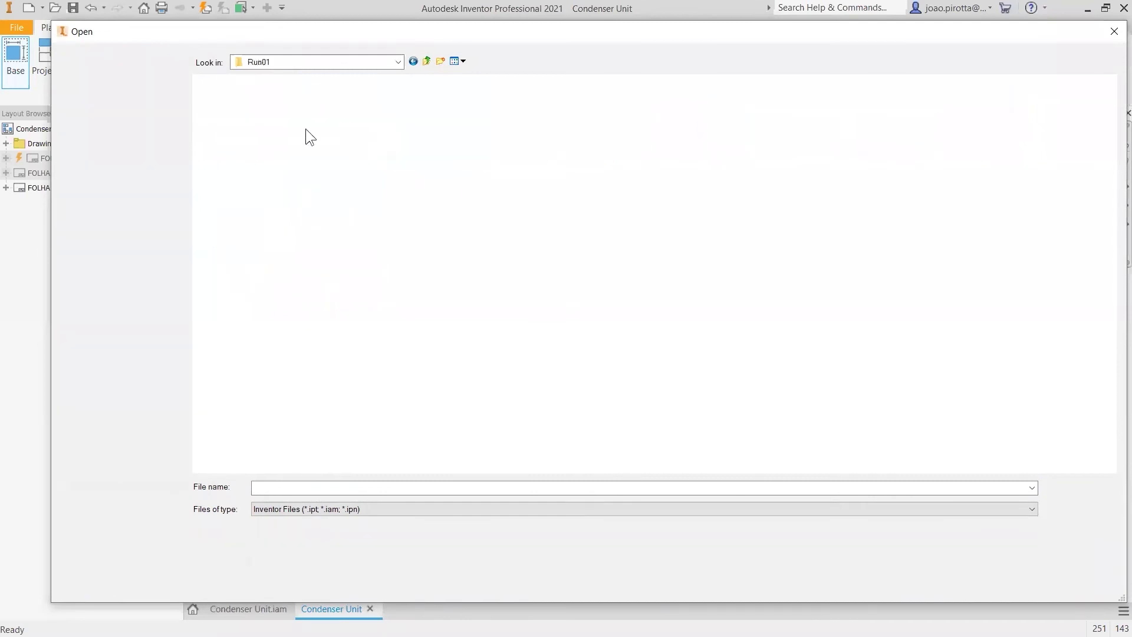
pyautogui.click(424, 62)
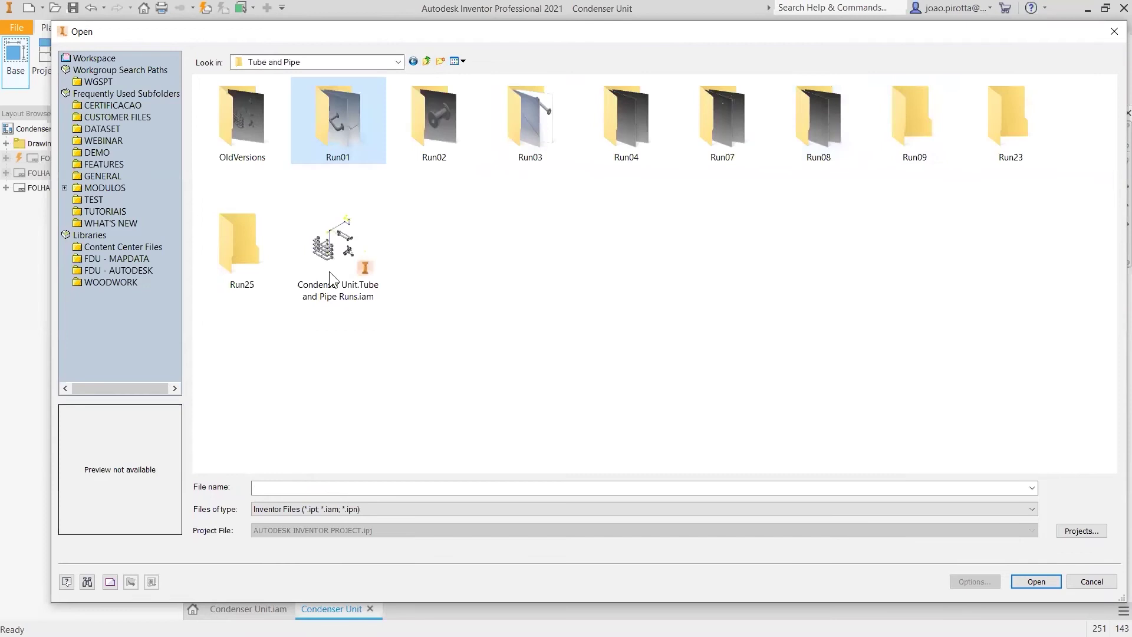
pyautogui.click(330, 277)
pyautogui.click(1091, 582)
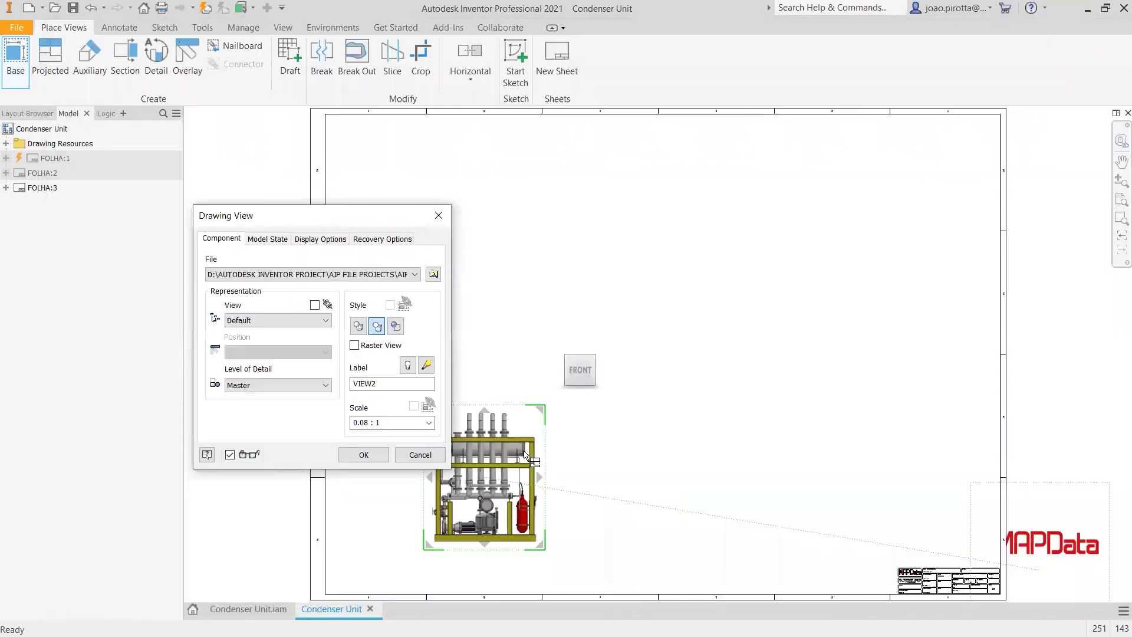
# Step: Place the front base view of Condenser Unit.iam on sheet FOLHA:3 at scale 0.08 : 1, and return to sheet FOLHA:2
pyautogui.click(382, 456)
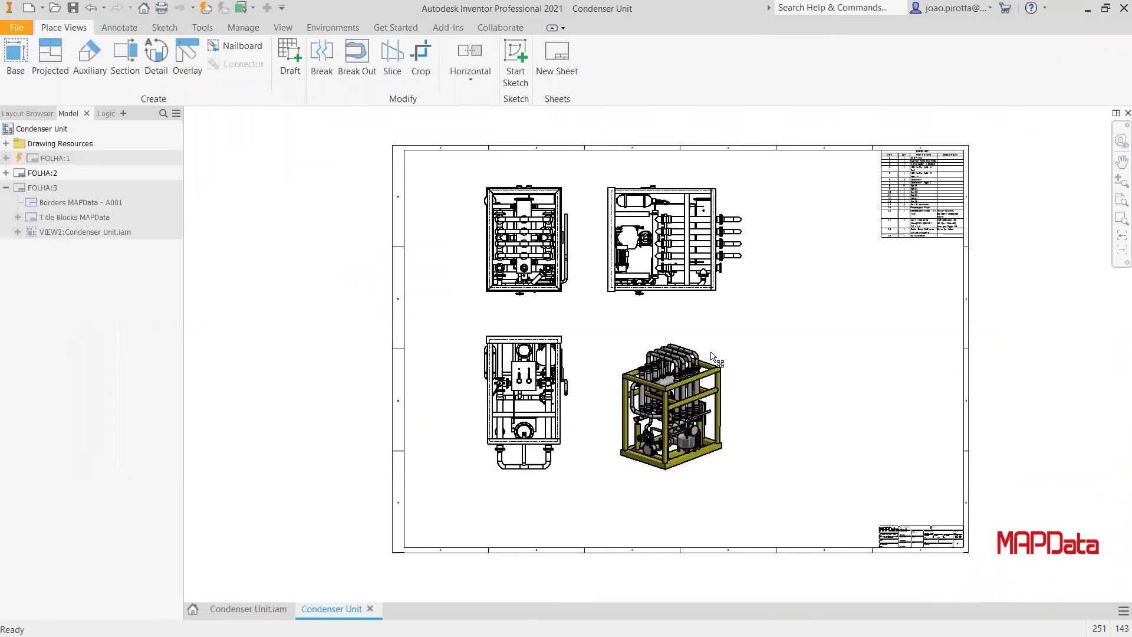
pyautogui.scroll(10, 910, 265)
pyautogui.scroll(-5, 750, 409)
pyautogui.moveTo(513, 460); pyautogui.dragTo(602, 352, button='middle')
pyautogui.scroll(-5, 603, 352)
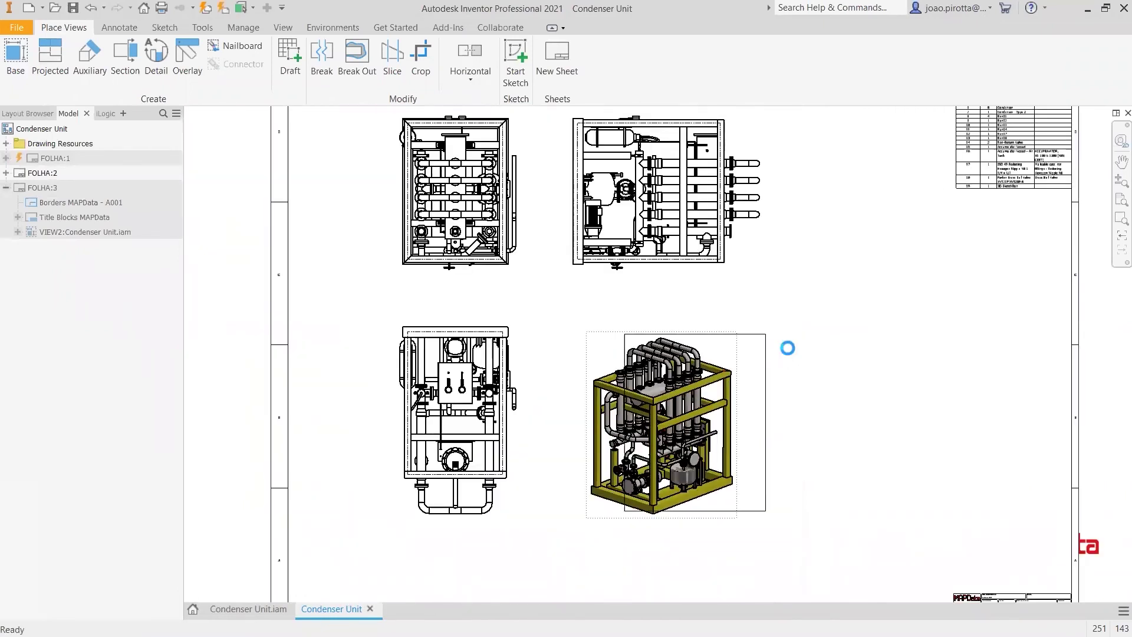
pyautogui.press('Home')
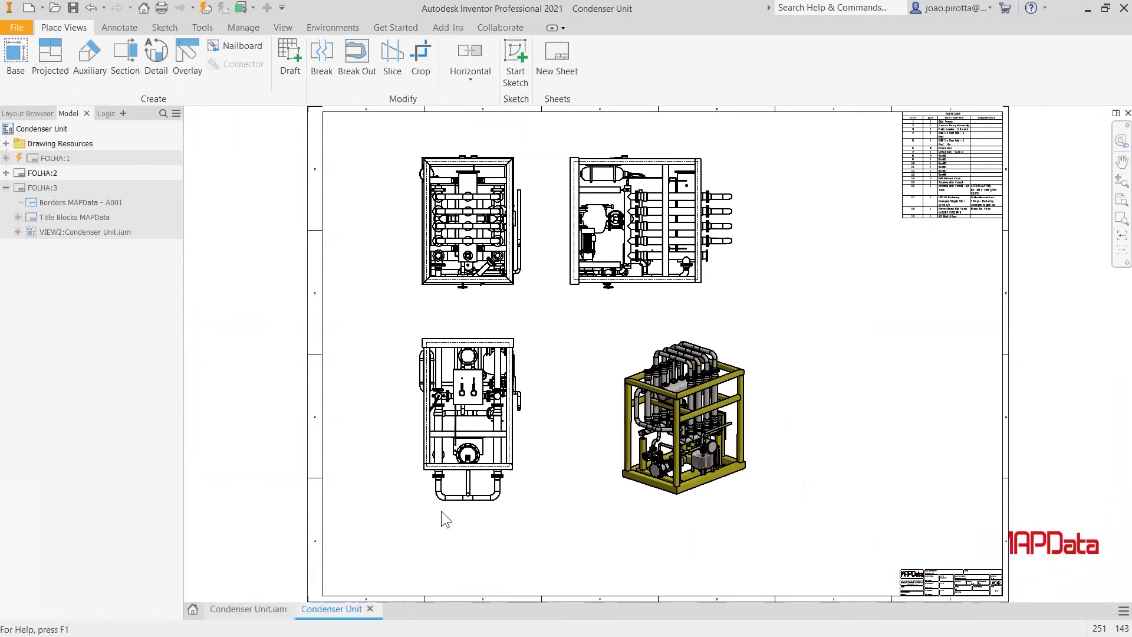
pyautogui.hotkey('ctrl', 'Tab')
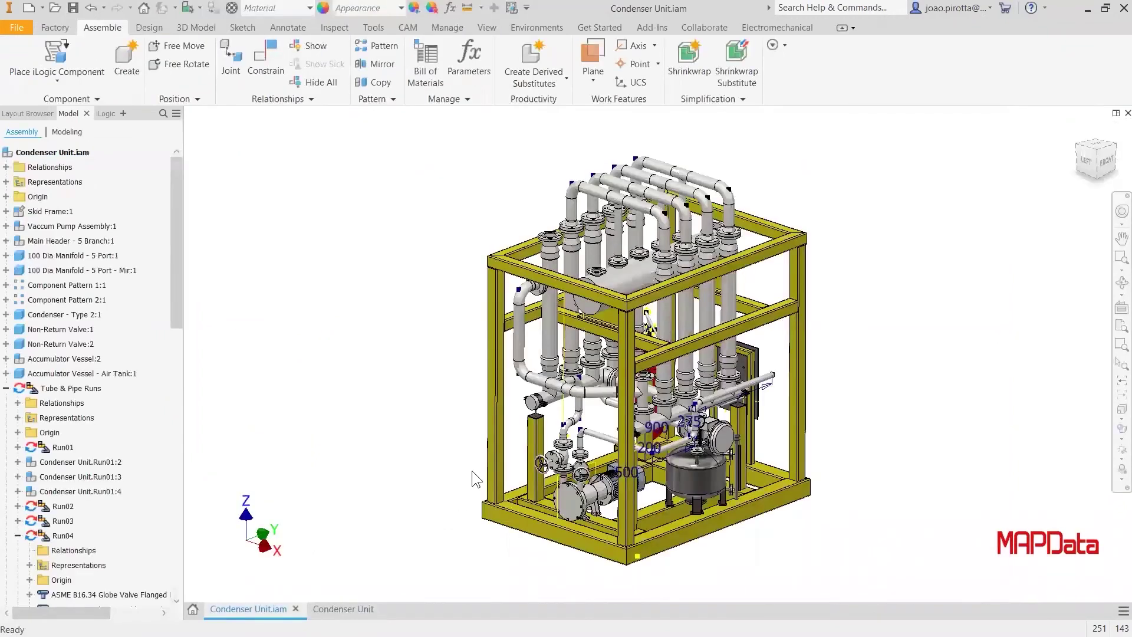
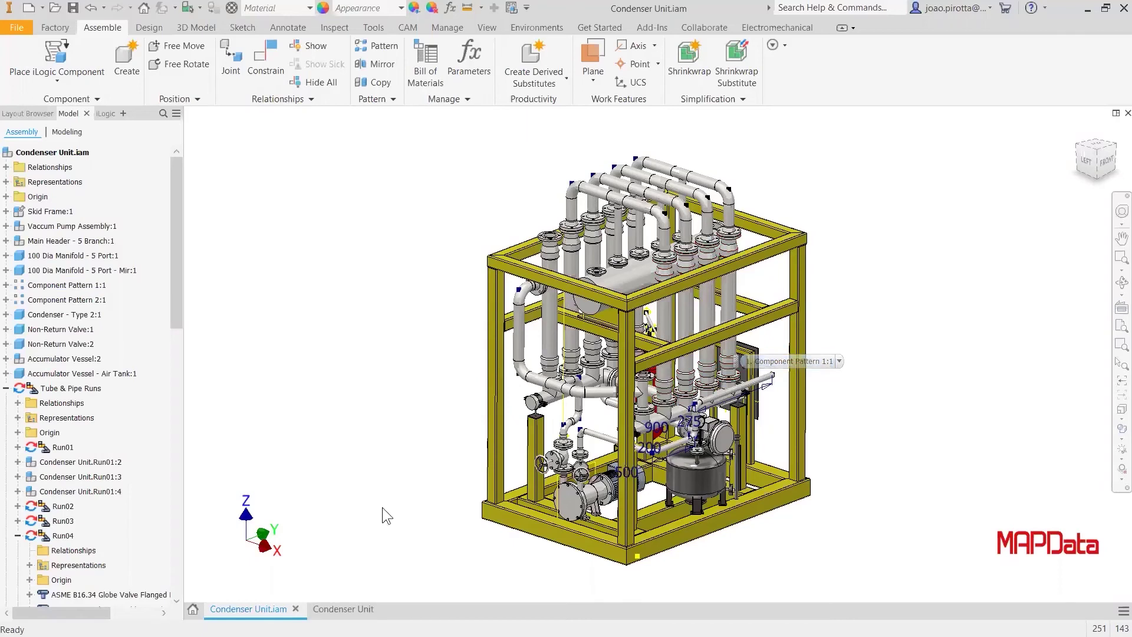
pyautogui.click(349, 608)
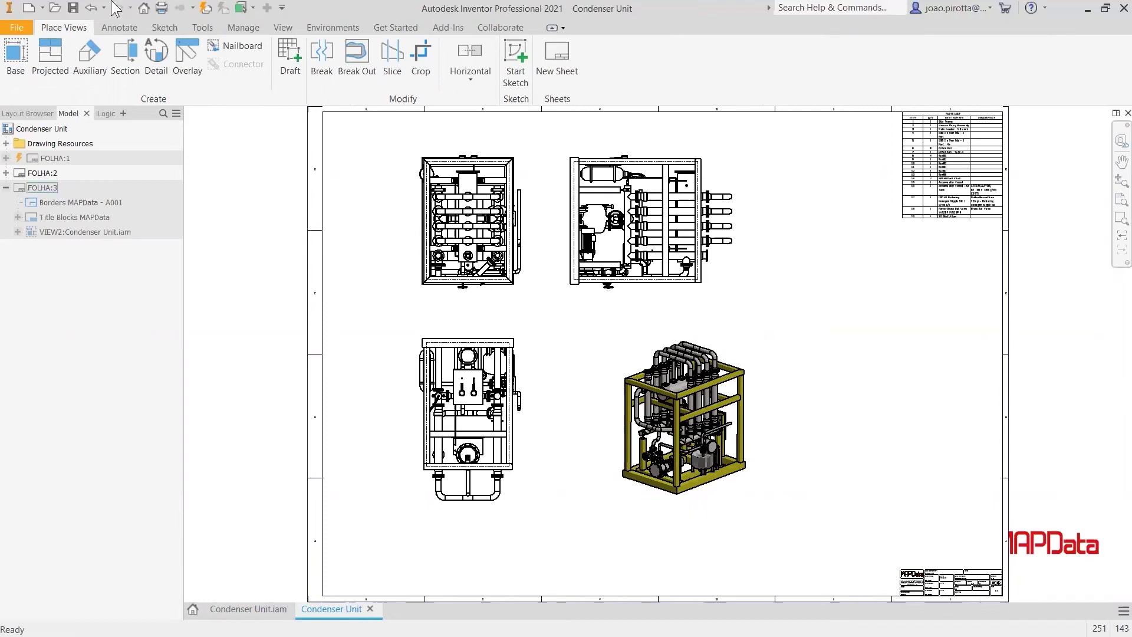
# Step: Dimension the two horizontal straight pipes and the tee between them at the base of the lower orthographic view, aligned in one row
pyautogui.click(120, 29)
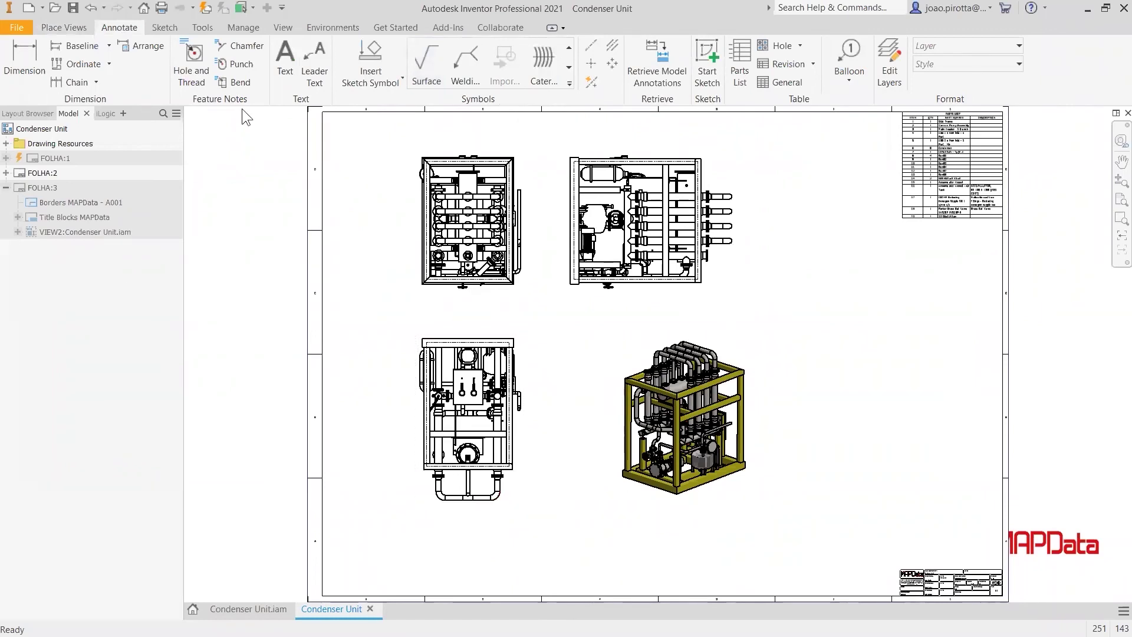
pyautogui.click(73, 82)
pyautogui.scroll(5, 464, 499)
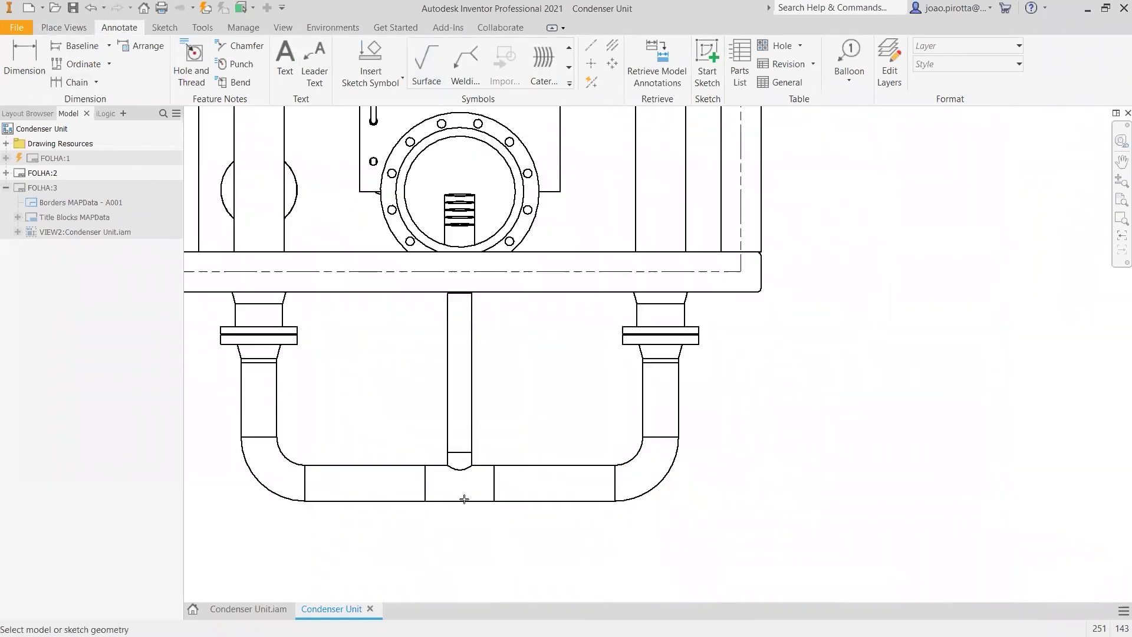
pyautogui.press('d')
pyautogui.press('Escape')
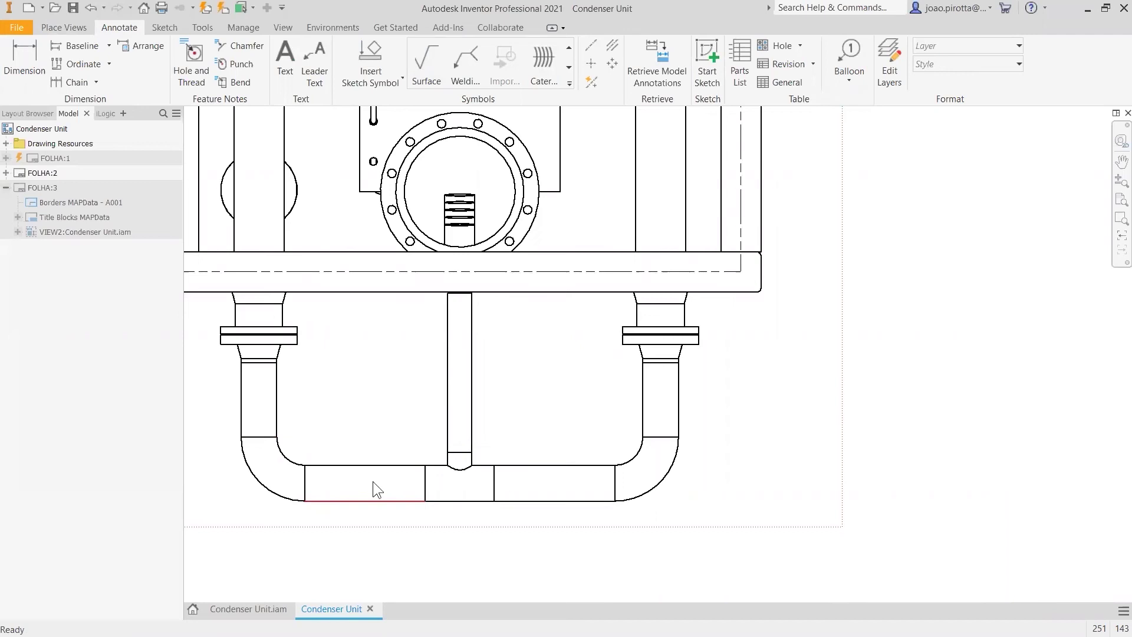
pyautogui.click(24, 59)
pyautogui.click(384, 500)
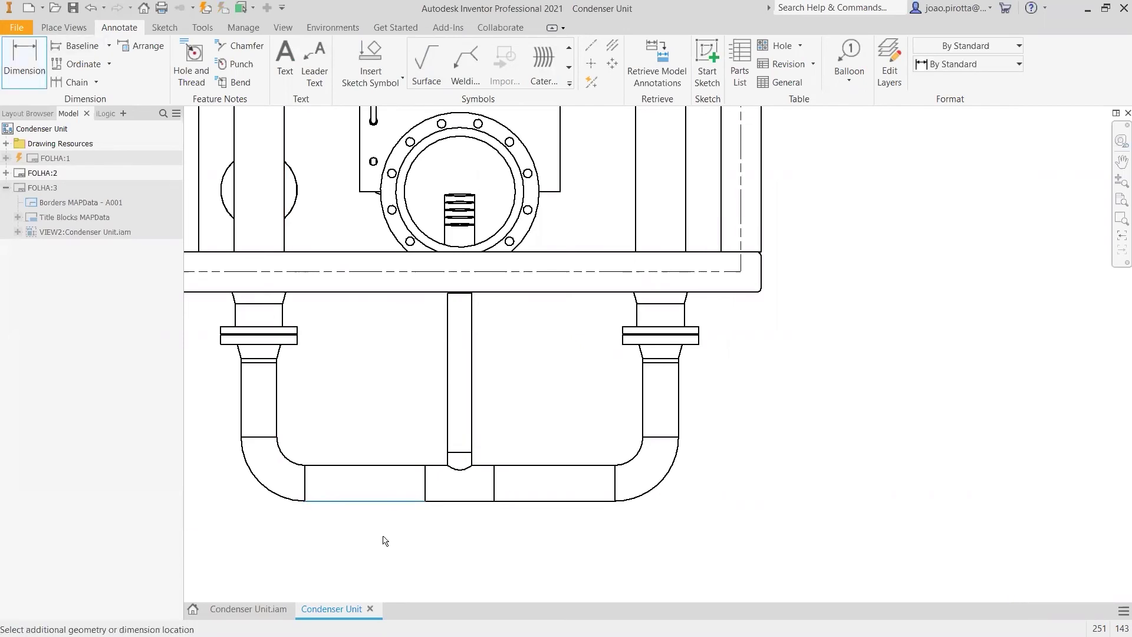
pyautogui.click(511, 522)
pyautogui.click(471, 501)
pyautogui.click(474, 541)
pyautogui.click(540, 496)
pyautogui.click(622, 547)
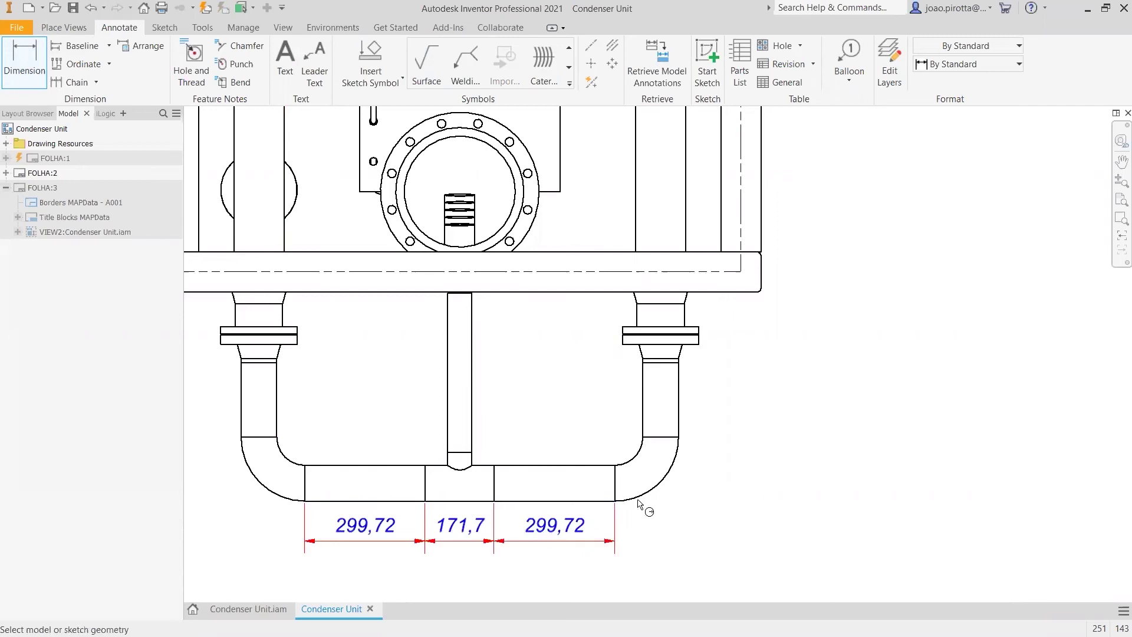
pyautogui.press('Escape')
# Step: Dimension the straight vertical pipe at the frame's corner in the isometric view, choosing the annotation plane from the part work planes
pyautogui.scroll(6, 678, 501)
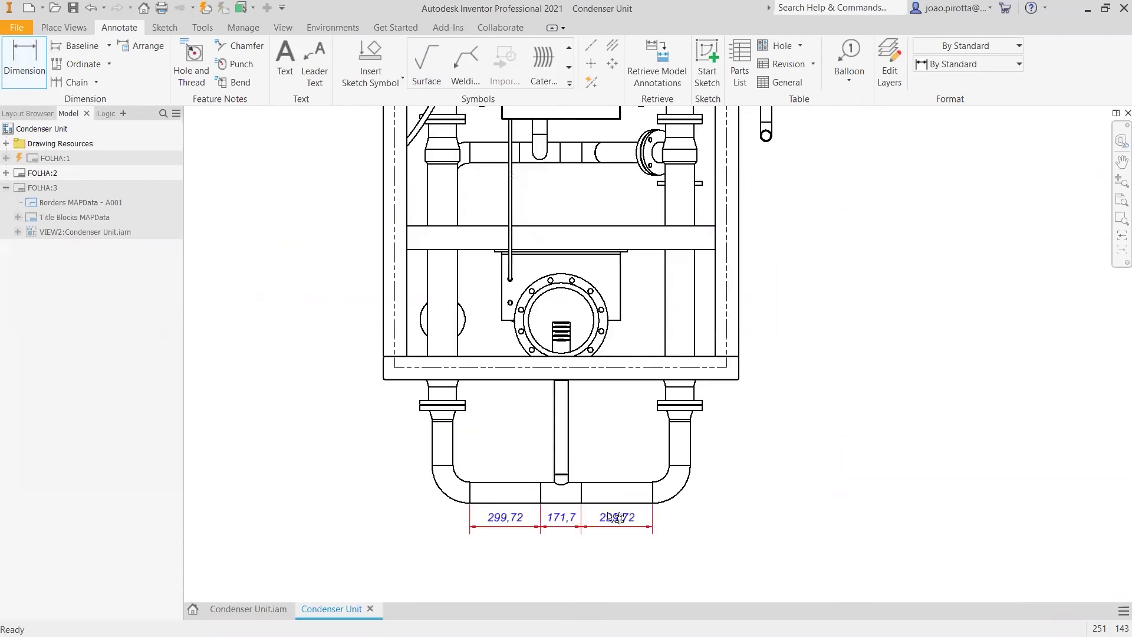
pyautogui.scroll(3, 654, 406)
pyautogui.scroll(3, 869, 283)
pyautogui.scroll(-8, 781, 361)
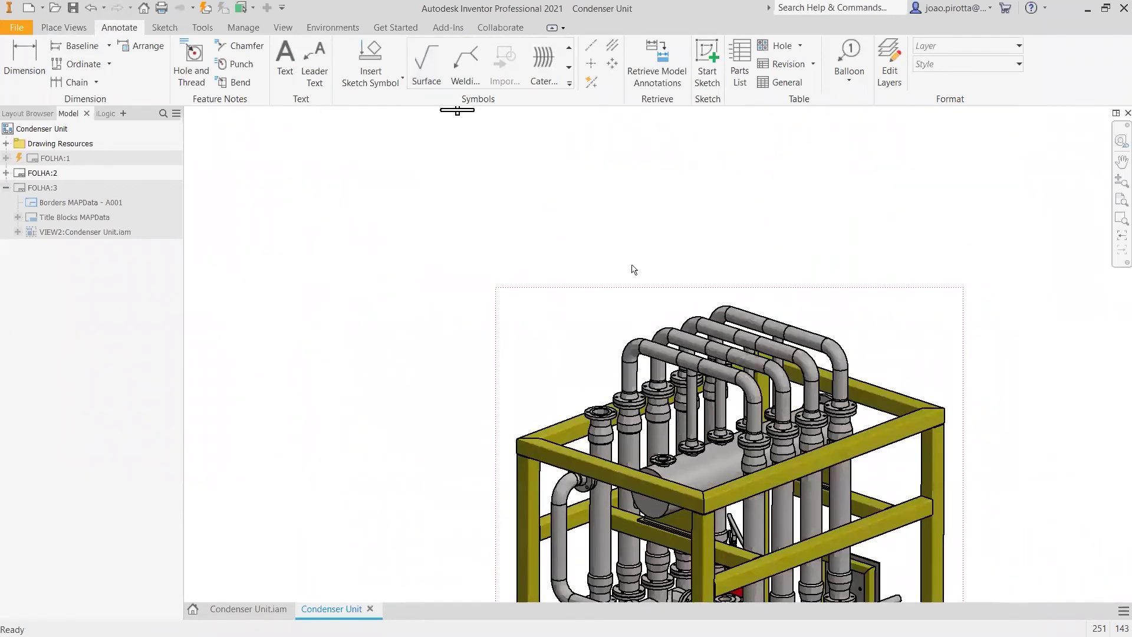
pyautogui.scroll(2, 631, 267)
pyautogui.scroll(-6, 507, 331)
pyautogui.press('d')
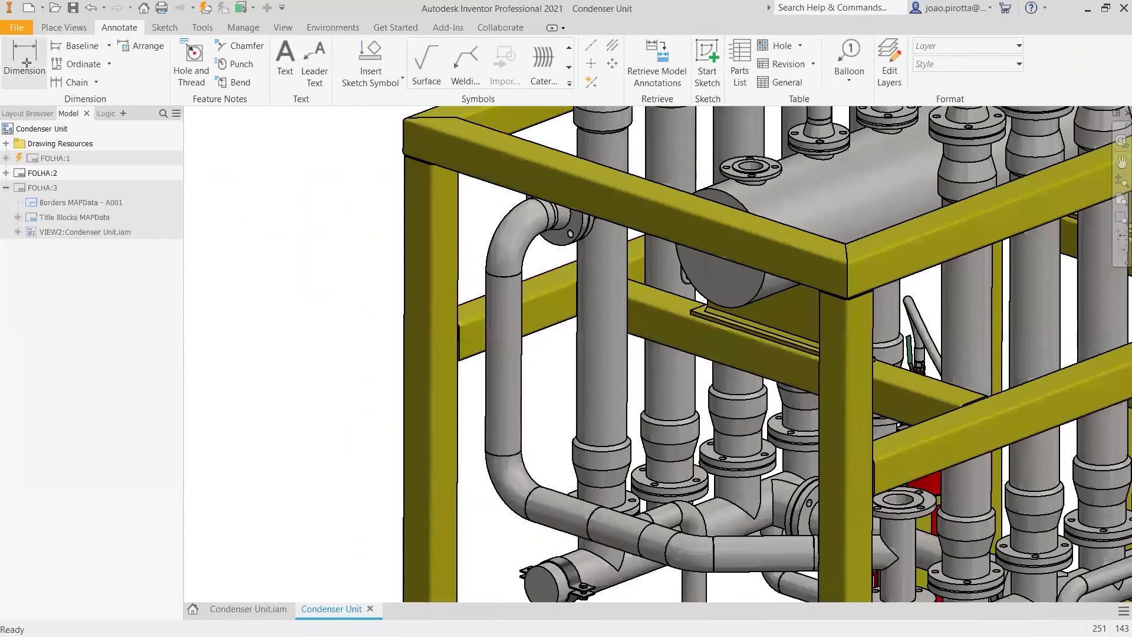
pyautogui.click(486, 378)
pyautogui.rightClick(340, 394)
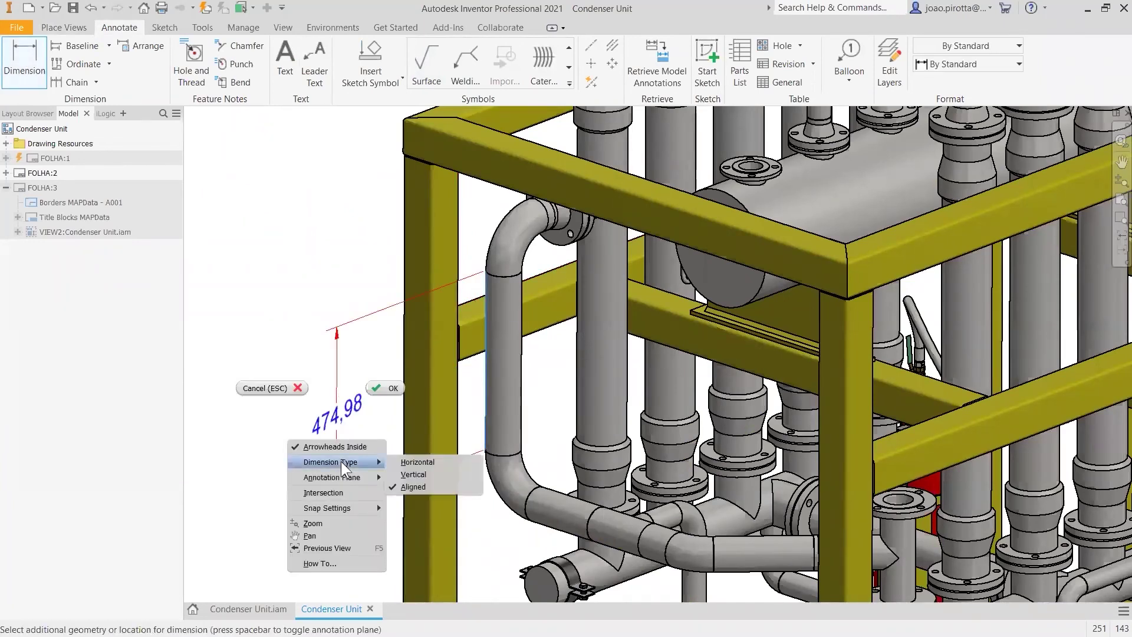
pyautogui.moveTo(342, 477)
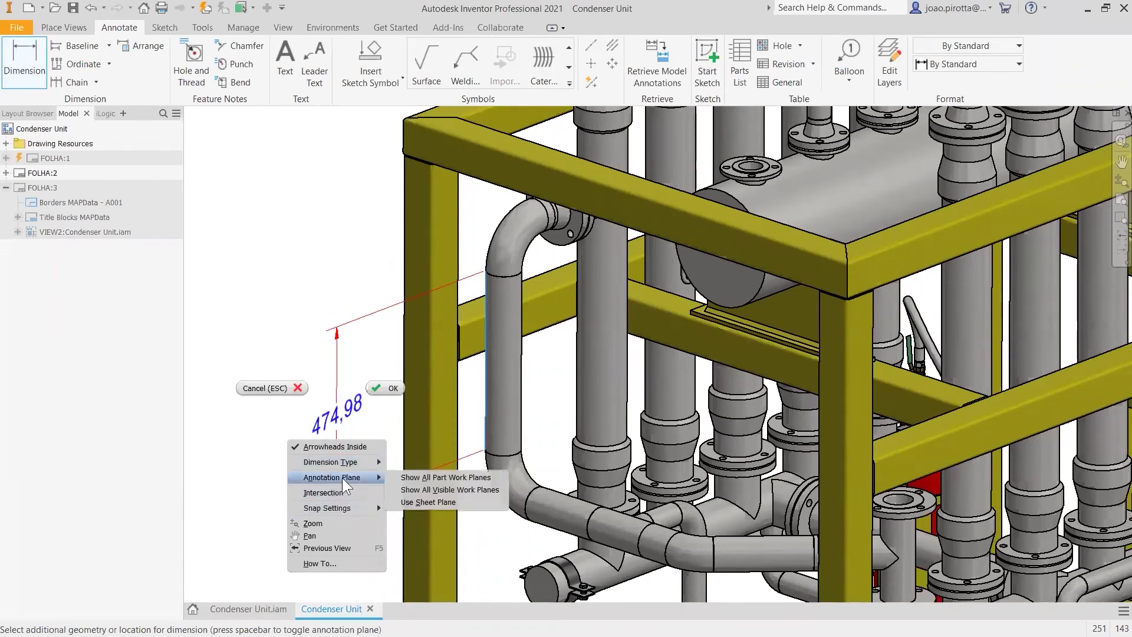
pyautogui.click(405, 477)
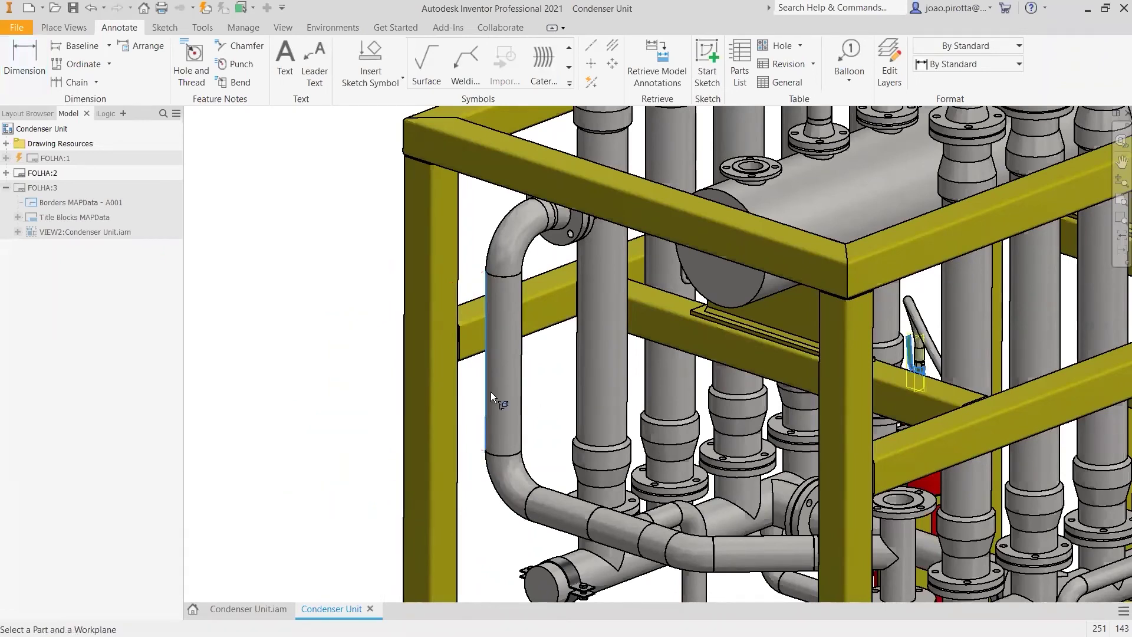
pyautogui.scroll(3, 501, 235)
pyautogui.click(488, 241)
pyautogui.scroll(-5, 350, 245)
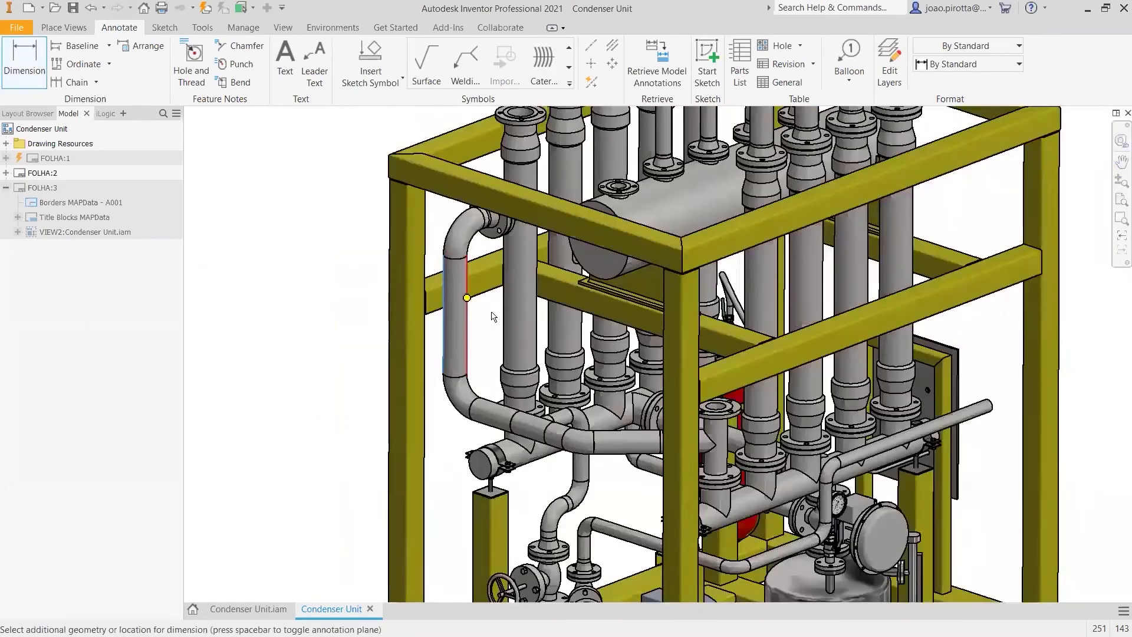
pyautogui.click(459, 350)
pyautogui.scroll(5, 466, 336)
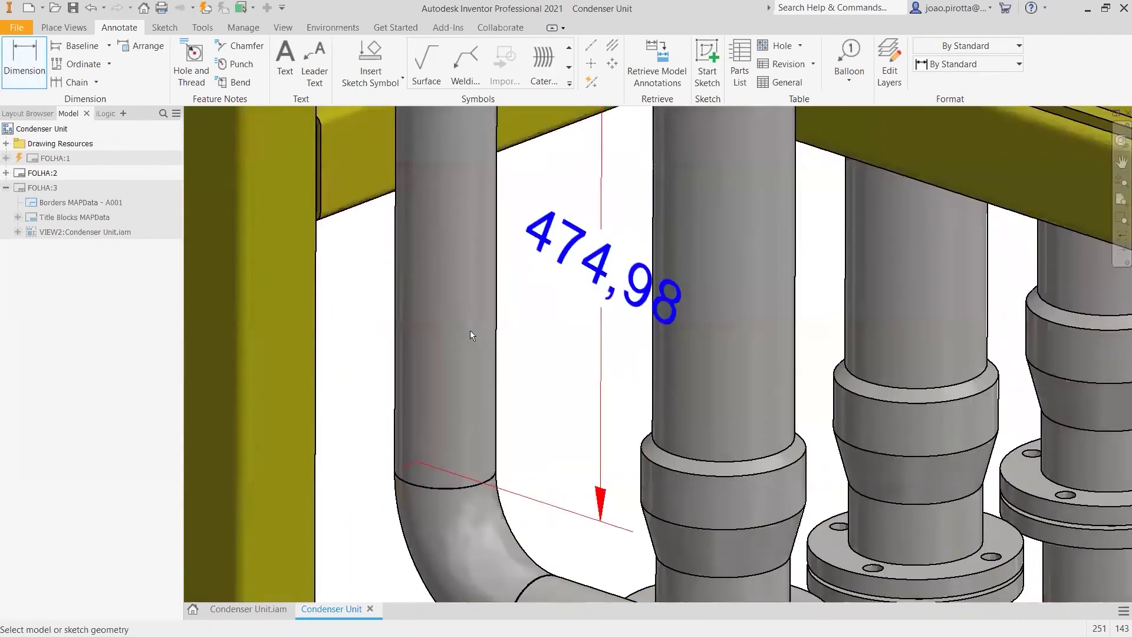
pyautogui.scroll(-2, 490, 336)
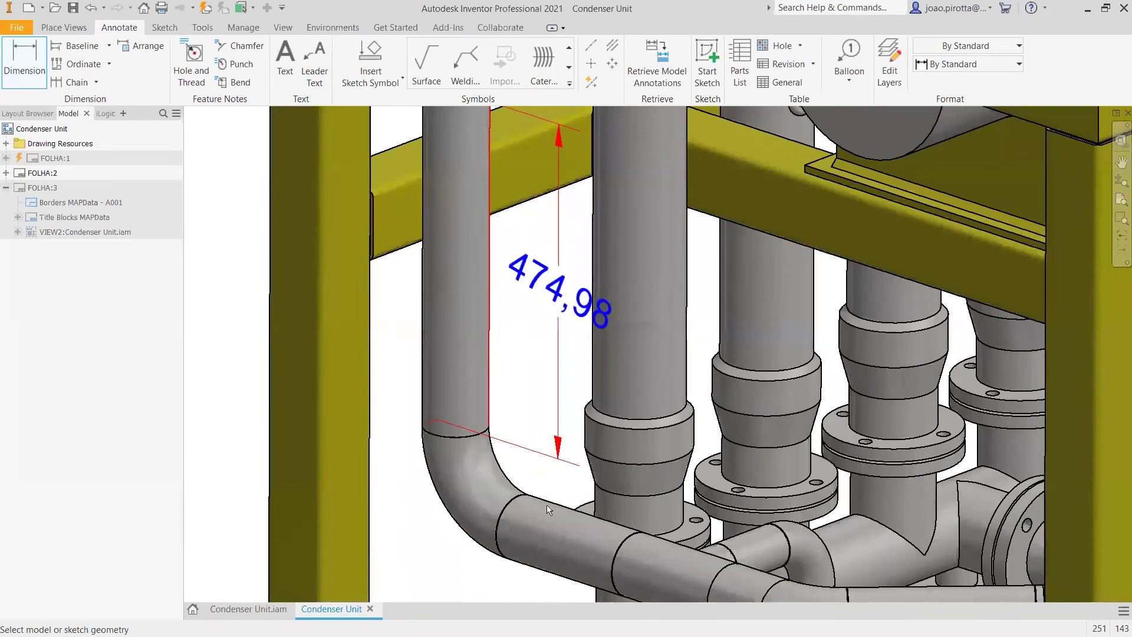
pyautogui.scroll(-2, 546, 505)
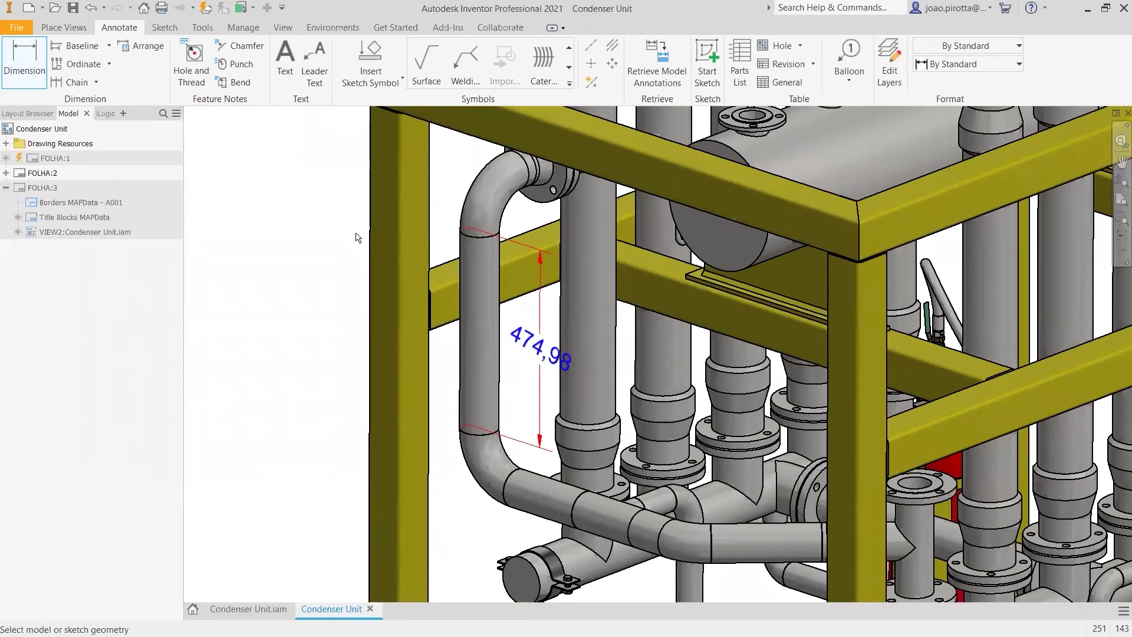
pyautogui.scroll(-10, 486, 256)
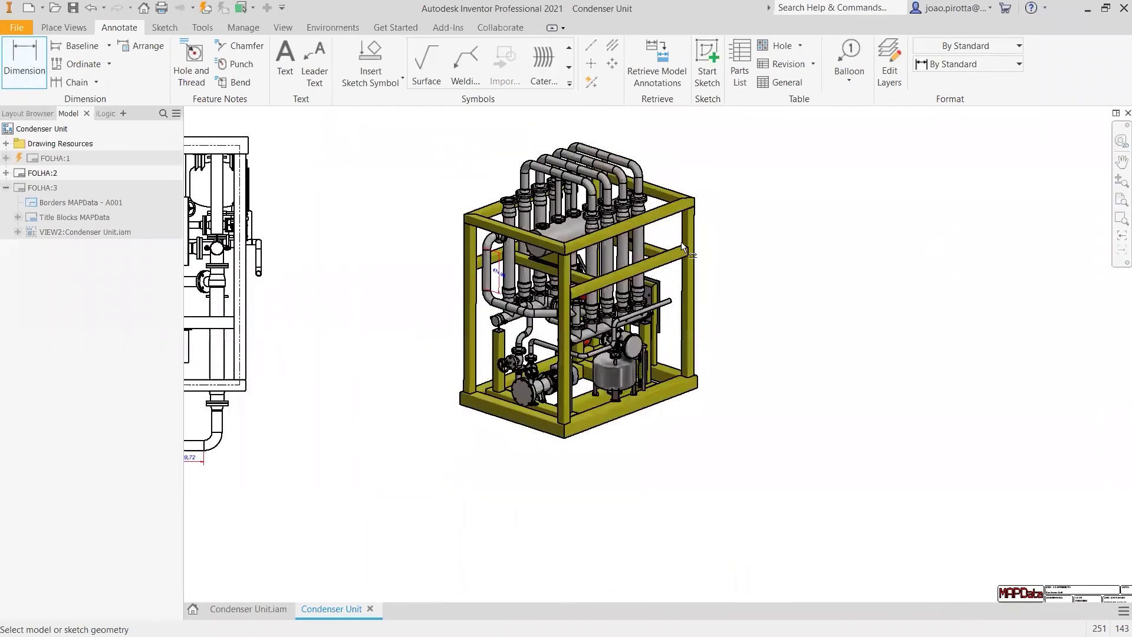
pyautogui.scroll(1, 744, 191)
pyautogui.scroll(-1, 744, 191)
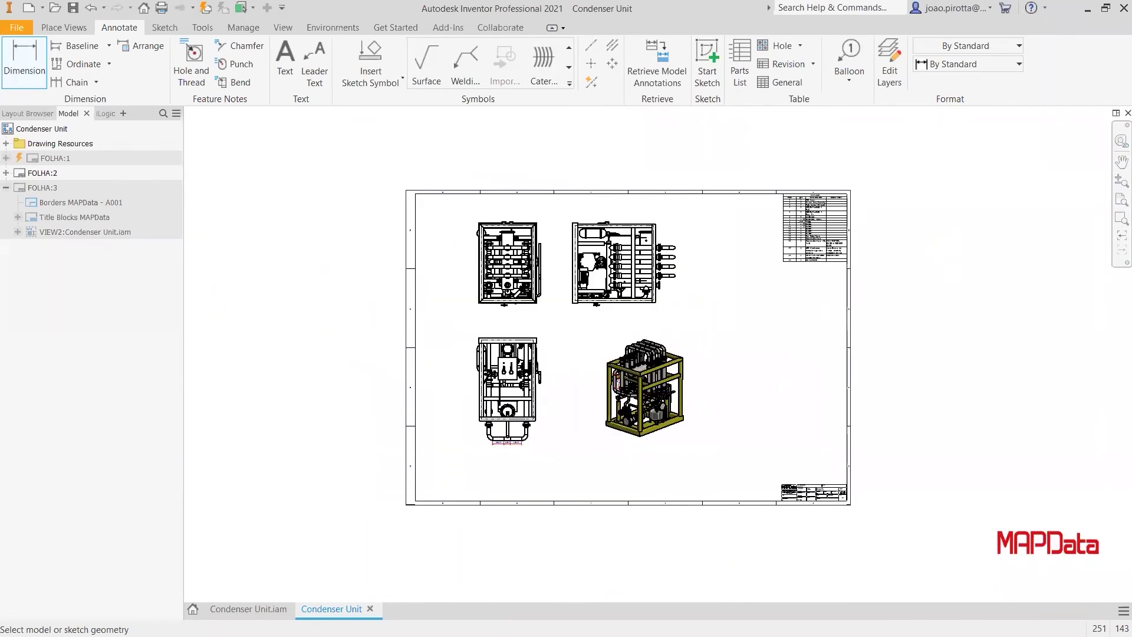
pyautogui.scroll(2, 735, 290)
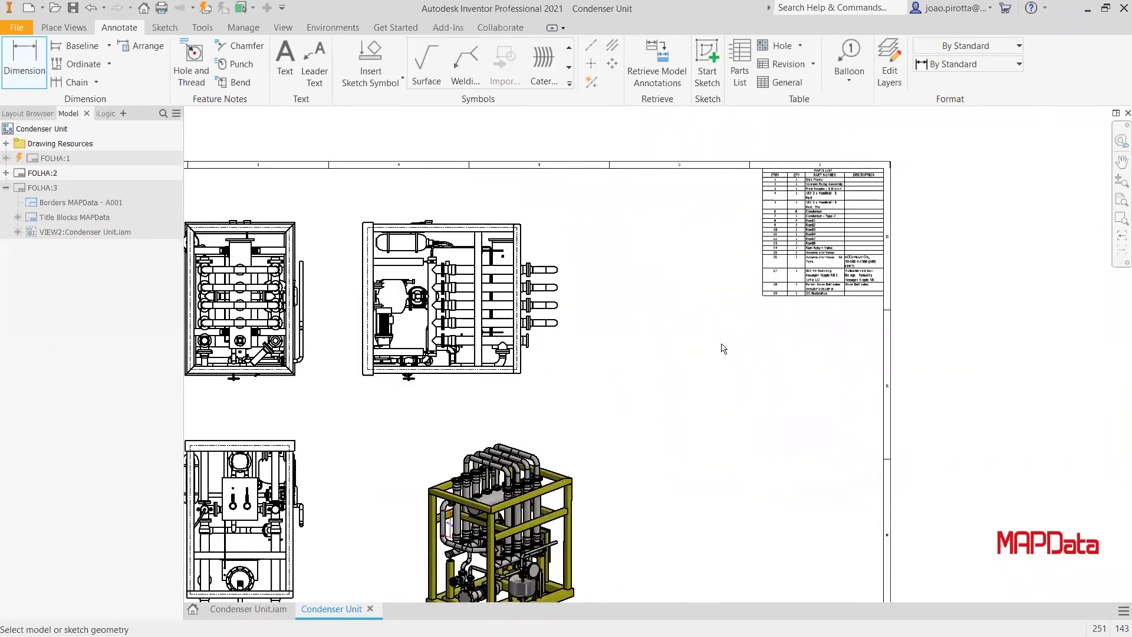
# Step: Open the sheet's parts list for editing, enlarge it to display all rows, and examine its filter settings
pyautogui.click(837, 255)
pyautogui.doubleClick(837, 255)
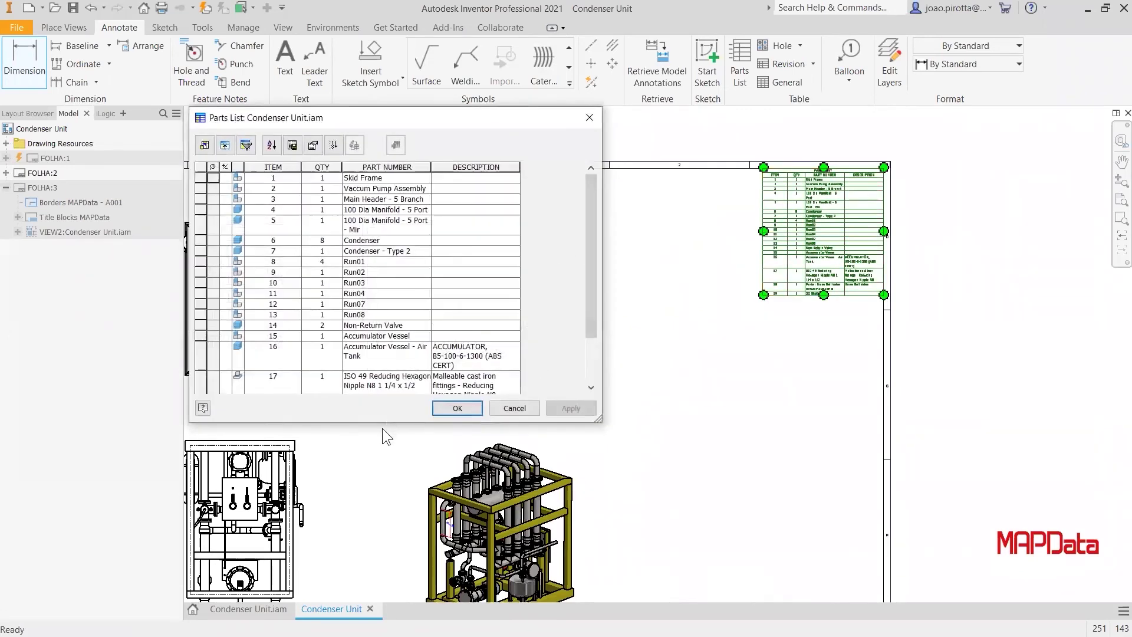
pyautogui.moveTo(383, 423); pyautogui.dragTo(384, 520)
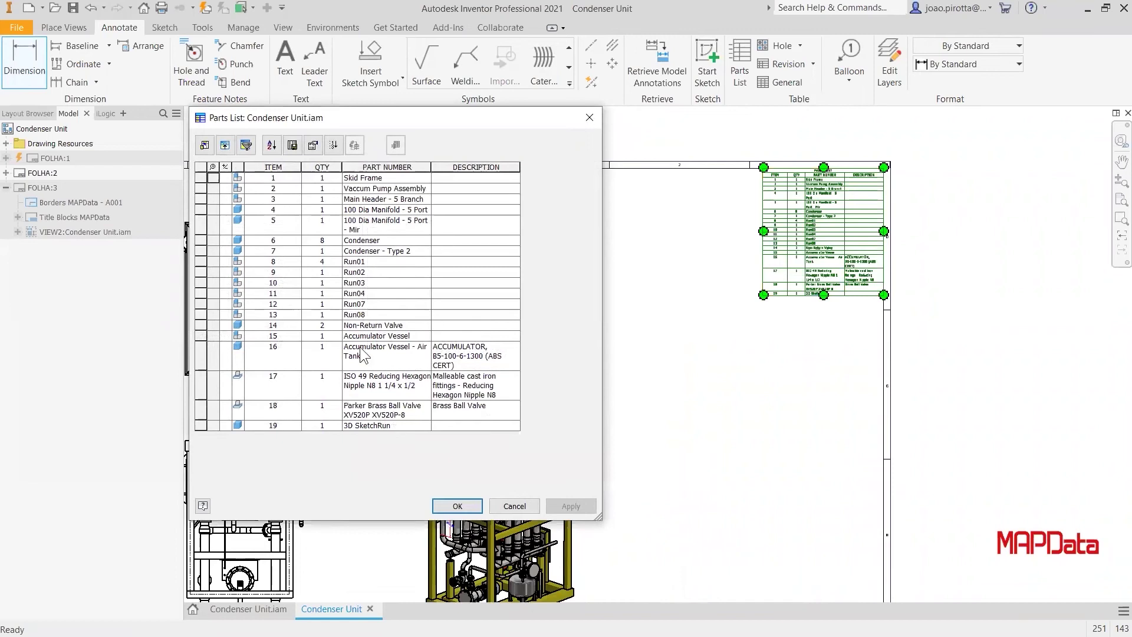
pyautogui.click(246, 145)
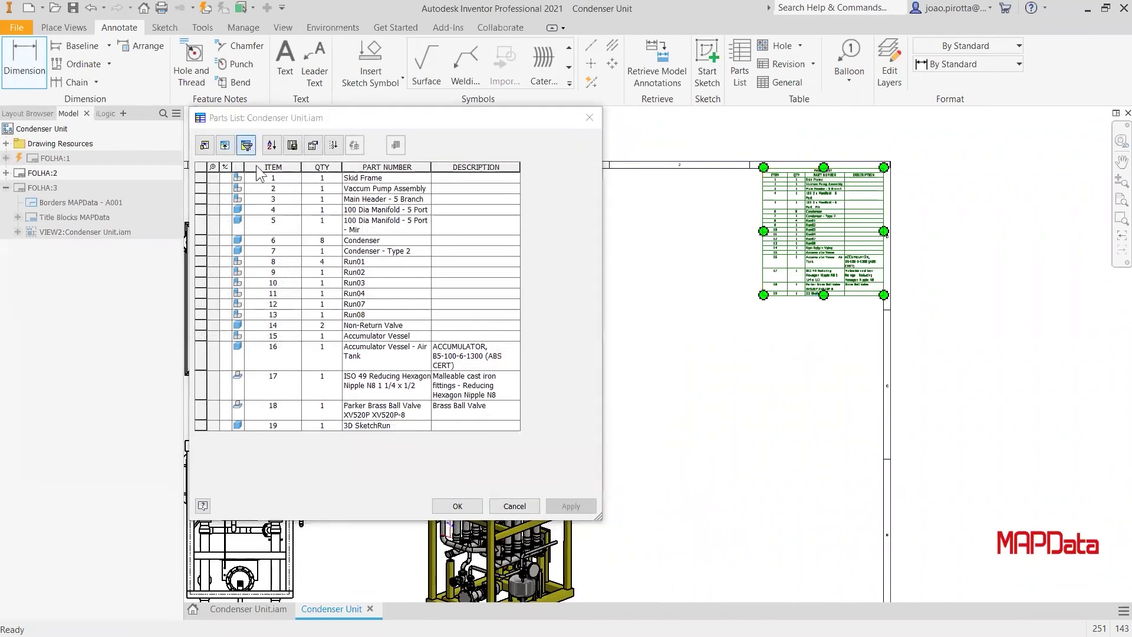
pyautogui.click(254, 189)
pyautogui.click(356, 165)
pyautogui.click(539, 117)
# Step: Group the parts list rows with PART NUMBER as the first key and apply the change to the drawing
pyautogui.click(225, 145)
pyautogui.click(207, 146)
pyautogui.click(248, 181)
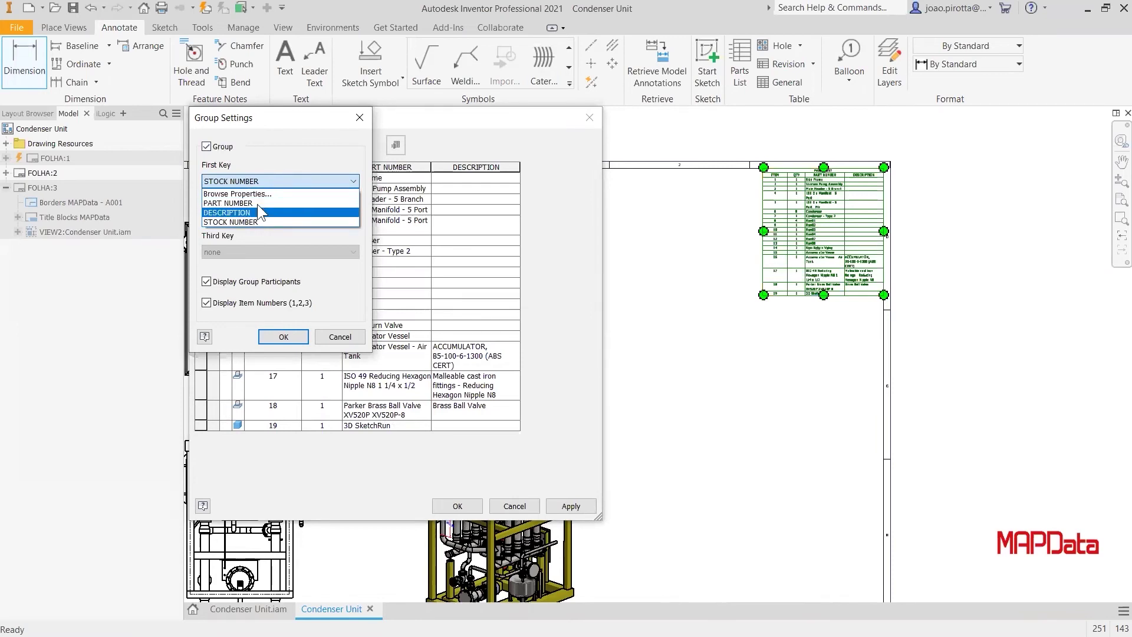
pyautogui.click(250, 204)
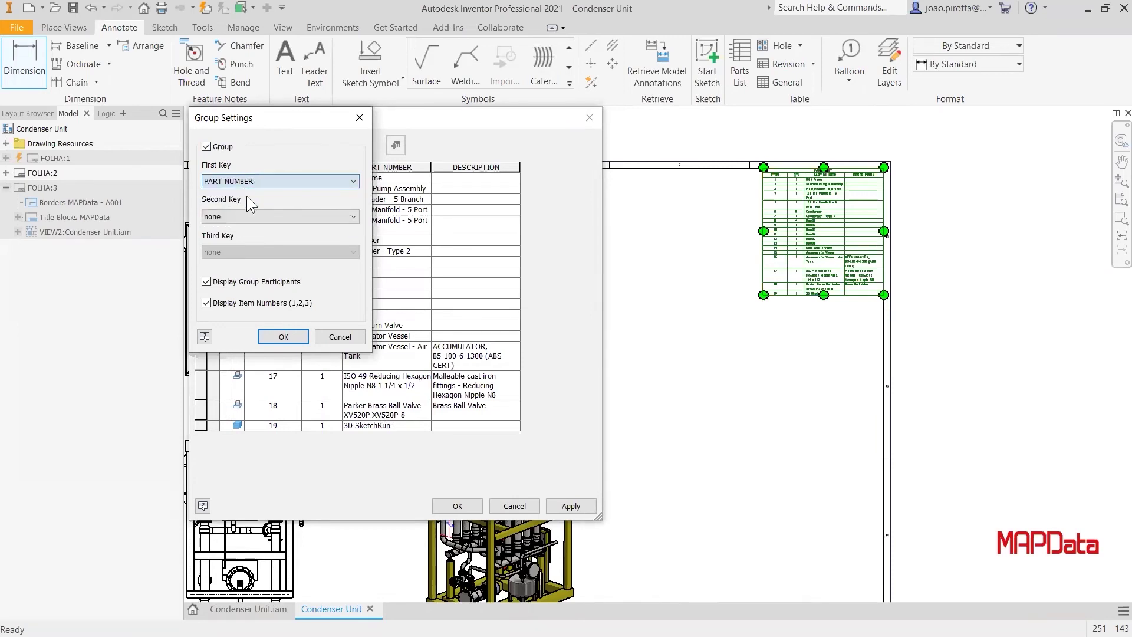
pyautogui.click(283, 337)
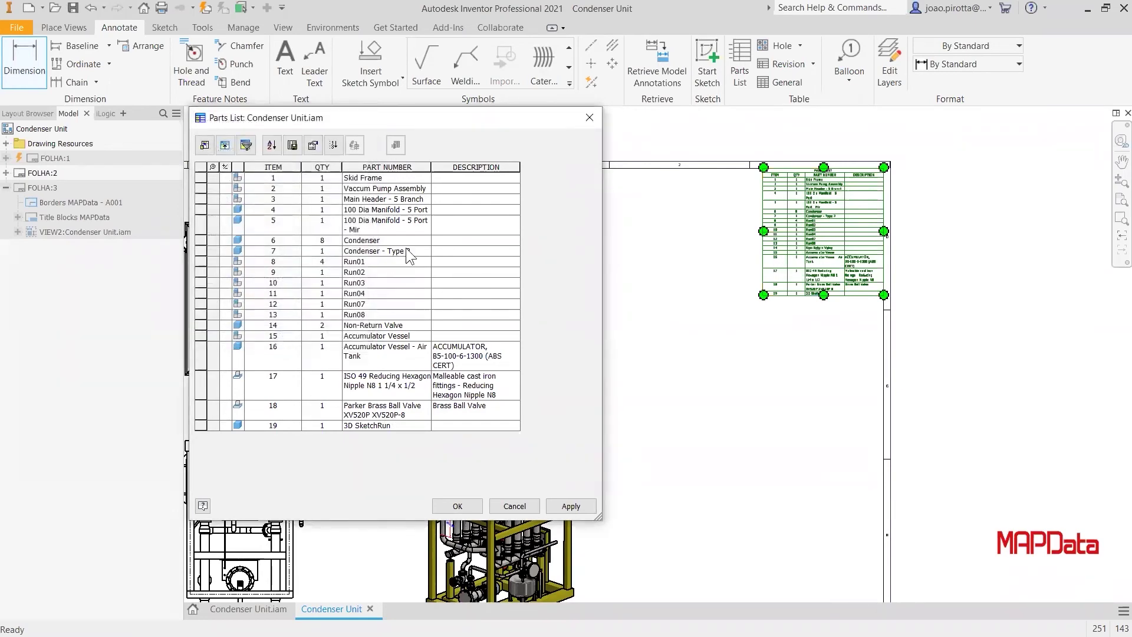
pyautogui.click(563, 507)
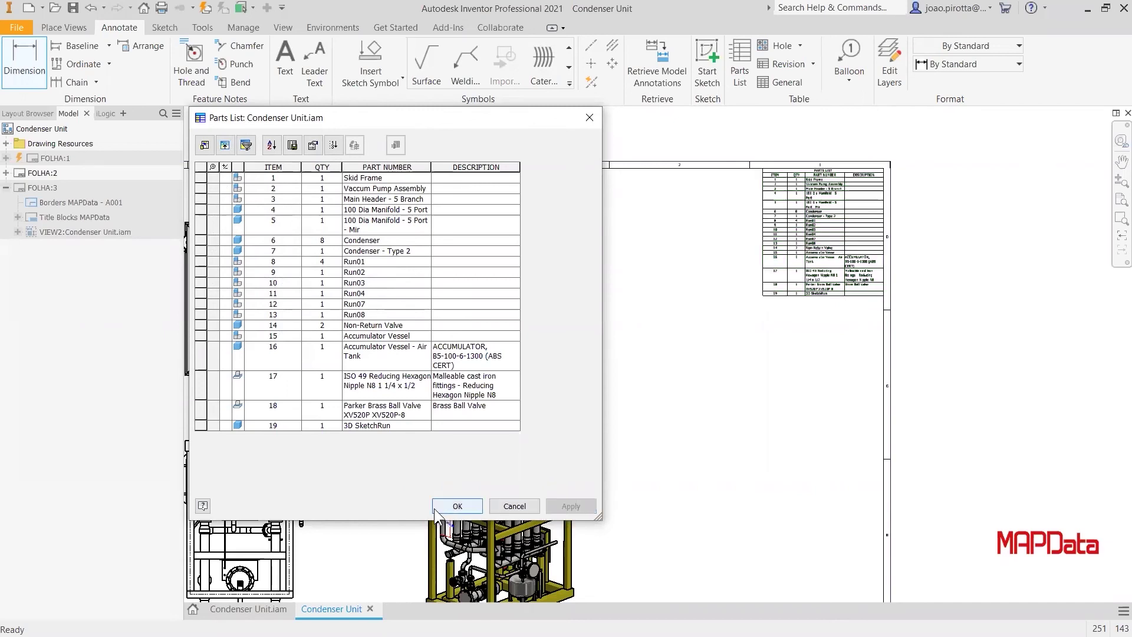
pyautogui.press('Return')
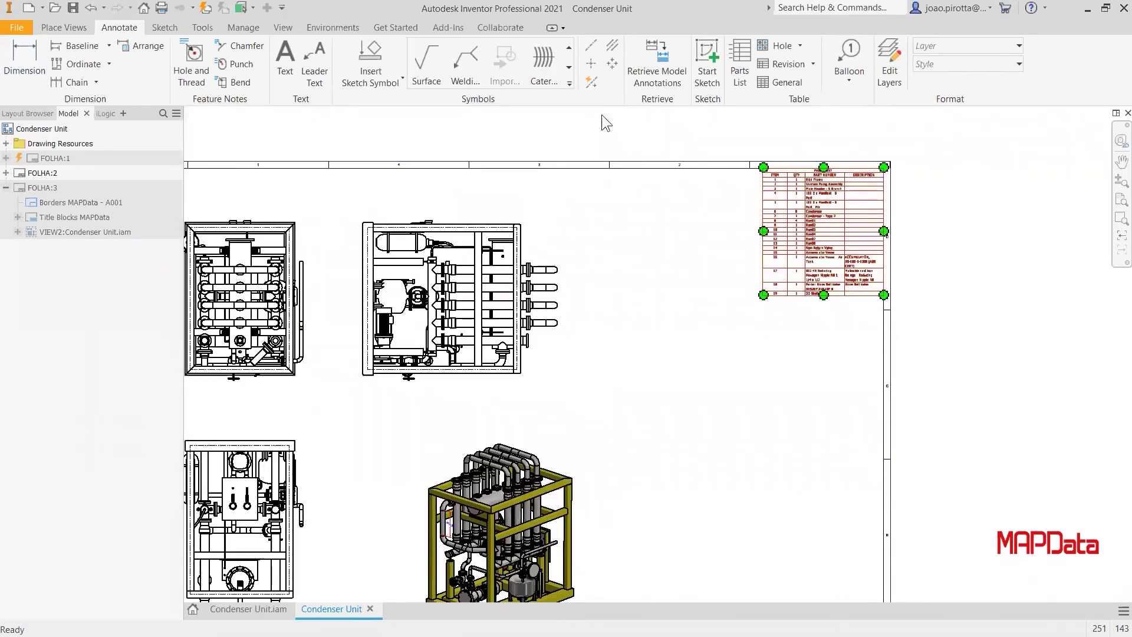
# Step: Open the bill of materials from the parts list in its structured view, leaving out custom iProperty columns
pyautogui.rightClick(820, 243)
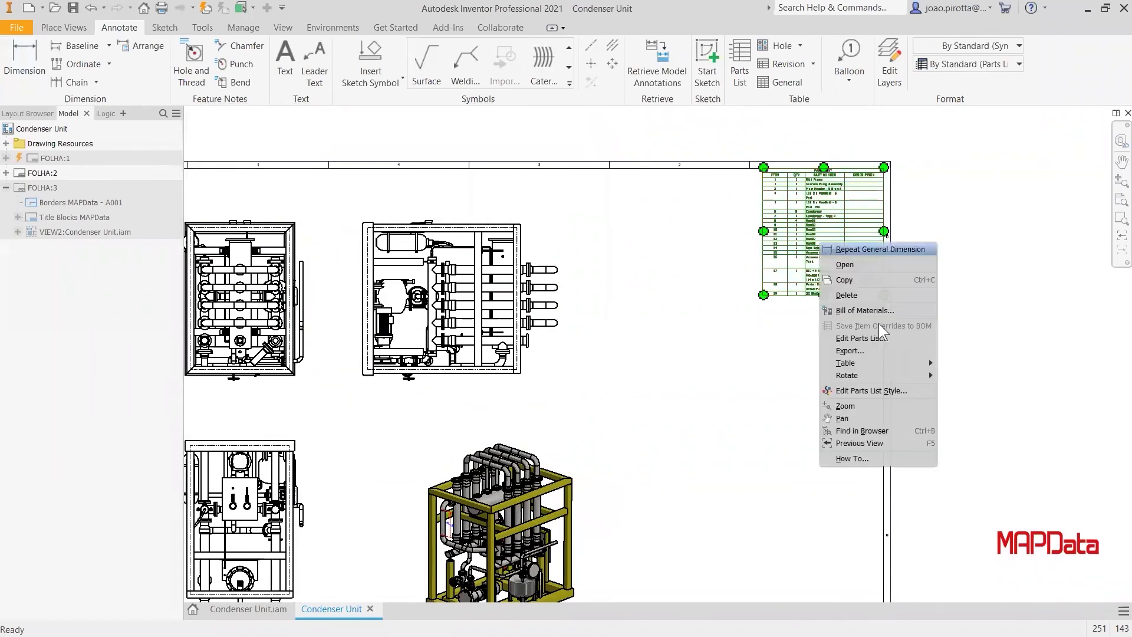
pyautogui.click(875, 313)
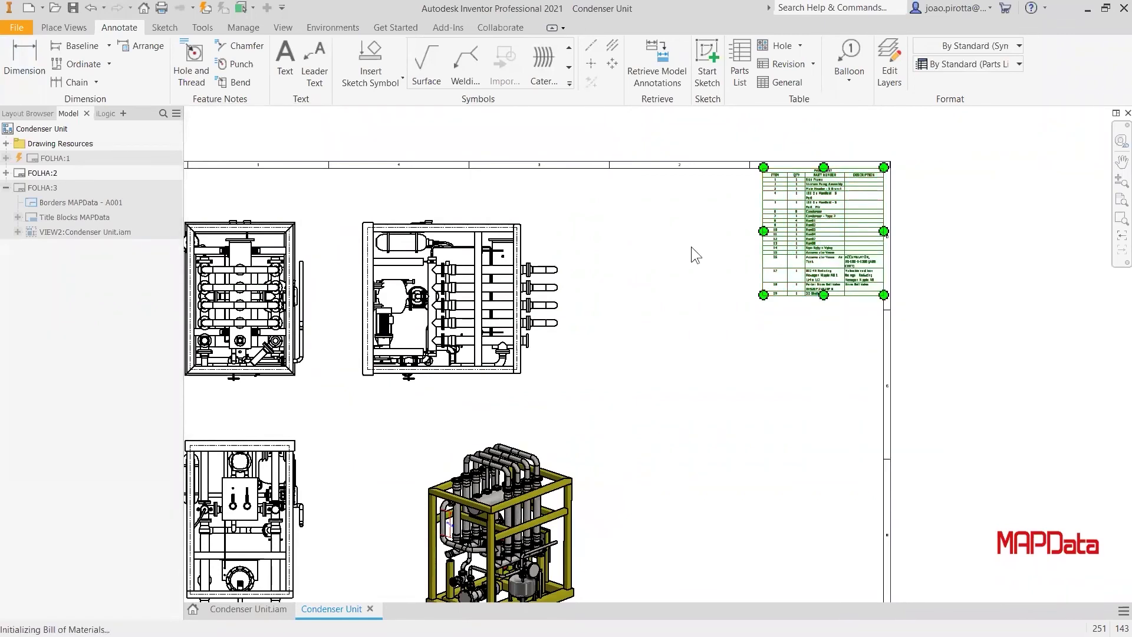
pyautogui.click(70, 60)
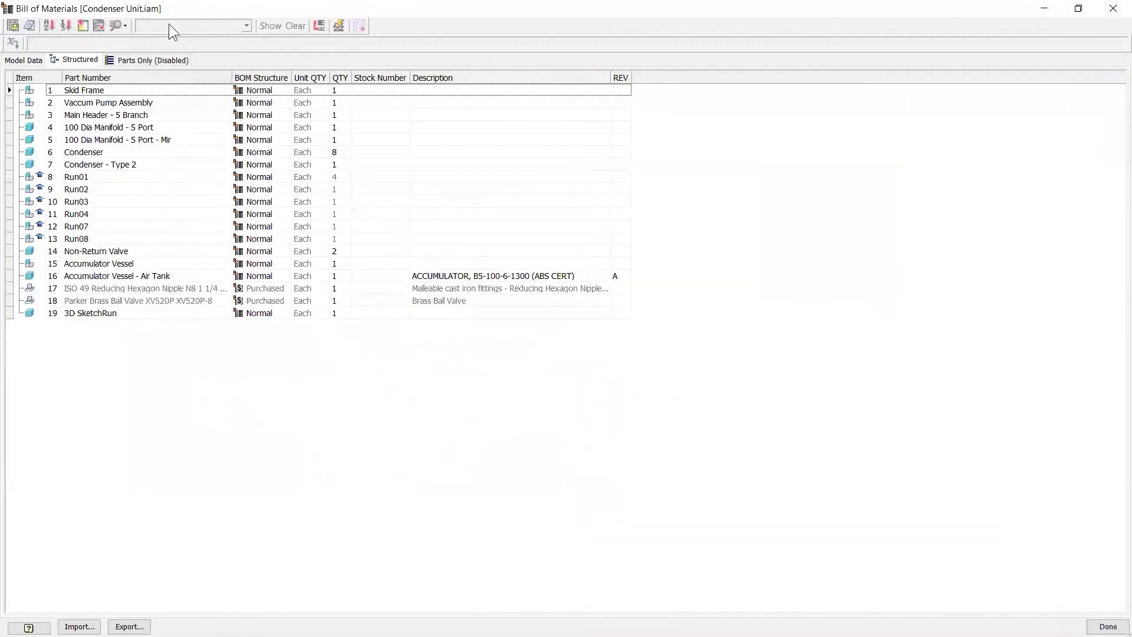
pyautogui.click(99, 26)
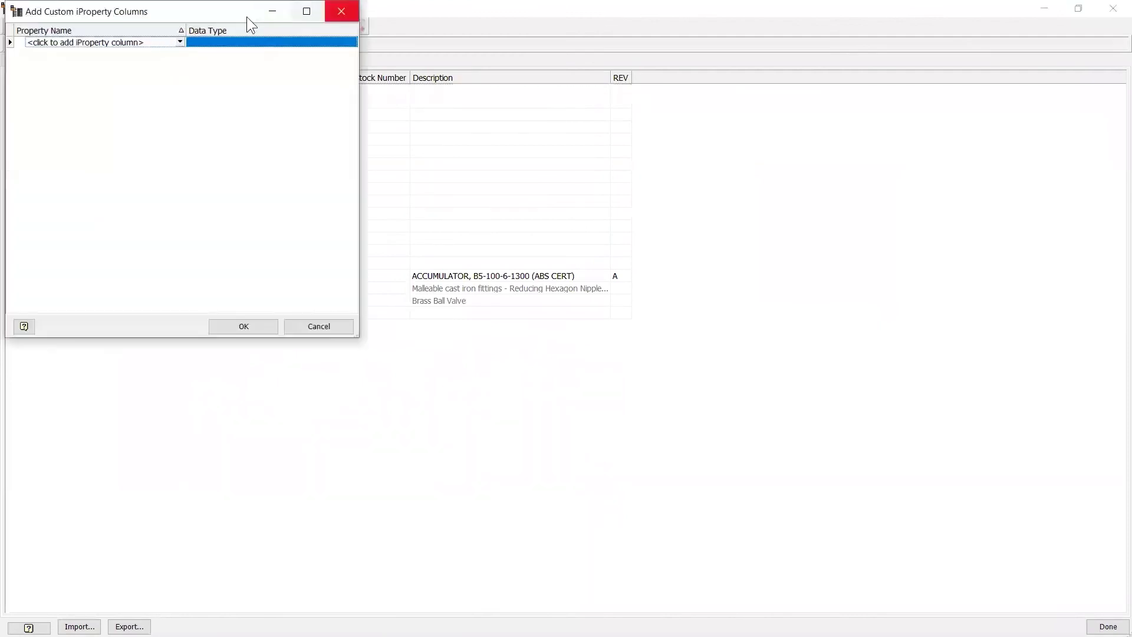
pyautogui.click(344, 10)
# Step: Disable the structured BOM view and enable it again
pyautogui.click(118, 25)
pyautogui.click(136, 51)
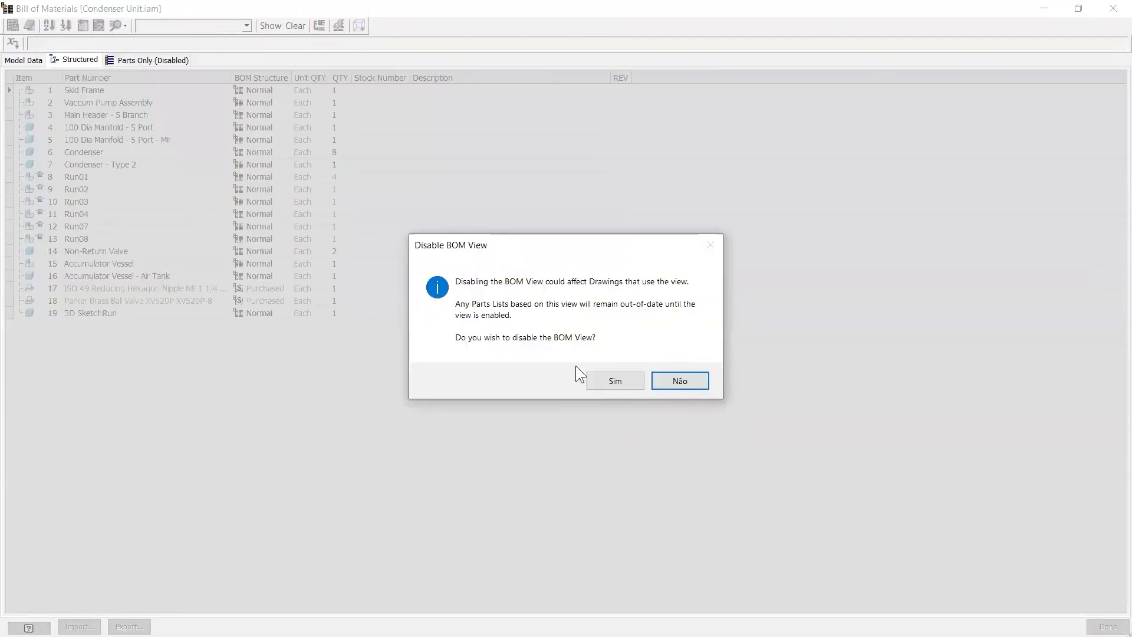
pyautogui.click(607, 379)
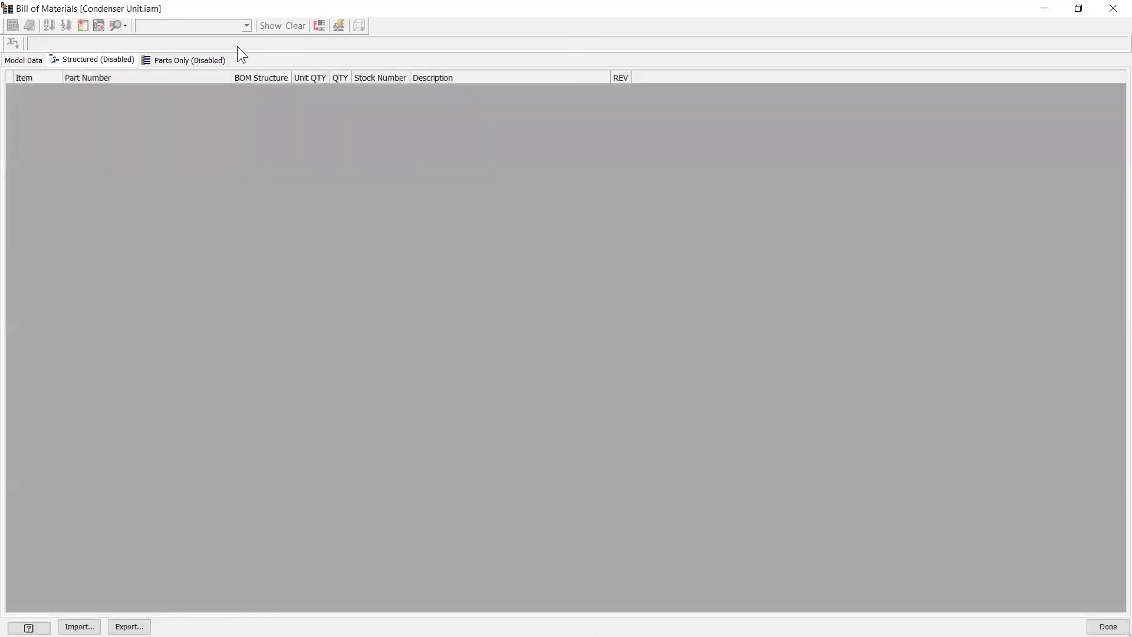
pyautogui.click(118, 25)
pyautogui.click(130, 41)
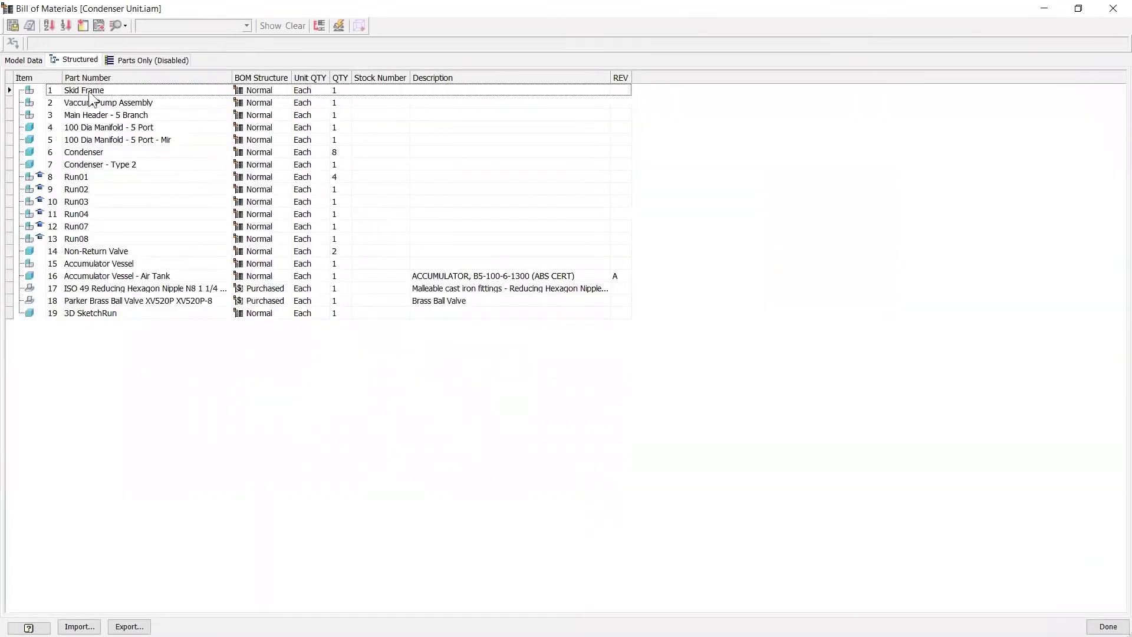
# Step: Set the structured BOM view to All Levels with a hyphen as the item number delimiter
pyautogui.click(121, 26)
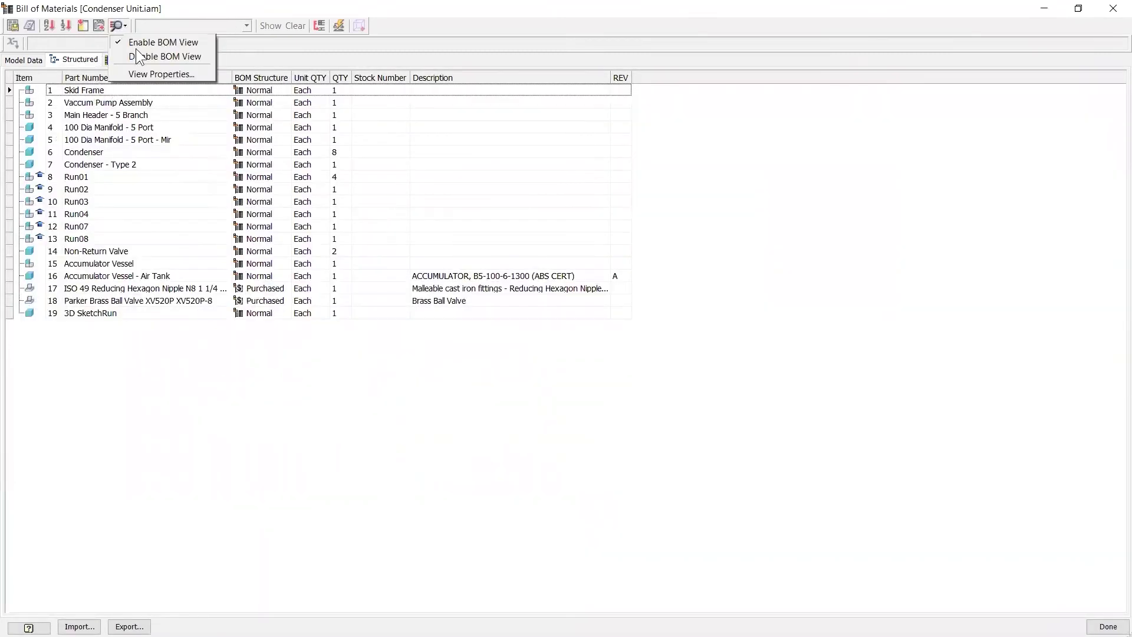
pyautogui.click(152, 71)
pyautogui.click(248, 158)
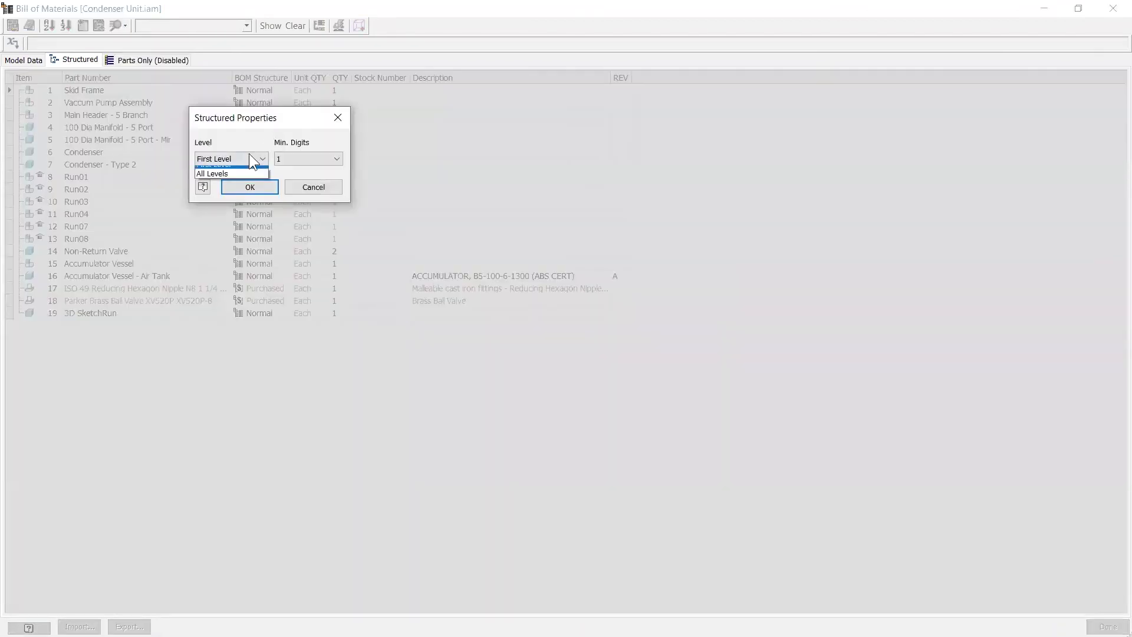
pyautogui.click(210, 181)
pyautogui.click(340, 159)
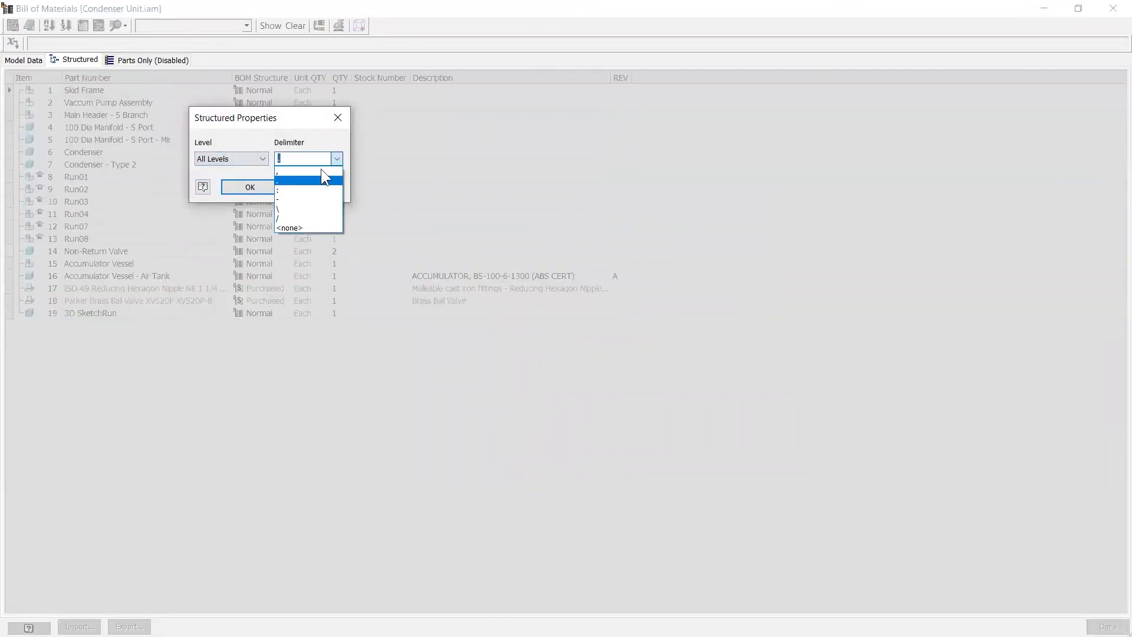
pyautogui.click(297, 196)
pyautogui.click(239, 187)
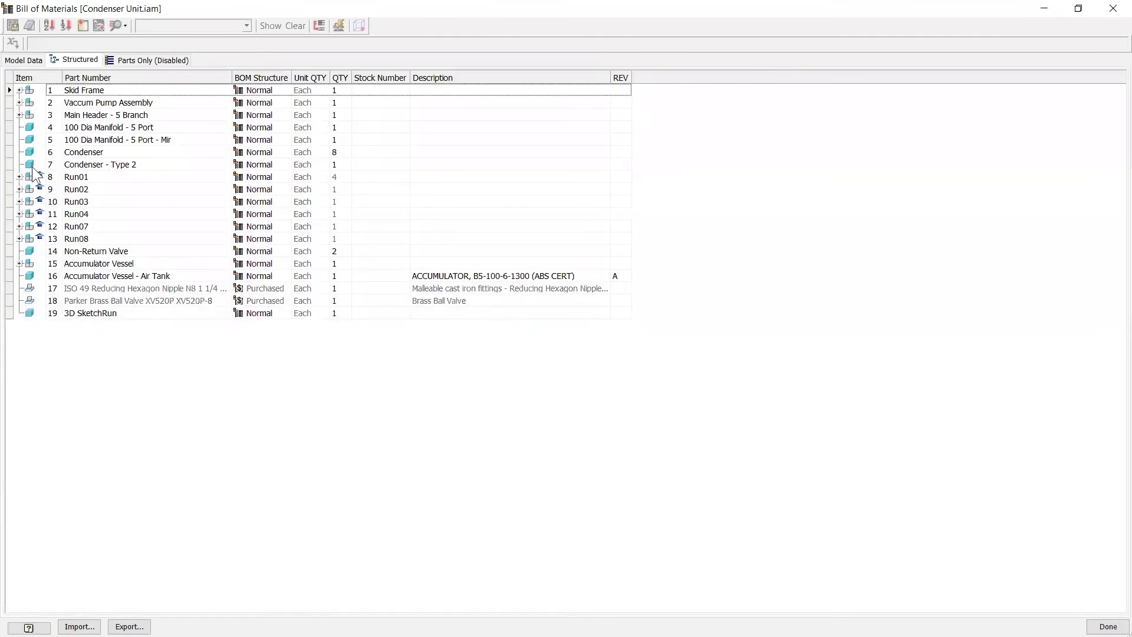
# Step: Examine the pipe and fitting entries and their quantities under Run01 and Run02, and close the bill of materials
pyautogui.click(19, 177)
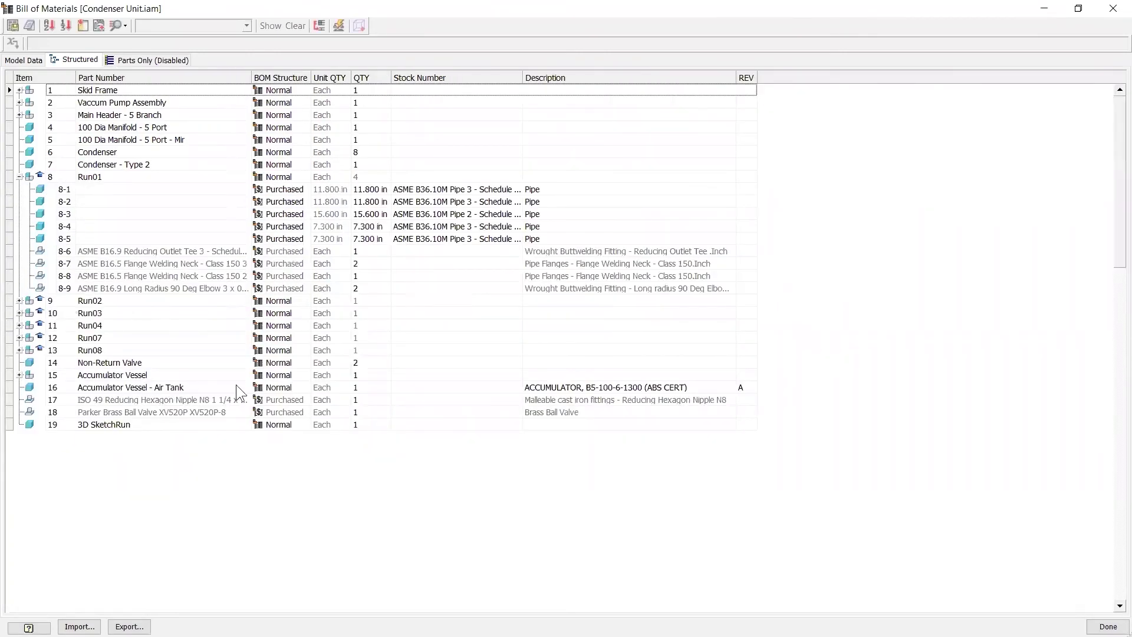
pyautogui.click(19, 301)
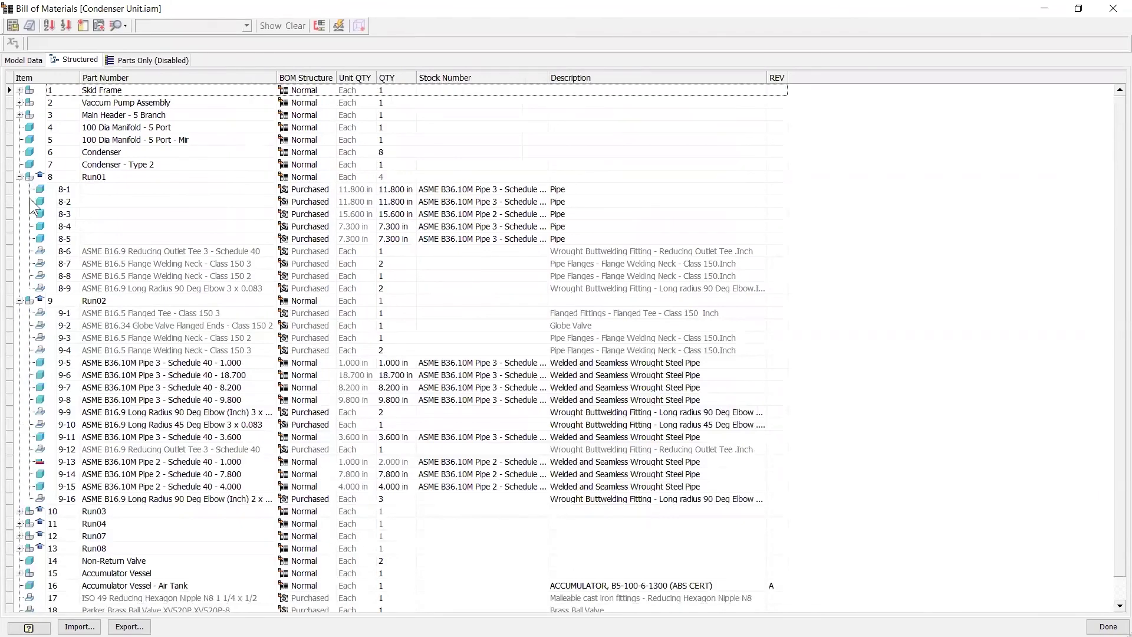
pyautogui.click(19, 177)
pyautogui.click(183, 214)
pyautogui.doubleClick(400, 374)
pyautogui.click(406, 254)
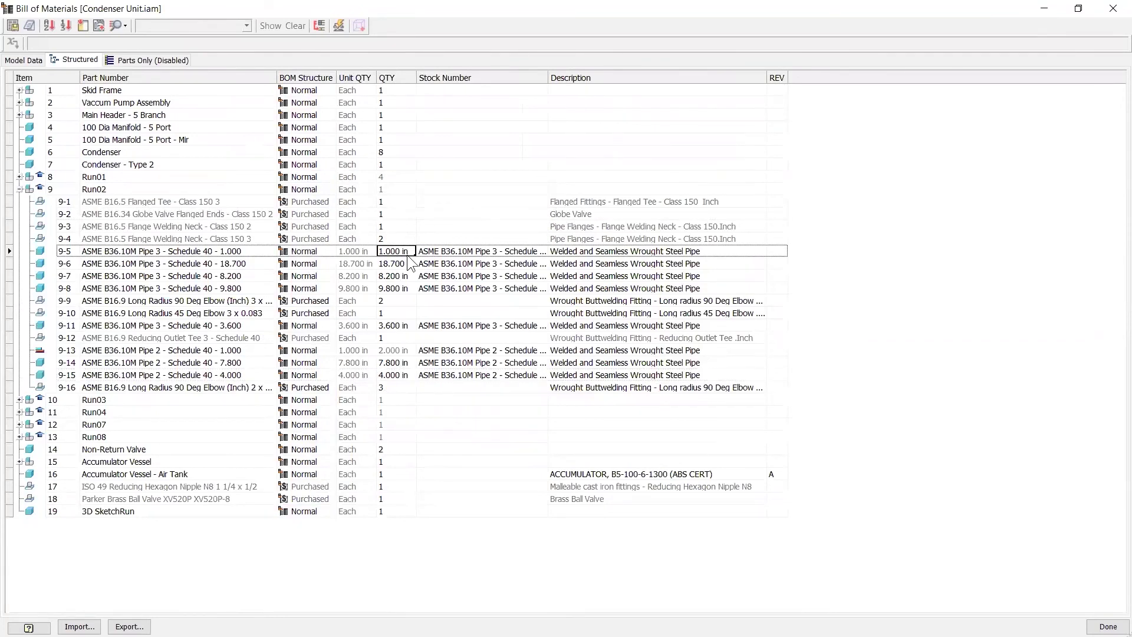
pyautogui.click(464, 373)
pyautogui.click(407, 254)
pyautogui.click(398, 375)
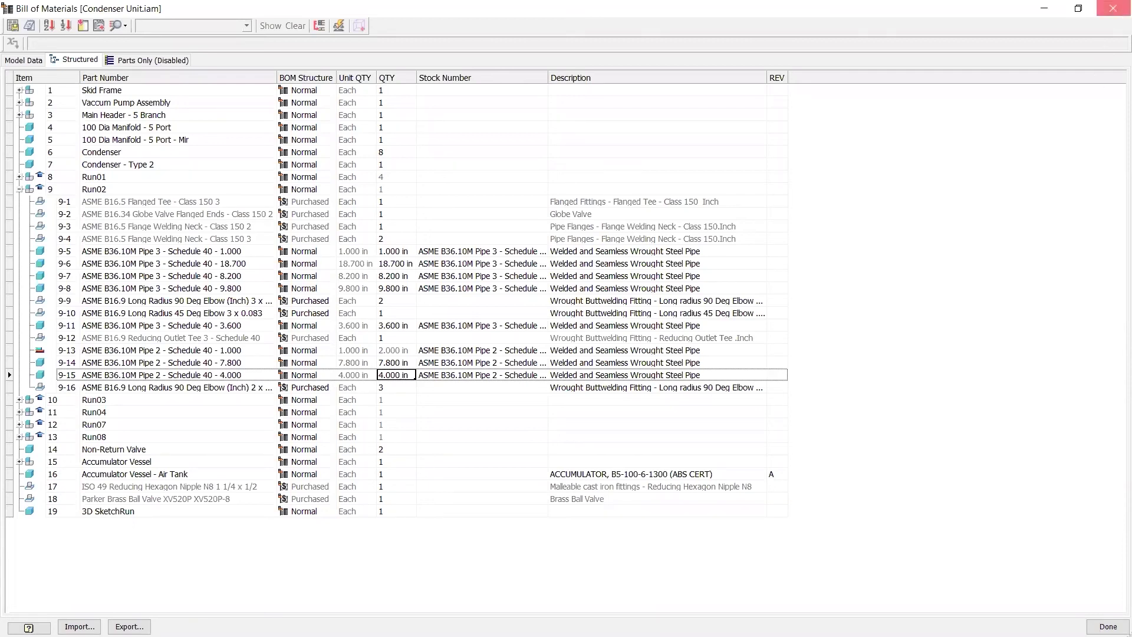
pyautogui.click(1112, 8)
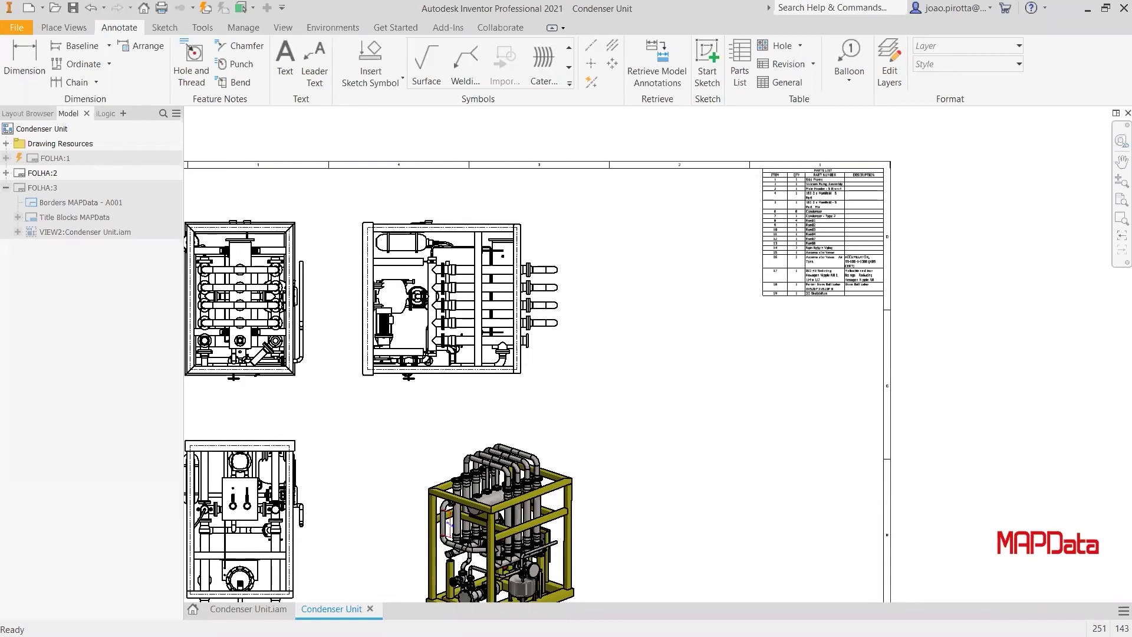
# Step: Switch to the Condenser Unit.iam assembly and enter the BIM Content environment
pyautogui.scroll(-3, 639, 293)
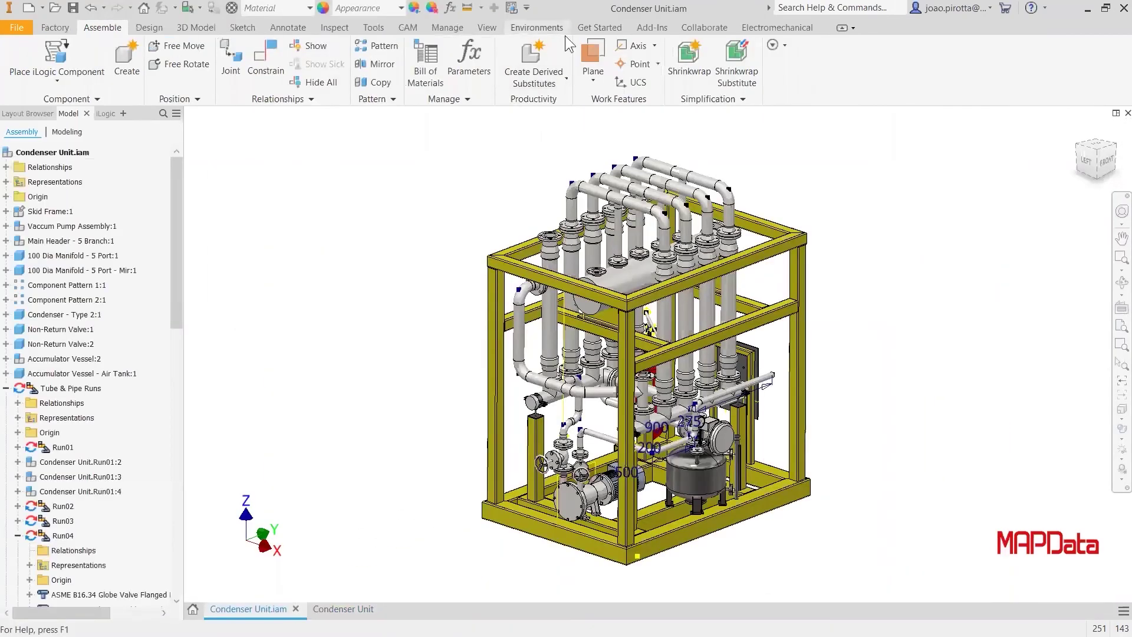
pyautogui.click(536, 28)
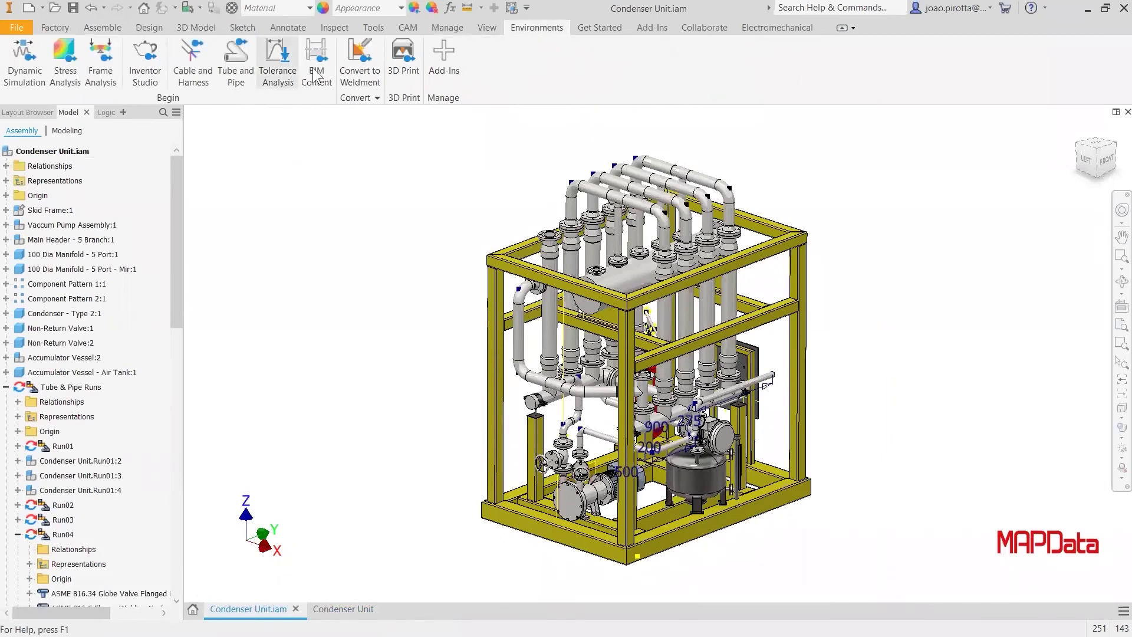
pyautogui.click(316, 59)
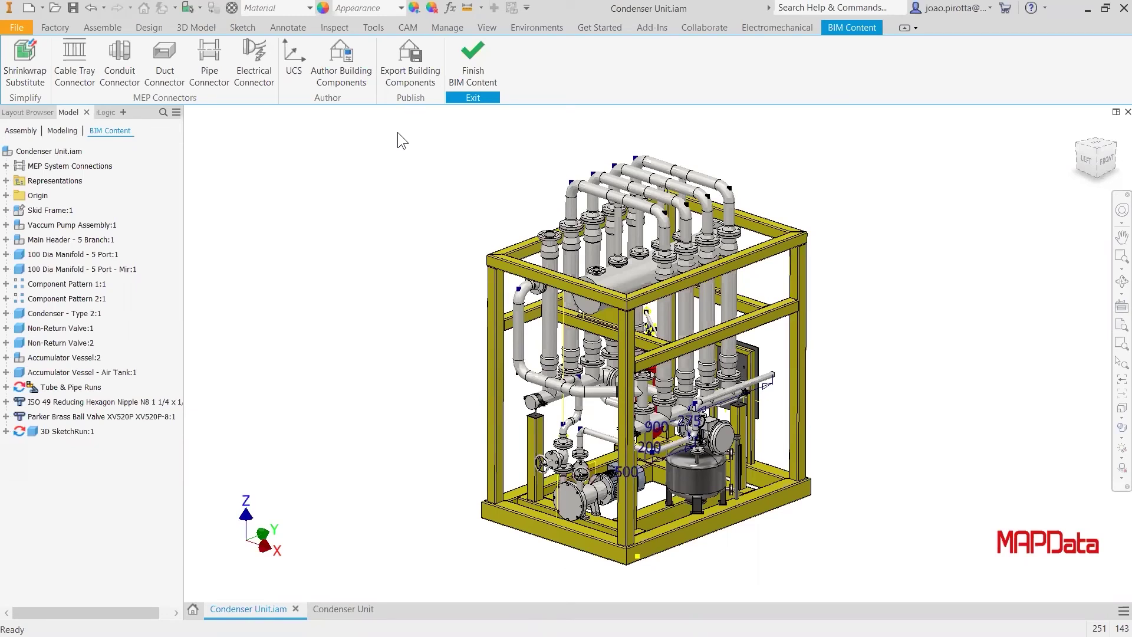
# Step: Try to export the condenser unit as building components, and leave the BIM Content environment
pyautogui.click(401, 83)
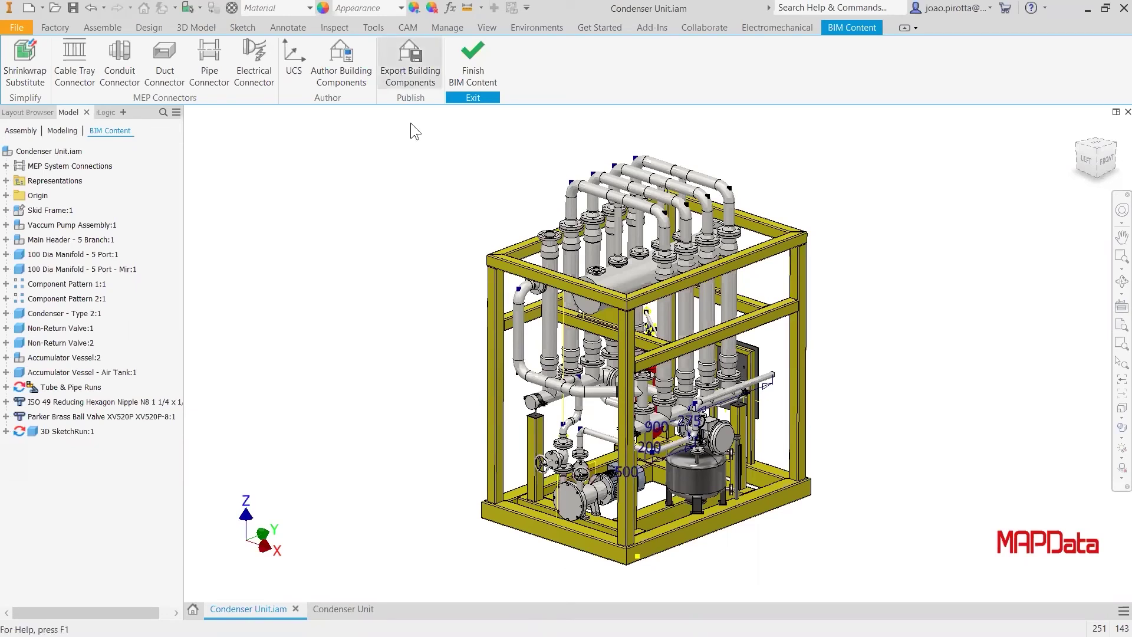
pyautogui.click(460, 352)
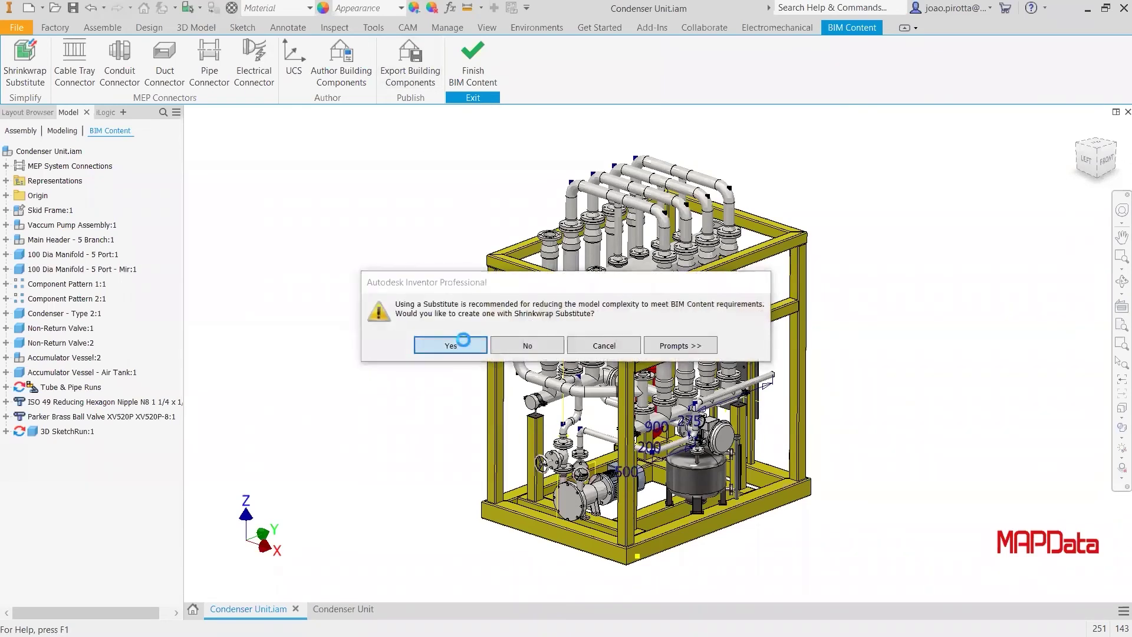
pyautogui.click(678, 359)
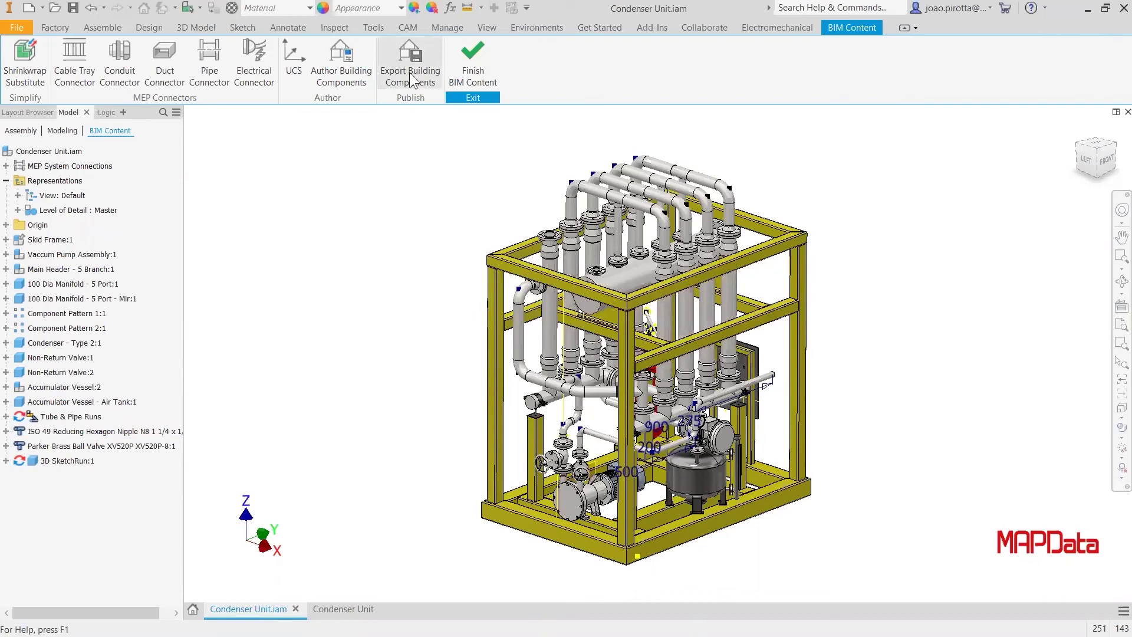
pyautogui.click(427, 90)
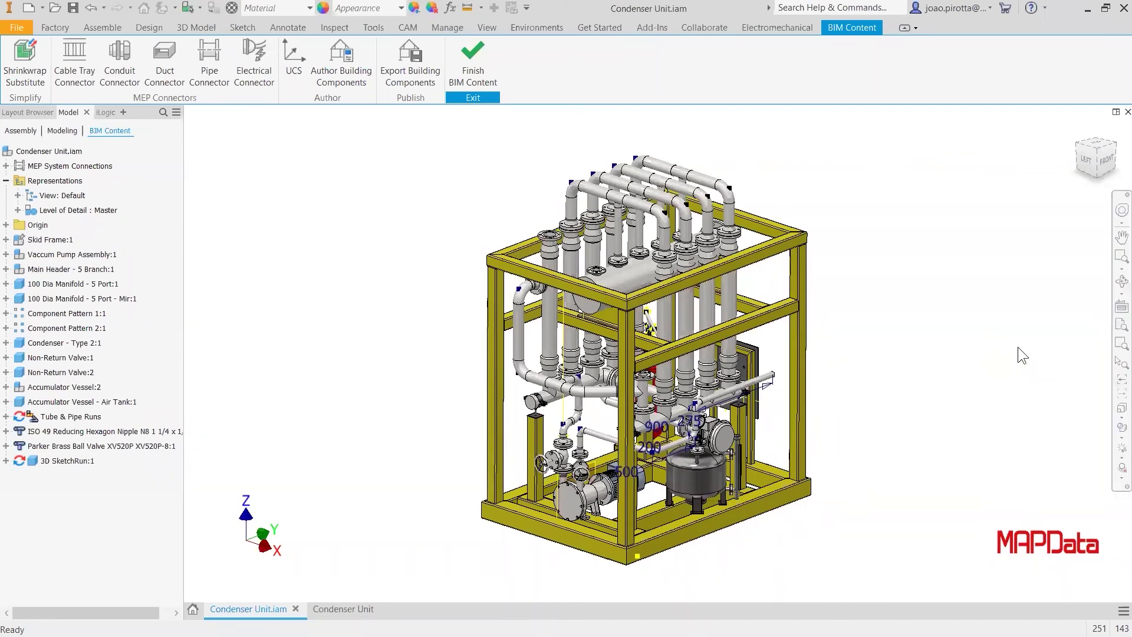
pyautogui.click(493, 75)
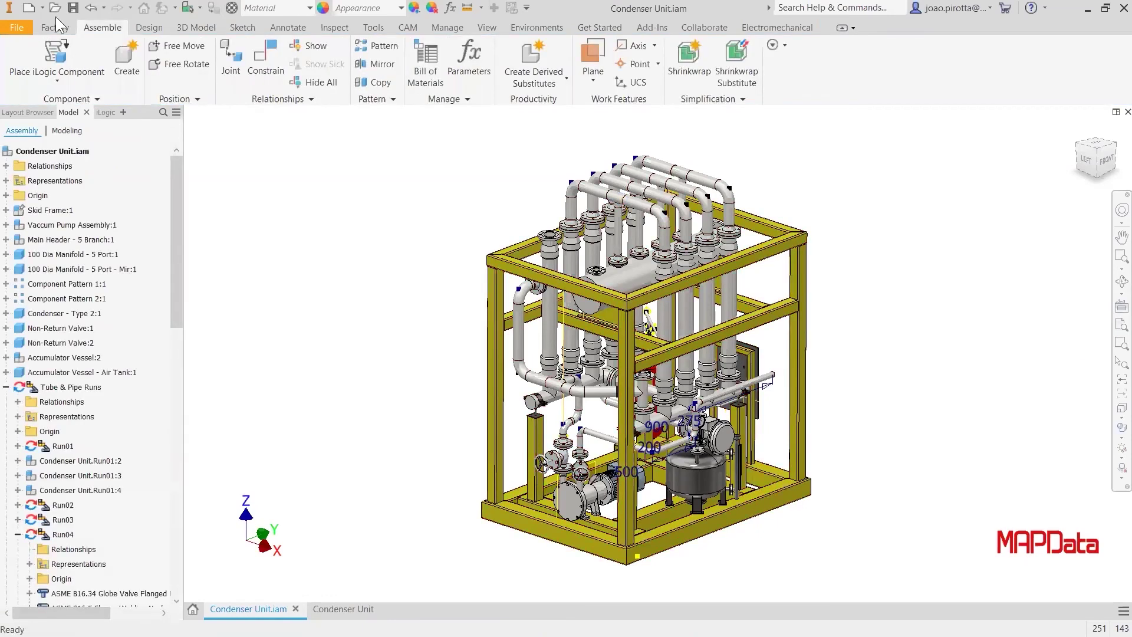
# Step: Create a new weldment assembly from the Weldment.iam template
pyautogui.click(28, 8)
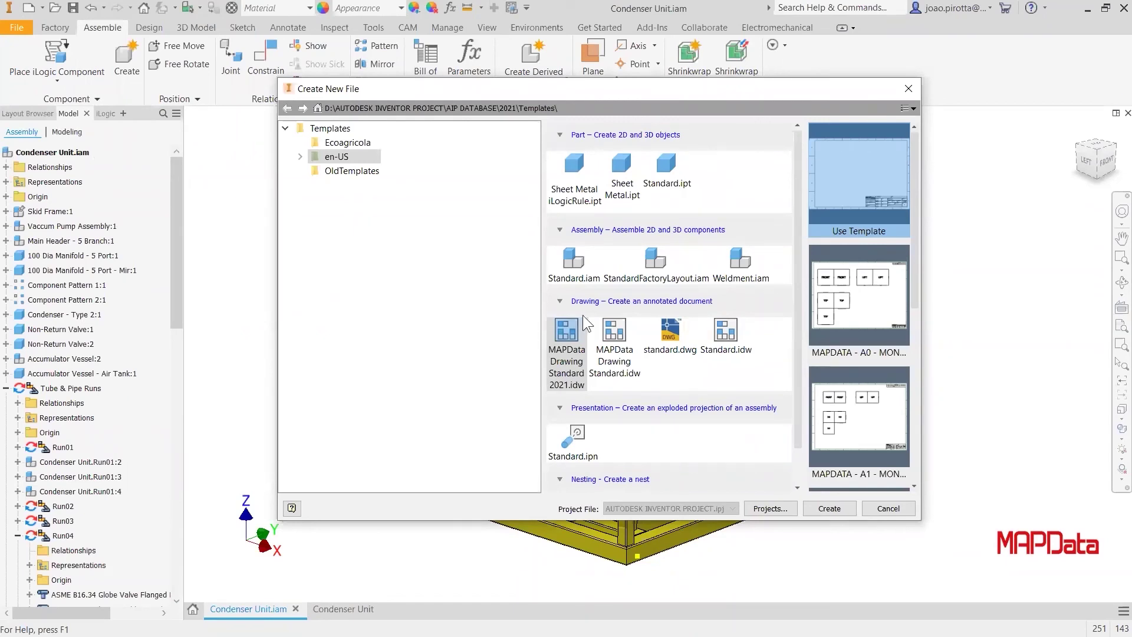
pyautogui.click(746, 274)
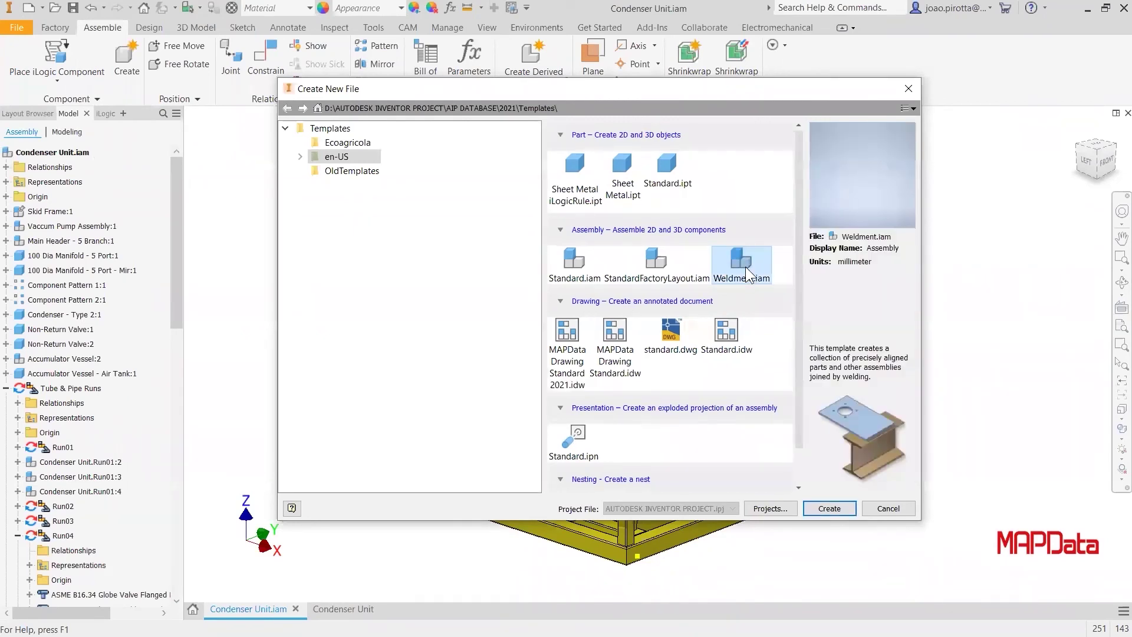
pyautogui.doubleClick(744, 264)
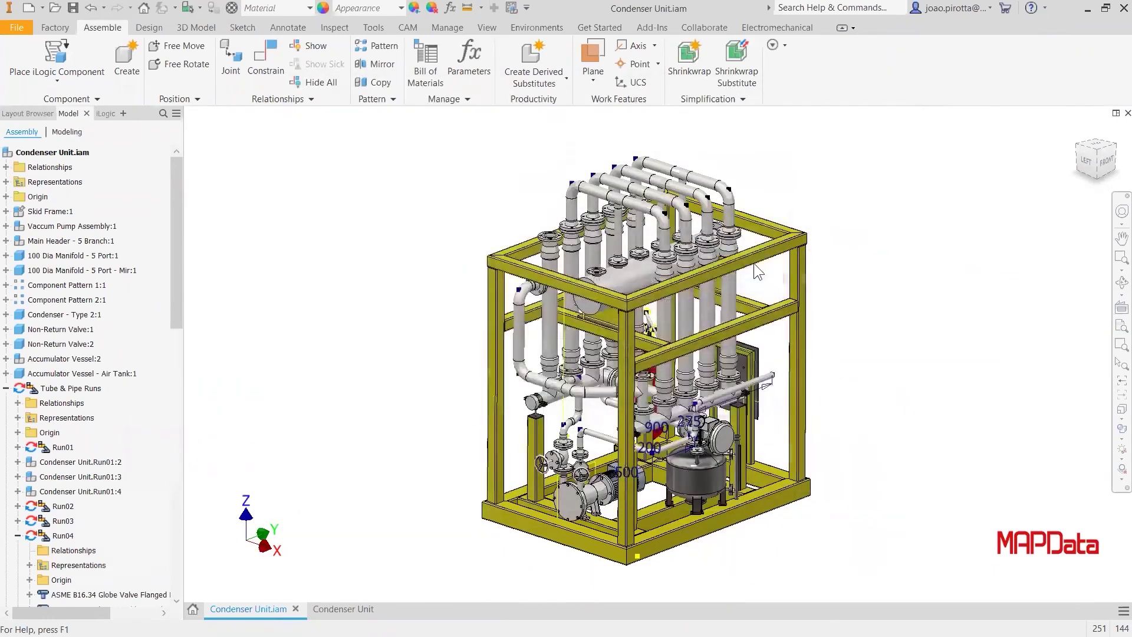
# Step: Activate the Welds process in the new weldment, return to the assembly, and close it without saving
pyautogui.click(518, 398)
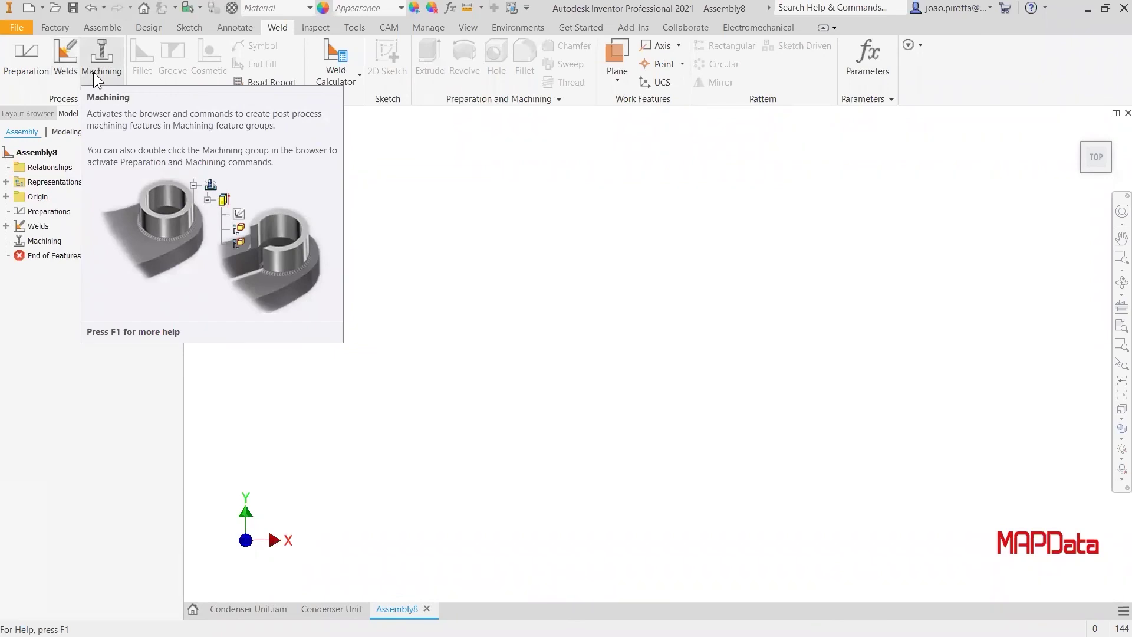
pyautogui.click(59, 70)
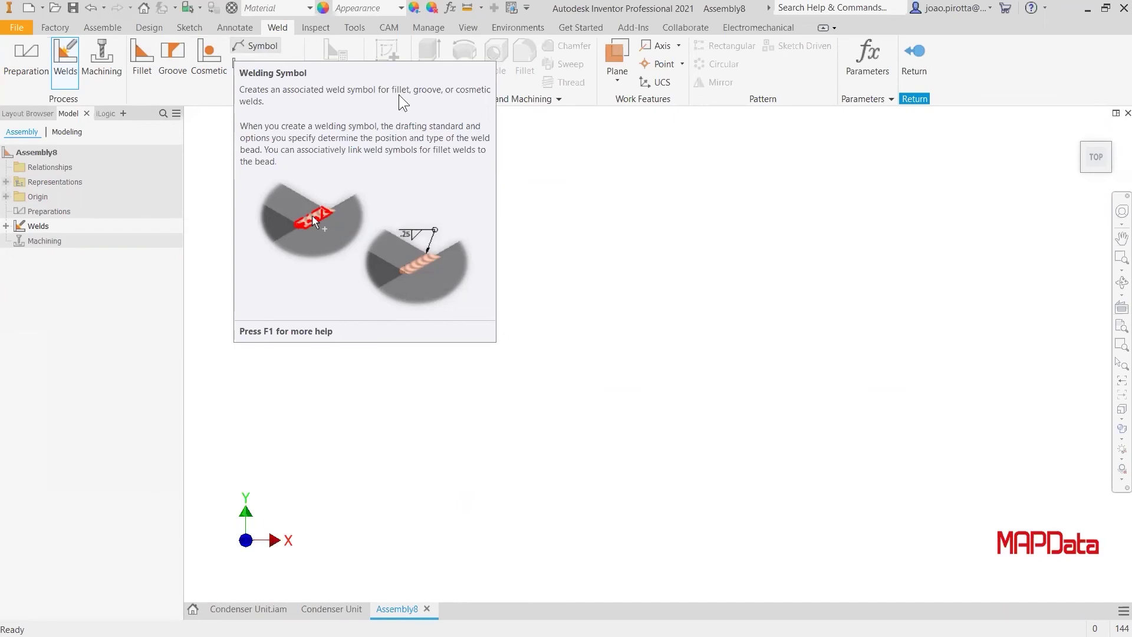
pyautogui.click(923, 65)
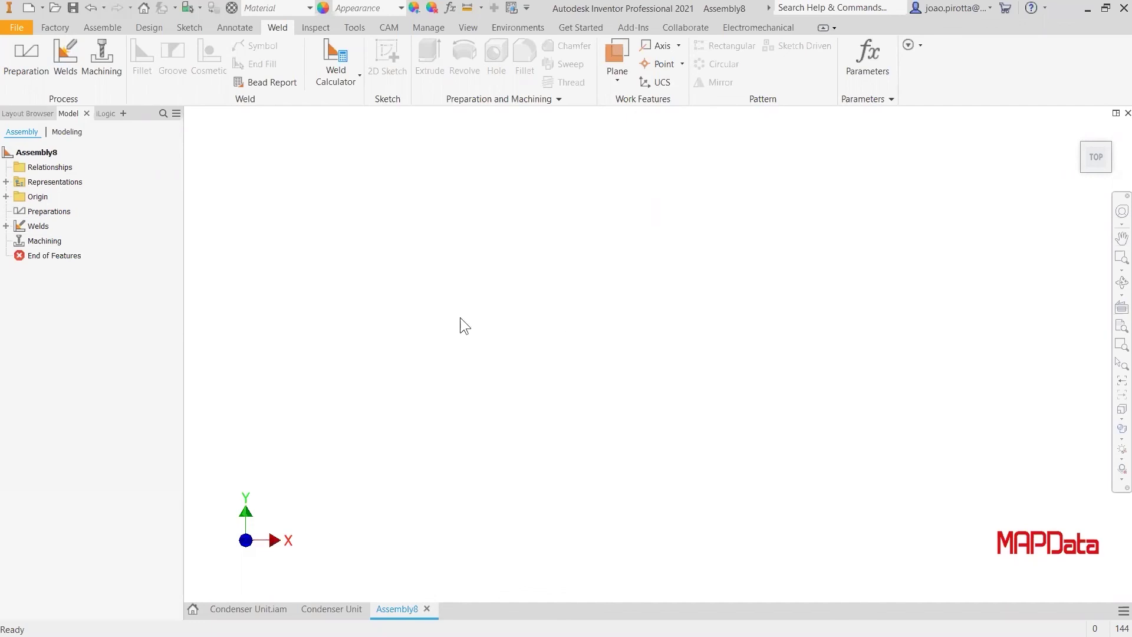
pyautogui.click(428, 608)
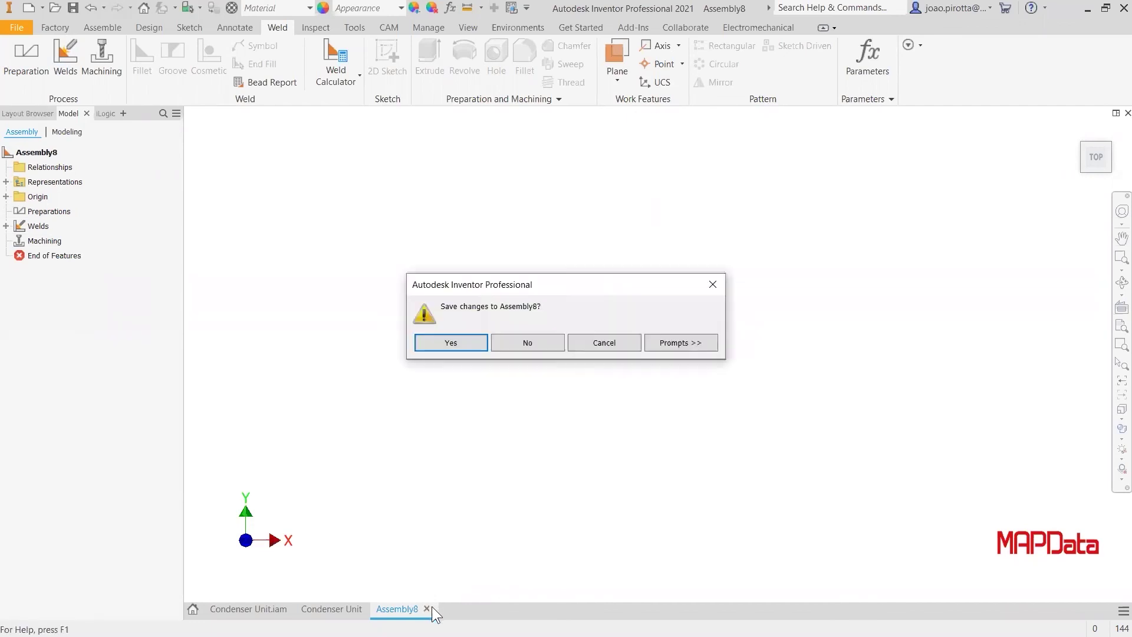
pyautogui.click(542, 345)
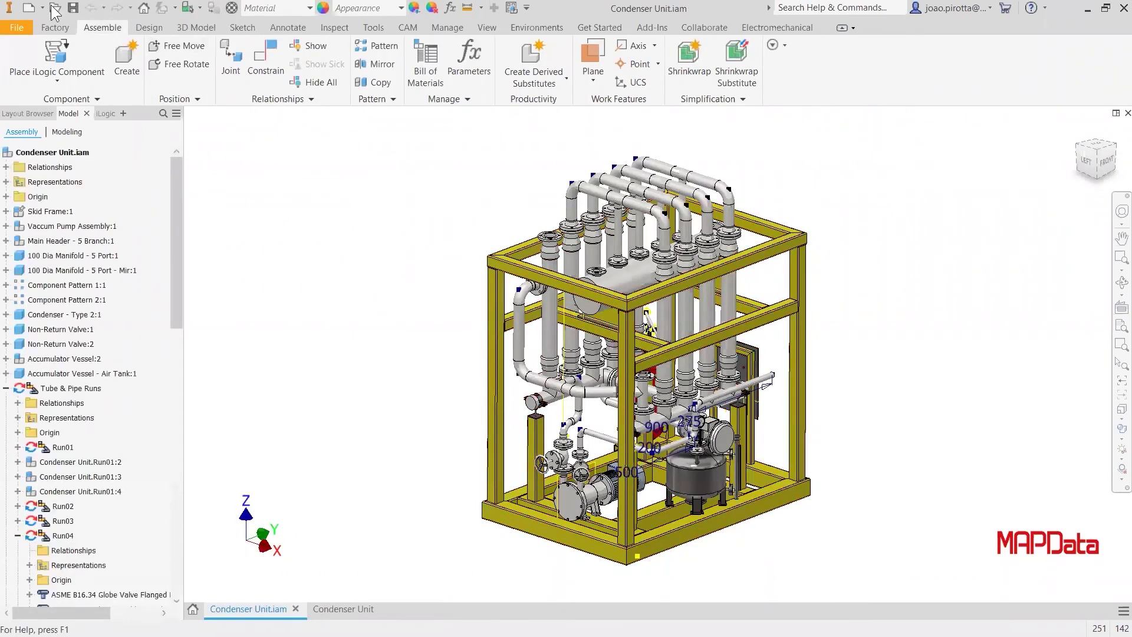
# Step: Open the 200-201s.iam weldment and activate its Welds process
pyautogui.hotkey('ctrl', 'o')
pyautogui.click(105, 165)
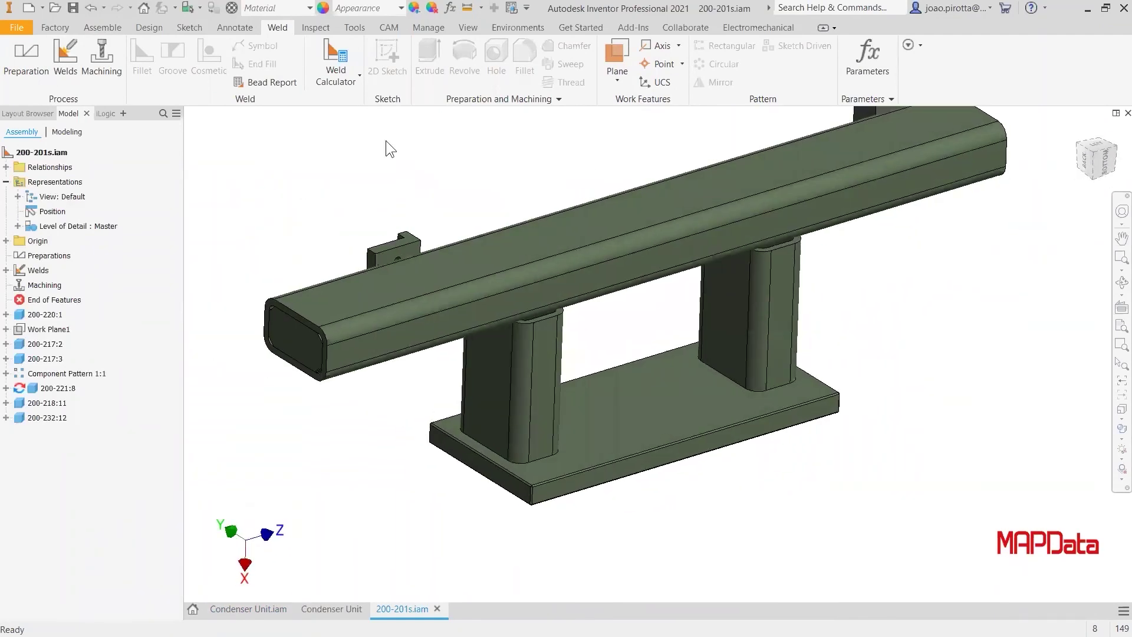
pyautogui.click(69, 59)
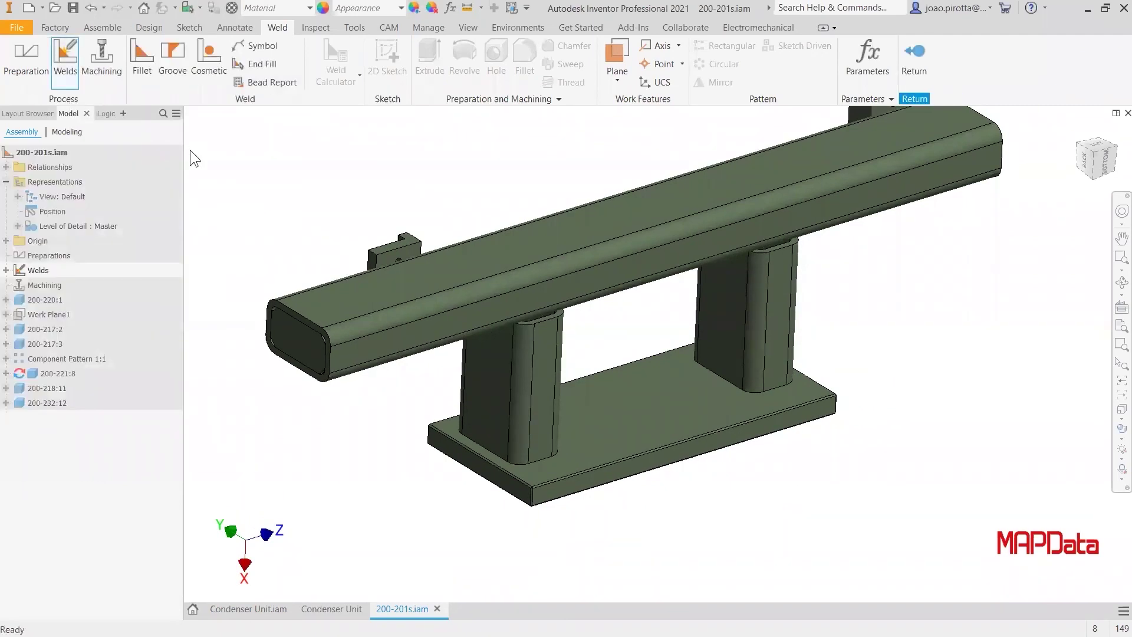
# Step: Start a fillet weld between the outer faces of one support post and the upper face of the base plate
pyautogui.click(143, 64)
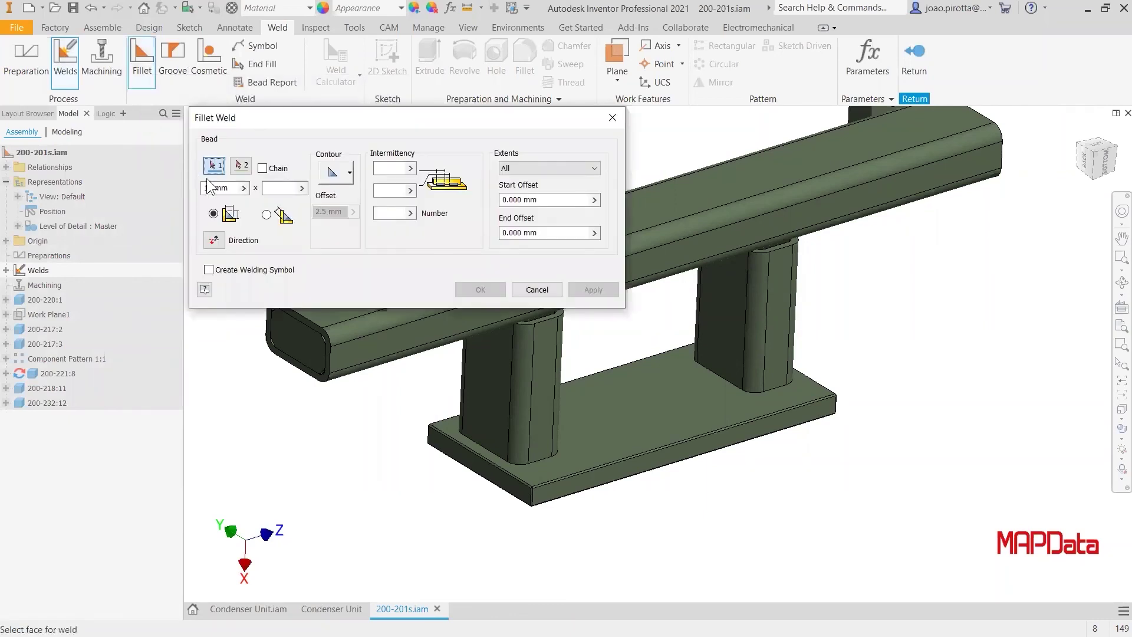
pyautogui.click(230, 188)
pyautogui.moveTo(233, 188); pyautogui.dragTo(200, 189)
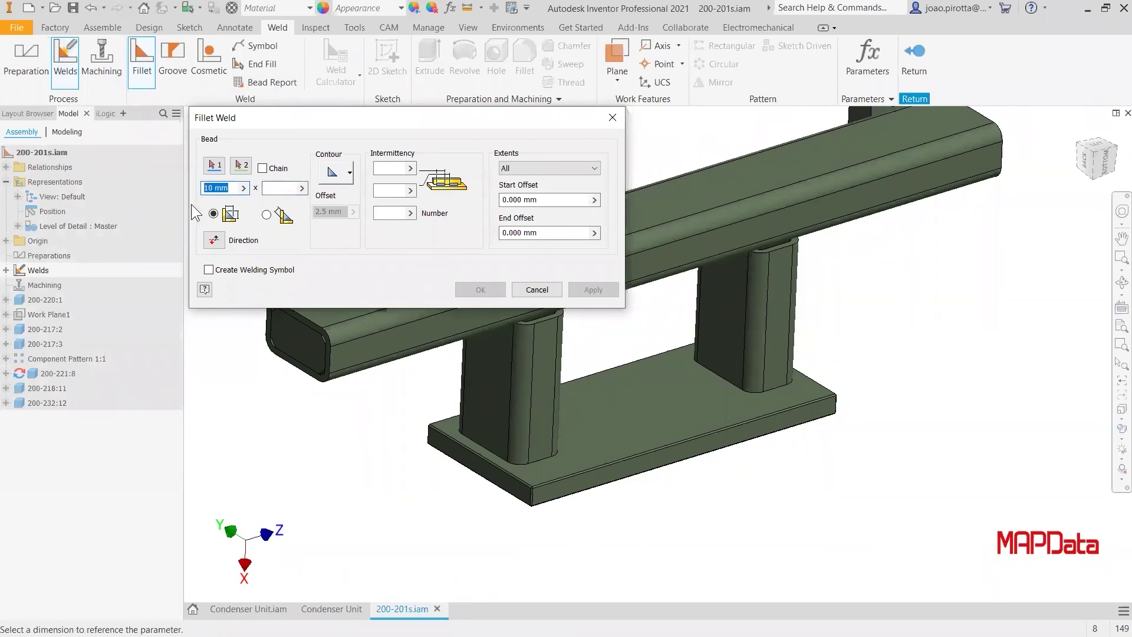
pyautogui.click(222, 168)
pyautogui.moveTo(234, 188); pyautogui.dragTo(197, 195)
pyautogui.click(221, 170)
pyautogui.scroll(3, 496, 444)
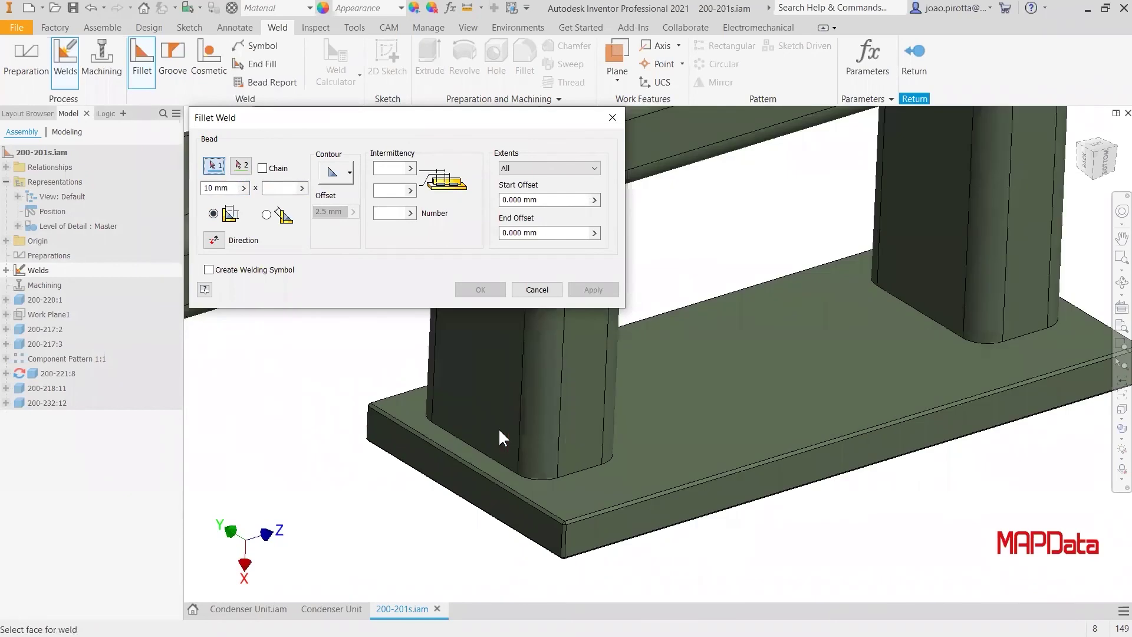
pyautogui.click(542, 469)
pyautogui.keyDown('shift'); pyautogui.moveTo(611, 411); pyautogui.dragTo(848, 404, button='middle'); pyautogui.keyUp('shift')
pyautogui.keyDown('shift'); pyautogui.moveTo(599, 300); pyautogui.dragTo(437, 347, button='middle'); pyautogui.keyUp('shift')
pyautogui.click(552, 407)
# Step: Set the fillet weld size to 2 mm and create the bead around the post
pyautogui.click(222, 188)
pyautogui.hotkey('ctrl', 'a')
pyautogui.write('2')
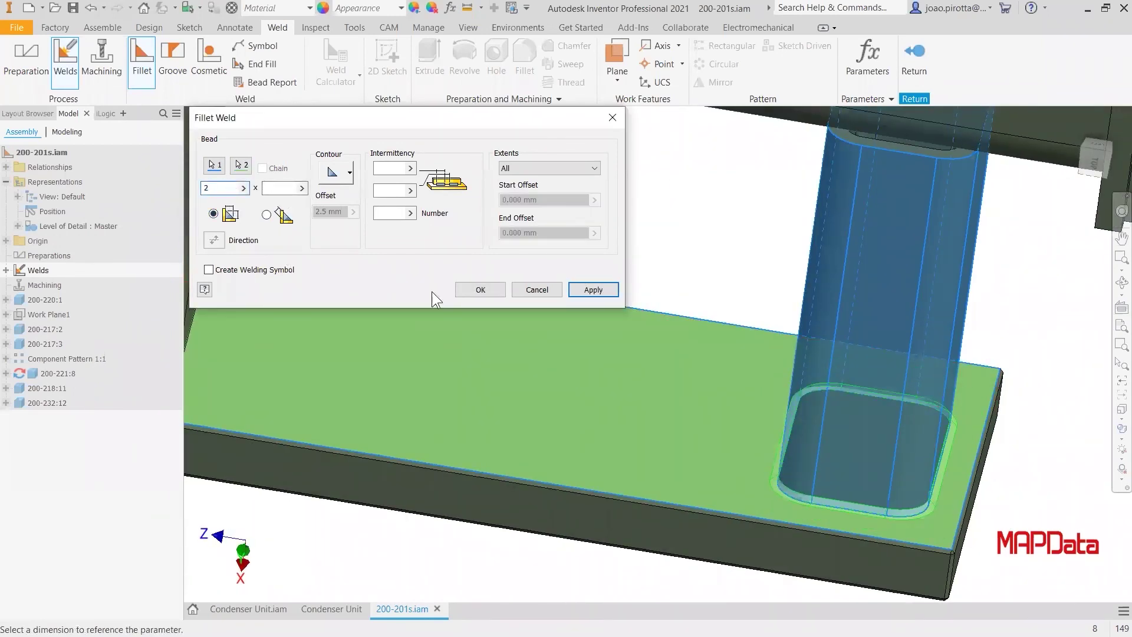
pyautogui.click(499, 291)
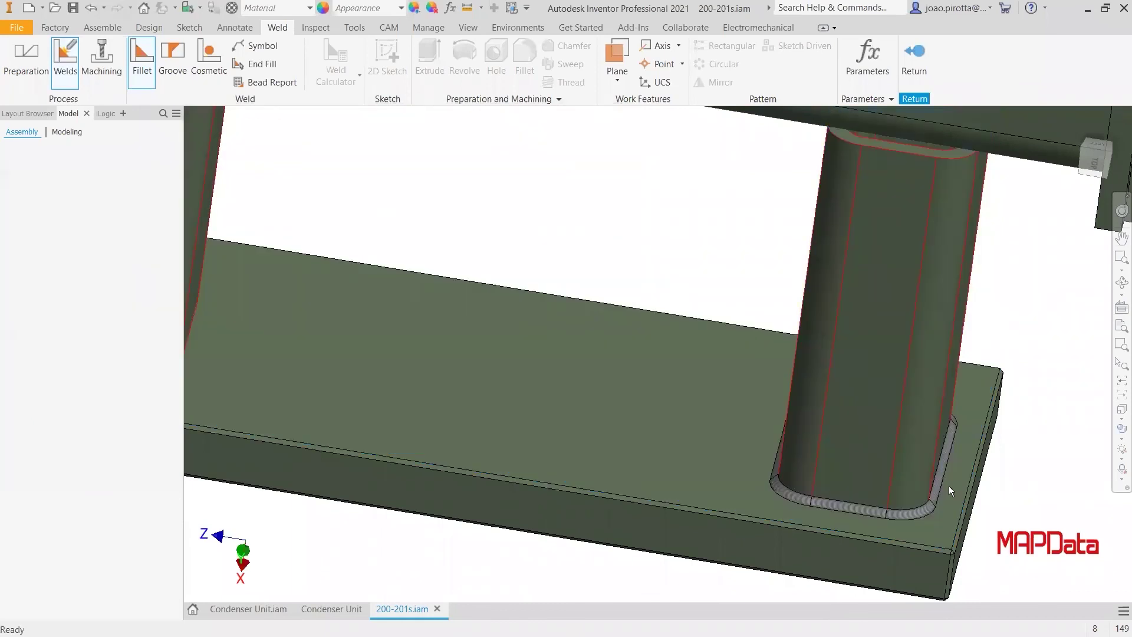
# Step: Export a weld bead report including all subassemblies to the desktop as Weld Bead Report.xls, accepting the location outside the project
pyautogui.scroll(-6, 947, 499)
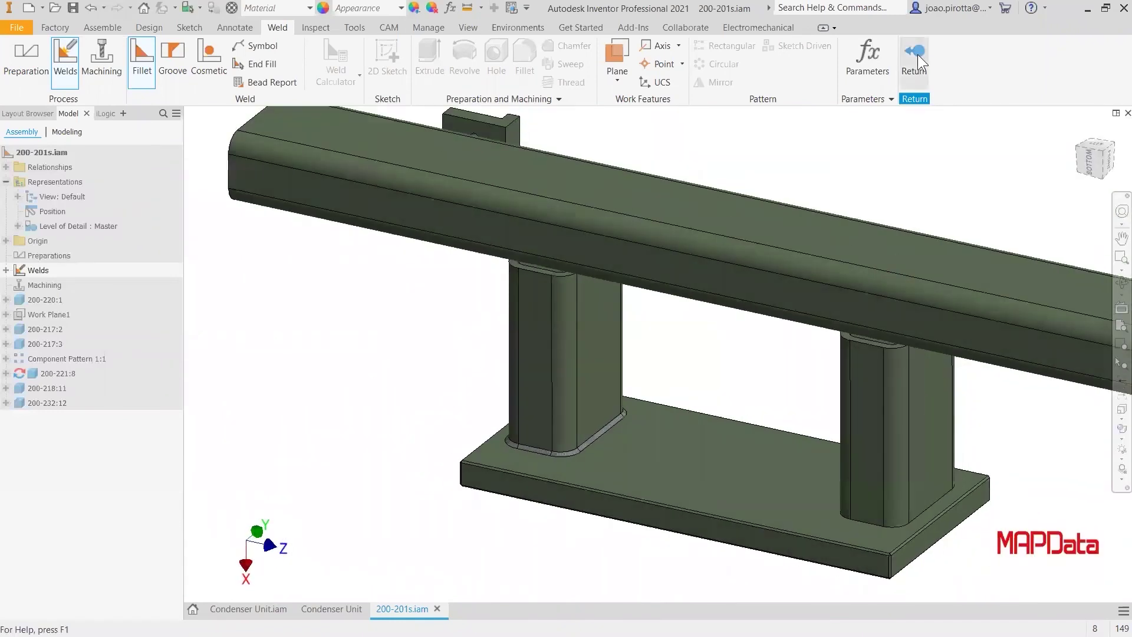
pyautogui.click(293, 80)
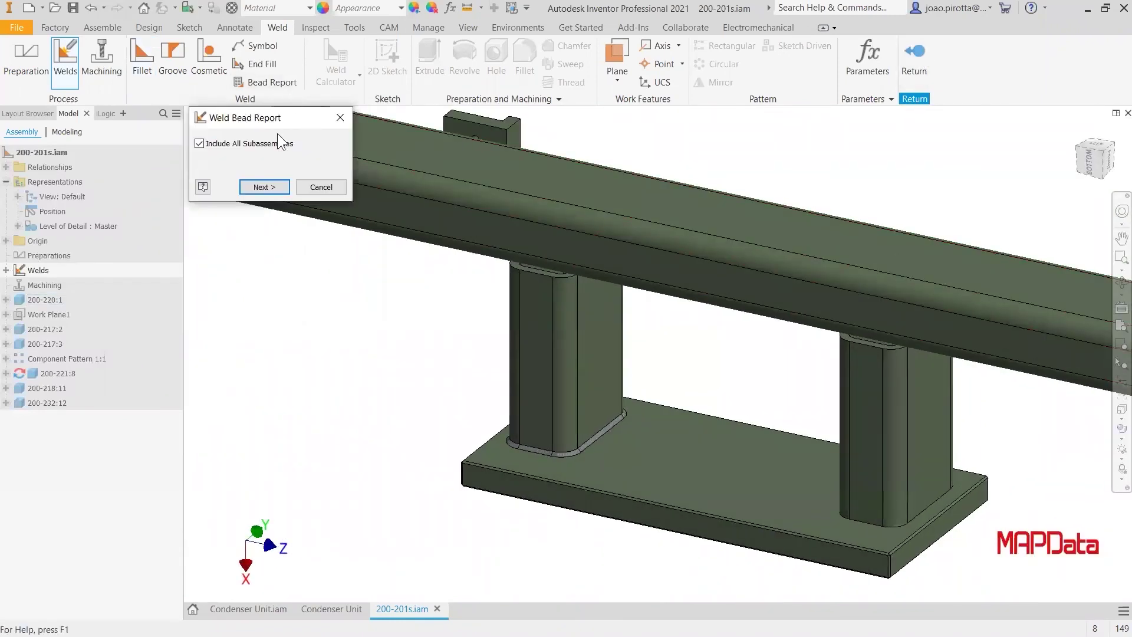
pyautogui.press('Escape')
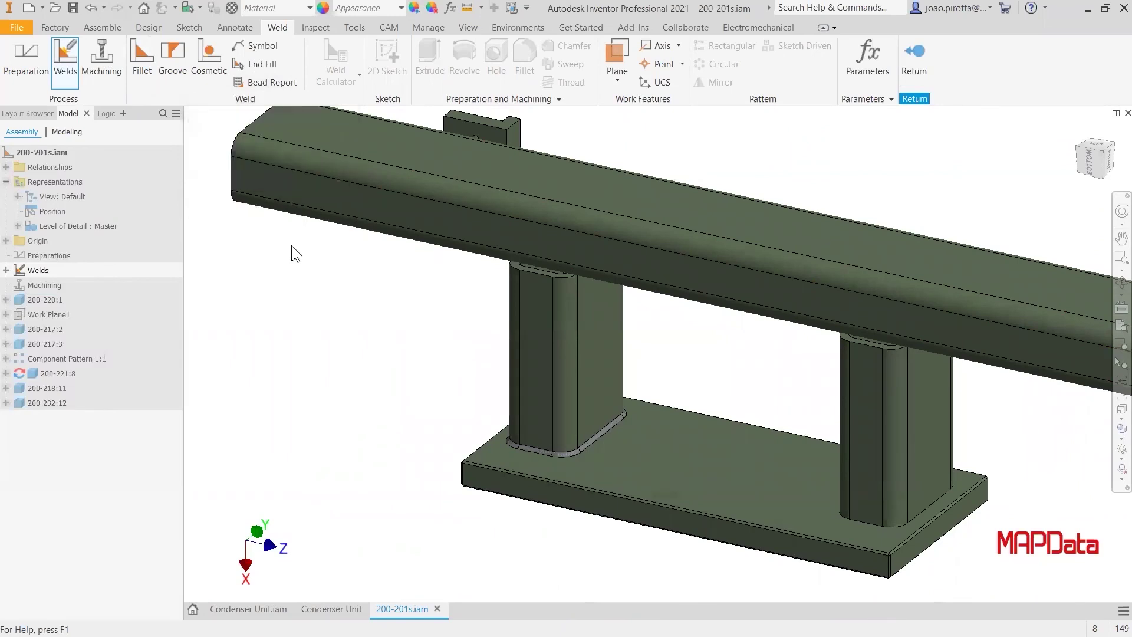
pyautogui.click(290, 70)
pyautogui.click(290, 69)
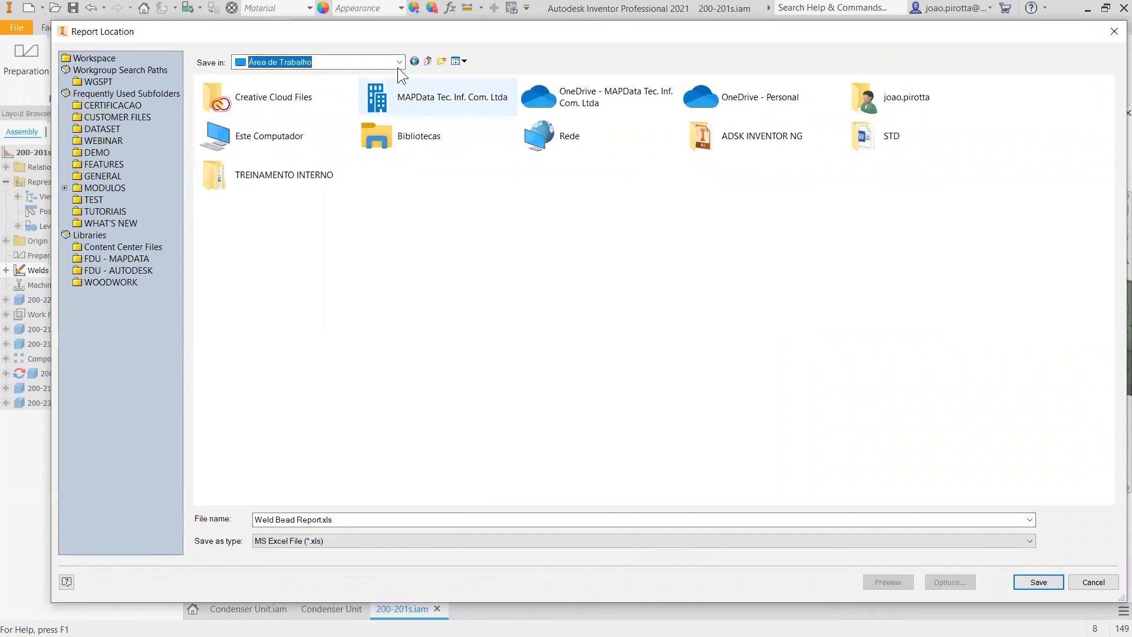
pyautogui.tripleClick(266, 518)
pyautogui.click(263, 519)
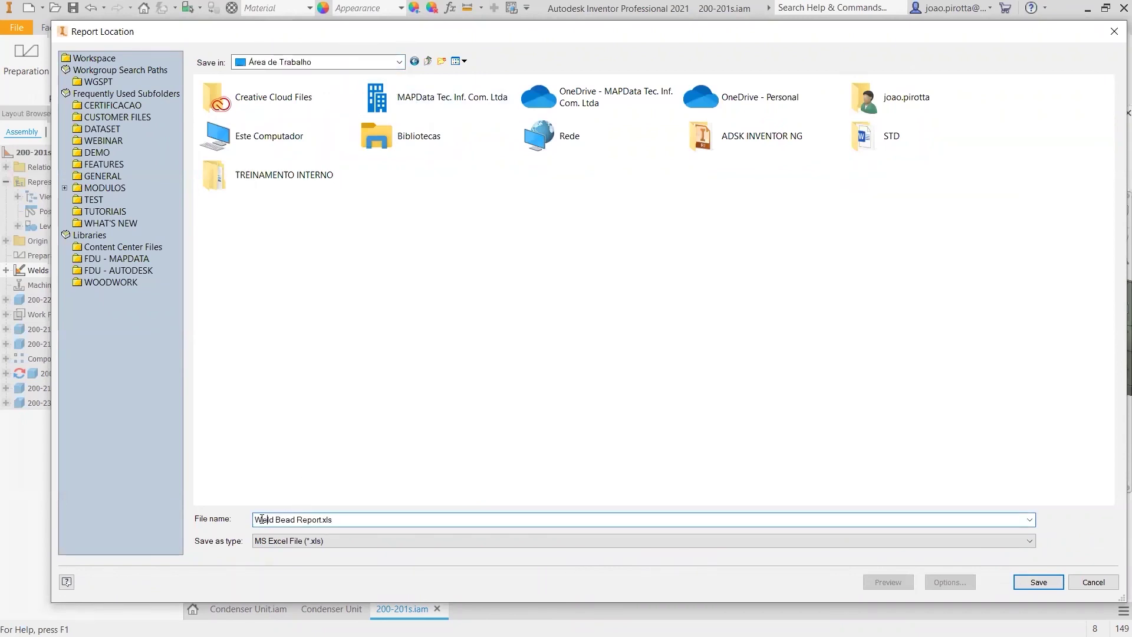
pyautogui.click(323, 541)
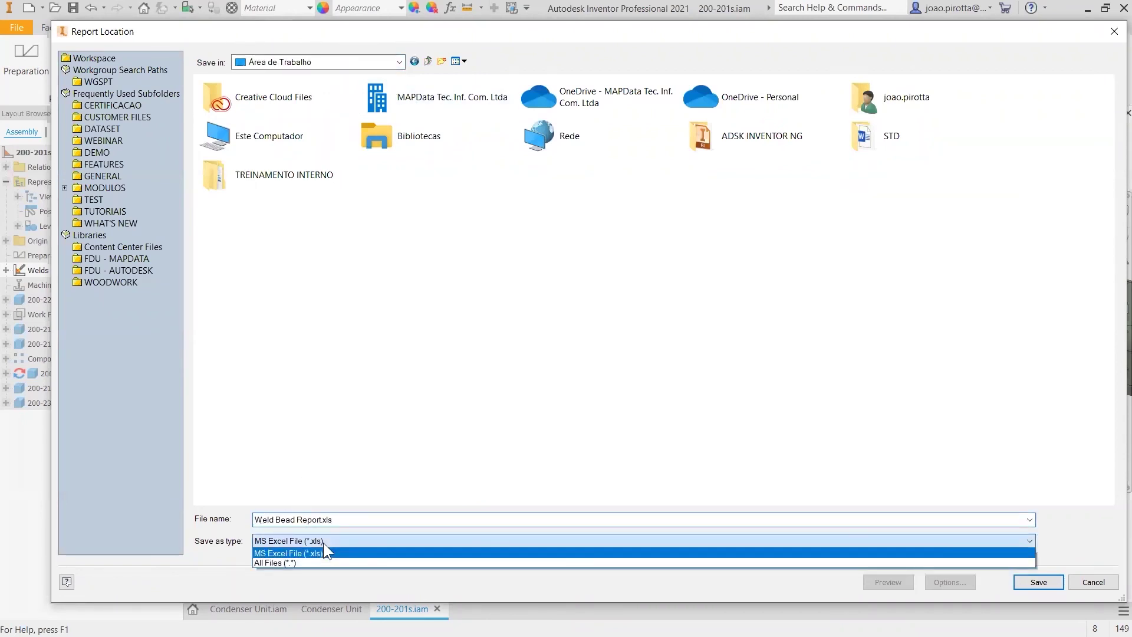
pyautogui.click(366, 448)
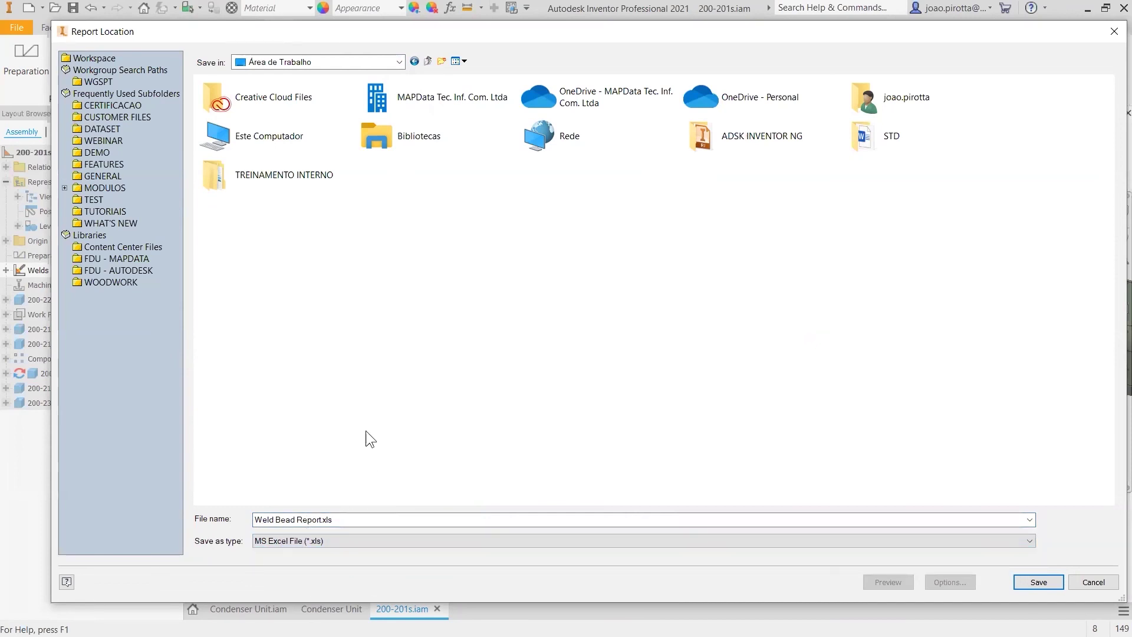
pyautogui.click(1037, 582)
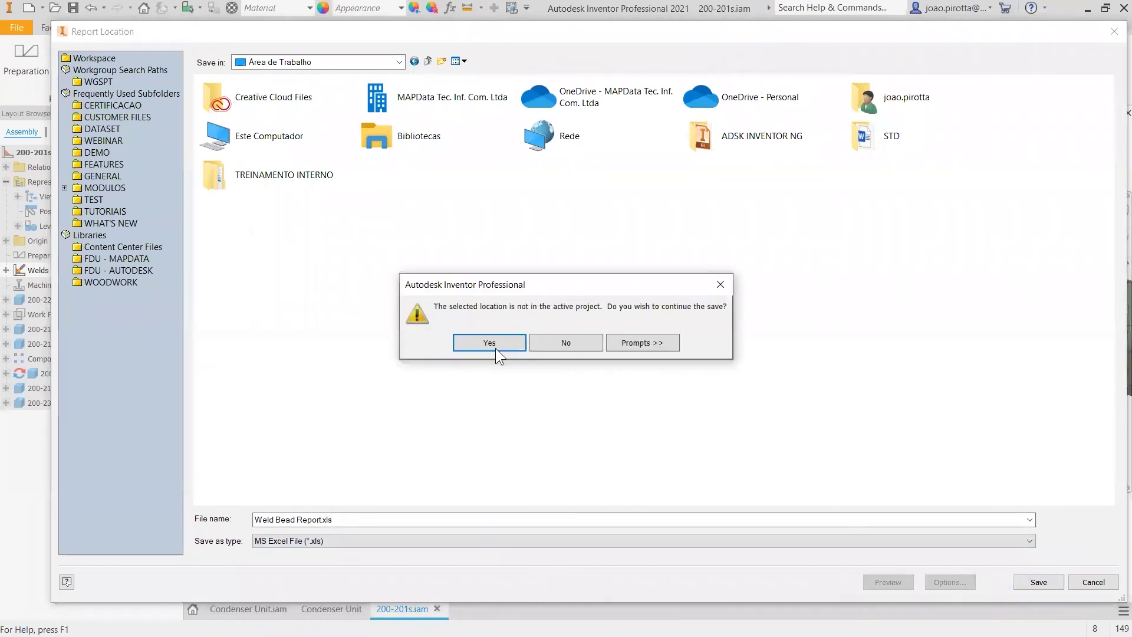
pyautogui.click(495, 347)
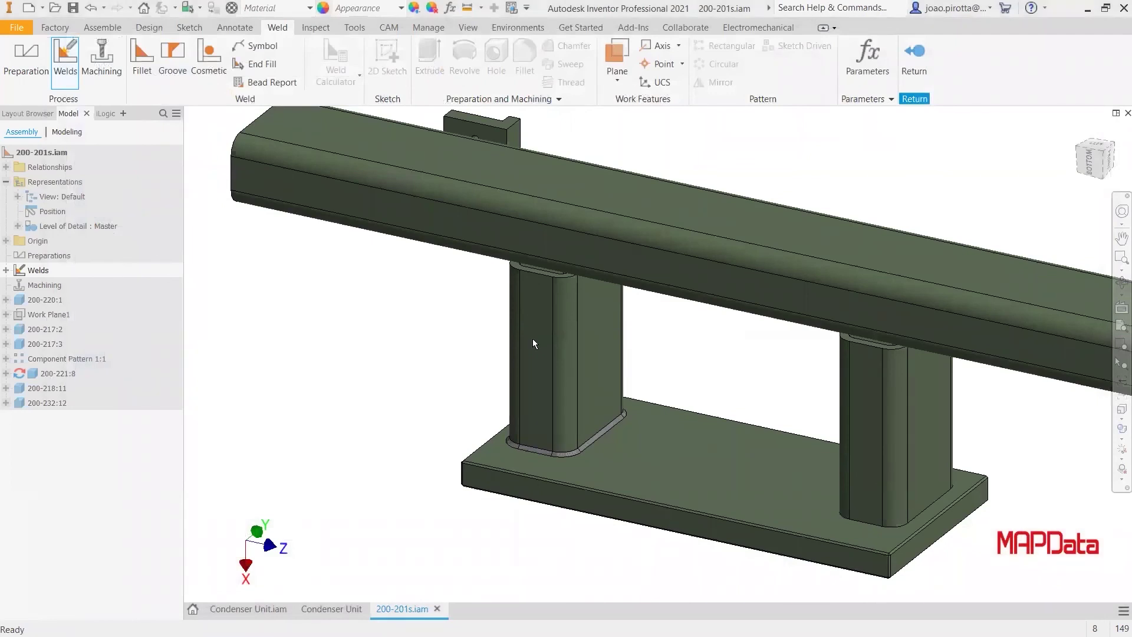
# Step: Switch to File Explorer and open Weld Bead Report.xls from the desktop folder (Área de Trabalho) in Excel
pyautogui.press('super+e')
pyautogui.press('super+Up')
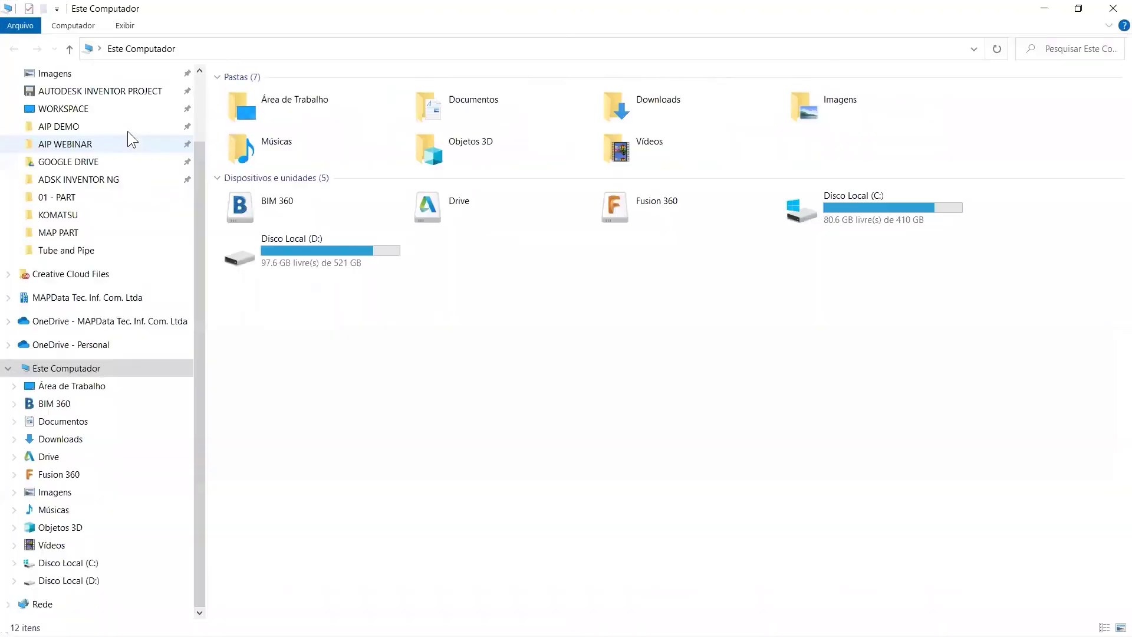
pyautogui.click(70, 103)
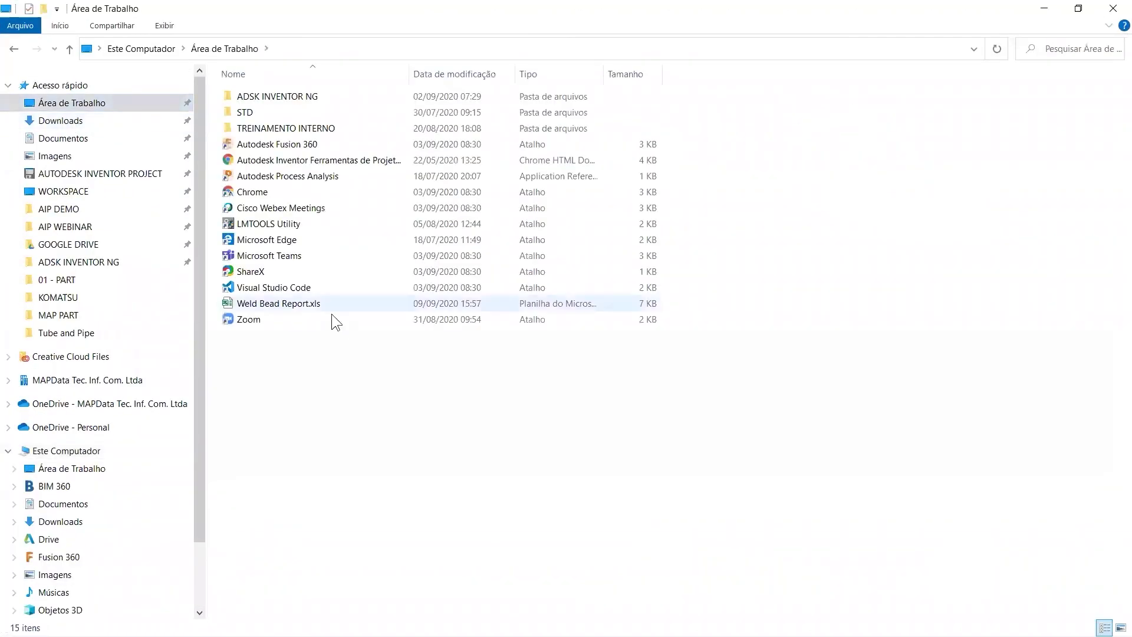
pyautogui.click(316, 303)
pyautogui.doubleClick(315, 303)
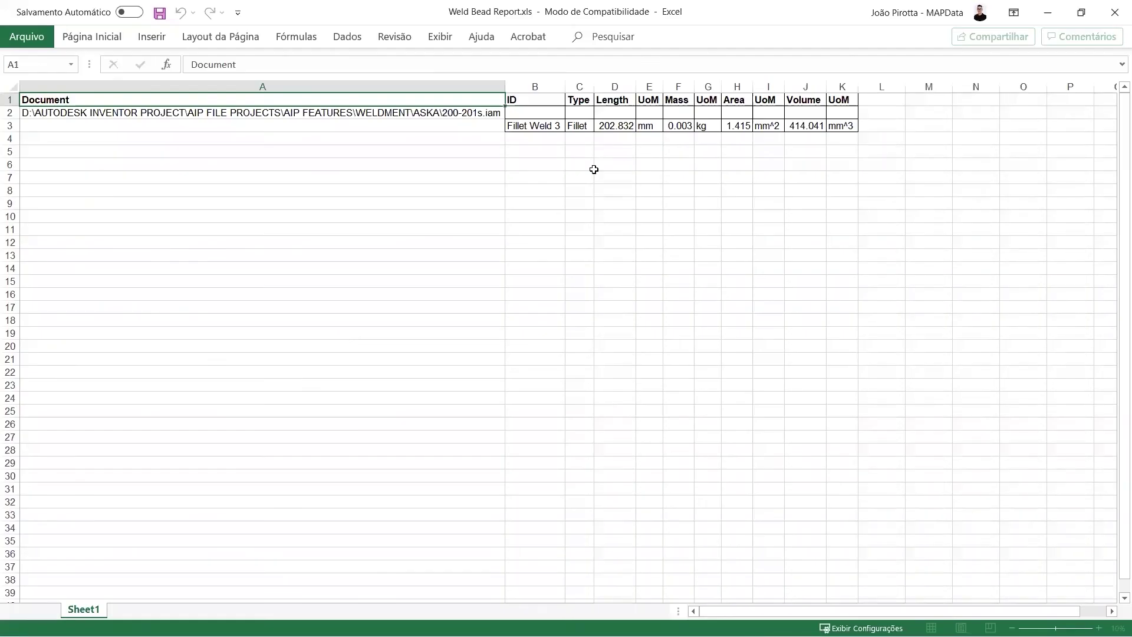
# Step: Place the report window over the model and match its bead entry to Fillet Weld 3 under Welds in Inventor
pyautogui.click(547, 127)
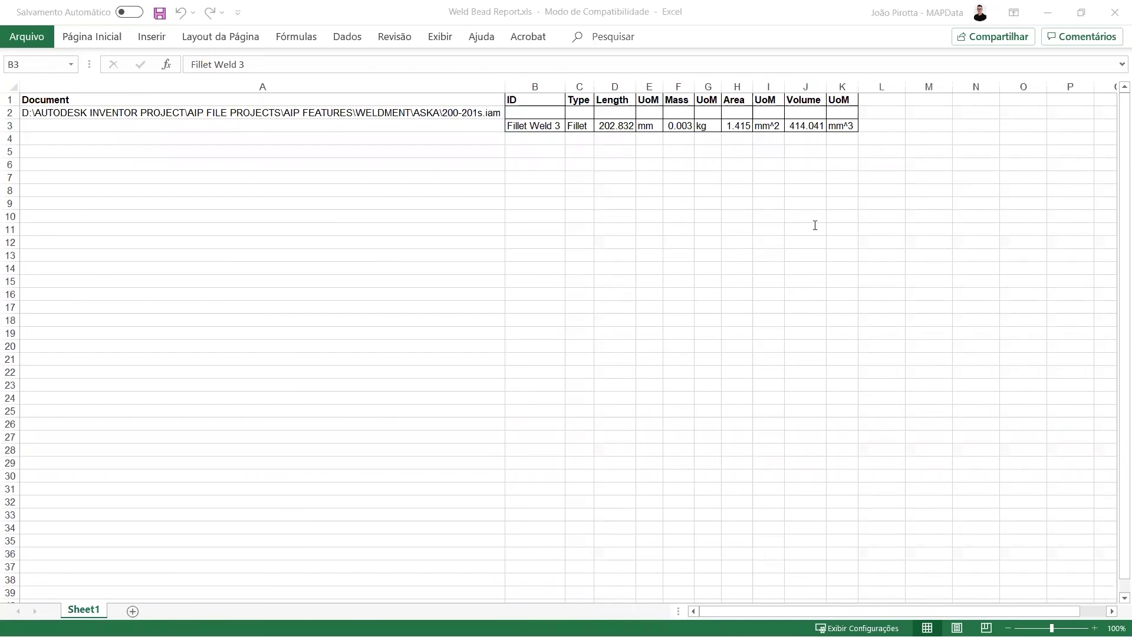
pyautogui.doubleClick(955, 13)
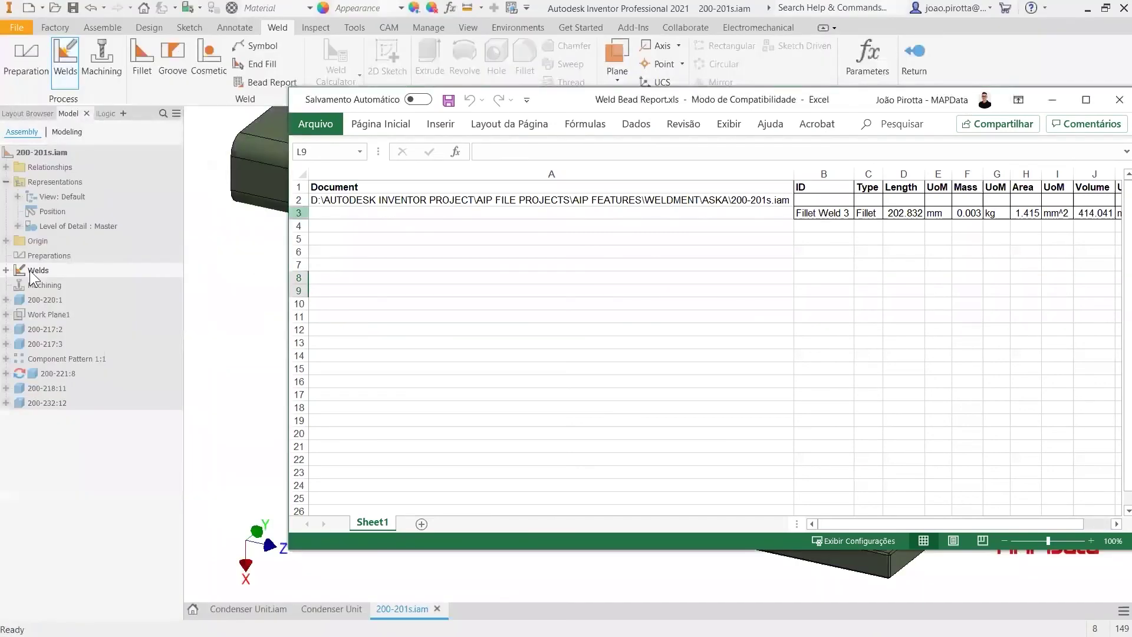
pyautogui.click(5, 275)
pyautogui.click(5, 271)
pyautogui.click(19, 284)
pyautogui.click(64, 300)
pyautogui.click(72, 299)
pyautogui.hotkey('alt', 'Tab')
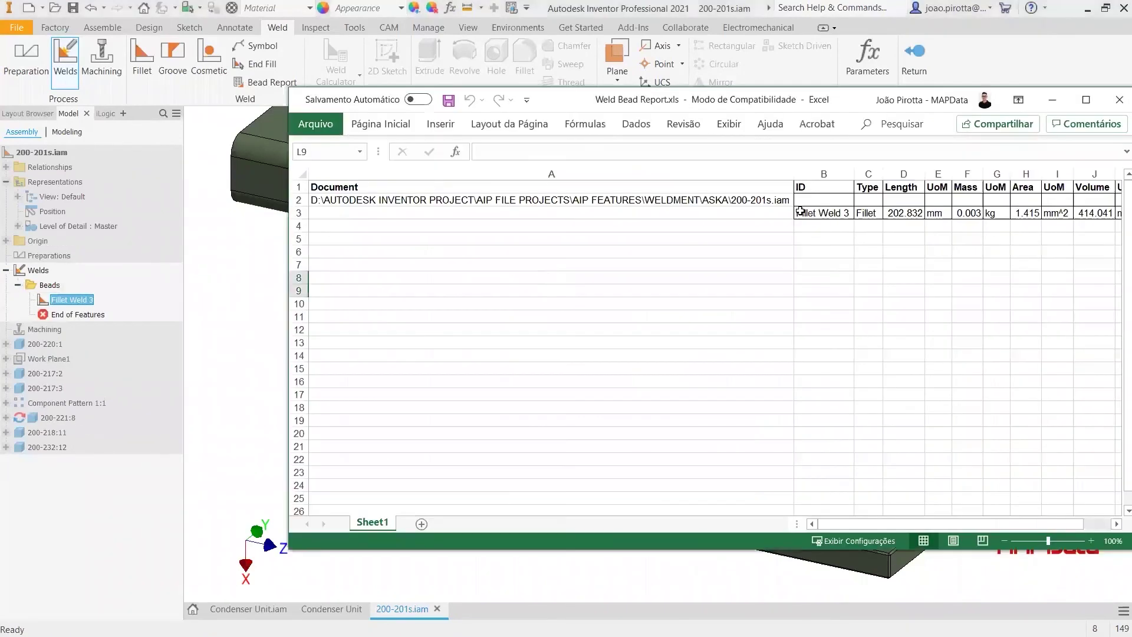
# Step: Examine the bead's ID, type, length, mass, area and volume in the report, and minimize Excel
pyautogui.click(821, 212)
pyautogui.click(870, 214)
pyautogui.click(904, 212)
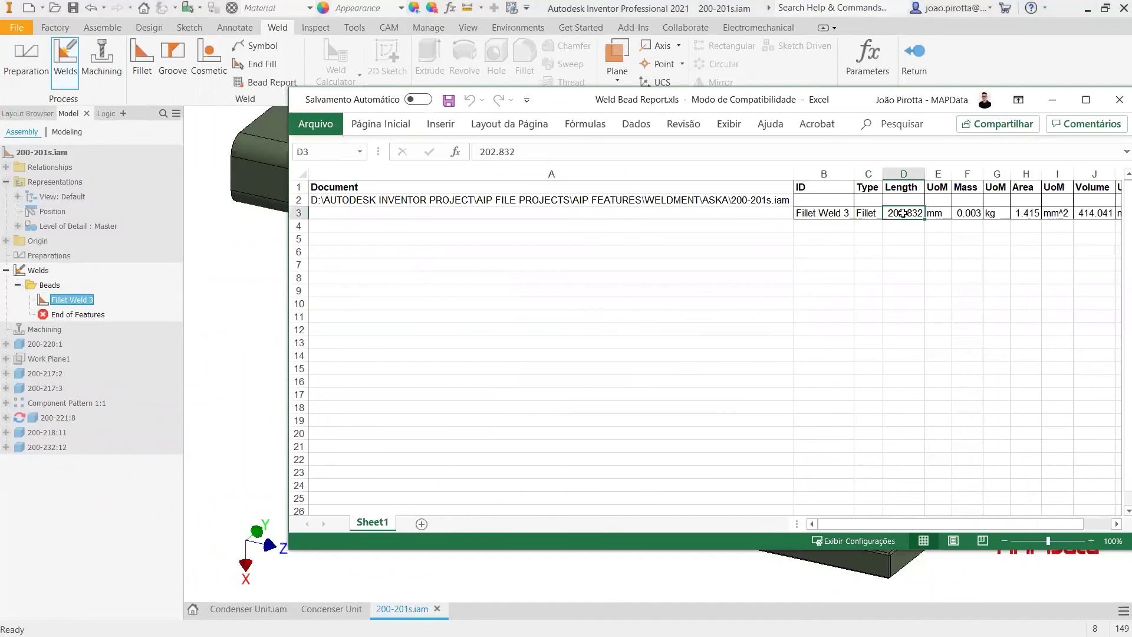
pyautogui.moveTo(915, 112); pyautogui.dragTo(786, 117)
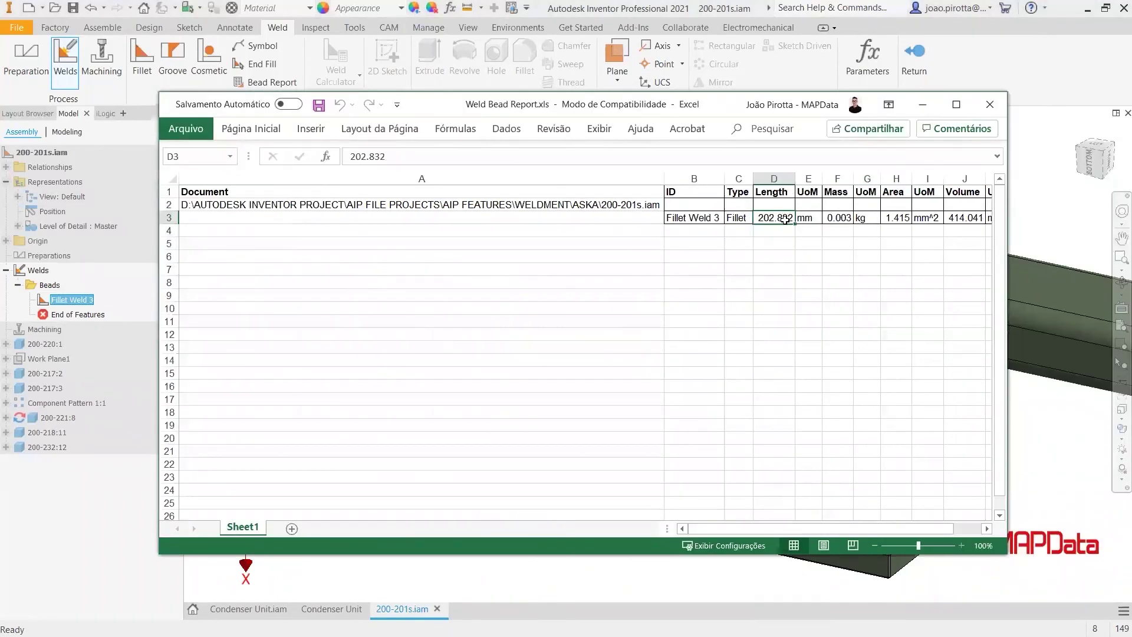
pyautogui.click(835, 218)
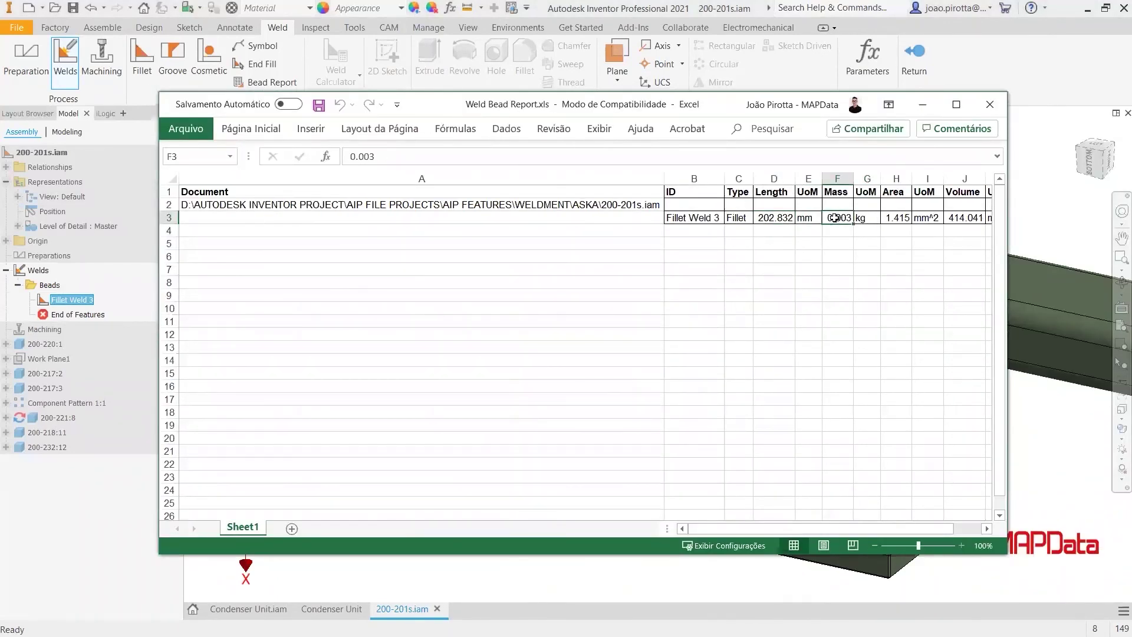
pyautogui.click(896, 218)
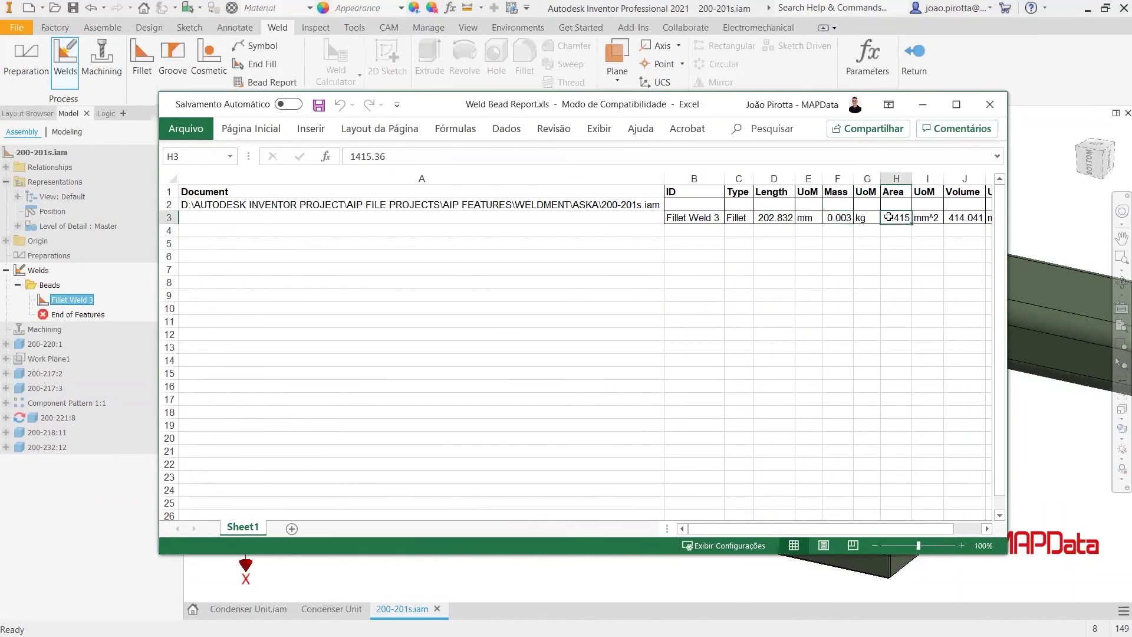
pyautogui.moveTo(839, 528); pyautogui.dragTo(791, 426)
pyautogui.moveTo(896, 530); pyautogui.dragTo(931, 491)
pyautogui.moveTo(1008, 467); pyautogui.dragTo(1063, 468)
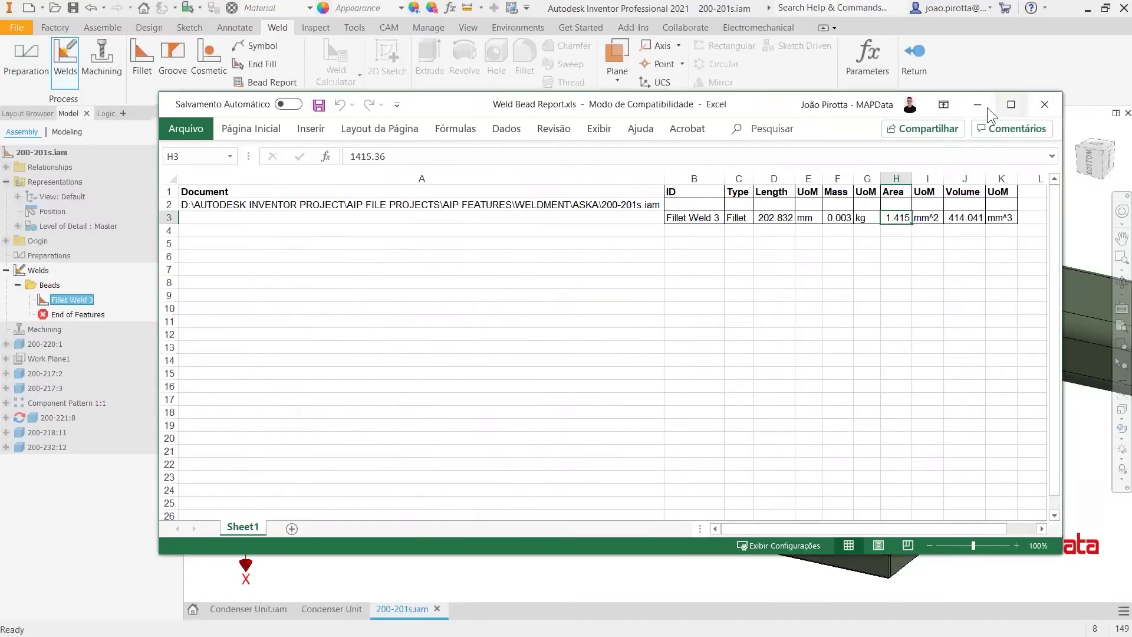
pyautogui.click(988, 109)
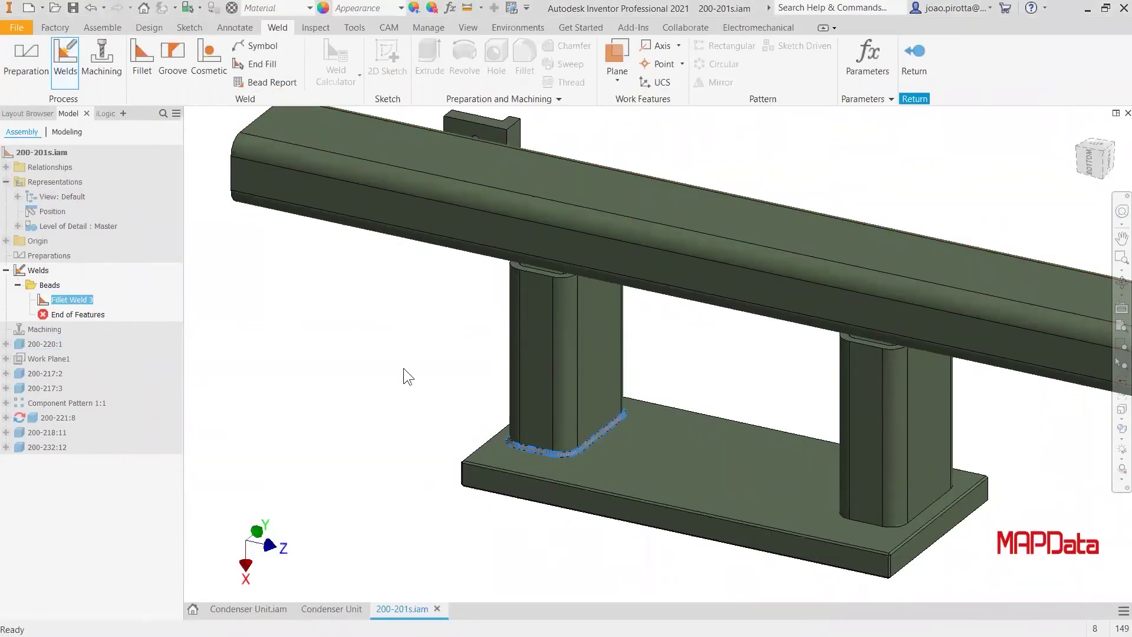
# Step: Create a groove weld between the beam's rounded corner face and the adjoining face of the end bracket, using the bracket to define the fill direction
pyautogui.click(359, 328)
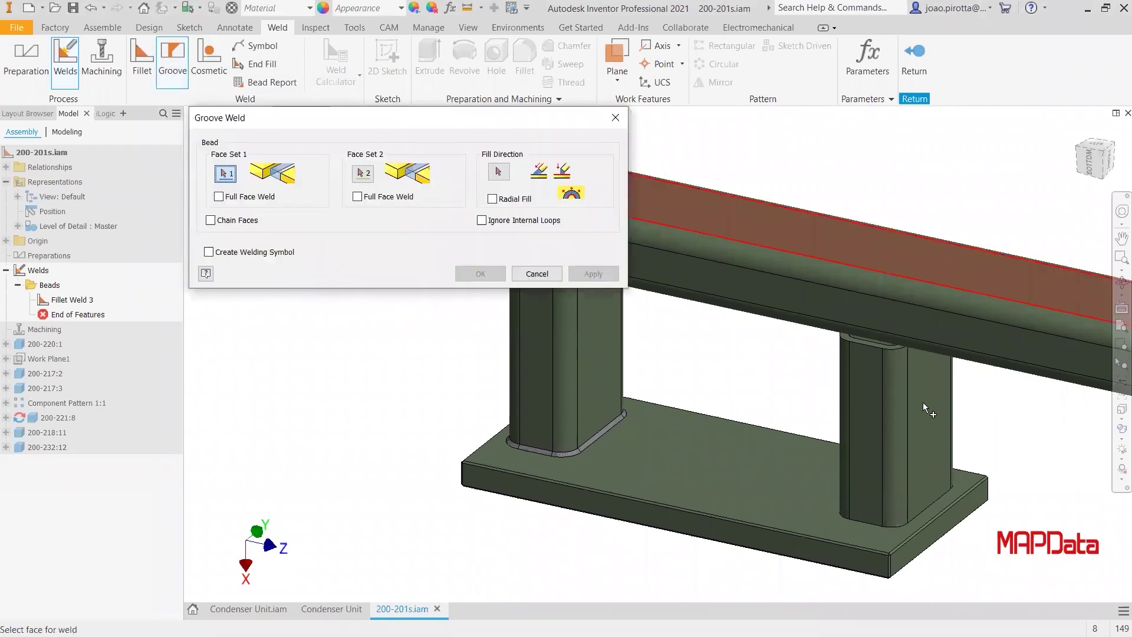
pyautogui.scroll(-5, 712, 283)
pyautogui.scroll(3, 748, 383)
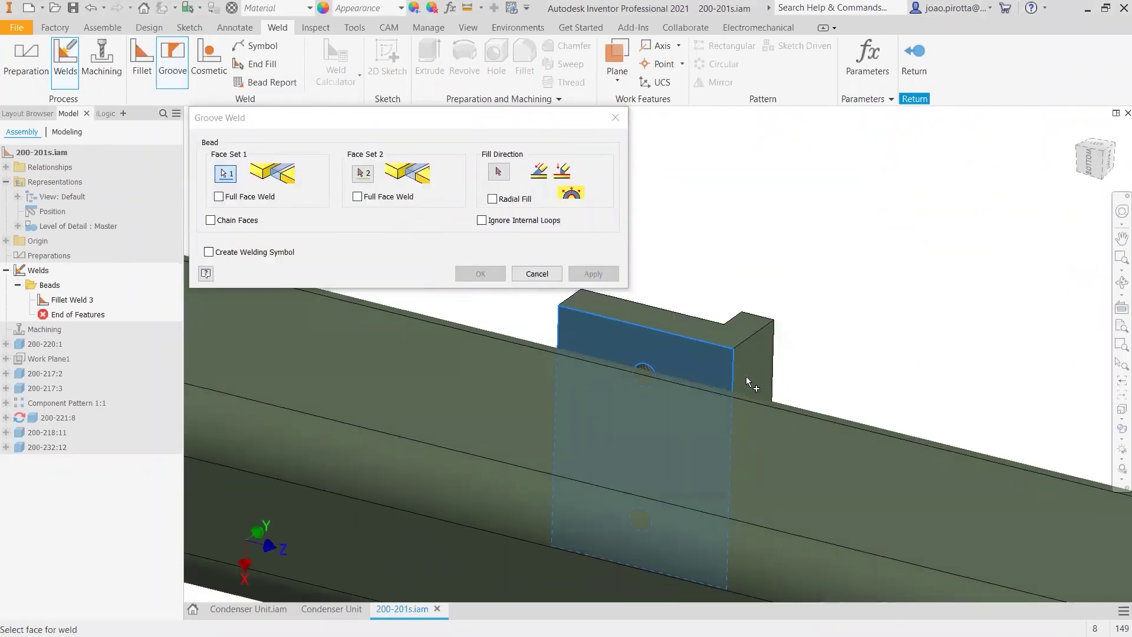
pyautogui.keyDown('shift'); pyautogui.moveTo(747, 384); pyautogui.dragTo(694, 439, button='middle'); pyautogui.keyUp('shift')
pyautogui.click(696, 442)
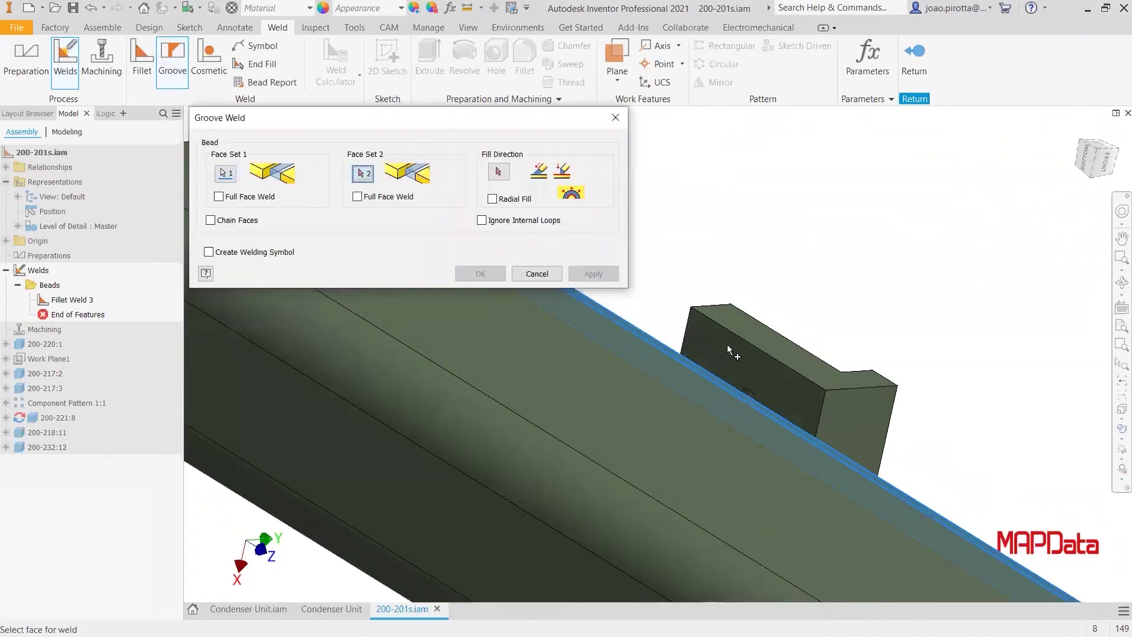
pyautogui.click(720, 353)
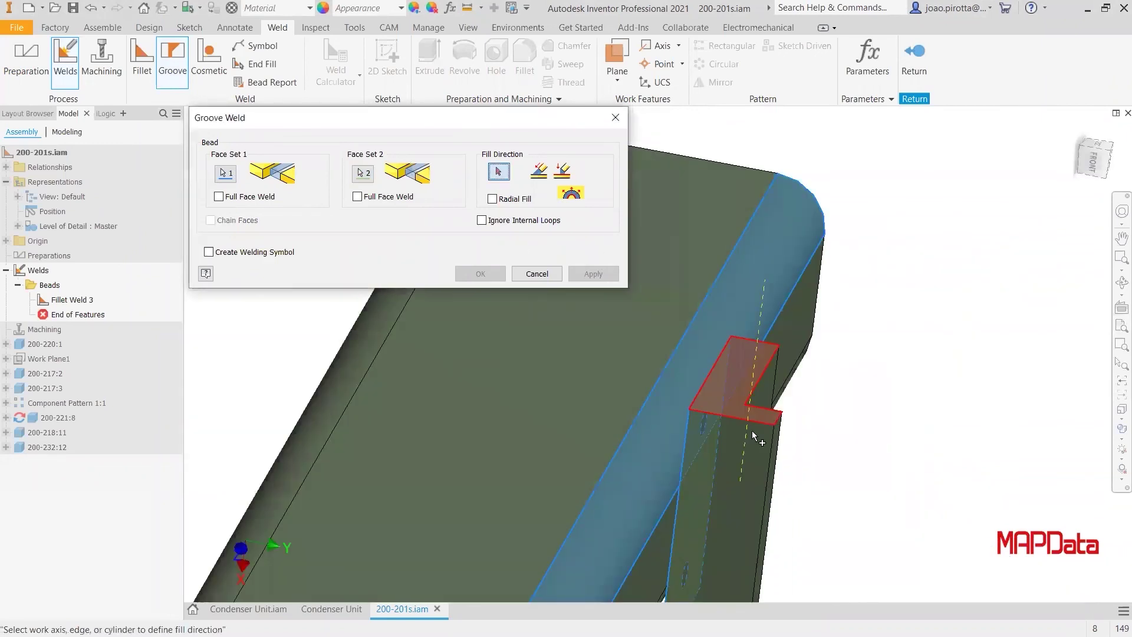
pyautogui.click(751, 425)
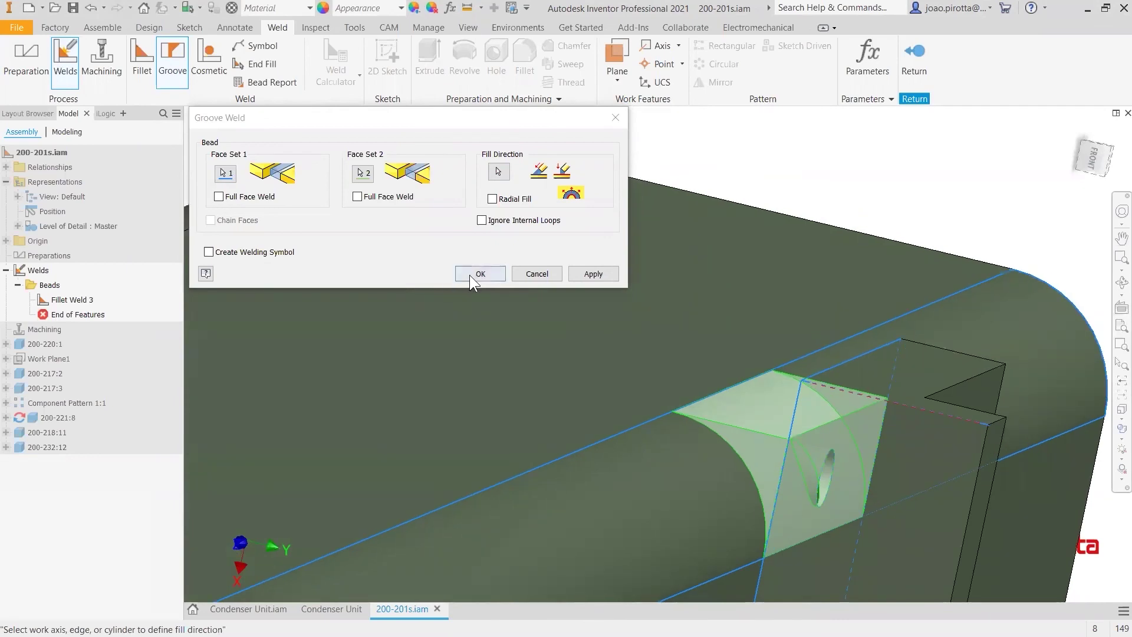
pyautogui.click(479, 274)
pyautogui.scroll(5, 560, 293)
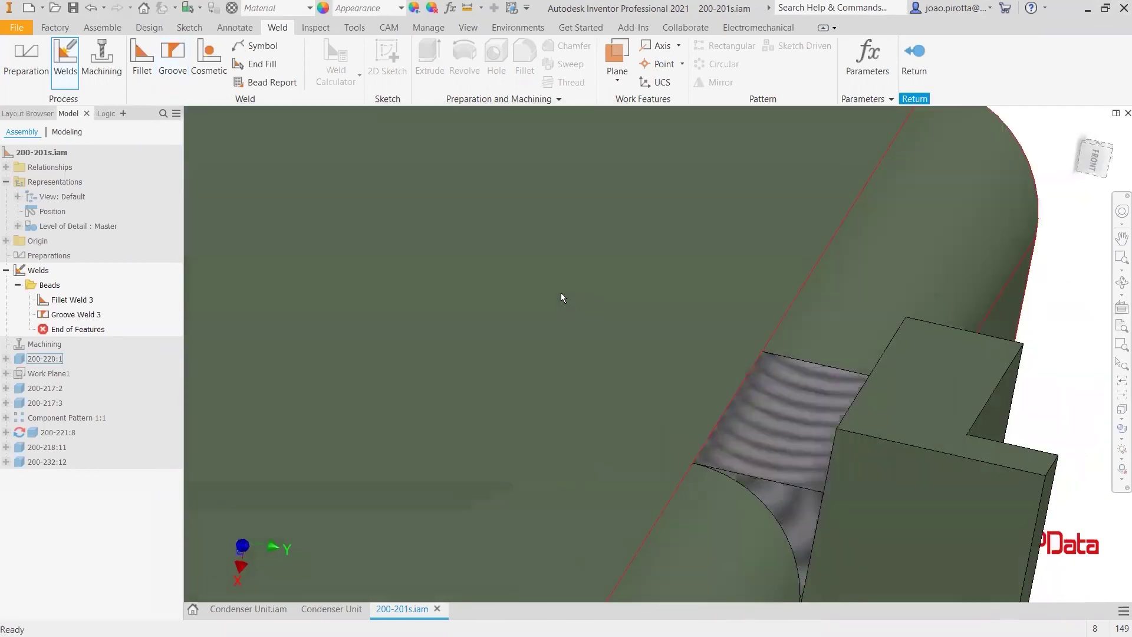
pyautogui.scroll(-5, 398, 189)
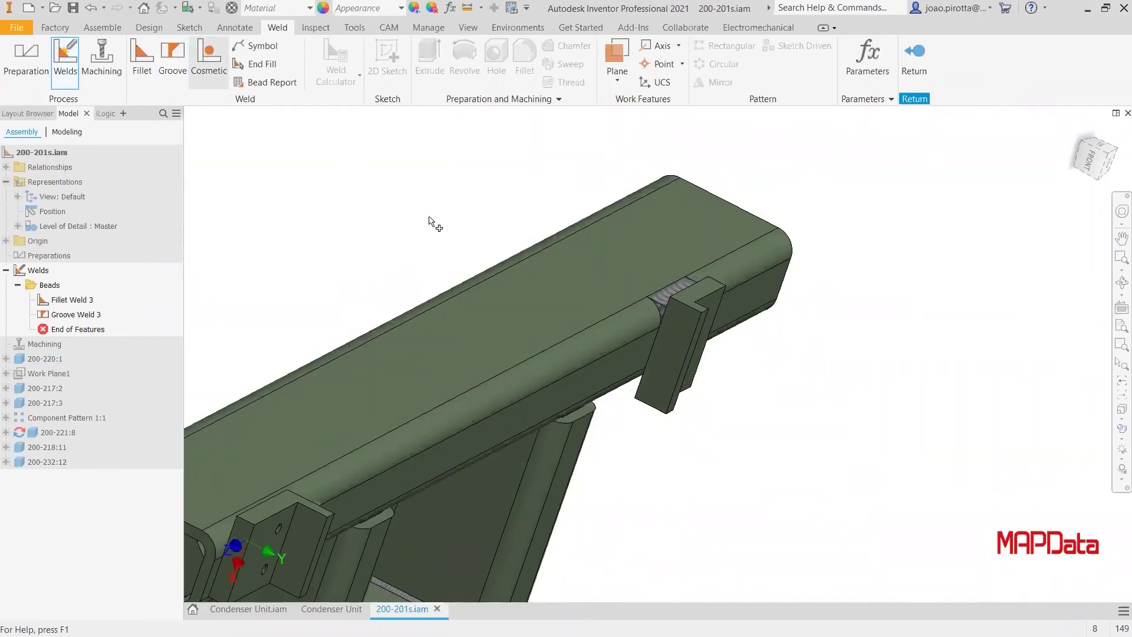
# Step: Start a cosmetic weld in Chain mode and select the inner edge chain around the beam's end opening
pyautogui.scroll(-5, 505, 280)
pyautogui.scroll(2, 553, 430)
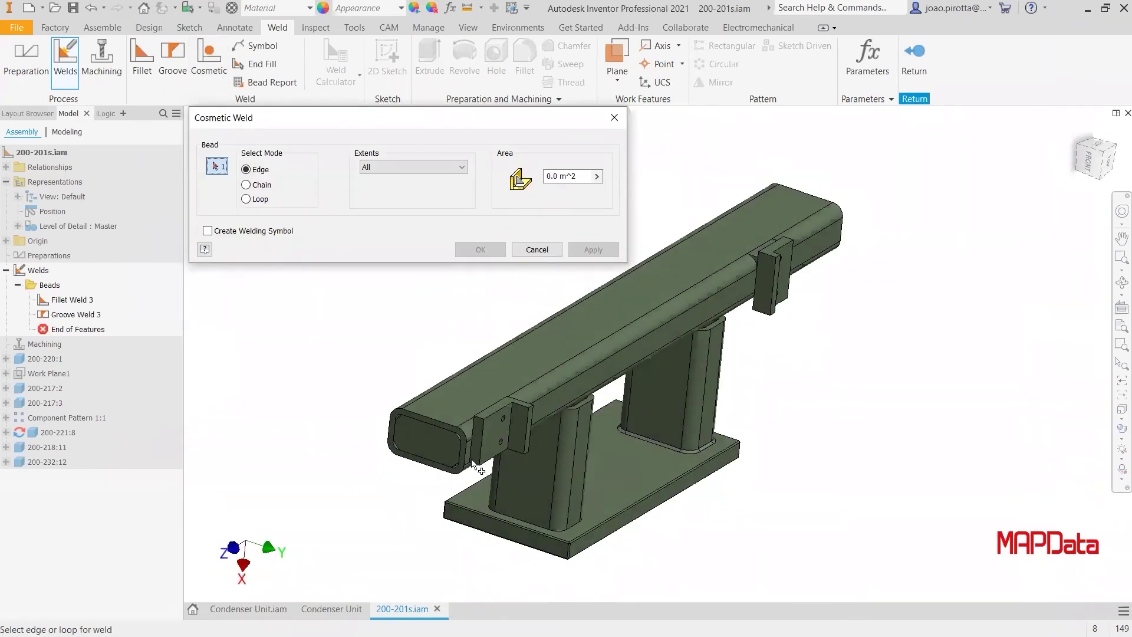
pyautogui.scroll(5, 540, 434)
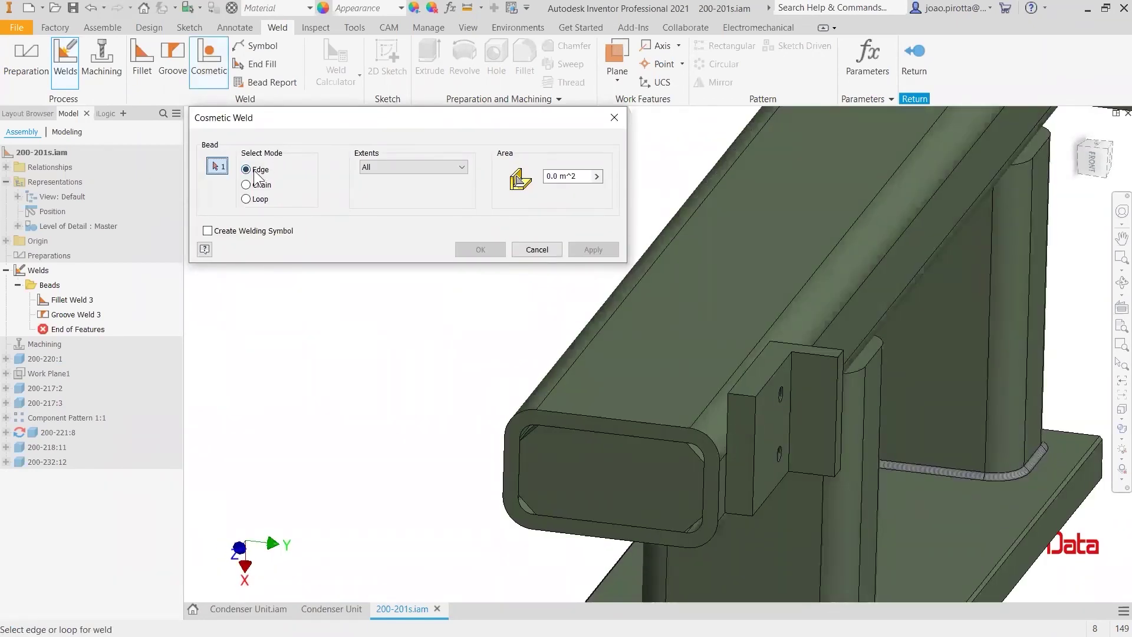
pyautogui.click(260, 185)
pyautogui.click(271, 200)
pyautogui.click(251, 171)
pyautogui.click(260, 185)
pyautogui.click(598, 425)
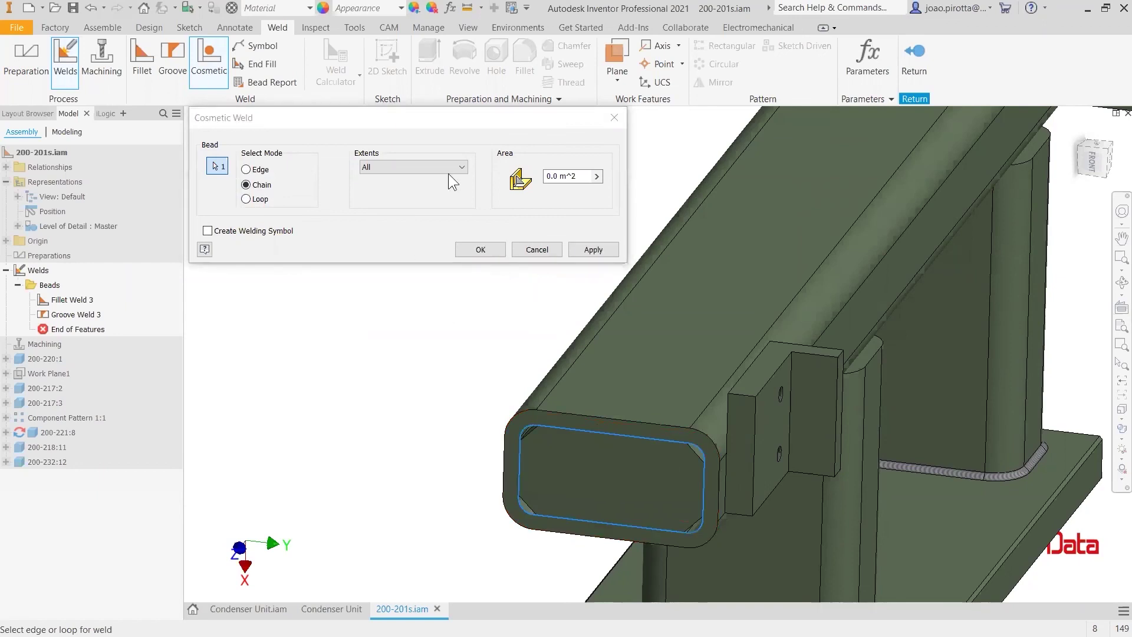
# Step: Set the cosmetic weld's area to 2 mm^2 and create the bead
pyautogui.click(559, 175)
pyautogui.press('BackSpace')
pyautogui.press('BackSpace')
pyautogui.press('BackSpace')
pyautogui.write('2 ')
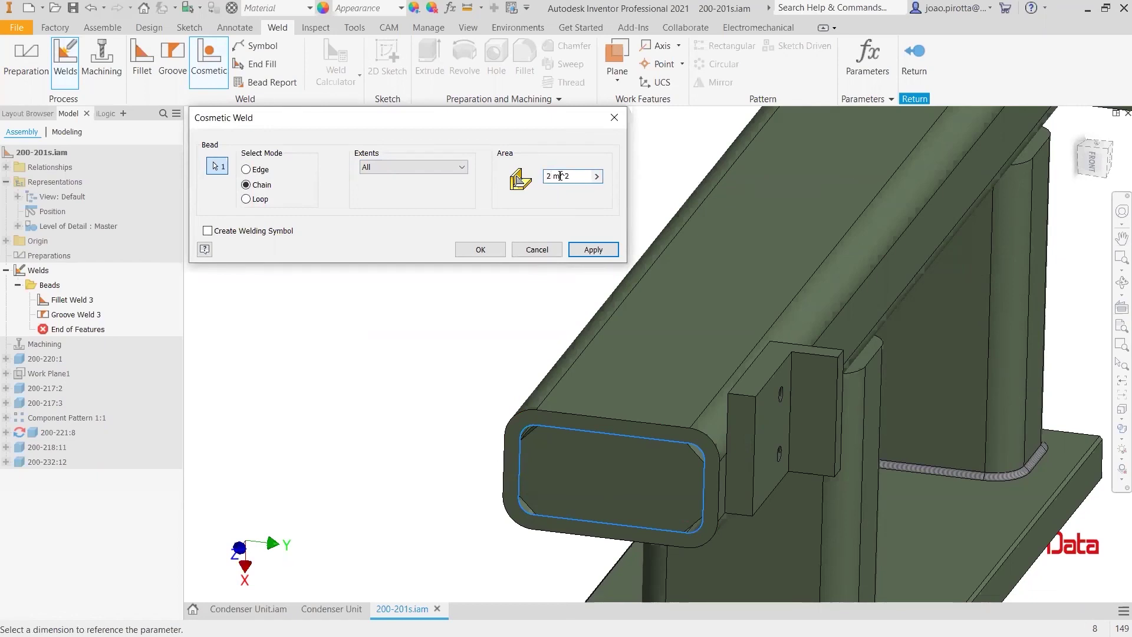
pyautogui.write('m')
pyautogui.click(480, 249)
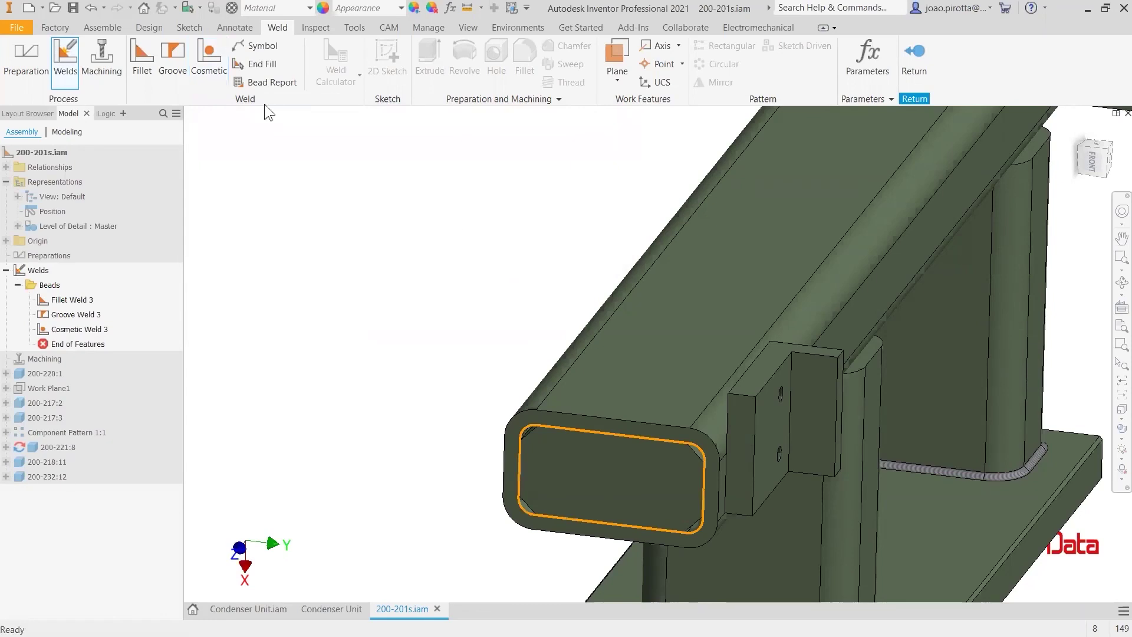
# Step: Export a weld bead report including all subassemblies to the desktop (Área de Trabalho) as 1.xls, accepting the location outside the project
pyautogui.click(261, 80)
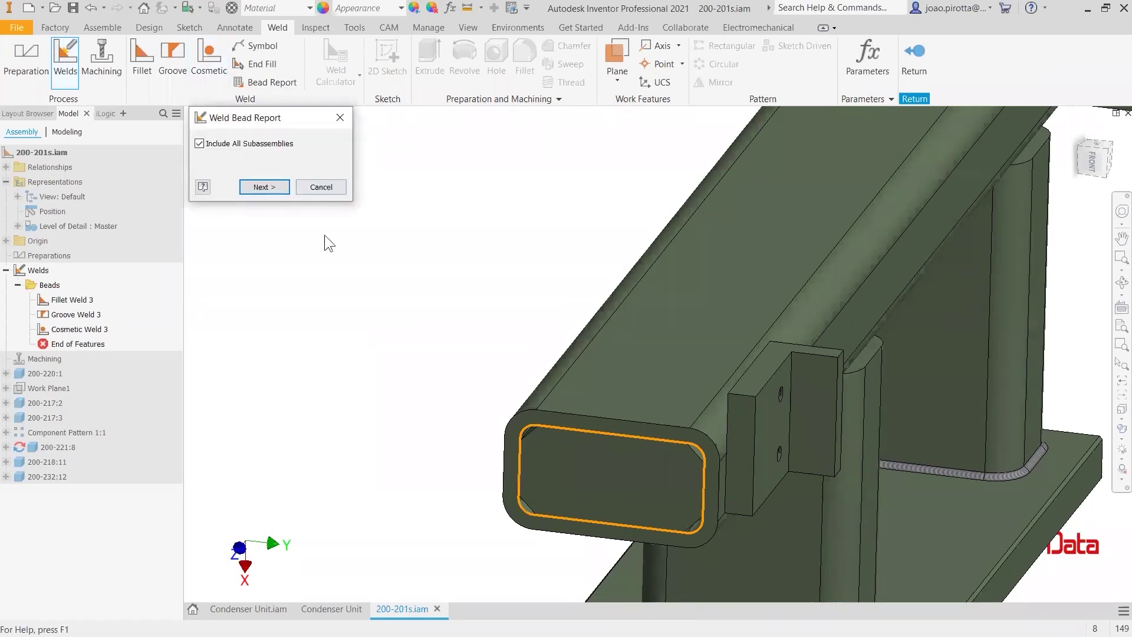
pyautogui.click(261, 186)
pyautogui.click(370, 65)
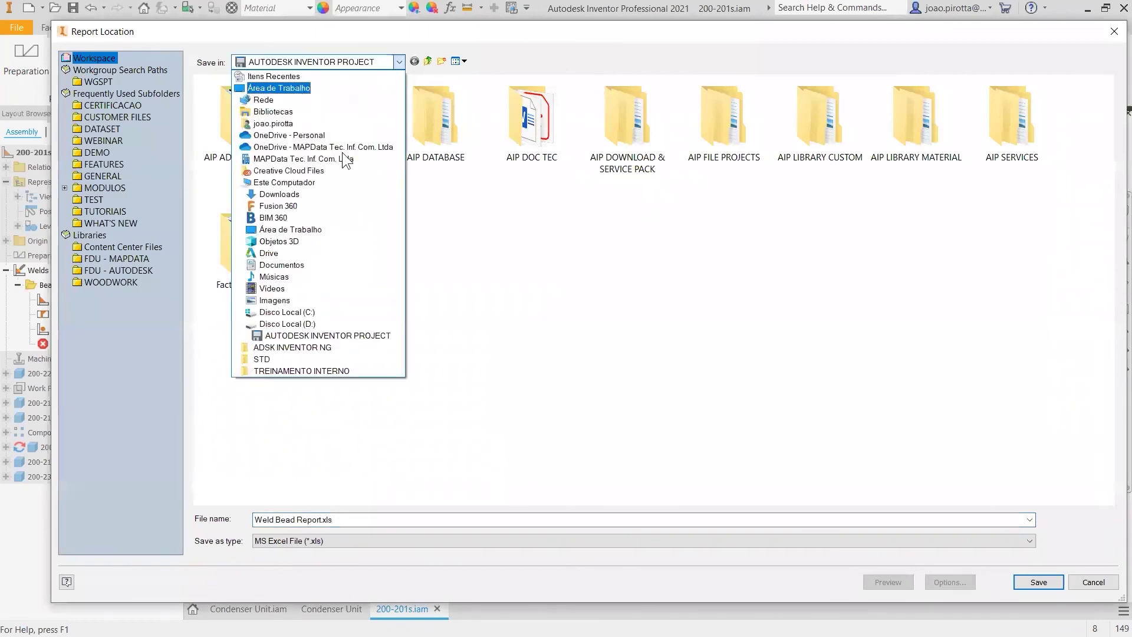
pyautogui.click(278, 88)
pyautogui.hotkey('shift', 'Home')
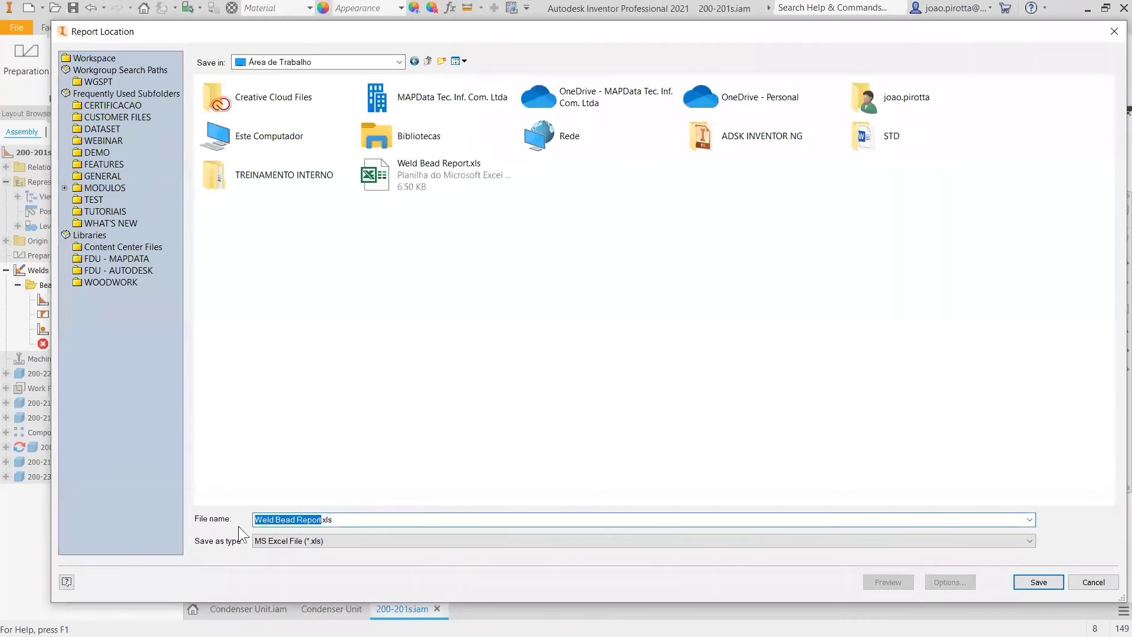
pyautogui.write('1')
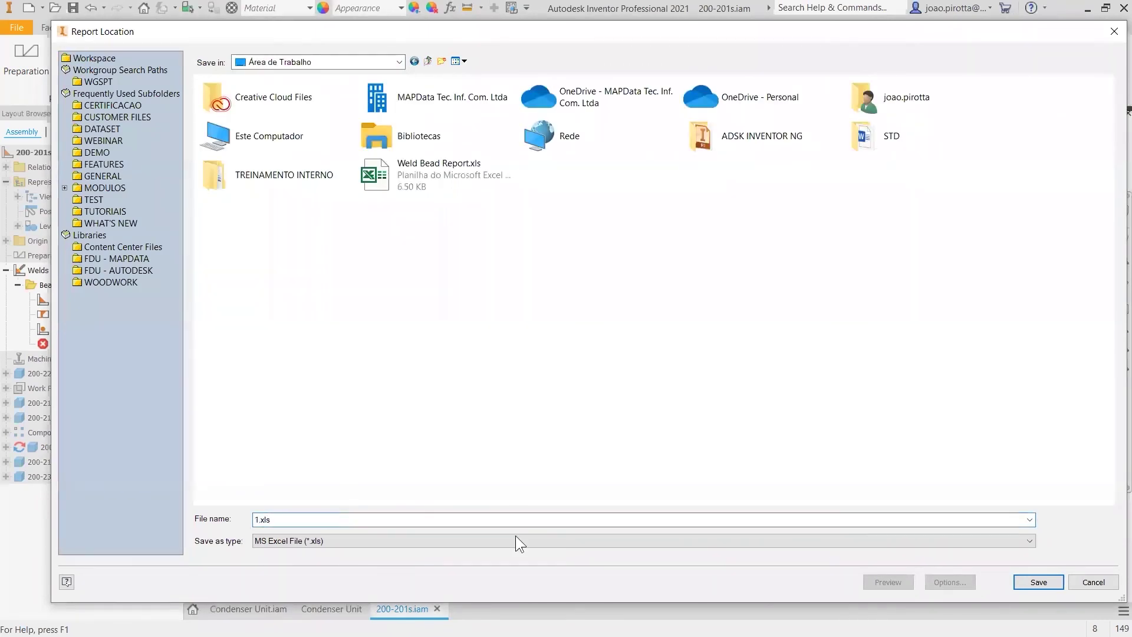
pyautogui.click(1038, 582)
pyautogui.press('Return')
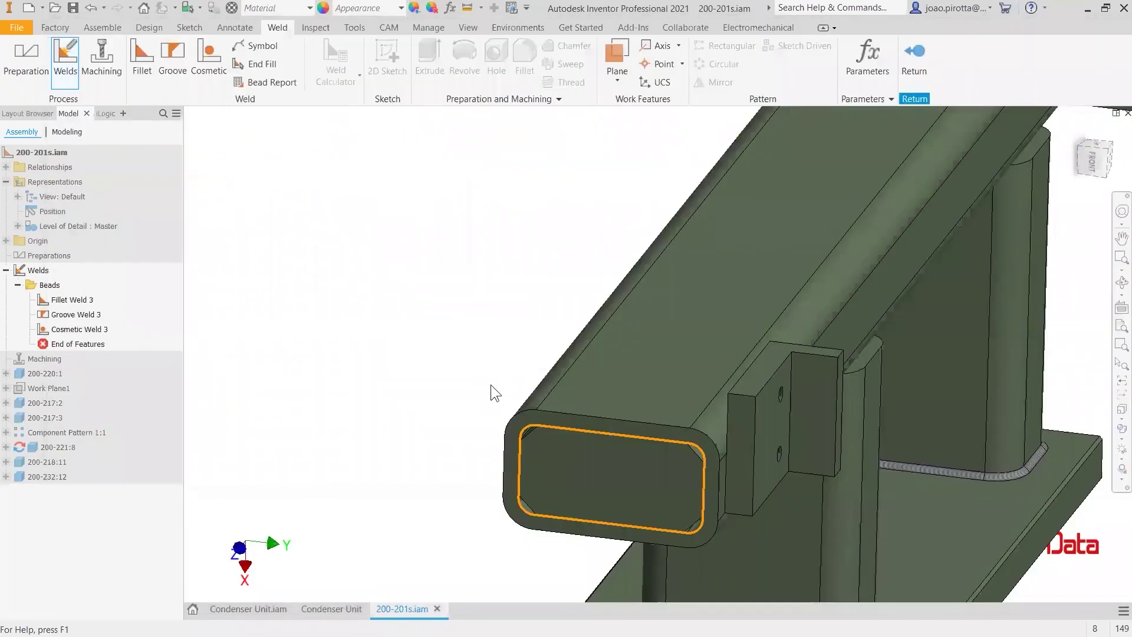
# Step: Switch to File Explorer and open 1.xls from the desktop folder (Área de Trabalho) in Excel
pyautogui.press('super+e')
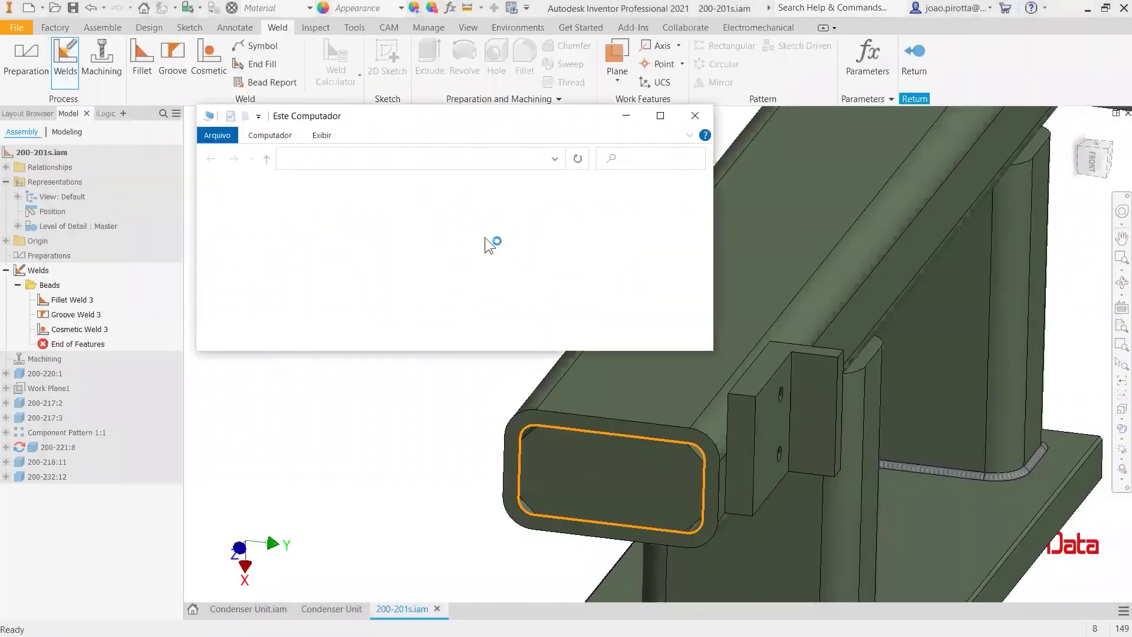
pyautogui.click(661, 115)
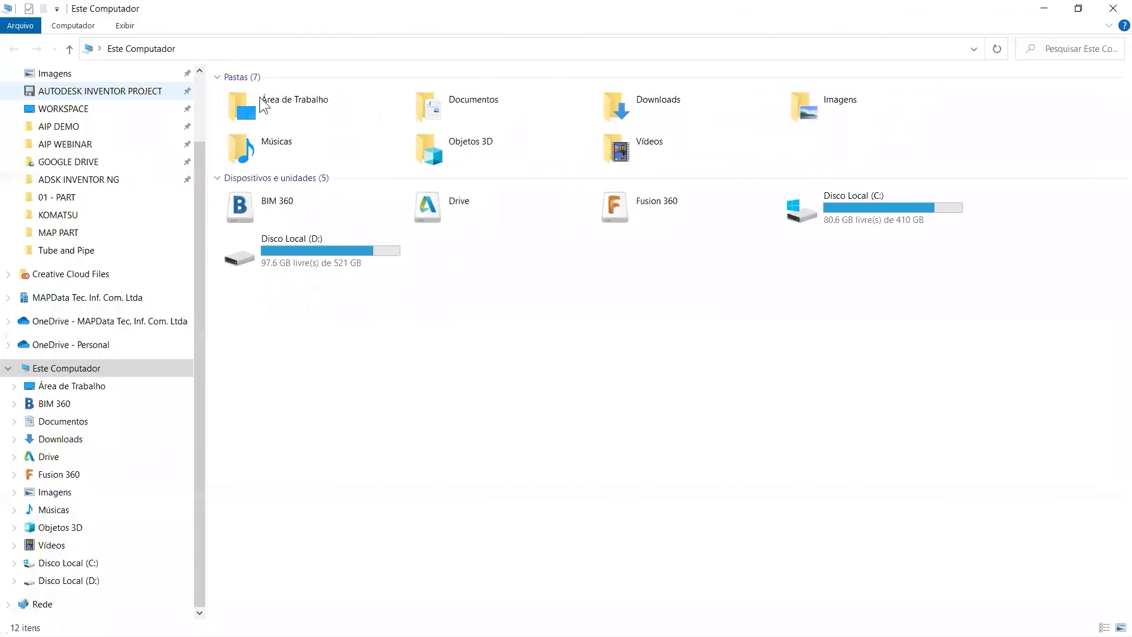
pyautogui.doubleClick(259, 96)
pyautogui.doubleClick(284, 145)
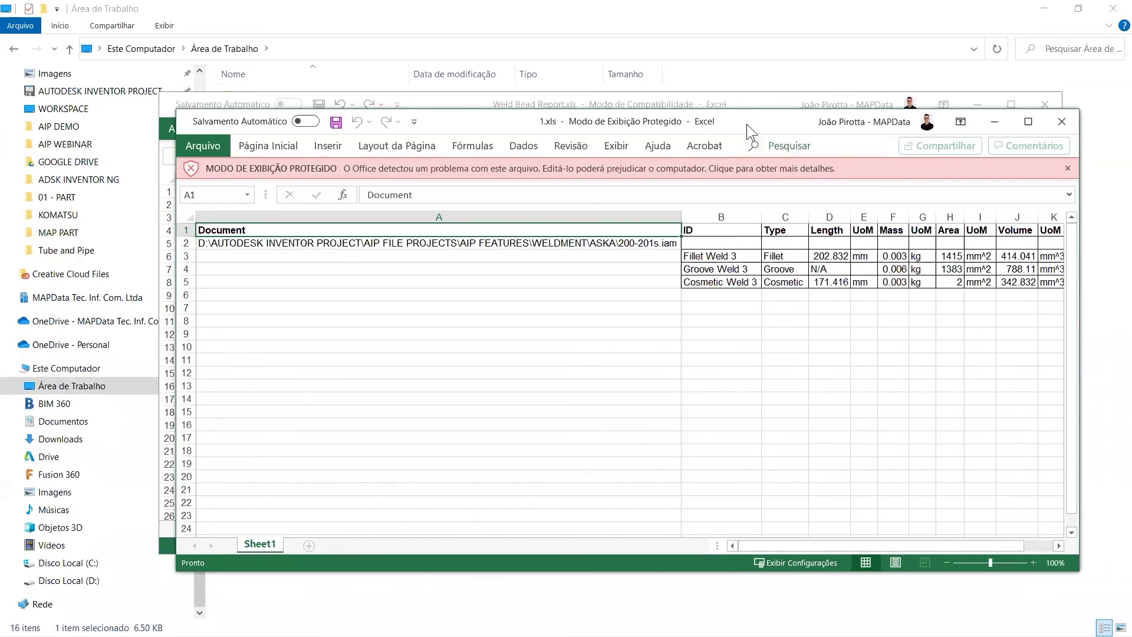
# Step: Examine the report's fillet, groove and cosmetic weld rows, marking each bead entry
pyautogui.moveTo(729, 529); pyautogui.dragTo(612, 447)
pyautogui.click(657, 531)
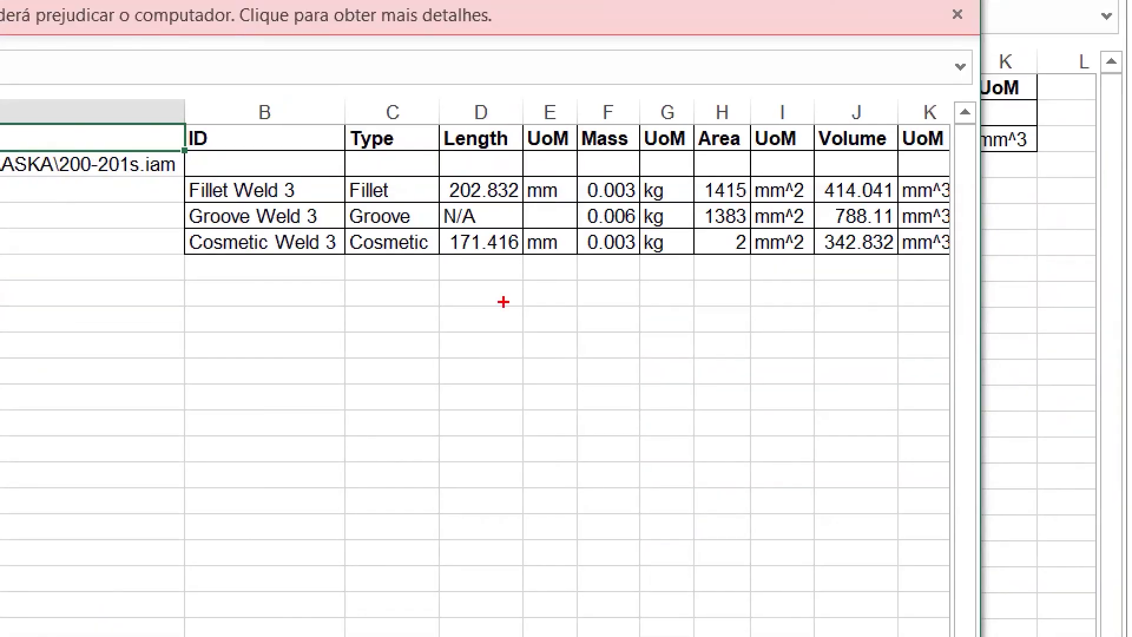
pyautogui.moveTo(554, 244); pyautogui.dragTo(584, 244)
pyautogui.moveTo(163, 215); pyautogui.dragTo(94, 227)
pyautogui.moveTo(168, 251); pyautogui.dragTo(120, 274)
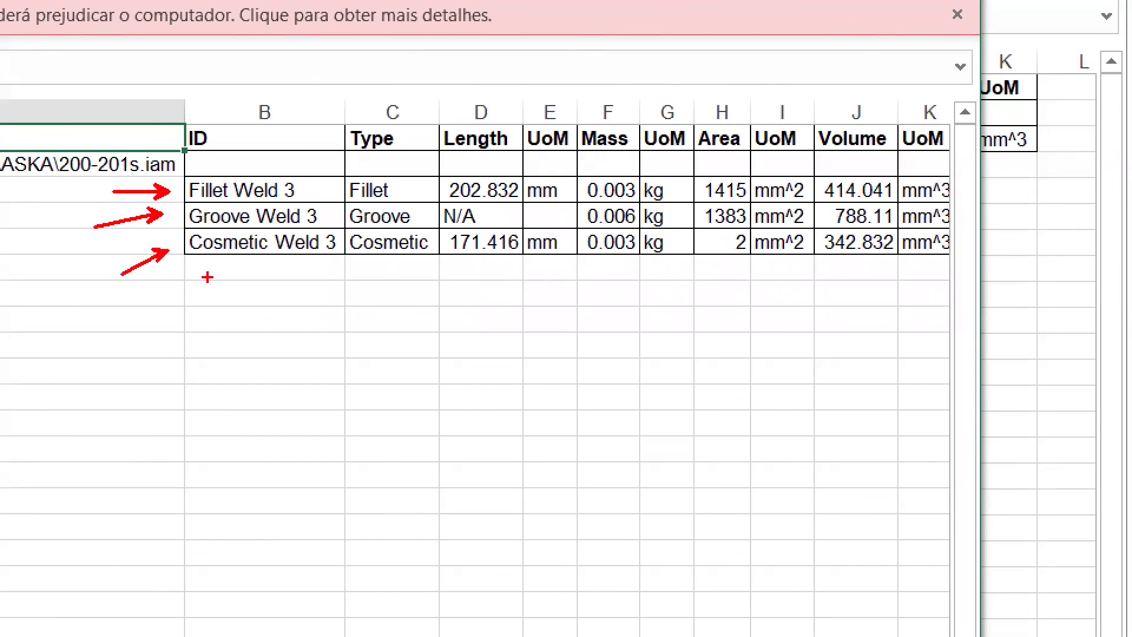